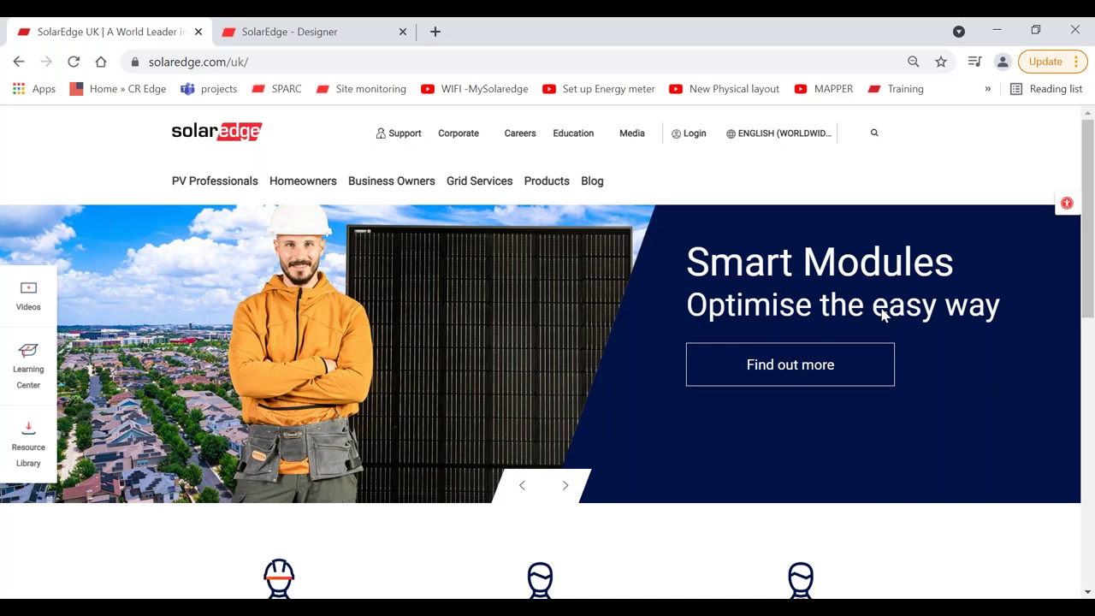
# Step: Switch to the SolarEdge Designer tab showing the projects list filtered by 'expert'
pyautogui.moveTo(686, 139)
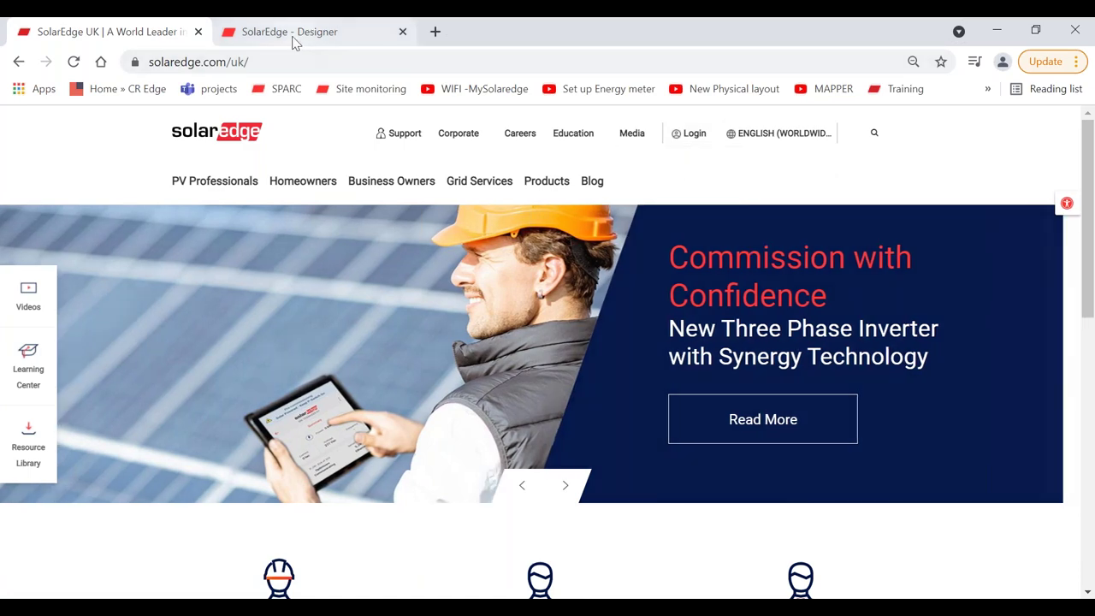
pyautogui.click(289, 34)
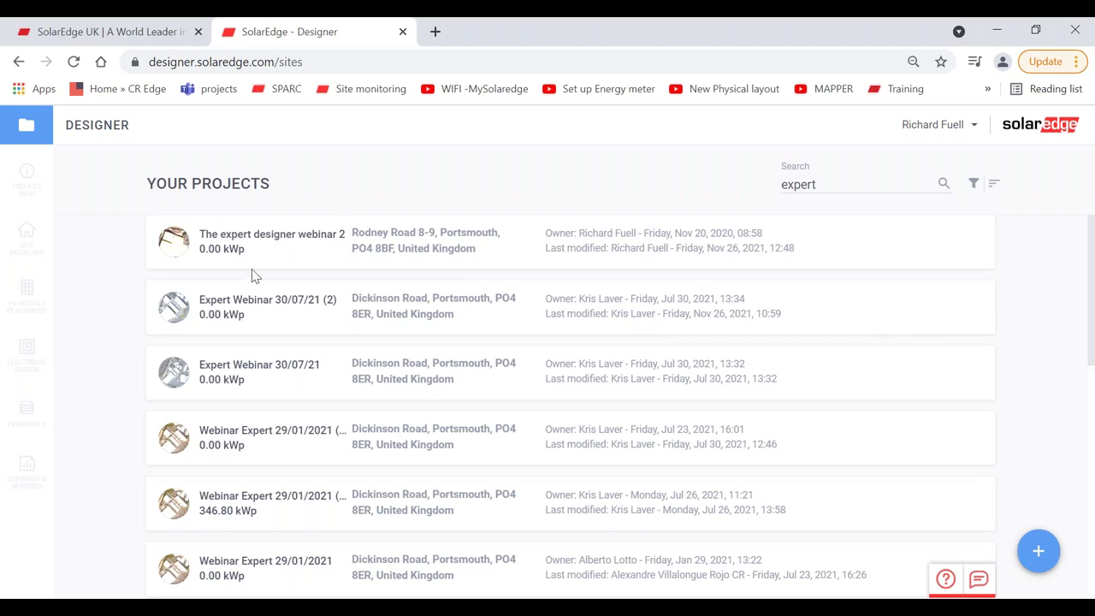
pyautogui.moveTo(243, 252)
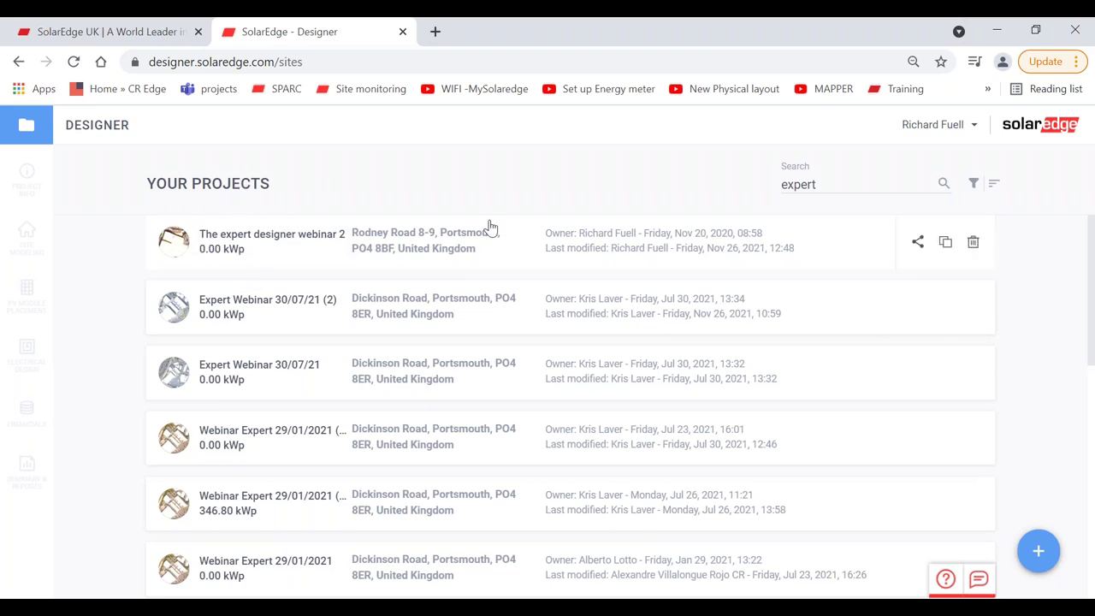
# Step: Share The Expert Designer Webinar 2 with a colleague's e-mail address at 'can edit' permission
pyautogui.click(920, 247)
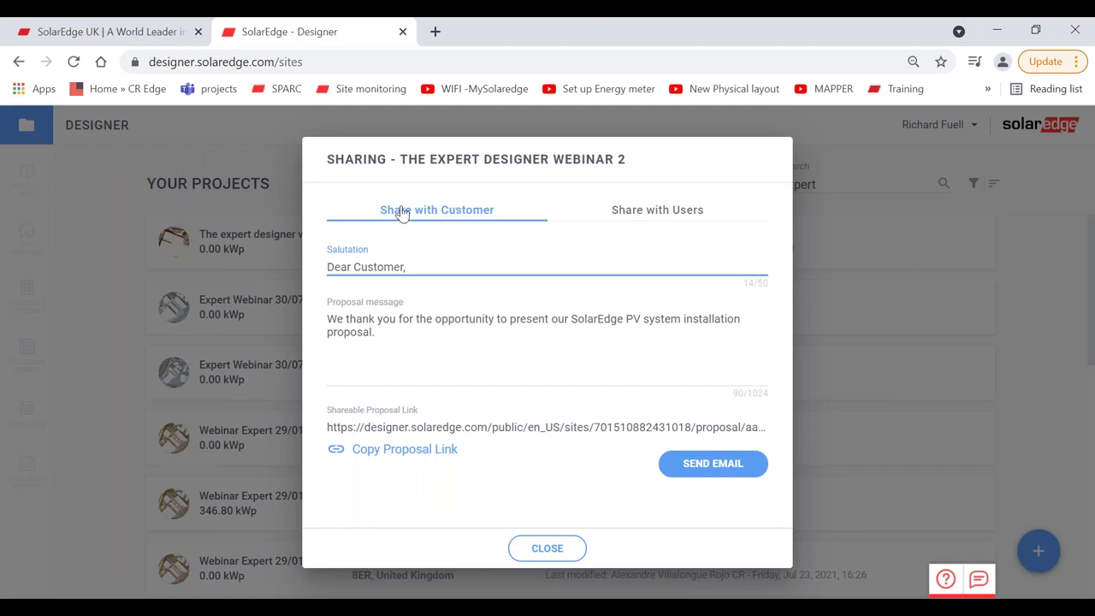
pyautogui.click(653, 211)
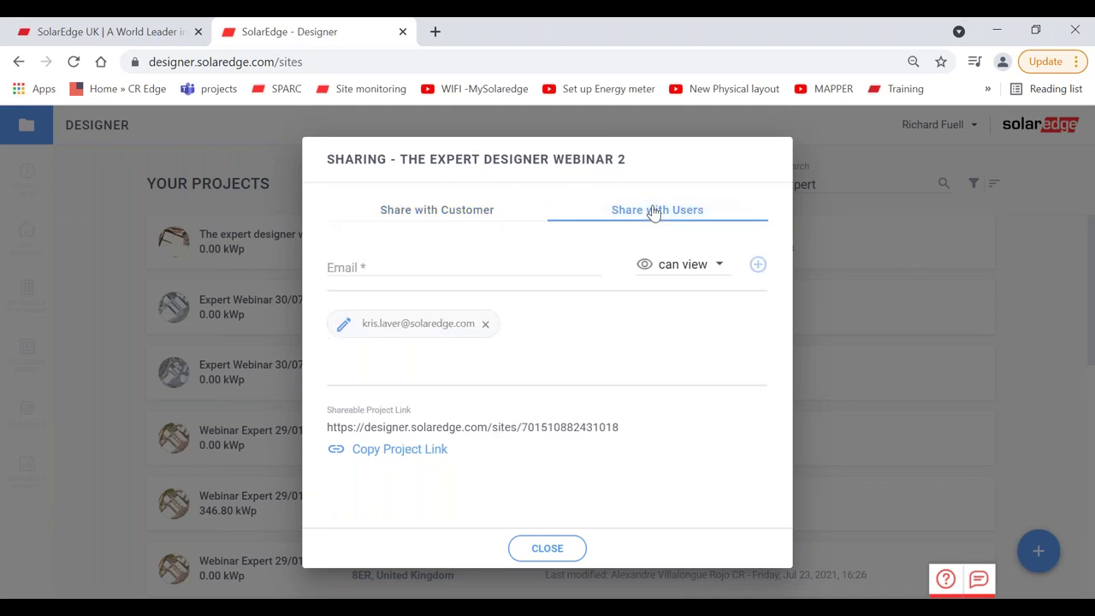
pyautogui.click(688, 267)
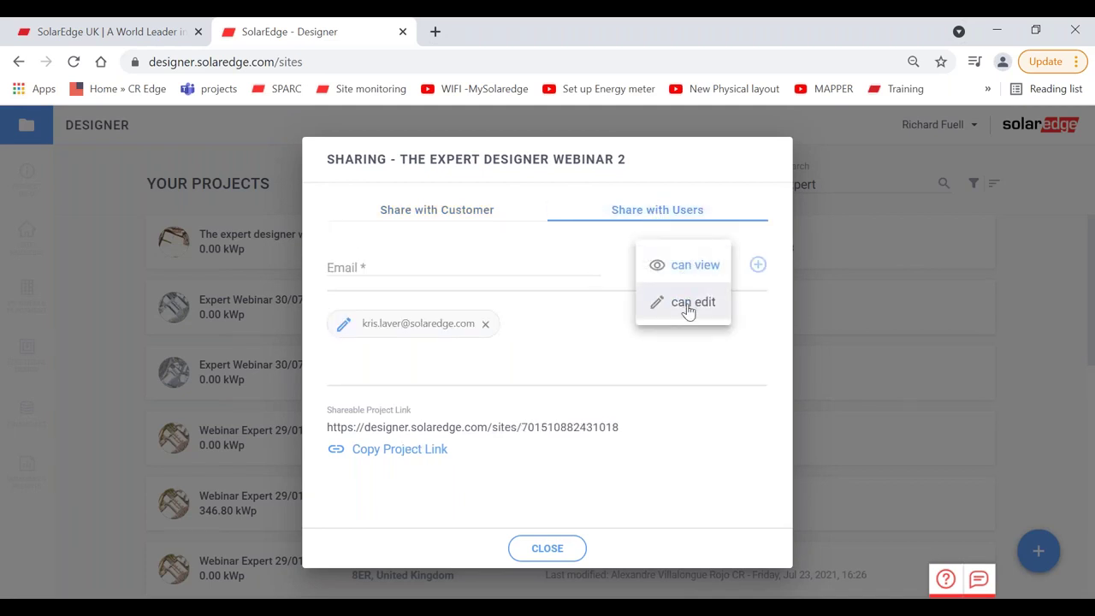
pyautogui.click(689, 304)
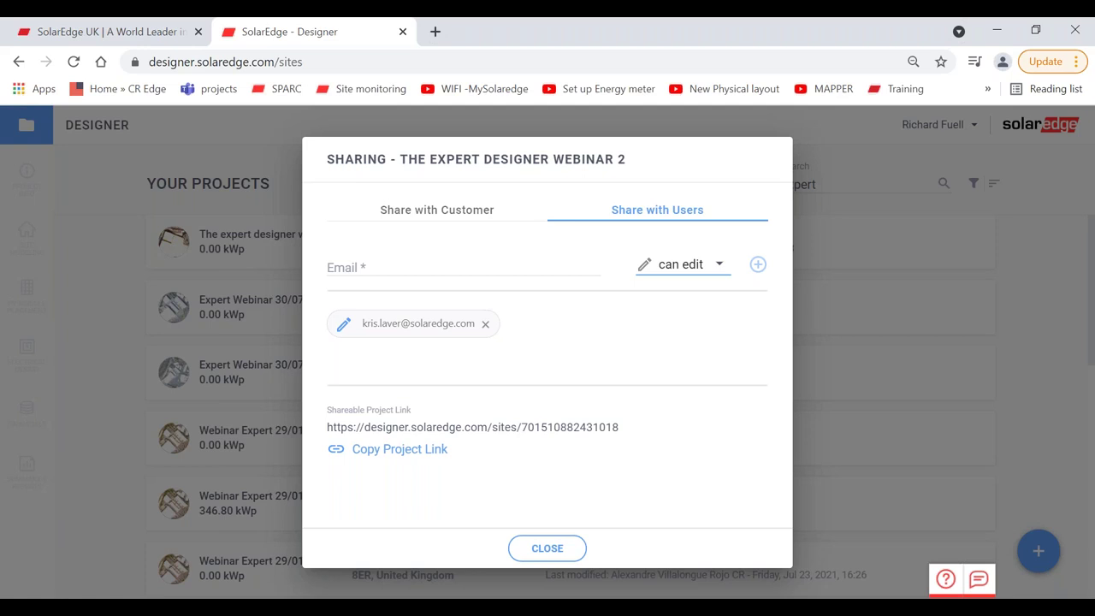
pyautogui.click(518, 271)
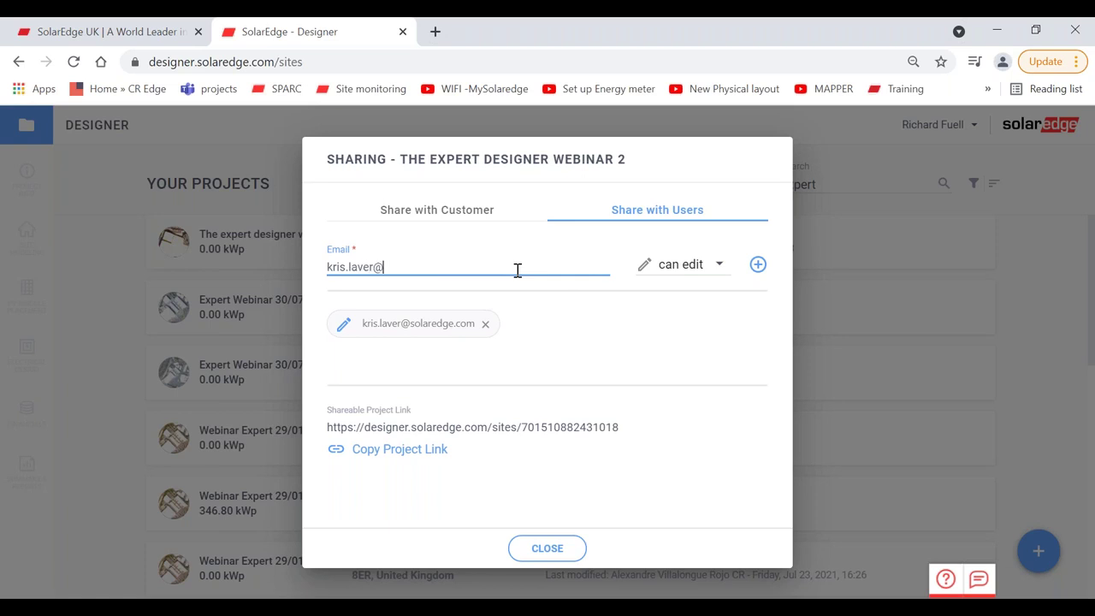
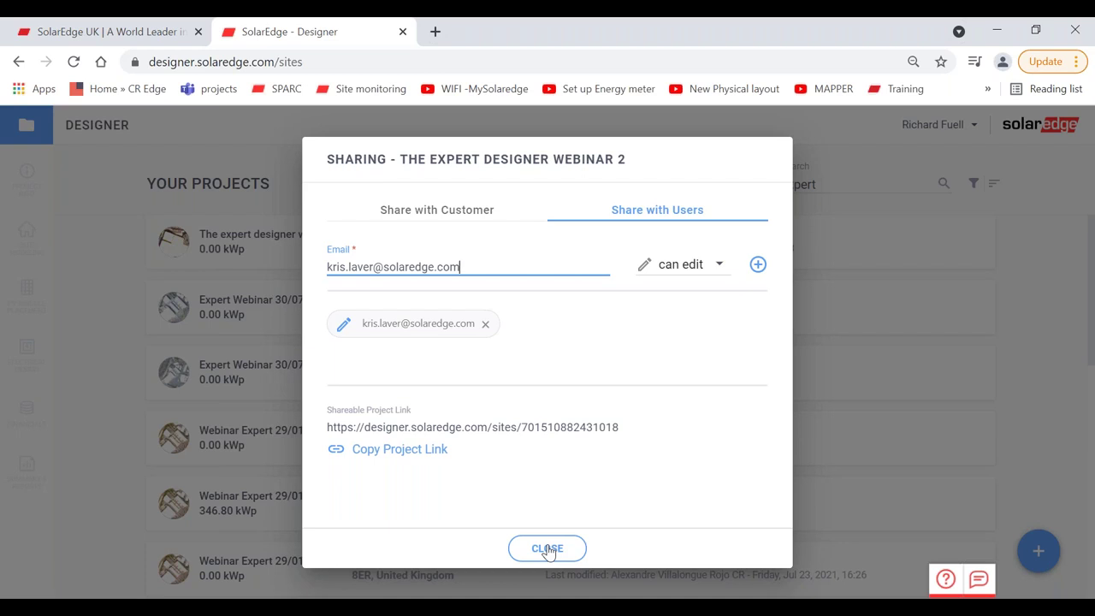
# Step: Close the Sharing dialog and open The Expert Designer Webinar 2 project
pyautogui.click(547, 548)
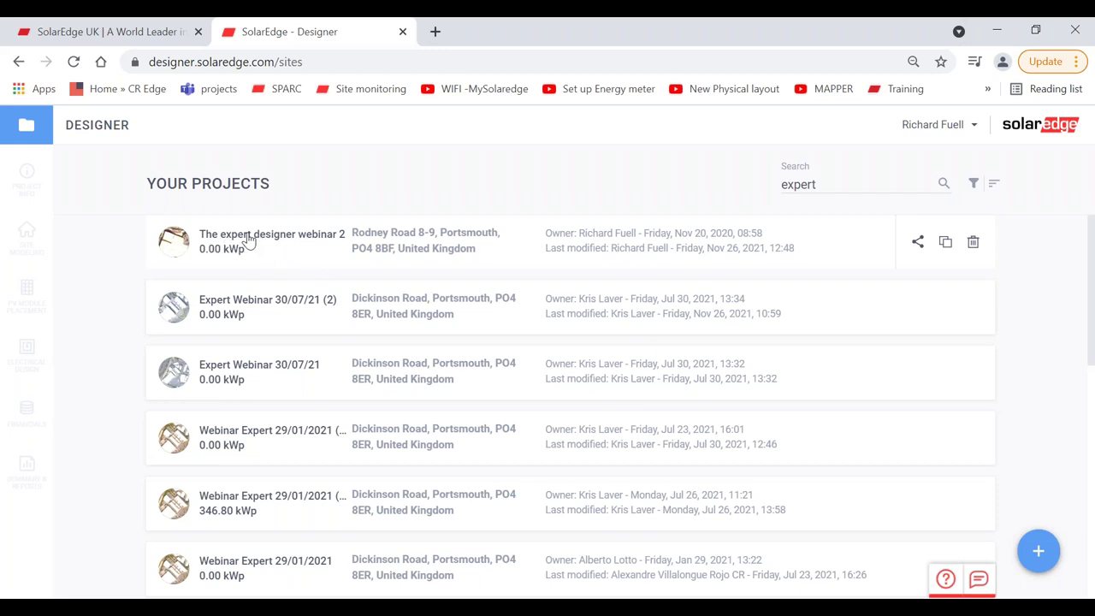
pyautogui.click(248, 240)
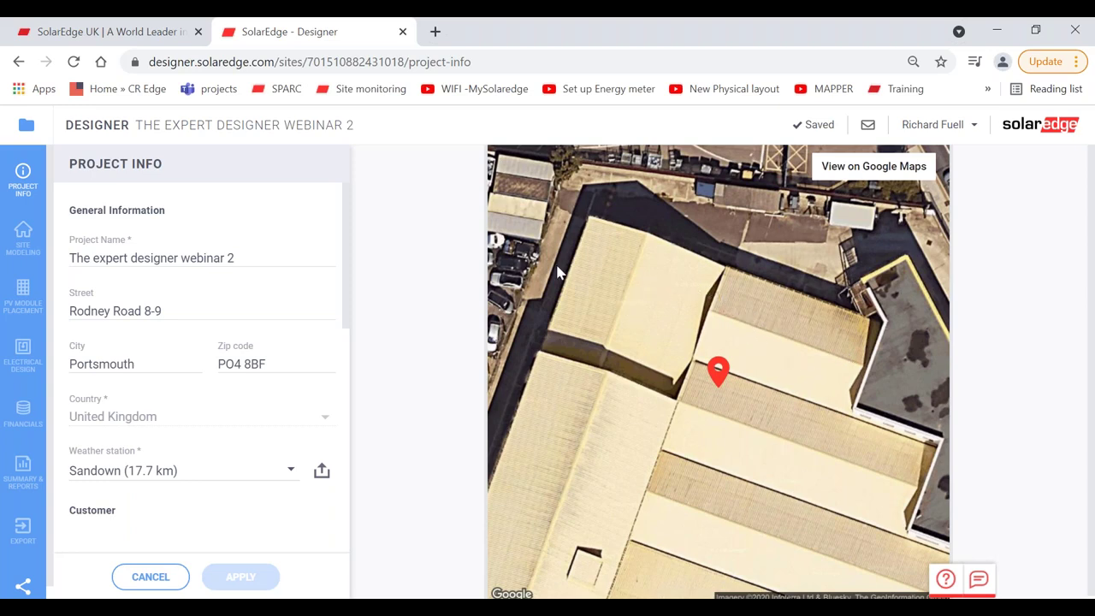
# Step: Inspect the modelled roof buildings in 3D from a low side angle, then go to PV Module Placement
pyautogui.click(22, 232)
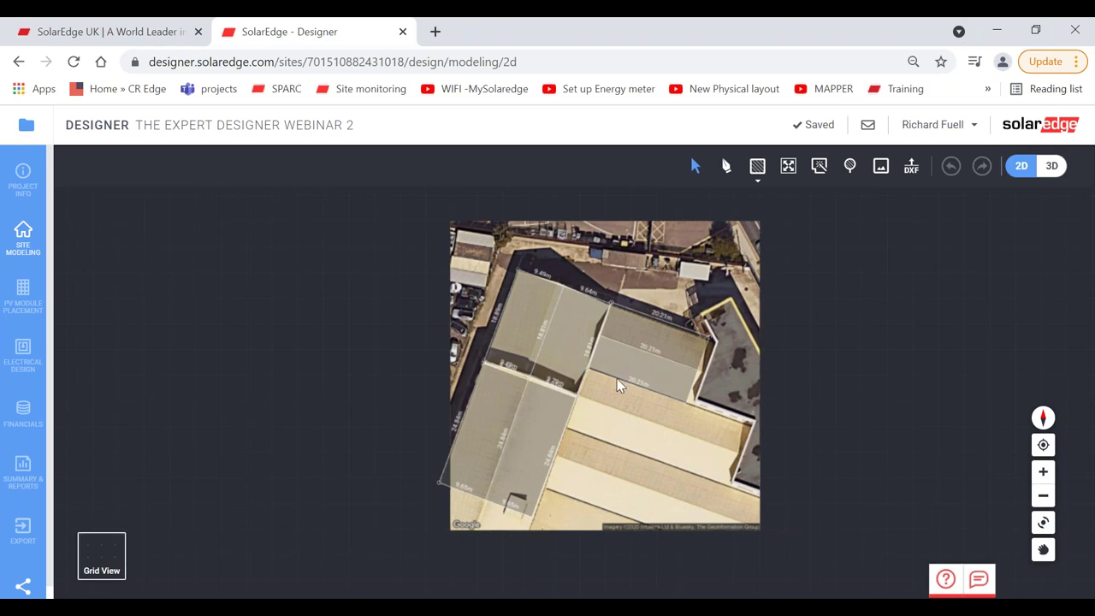
pyautogui.click(1051, 167)
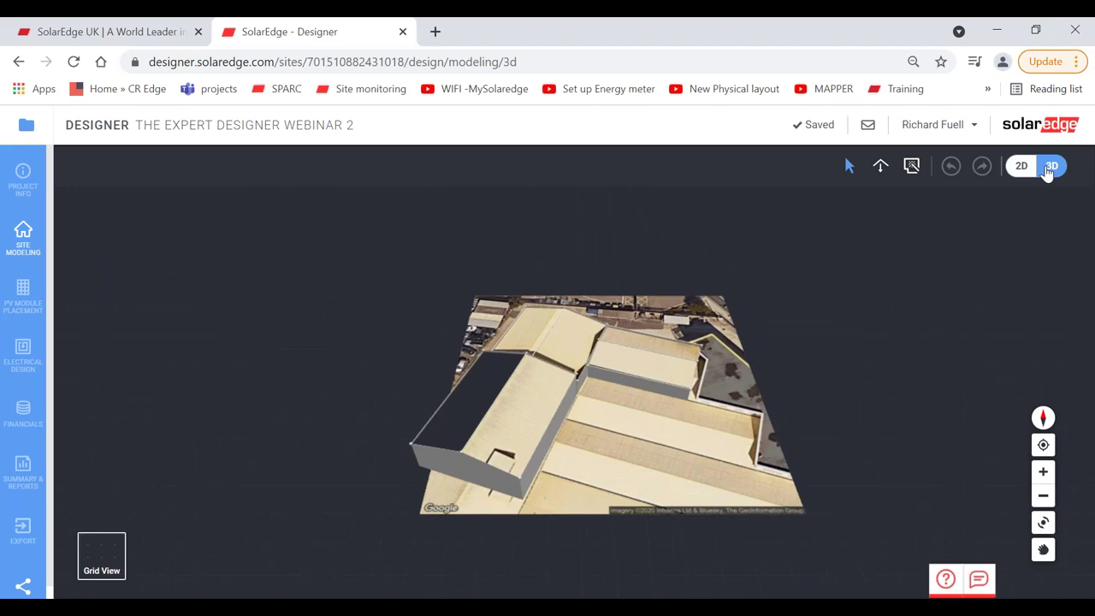
pyautogui.click(1042, 472)
pyautogui.click(1042, 471)
pyautogui.click(1042, 522)
pyautogui.moveTo(908, 471); pyautogui.dragTo(579, 335)
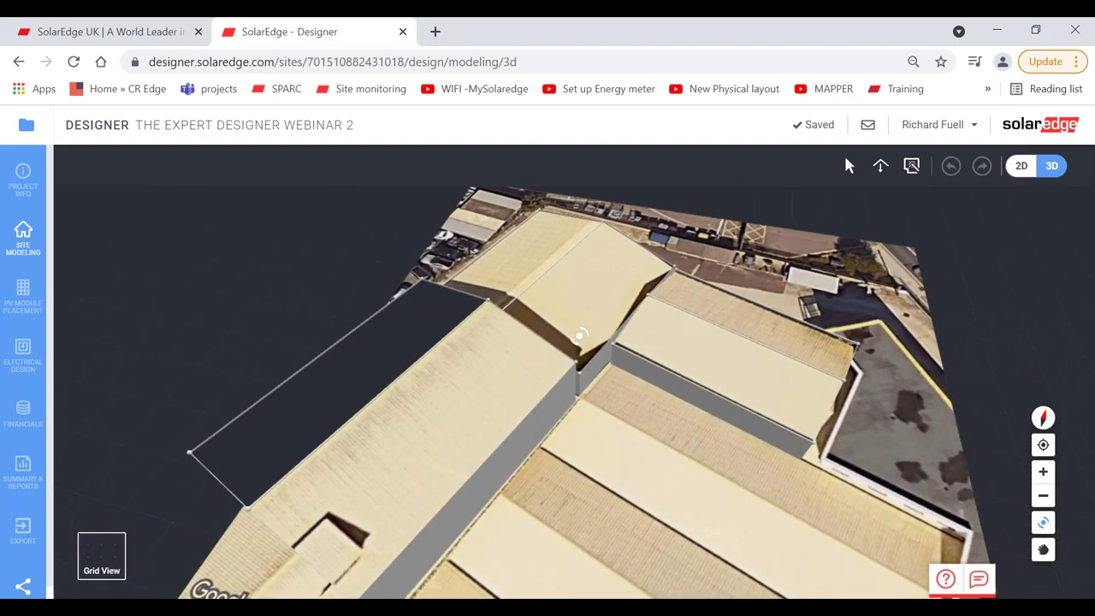
pyautogui.click(23, 289)
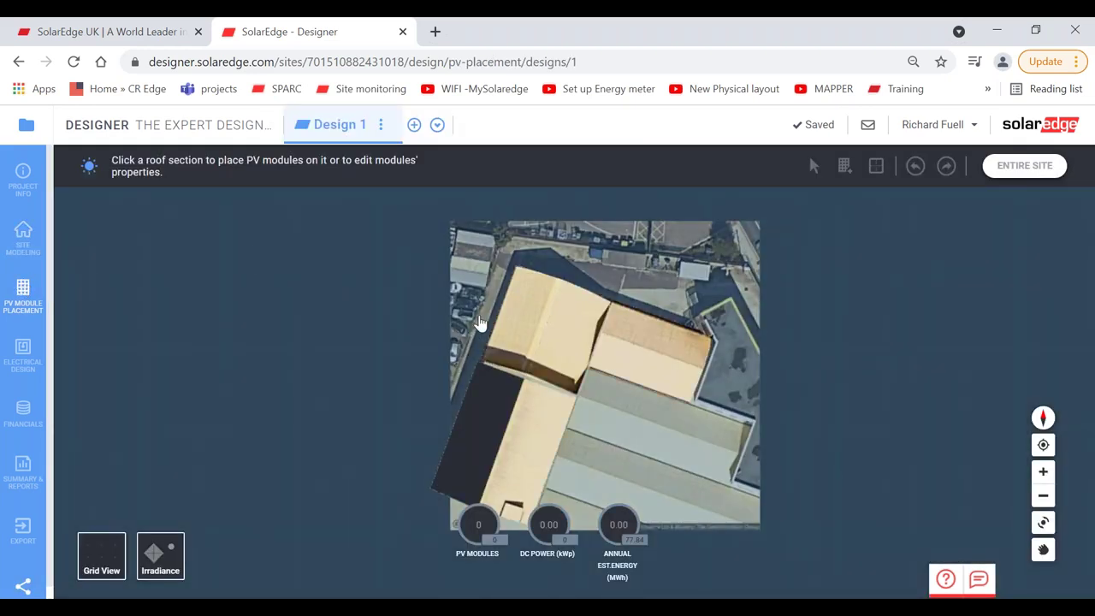
# Step: Lay a Q.PEAK DUO BLK-G6+ 340 module array across the first roof section
pyautogui.click(566, 338)
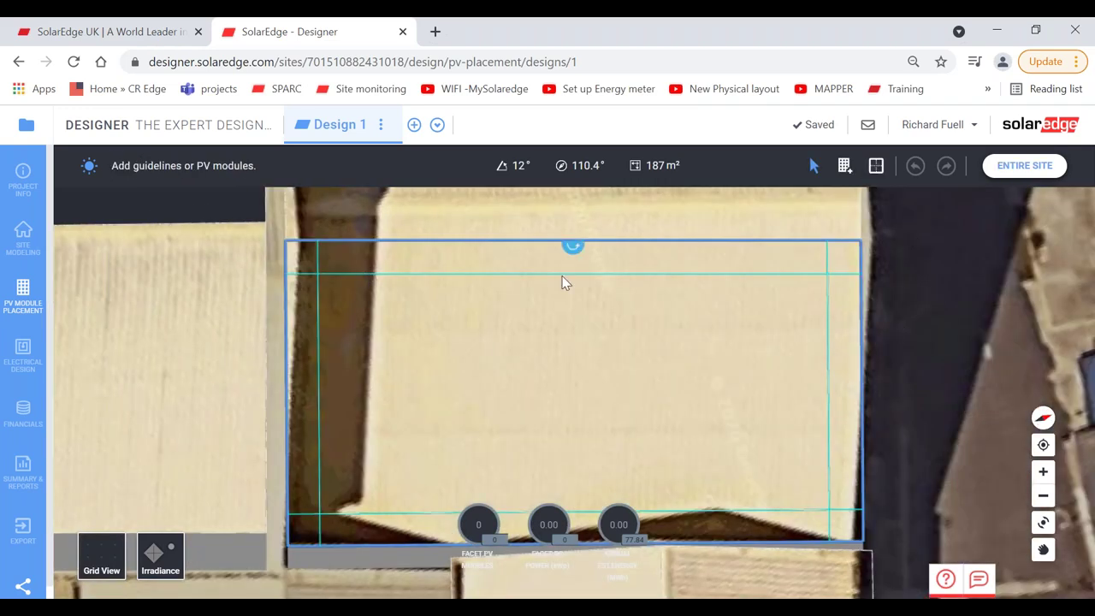
pyautogui.click(844, 168)
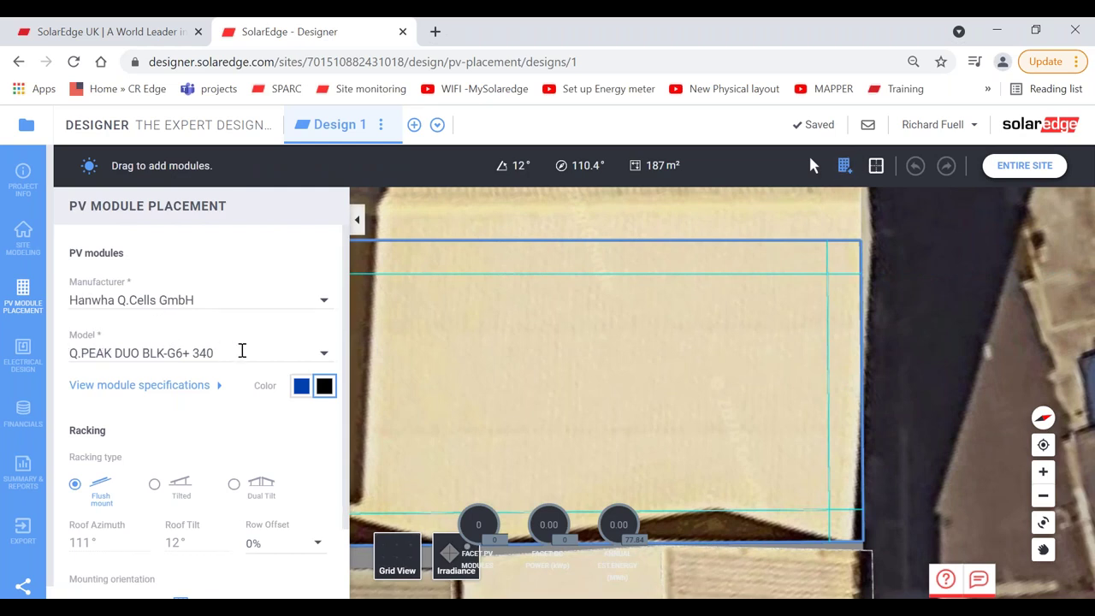
pyautogui.click(357, 219)
pyautogui.moveTo(328, 285); pyautogui.dragTo(845, 523)
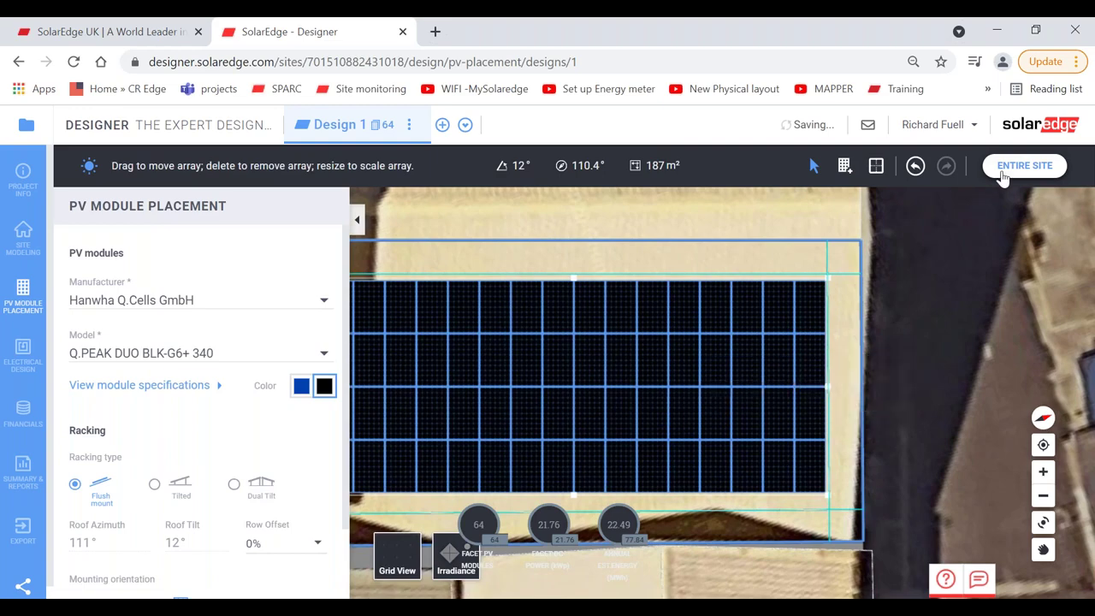
pyautogui.click(996, 171)
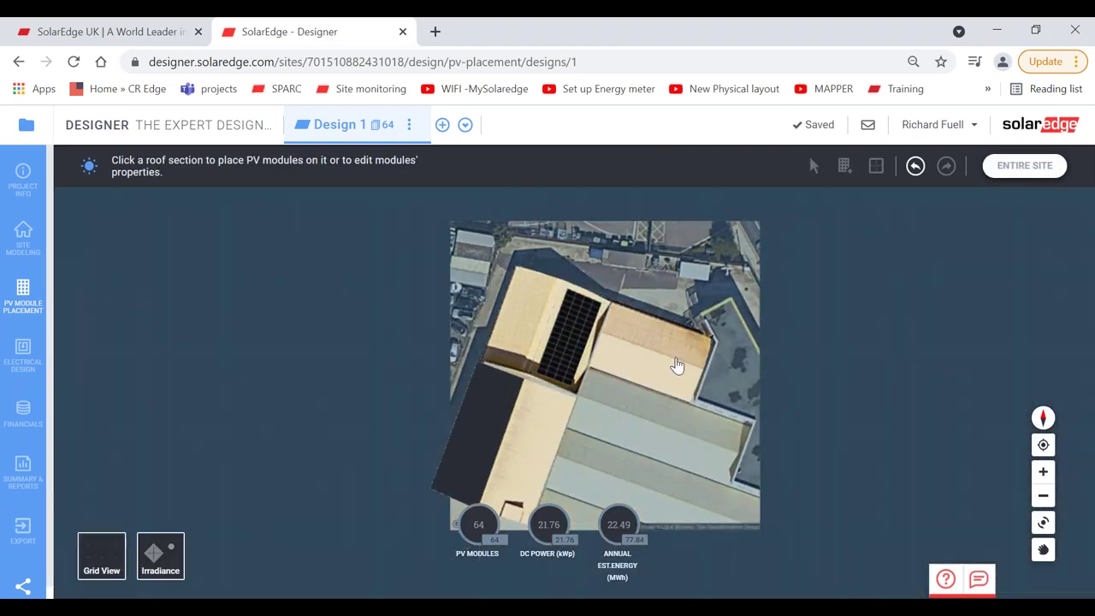
# Step: Fill the second roof section with a 51-module array, reaching 115 modules and 39.10 kWp
pyautogui.click(677, 365)
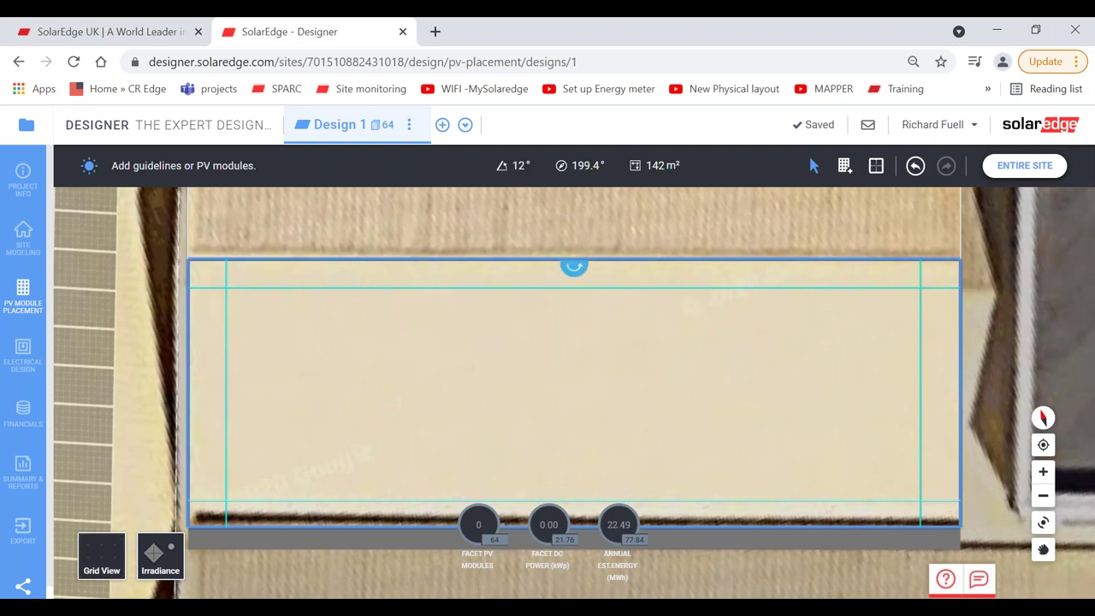
pyautogui.click(843, 165)
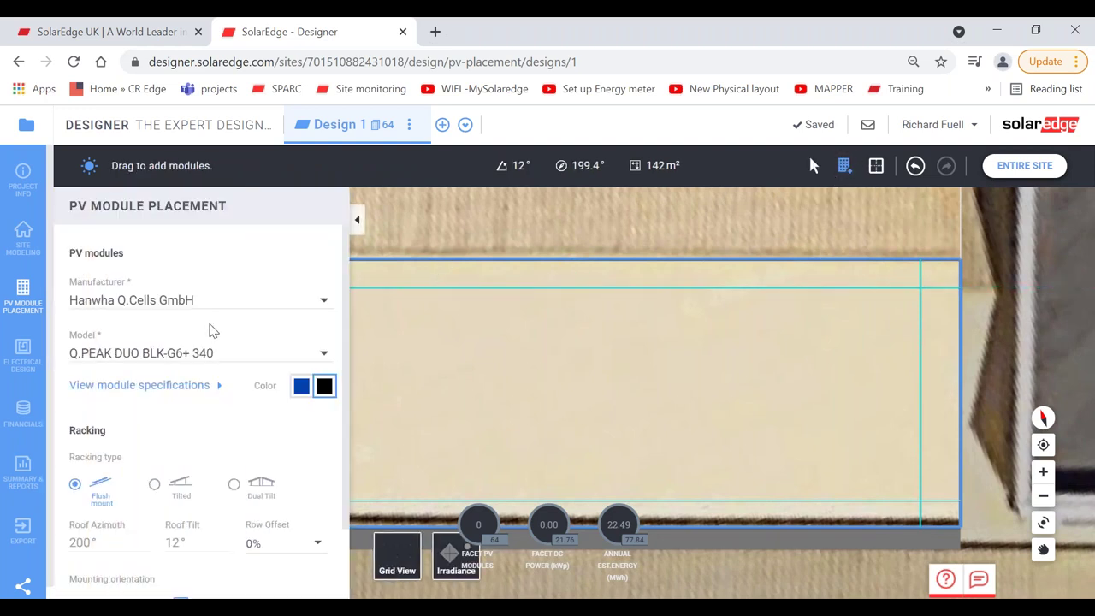
pyautogui.click(356, 224)
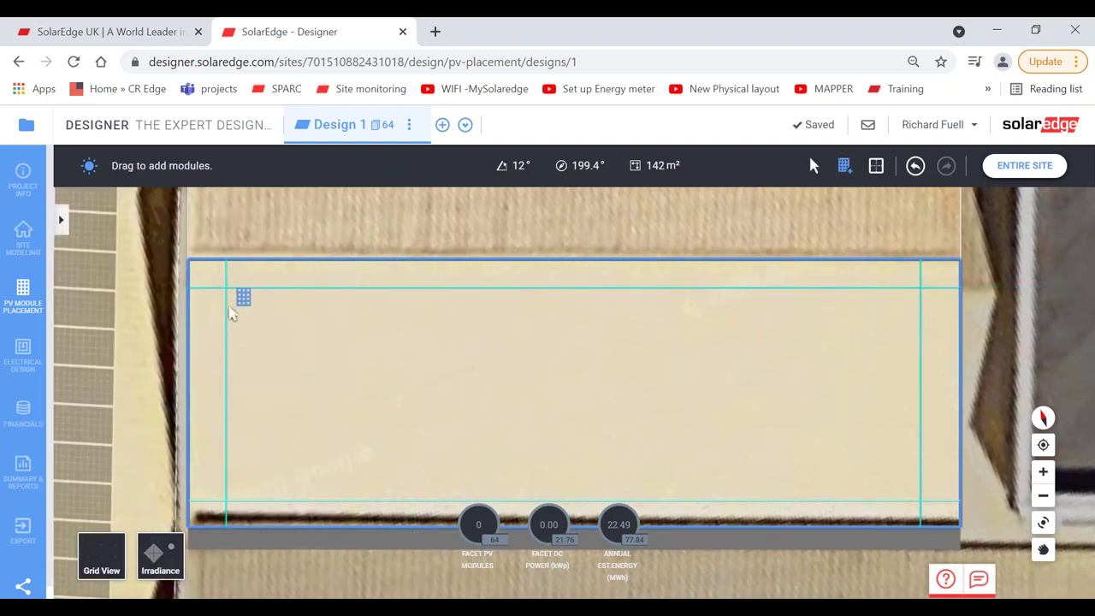
pyautogui.moveTo(227, 293); pyautogui.dragTo(919, 513)
pyautogui.click(802, 421)
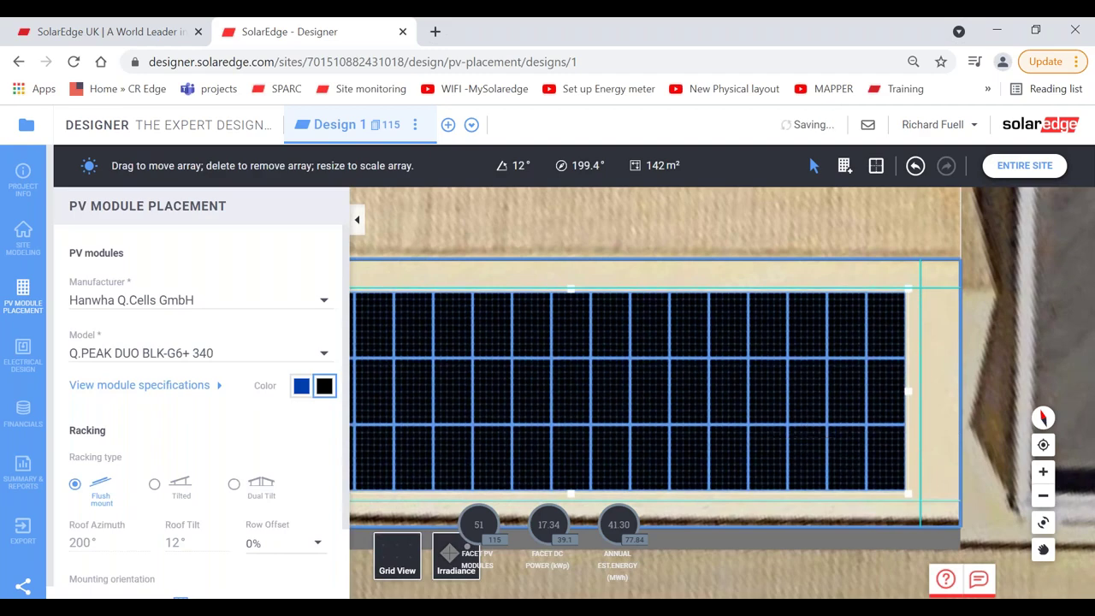
pyautogui.click(1006, 171)
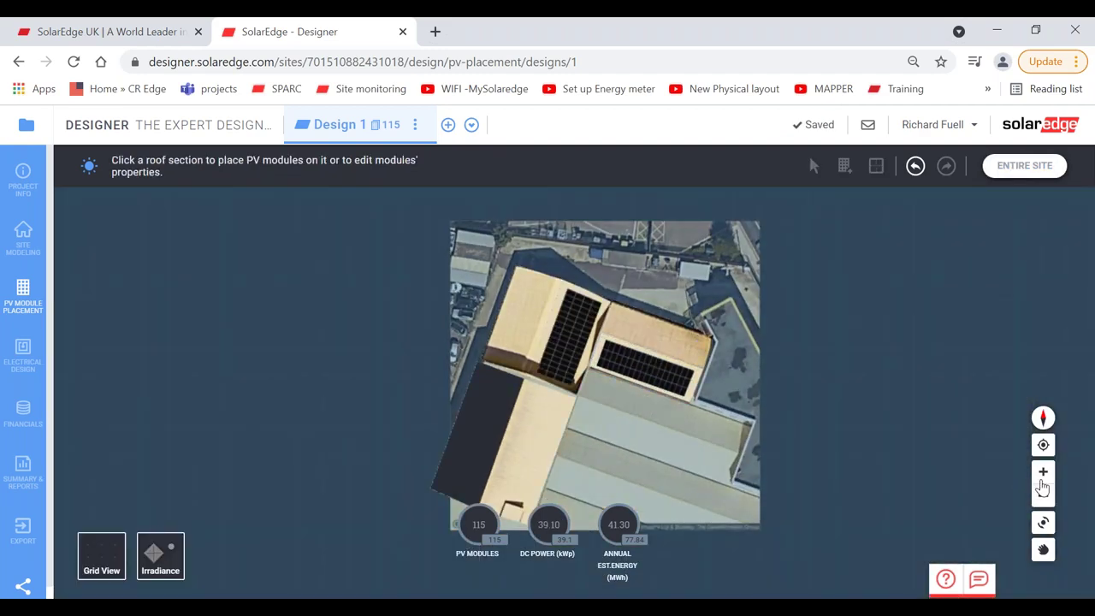
pyautogui.click(1042, 473)
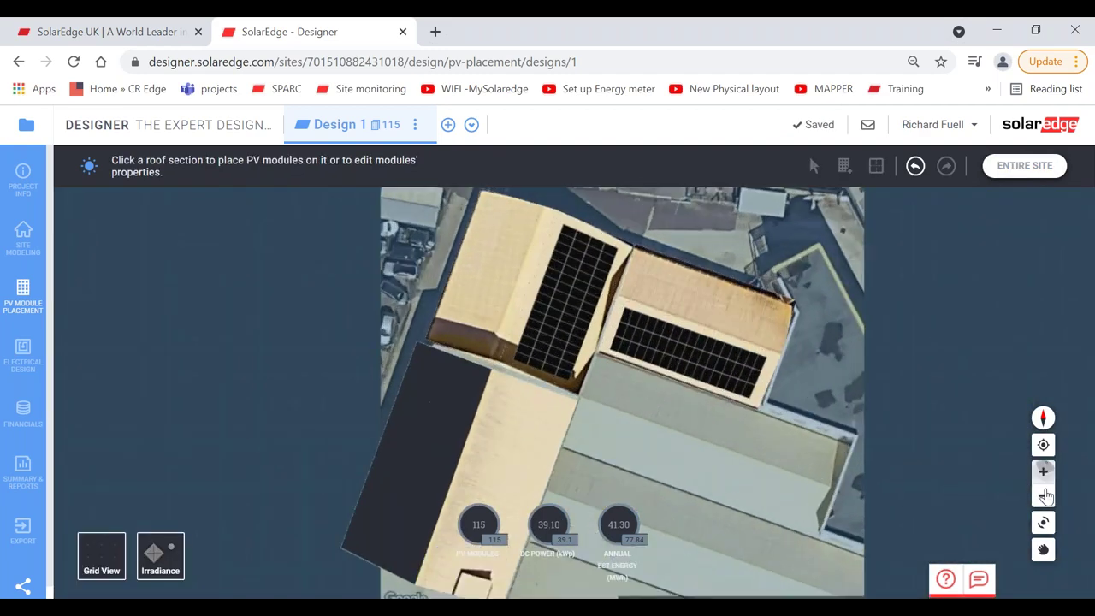
# Step: Overlay the irradiance map on the roofs around the two module arrays, then open Electrical Design
pyautogui.click(1042, 522)
pyautogui.moveTo(699, 433); pyautogui.dragTo(914, 443)
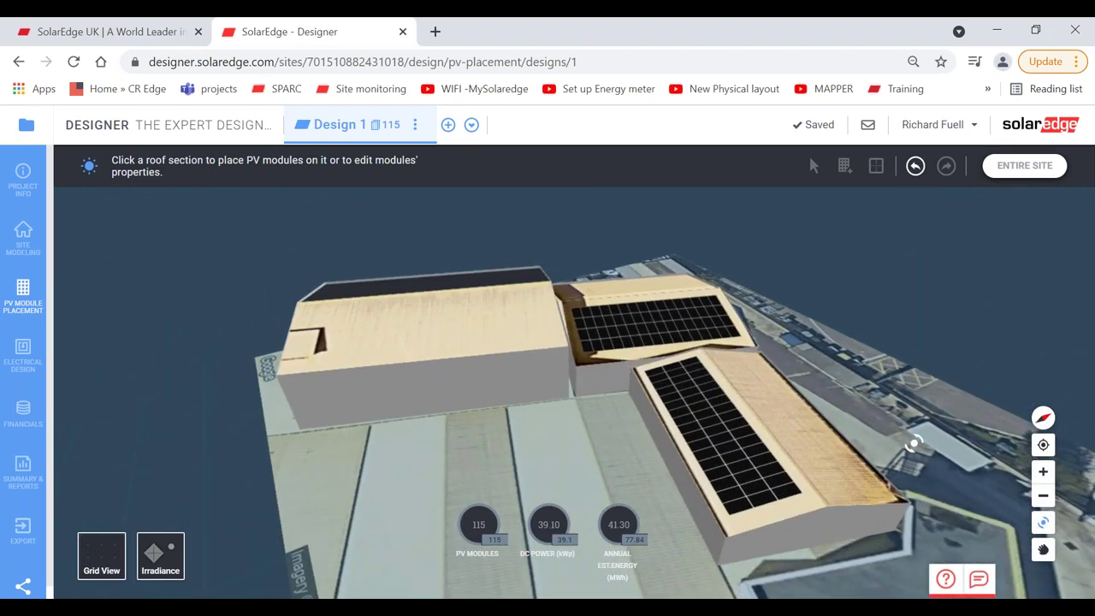
pyautogui.click(1042, 471)
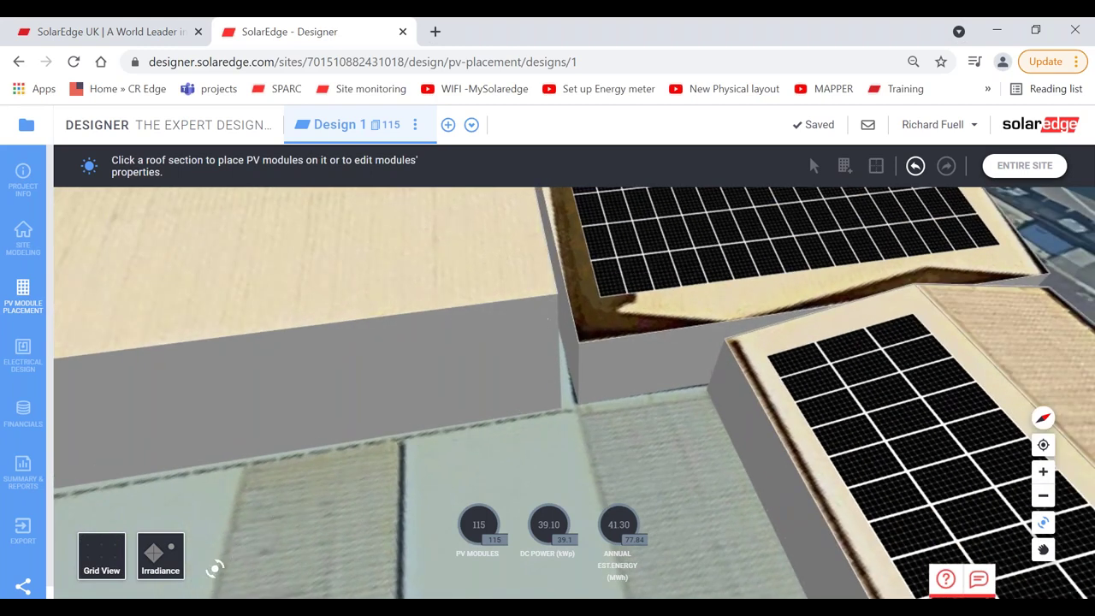
pyautogui.click(160, 554)
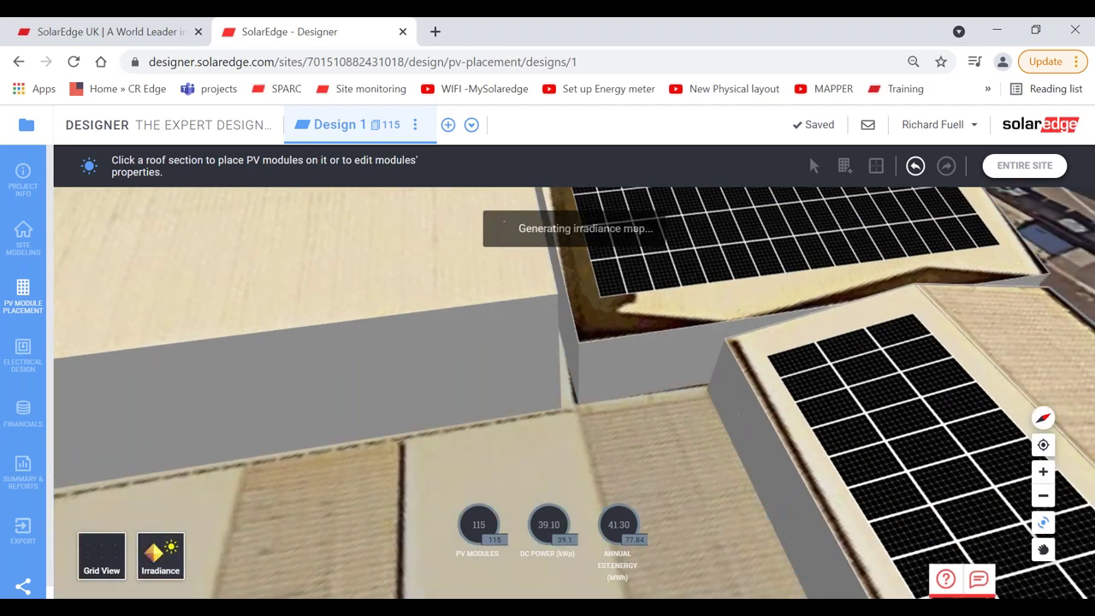
pyautogui.click(1042, 495)
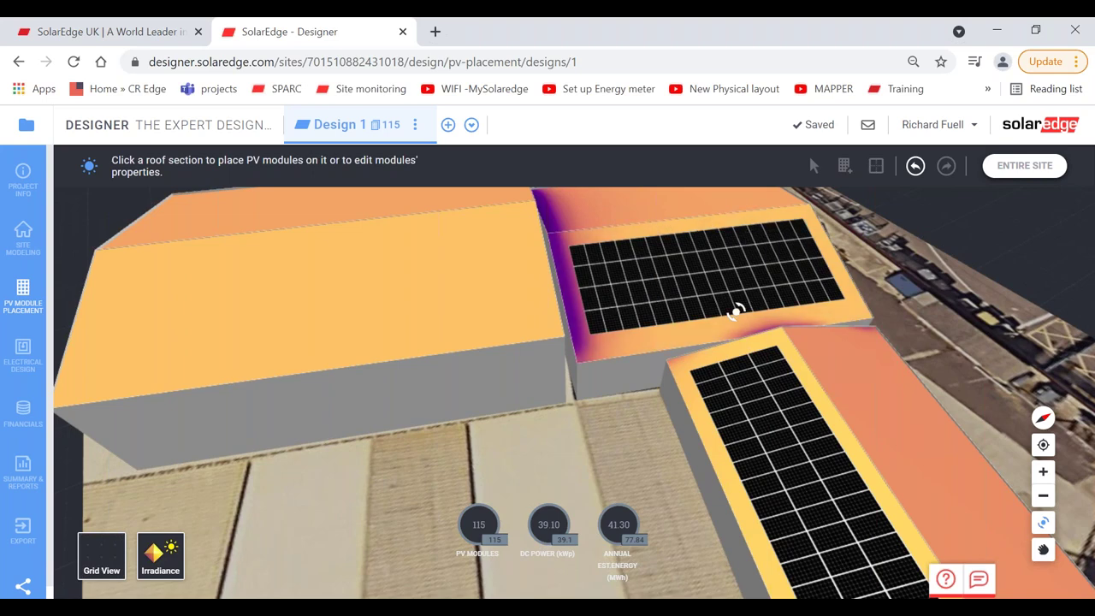
pyautogui.click(23, 349)
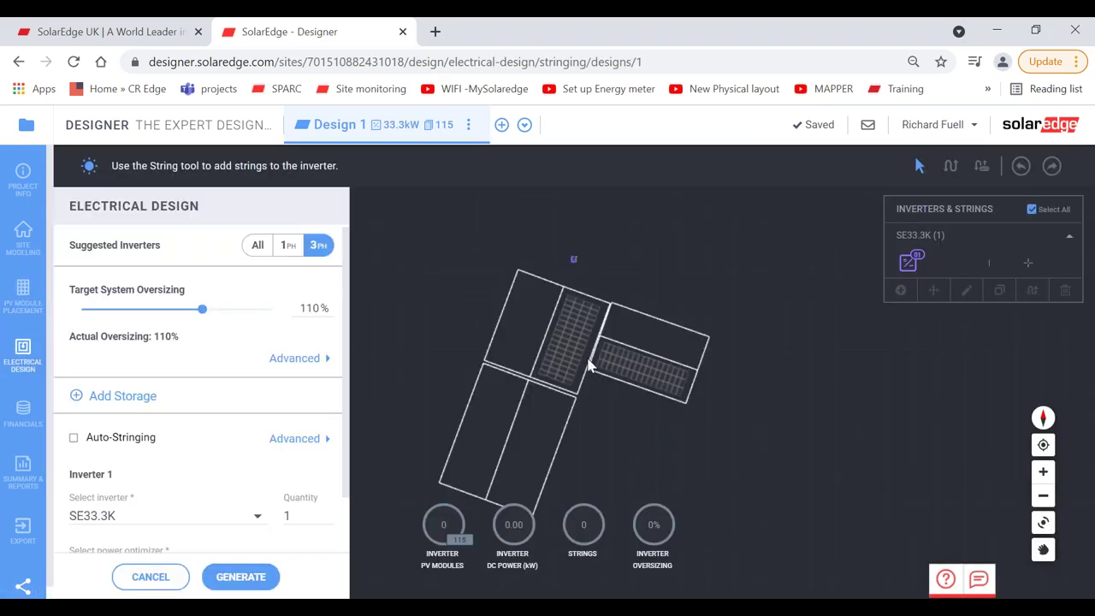
# Step: Auto-string the 115 modules into 3 strings, inspect the result, and undo the stringing
pyautogui.click(74, 437)
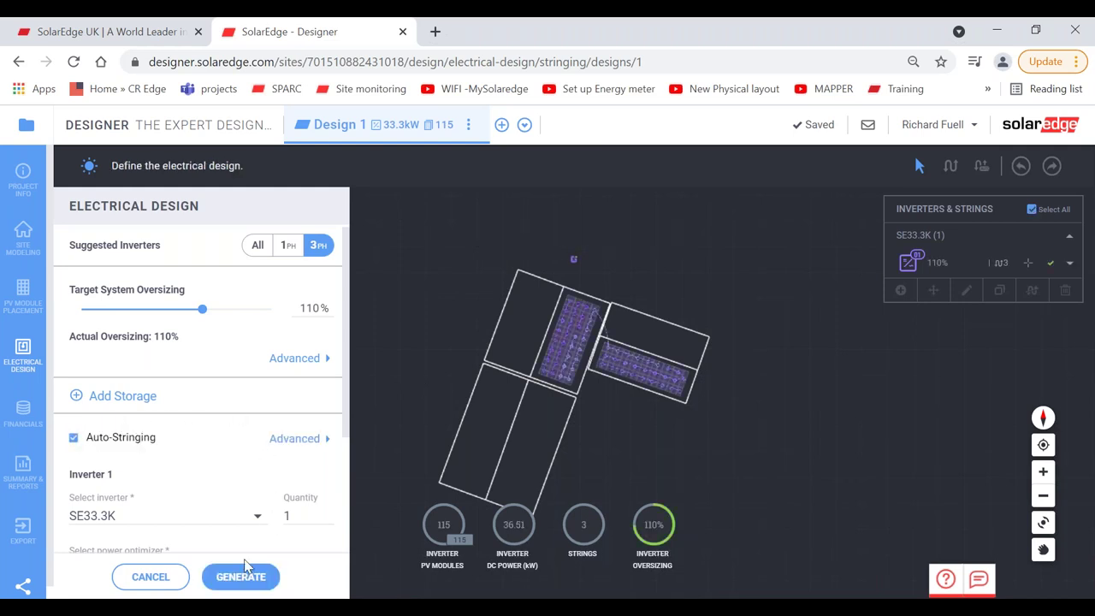
pyautogui.click(242, 578)
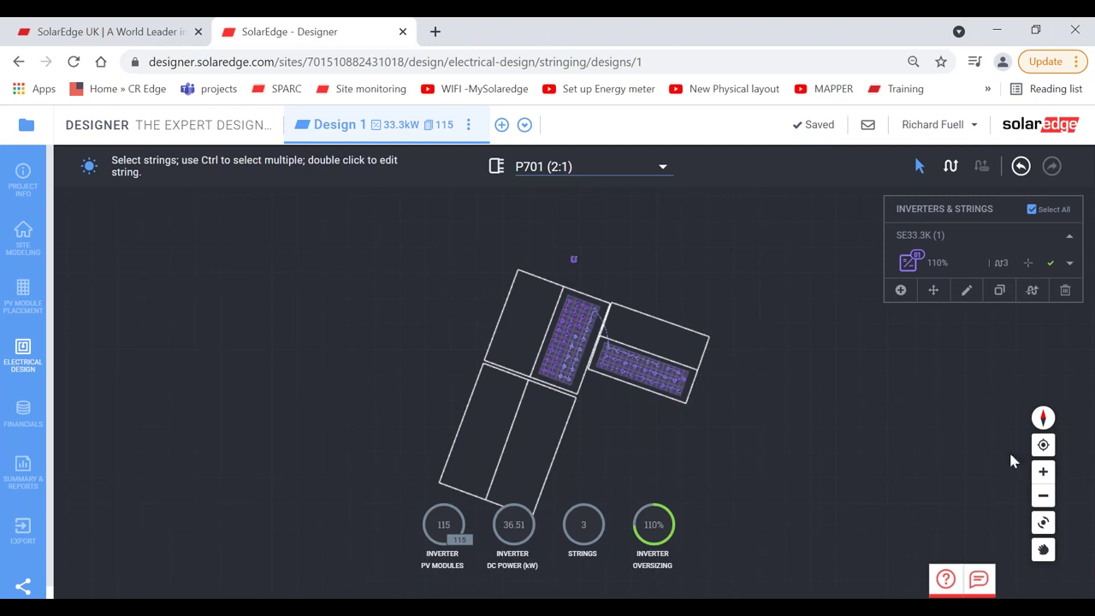
pyautogui.click(1043, 472)
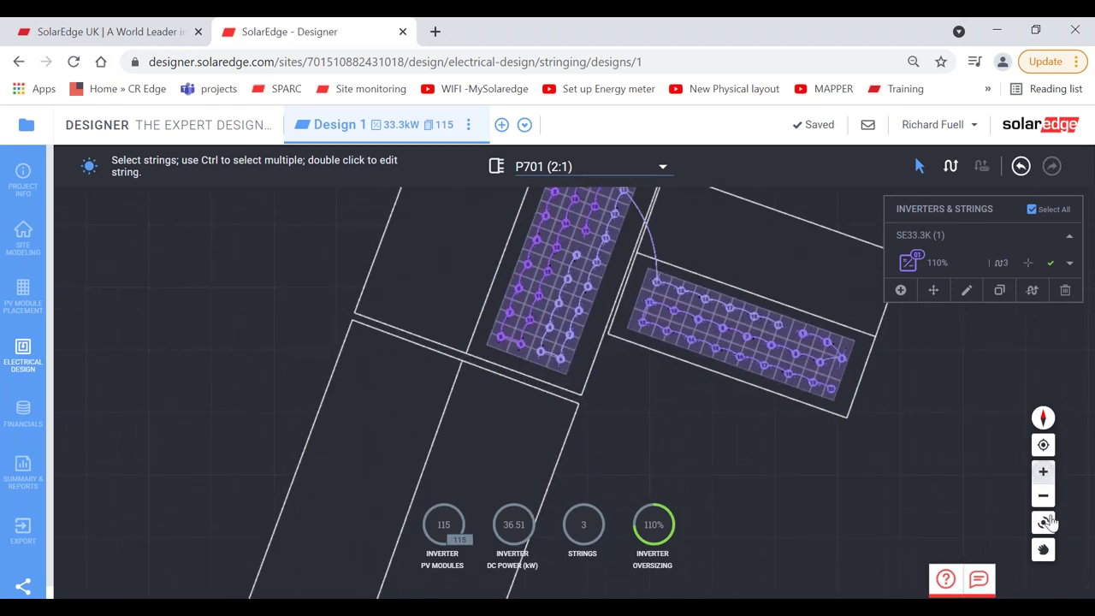
pyautogui.click(1043, 549)
pyautogui.moveTo(774, 413); pyautogui.dragTo(667, 526)
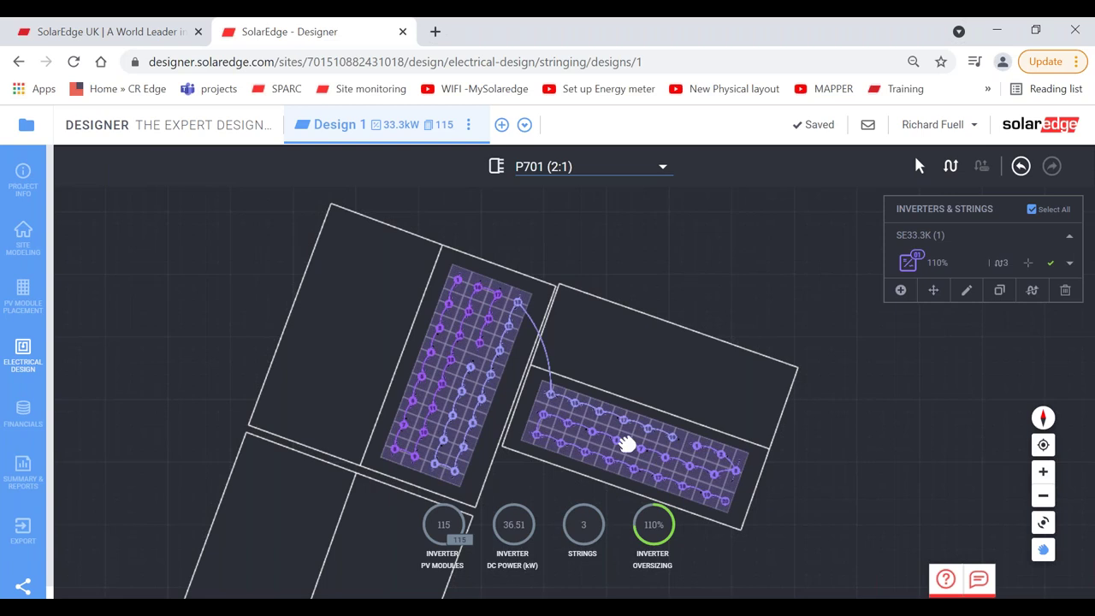
pyautogui.click(1020, 166)
# Step: Clear the remaining stringing and delete the lower-right facet's 51-module array, leaving 64 modules
pyautogui.click(1020, 166)
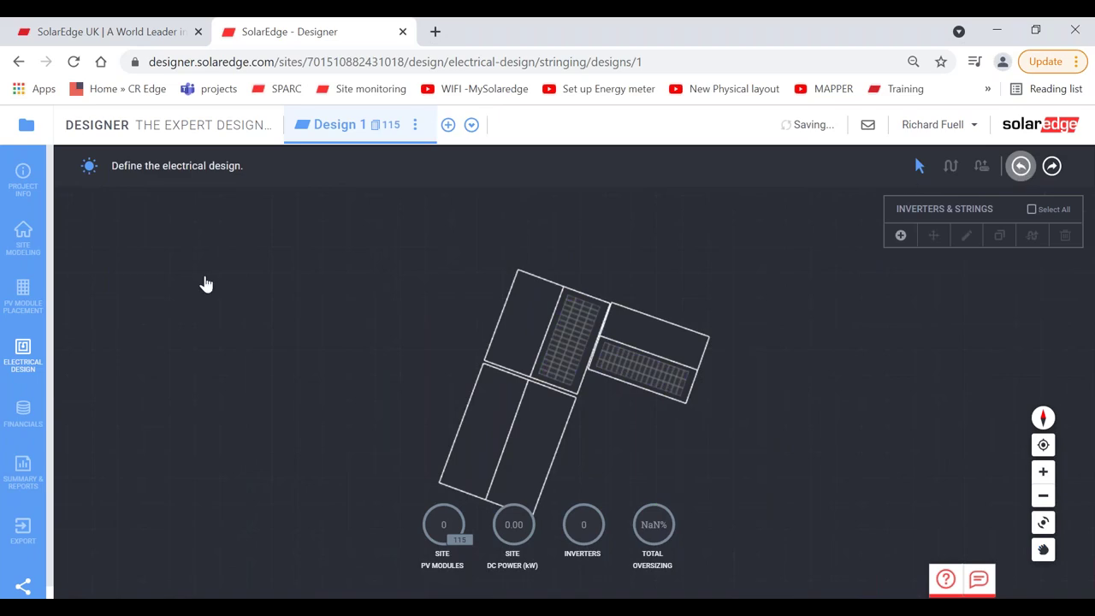
pyautogui.click(21, 296)
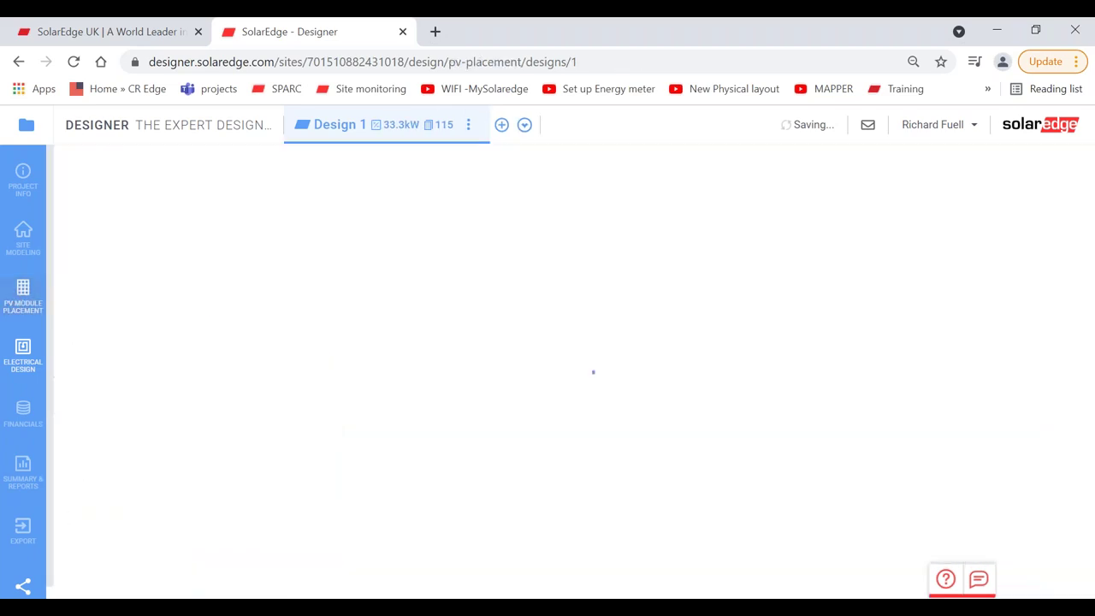
pyautogui.click(797, 399)
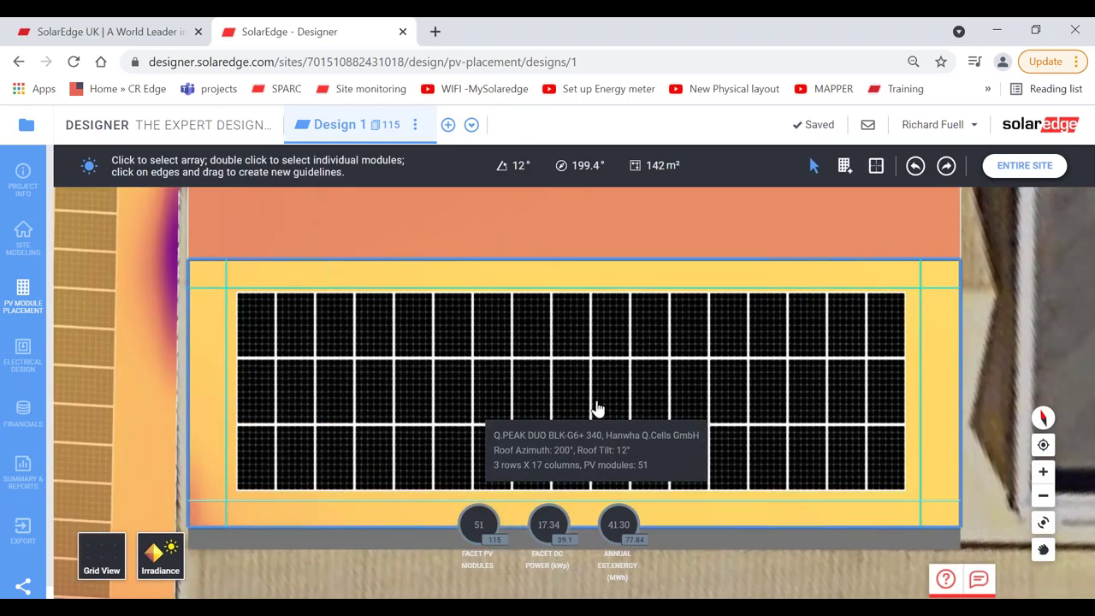
pyautogui.click(594, 411)
pyautogui.press('Delete')
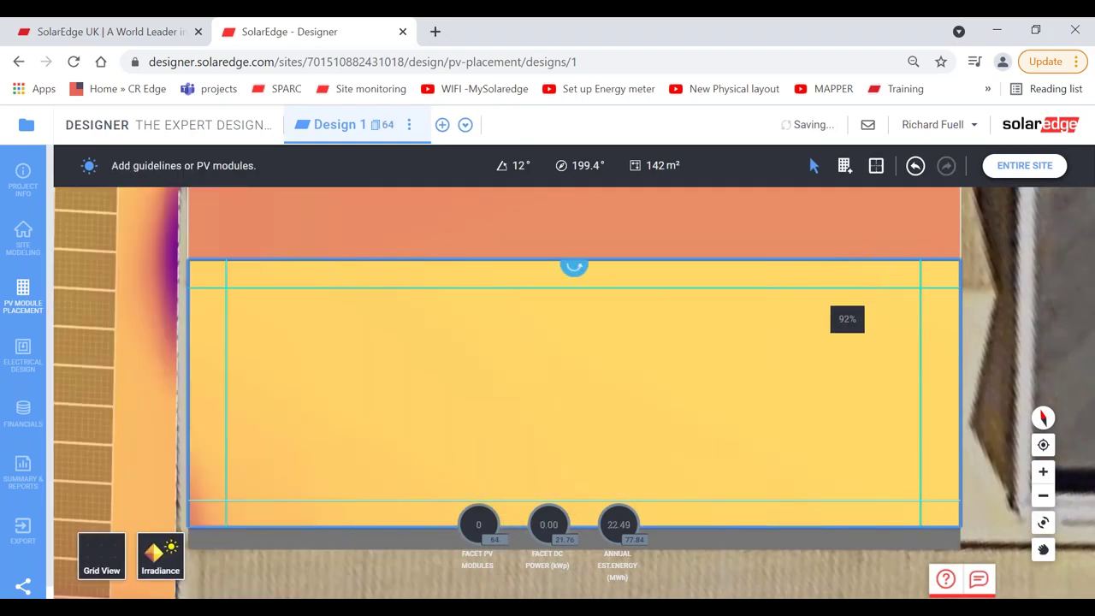
pyautogui.click(1016, 166)
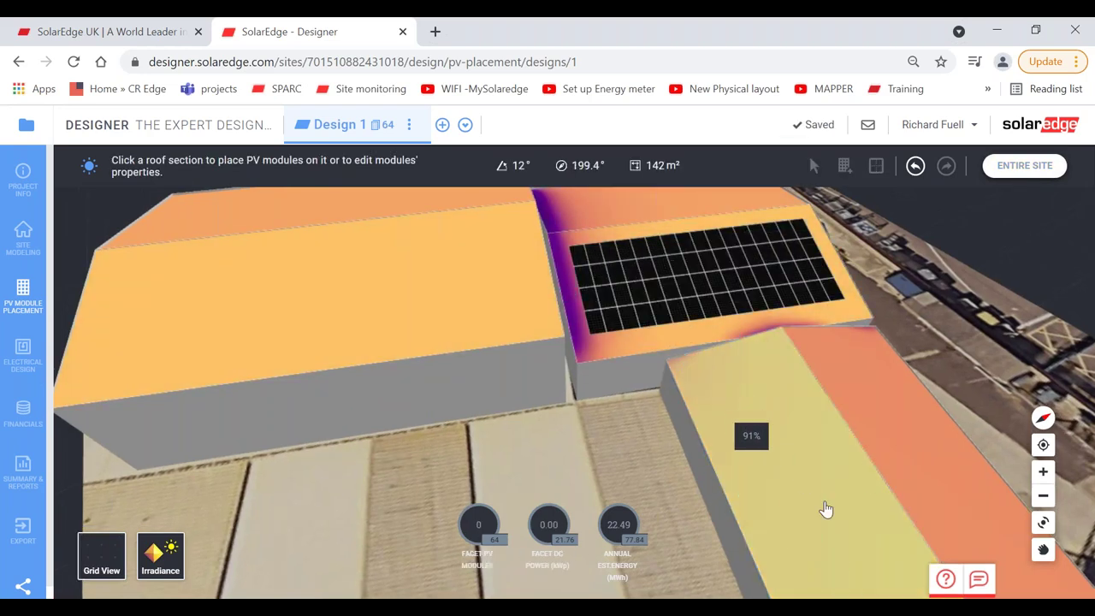
pyautogui.click(23, 349)
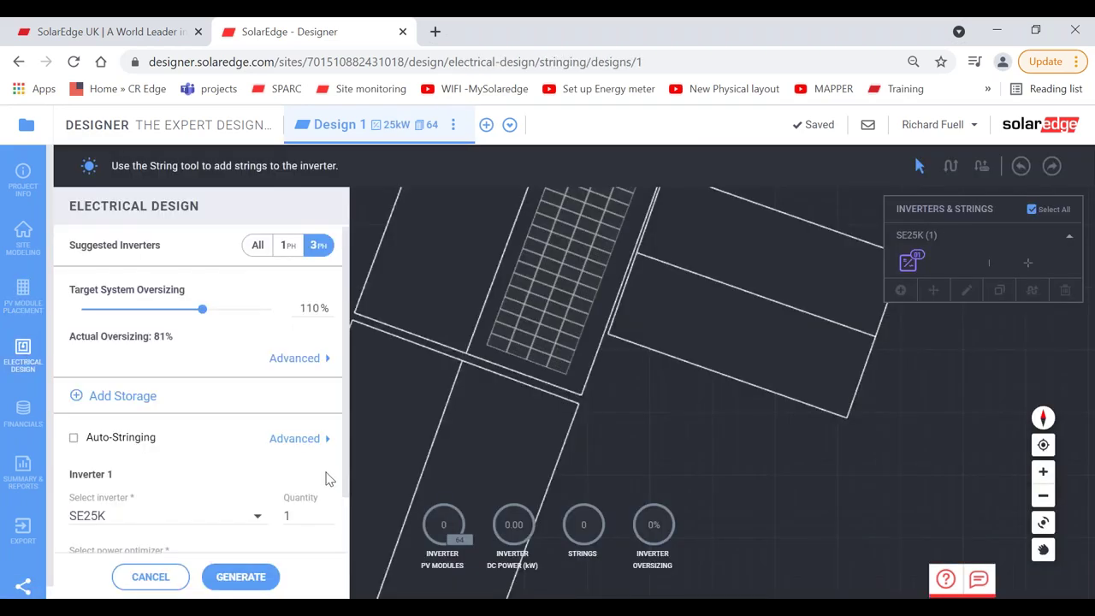
# Step: Auto-string the 64 modules into 2 strings on the SE25K inverter and move the inverter beside the array
pyautogui.click(120, 437)
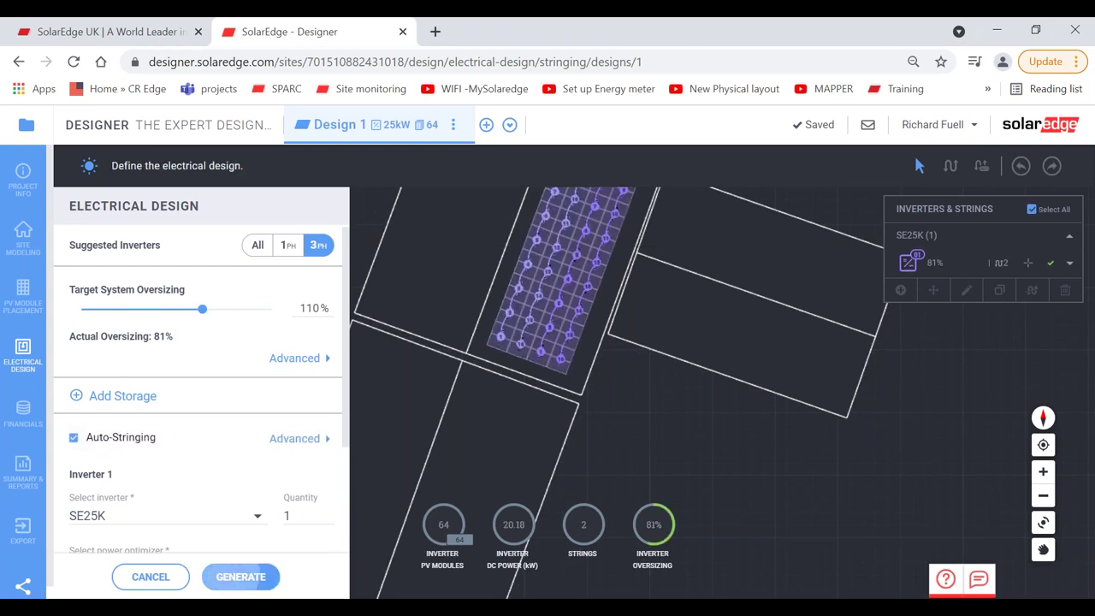
pyautogui.click(1043, 549)
pyautogui.moveTo(729, 383); pyautogui.dragTo(655, 533)
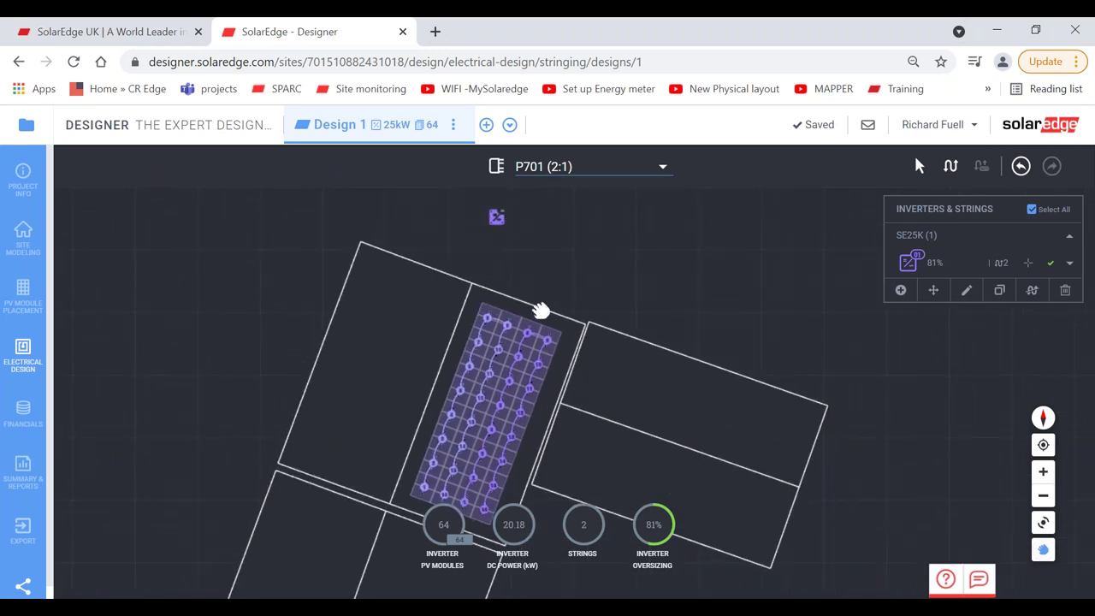
pyautogui.click(917, 167)
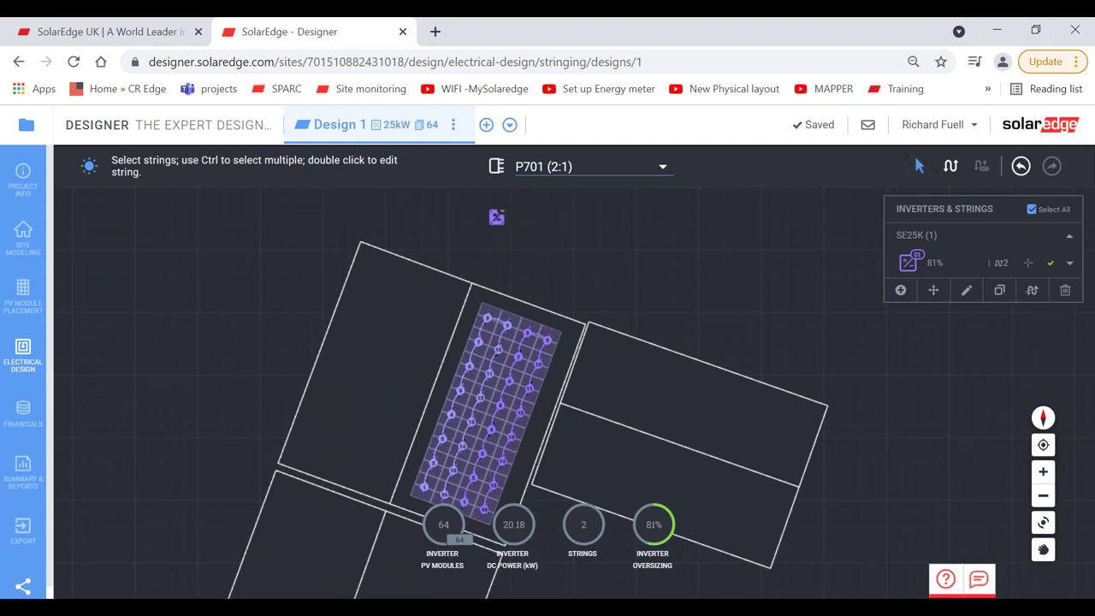
pyautogui.moveTo(498, 216); pyautogui.dragTo(536, 274)
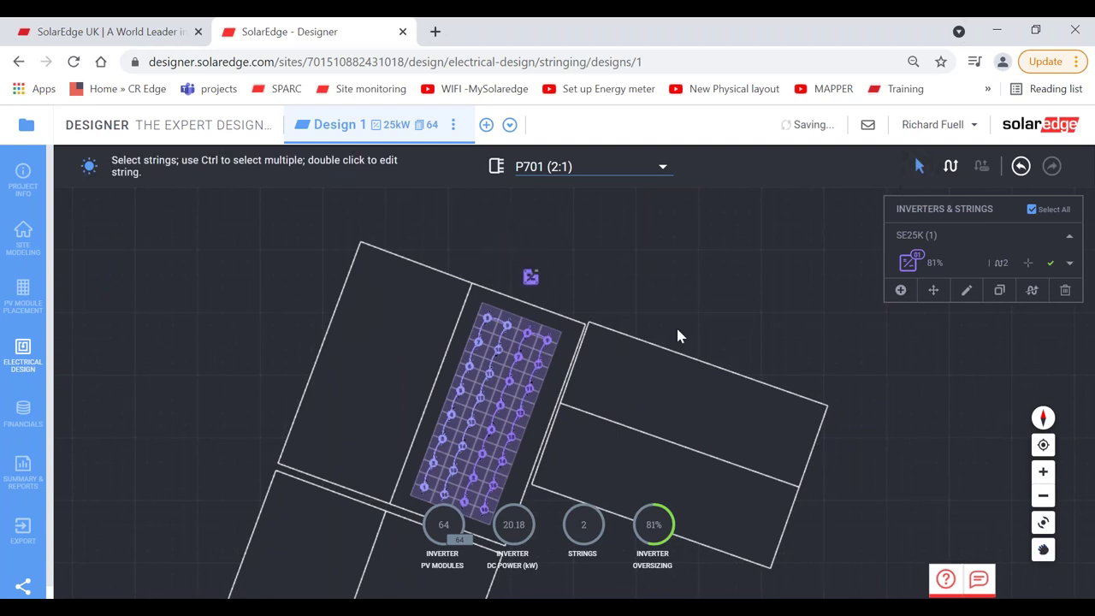
pyautogui.click(23, 293)
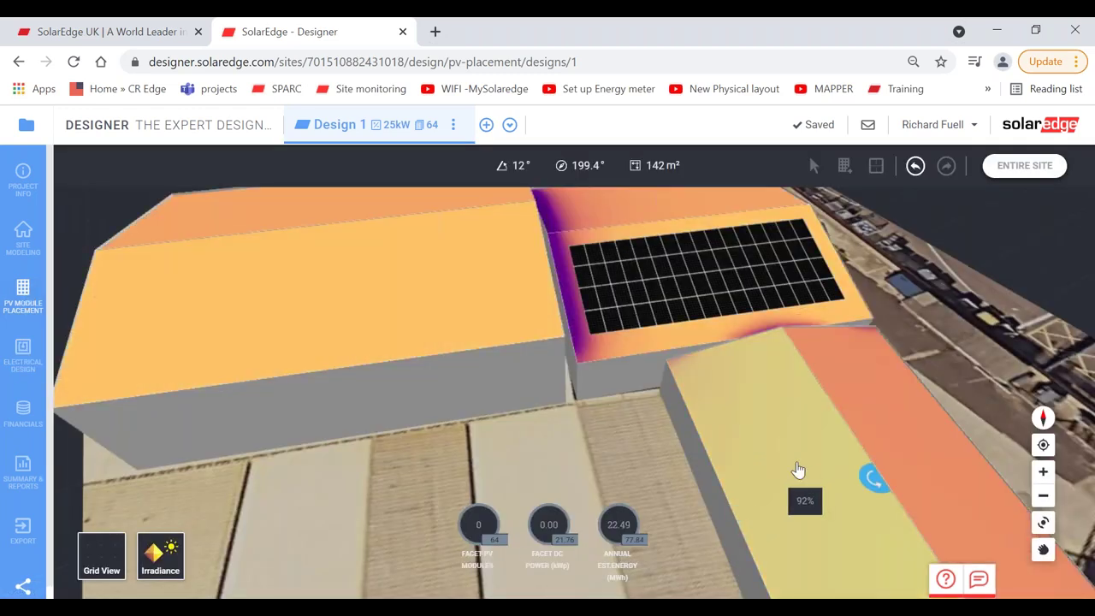
# Step: Hide the irradiance overlay and lay a new 51-module array on the emptied facet, restoring 115 modules
pyautogui.click(797, 469)
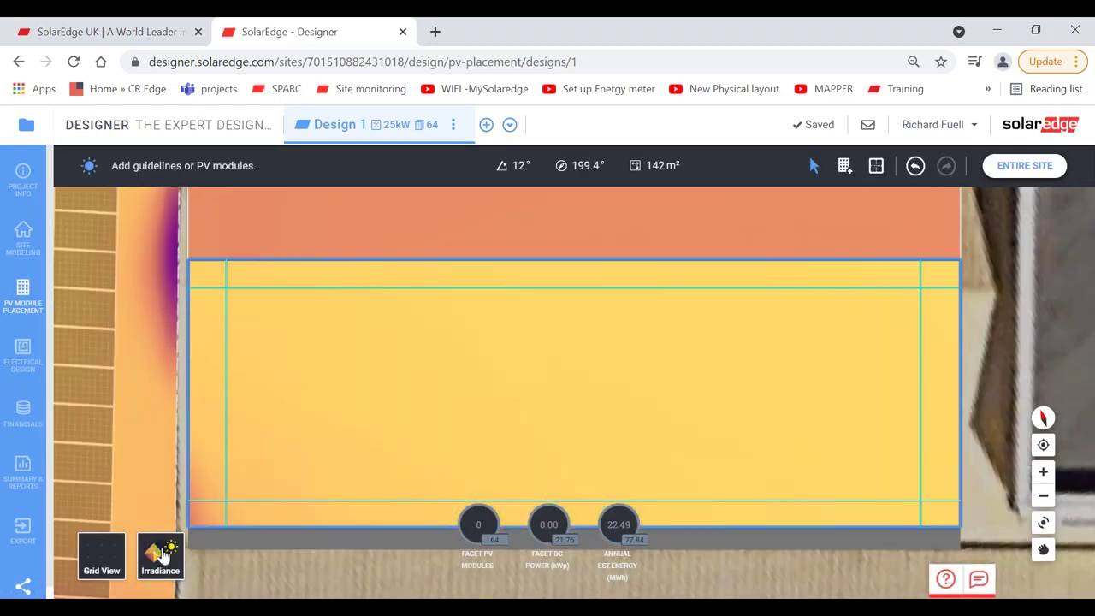
pyautogui.click(161, 554)
pyautogui.click(839, 165)
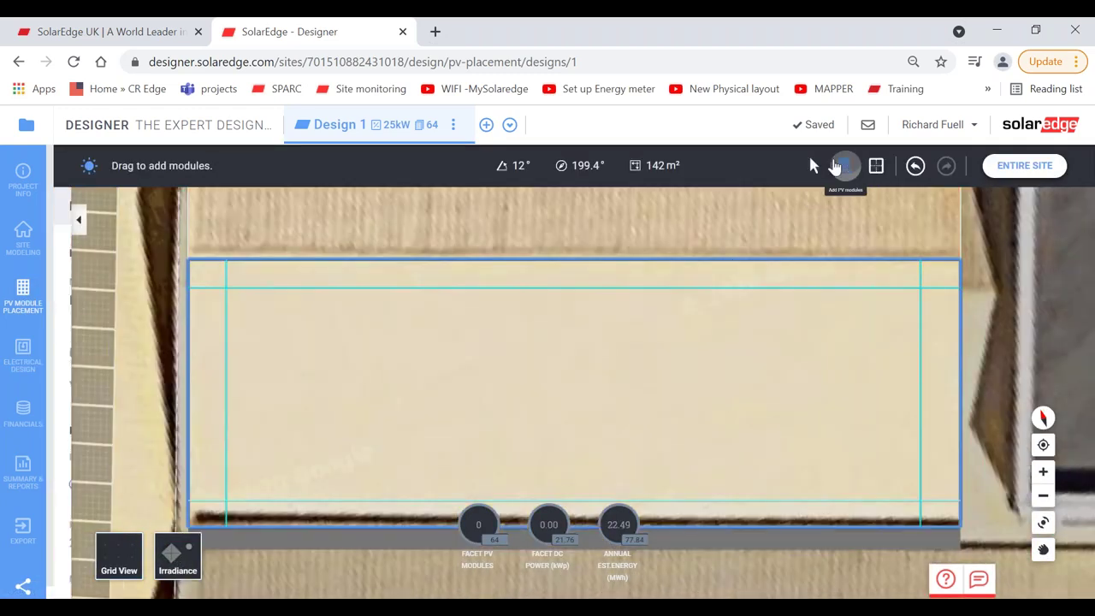
pyautogui.click(357, 220)
pyautogui.moveTo(227, 289); pyautogui.dragTo(939, 514)
pyautogui.click(709, 403)
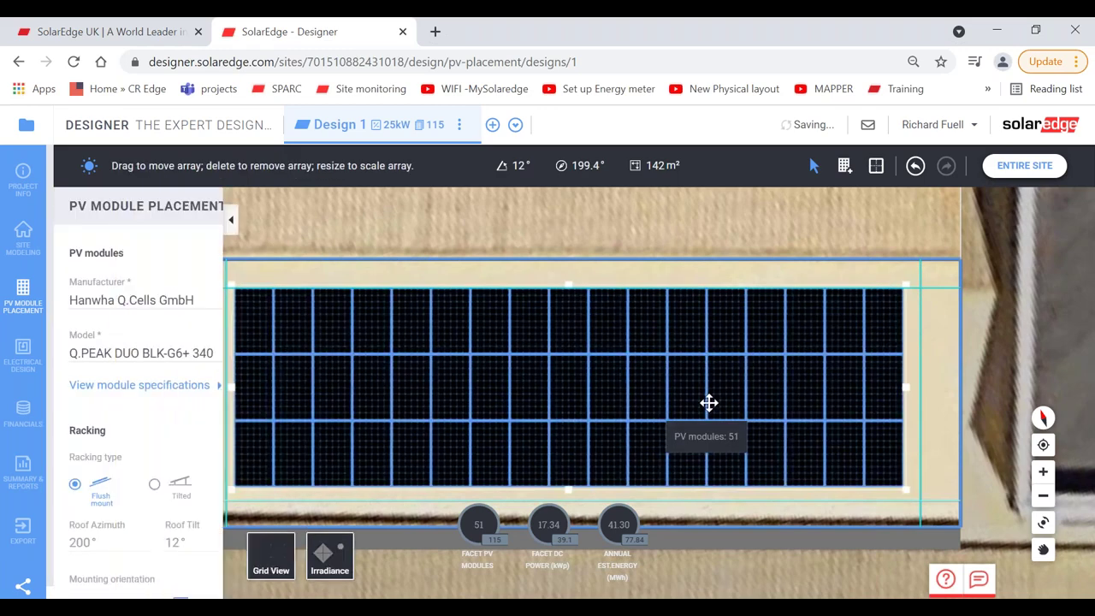
pyautogui.click(1004, 173)
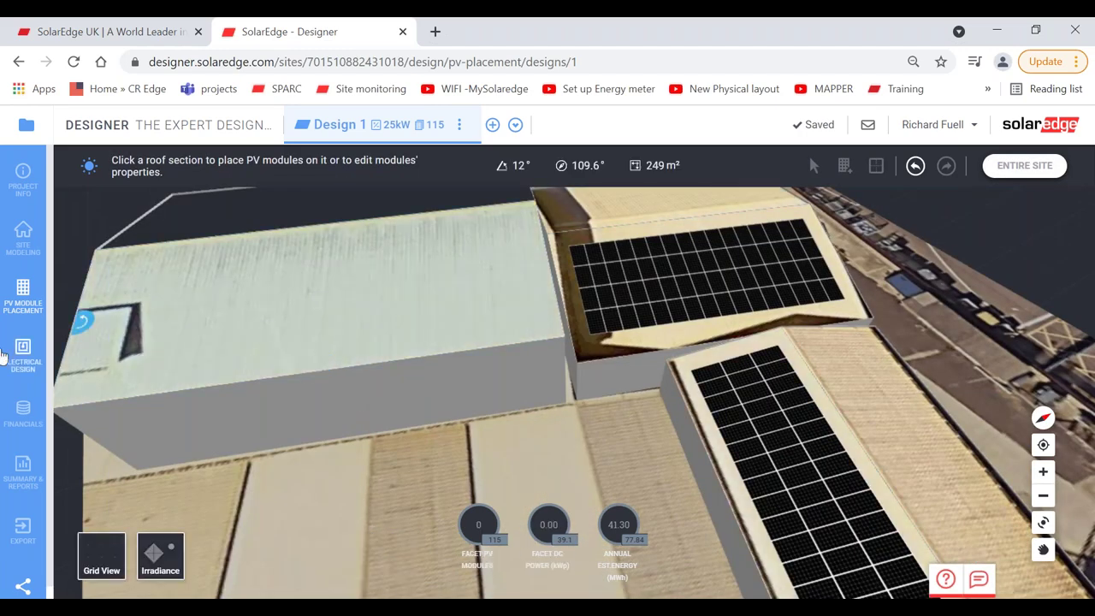
pyautogui.click(23, 355)
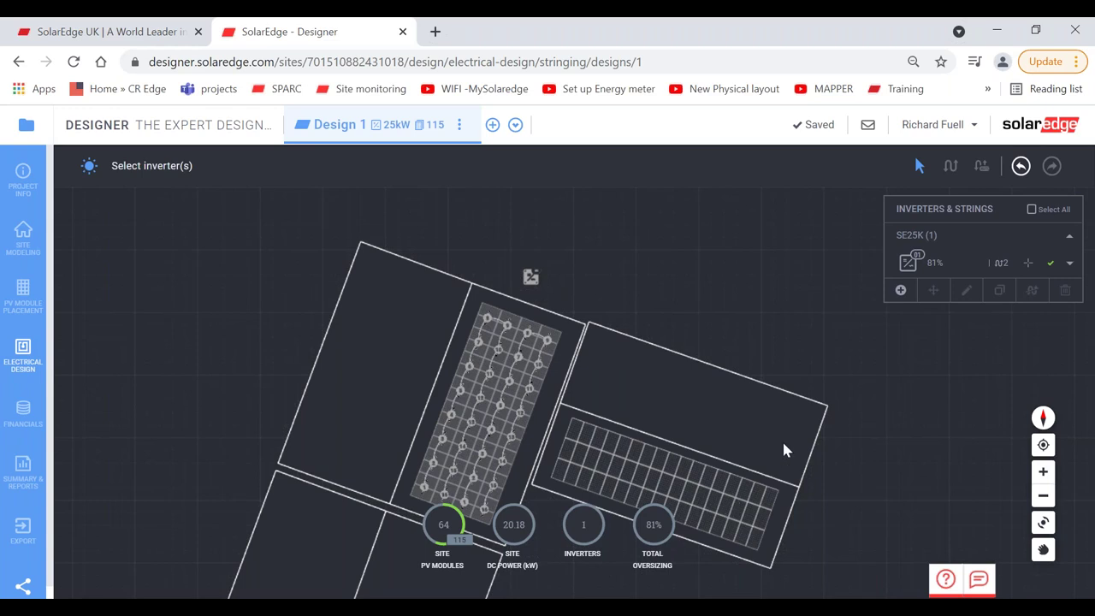
# Step: Add a second SE16K inverter with P701 and auto-string its 41 modules into one string
pyautogui.click(900, 292)
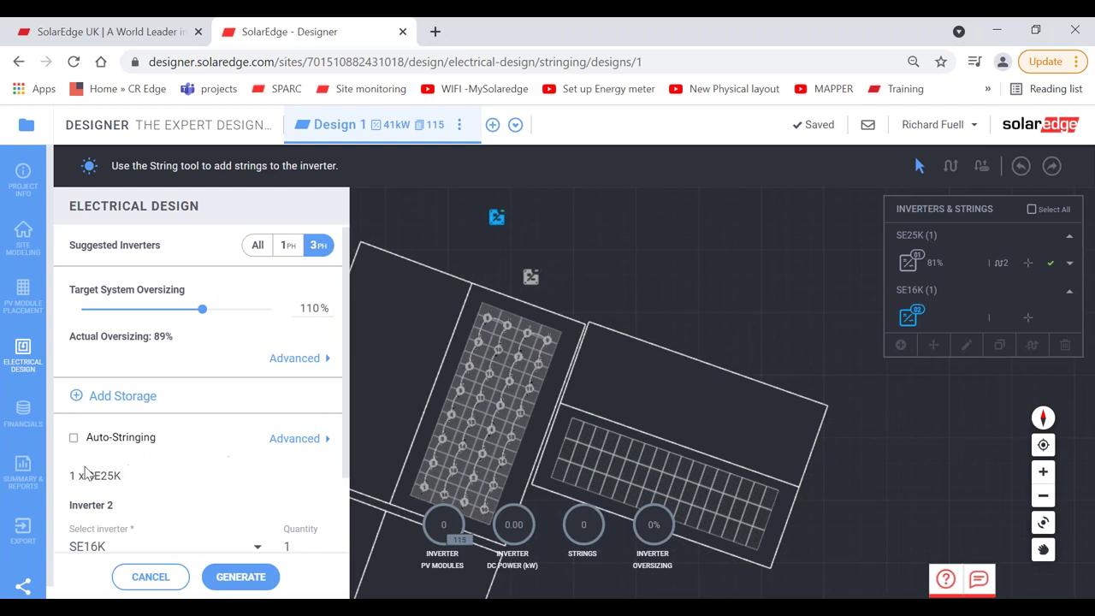
pyautogui.scroll(-2, 171, 411)
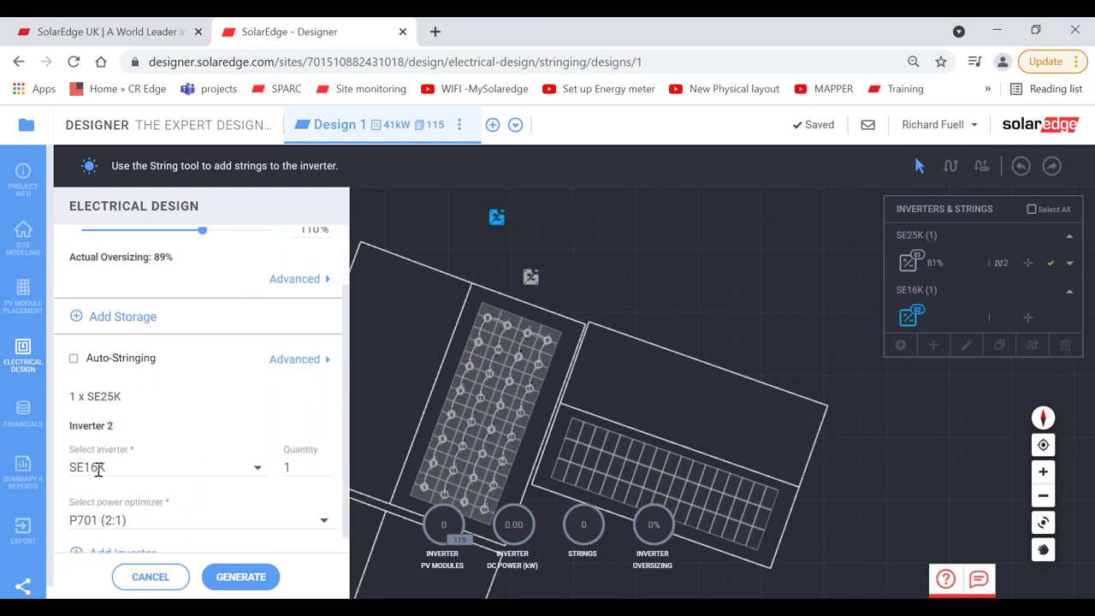
pyautogui.click(73, 359)
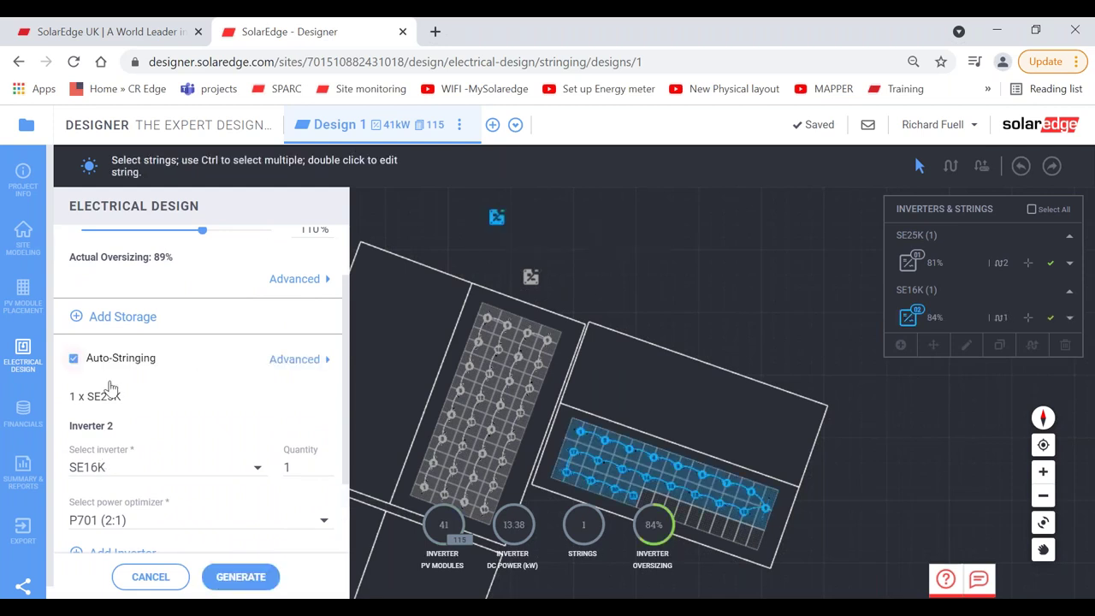
pyautogui.click(240, 576)
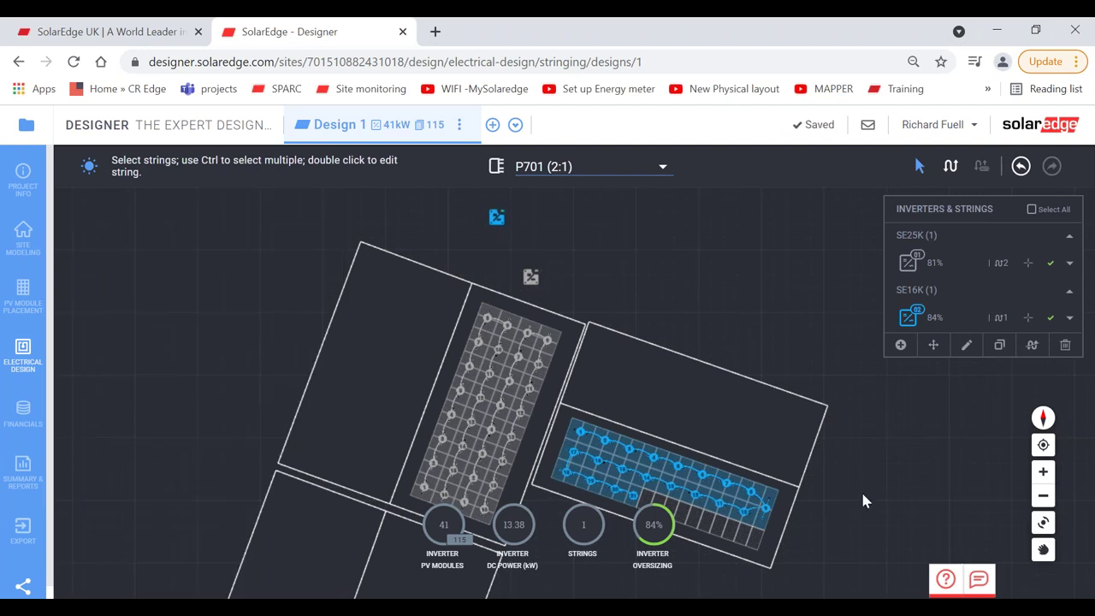
pyautogui.click(1043, 495)
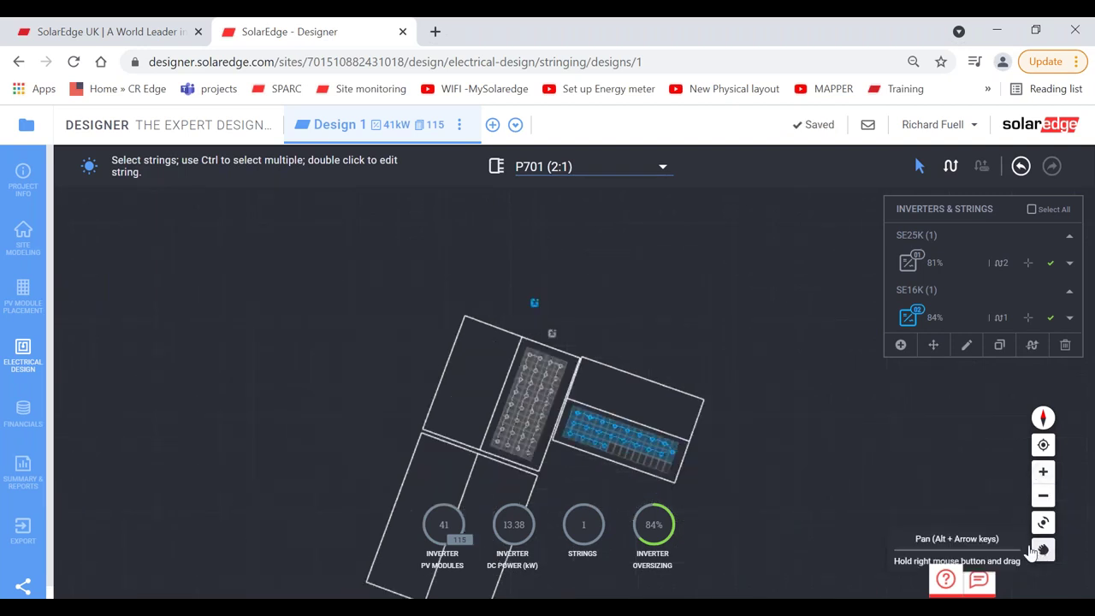
pyautogui.click(1043, 549)
pyautogui.moveTo(680, 452); pyautogui.dragTo(646, 412)
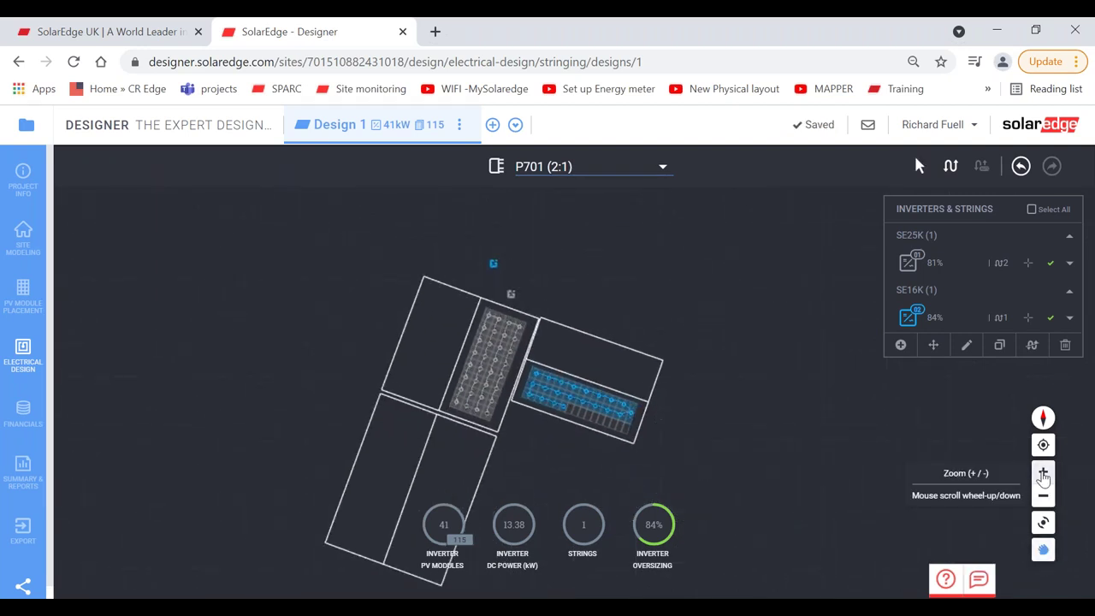
pyautogui.click(1043, 472)
pyautogui.click(1043, 472)
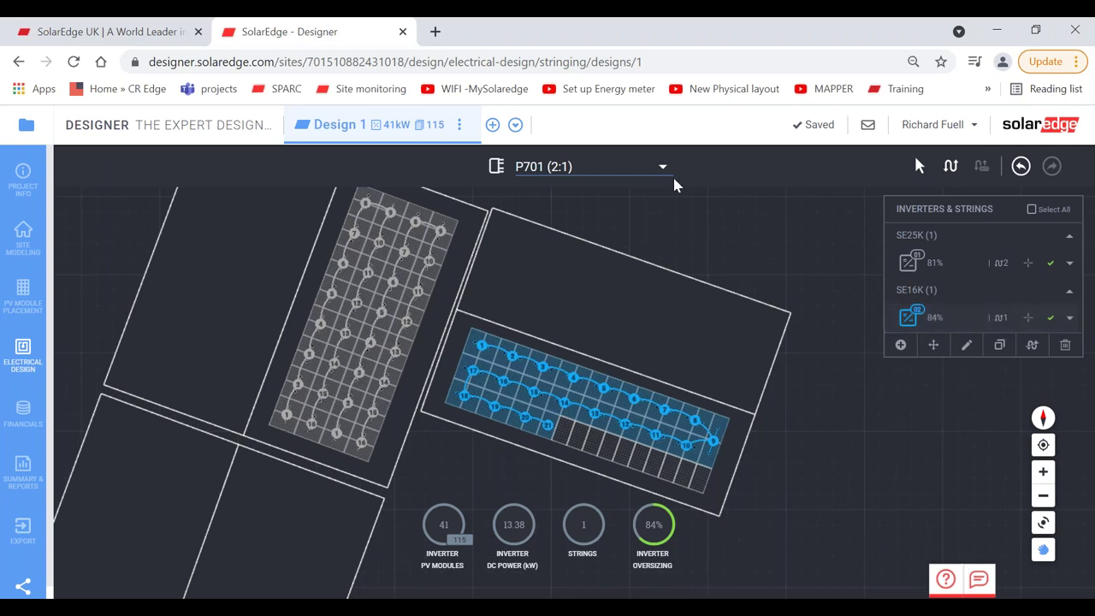
# Step: Switch optimizers to P401, draw a trial bottom-row string, then undo it and the SE16K
pyautogui.click(603, 168)
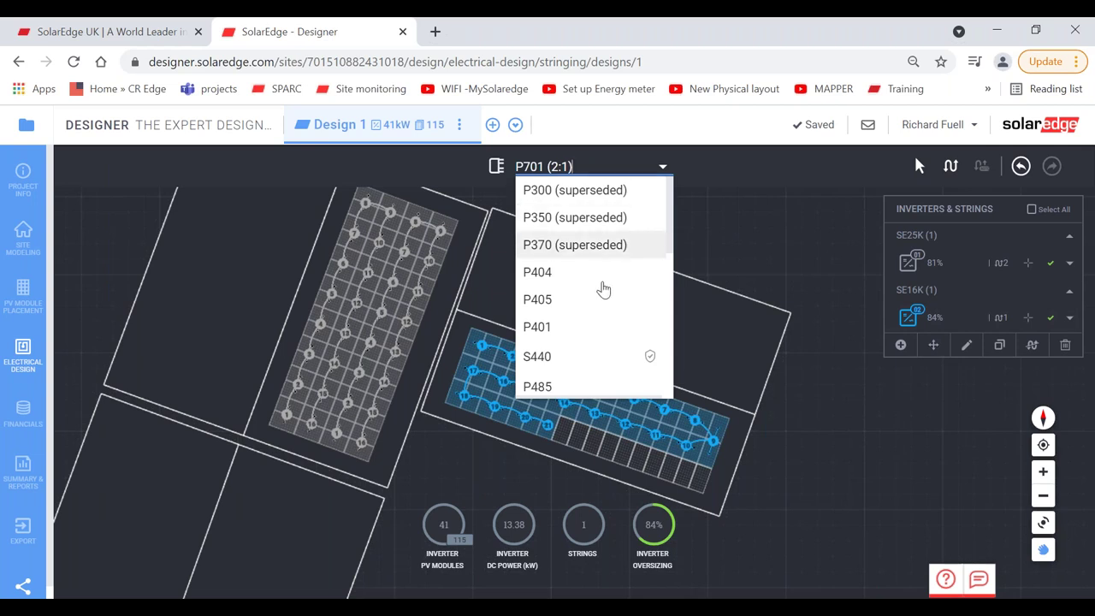
pyautogui.click(574, 335)
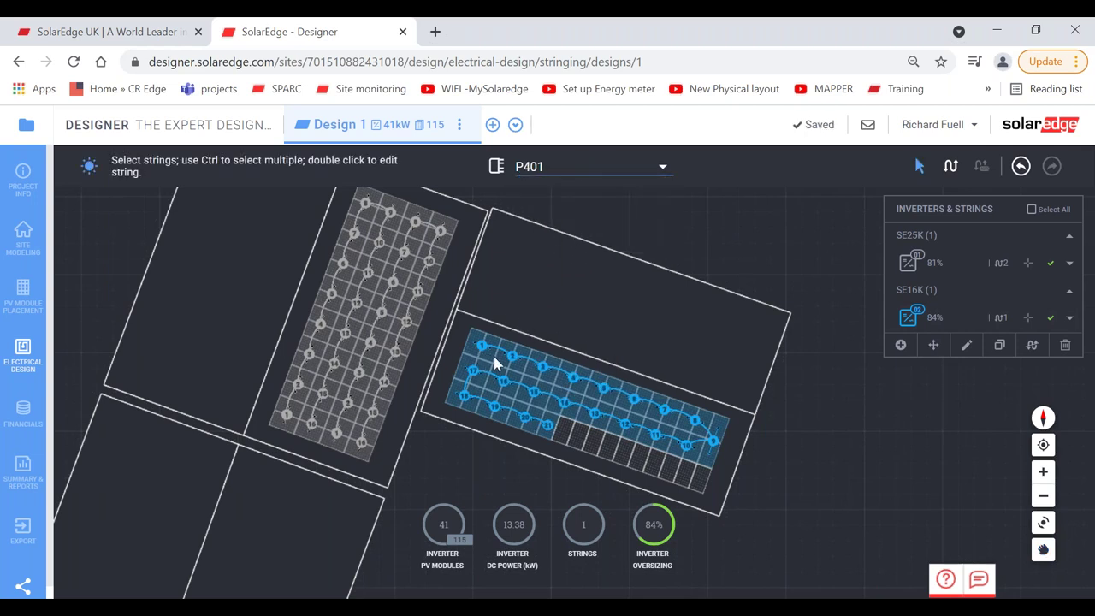
pyautogui.click(946, 174)
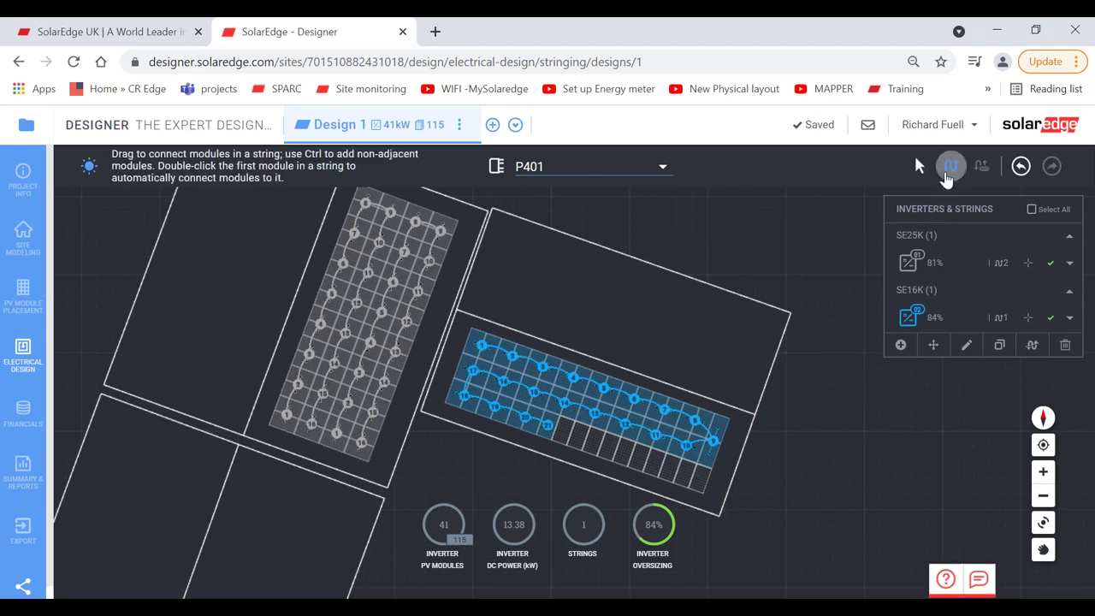
pyautogui.moveTo(701, 484); pyautogui.dragTo(575, 437)
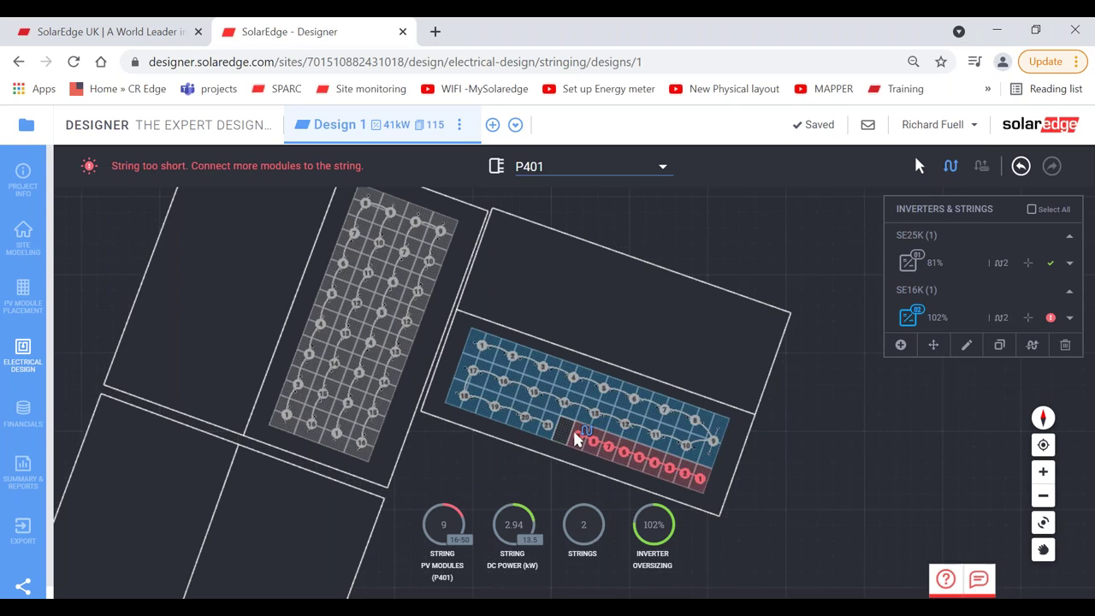
pyautogui.moveTo(575, 438); pyautogui.dragTo(462, 398)
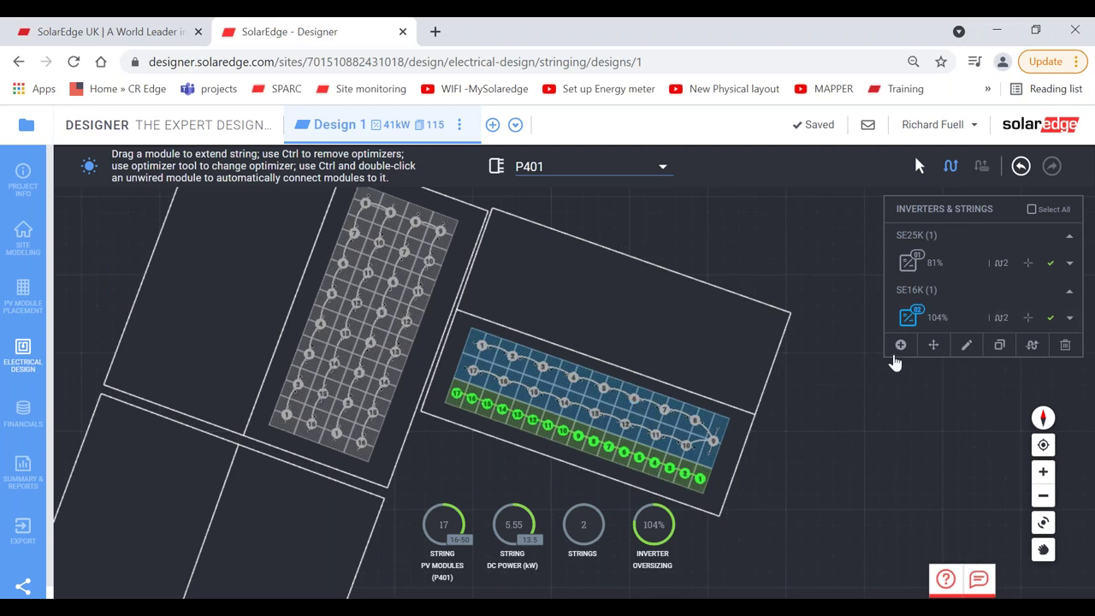
pyautogui.click(1018, 174)
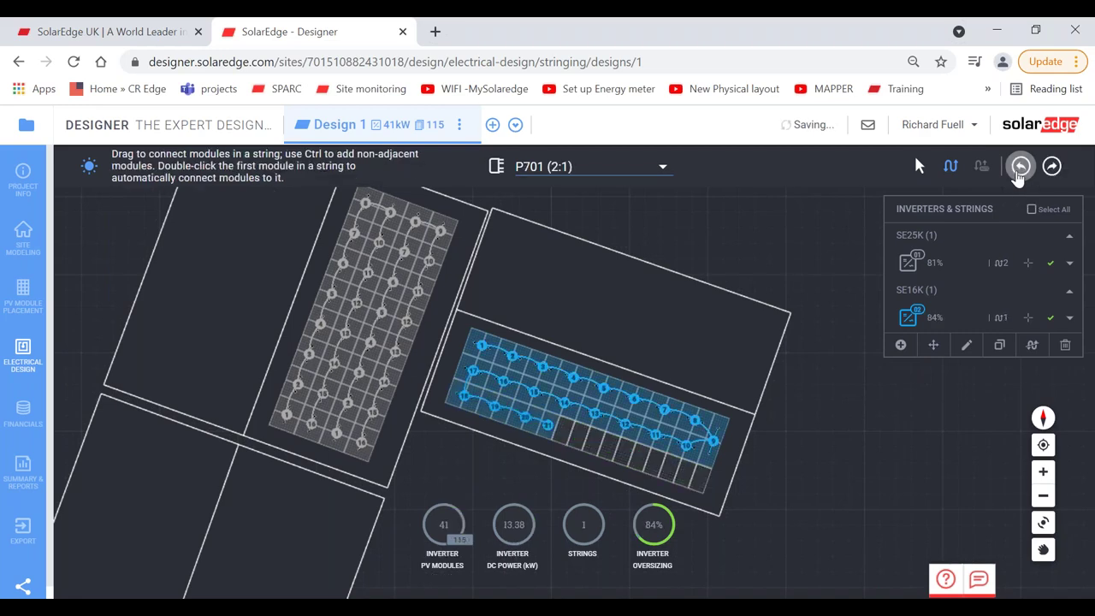
pyautogui.click(1018, 174)
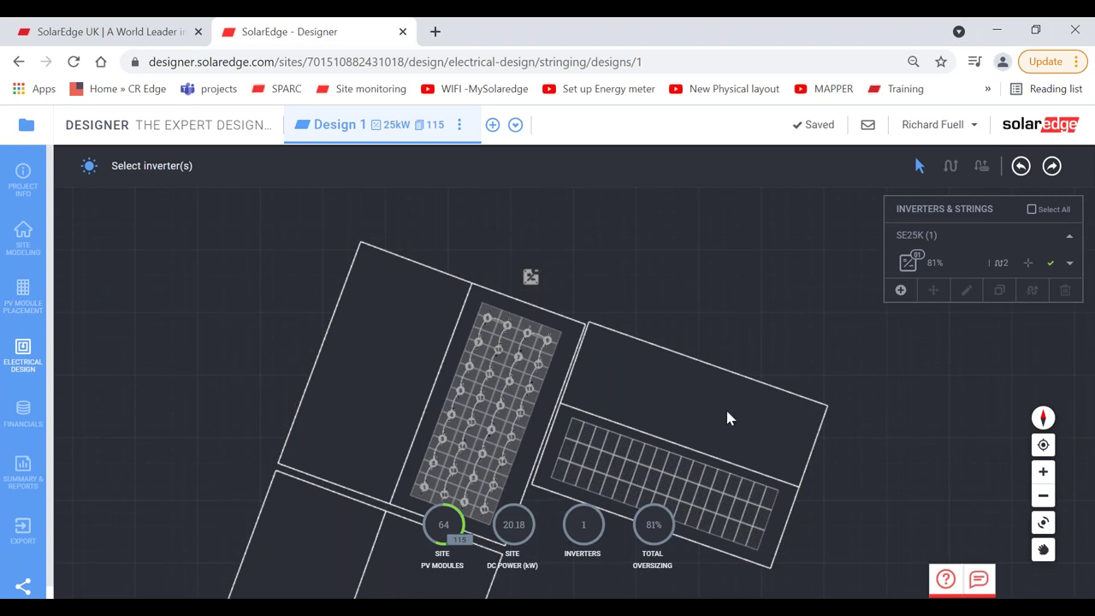
pyautogui.click(900, 290)
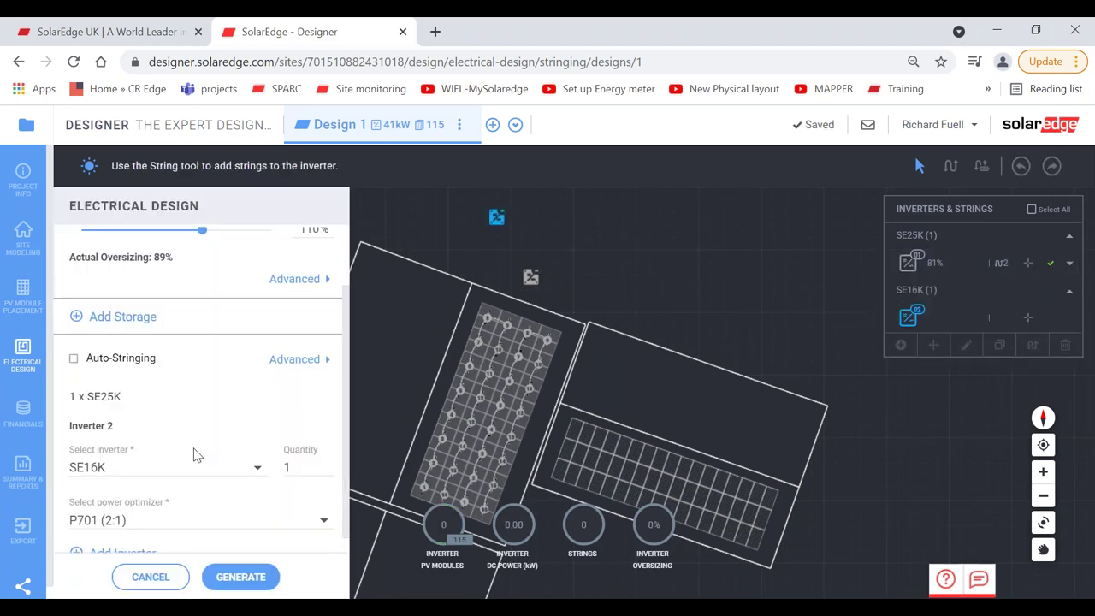
pyautogui.scroll(-1, 345, 411)
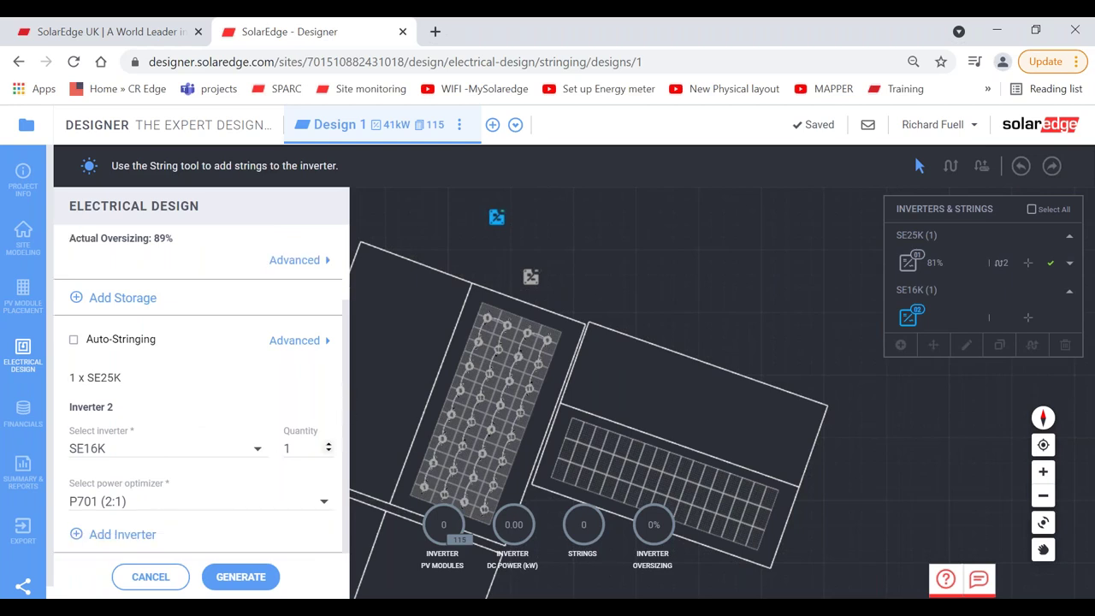
pyautogui.click(142, 448)
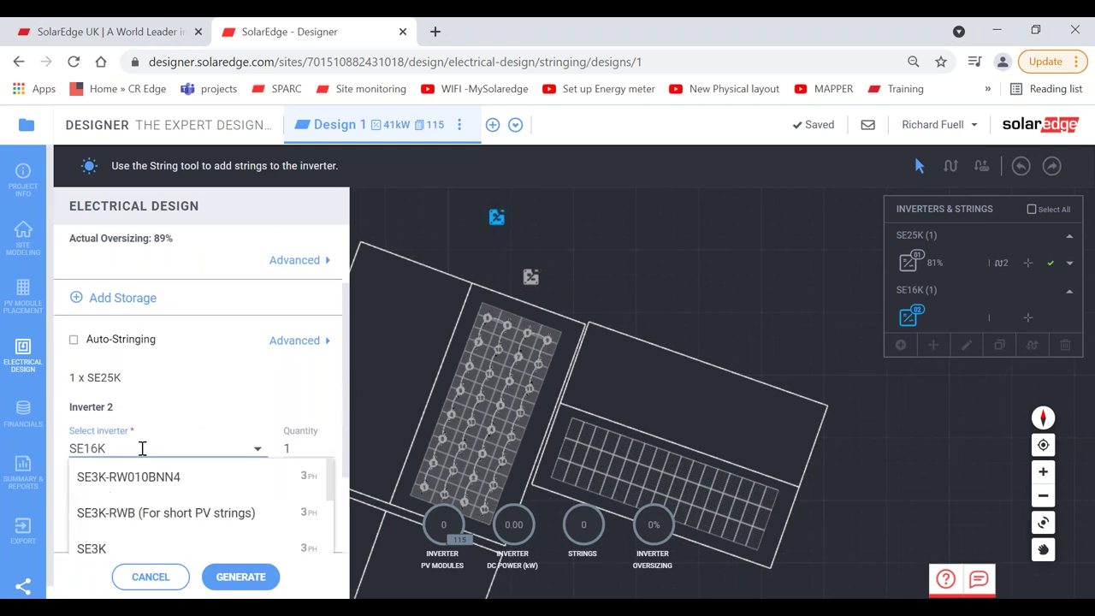
pyautogui.press('Left')
pyautogui.press('BackSpace')
pyautogui.write('5')
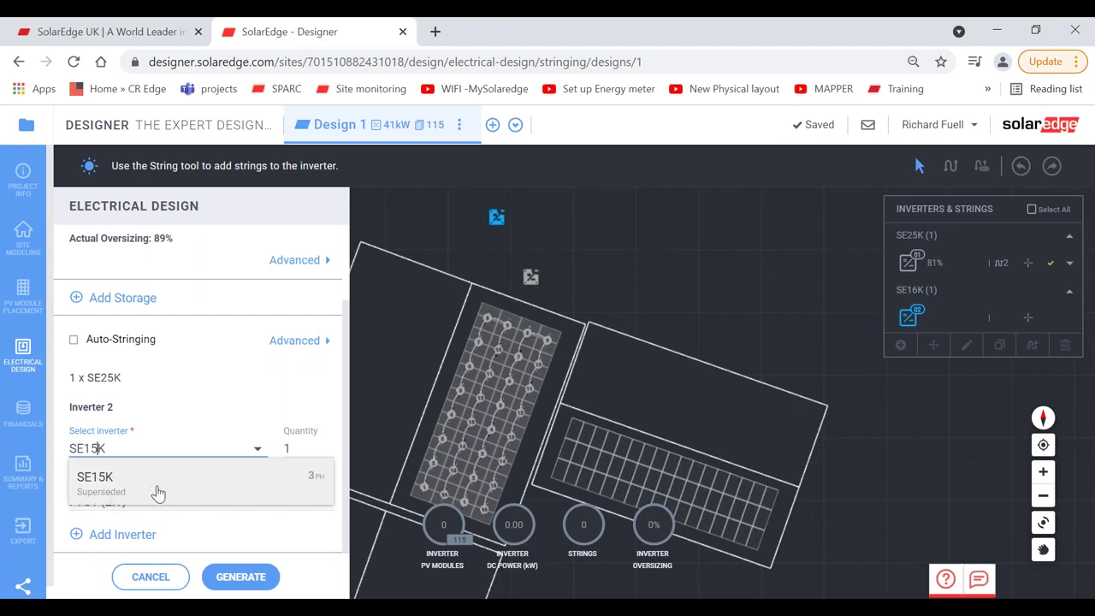
pyautogui.click(181, 481)
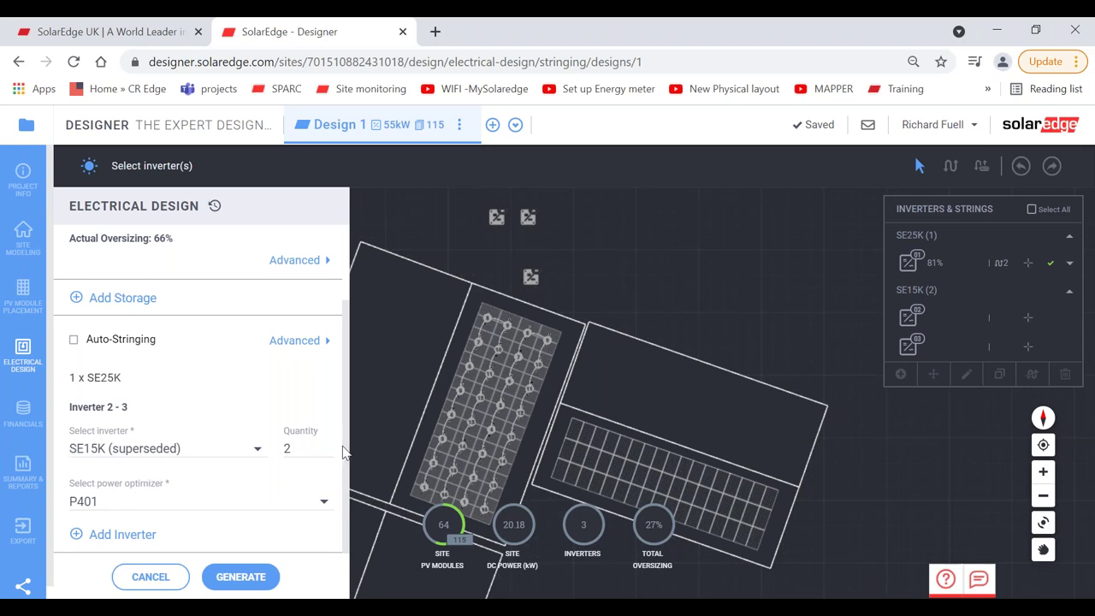
pyautogui.scroll(1, 228, 314)
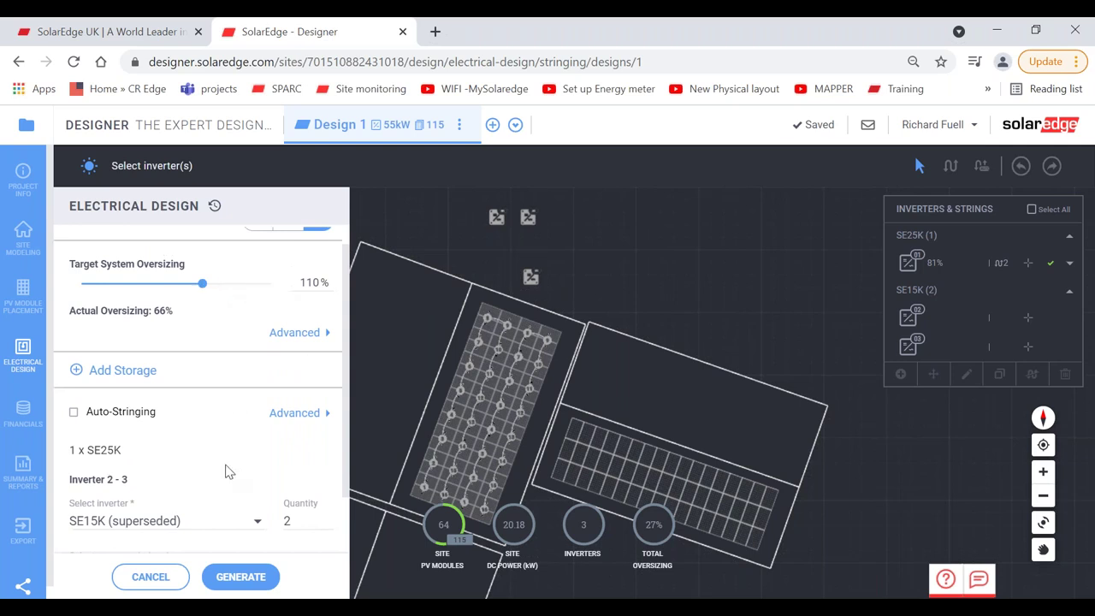
pyautogui.click(144, 576)
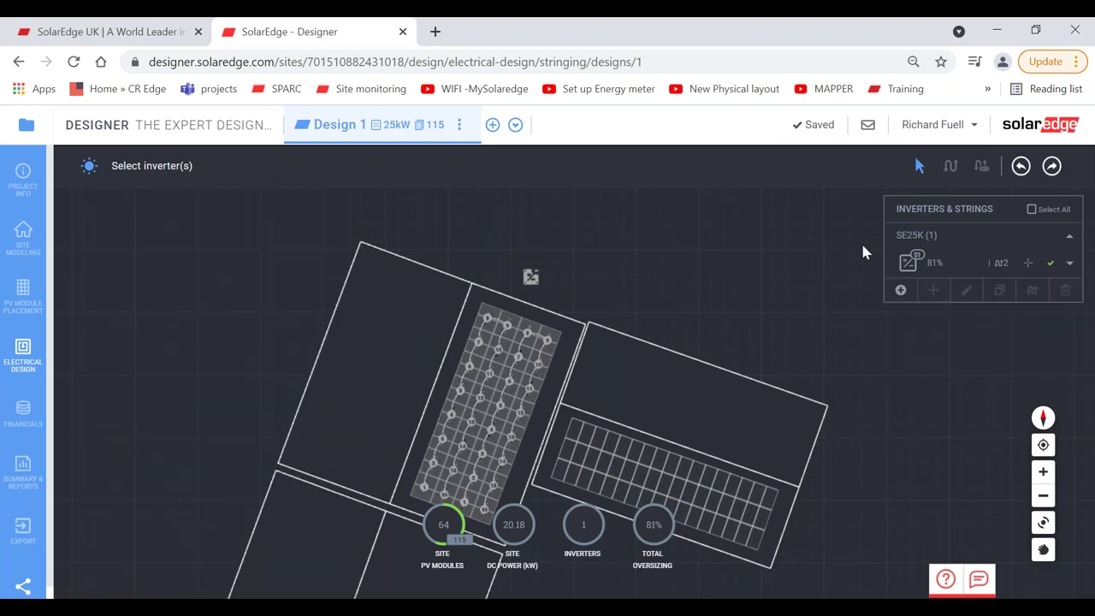
pyautogui.click(1052, 166)
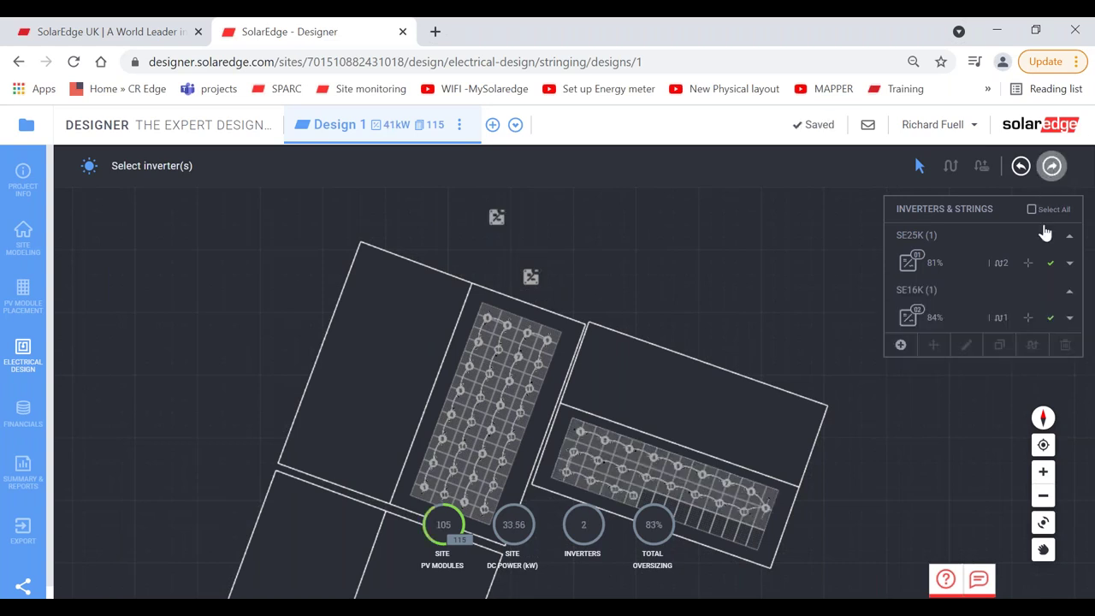
pyautogui.click(1043, 549)
pyautogui.moveTo(703, 383); pyautogui.dragTo(684, 362)
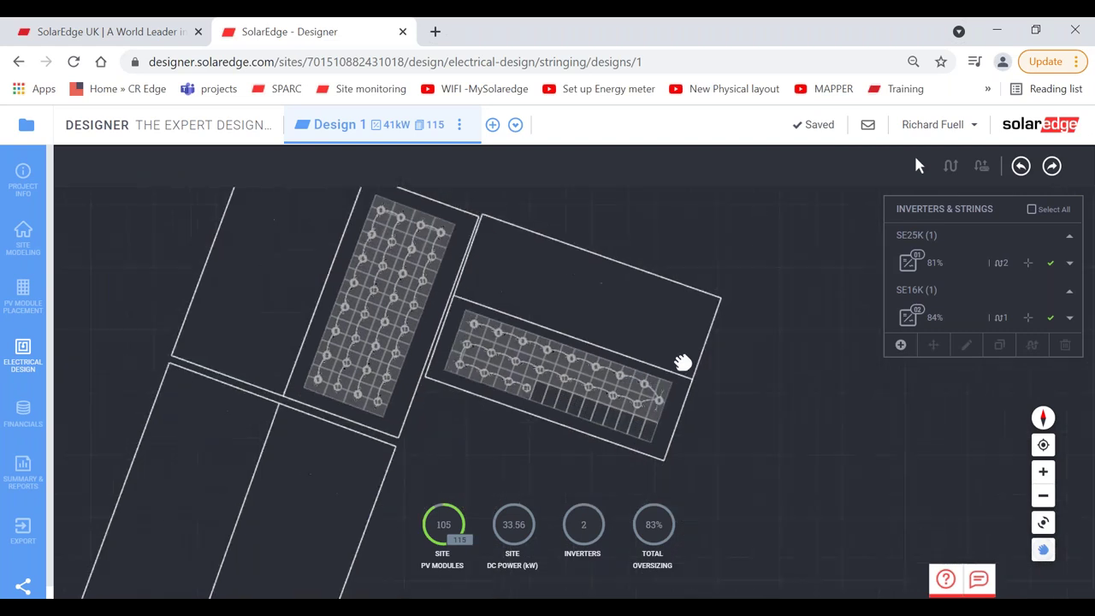
pyautogui.moveTo(758, 335)
pyautogui.mouseDown()
pyautogui.moveTo(702, 318)
pyautogui.moveTo(813, 314)
pyautogui.mouseUp()
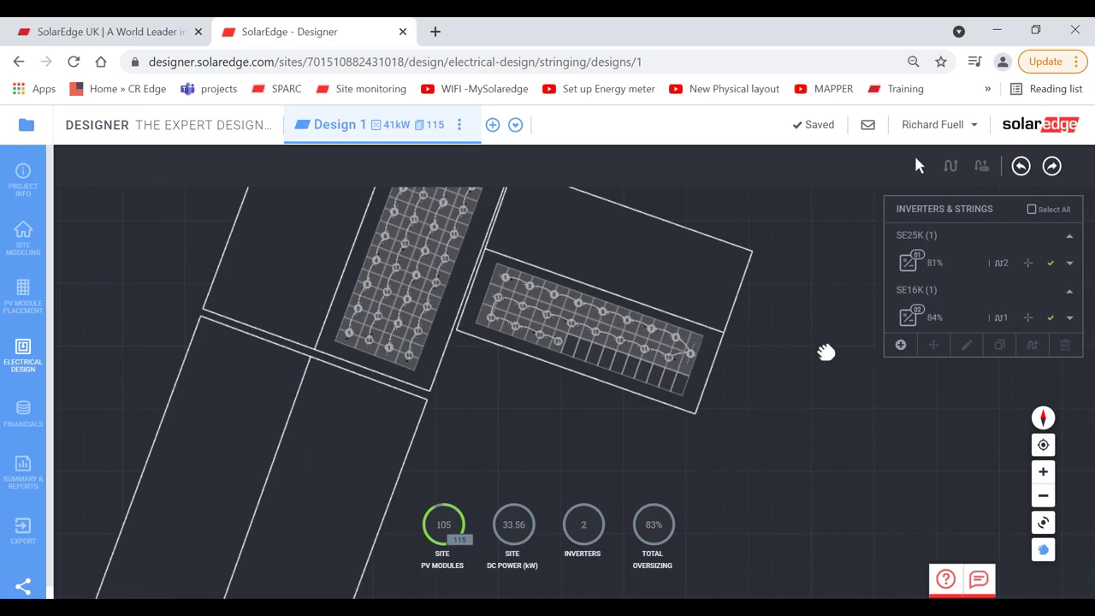
pyautogui.click(940, 321)
pyautogui.click(946, 326)
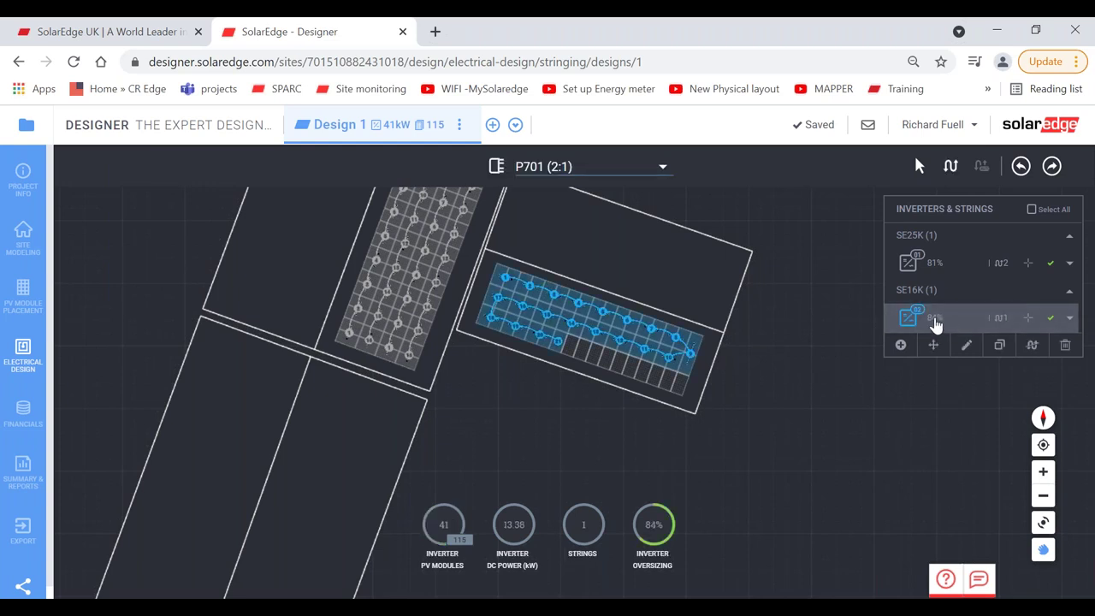
pyautogui.click(1019, 168)
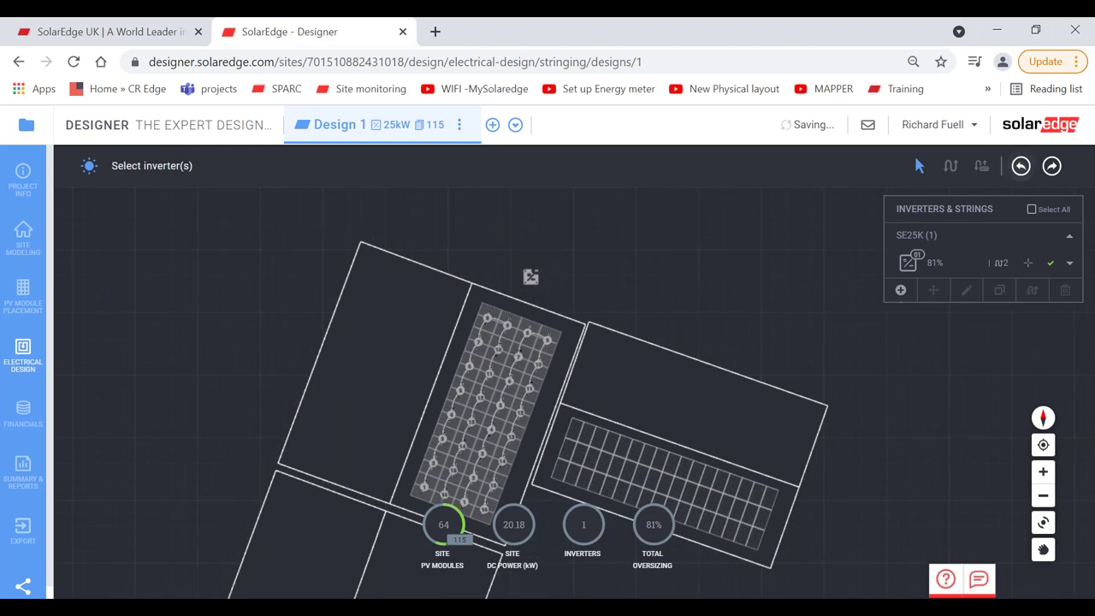
# Step: Add a second SE16K inverter and set its power optimizer to P850 (2:1)
pyautogui.click(900, 292)
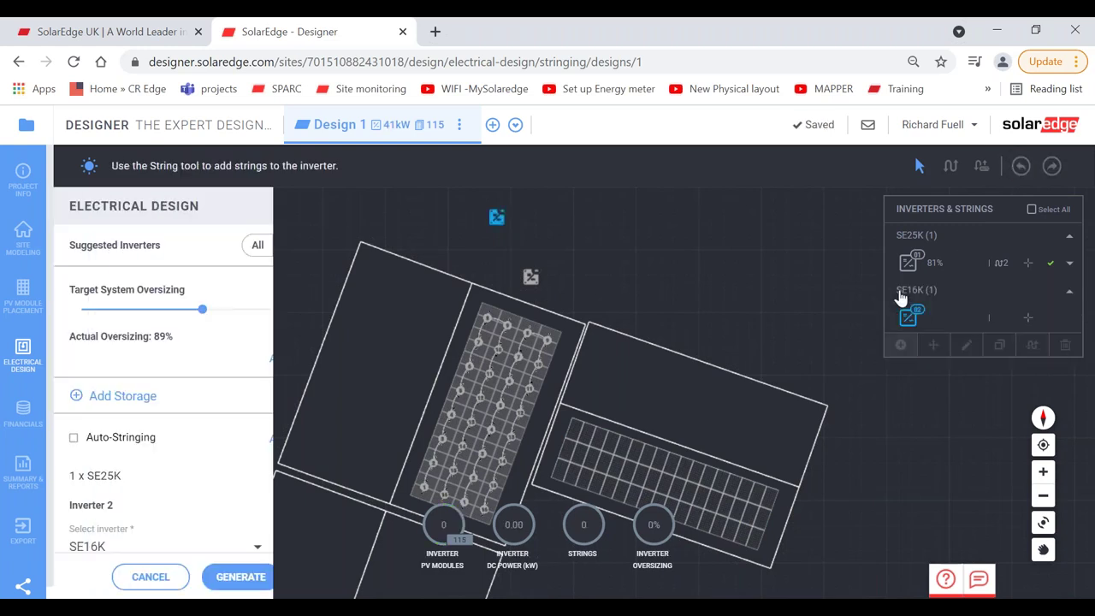
pyautogui.scroll(-1, 349, 500)
pyautogui.scroll(-1, 349, 500)
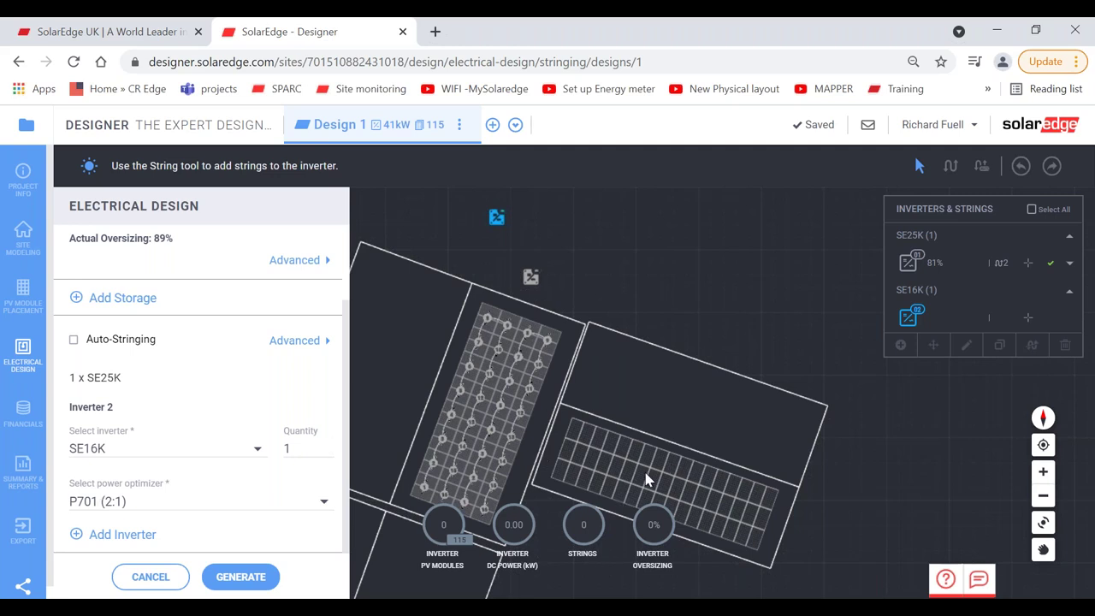
pyautogui.click(184, 498)
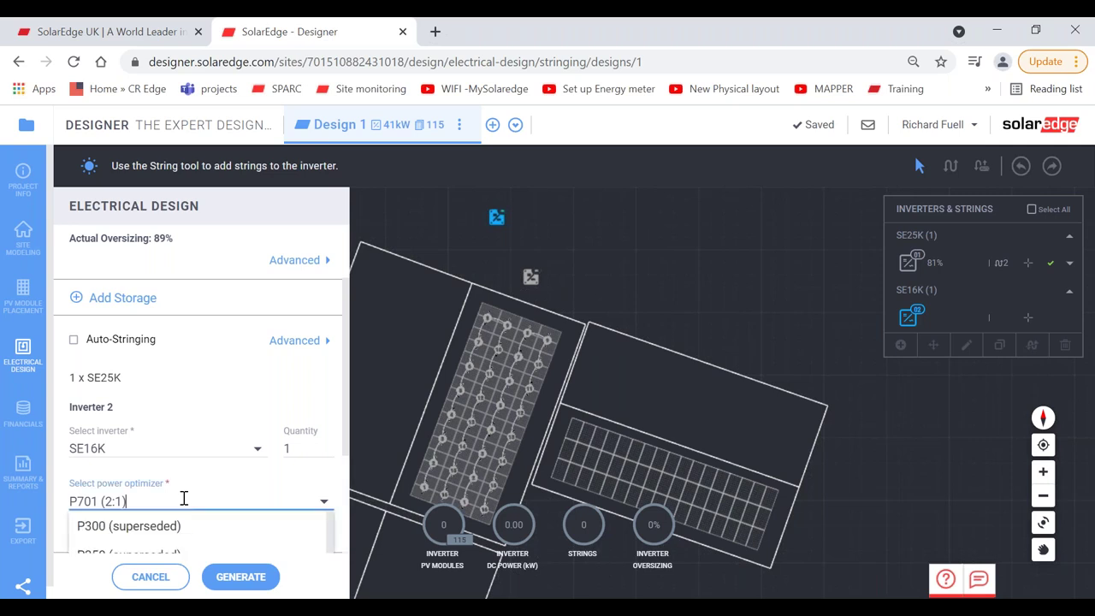
pyautogui.click(340, 506)
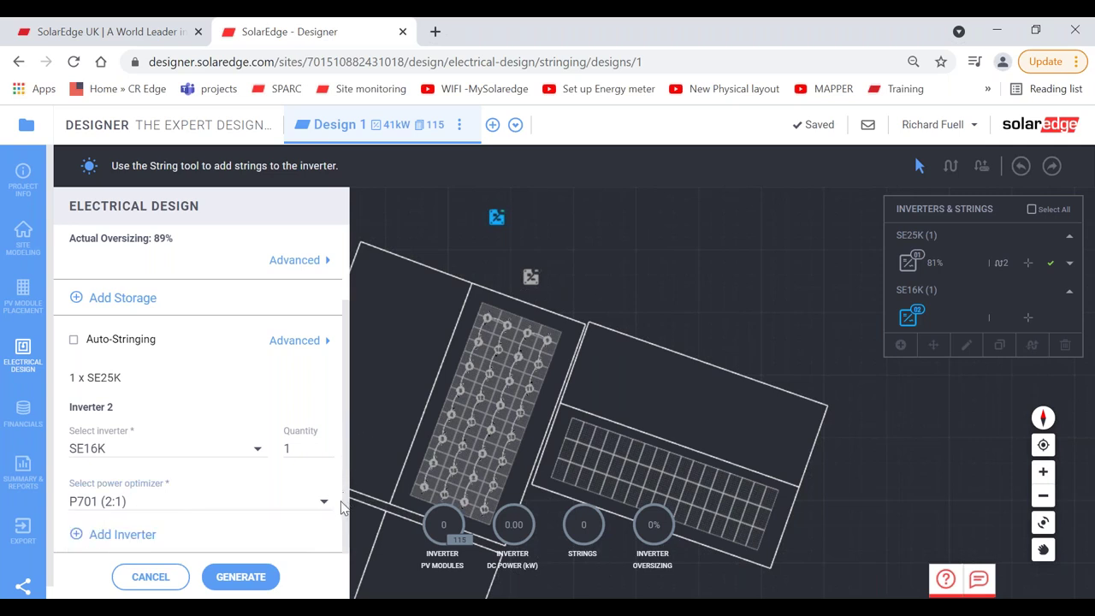
pyautogui.click(205, 496)
pyautogui.press('BackSpace')
pyautogui.press('BackSpace')
pyautogui.press('BackSpace')
pyautogui.press('BackSpace')
pyautogui.press('BackSpace')
pyautogui.press('BackSpace')
pyautogui.press('BackSpace')
pyautogui.press('BackSpace')
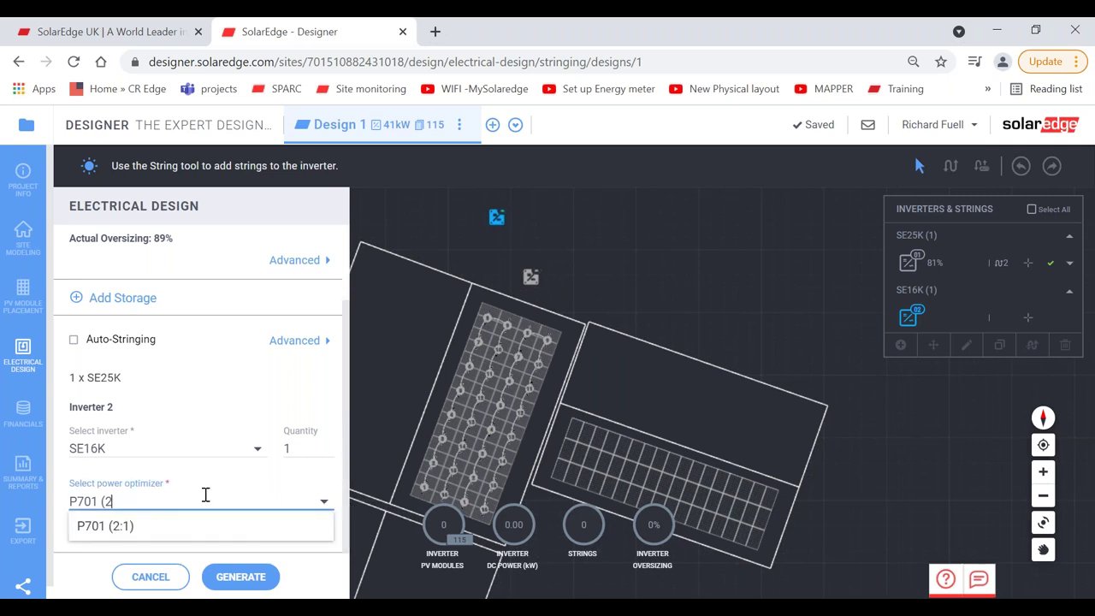
pyautogui.press('BackSpace')
pyautogui.write('85')
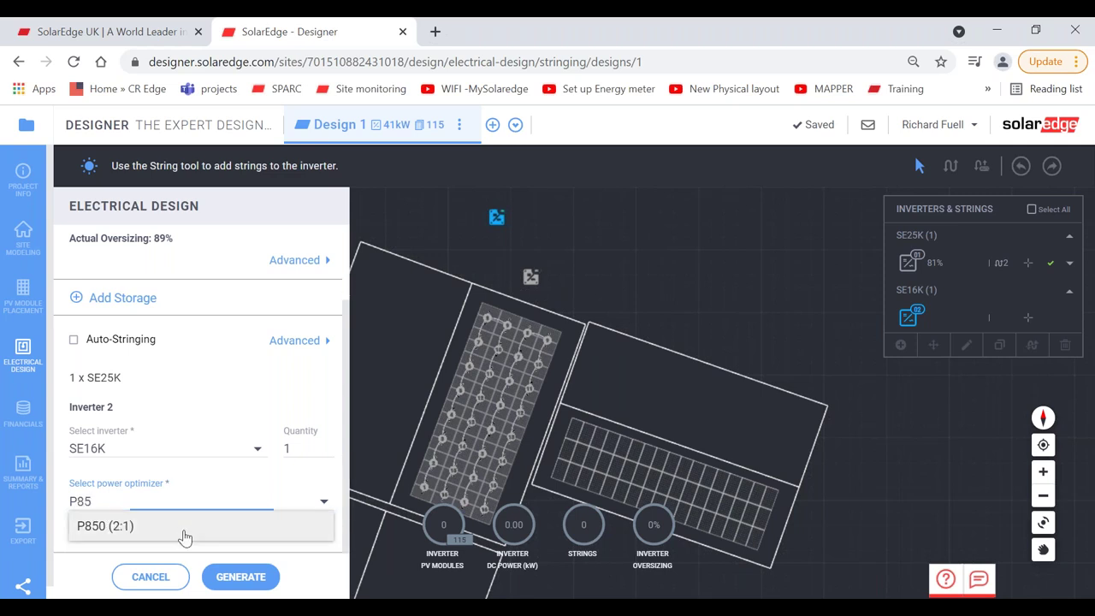
pyautogui.click(184, 536)
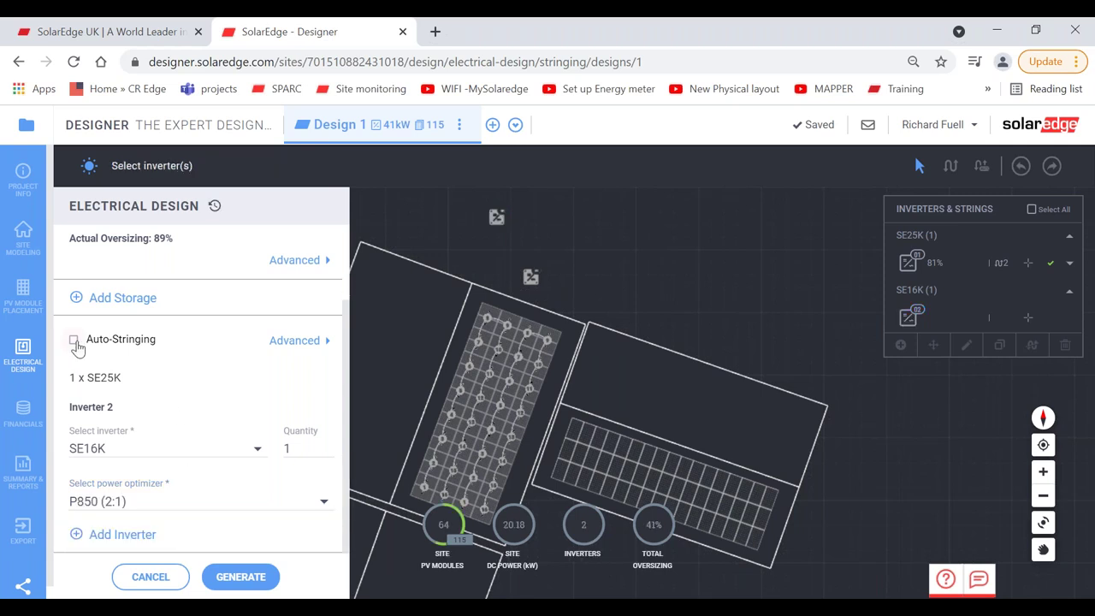
# Step: Auto-string the lower-right array's 48 modules onto the SE16K and inspect the string
pyautogui.click(242, 577)
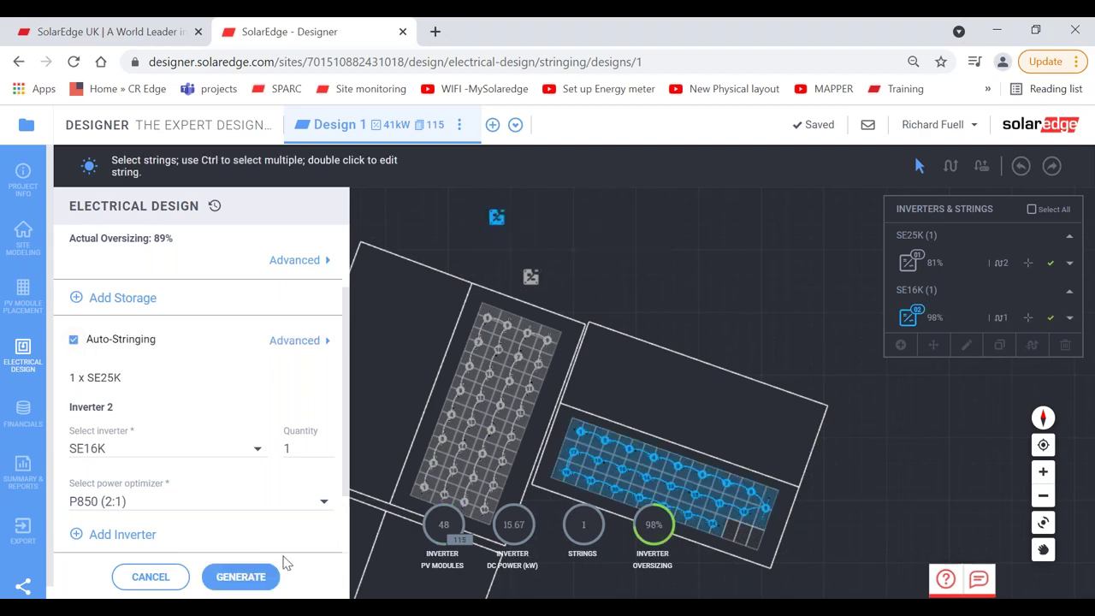
pyautogui.click(1043, 471)
pyautogui.click(1043, 471)
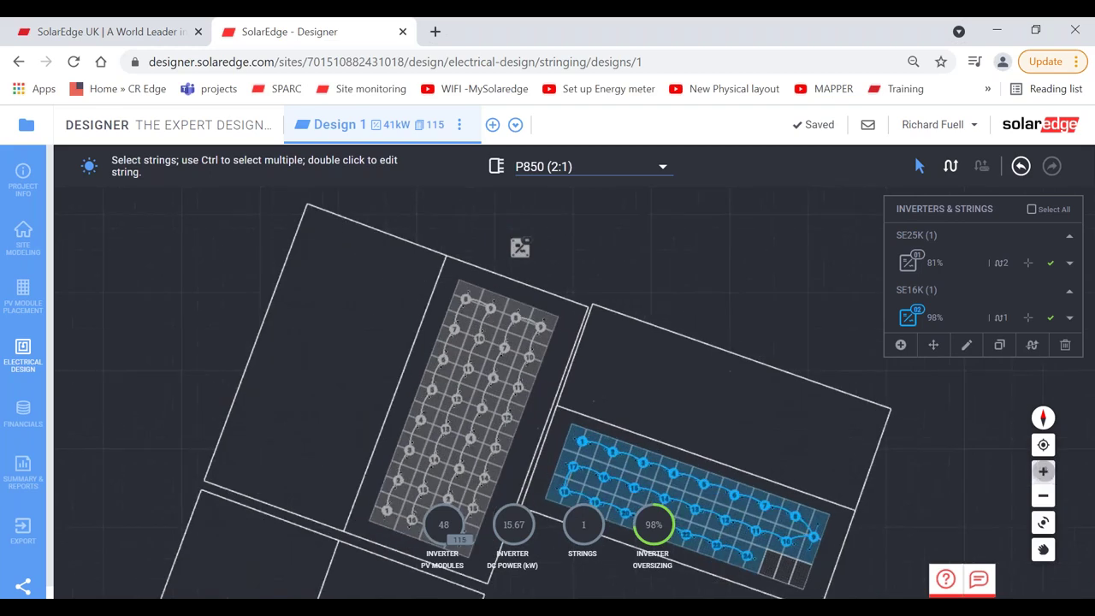
pyautogui.click(1042, 471)
pyautogui.click(1042, 548)
pyautogui.moveTo(860, 521); pyautogui.dragTo(723, 310)
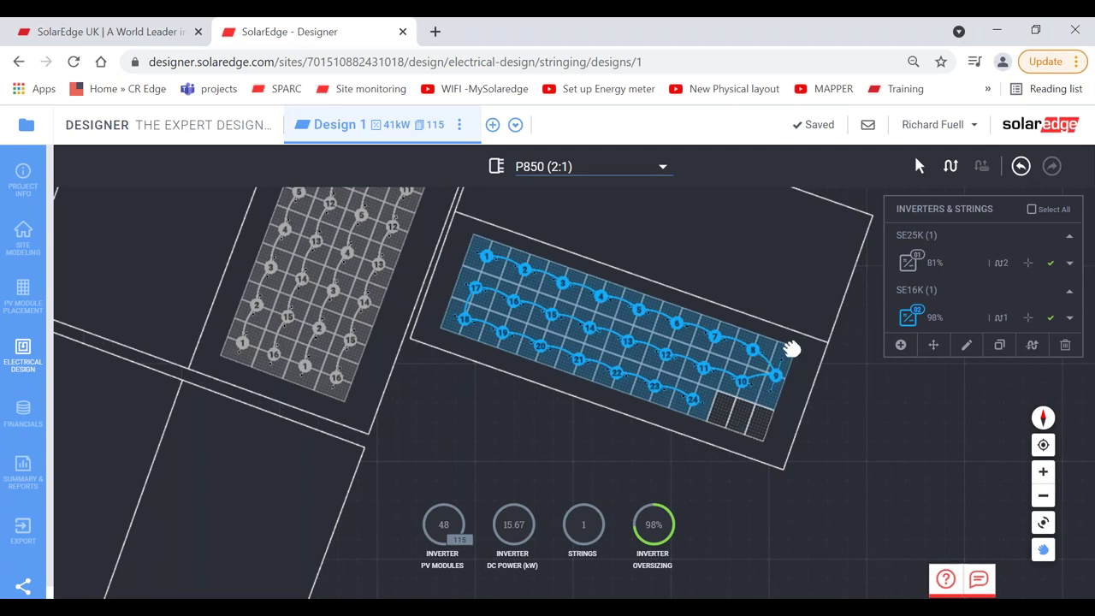
pyautogui.click(775, 381)
pyautogui.moveTo(611, 320); pyautogui.dragTo(637, 374)
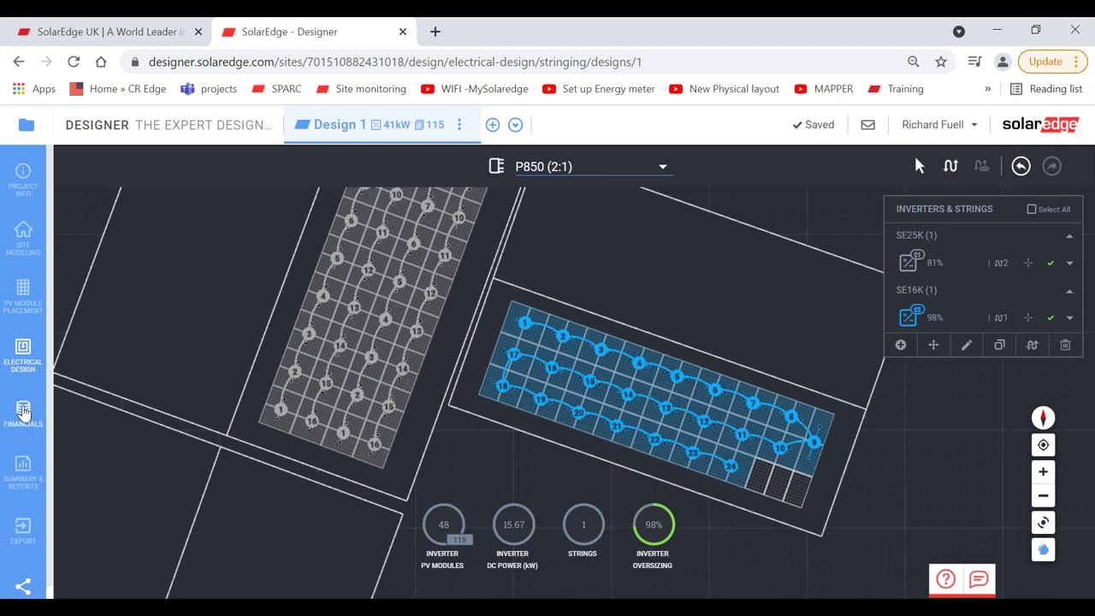
pyautogui.click(23, 175)
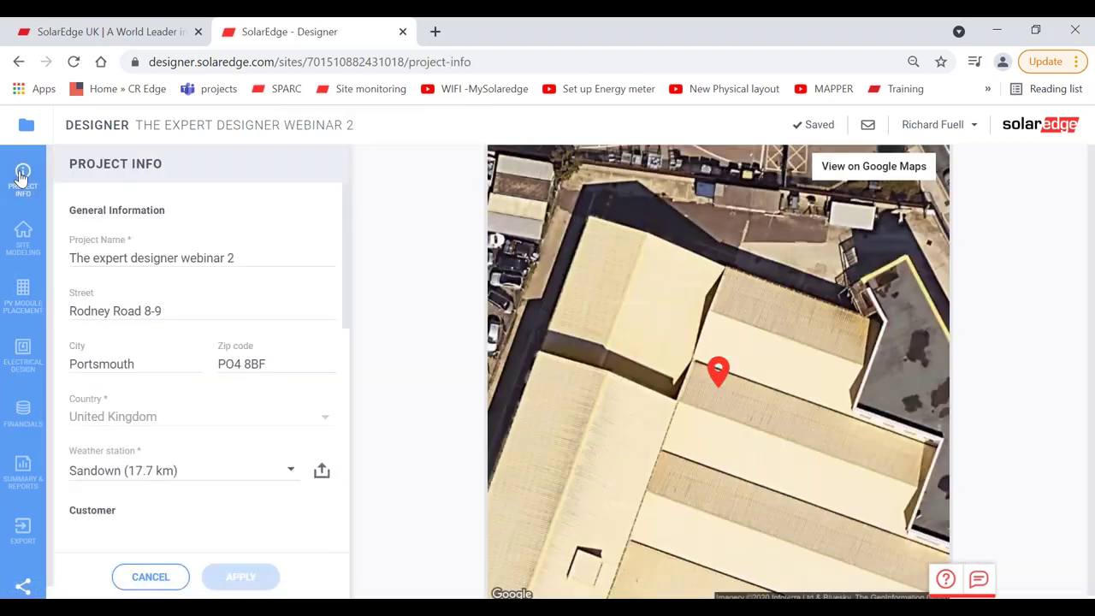
pyautogui.moveTo(343, 213); pyautogui.dragTo(332, 388)
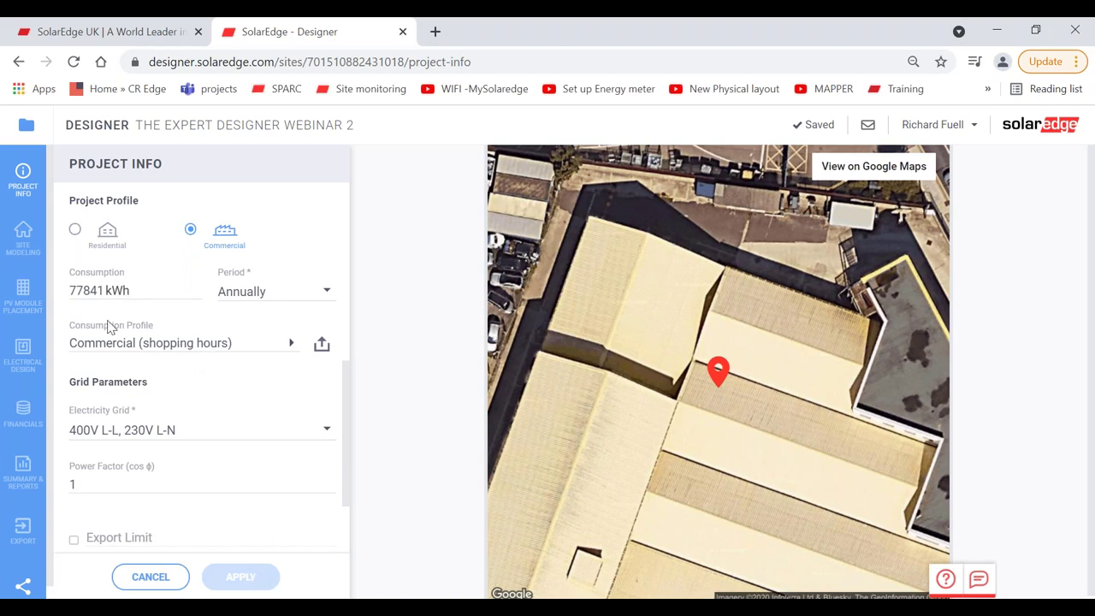
# Step: Show Design 1's Financial Parameters: GBP, 3% discount rate, 20-year lifetime
pyautogui.click(21, 414)
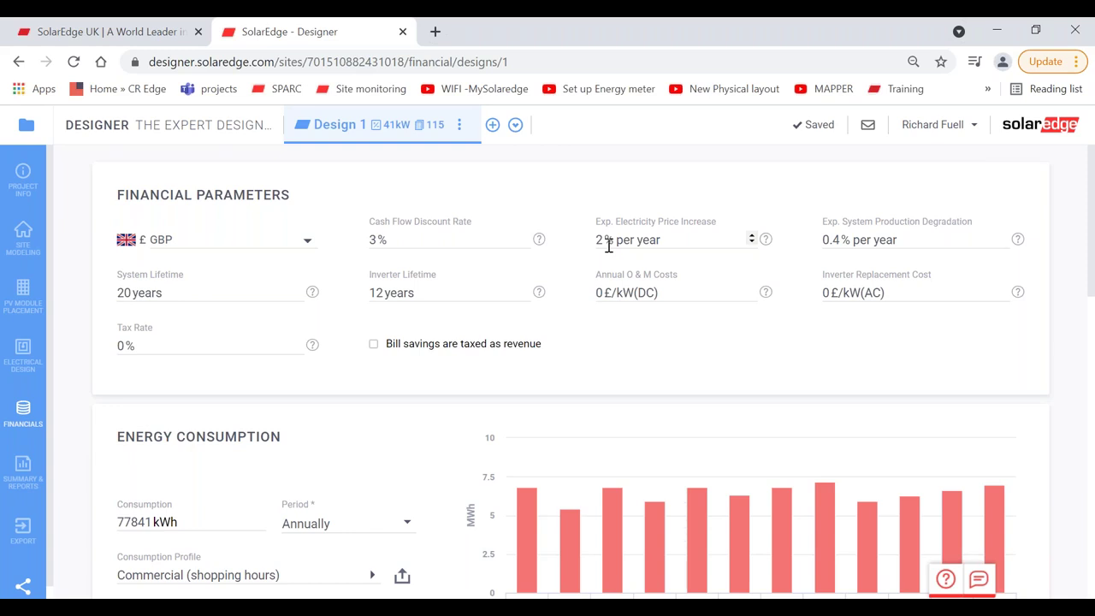
# Step: Change the expected electricity price increase from 2 to 4% per year
pyautogui.click(608, 246)
pyautogui.press('BackSpace')
pyautogui.write('4')
pyautogui.press('BackSpace')
pyautogui.write('8')
pyautogui.press('BackSpace')
pyautogui.write('2')
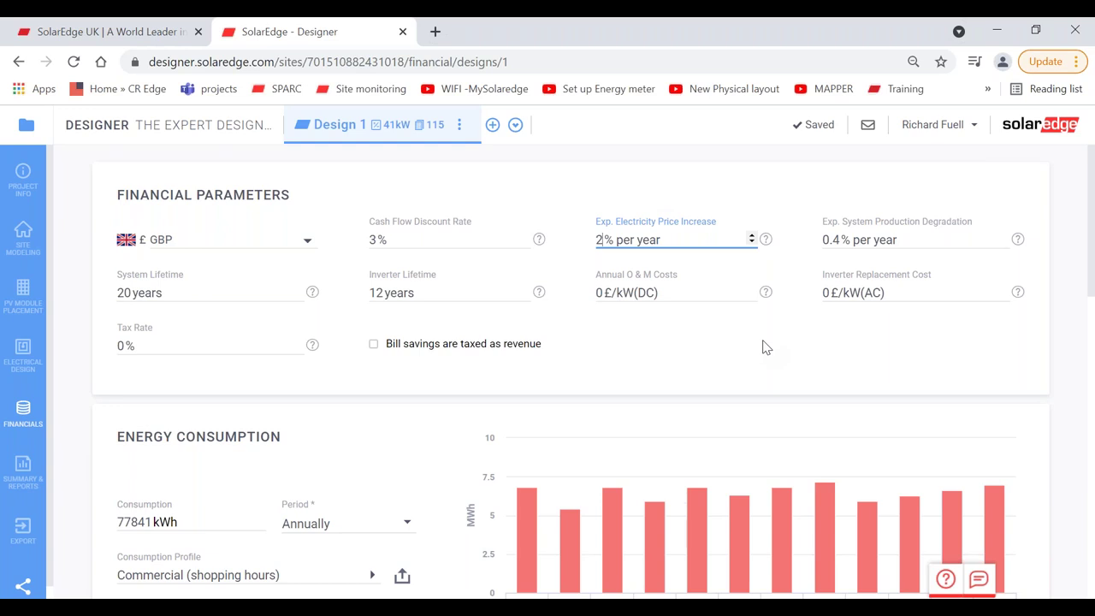
pyautogui.press('BackSpace')
pyautogui.write('4')
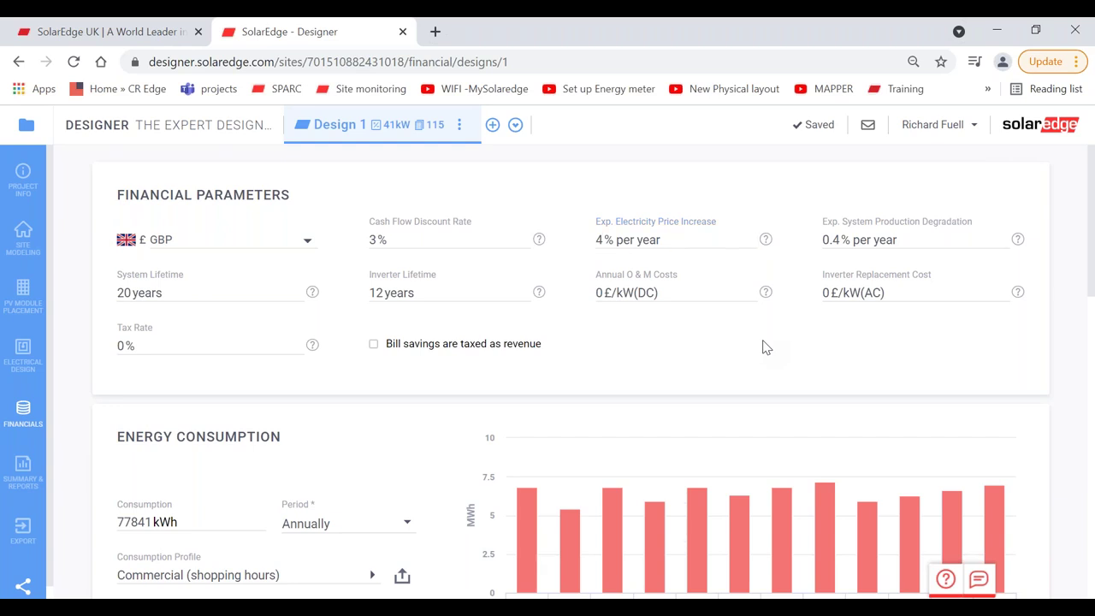
pyautogui.scroll(-2, 765, 346)
pyautogui.scroll(2, 765, 346)
pyautogui.scroll(-4, 670, 348)
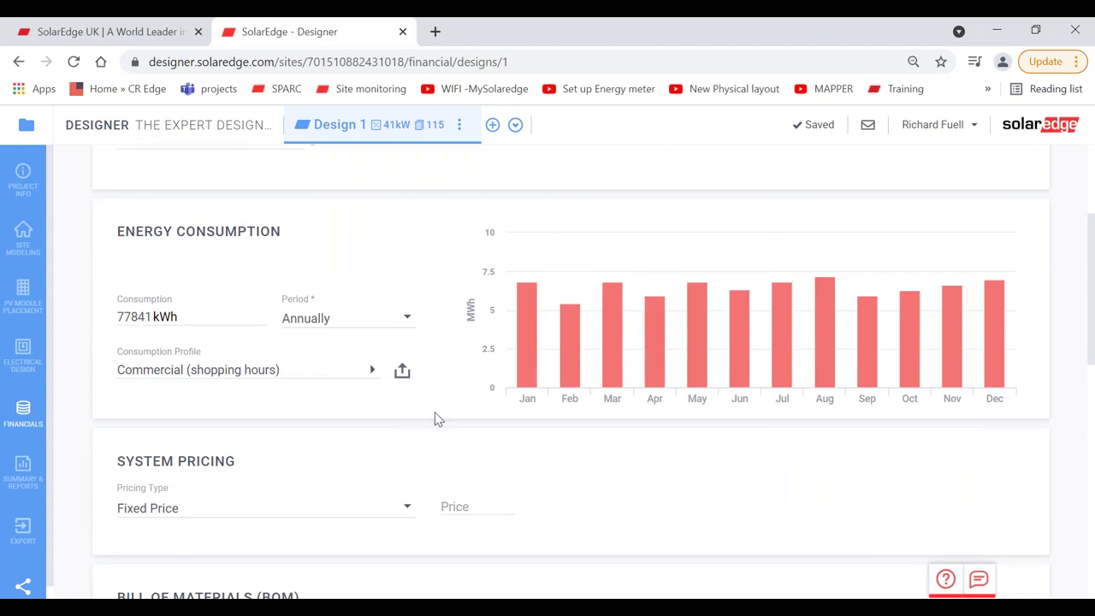
# Step: Enter a fixed System Pricing price of 40000 £
pyautogui.scroll(-2, 436, 419)
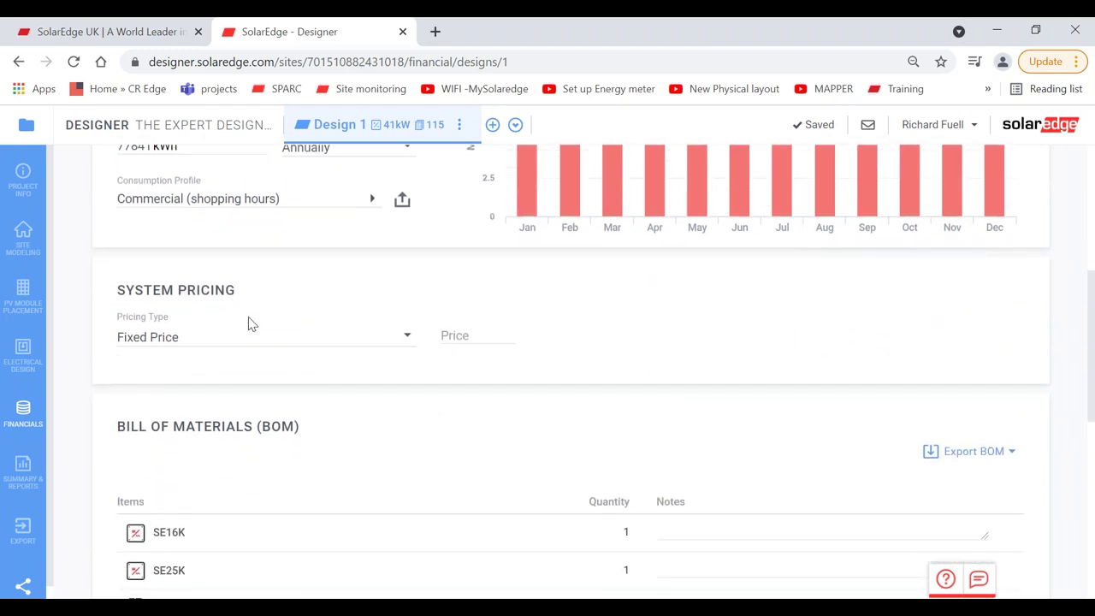
pyautogui.click(466, 335)
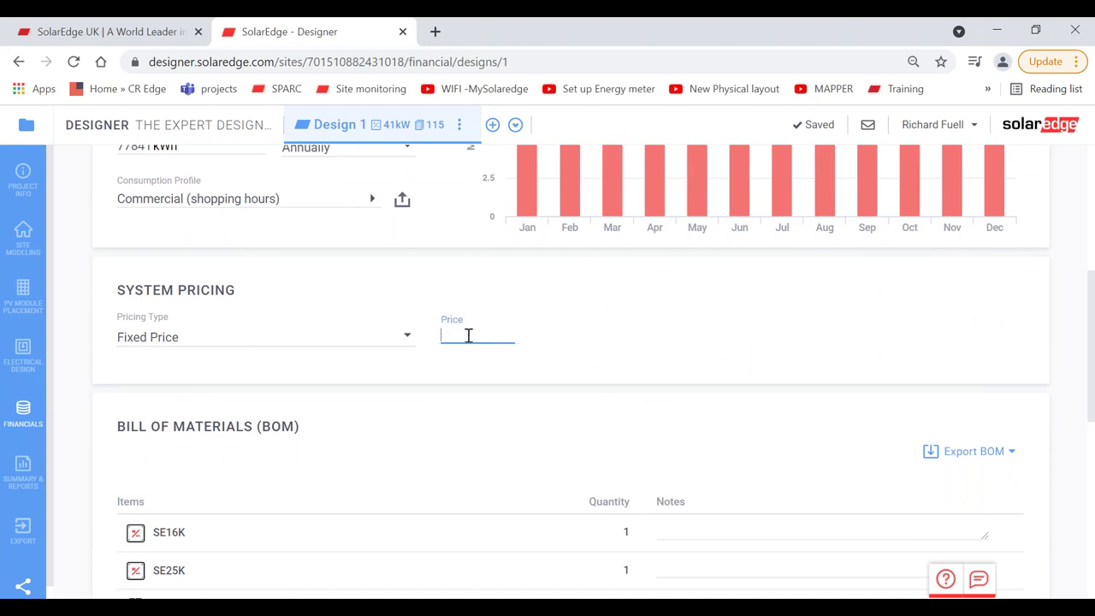
pyautogui.write('40000')
pyautogui.click(648, 357)
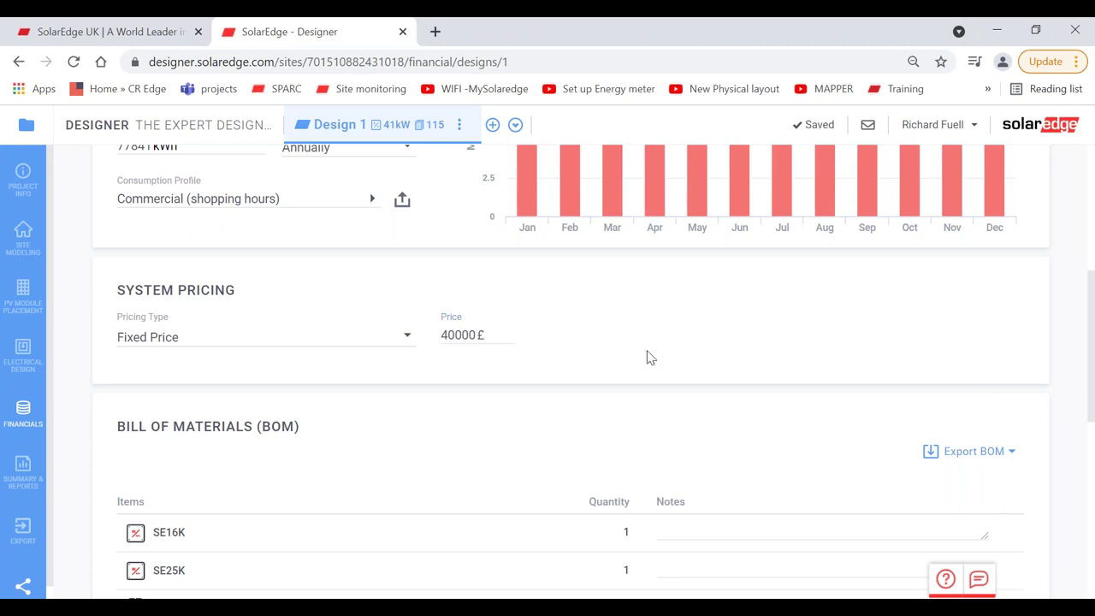
# Step: Return to Design 1's electrical design string layout
pyautogui.scroll(-1, 648, 357)
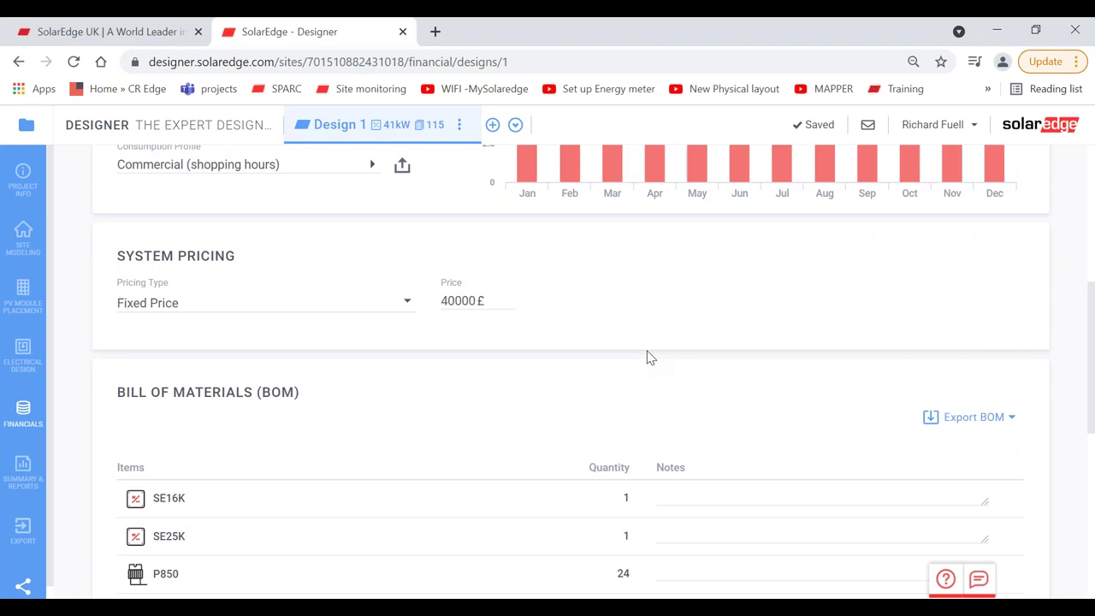
pyautogui.scroll(-3, 648, 357)
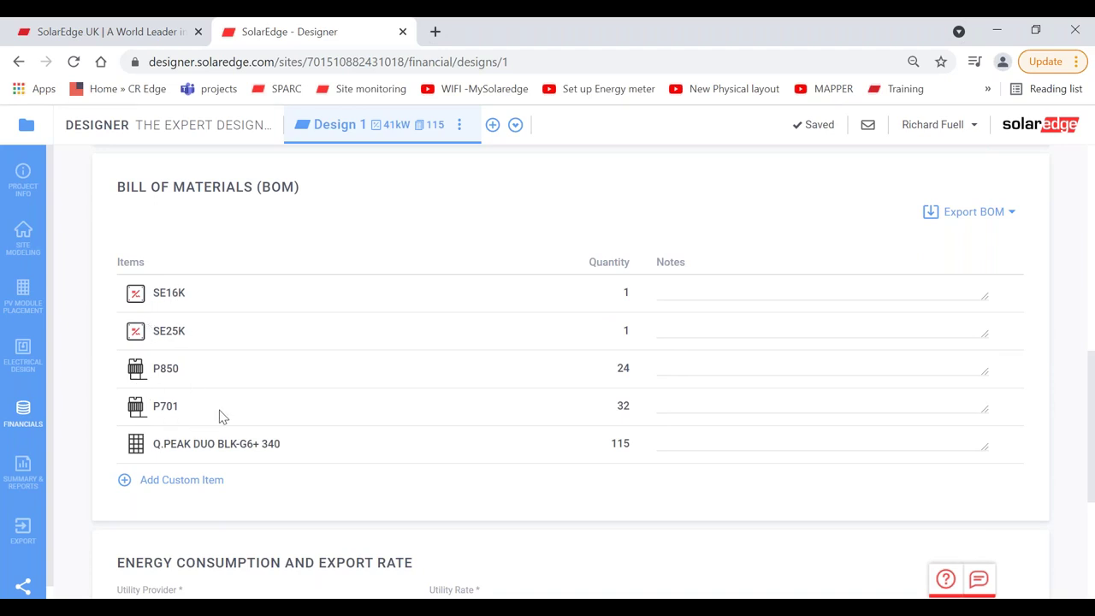
pyautogui.scroll(3, 324, 261)
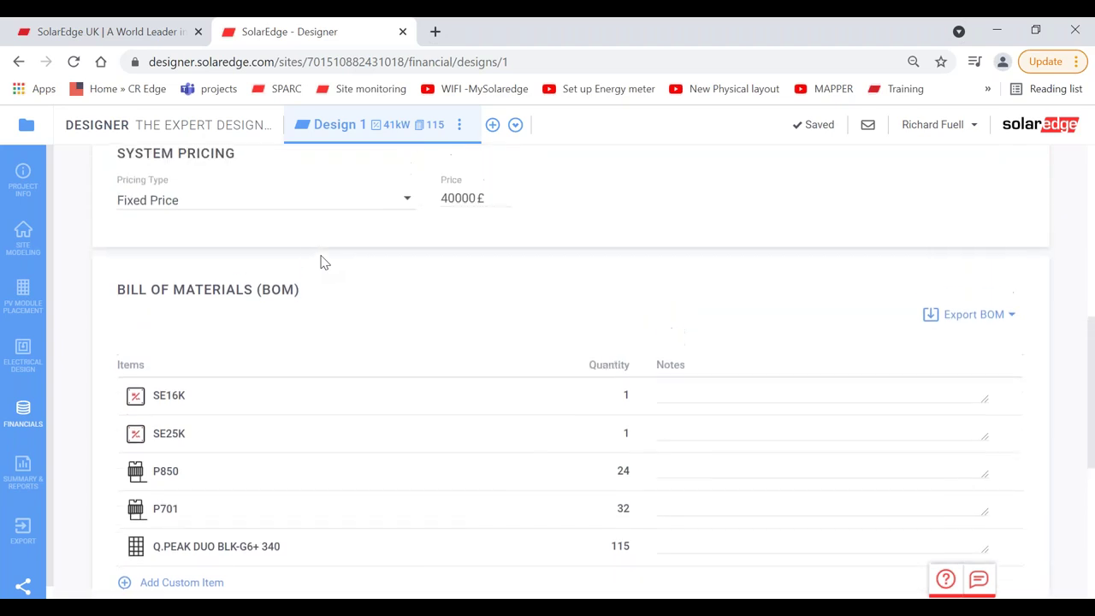
pyautogui.click(23, 298)
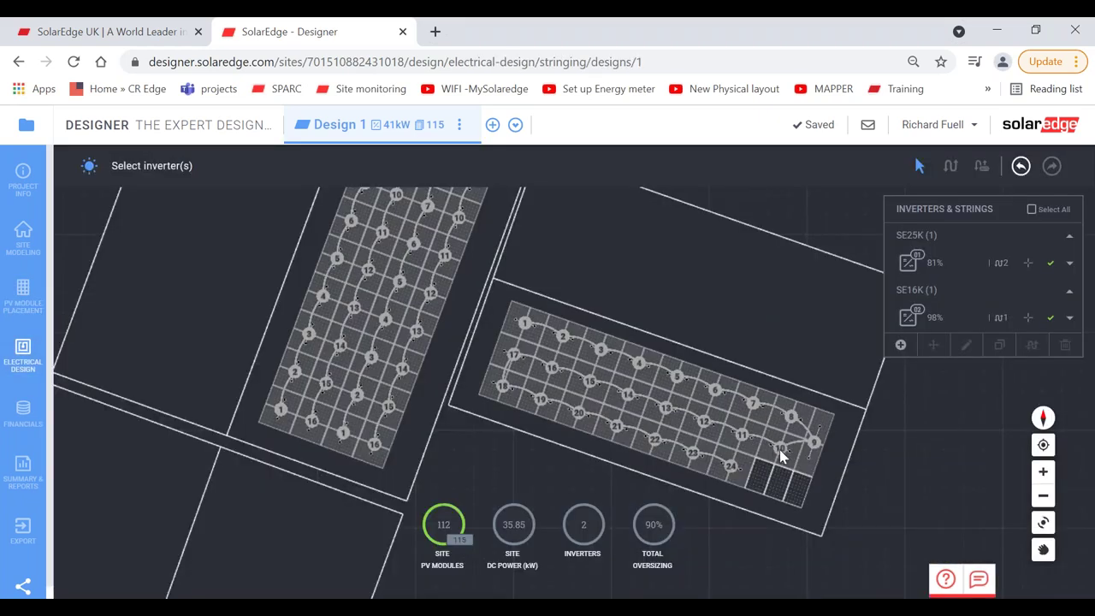
# Step: Switch the SE16K to P401 optimizers and add a second 17-module bottom-row string
pyautogui.click(943, 318)
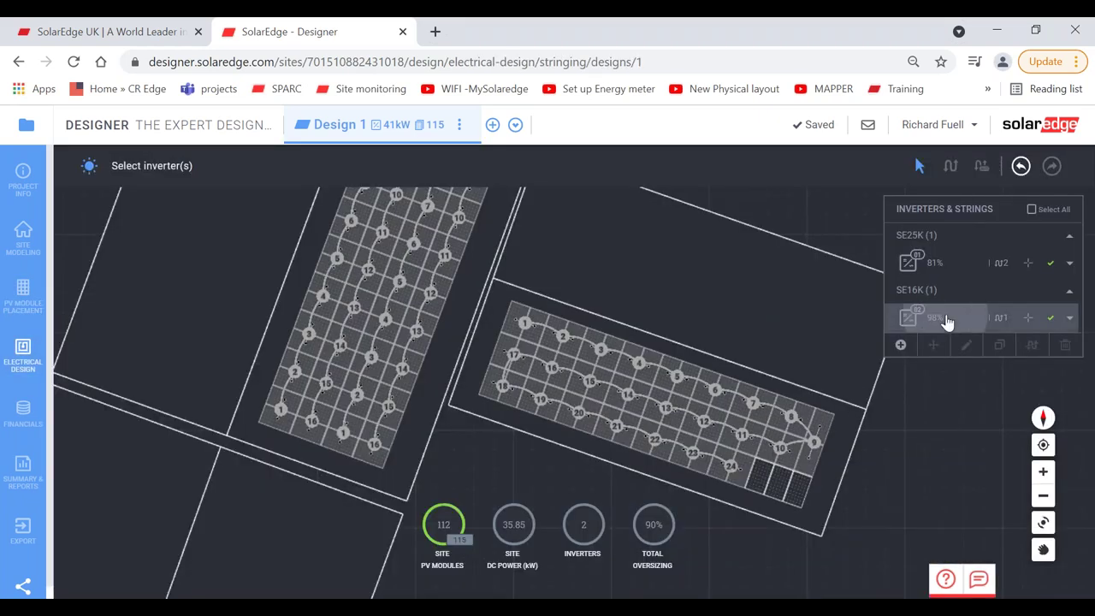
pyautogui.click(630, 166)
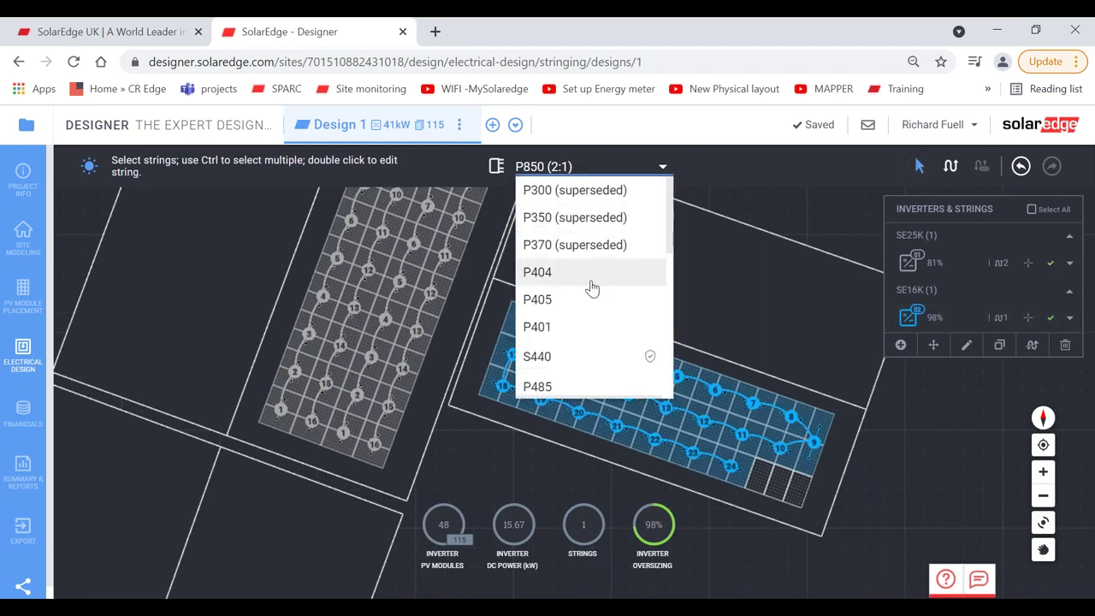
pyautogui.click(579, 326)
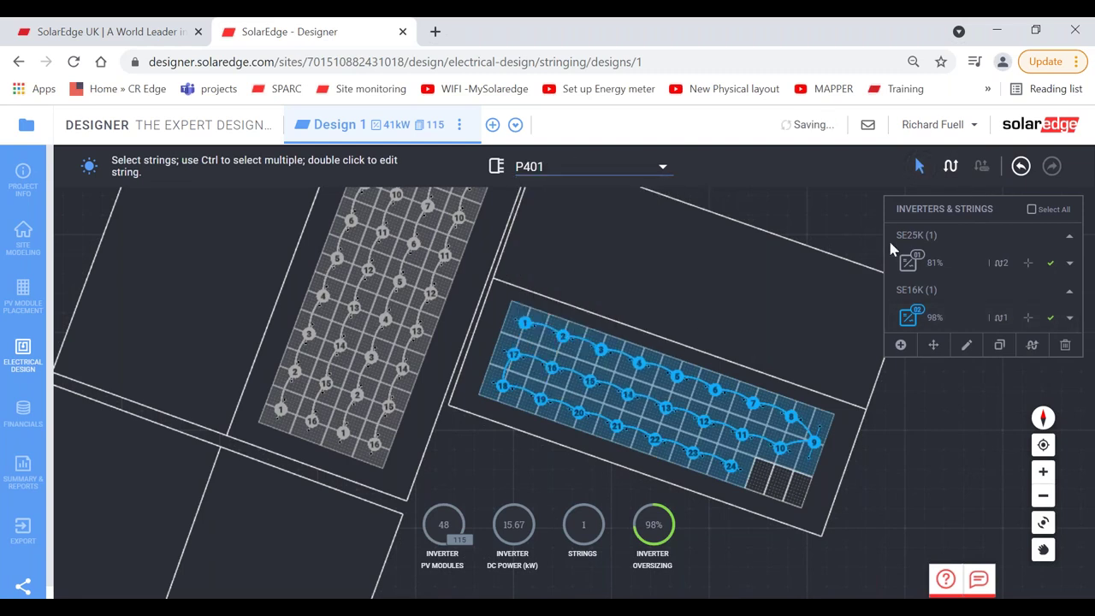
pyautogui.click(950, 166)
pyautogui.moveTo(788, 494); pyautogui.dragTo(492, 382)
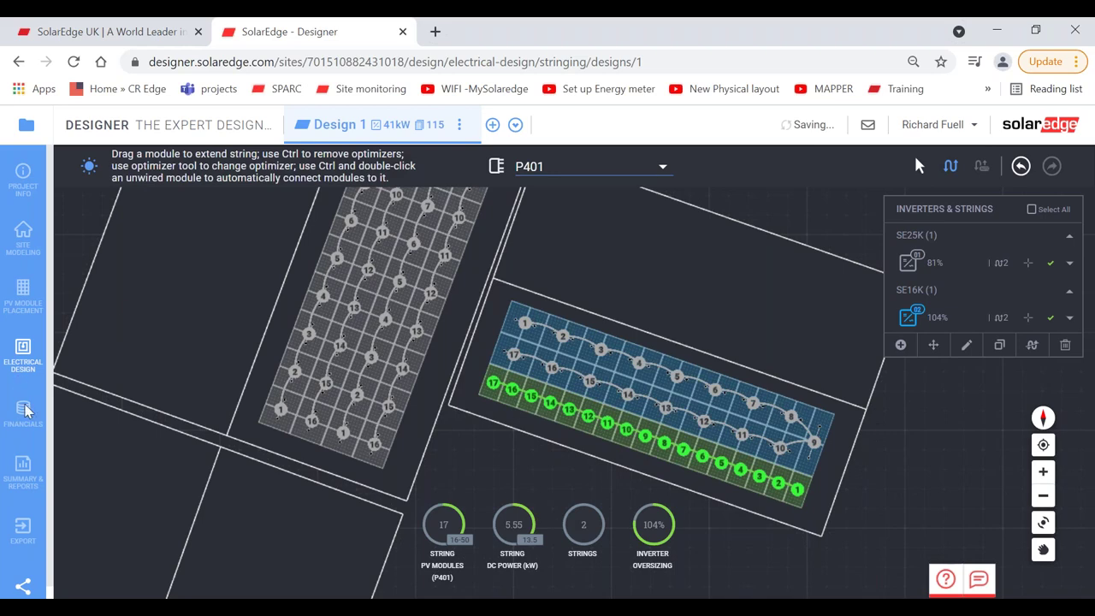
pyautogui.click(24, 412)
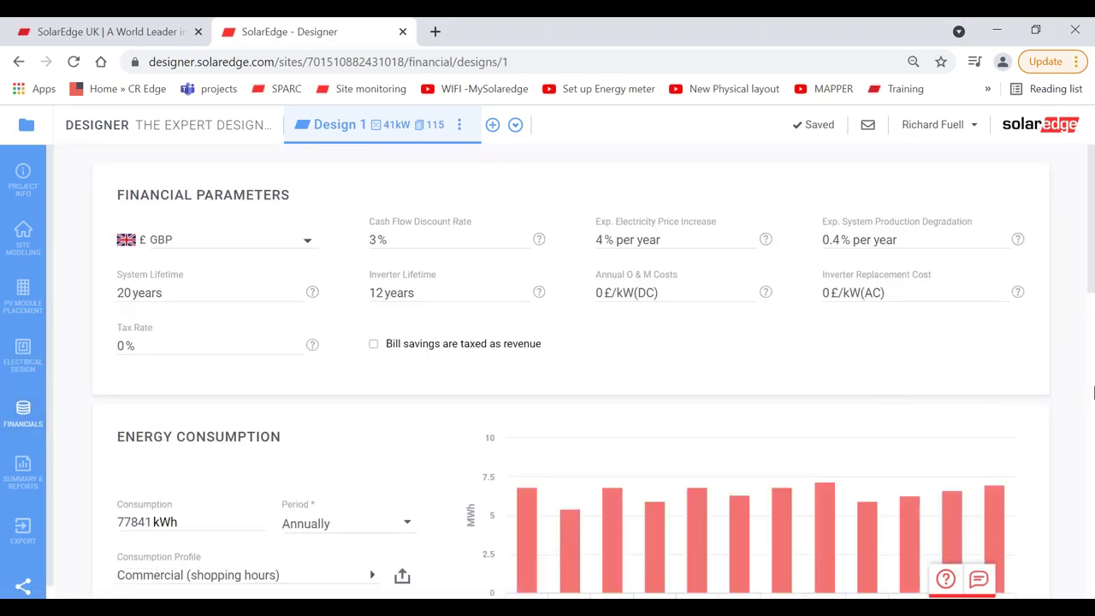
# Step: Set Pricing Type to Price according to BOM, giving a £1,350.00 total
pyautogui.scroll(-5, 1076, 385)
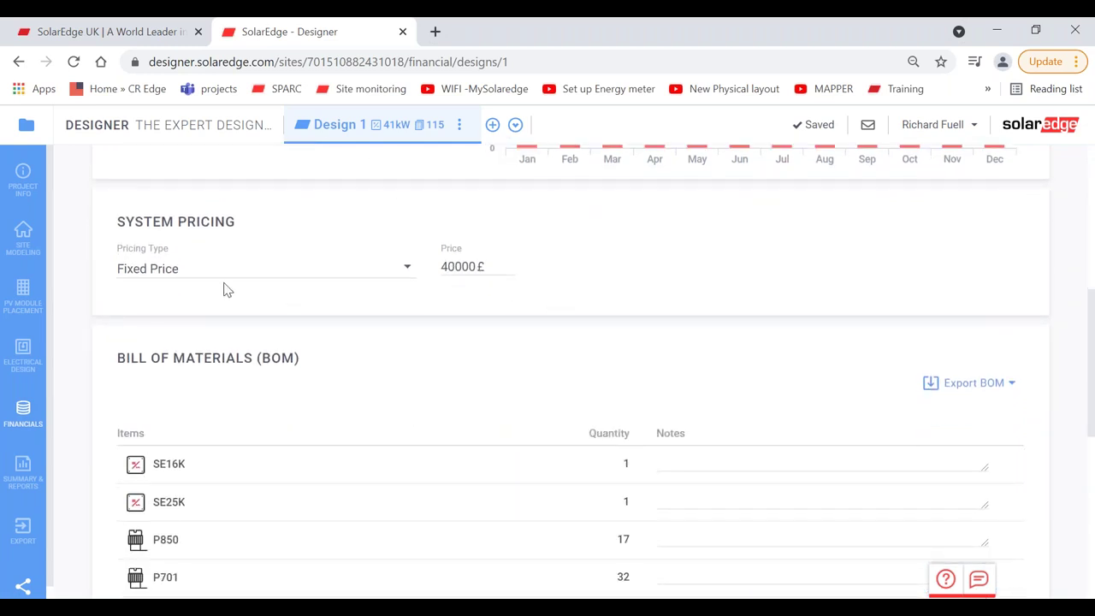
pyautogui.click(294, 269)
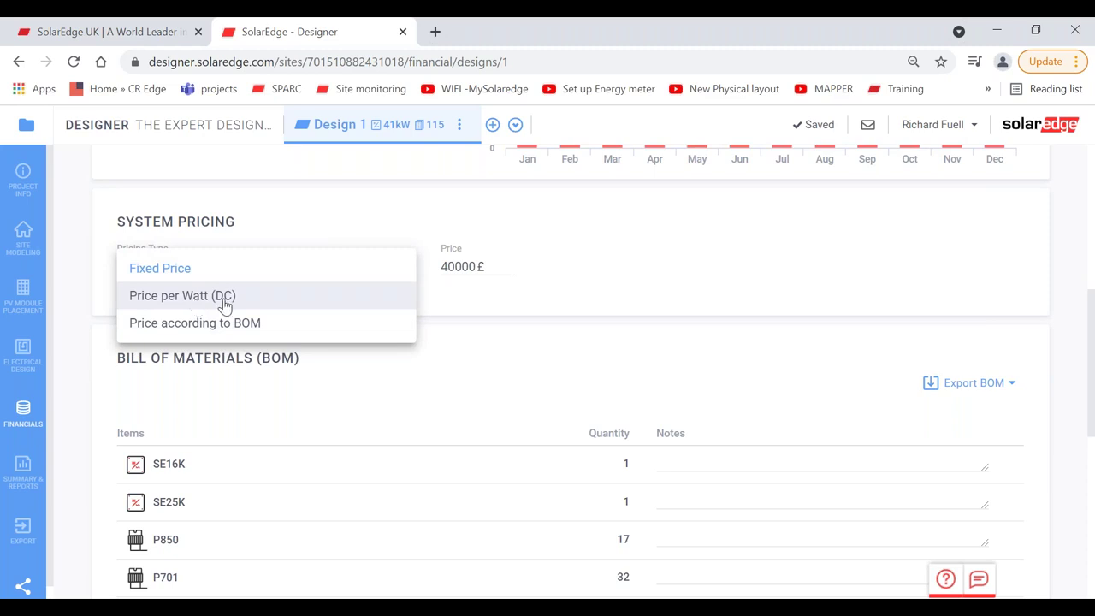
pyautogui.click(270, 325)
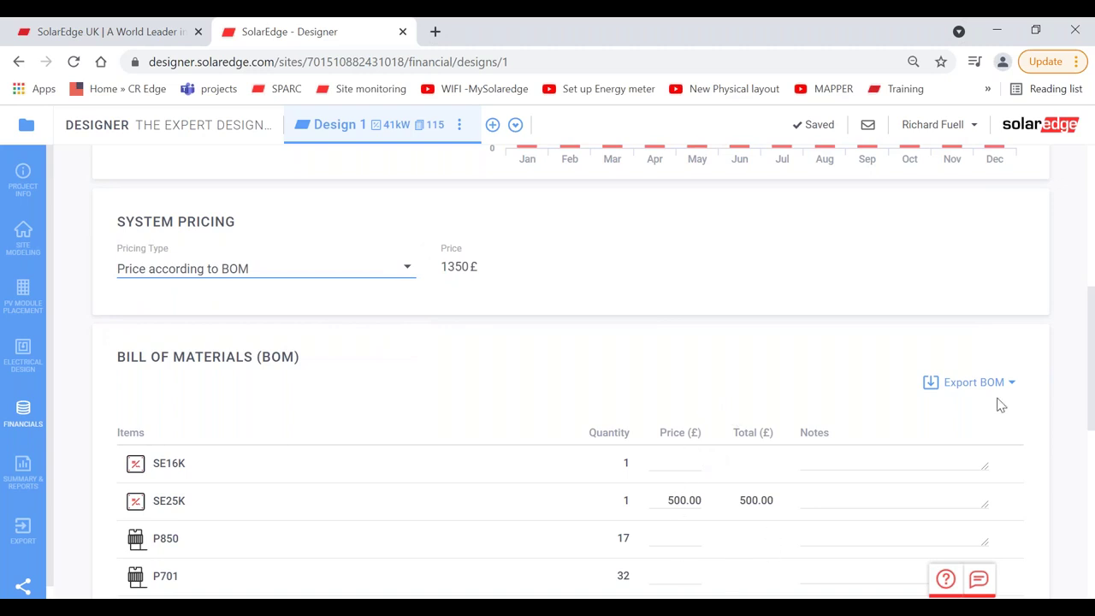
pyautogui.scroll(-2, 945, 446)
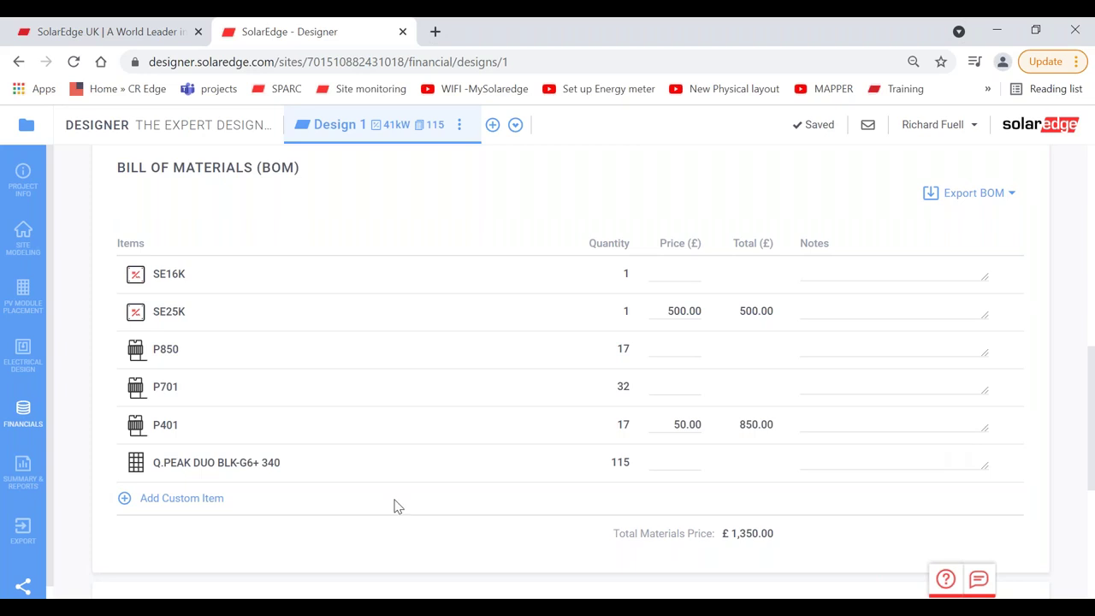
# Step: Add a custom 'electrical items' BOM line at £400, raising the total to £1,750
pyautogui.click(180, 499)
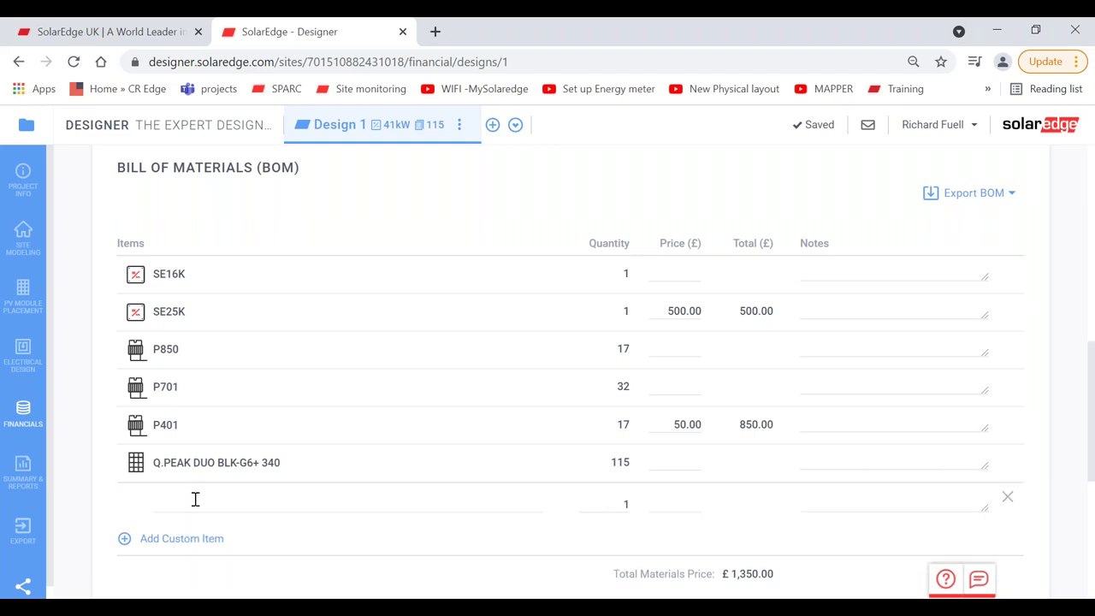
pyautogui.click(195, 498)
pyautogui.write('e')
pyautogui.press('BackSpace')
pyautogui.write('el')
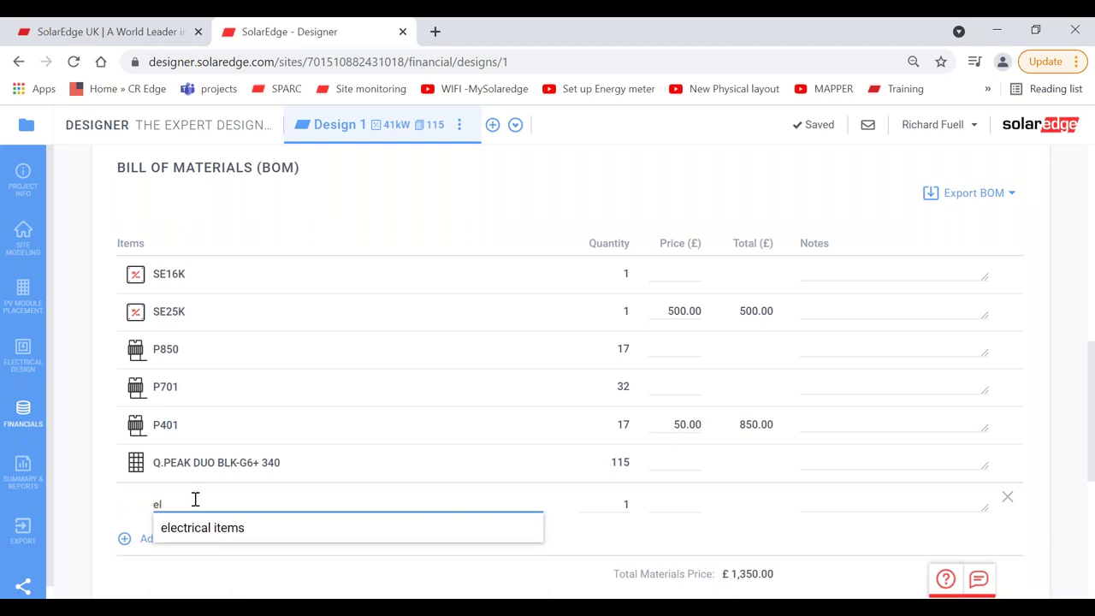
pyautogui.press('Down')
pyautogui.press('Return')
pyautogui.click(681, 505)
pyautogui.write('400')
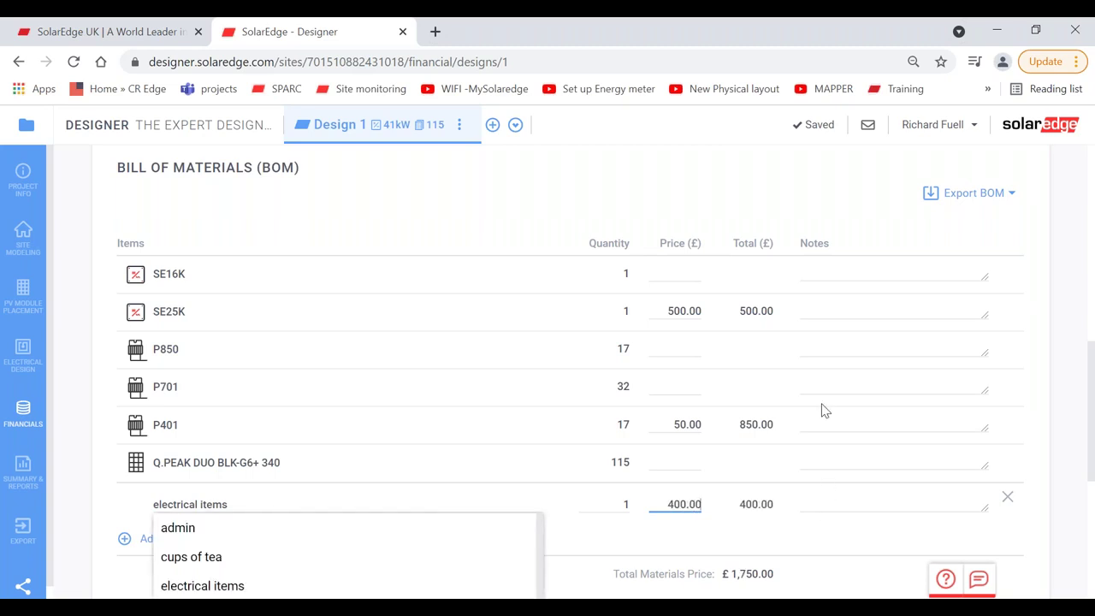
pyautogui.click(684, 309)
pyautogui.scroll(2, 1077, 399)
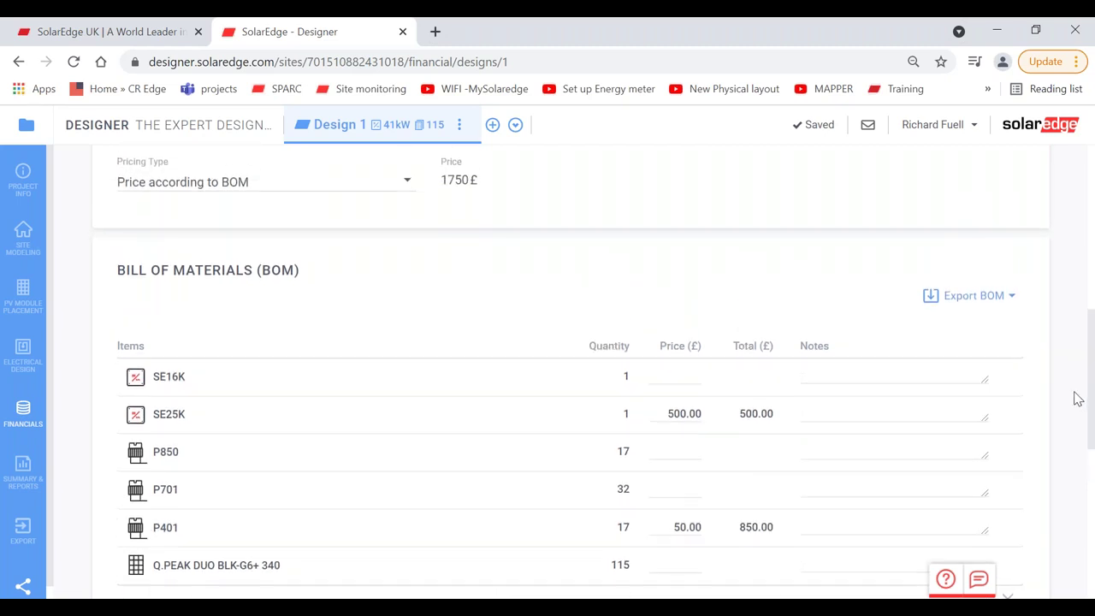
# Step: Switch system pricing back to Fixed Price at 40000 £
pyautogui.click(256, 215)
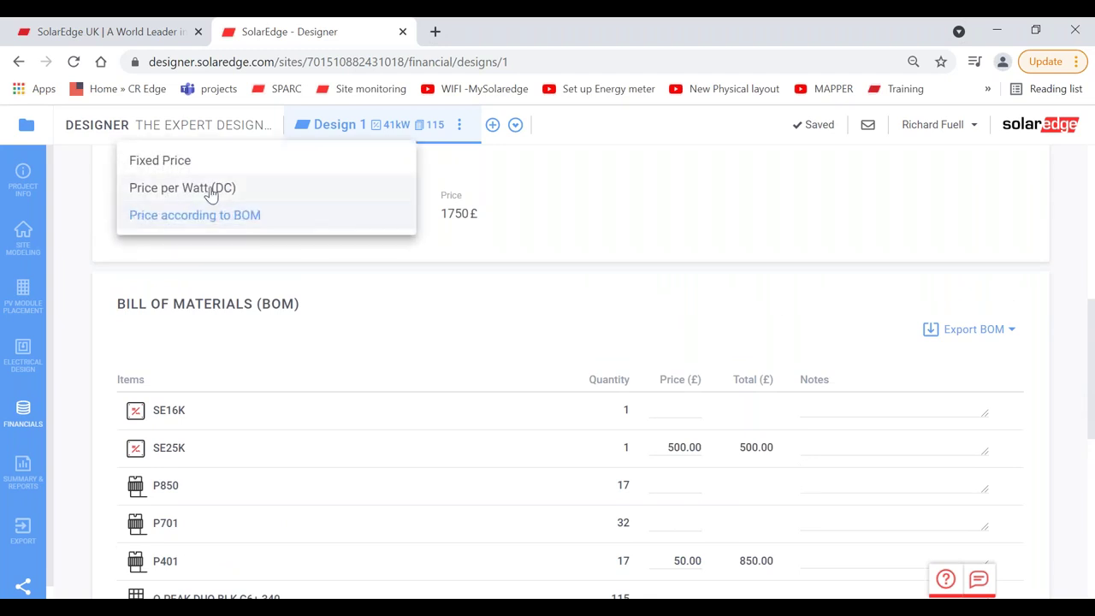
pyautogui.click(190, 162)
pyautogui.click(459, 213)
pyautogui.write('4000')
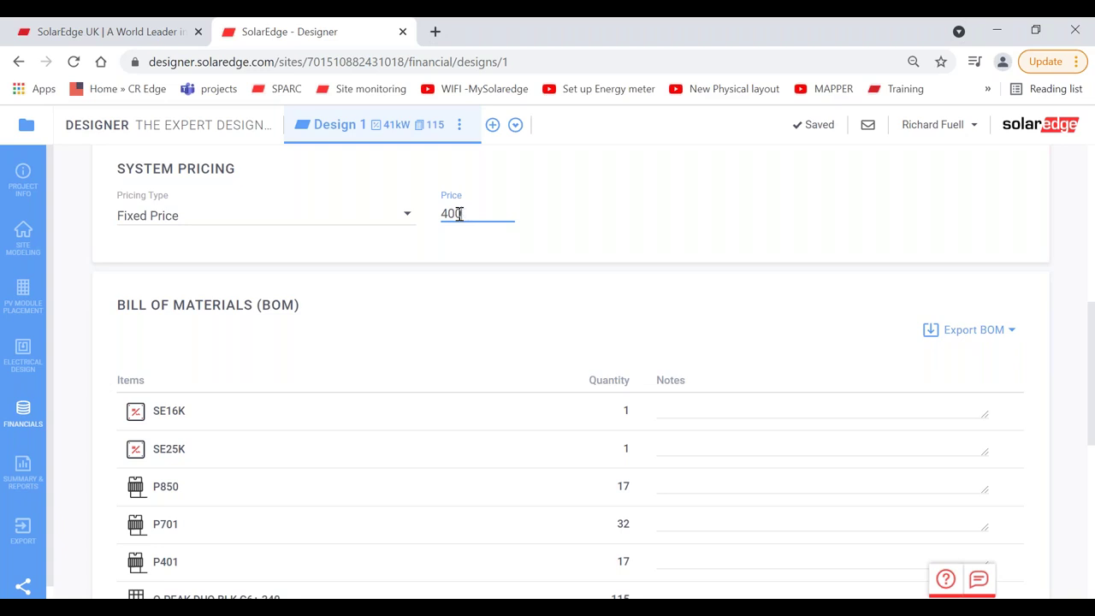
pyautogui.write('0')
pyautogui.click(447, 308)
# Step: Delete the custom electrical items line from the bill of materials
pyautogui.scroll(-1, 452, 309)
pyautogui.scroll(-3, 451, 310)
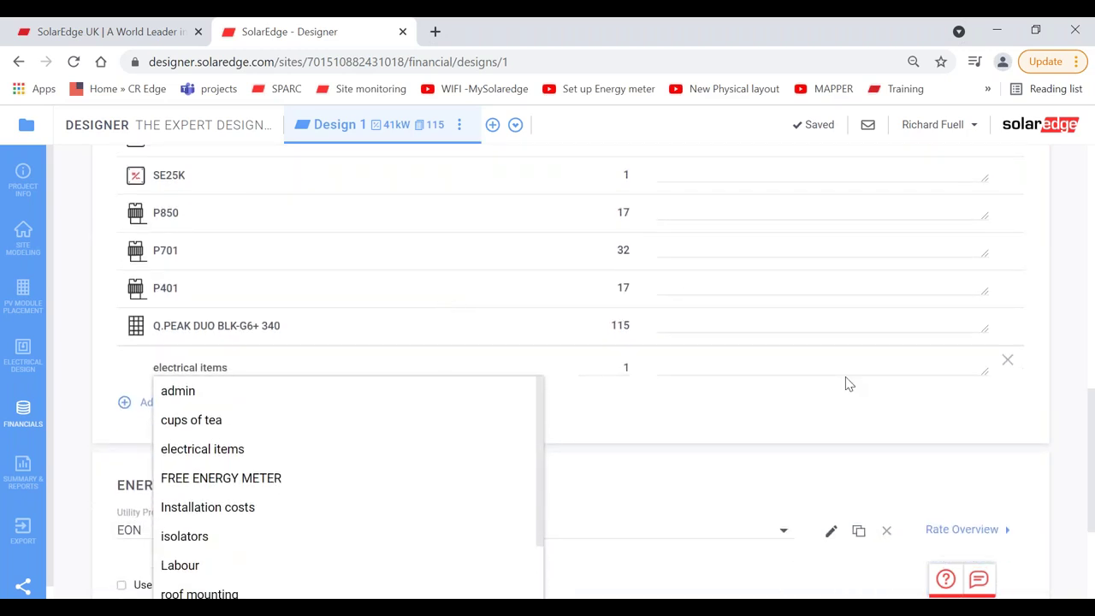
pyautogui.click(1007, 360)
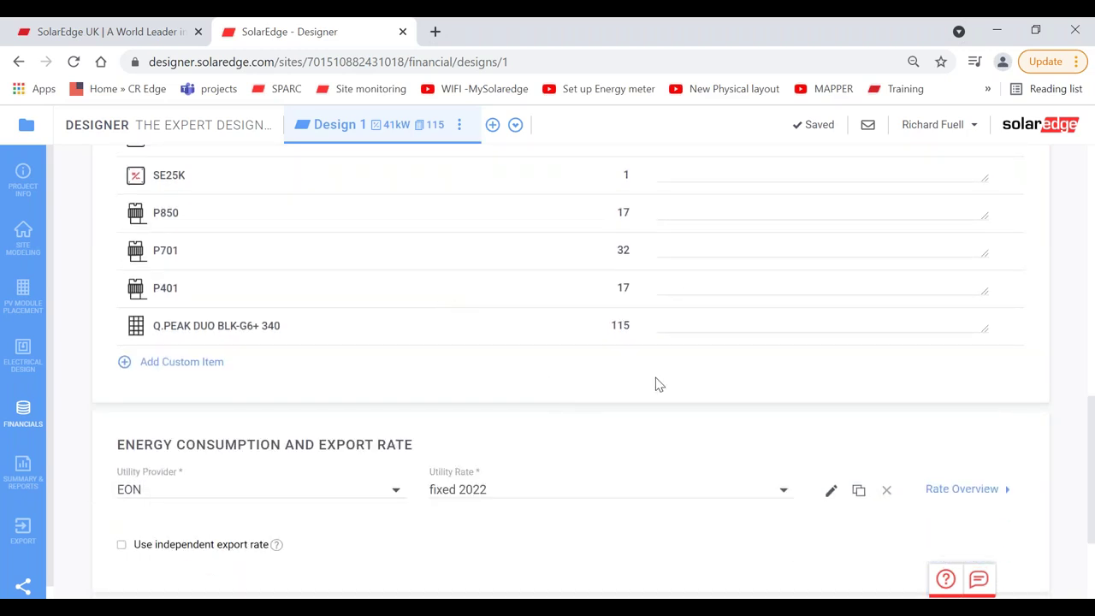
pyautogui.scroll(-2, 634, 423)
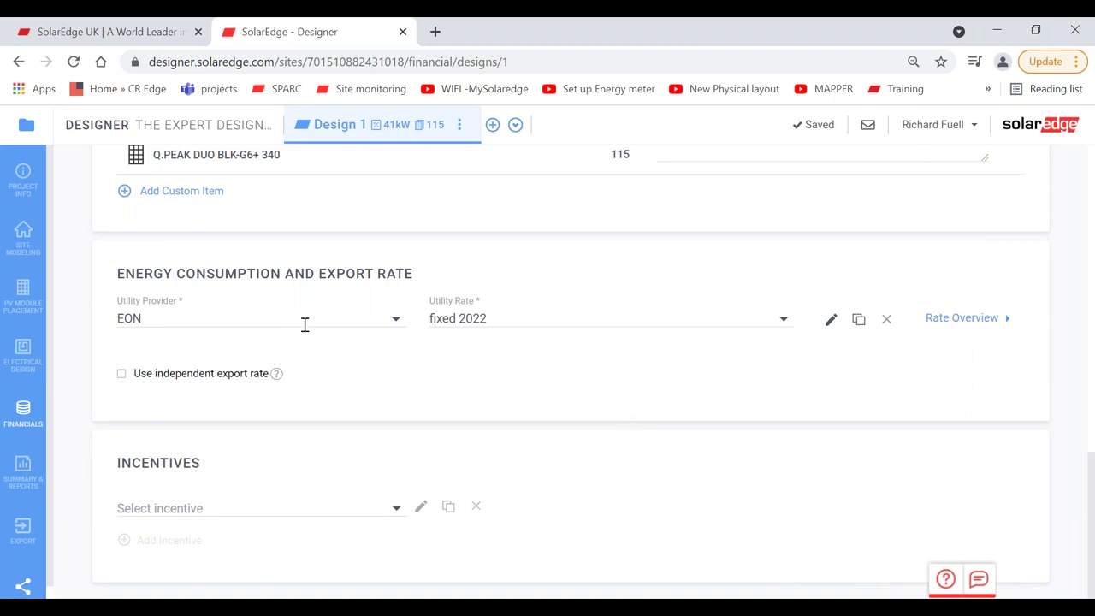
# Step: Scroll the Utility Provider list to 'Can't find your rate?' and open the Create Rate form
pyautogui.click(342, 318)
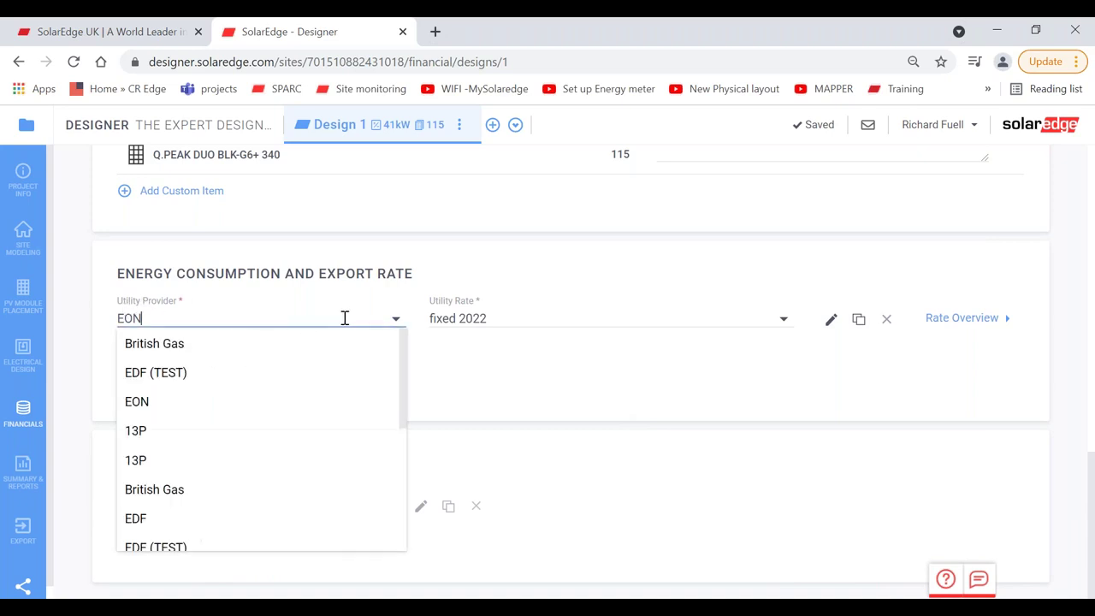
pyautogui.moveTo(403, 360); pyautogui.dragTo(404, 499)
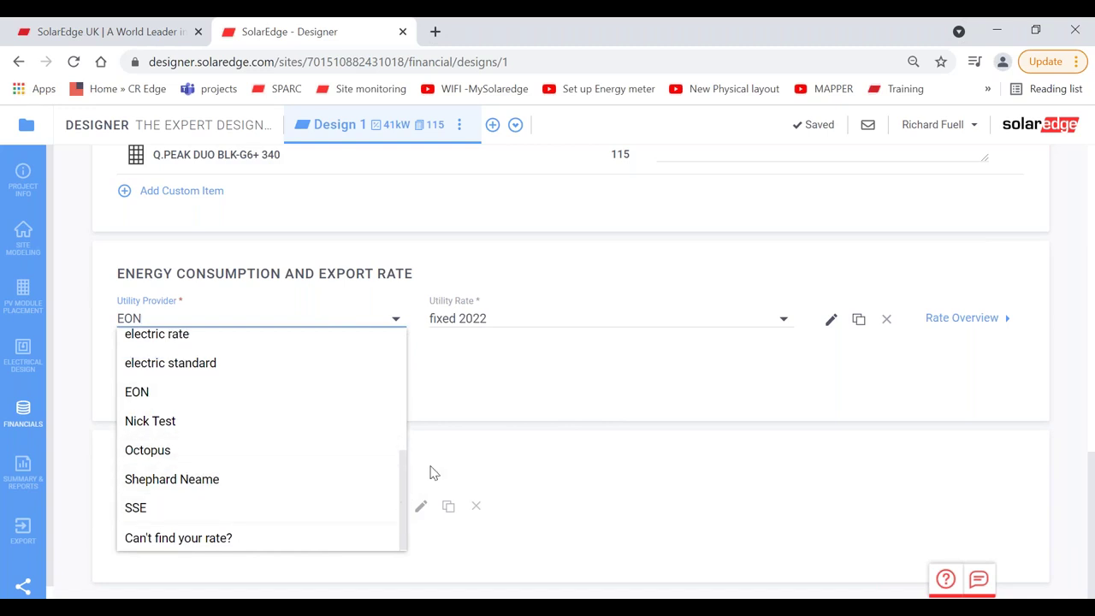
pyautogui.moveTo(404, 472); pyautogui.dragTo(406, 477)
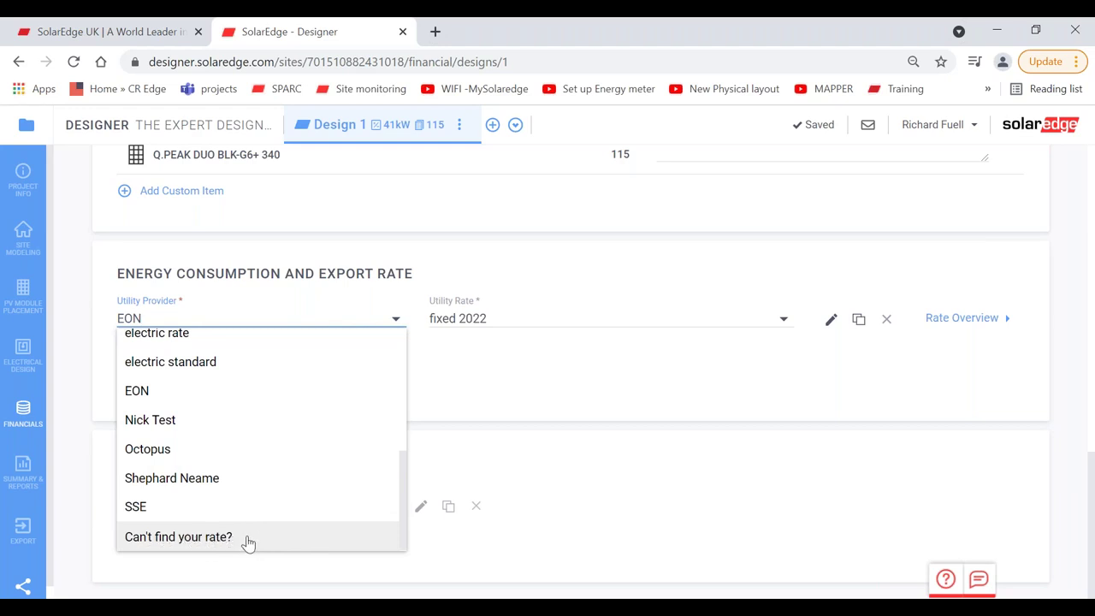
pyautogui.click(247, 539)
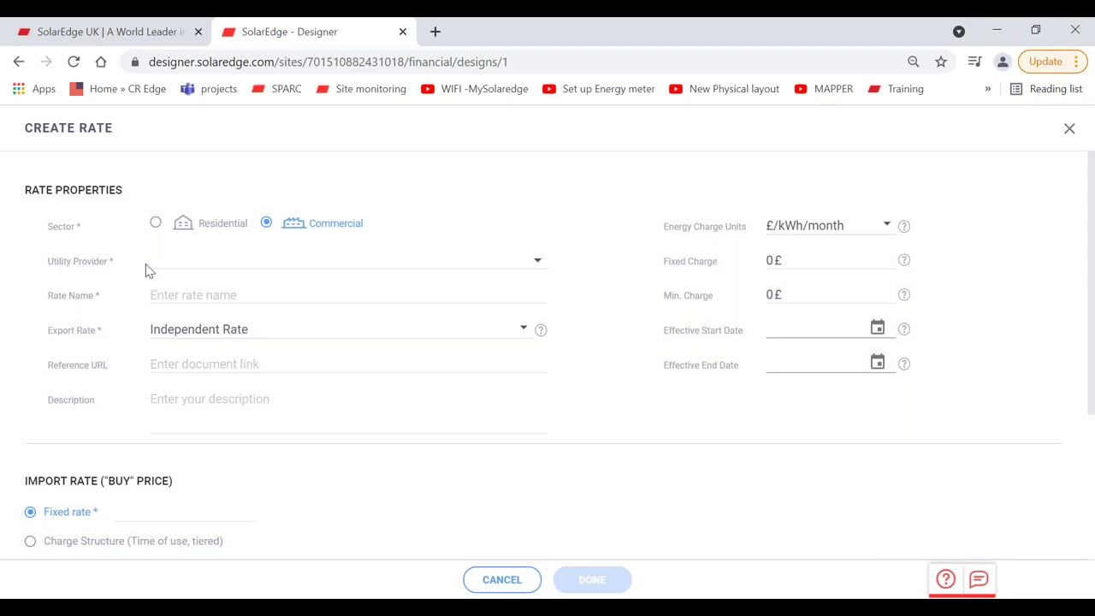
# Step: Choose British Gas as the utility provider and name the rate 18.5p
pyautogui.click(191, 258)
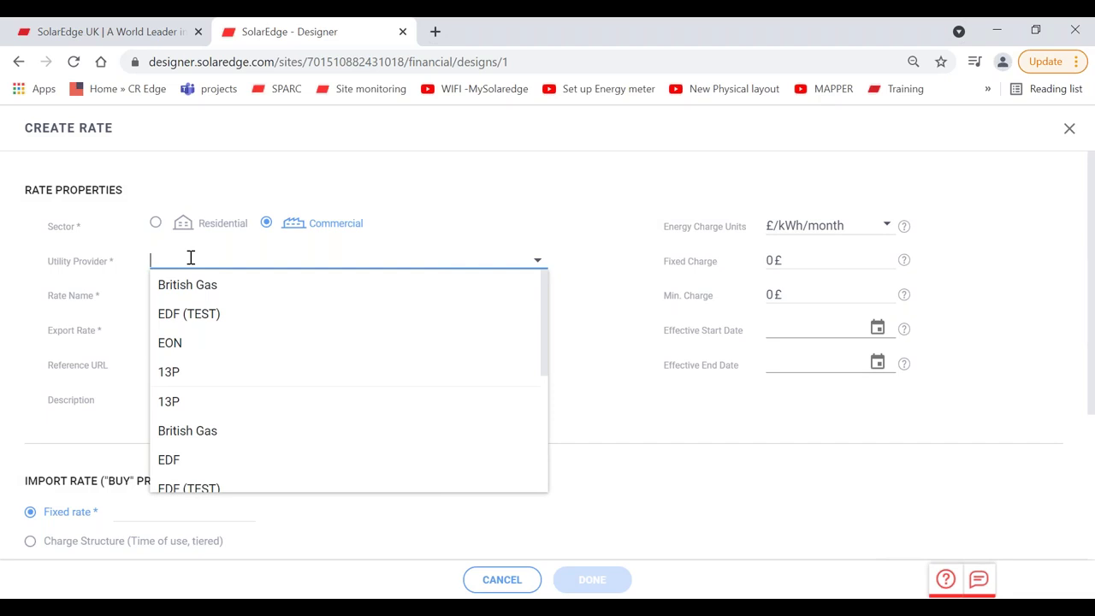
pyautogui.write('Bri')
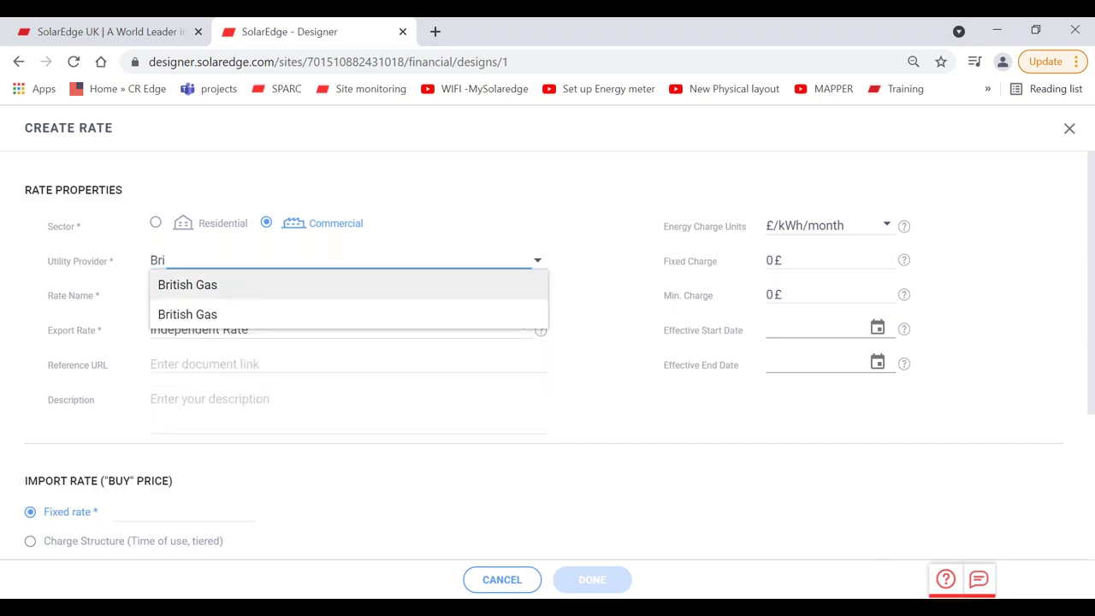
pyautogui.click(231, 285)
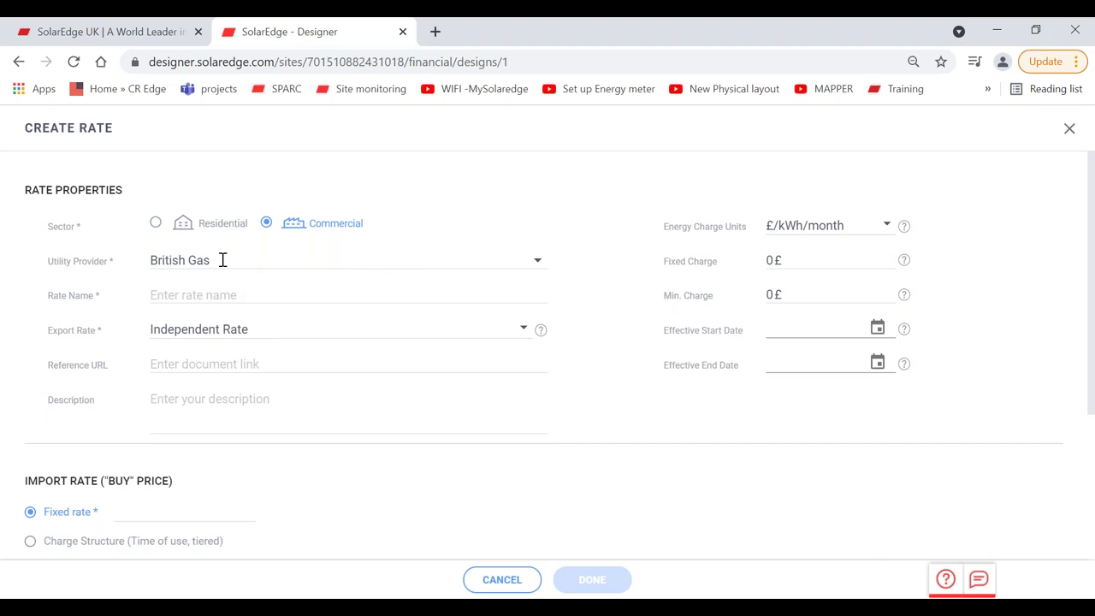
pyautogui.click(189, 294)
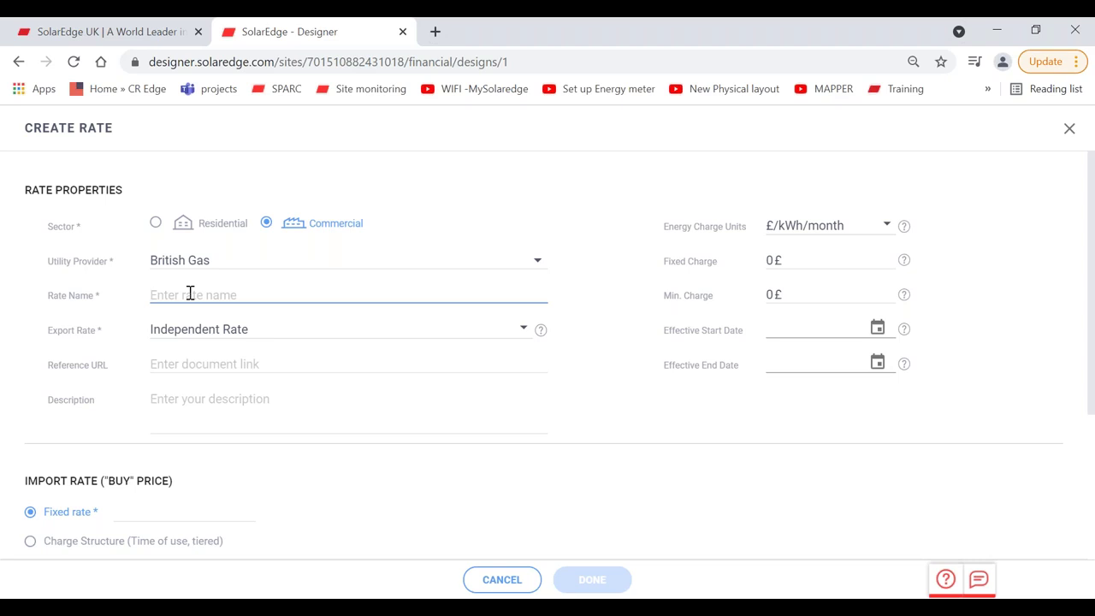
pyautogui.write('18.5p')
# Step: Make the export rate a Fixed Rate of 0.045 £/kWh
pyautogui.click(229, 334)
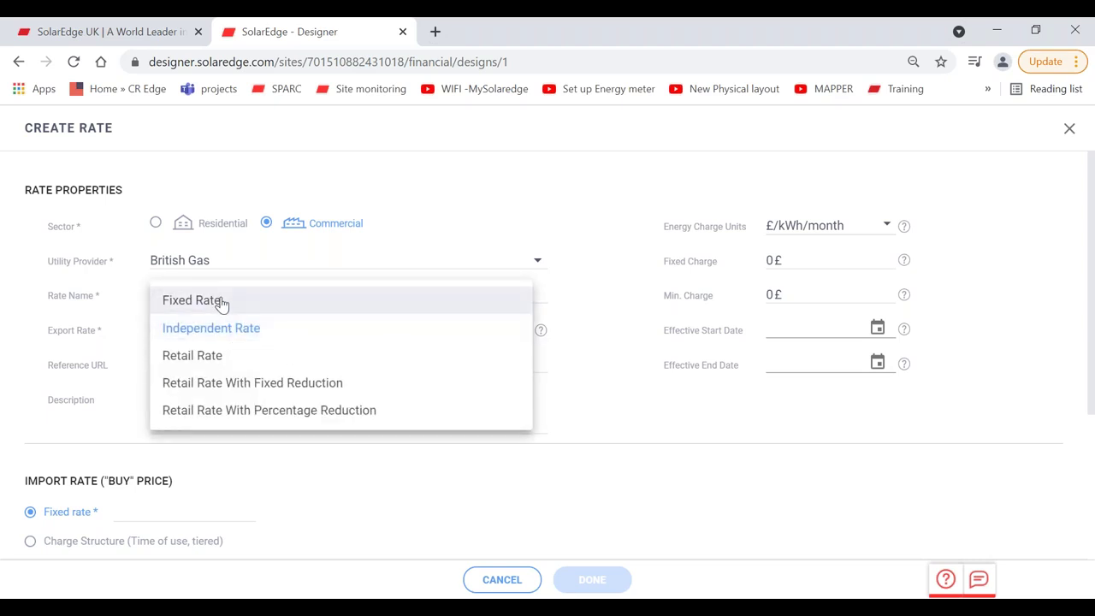
pyautogui.click(220, 301)
pyautogui.click(491, 328)
pyautogui.write('.04')
pyautogui.write('45')
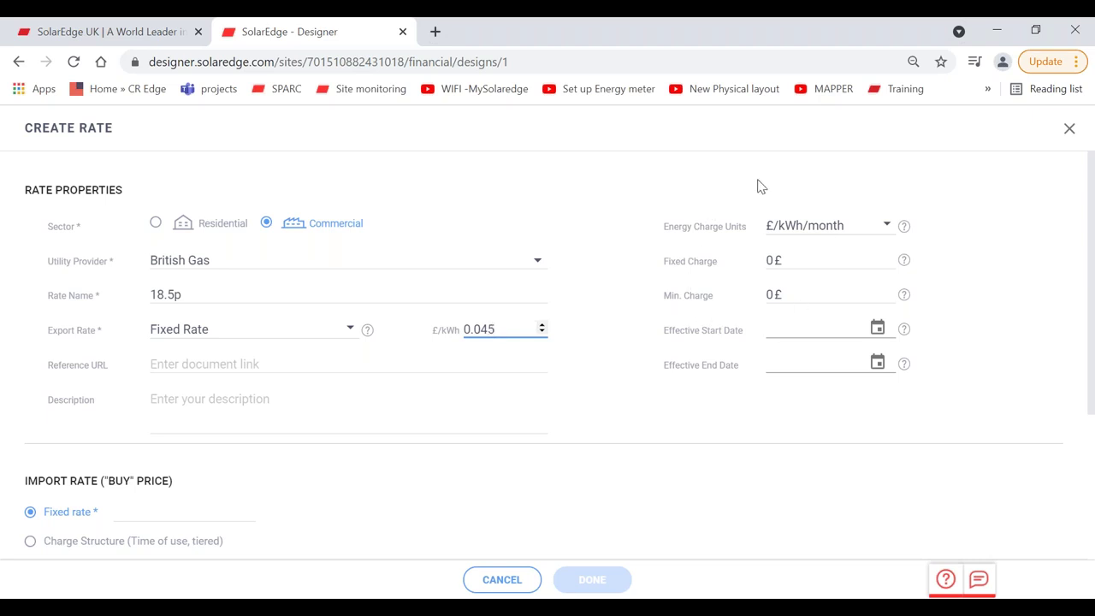
# Step: Set both the fixed charge and minimum charge to 0.3 £
pyautogui.click(770, 260)
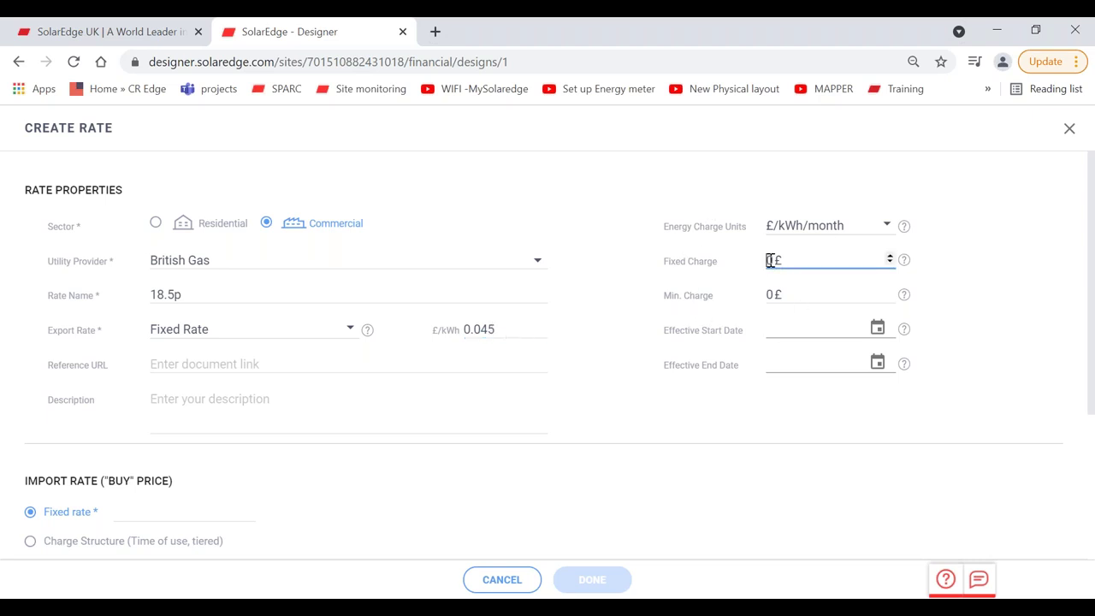
pyautogui.write('.3')
pyautogui.press('Tab')
pyautogui.write('0.30')
pyautogui.press('BackSpace')
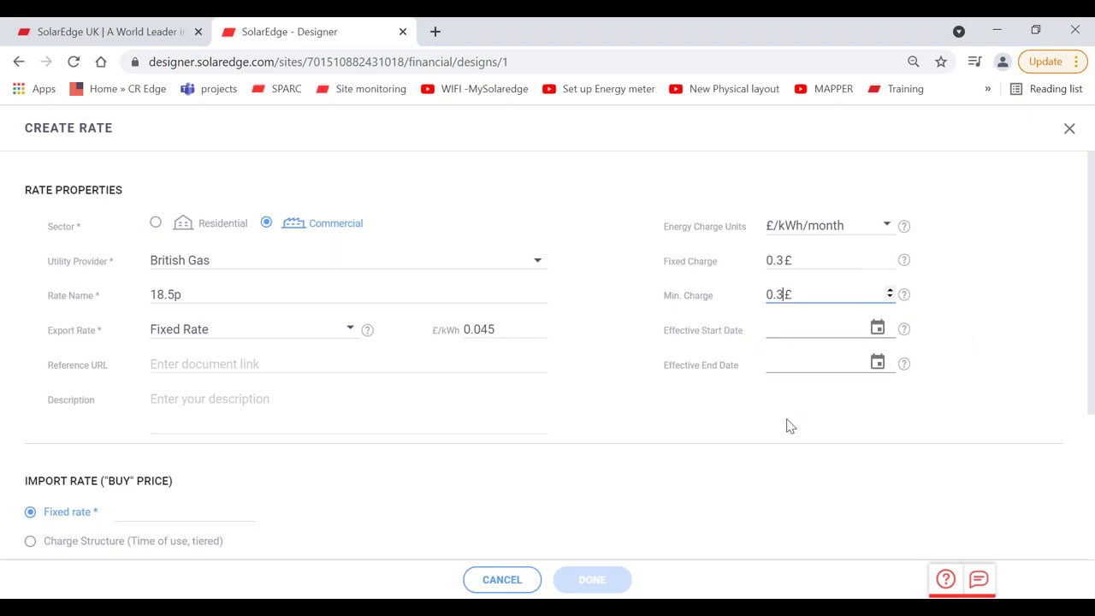
pyautogui.click(751, 430)
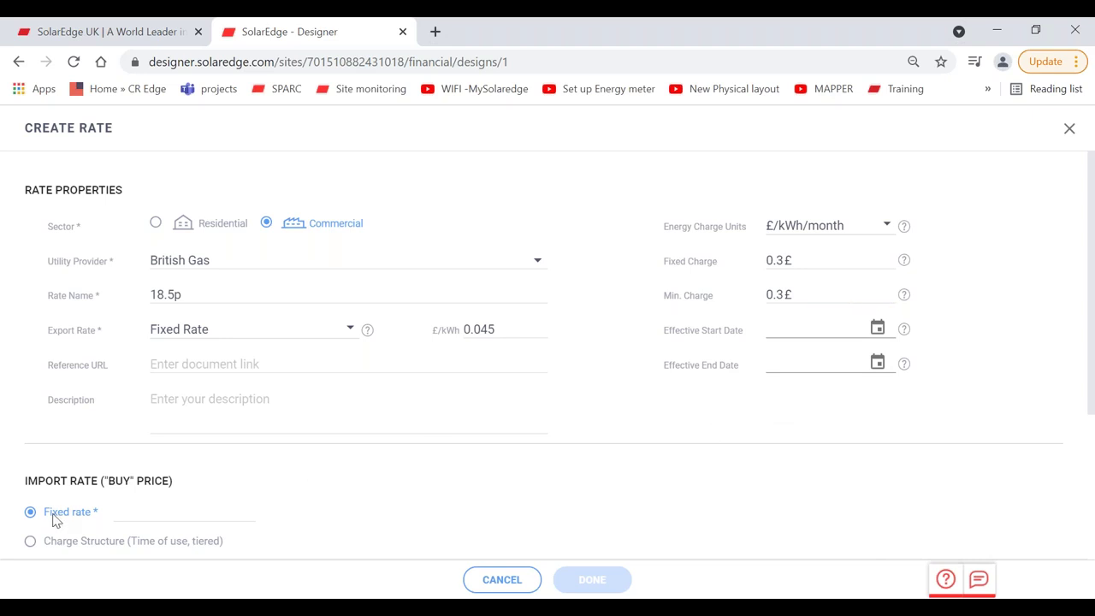
# Step: Enter an 18.5 £/kWh fixed import rate and attempt to save, dismissing the server error
pyautogui.click(145, 512)
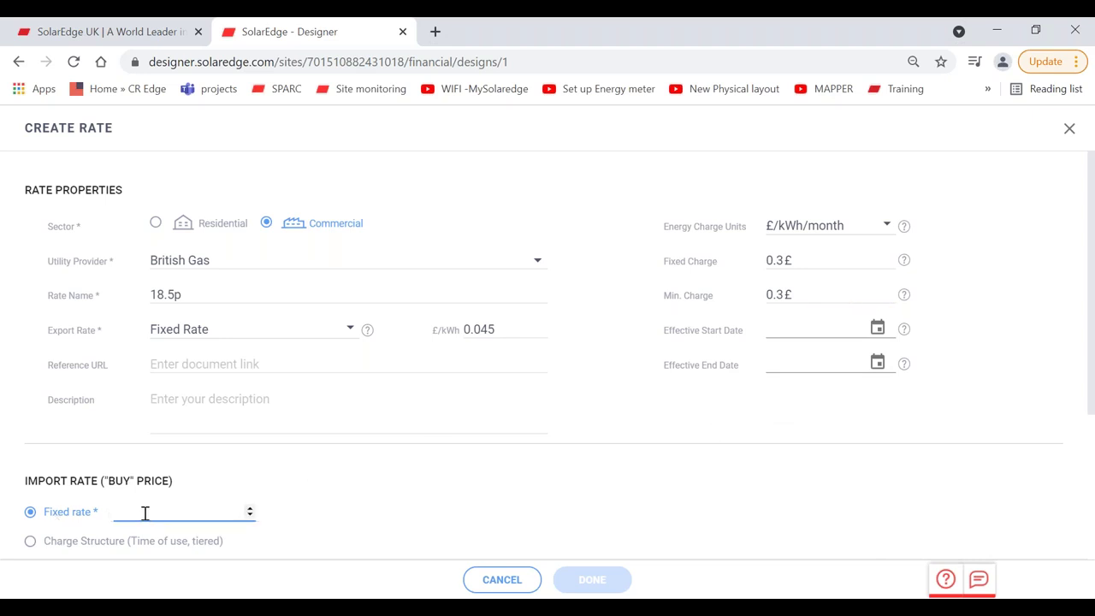
pyautogui.write('18.5')
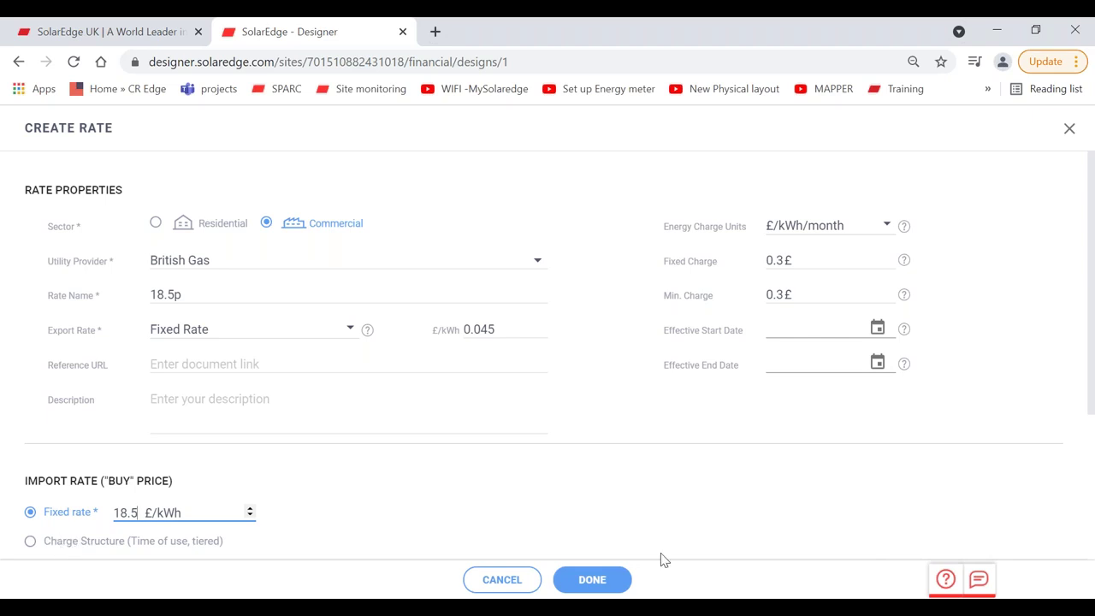
pyautogui.click(585, 582)
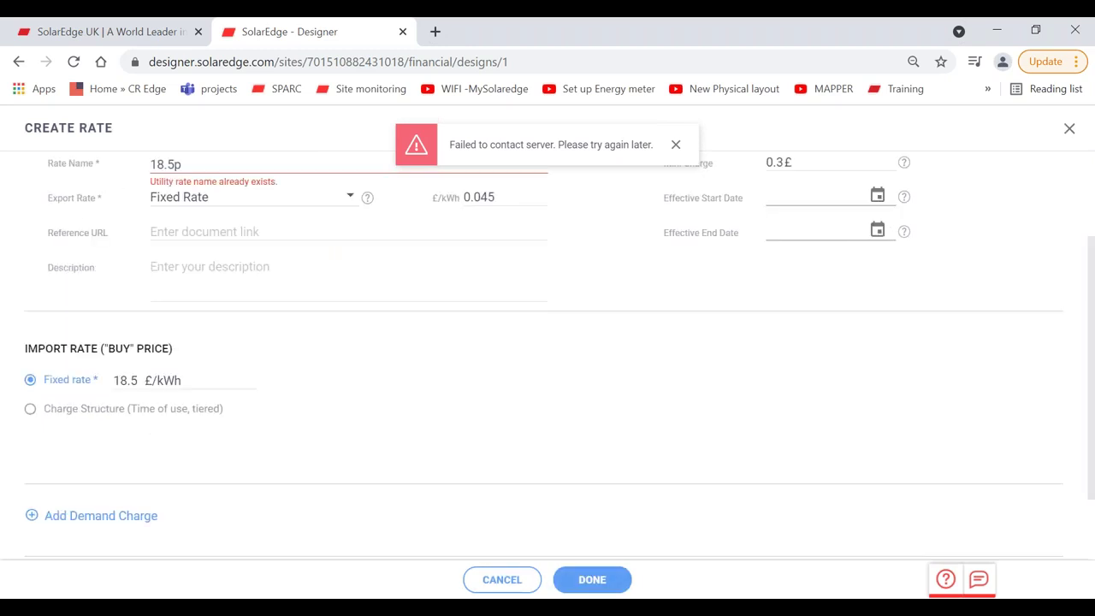
pyautogui.click(676, 144)
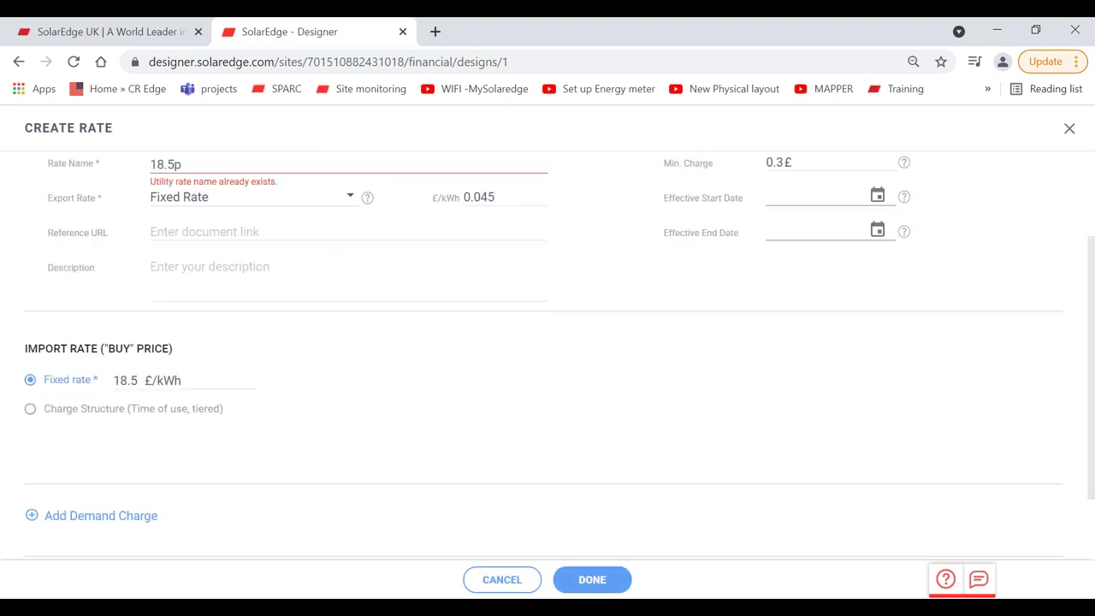
# Step: Correct the rate to 18.6p at 18.6 £/kWh, retry saving, and choose Charge Structure import pricing
pyautogui.click(174, 162)
pyautogui.click(135, 382)
pyautogui.press('BackSpace')
pyautogui.write('6')
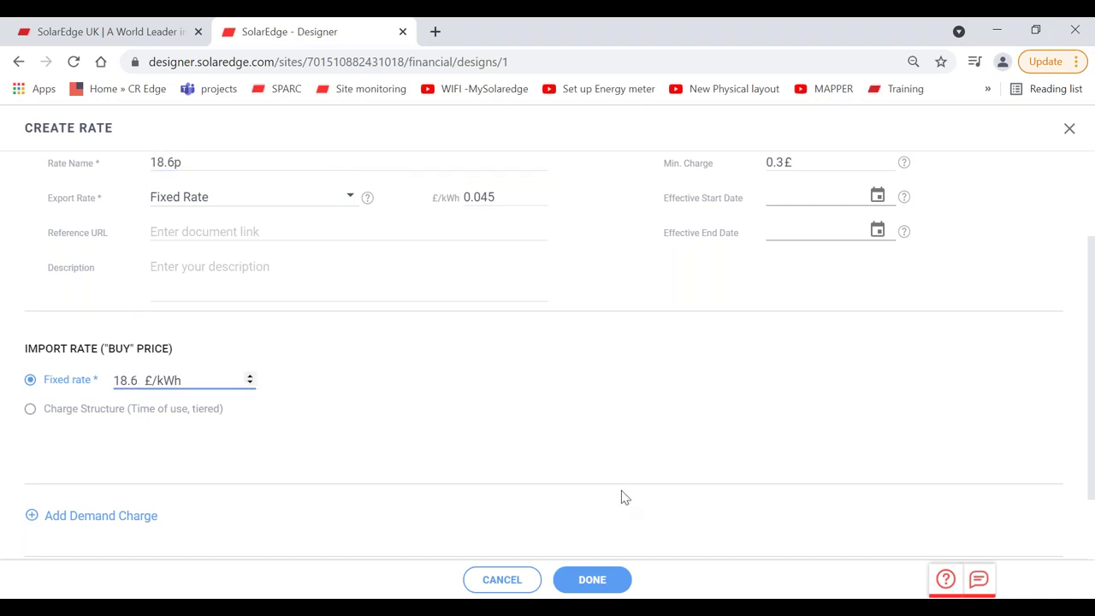
pyautogui.click(594, 577)
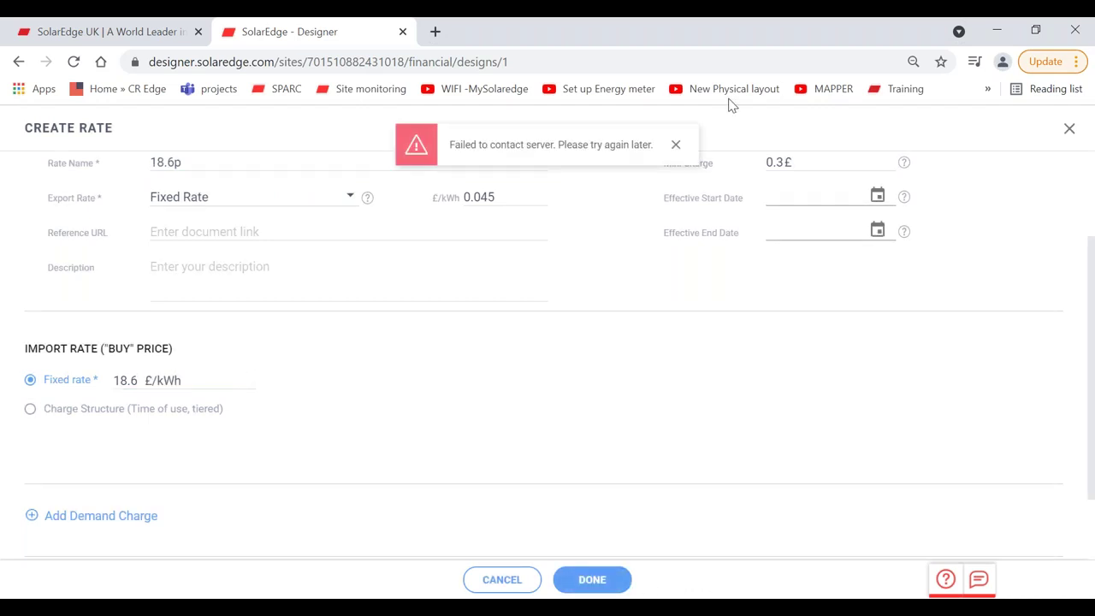
pyautogui.click(676, 146)
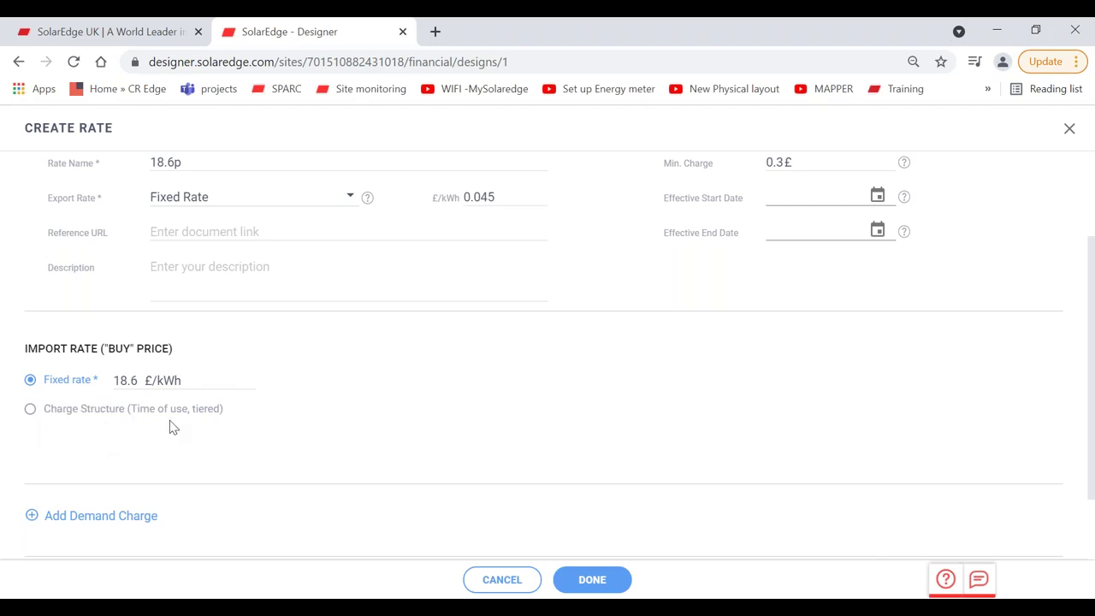
pyautogui.click(31, 410)
# Step: Set the period 1 rate price to 0.09 £/kWh
pyautogui.moveTo(1093, 332); pyautogui.dragTo(1093, 451)
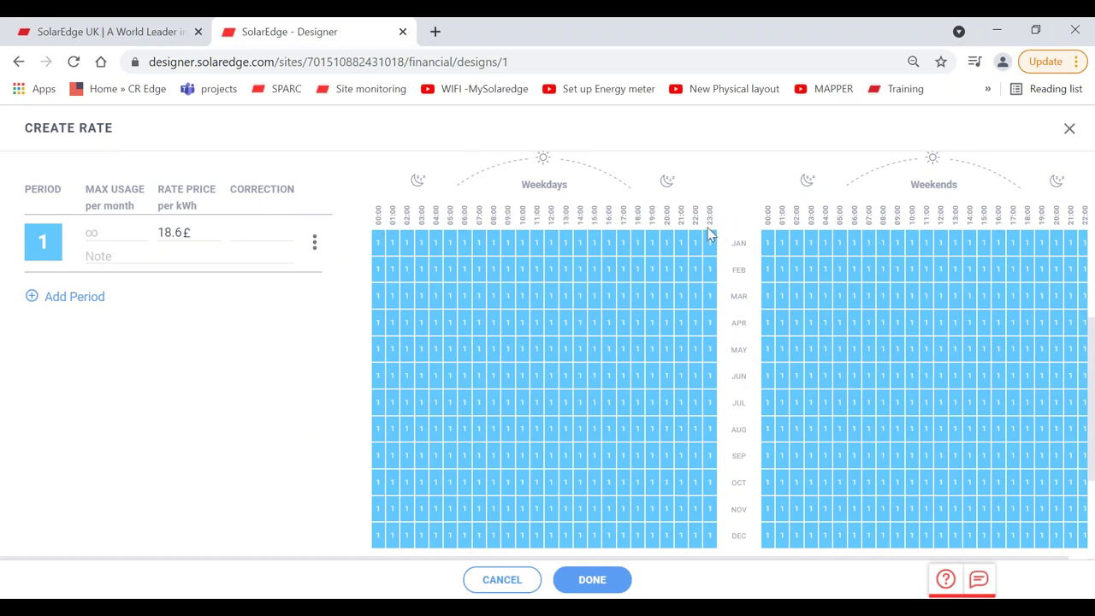
pyautogui.click(174, 232)
pyautogui.press('BackSpace')
pyautogui.press('BackSpace')
pyautogui.write('0')
pyautogui.press('BackSpace')
pyautogui.press('BackSpace')
pyautogui.press('BackSpace')
pyautogui.write('.0')
pyautogui.press('BackSpace')
pyautogui.write('9£')
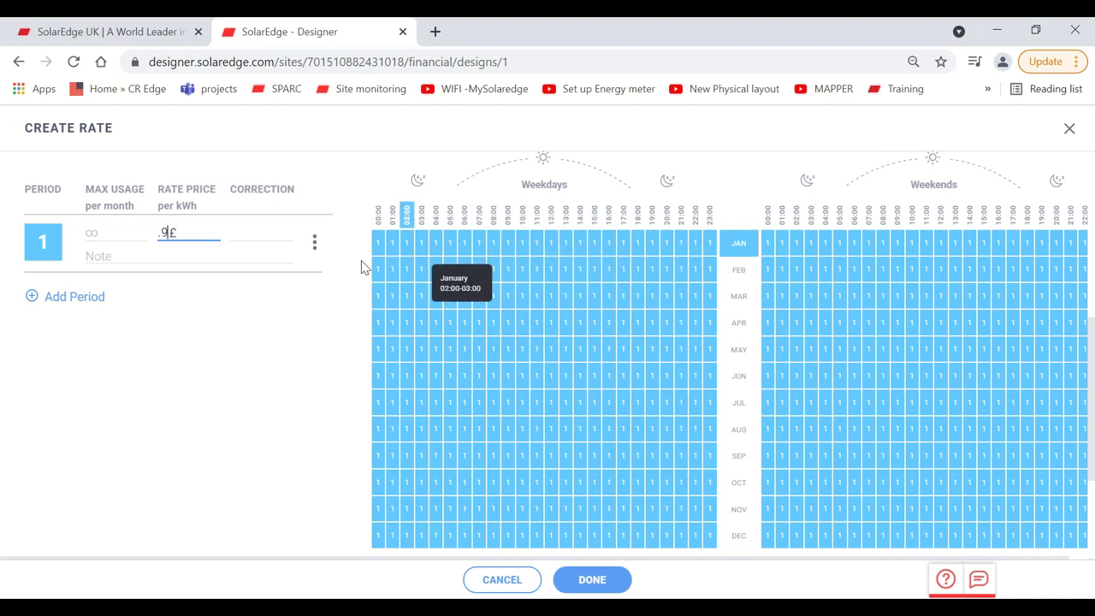
# Step: Add period 2 priced at 0.16 £/kWh and recheck period 1 at 0.09
pyautogui.click(75, 297)
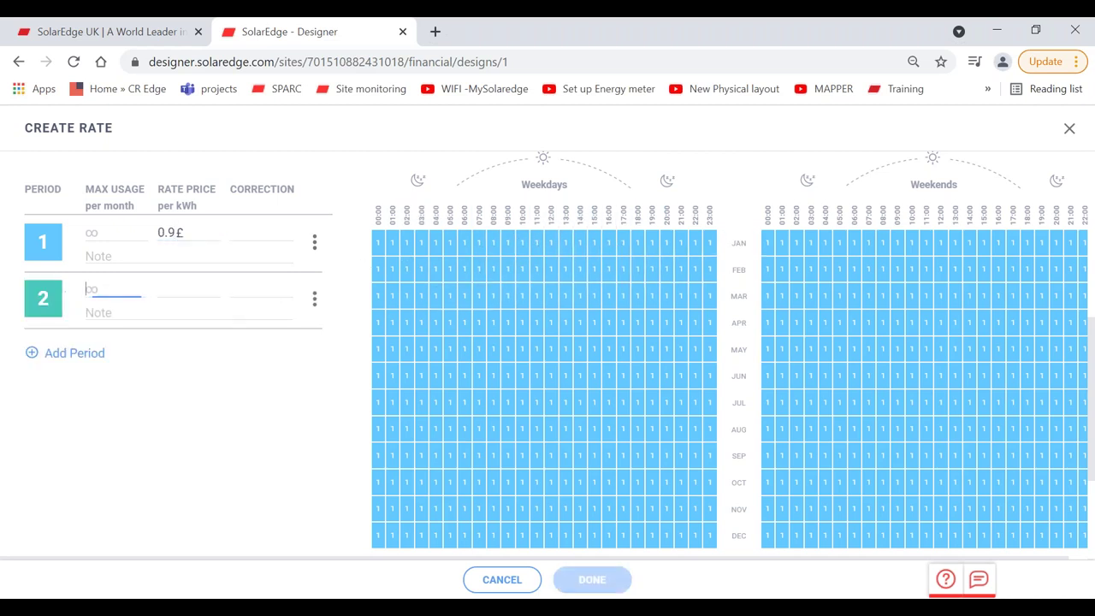
pyautogui.click(167, 290)
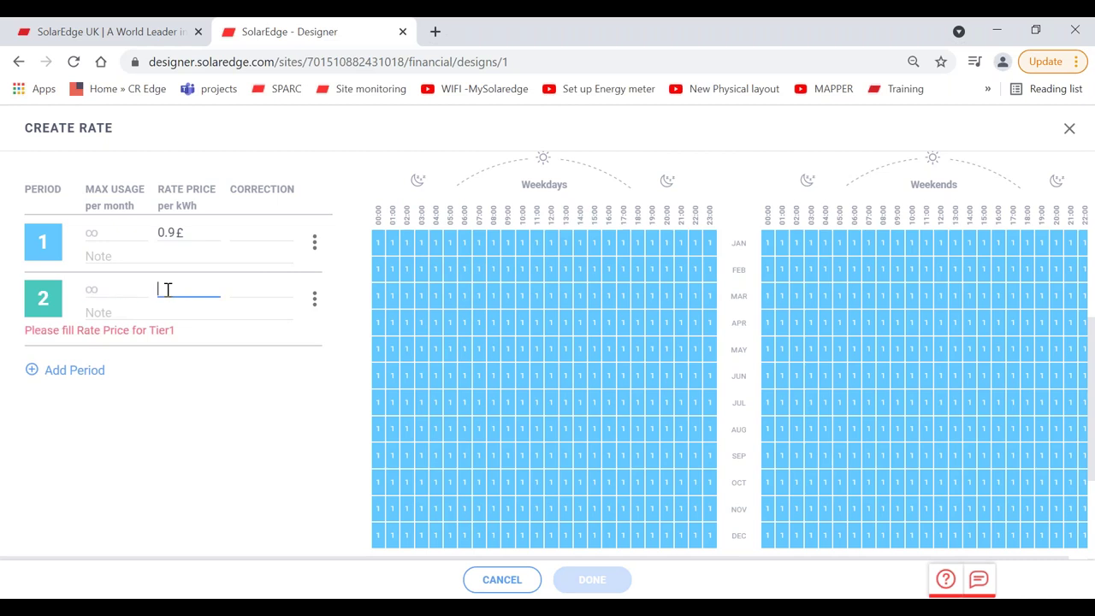
pyautogui.write('1')
pyautogui.write('16')
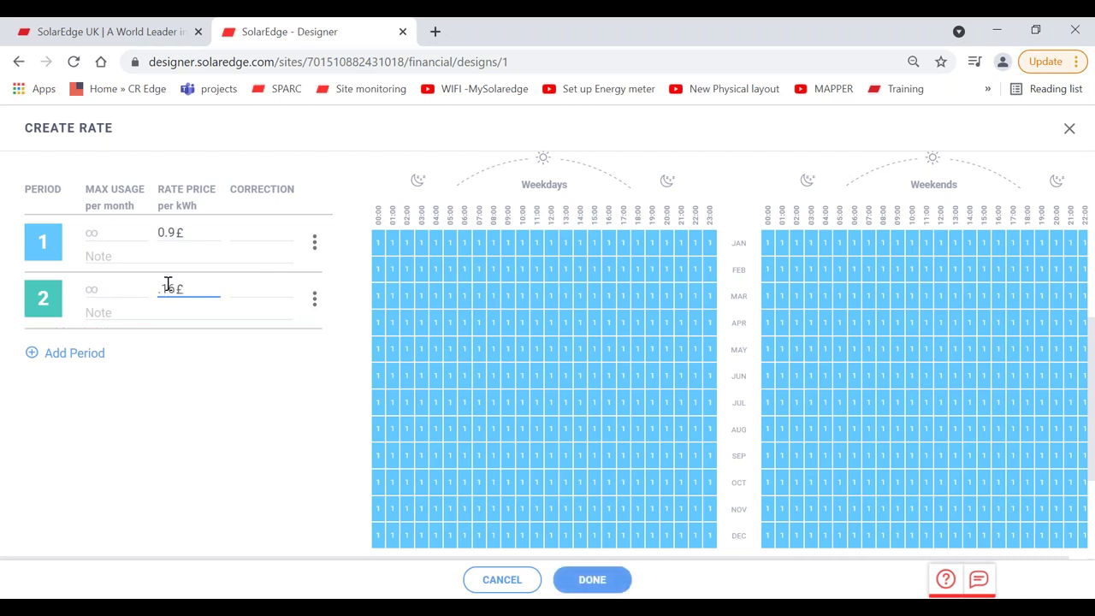
pyautogui.click(168, 239)
pyautogui.write('0.09')
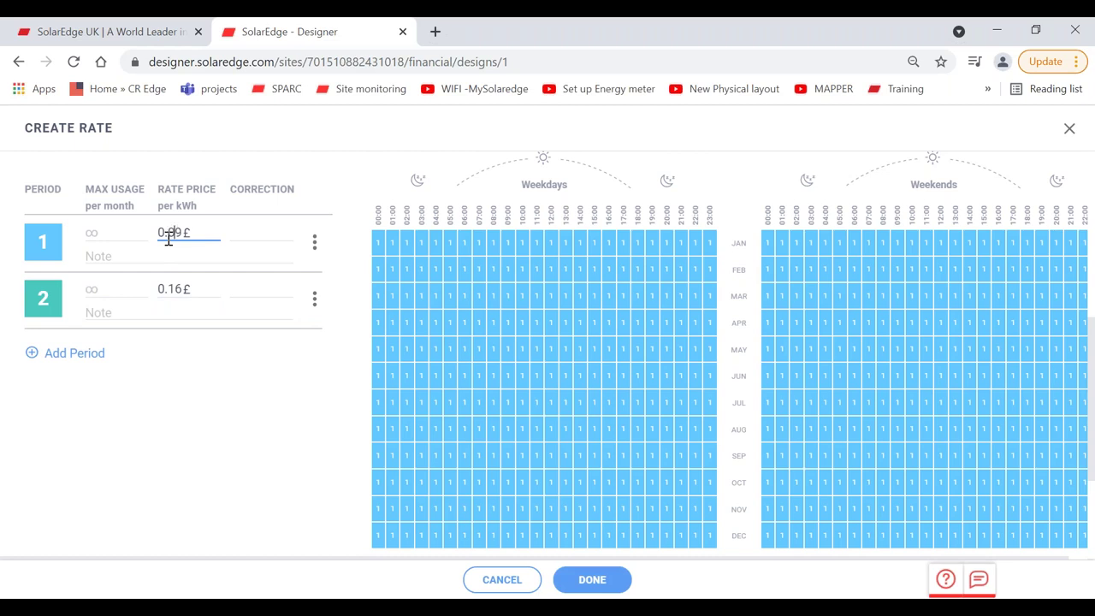
pyautogui.click(217, 386)
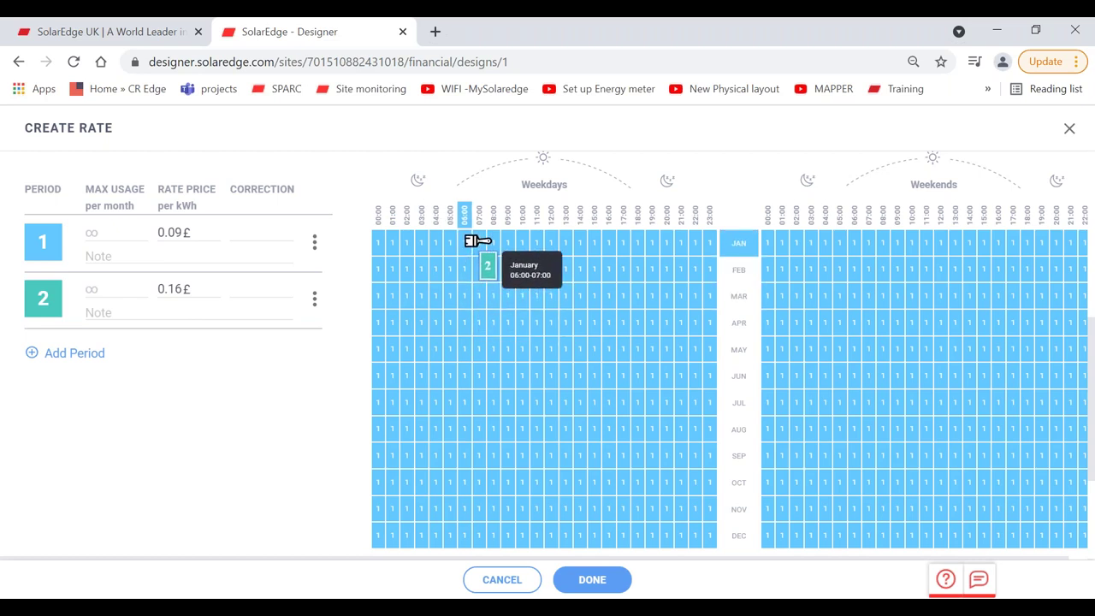
# Step: Apply period 2 to January weekday hours from 06:00 and add period 3 at 0.05 £/kWh
pyautogui.moveTo(476, 242)
pyautogui.mouseDown()
pyautogui.moveTo(643, 245)
pyautogui.moveTo(643, 541)
pyautogui.mouseUp()
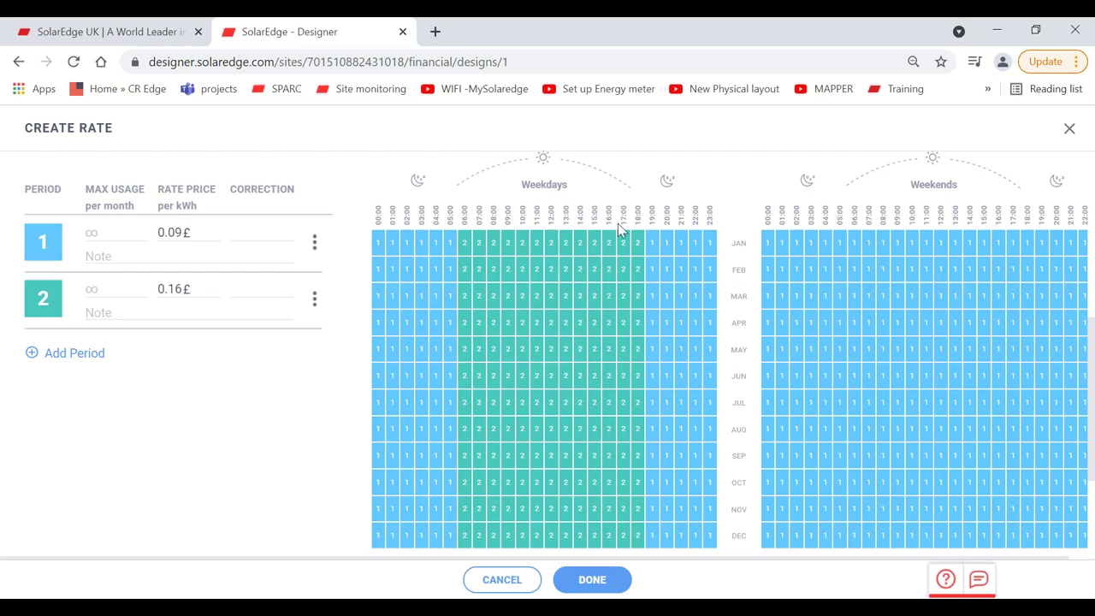
pyautogui.click(58, 360)
pyautogui.click(195, 343)
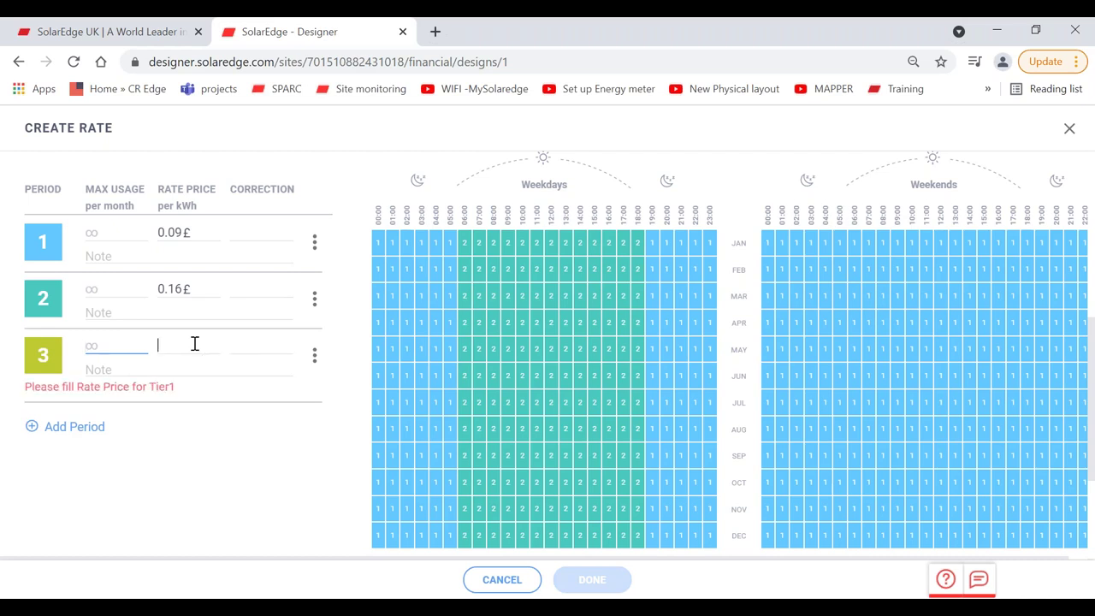
pyautogui.write('0.05£')
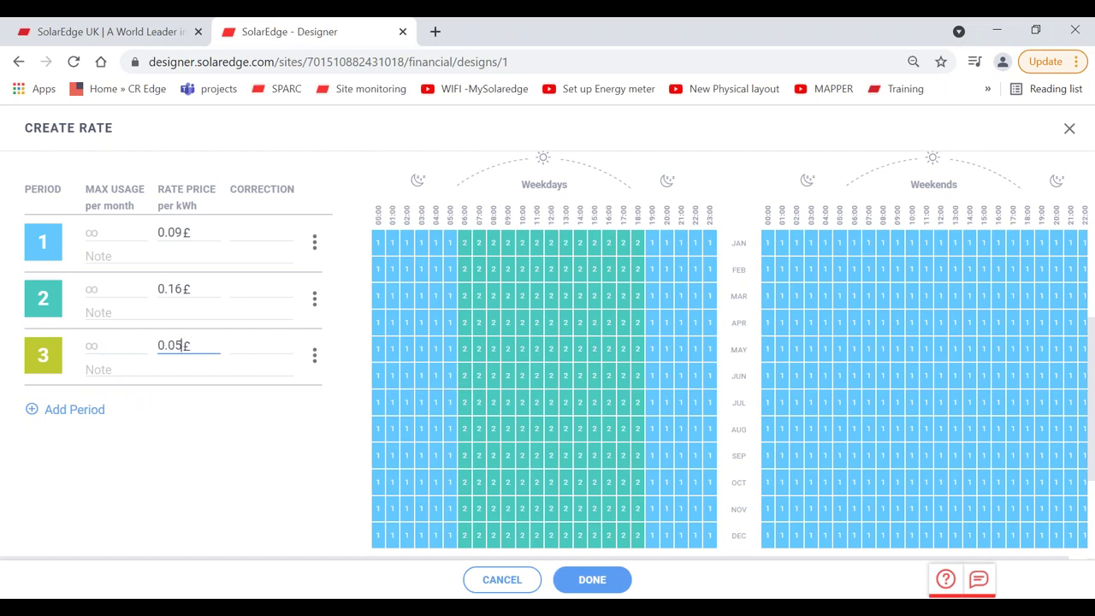
# Step: Brush period 3 across all weekend hours, then select the existing rate name
pyautogui.moveTo(775, 246)
pyautogui.mouseDown()
pyautogui.moveTo(1075, 247)
pyautogui.moveTo(1087, 550)
pyautogui.mouseUp()
pyautogui.scroll(-1, 1090, 463)
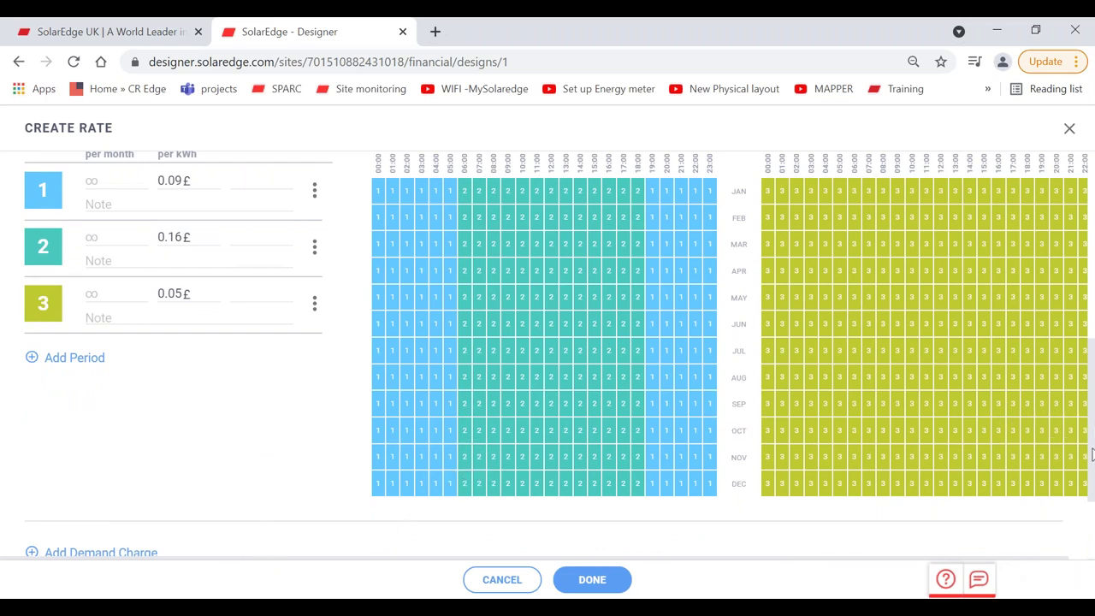
pyautogui.scroll(1, 1091, 453)
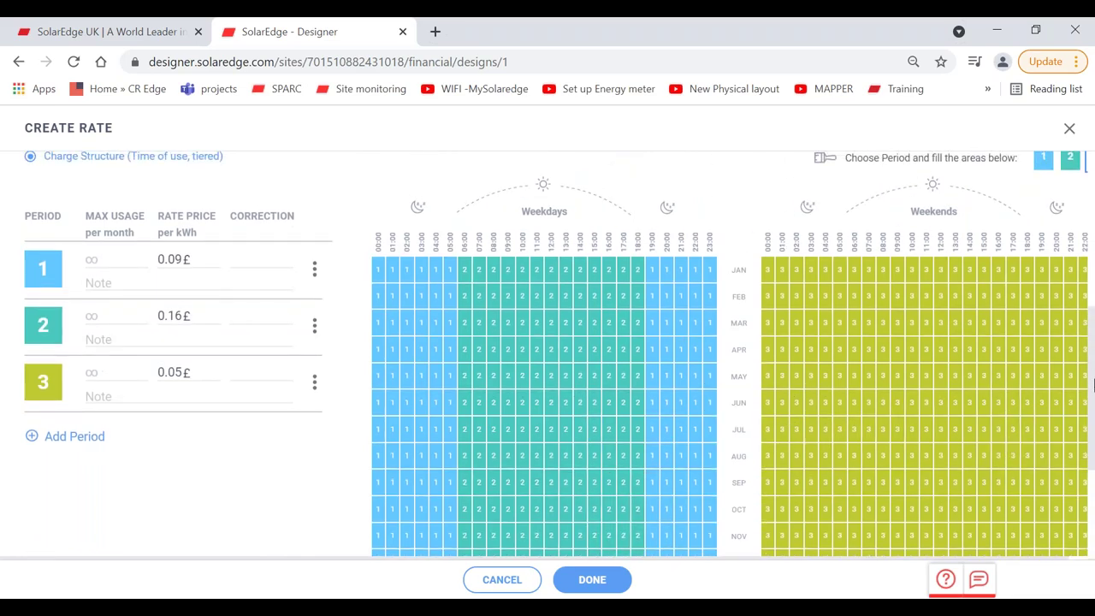
pyautogui.scroll(5, 1092, 385)
pyautogui.moveTo(177, 296); pyautogui.dragTo(142, 297)
# Step: Rename the rate 'flexible rate 9 and 16', try saving twice, then cancel and discard changes
pyautogui.write('flexible rate 9 and 16')
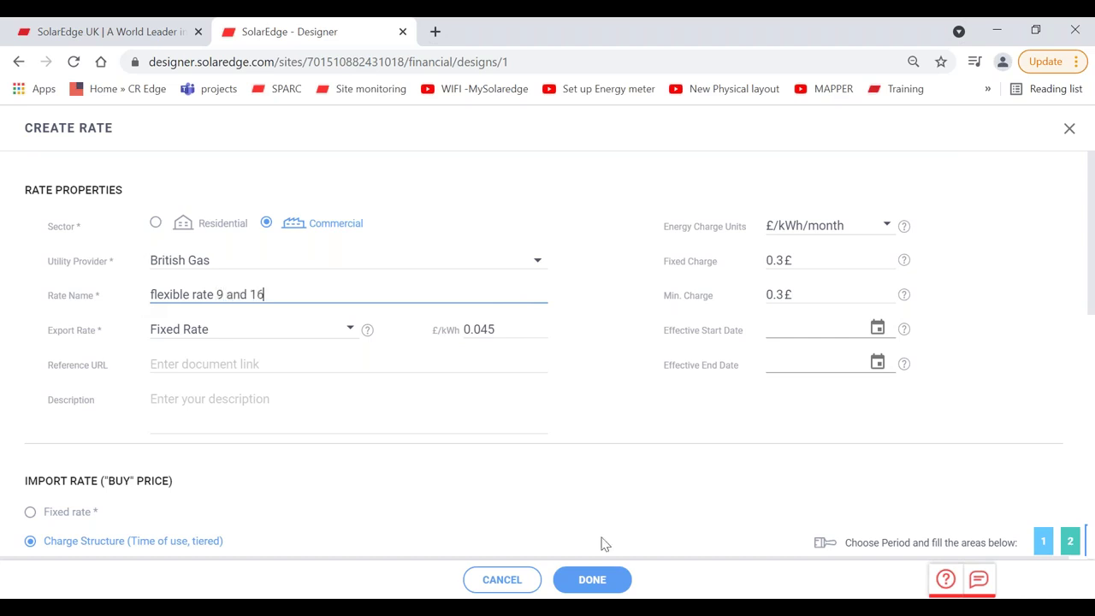
pyautogui.click(587, 579)
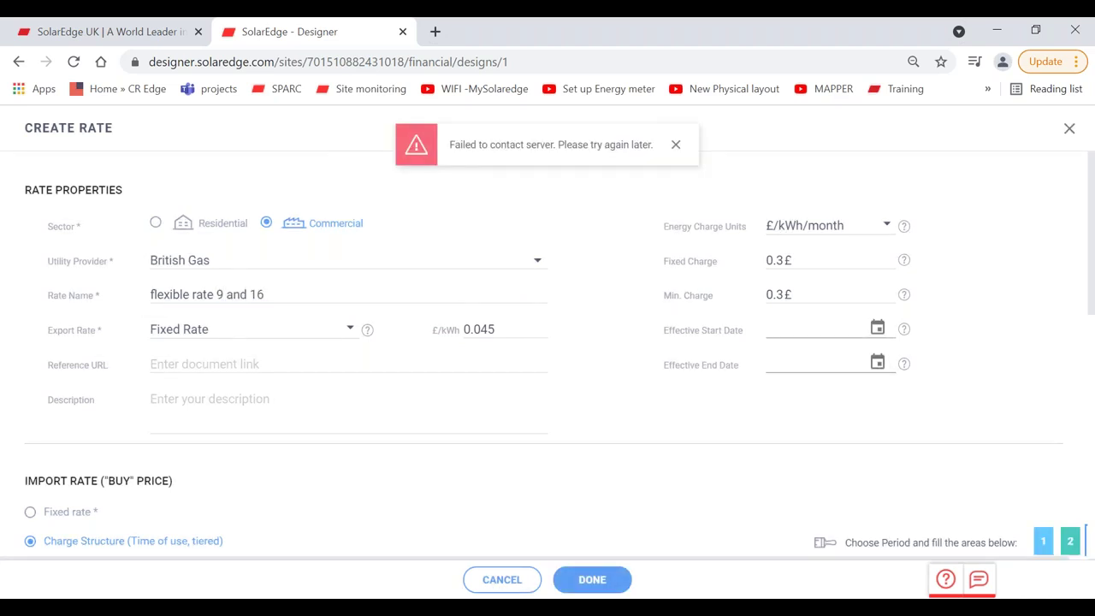
pyautogui.click(676, 145)
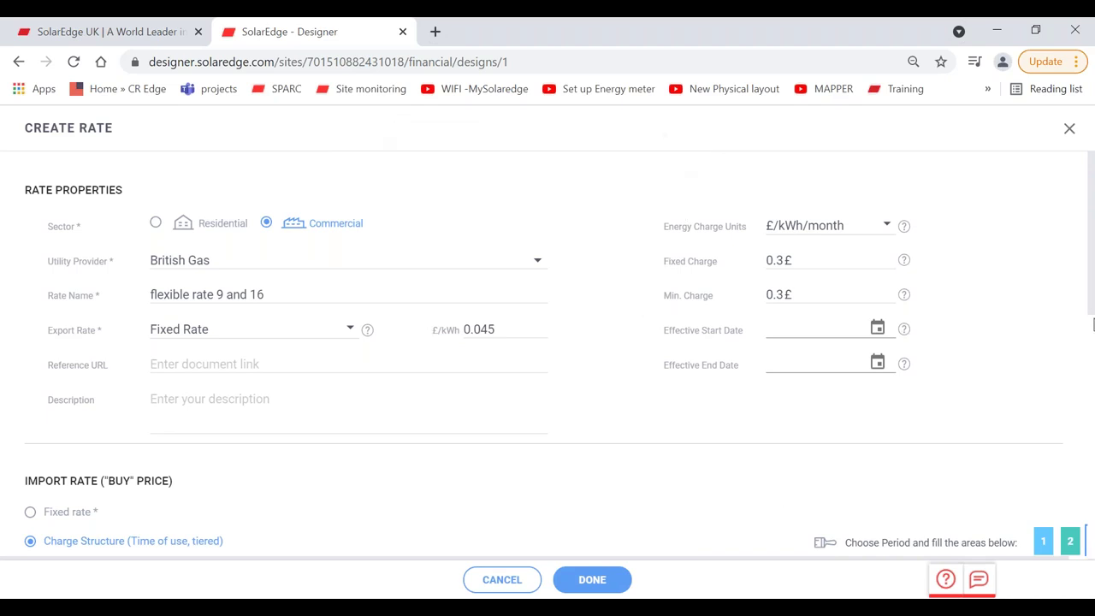
pyautogui.moveTo(1092, 315); pyautogui.dragTo(1092, 478)
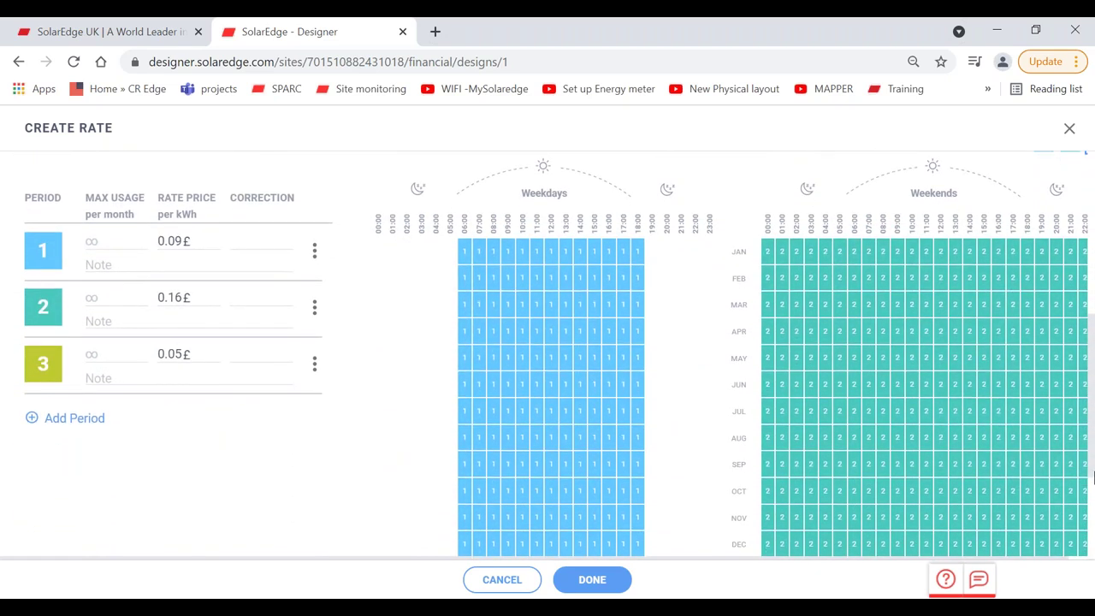
pyautogui.scroll(5, 1092, 477)
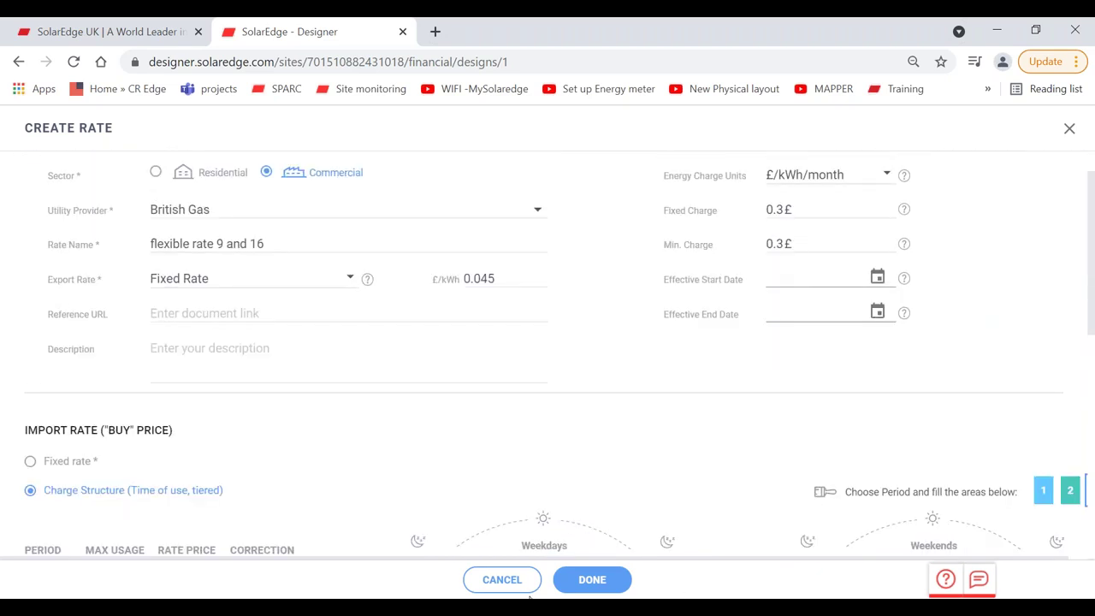
pyautogui.click(618, 581)
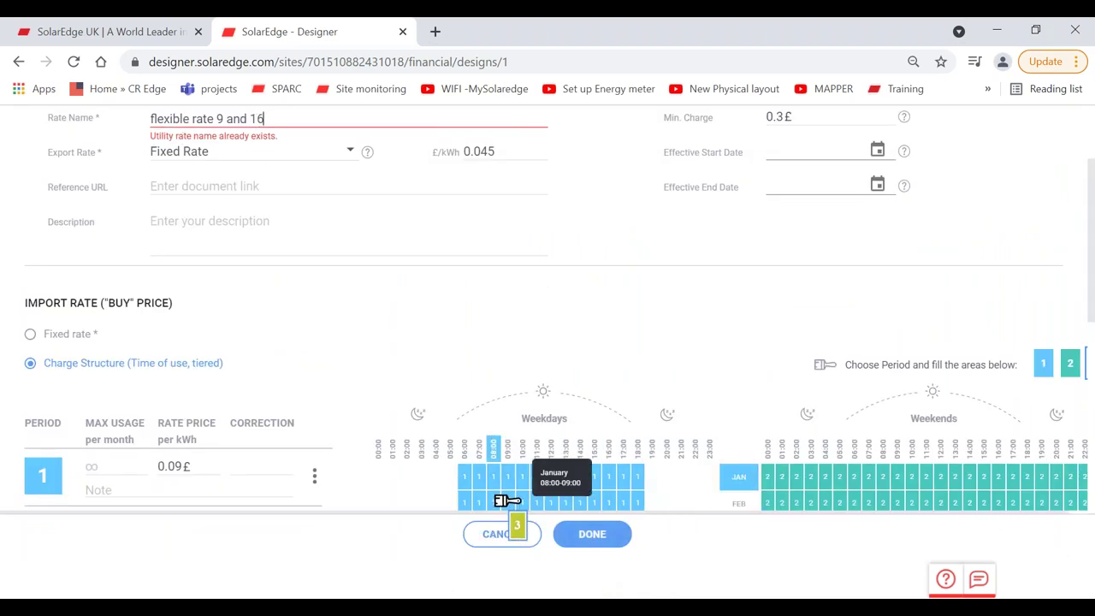
pyautogui.click(491, 531)
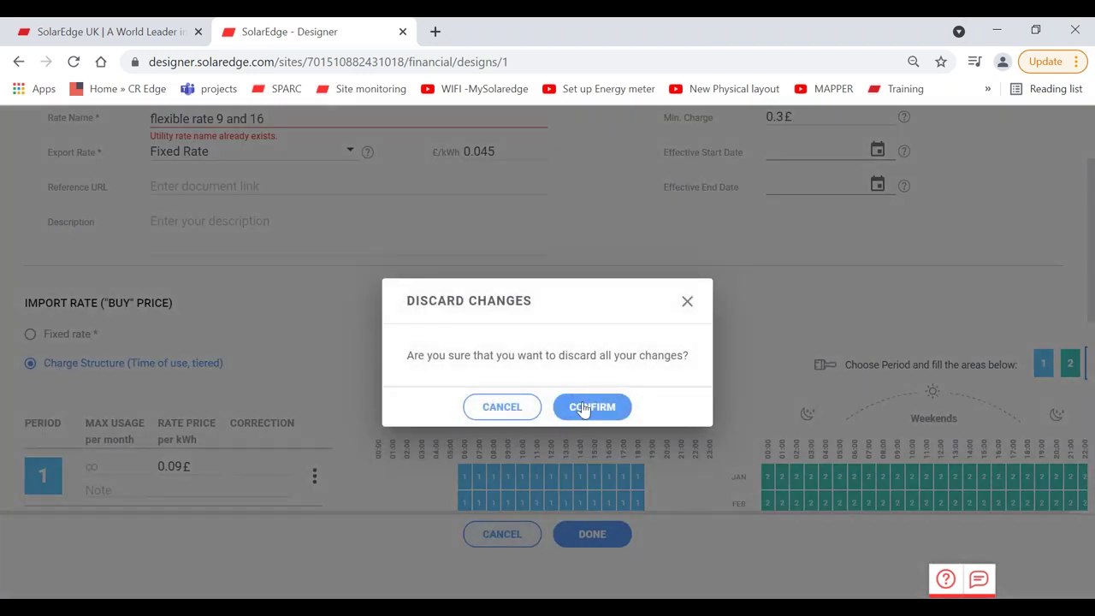
pyautogui.click(582, 409)
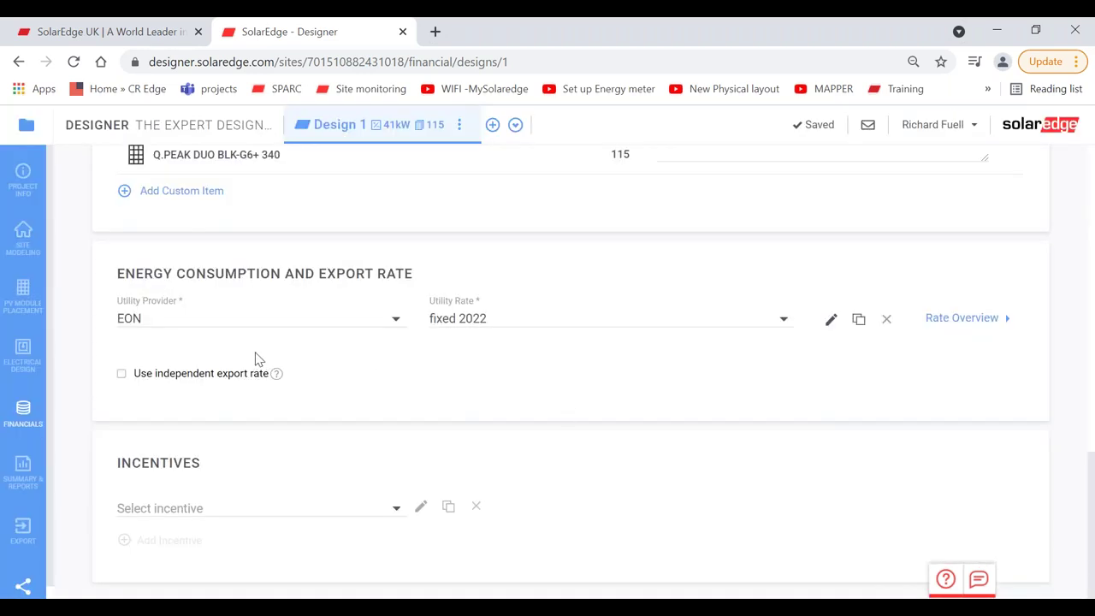
# Step: Select British Gas as utility provider and apply its 'flexible rate 9 and 16' rate
pyautogui.click(254, 319)
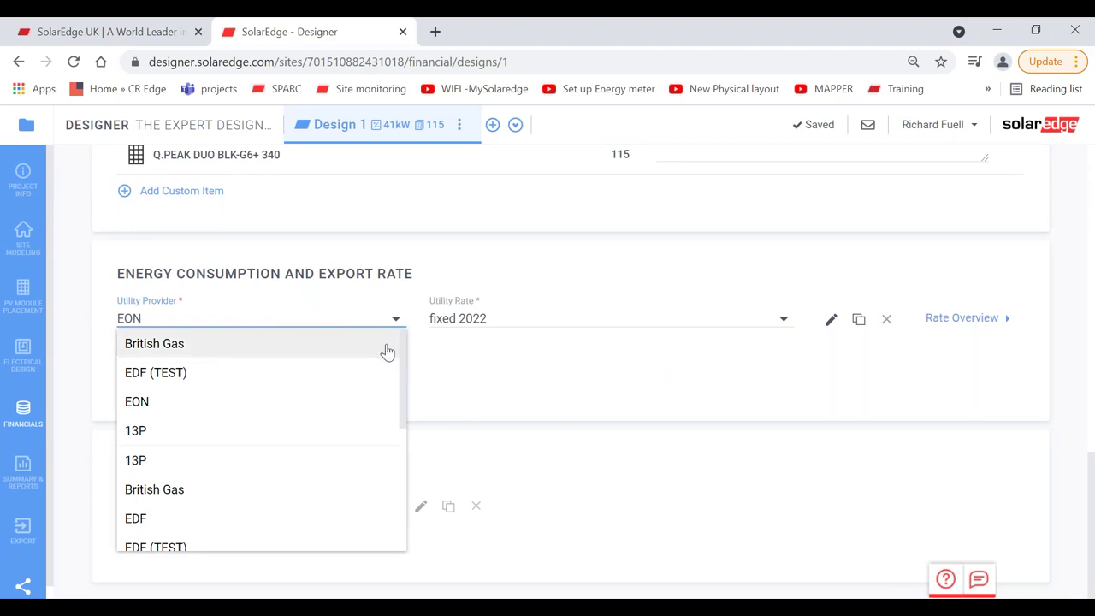
pyautogui.click(338, 347)
pyautogui.click(508, 319)
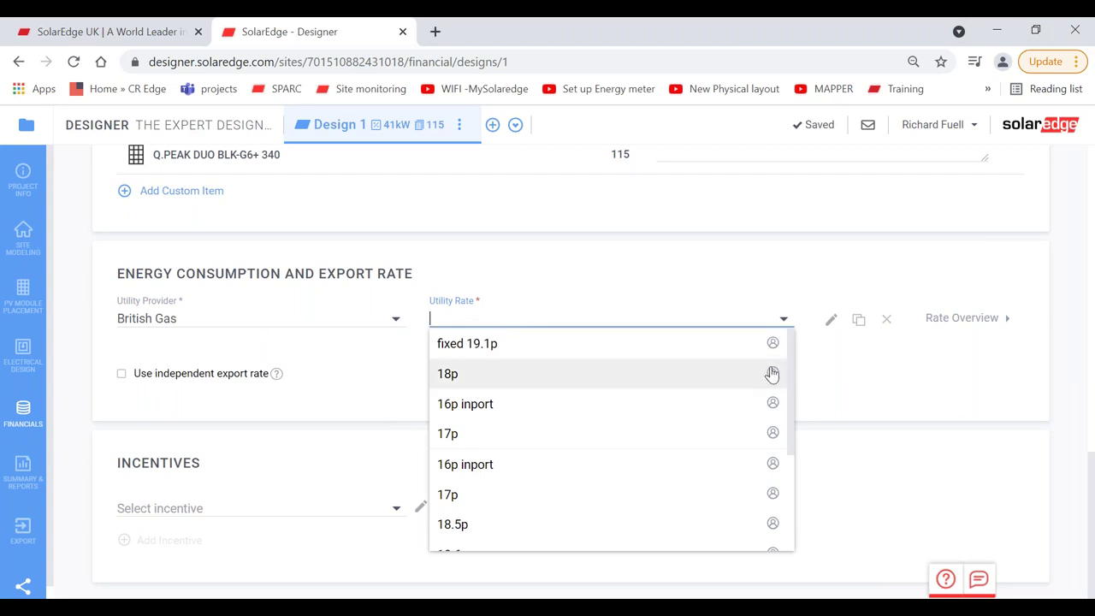
pyautogui.moveTo(789, 373); pyautogui.dragTo(792, 477)
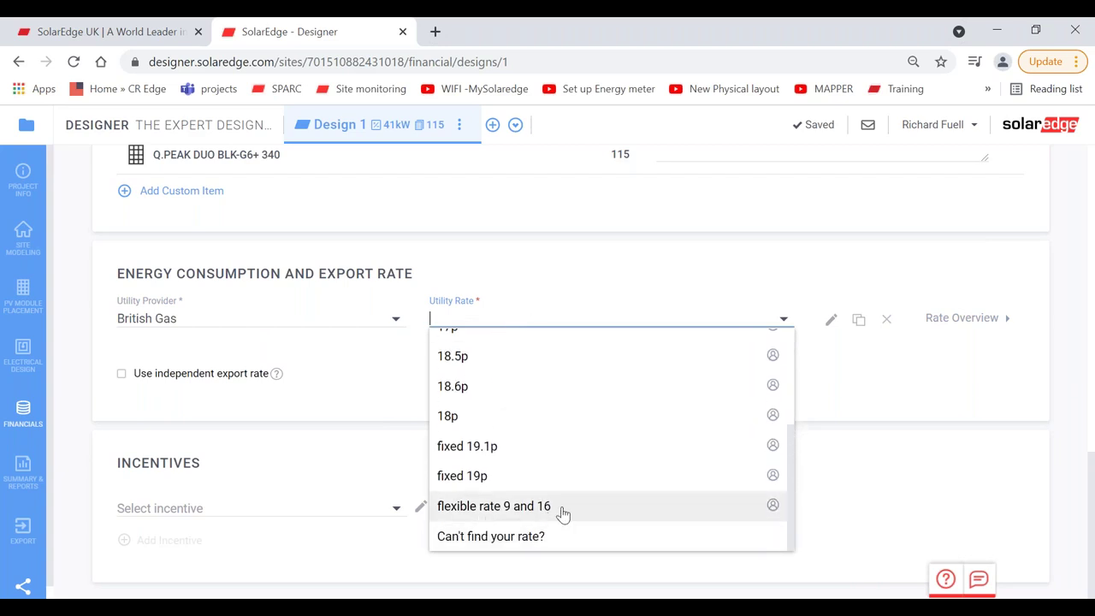
pyautogui.click(525, 512)
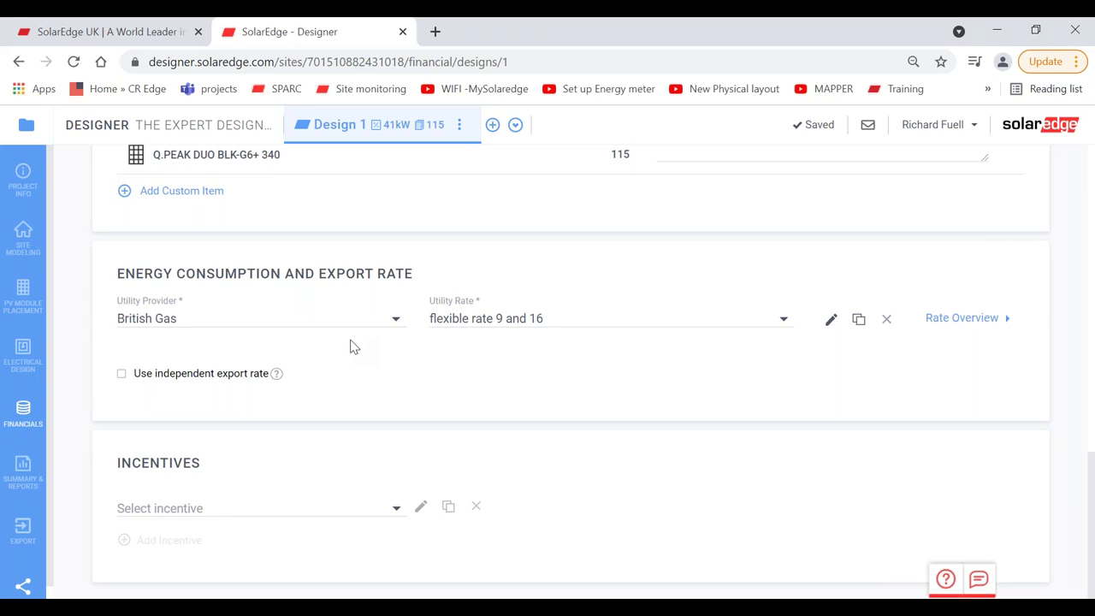
# Step: Open Summary & Reports and review the 39.99 MWh production and 77.84 MWh consumption charts
pyautogui.click(12, 476)
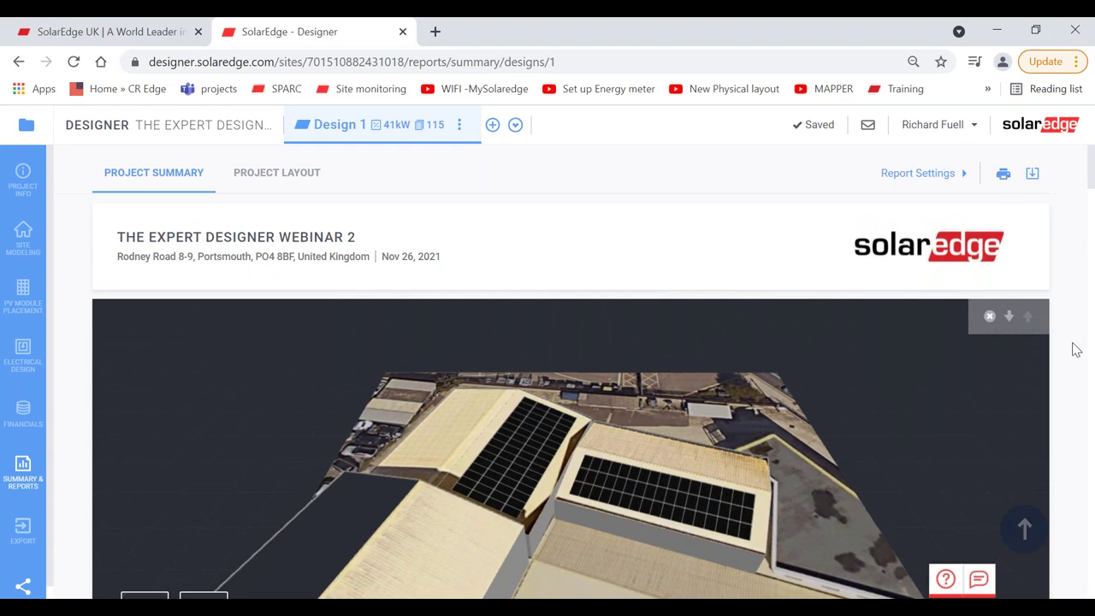
pyautogui.scroll(-4, 1076, 349)
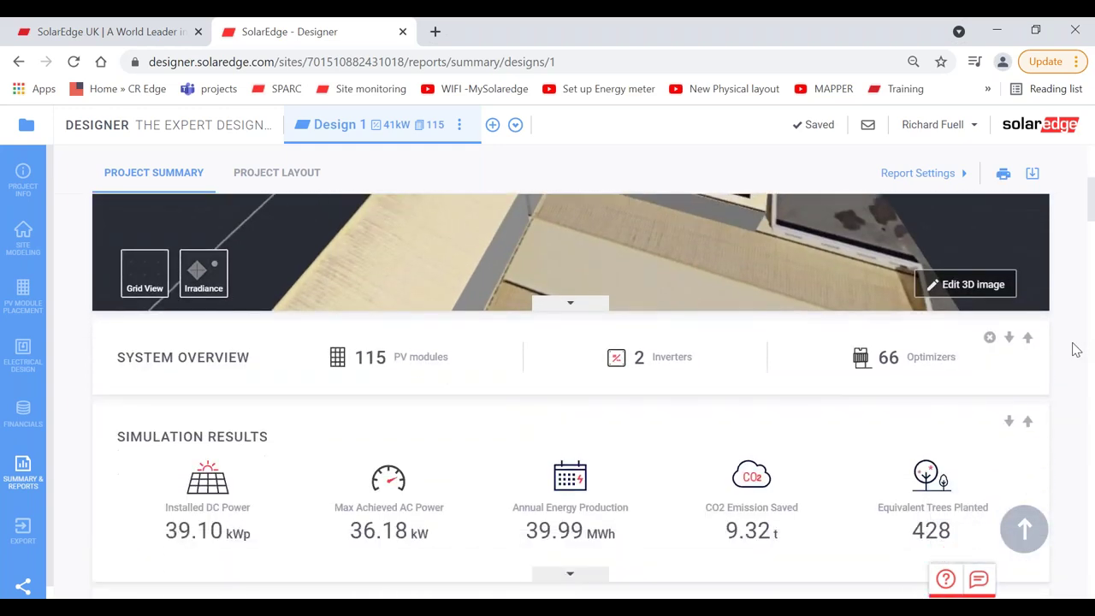
pyautogui.scroll(-4, 1076, 350)
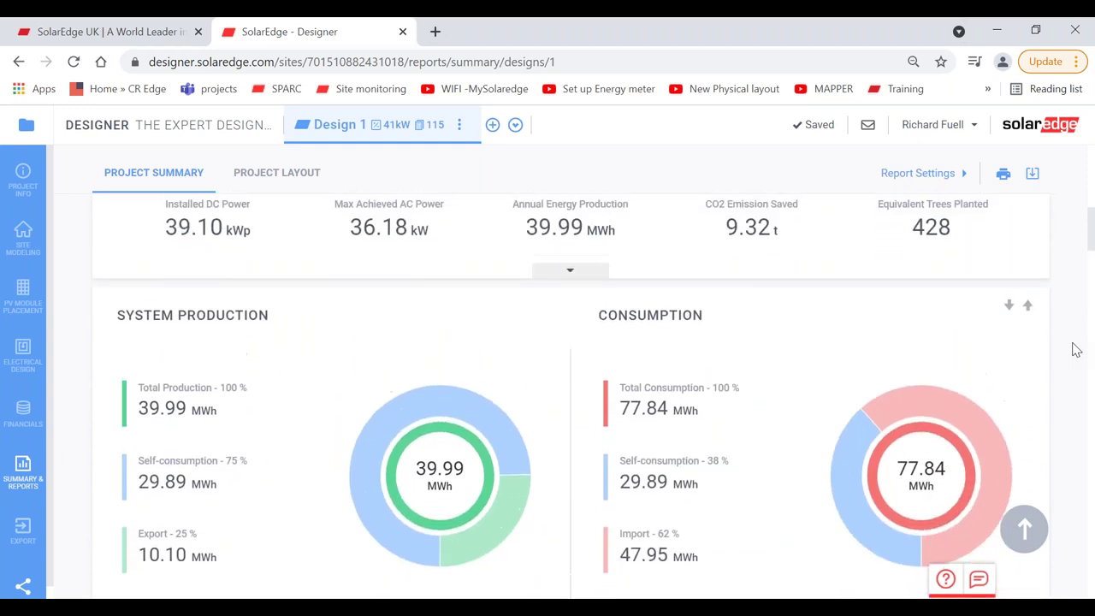
pyautogui.scroll(1, 1075, 350)
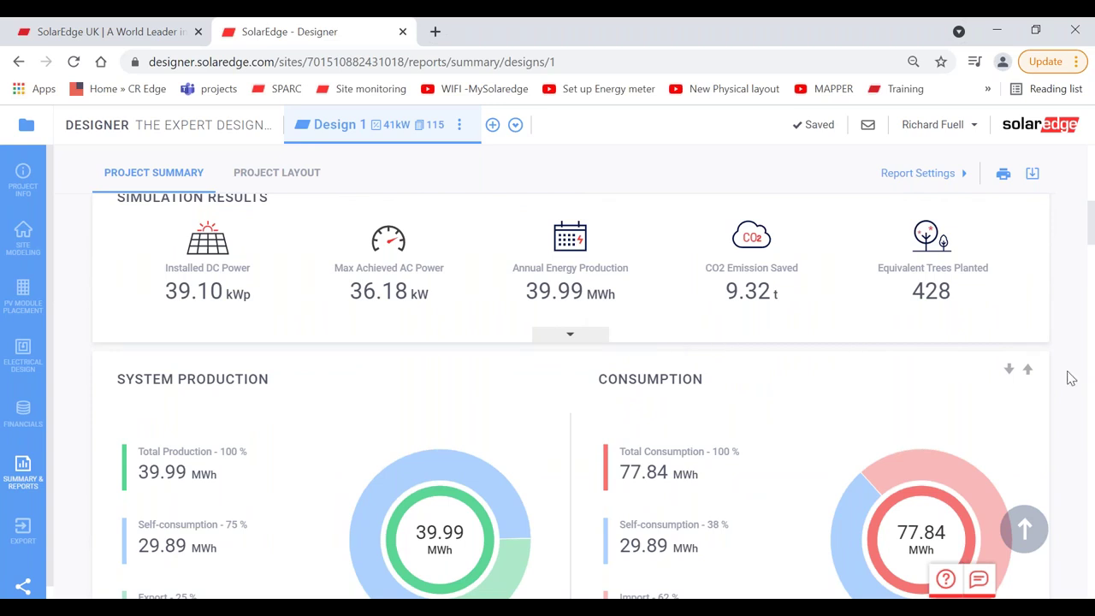
pyautogui.scroll(-2, 1071, 378)
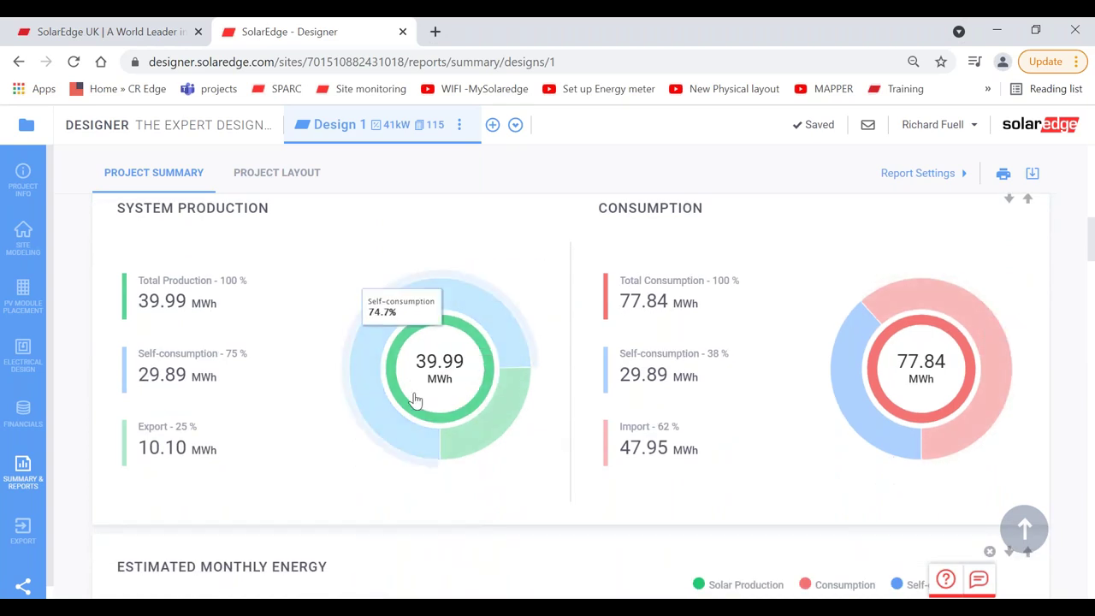
pyautogui.moveTo(489, 326)
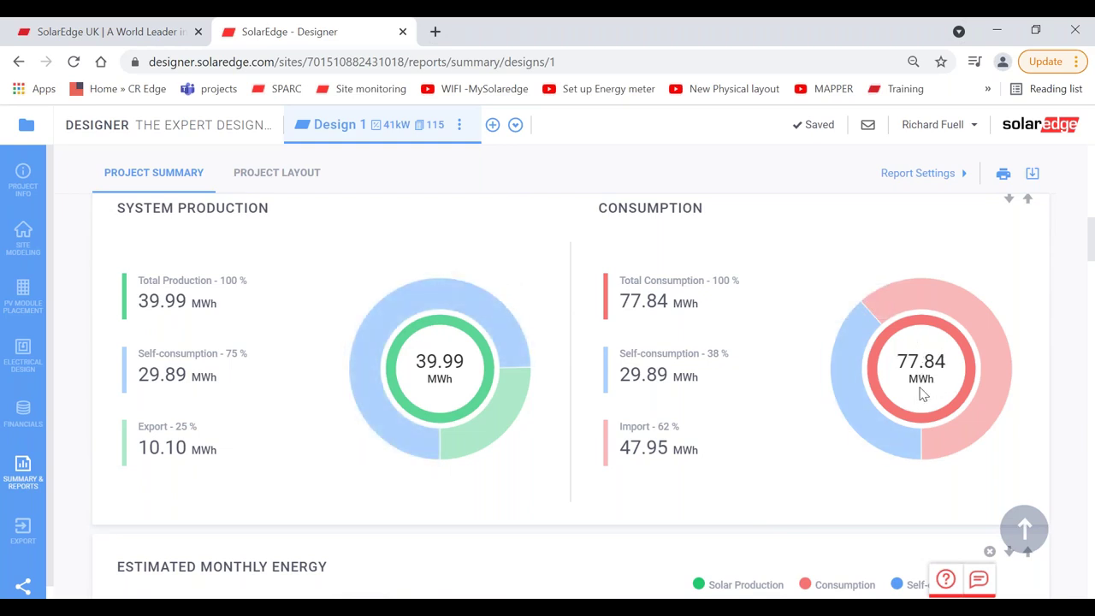
pyautogui.moveTo(848, 350)
# Step: Scroll down to the Financial Overview showing £50,131 profit, 12.08% IRR and 8.2-year payback
pyautogui.scroll(-3, 1037, 428)
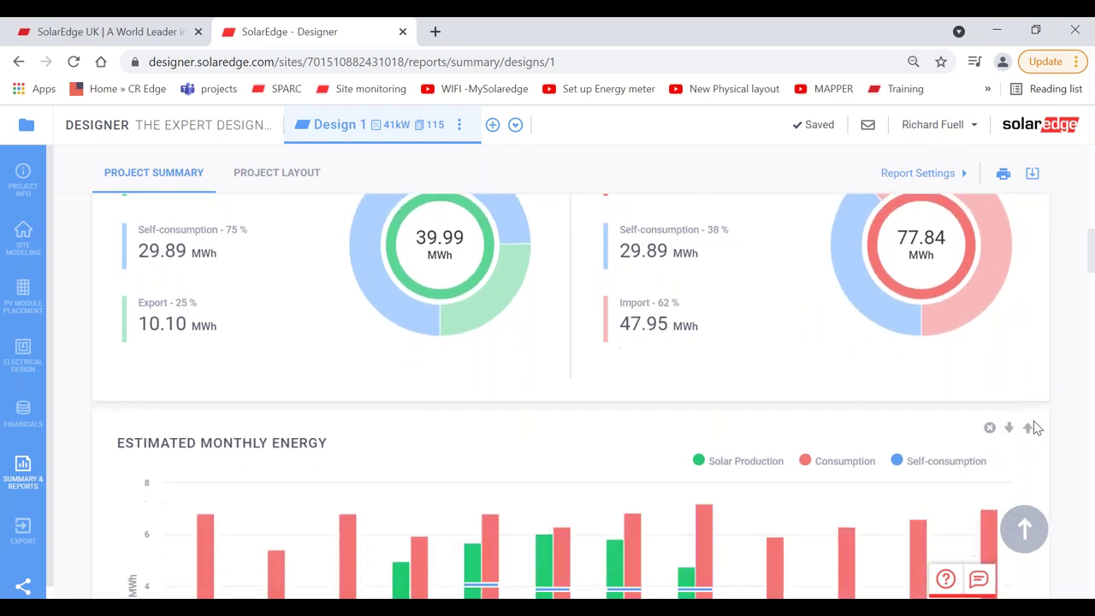
pyautogui.scroll(-4, 1036, 428)
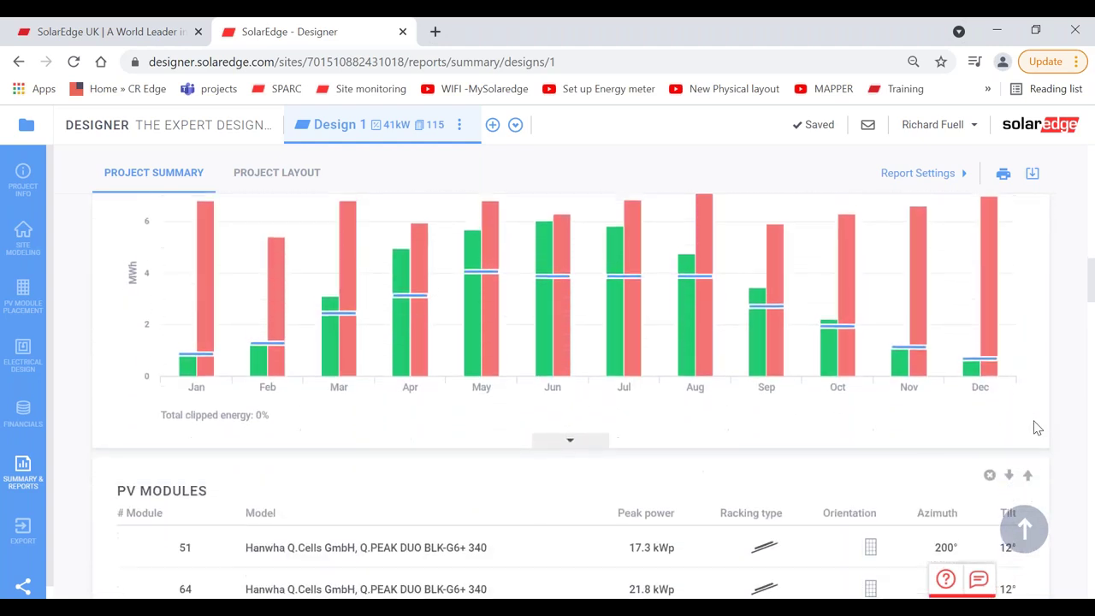
pyautogui.scroll(-3, 1036, 428)
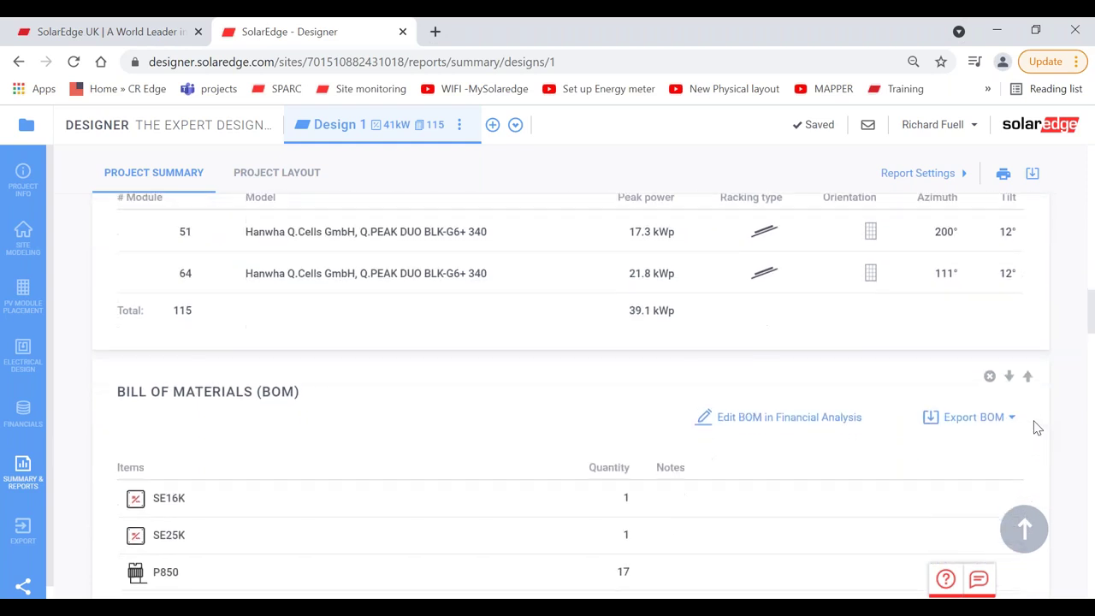
pyautogui.scroll(-3, 1036, 427)
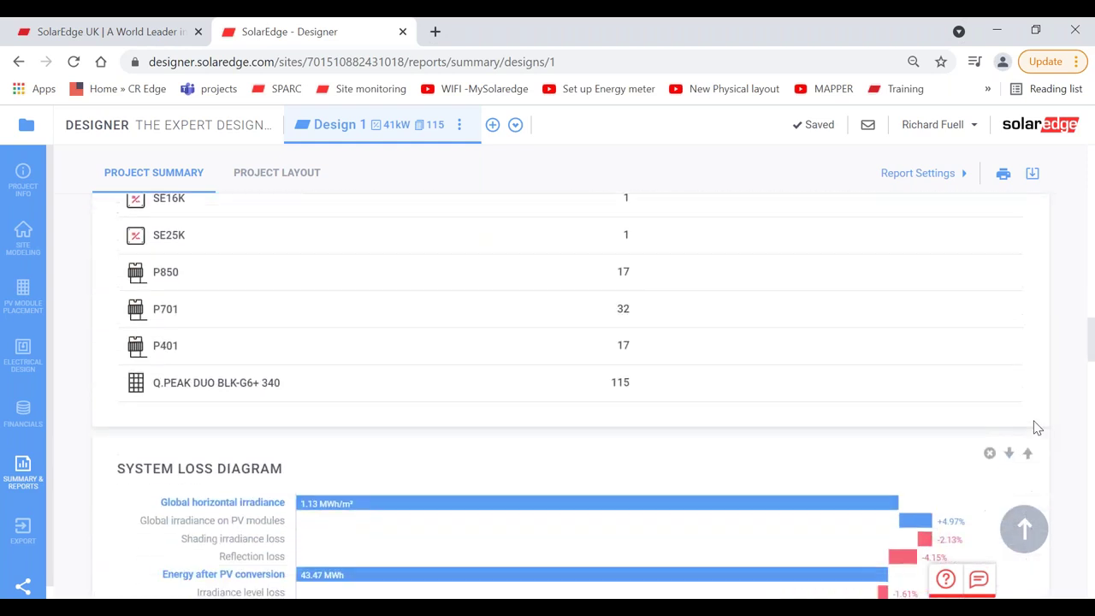
pyautogui.scroll(-3, 1037, 428)
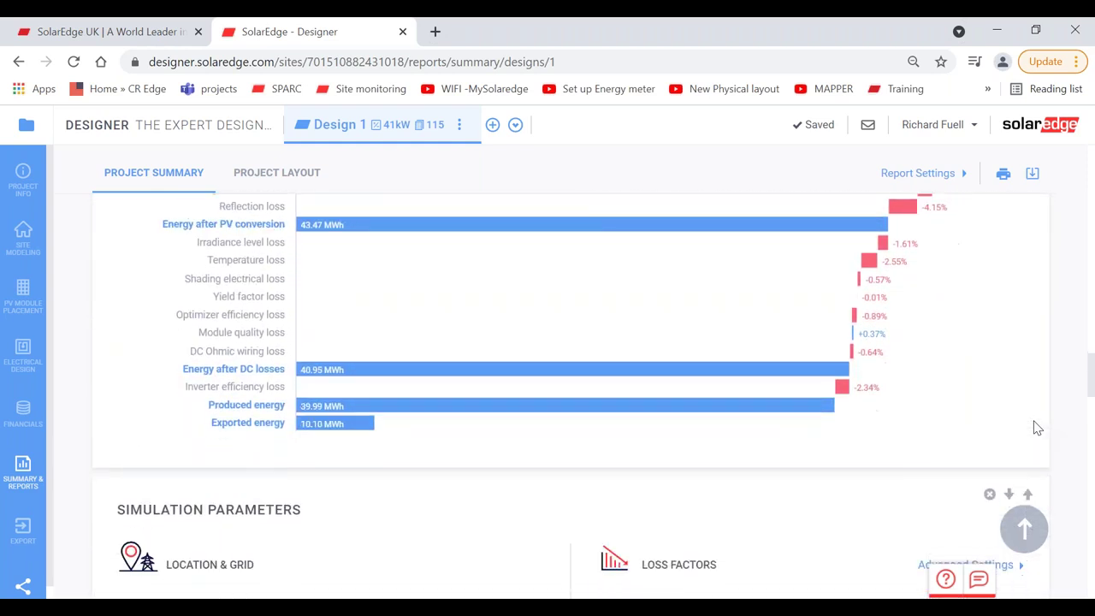
pyautogui.scroll(-3, 570, 396)
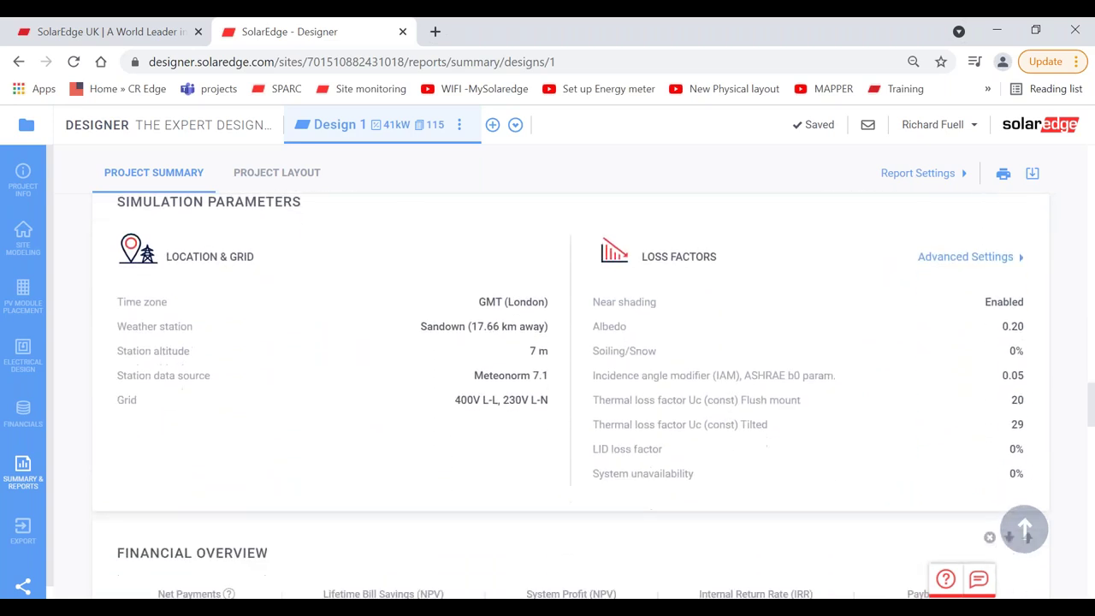
pyautogui.scroll(-2, 571, 396)
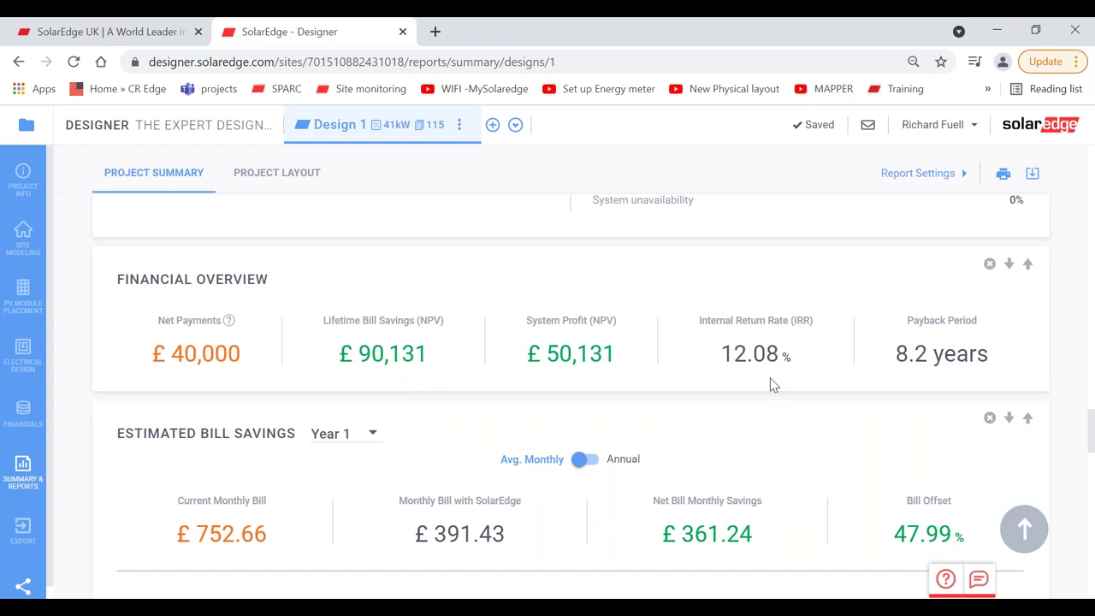
pyautogui.scroll(-1, 773, 385)
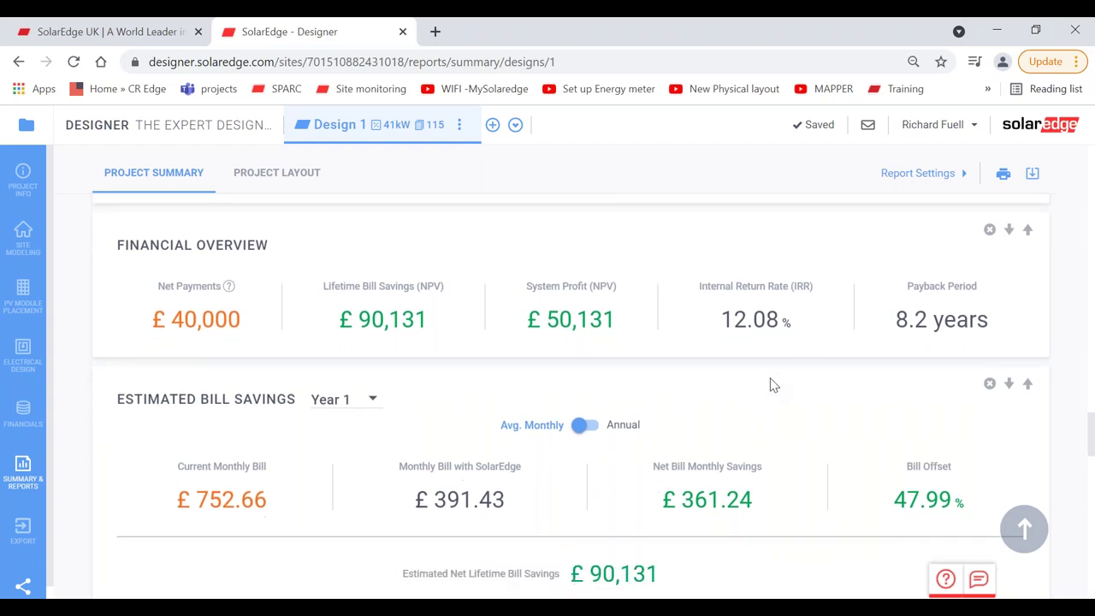
pyautogui.scroll(-3, 773, 385)
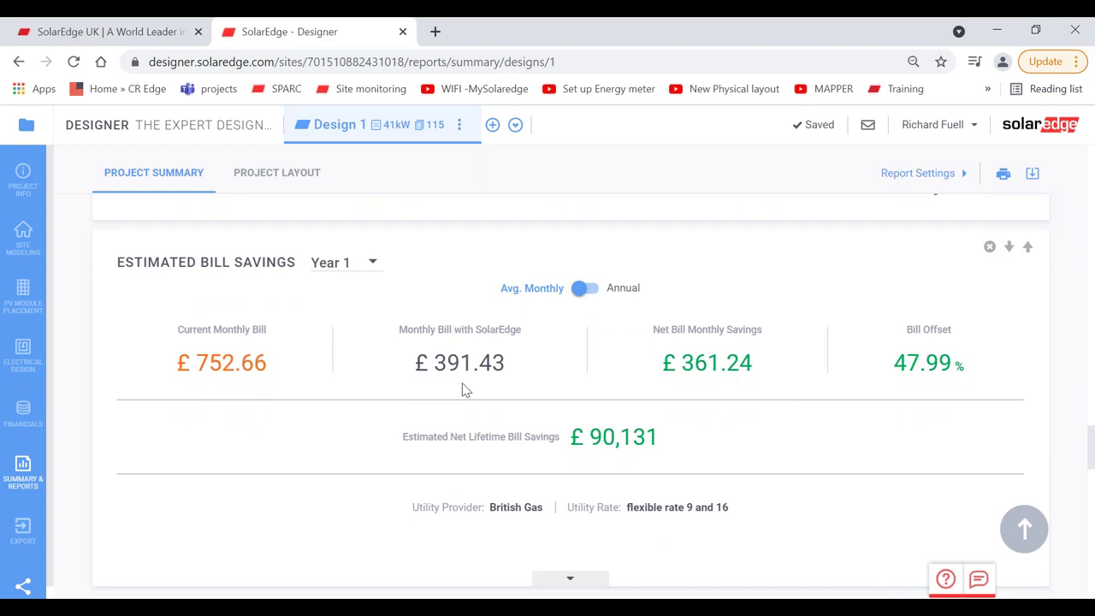
pyautogui.scroll(-3, 911, 392)
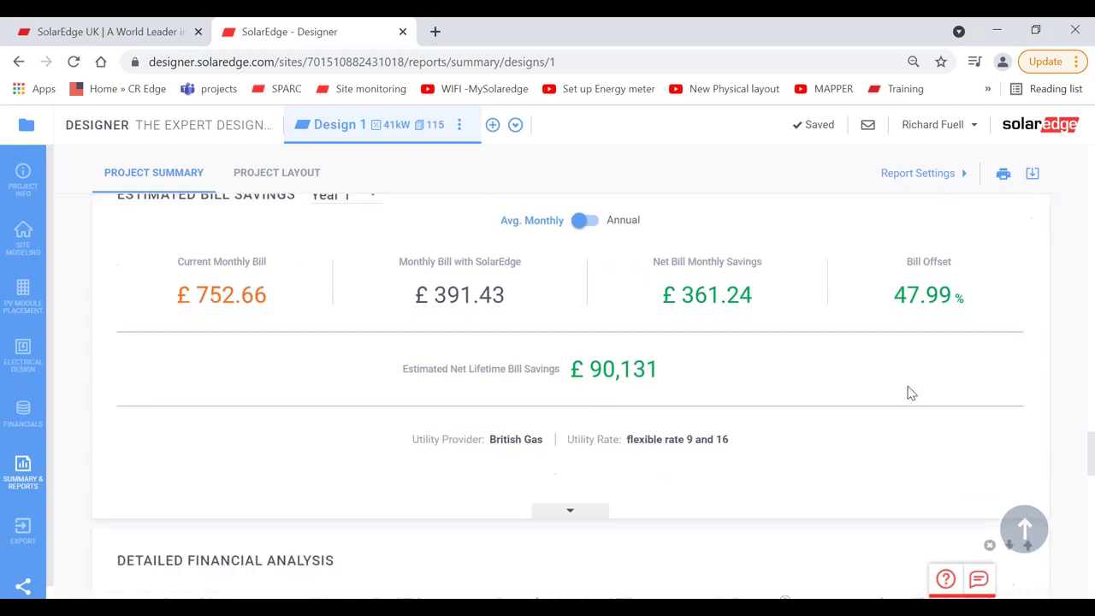
pyautogui.scroll(-2, 911, 392)
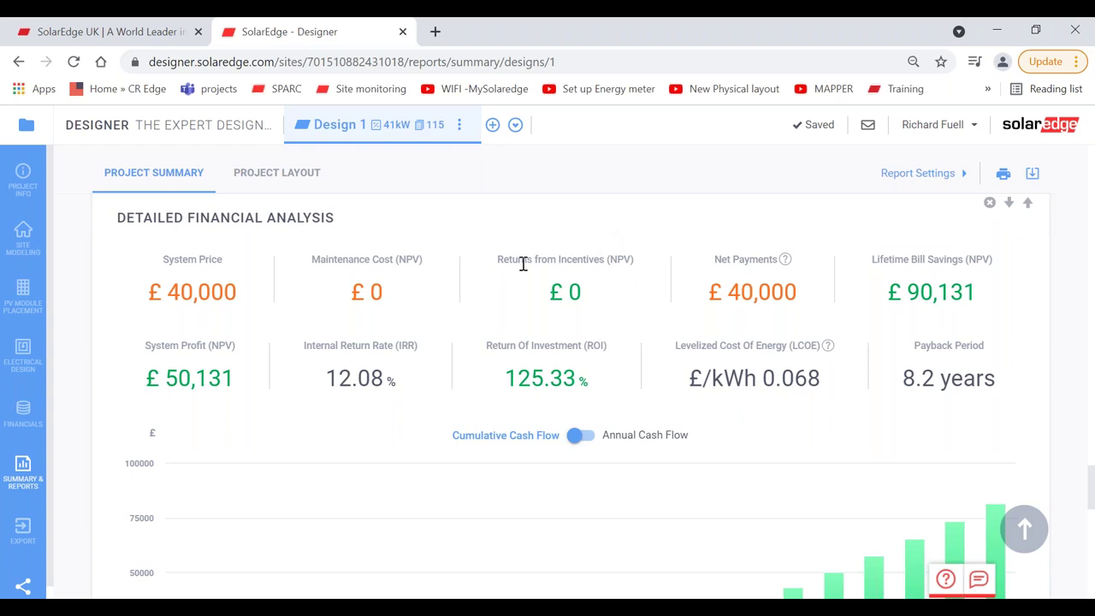
pyautogui.scroll(-3, 523, 263)
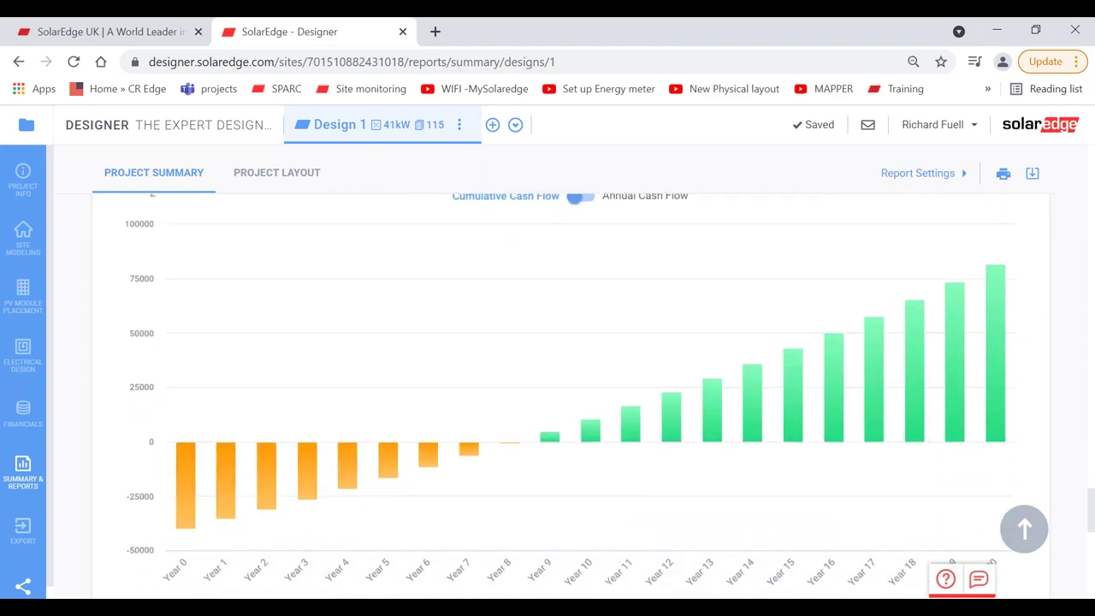
pyautogui.scroll(-1, 523, 263)
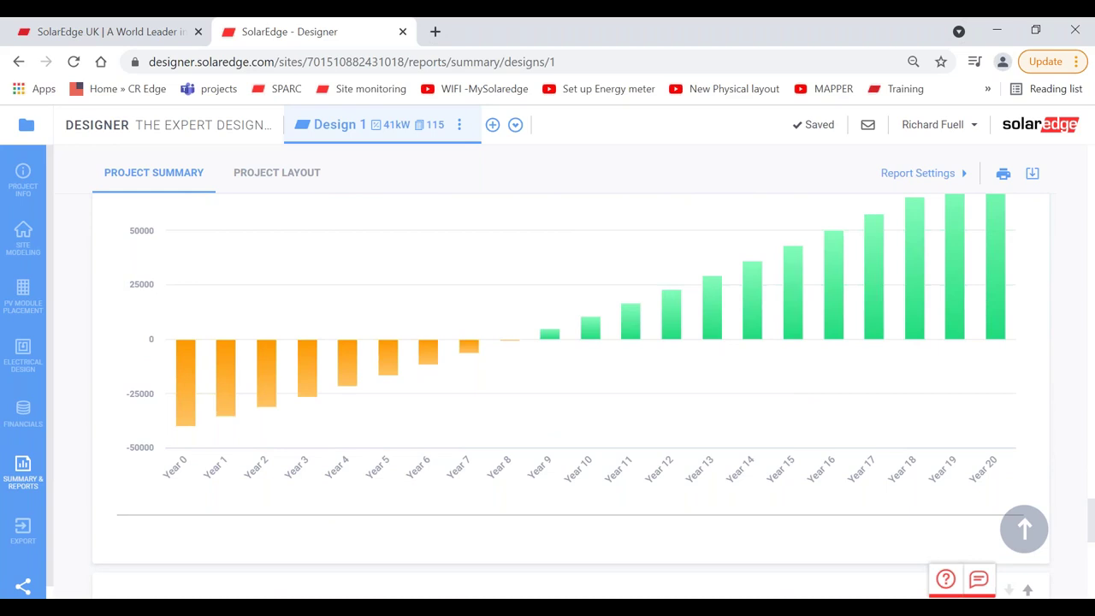
pyautogui.scroll(-3, 570, 396)
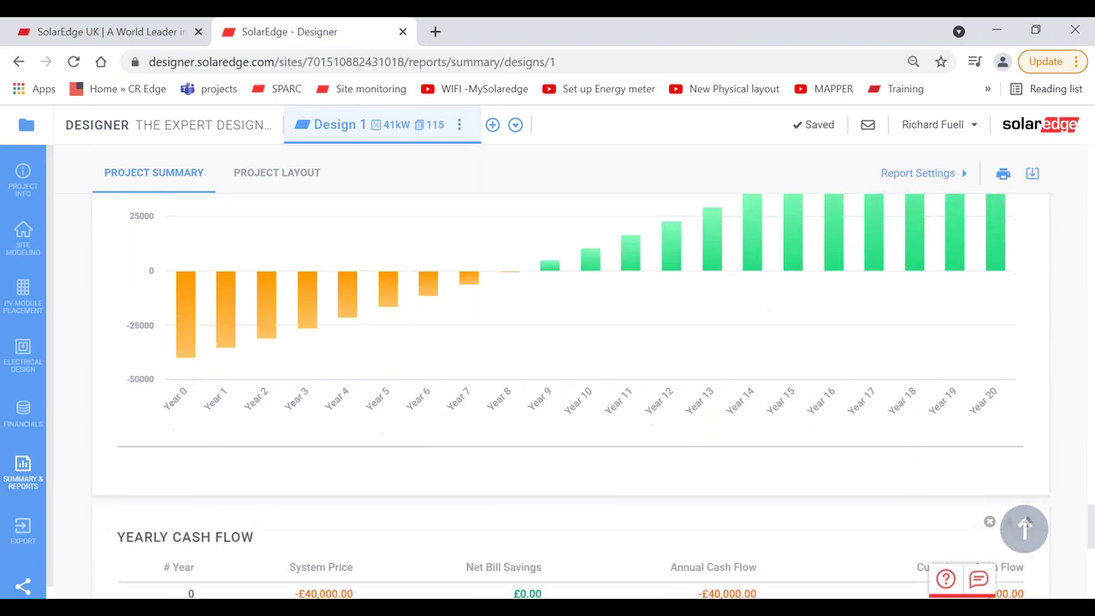
pyautogui.scroll(-1, 571, 396)
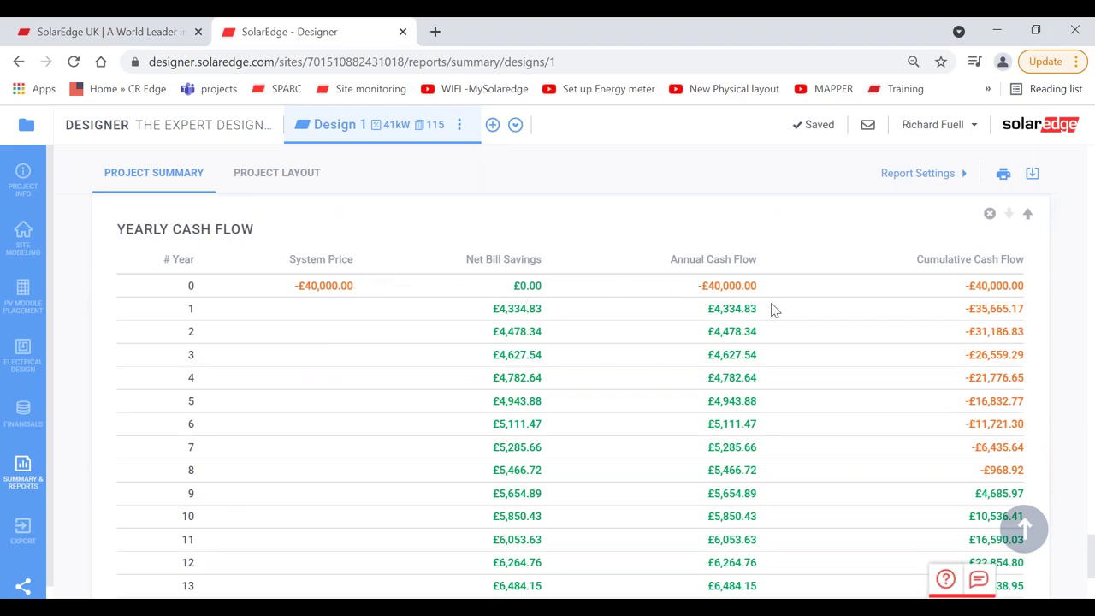
pyautogui.scroll(-2, 772, 309)
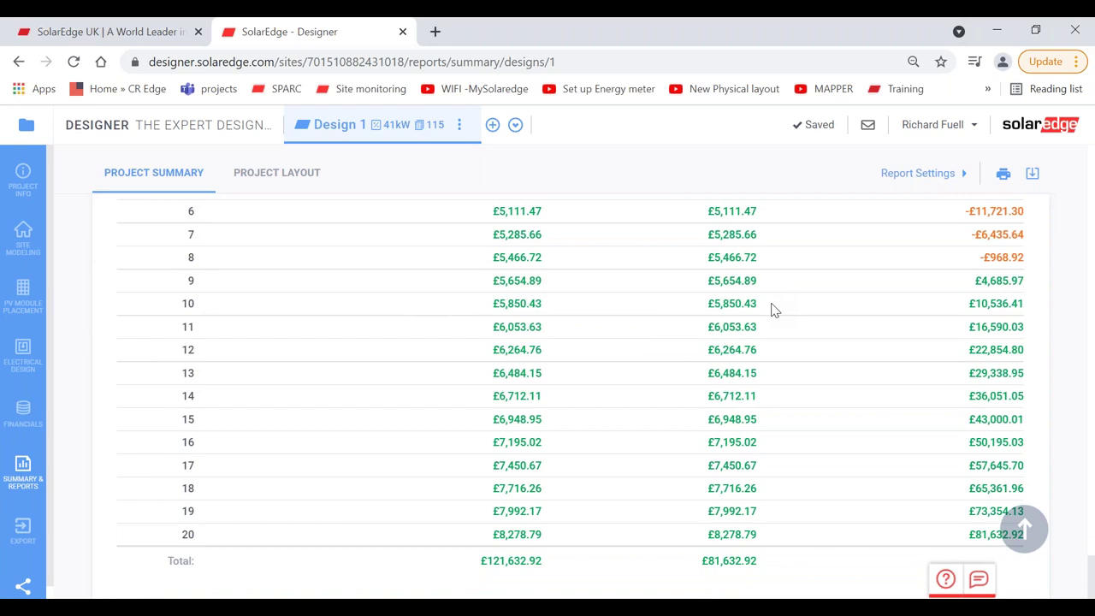
pyautogui.scroll(2, 772, 310)
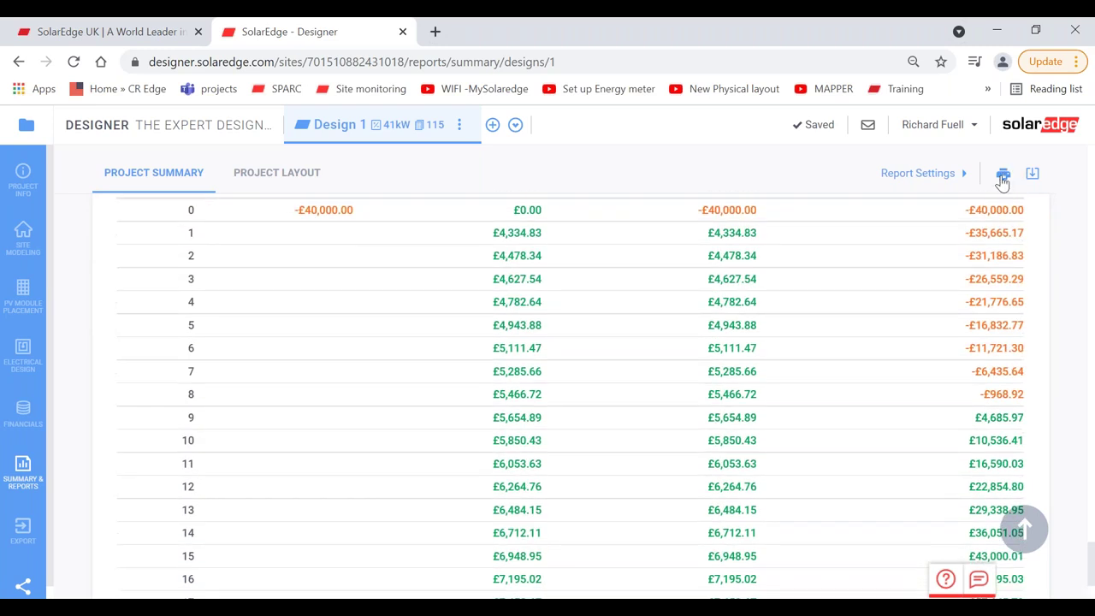
pyautogui.scroll(4, 960, 340)
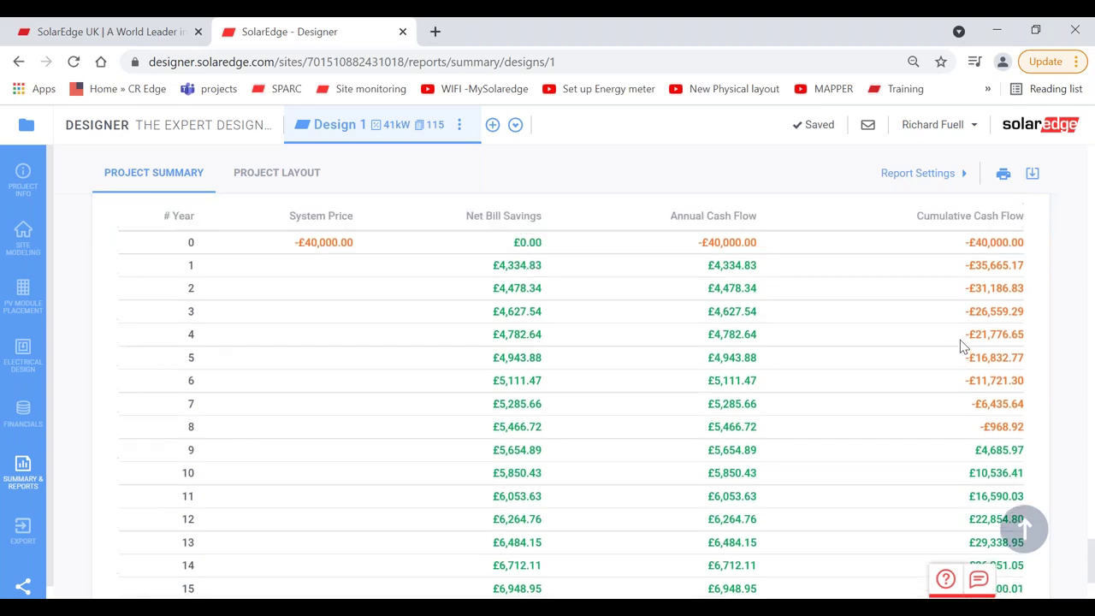
pyautogui.scroll(3, 959, 339)
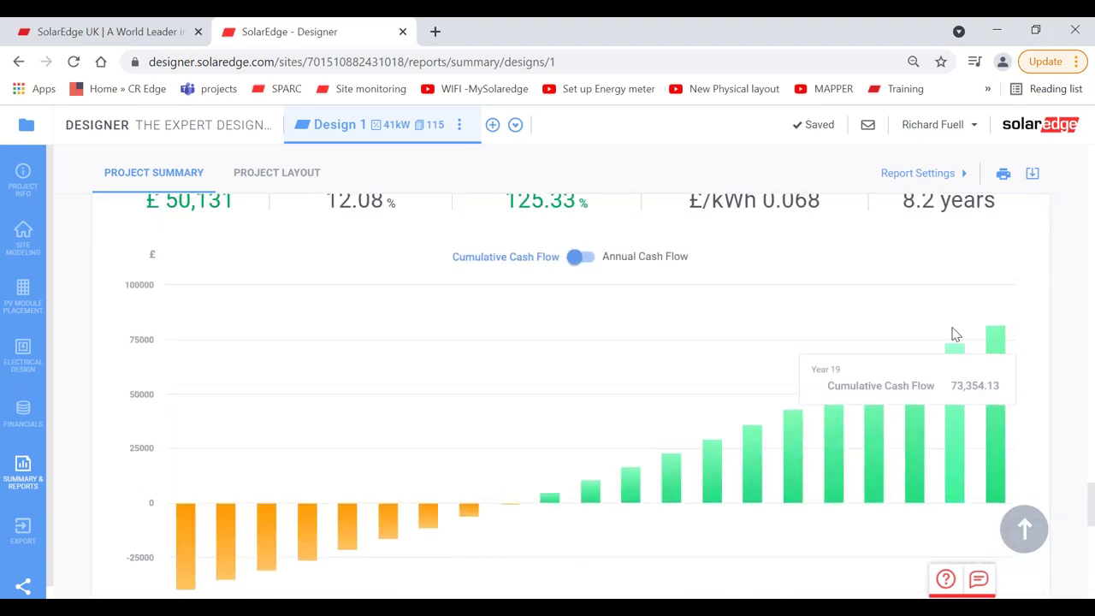
pyautogui.scroll(1, 1009, 308)
pyautogui.scroll(4, 1009, 308)
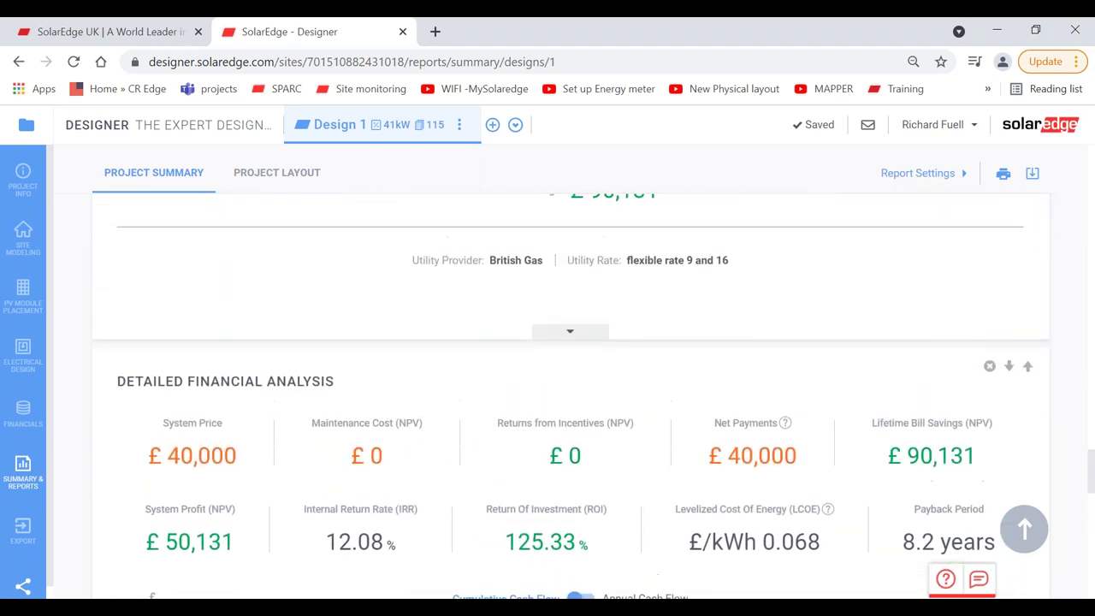
pyautogui.scroll(-1, 415, 329)
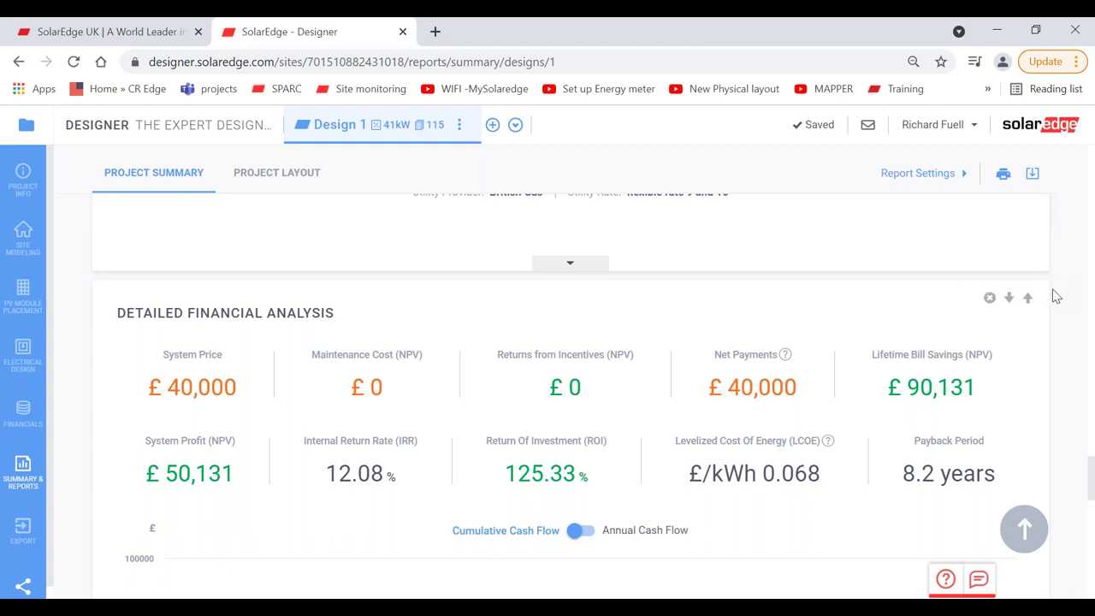
pyautogui.scroll(4, 1051, 295)
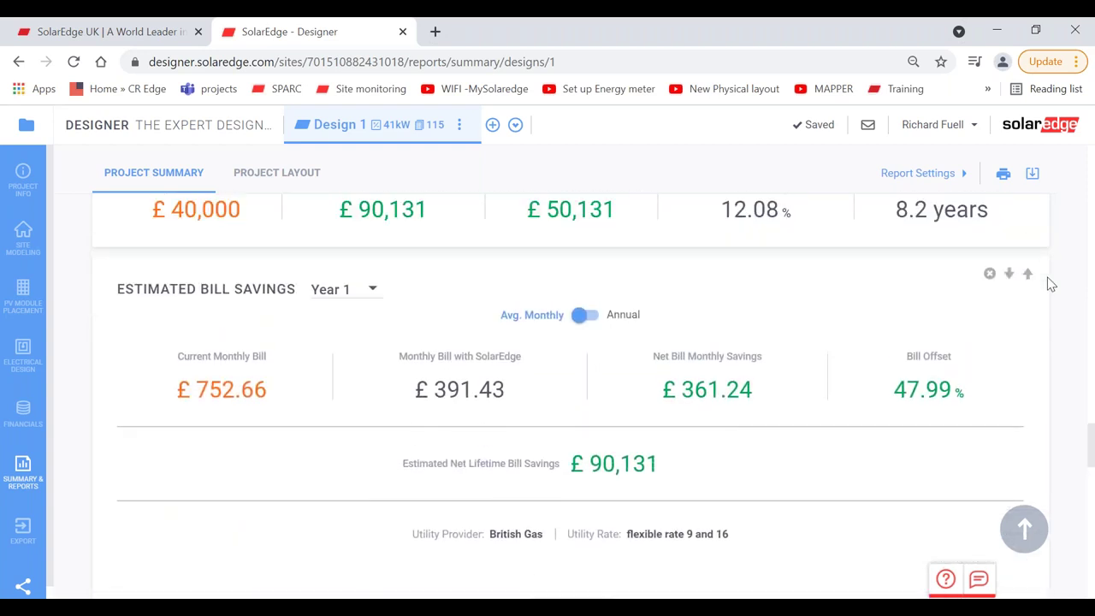
pyautogui.scroll(1, 1051, 282)
pyautogui.scroll(2, 1050, 284)
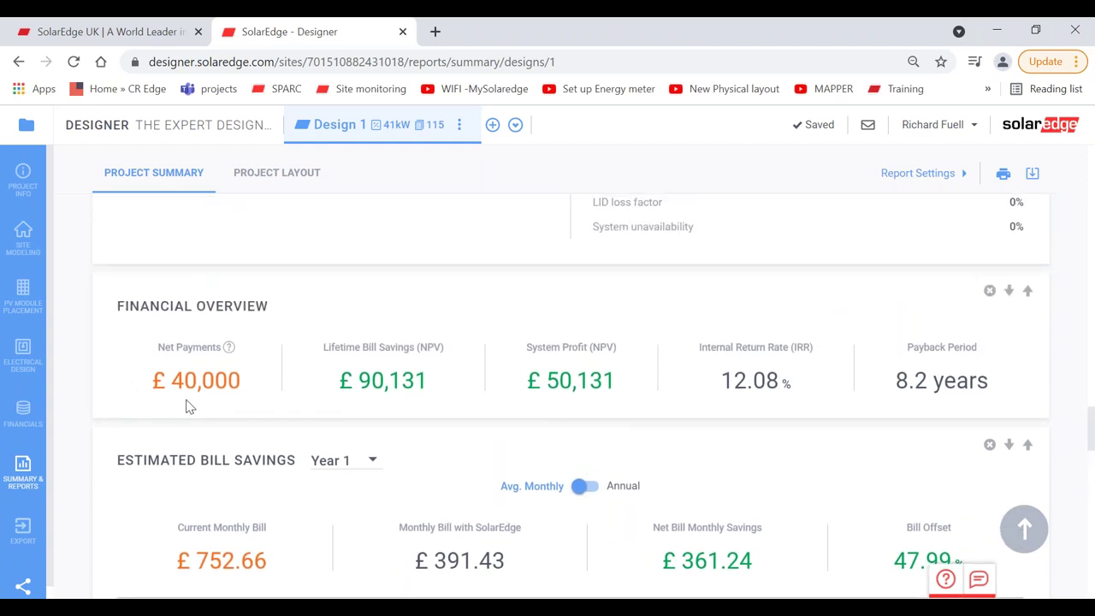
# Step: Move the Financial Overview section up to the top of the summary report
pyautogui.click(1027, 292)
pyautogui.click(1027, 292)
pyautogui.click(1028, 292)
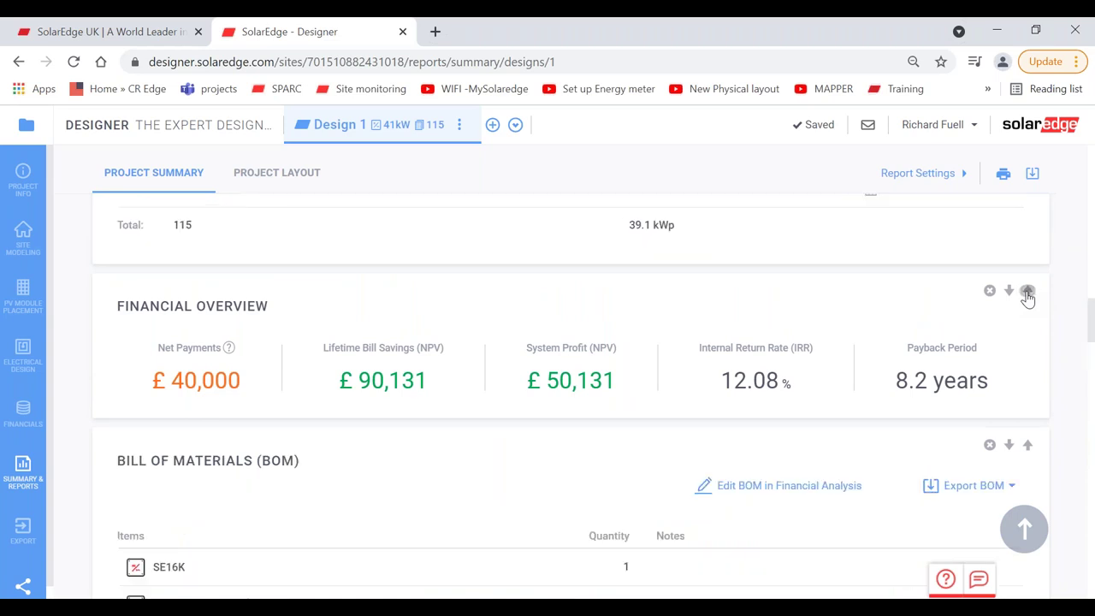
pyautogui.click(1027, 291)
pyautogui.click(1027, 292)
pyautogui.click(1027, 291)
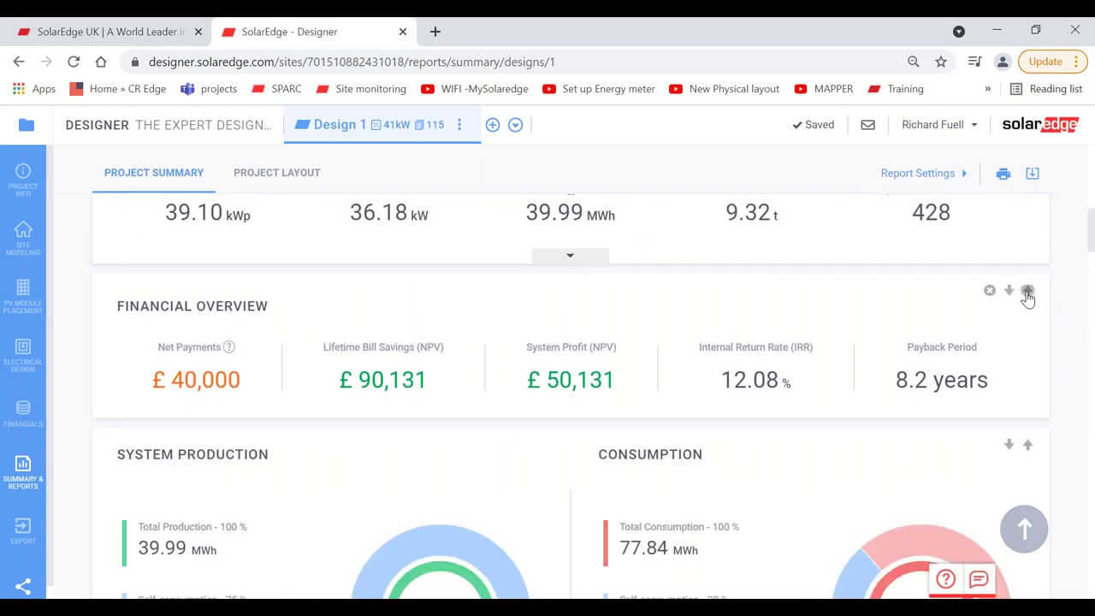
pyautogui.click(1027, 292)
pyautogui.click(1027, 290)
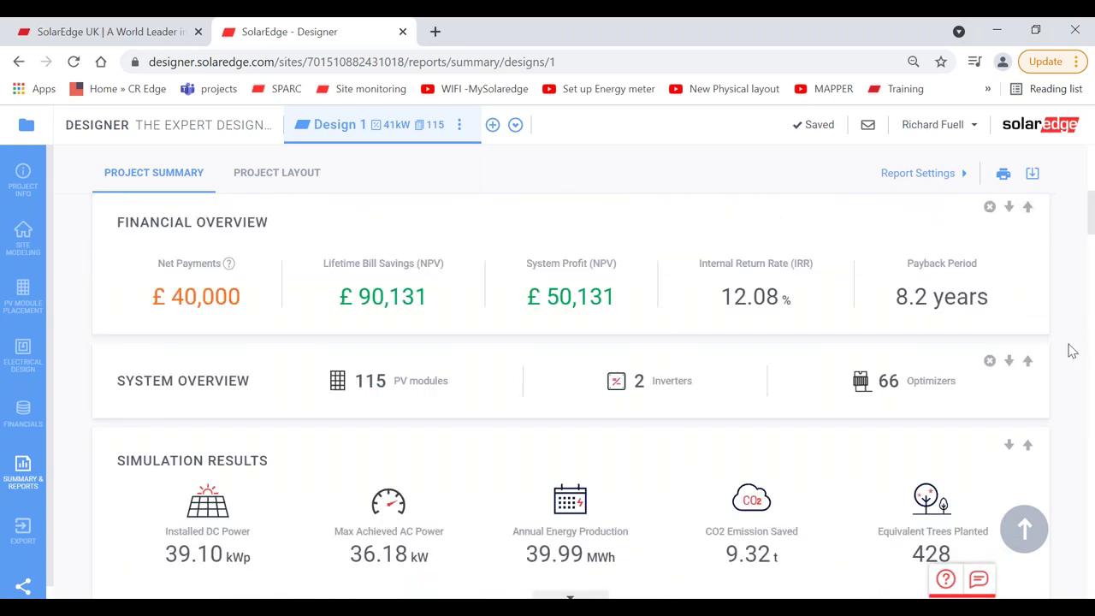
pyautogui.scroll(4, 1073, 351)
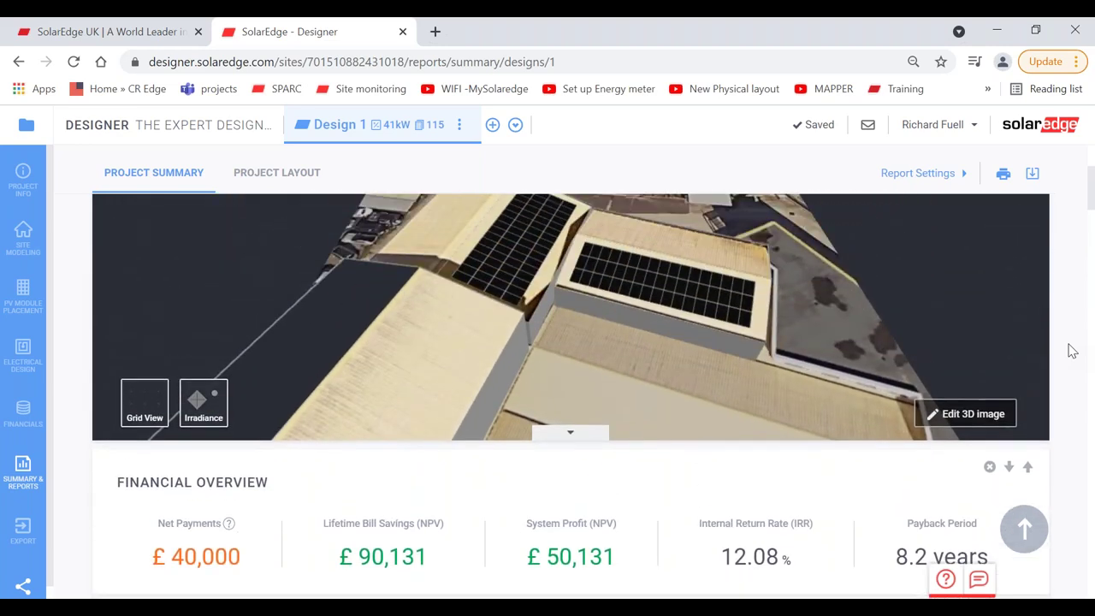
pyautogui.scroll(-2, 1072, 351)
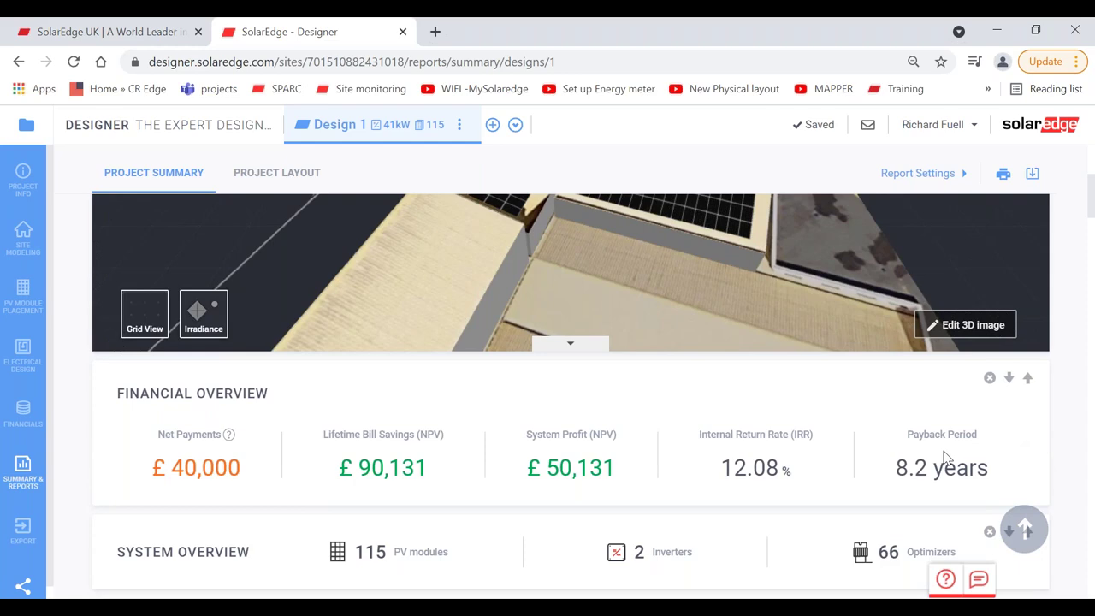
pyautogui.scroll(-20, 944, 456)
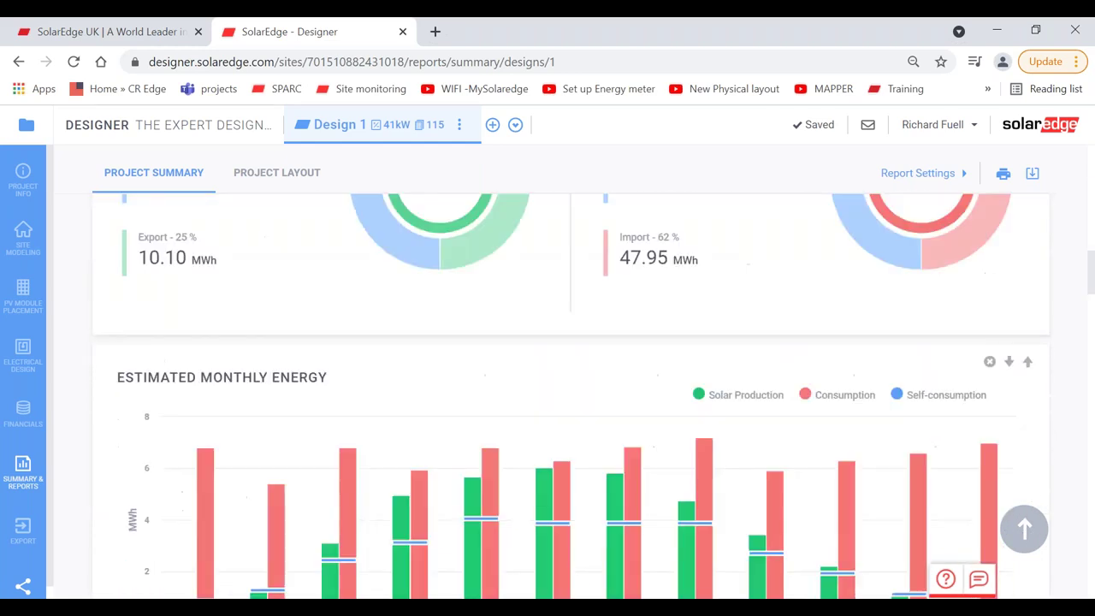
pyautogui.scroll(-9, 570, 394)
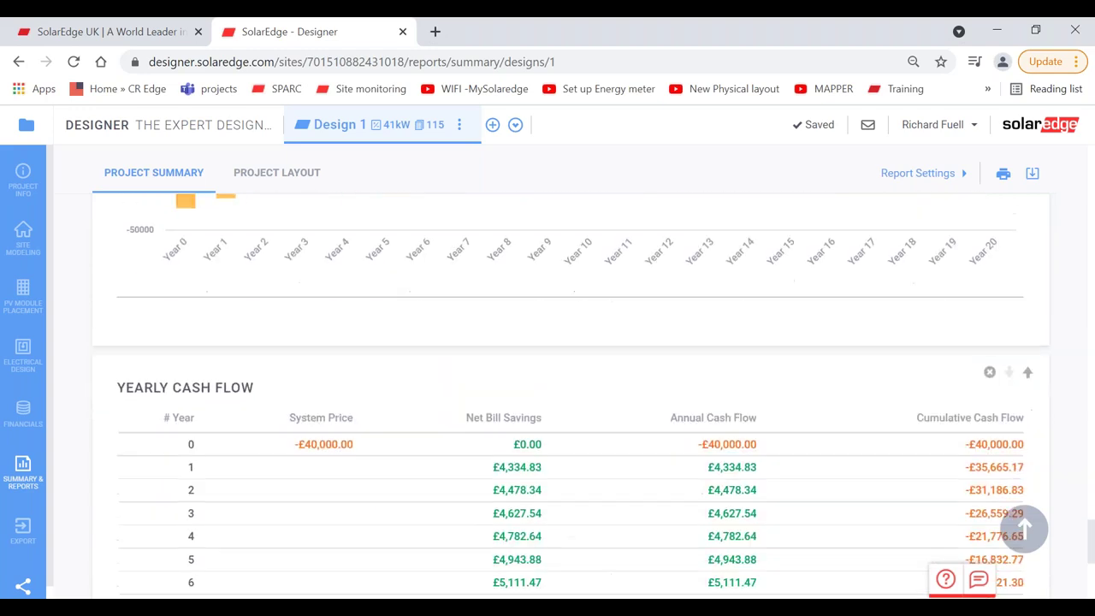
pyautogui.scroll(5, 570, 393)
pyautogui.scroll(3, 1087, 256)
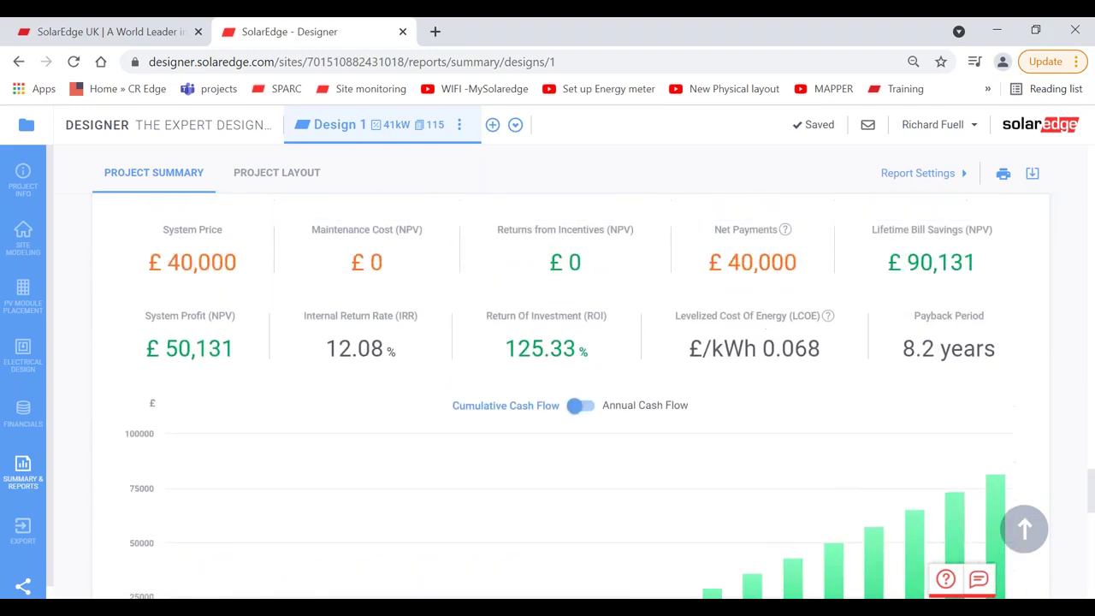
# Step: Move Detailed Financial Analysis up one place in the report
pyautogui.click(1027, 281)
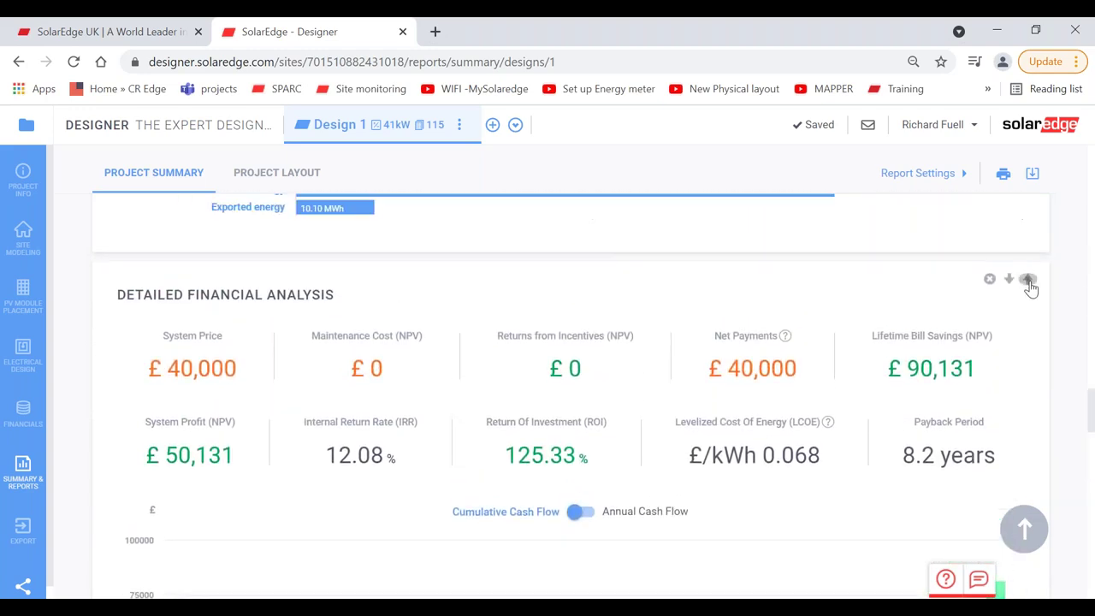
pyautogui.scroll(-1, 1030, 289)
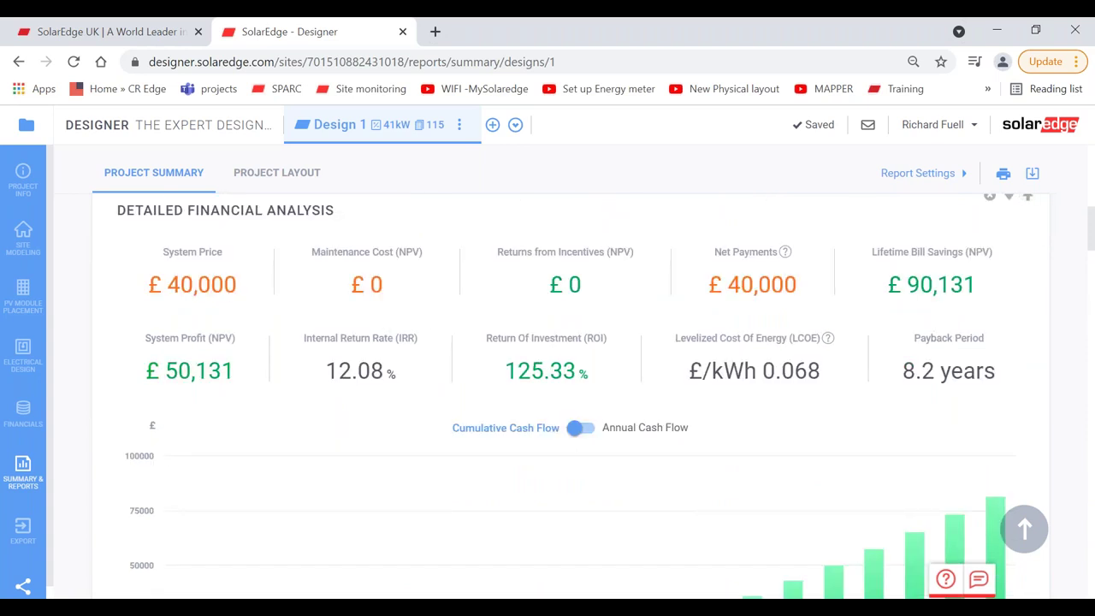
pyautogui.scroll(3, 594, 396)
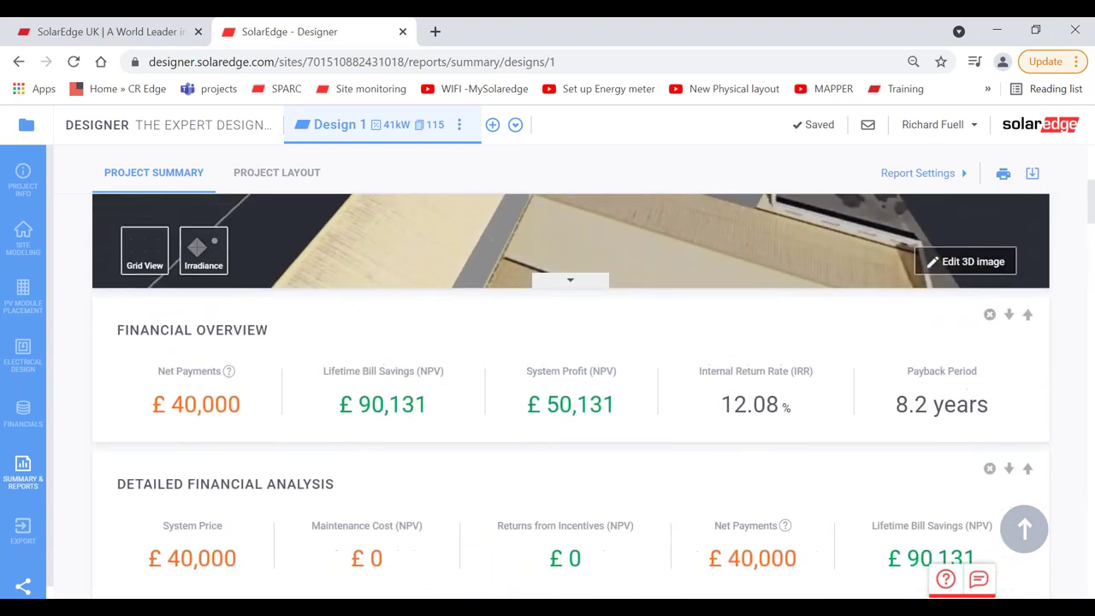
pyautogui.scroll(-1, 210, 270)
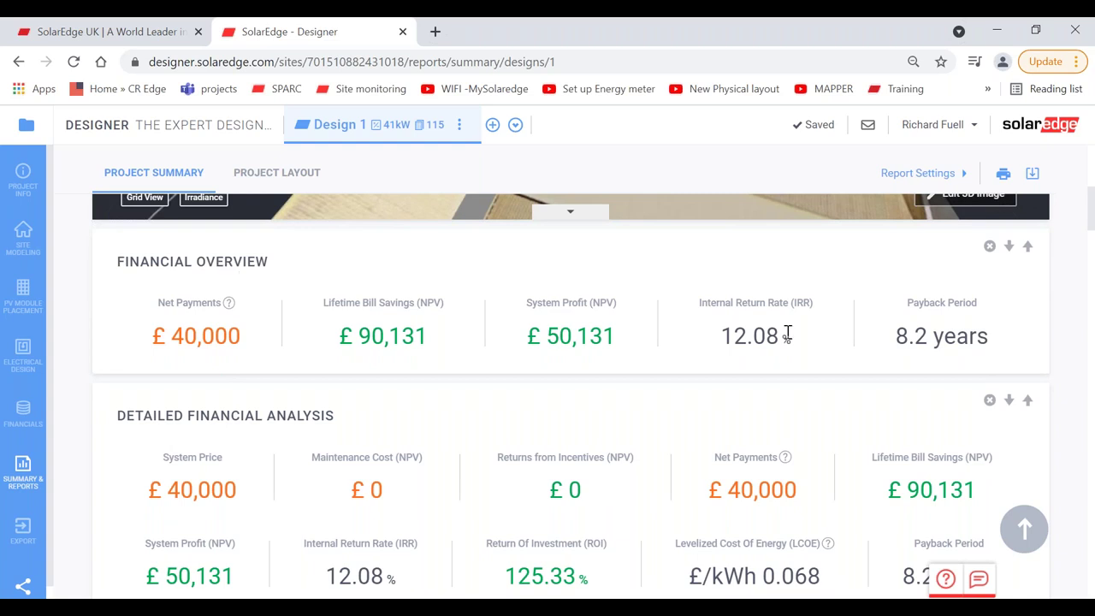
# Step: Delete the Financial Overview section from the report
pyautogui.click(989, 248)
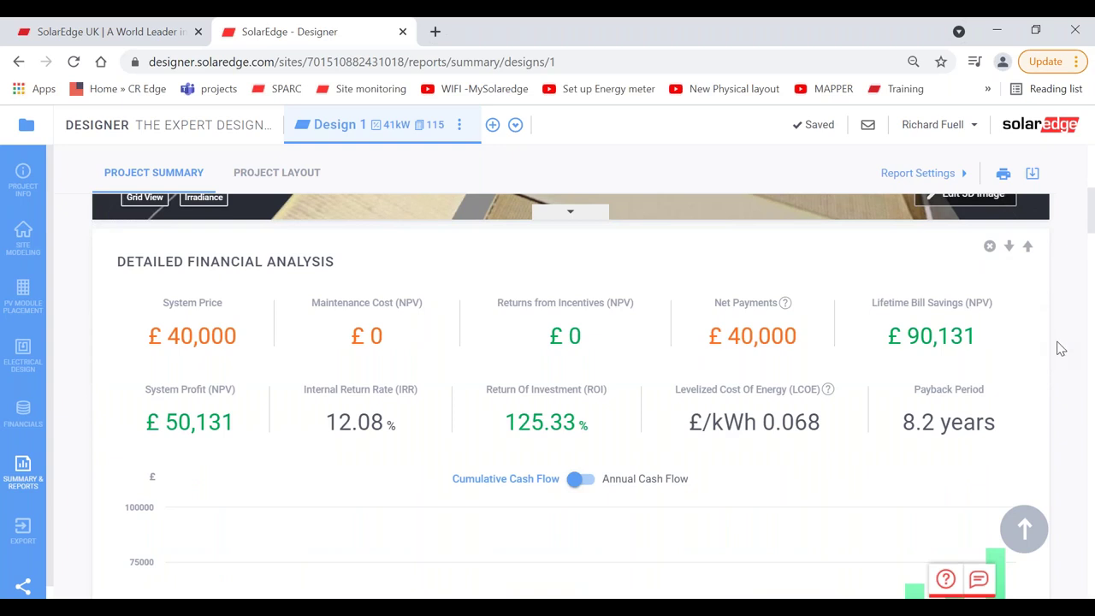
pyautogui.scroll(-1, 1061, 348)
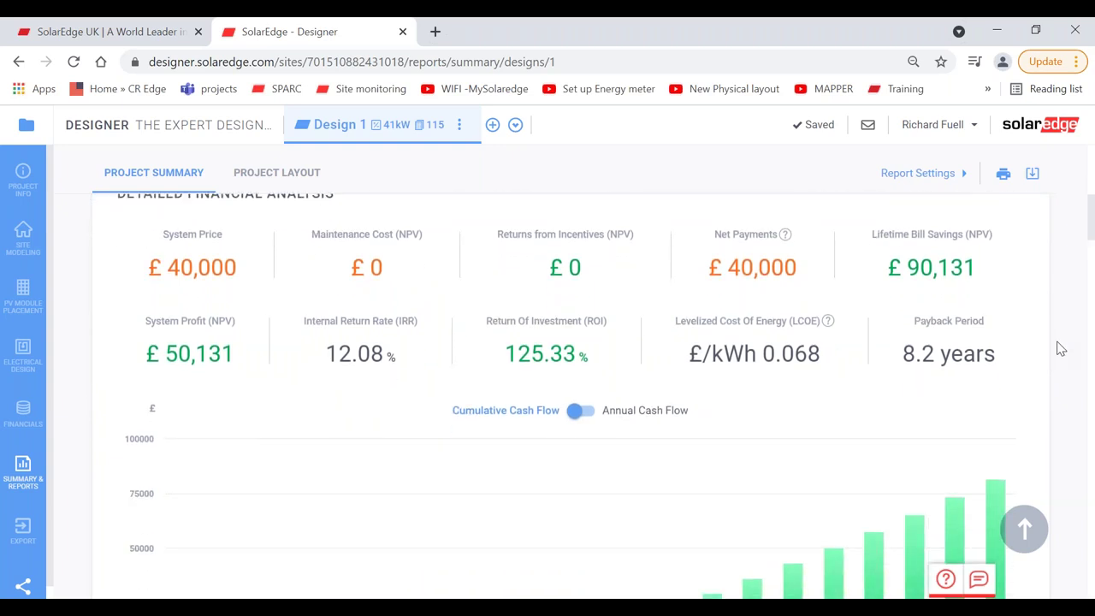
pyautogui.scroll(3, 1061, 348)
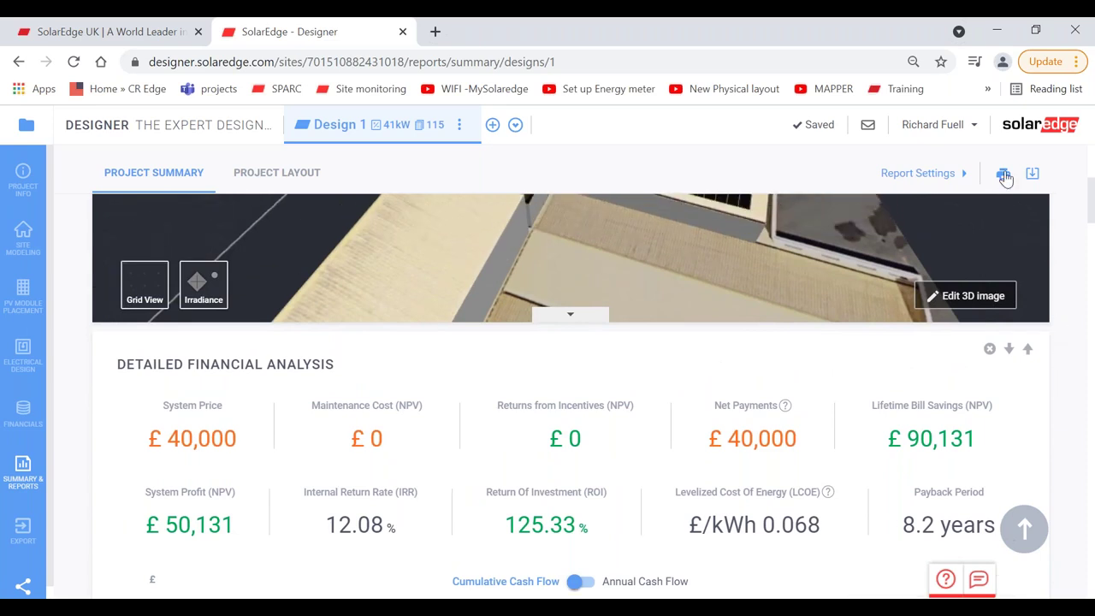
# Step: Print the customised summary report, review all 7 preview pages, and cancel without saving
pyautogui.click(1003, 174)
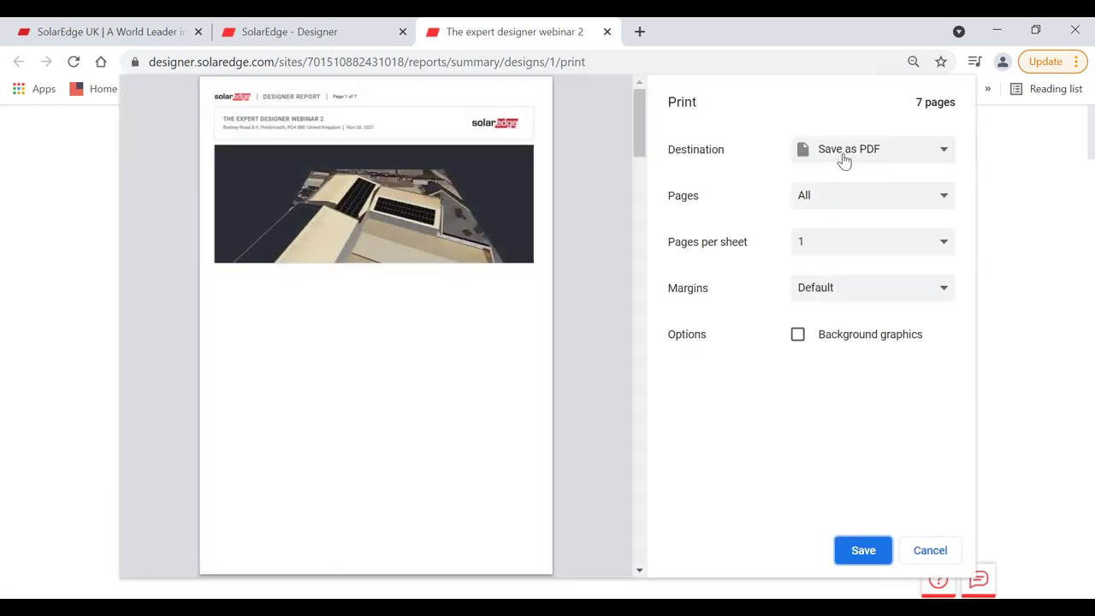
pyautogui.click(639, 570)
pyautogui.moveTo(638, 575); pyautogui.dragTo(639, 571)
pyautogui.moveTo(642, 171); pyautogui.dragTo(636, 141)
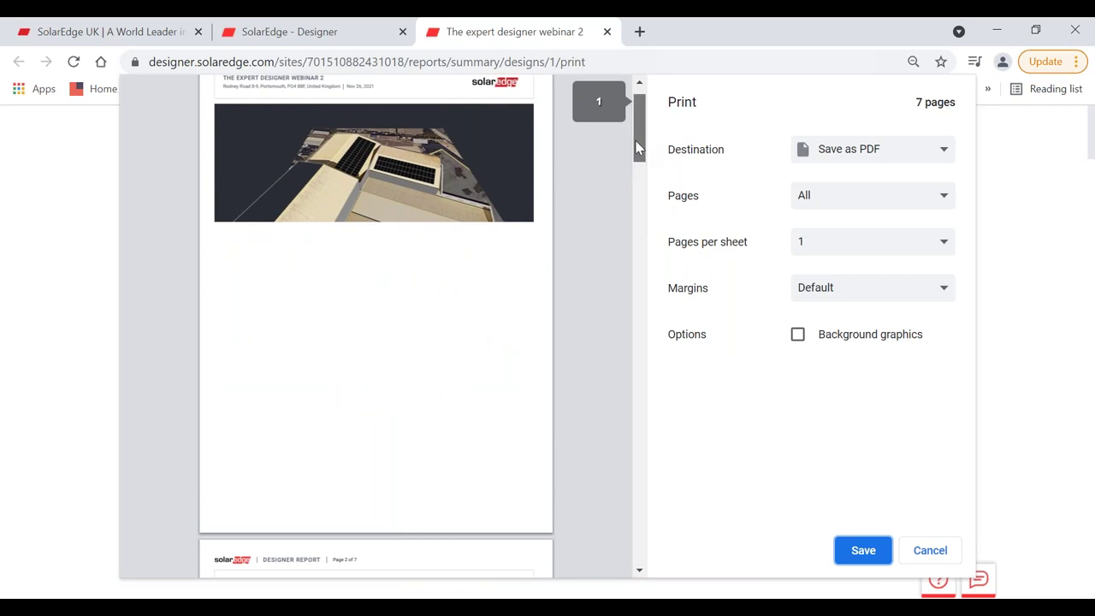
pyautogui.moveTo(637, 132); pyautogui.dragTo(657, 447)
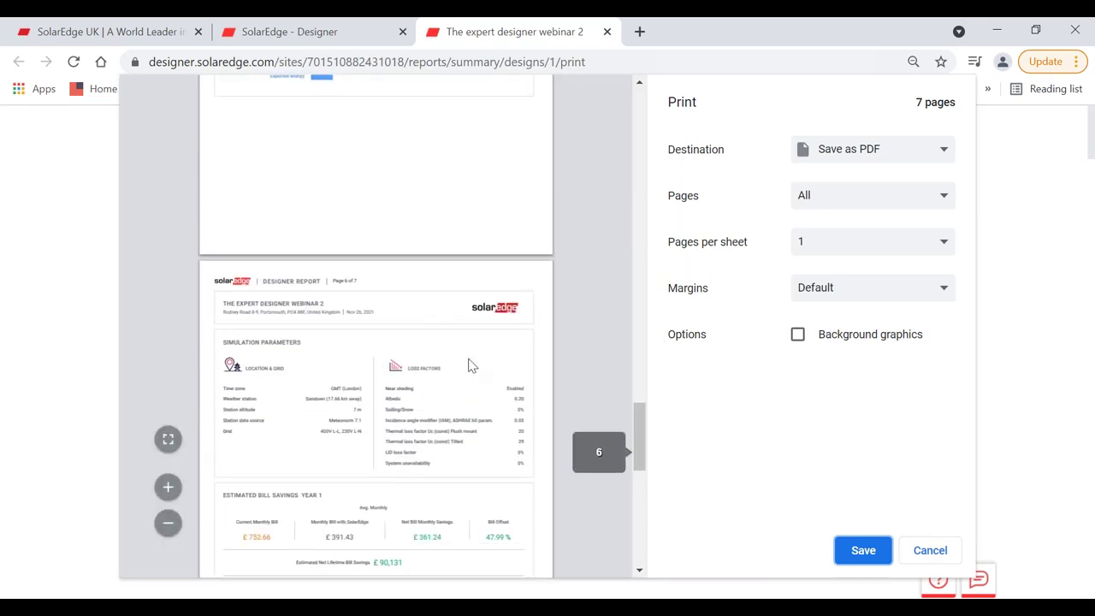
pyautogui.click(930, 550)
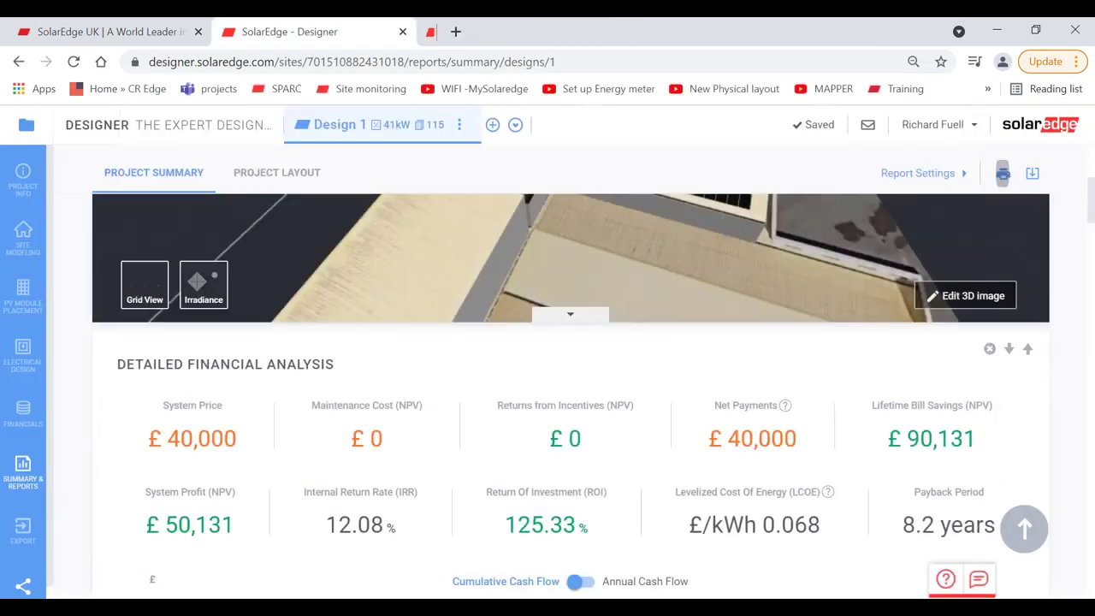
# Step: Delete the Simulation Parameters card from the summary report, then return to the top
pyautogui.scroll(-20, 1074, 397)
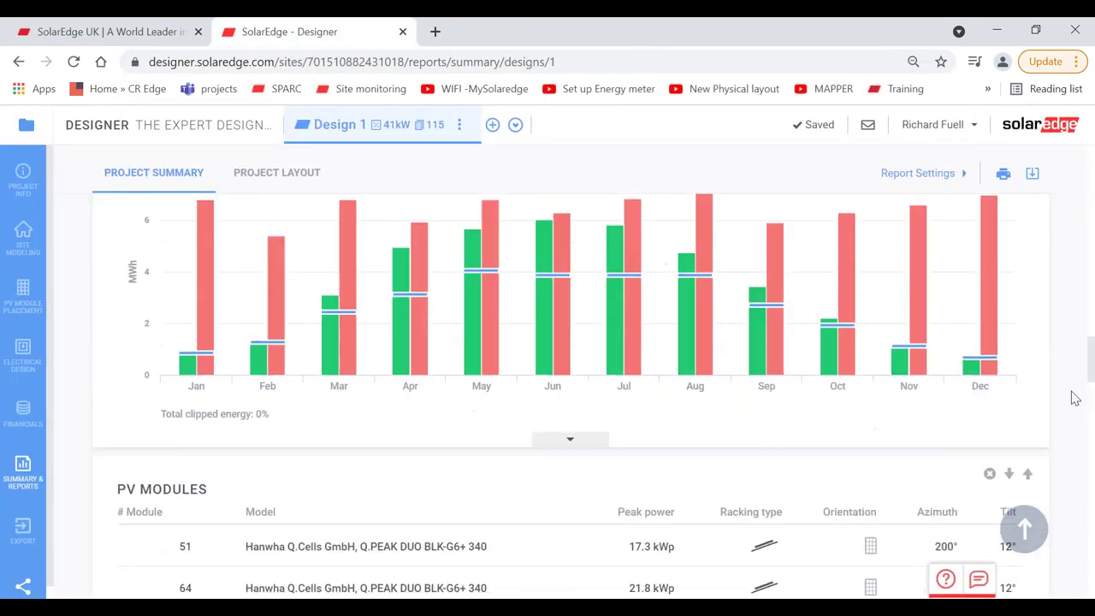
pyautogui.scroll(-5, 1074, 397)
pyautogui.scroll(5, 1072, 396)
pyautogui.scroll(-5, 1072, 397)
pyautogui.click(989, 268)
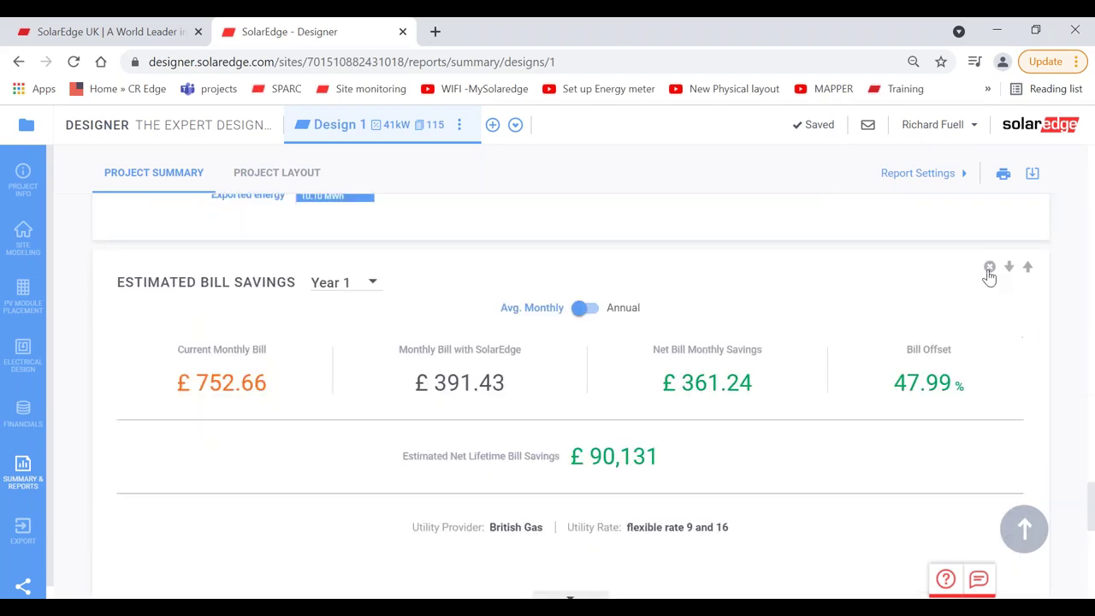
pyautogui.scroll(15, 1069, 380)
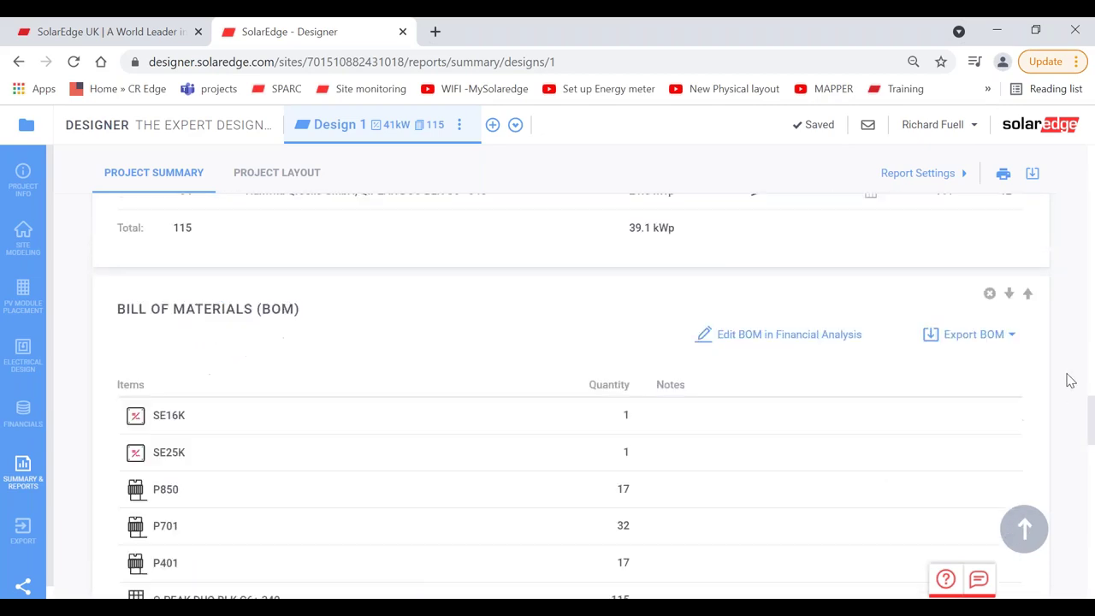
pyautogui.scroll(15, 1069, 380)
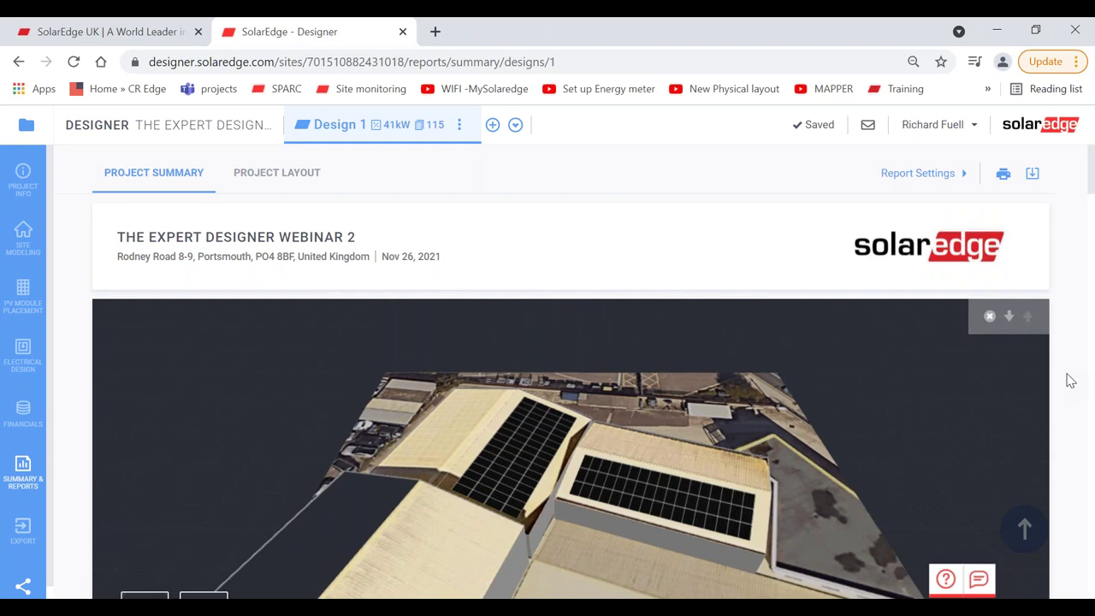
# Step: Tick Financial Overview in Report Settings and apply, restoring it above Detailed Financial Analysis
pyautogui.click(918, 173)
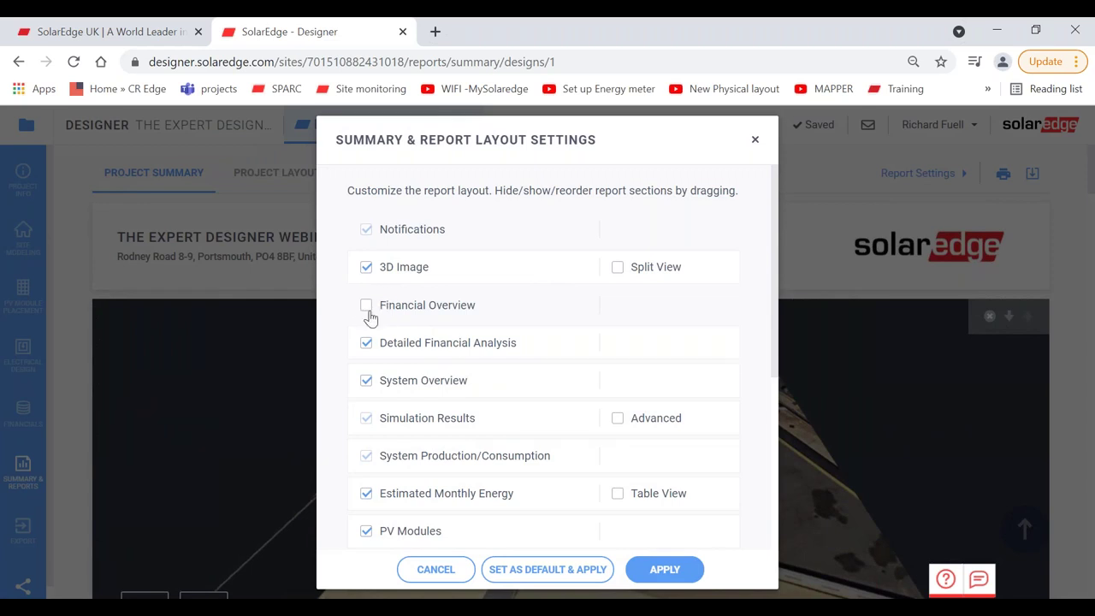
pyautogui.click(365, 307)
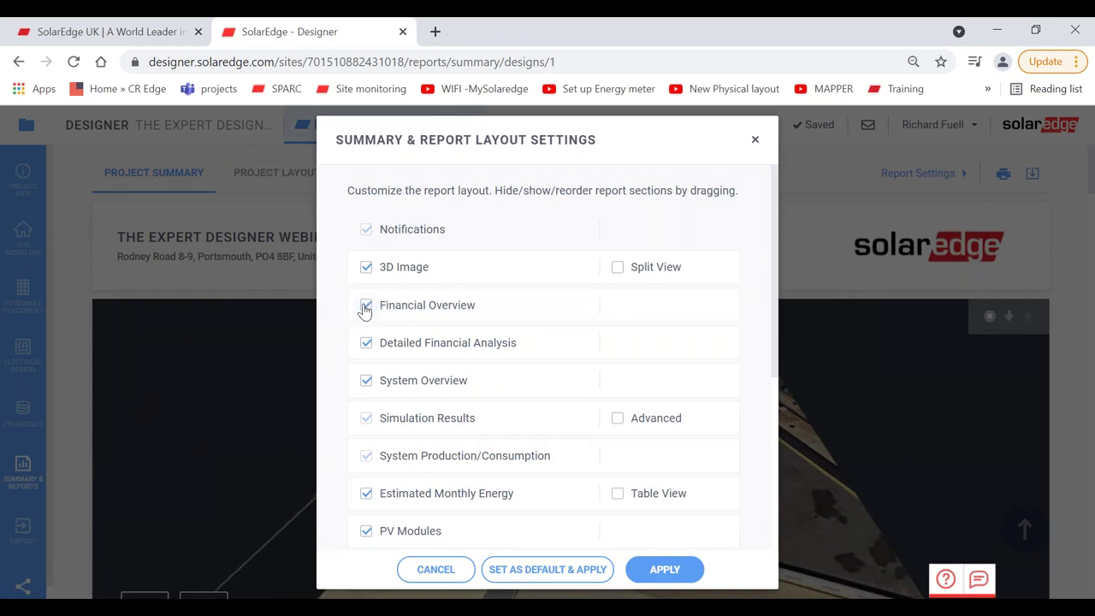
pyautogui.click(664, 566)
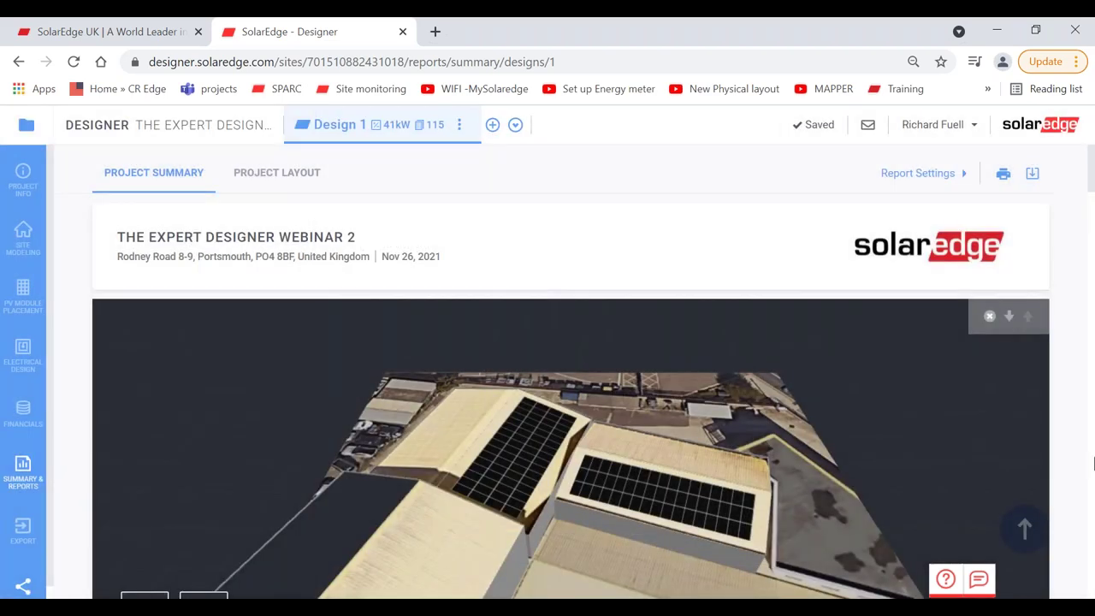
pyautogui.scroll(-6, 1068, 440)
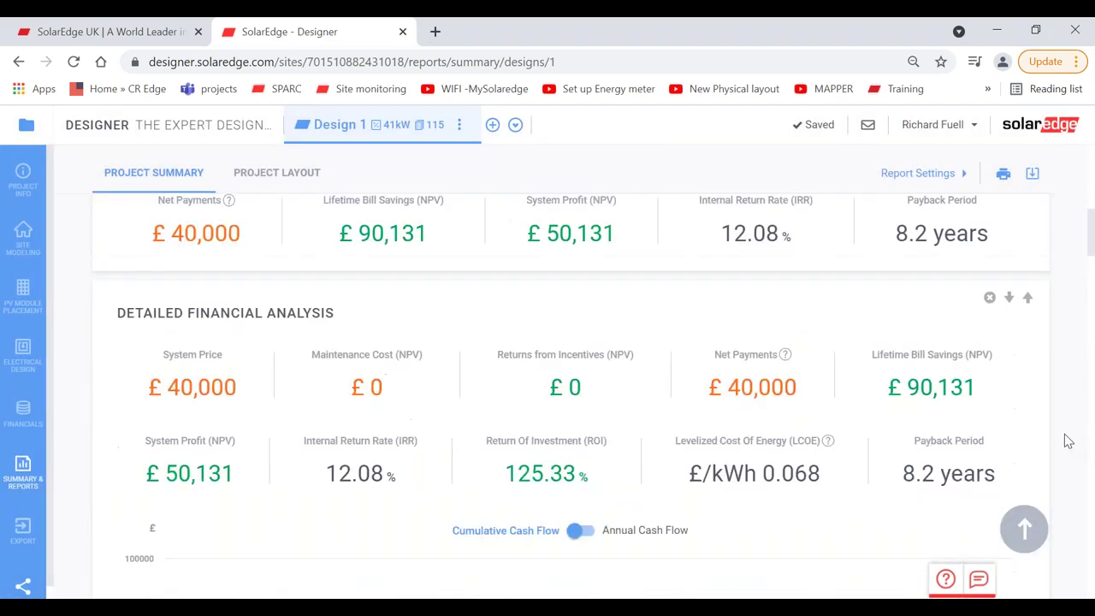
pyautogui.scroll(2, 1068, 440)
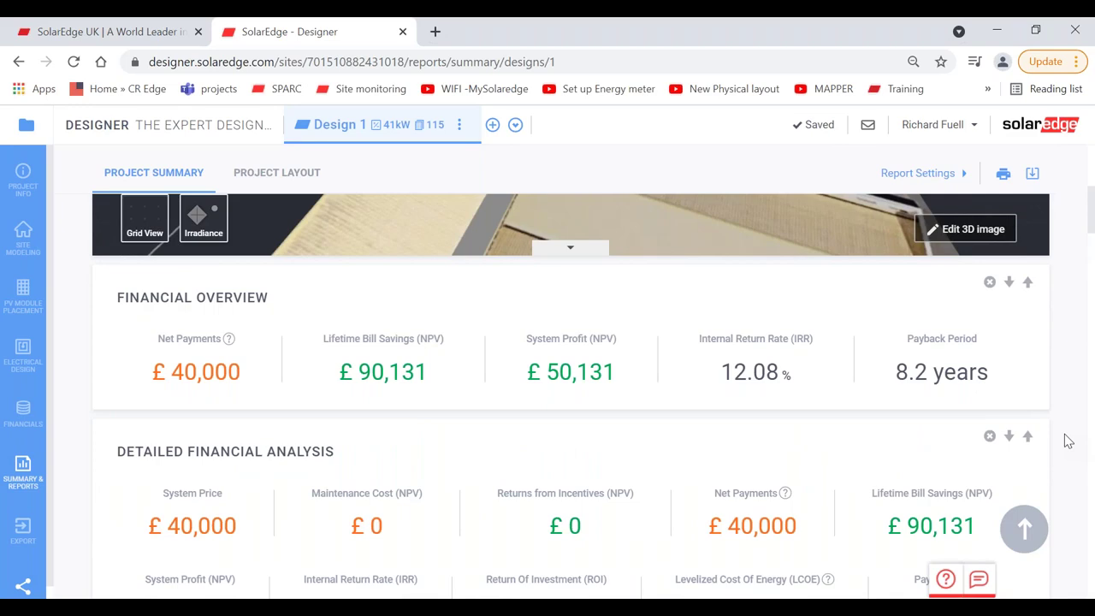
pyautogui.scroll(5, 1068, 440)
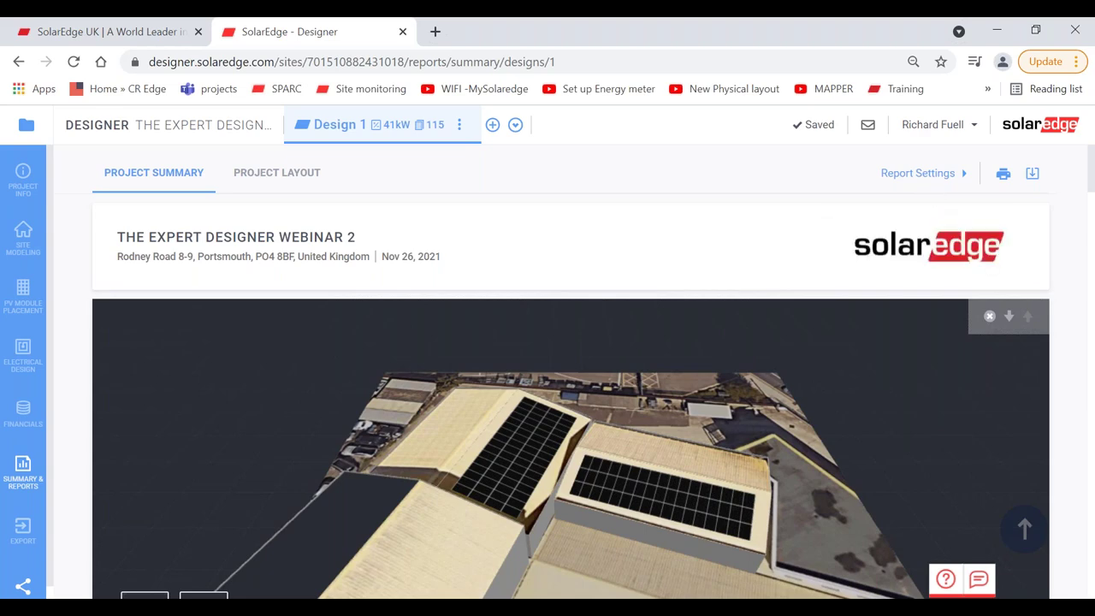
# Step: In Report Settings, use Set as Default & Apply to save the current section selection
pyautogui.click(920, 180)
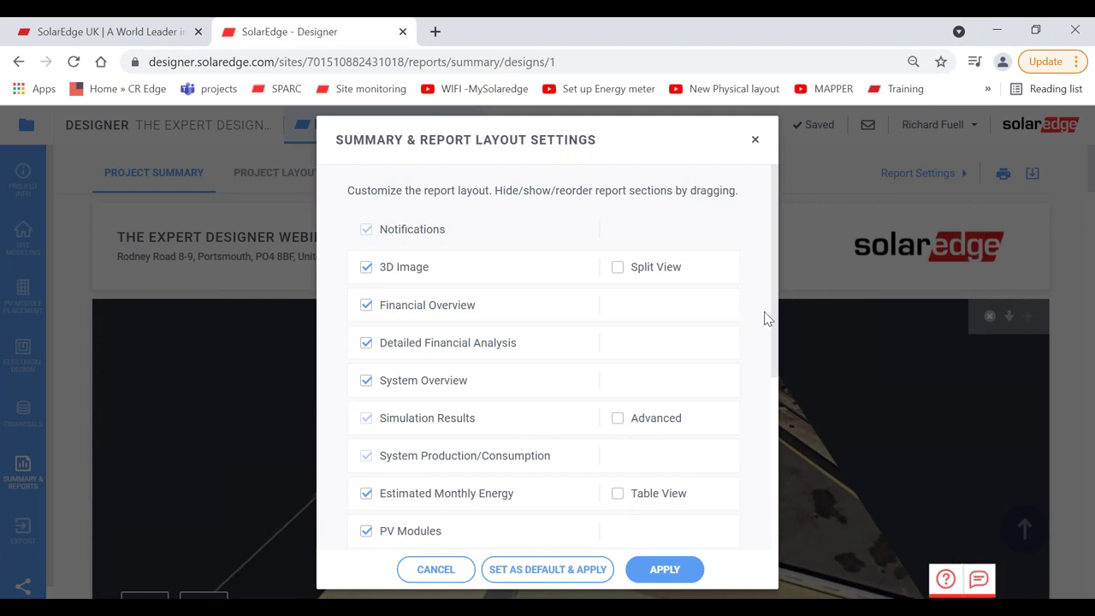
pyautogui.moveTo(775, 342); pyautogui.dragTo(781, 498)
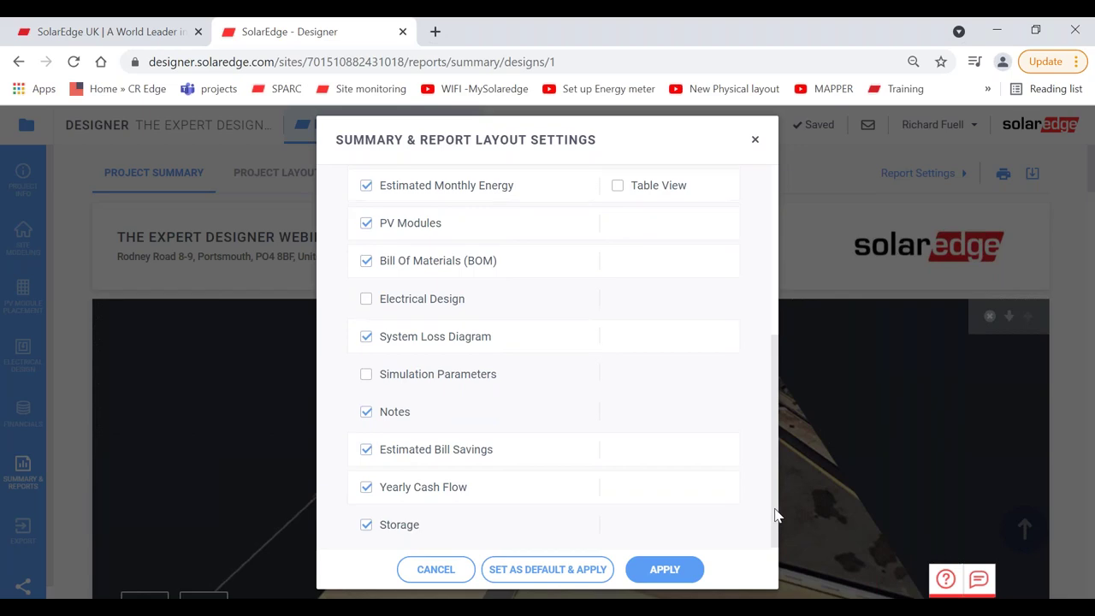
pyautogui.moveTo(776, 516); pyautogui.dragTo(772, 367)
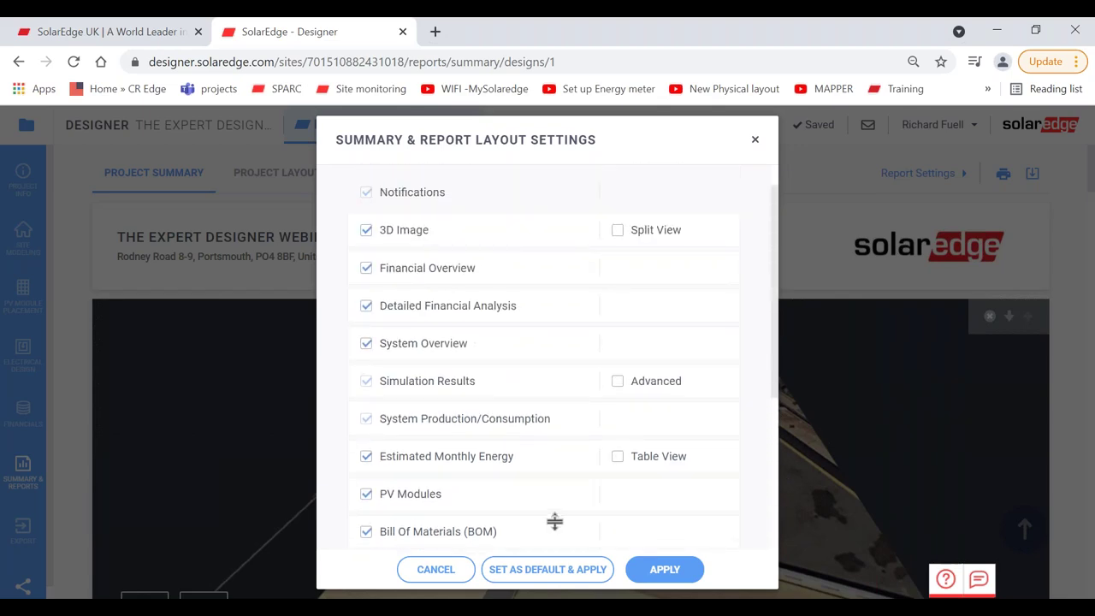
pyautogui.click(545, 581)
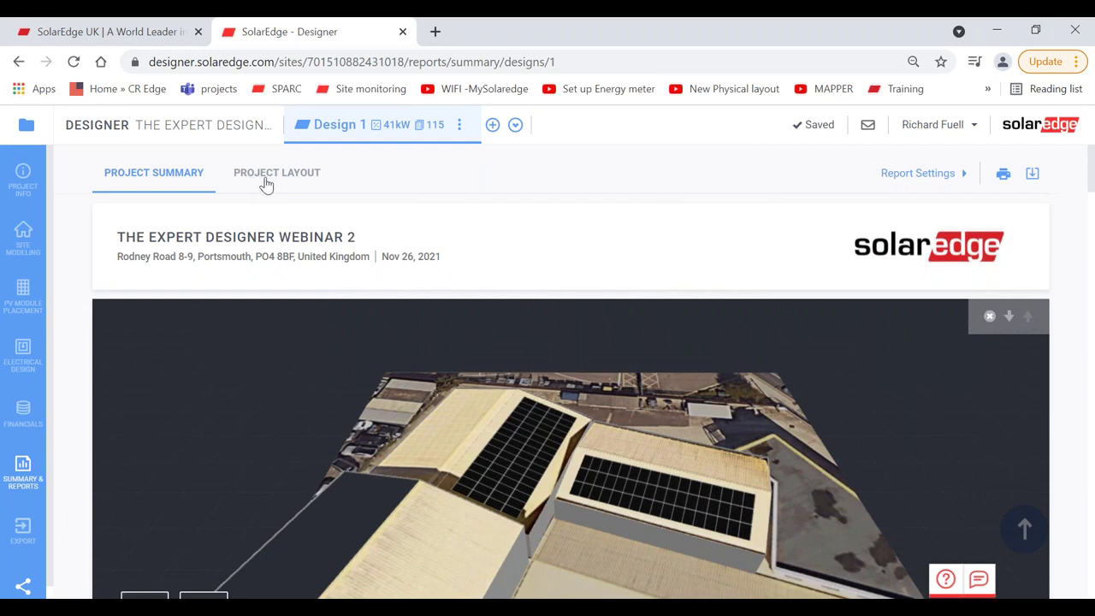
# Step: Download the Project Layout string layout as a PDF and open the stringing report
pyautogui.click(266, 184)
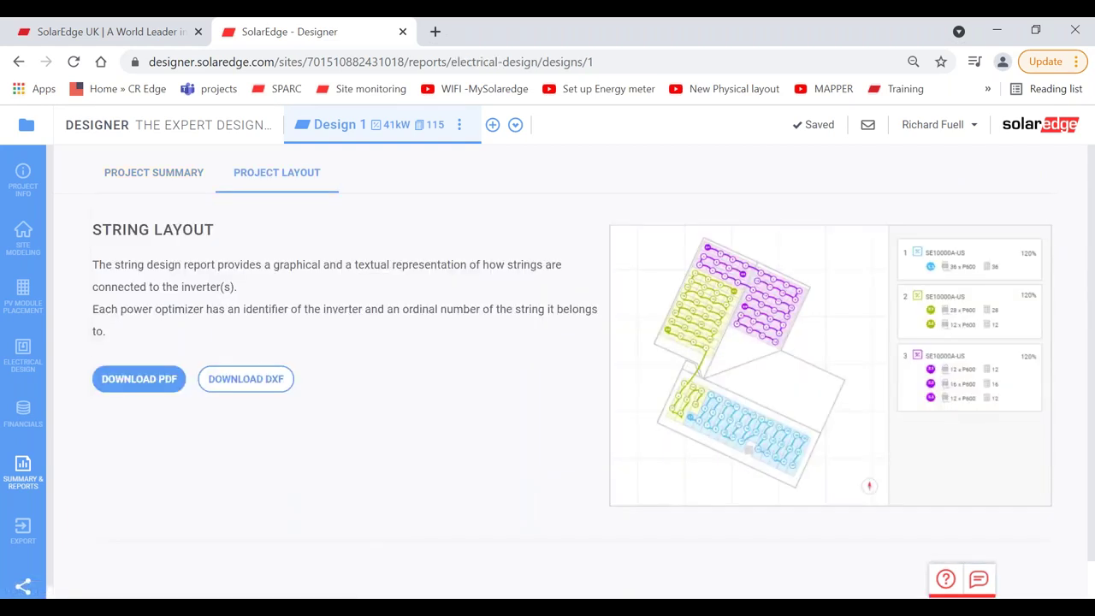
pyautogui.click(147, 382)
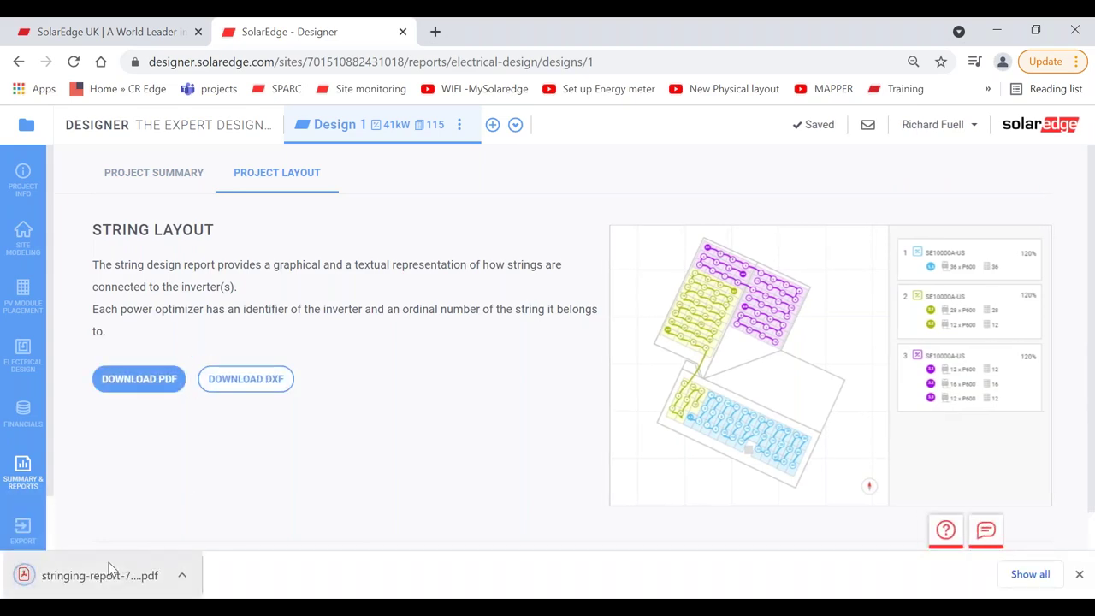
pyautogui.click(111, 573)
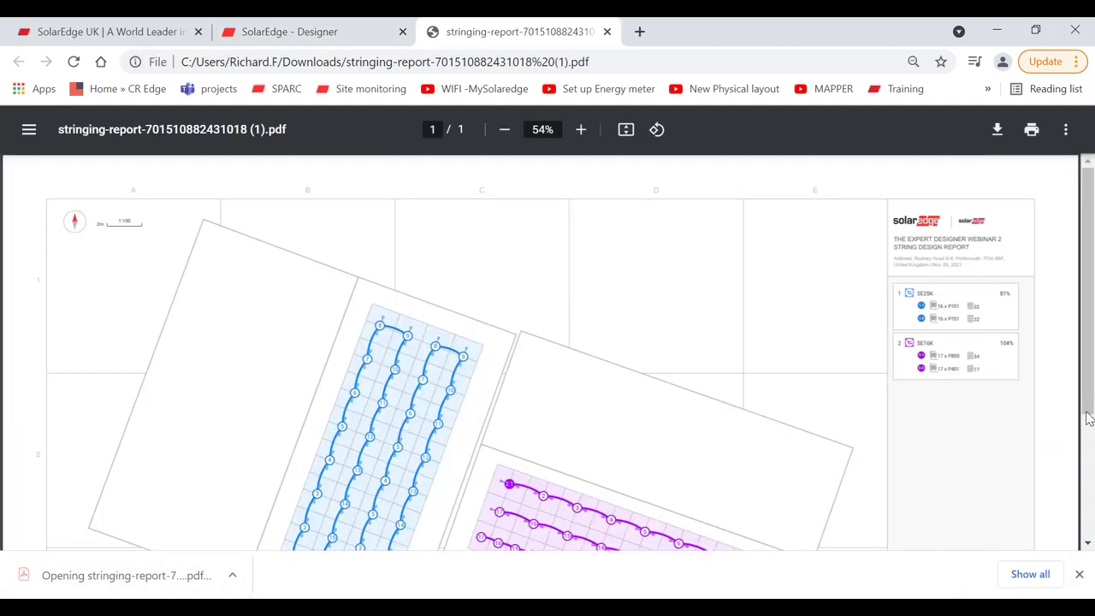
# Step: Scroll through the stringing report PDF with its SE25K and SE16K strings, then close its tab
pyautogui.scroll(-2, 997, 171)
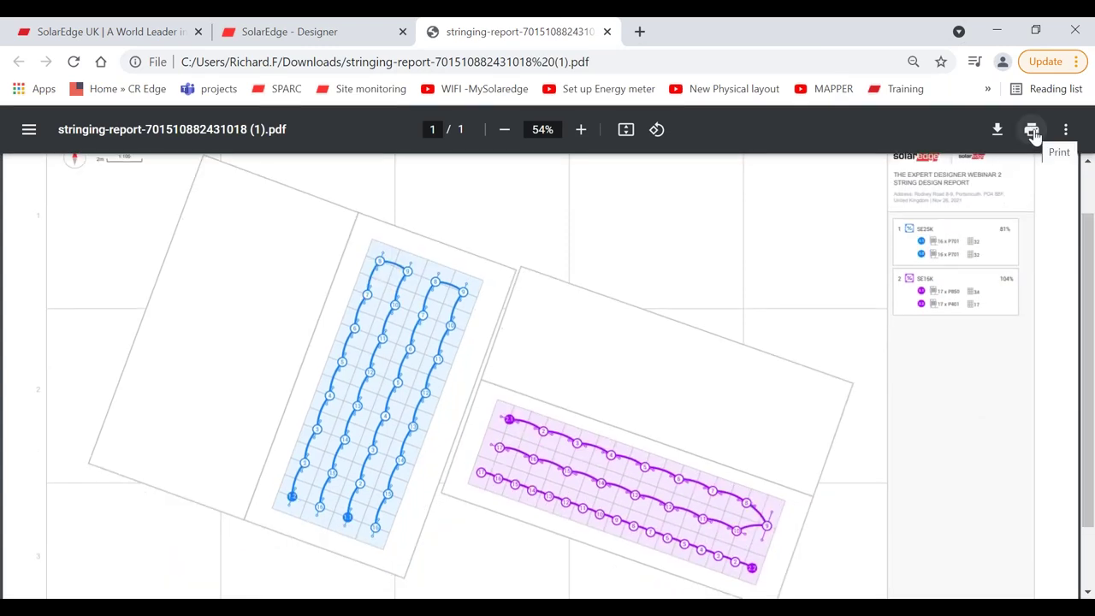
pyautogui.scroll(-1, 339, 206)
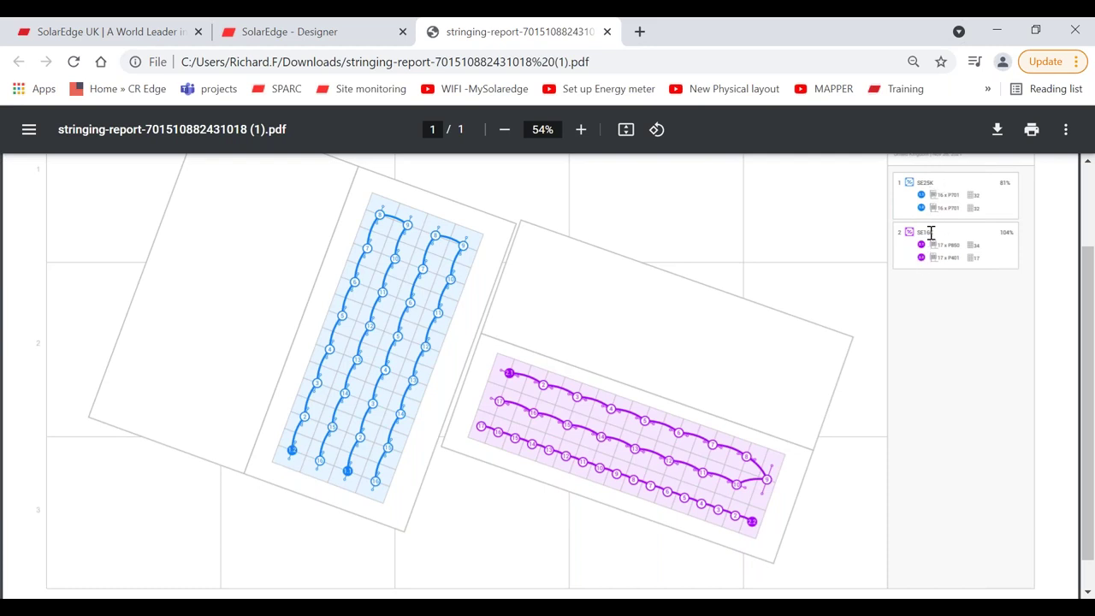
pyautogui.moveTo(1087, 433); pyautogui.dragTo(1082, 362)
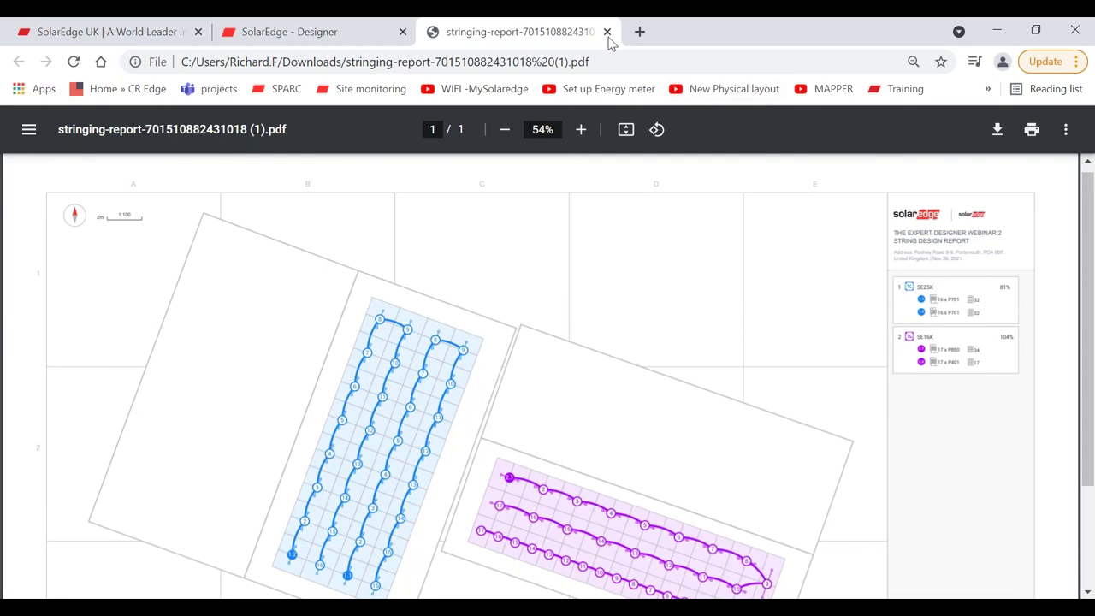
pyautogui.click(607, 32)
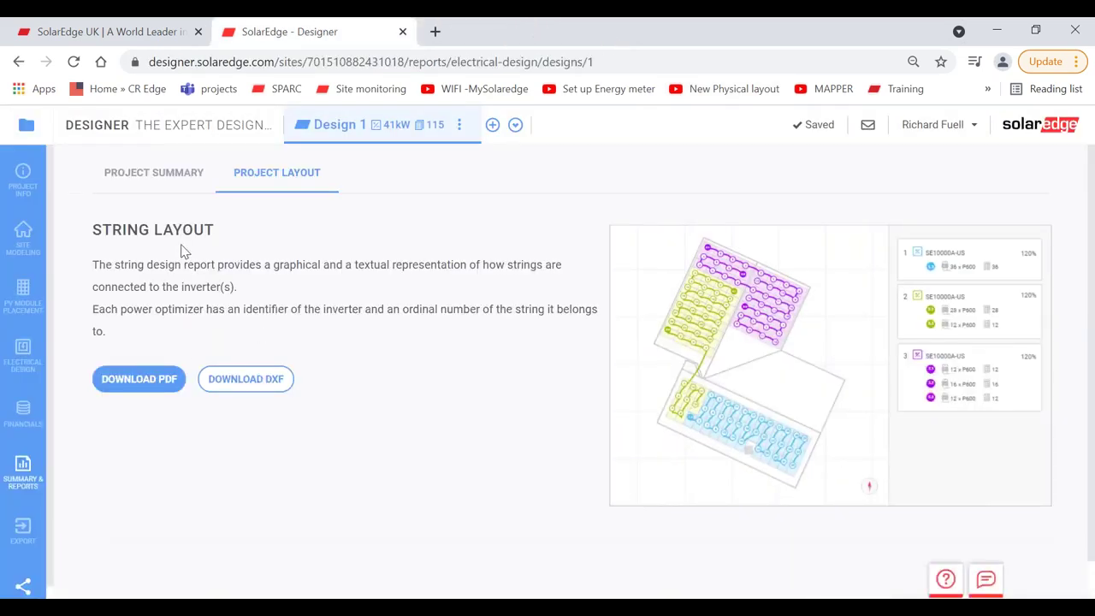
# Step: Return to Project Summary and view the Export to Monitoring form, closing it without exporting
pyautogui.click(152, 175)
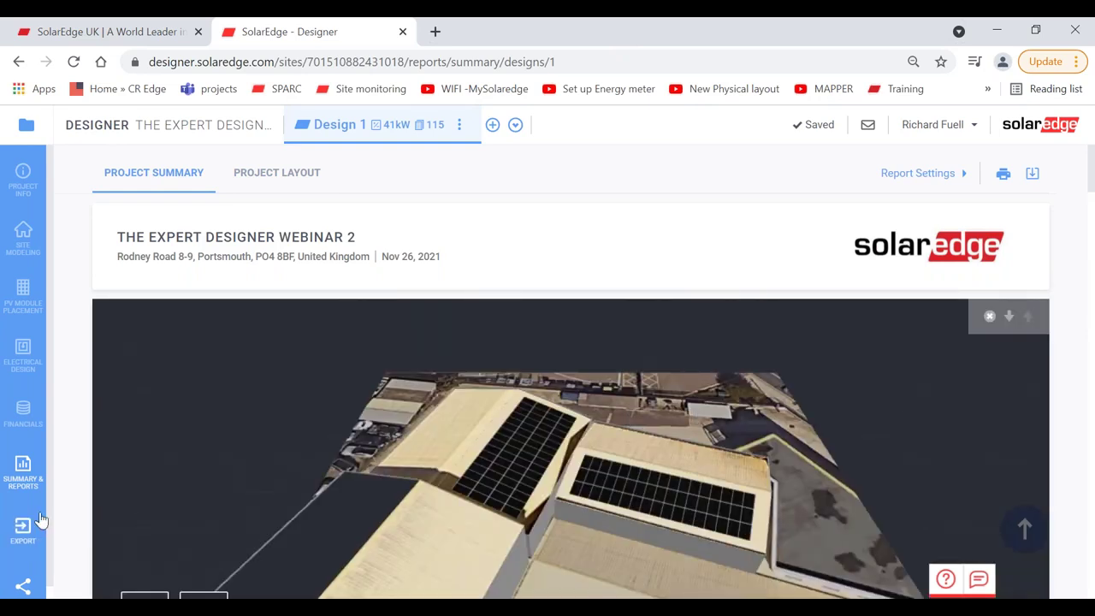
pyautogui.scroll(-1, 51, 526)
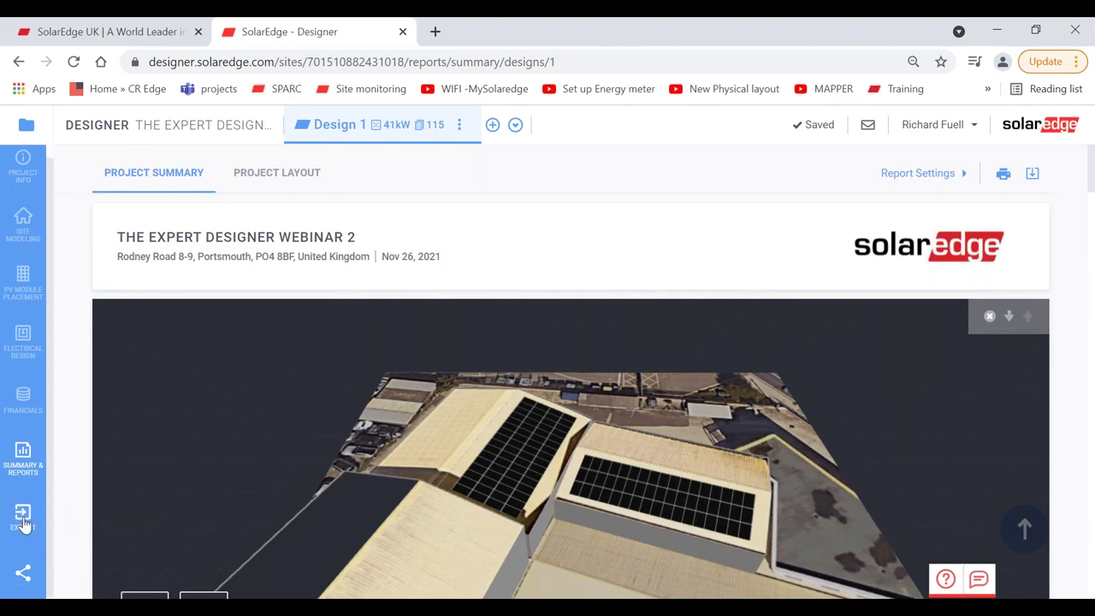
pyautogui.click(23, 517)
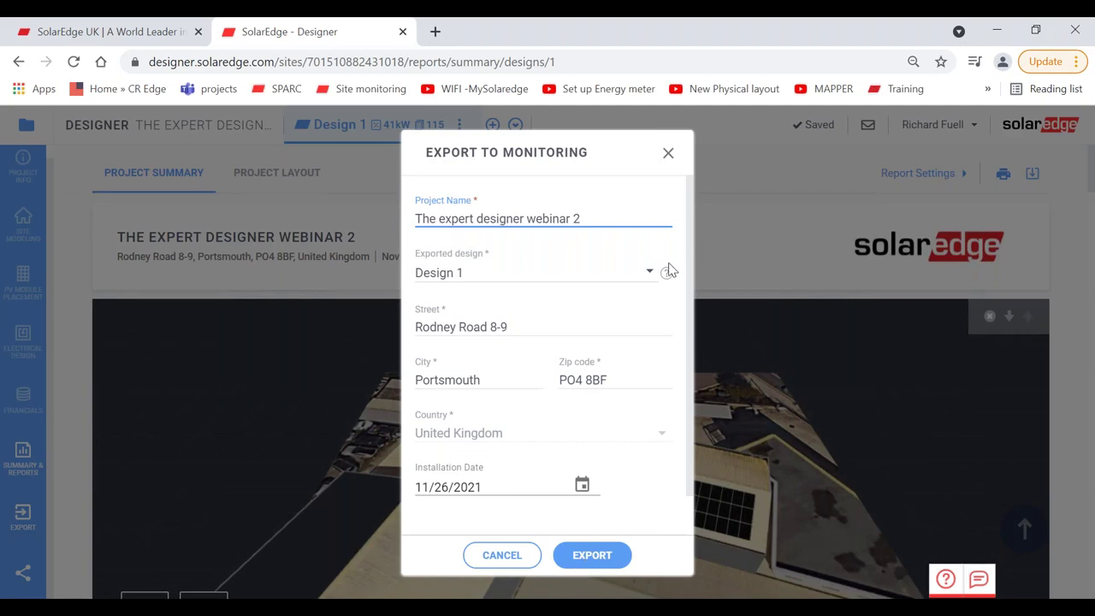
pyautogui.click(667, 156)
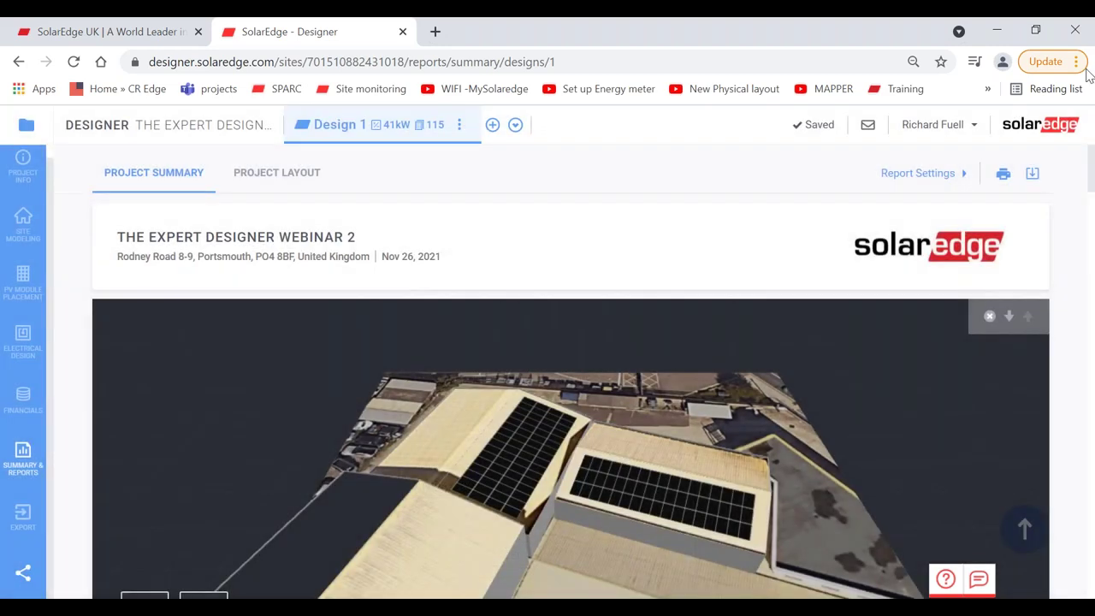
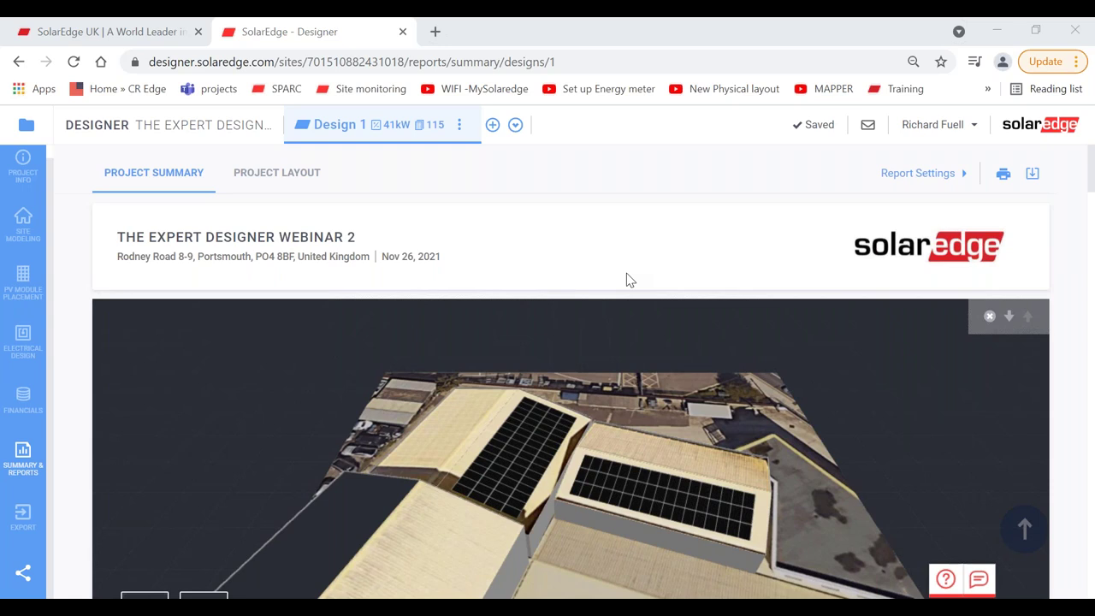
# Step: Open the Electrical Design stage and pan the layout to bring the inverters into view
pyautogui.click(12, 345)
pyautogui.click(12, 346)
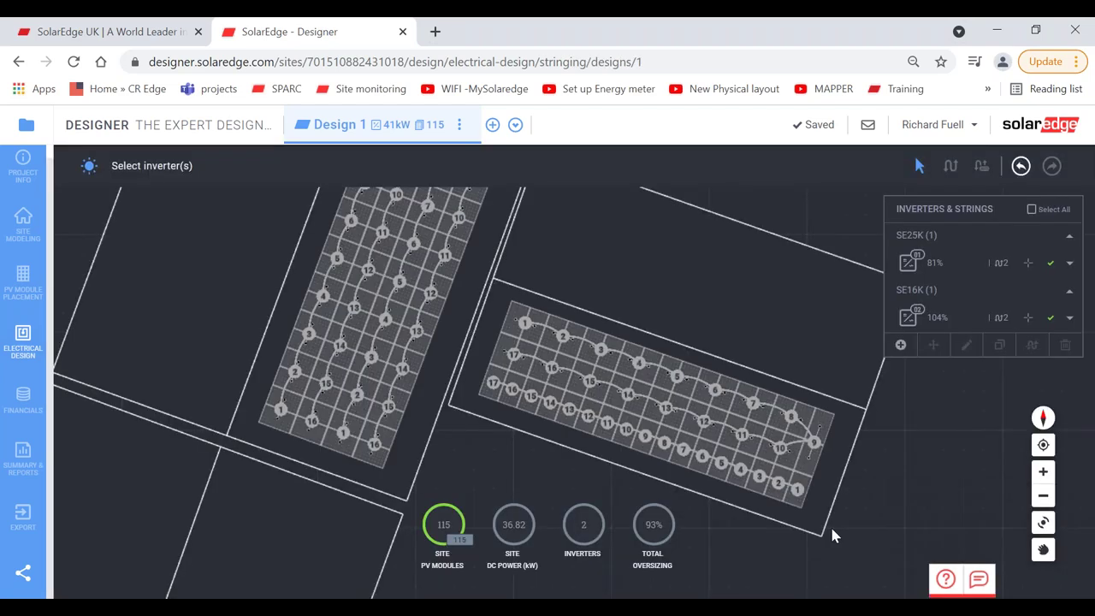
pyautogui.moveTo(761, 485); pyautogui.dragTo(667, 466, button='right')
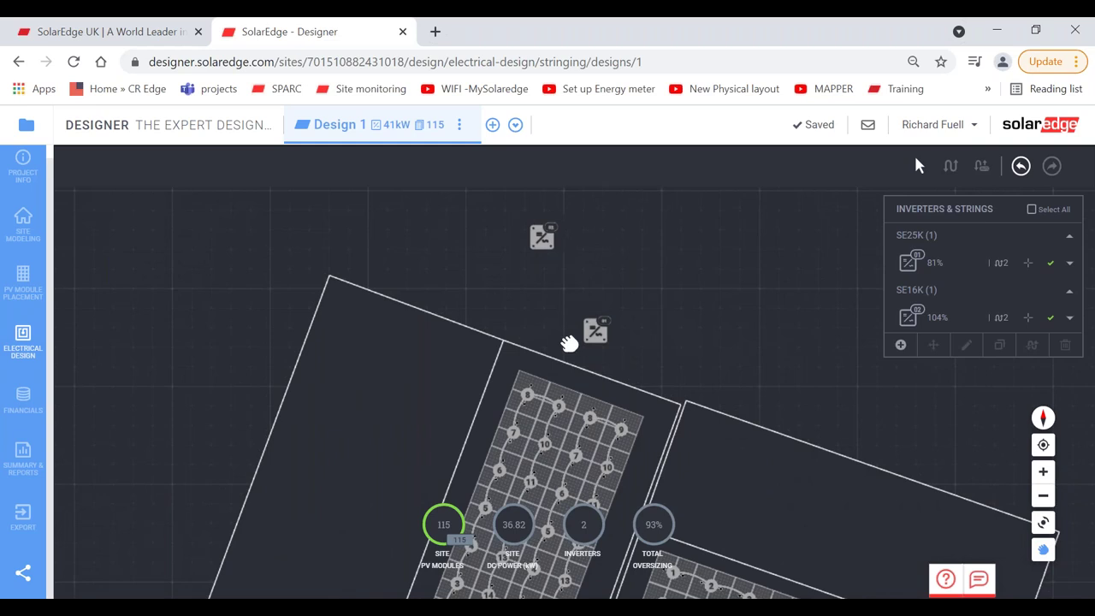
pyautogui.moveTo(570, 342); pyautogui.dragTo(518, 312, button='right')
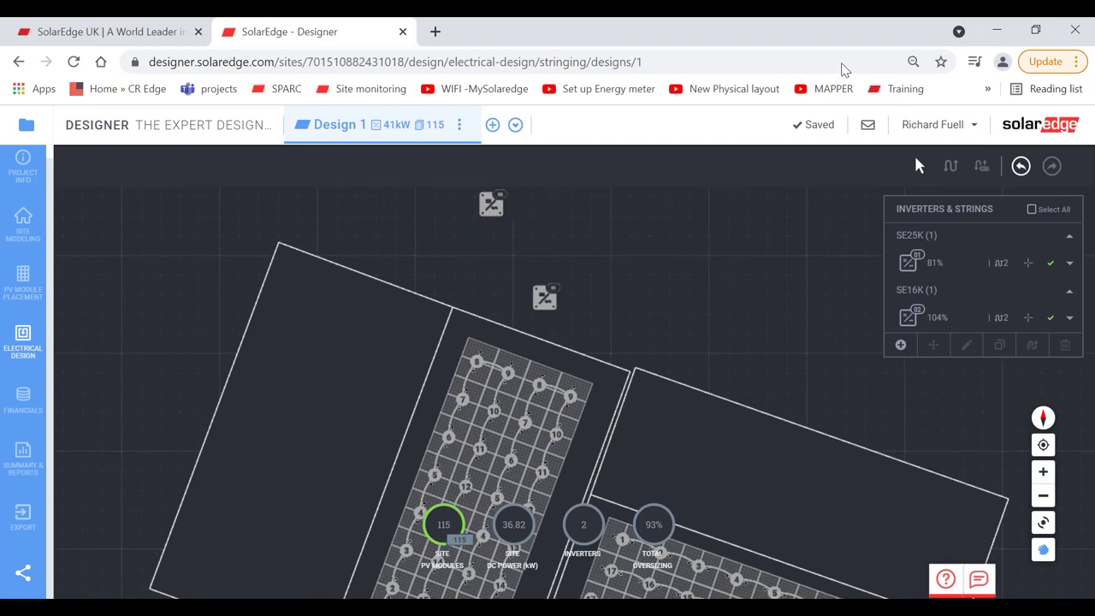
# Step: Move the SE16K inverter down beside the lower array and recentre the layout
pyautogui.moveTo(494, 206); pyautogui.dragTo(694, 378)
pyautogui.moveTo(748, 442); pyautogui.dragTo(804, 519)
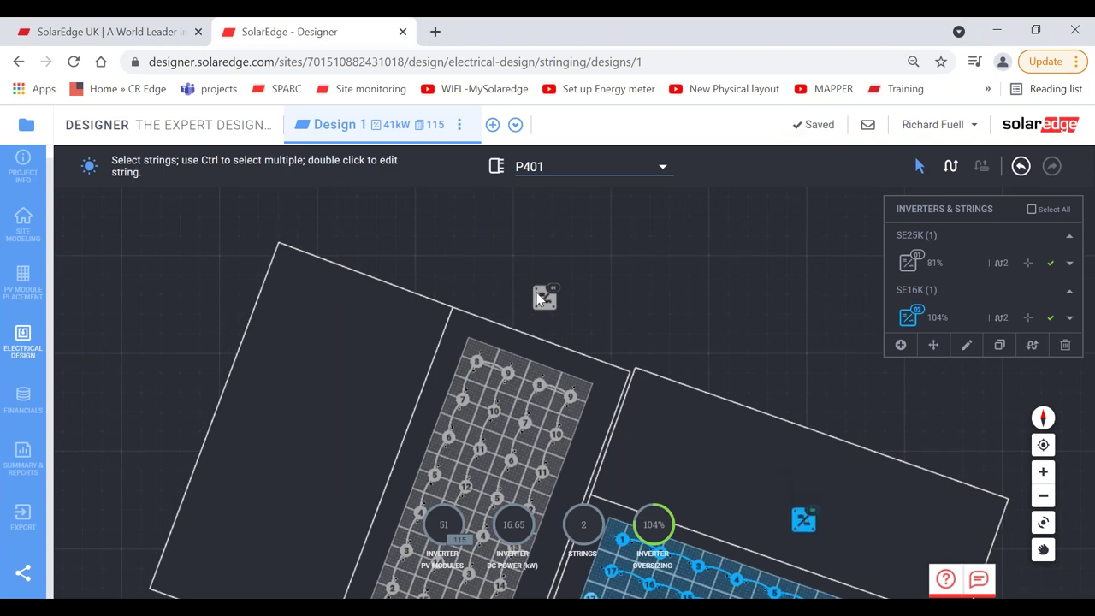
pyautogui.moveTo(546, 297); pyautogui.dragTo(542, 304)
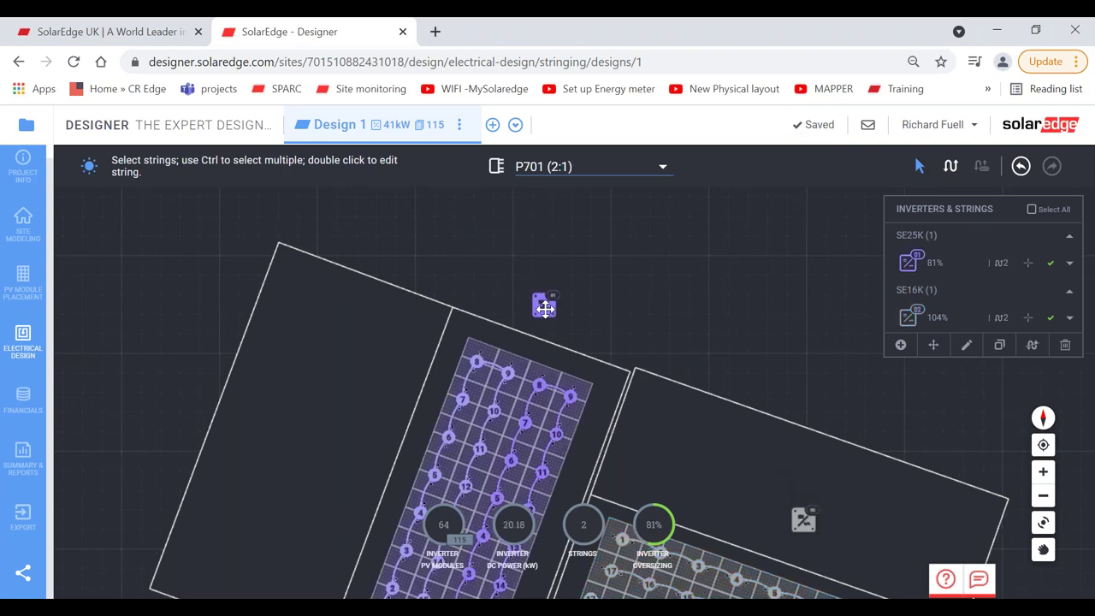
pyautogui.click(1043, 549)
pyautogui.moveTo(753, 425); pyautogui.dragTo(697, 381)
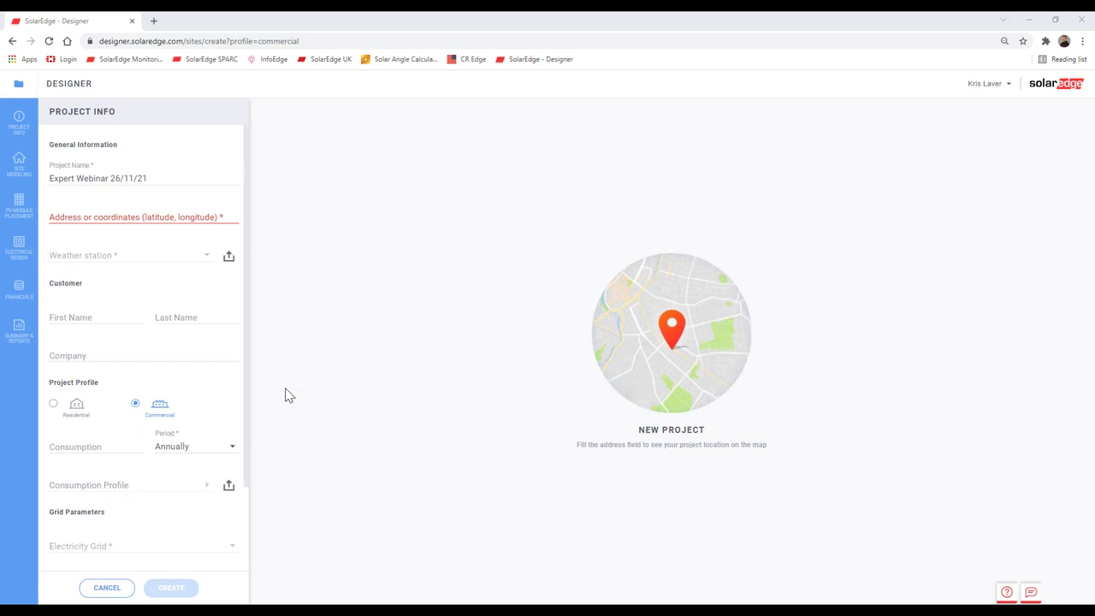
pyautogui.click(136, 218)
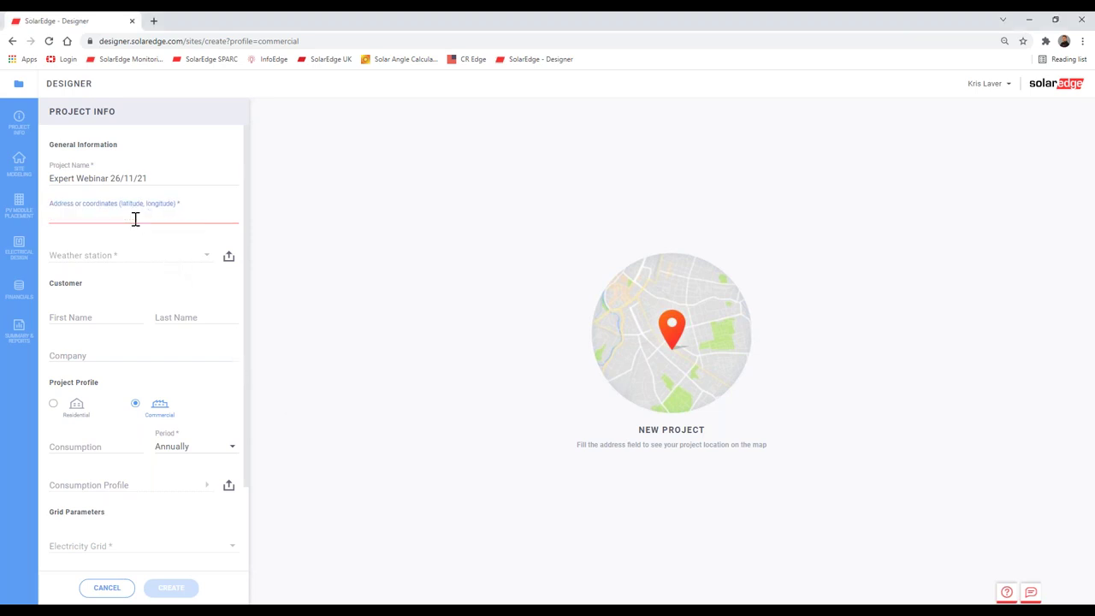
pyautogui.write('PO4')
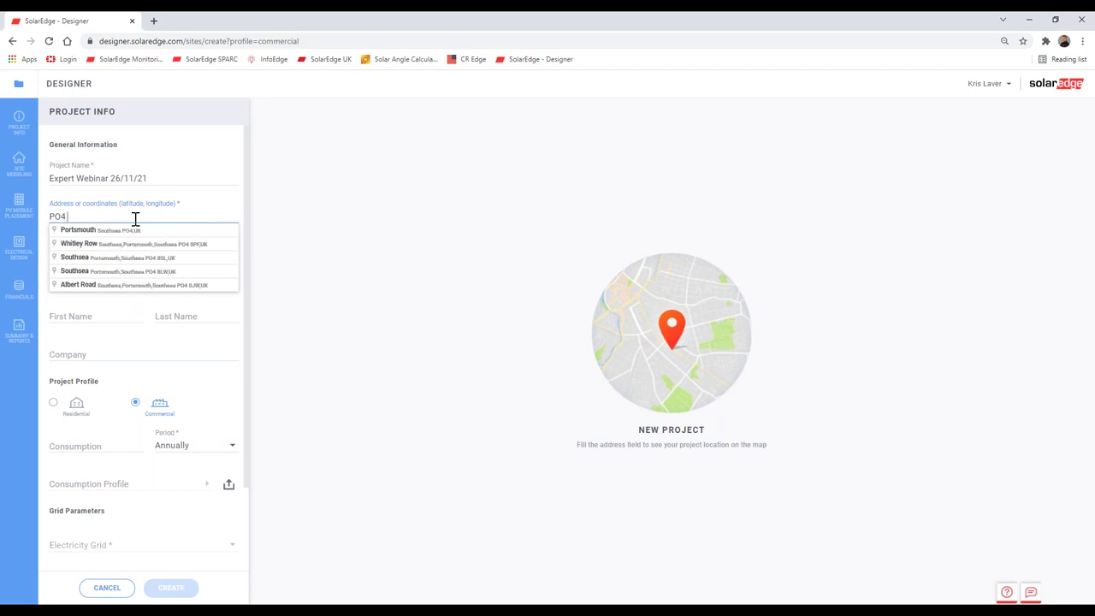
pyautogui.write(' 8ER')
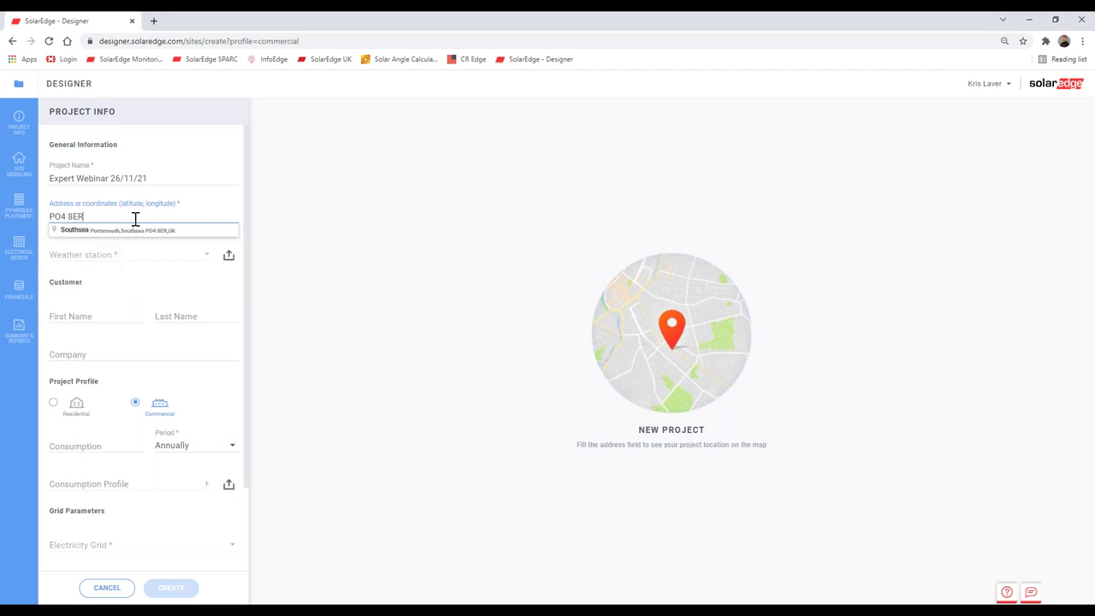
pyautogui.click(132, 229)
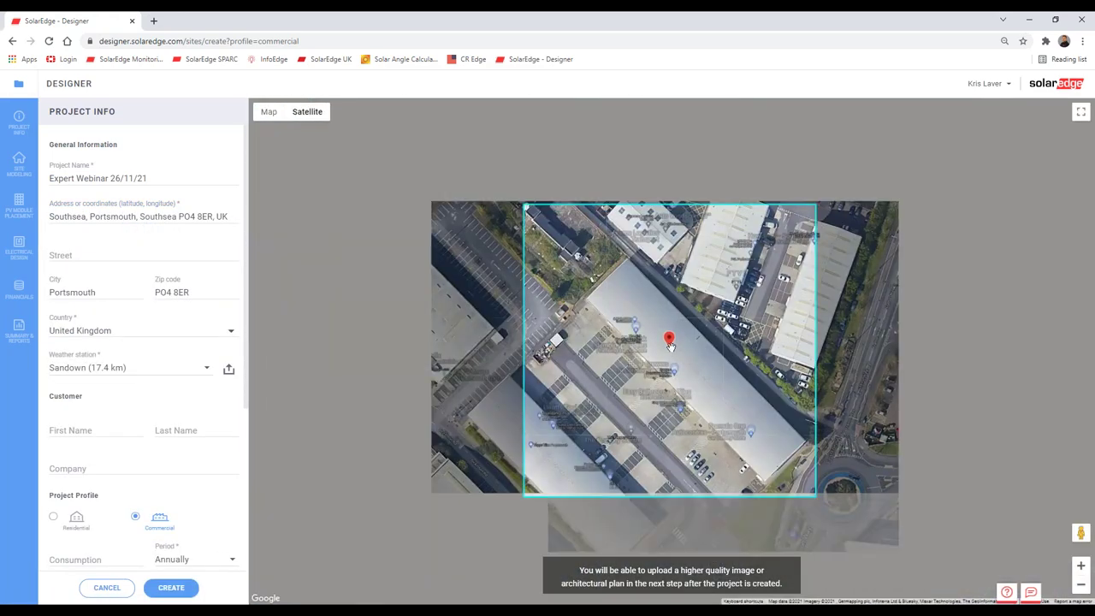
# Step: Move the site pin onto the target building and open a street-level view of the site
pyautogui.click(575, 463)
pyautogui.moveTo(574, 462); pyautogui.dragTo(558, 463)
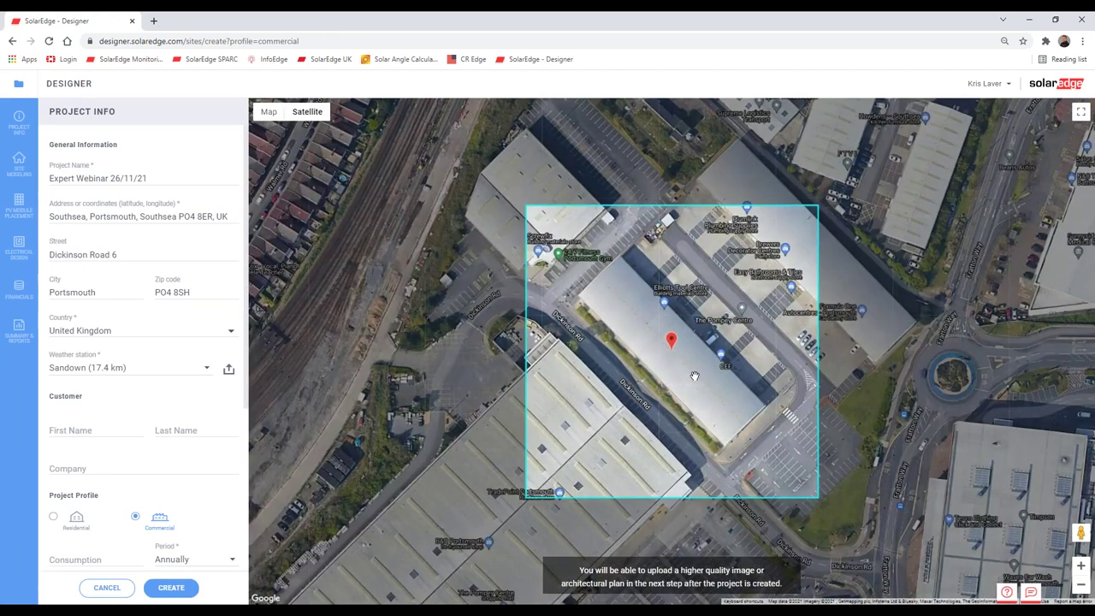
pyautogui.scroll(-1, 694, 377)
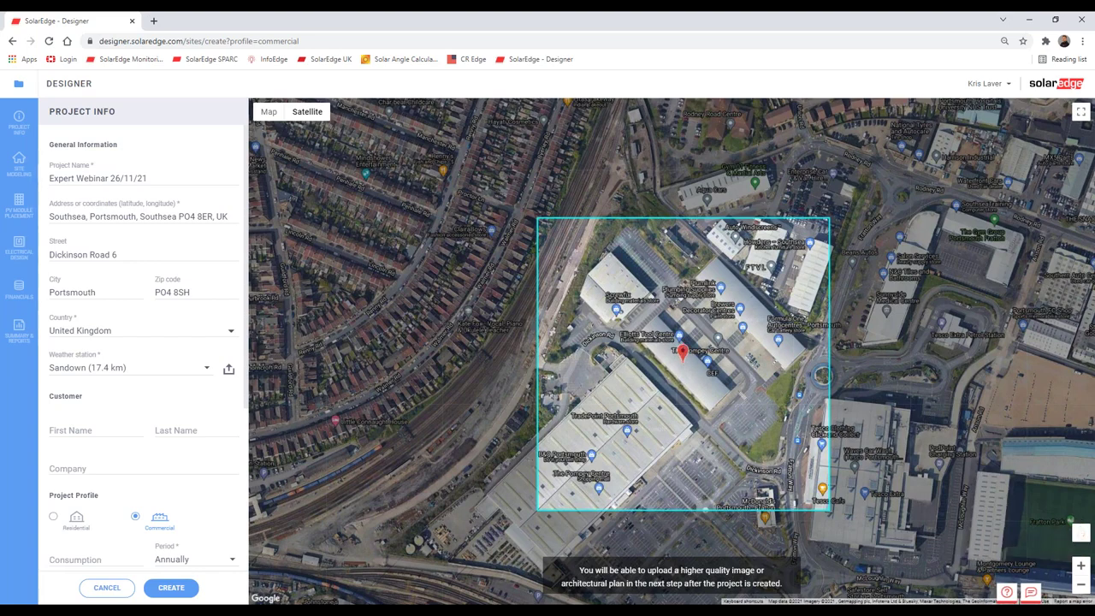
pyautogui.moveTo(1079, 532); pyautogui.dragTo(710, 421)
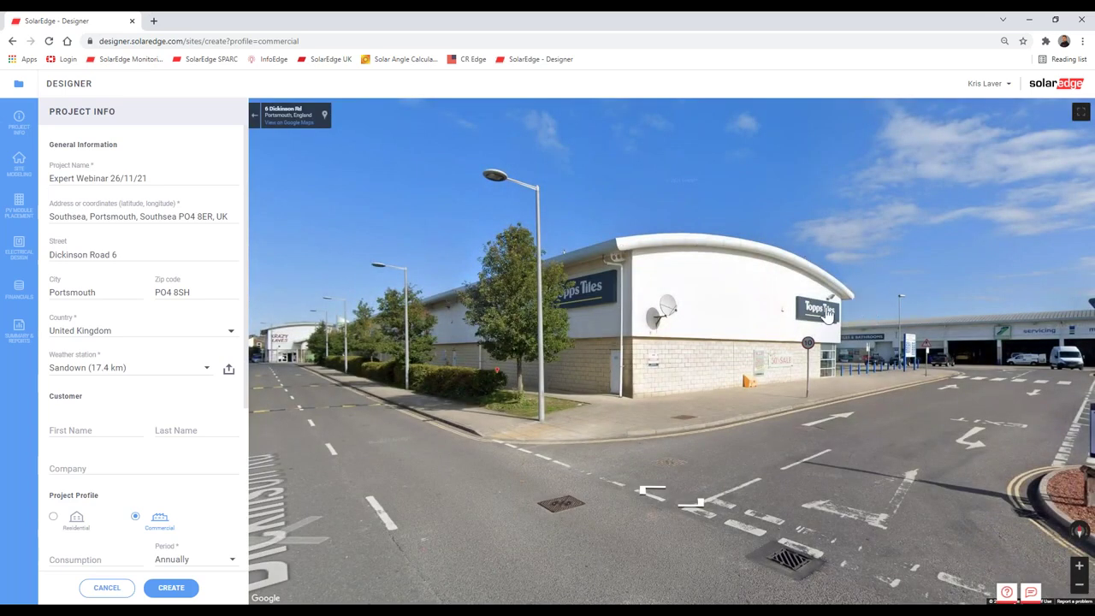
# Step: Walk the street view along the road to the trade park sign
pyautogui.moveTo(828, 314); pyautogui.dragTo(472, 344)
pyautogui.click(724, 400)
pyautogui.click(766, 366)
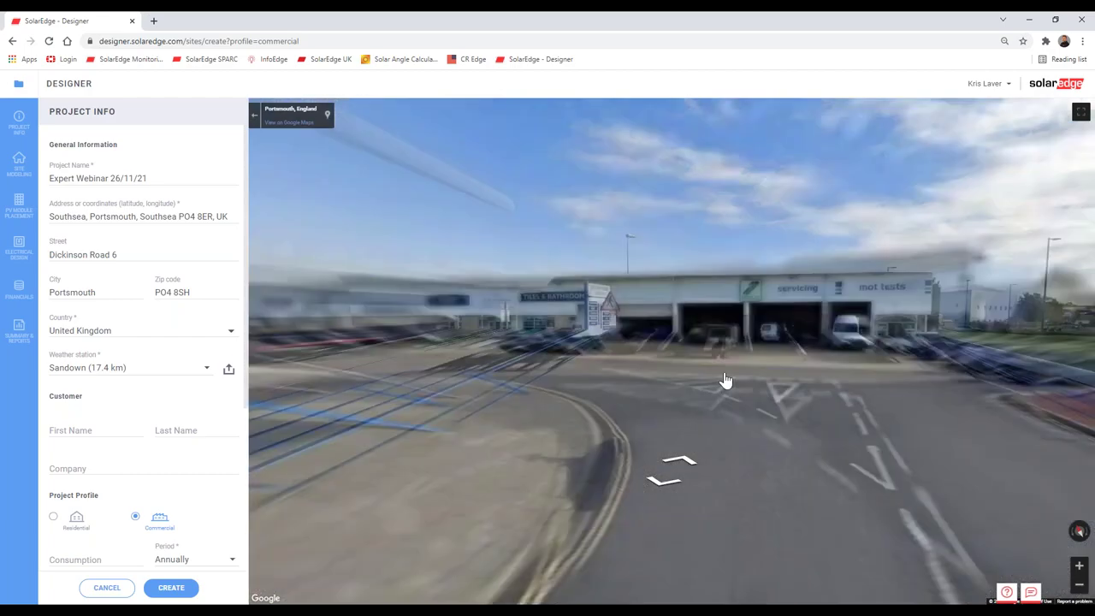
pyautogui.click(481, 398)
pyautogui.moveTo(931, 398); pyautogui.dragTo(1069, 402)
pyautogui.moveTo(513, 384); pyautogui.dragTo(385, 360)
pyautogui.click(428, 335)
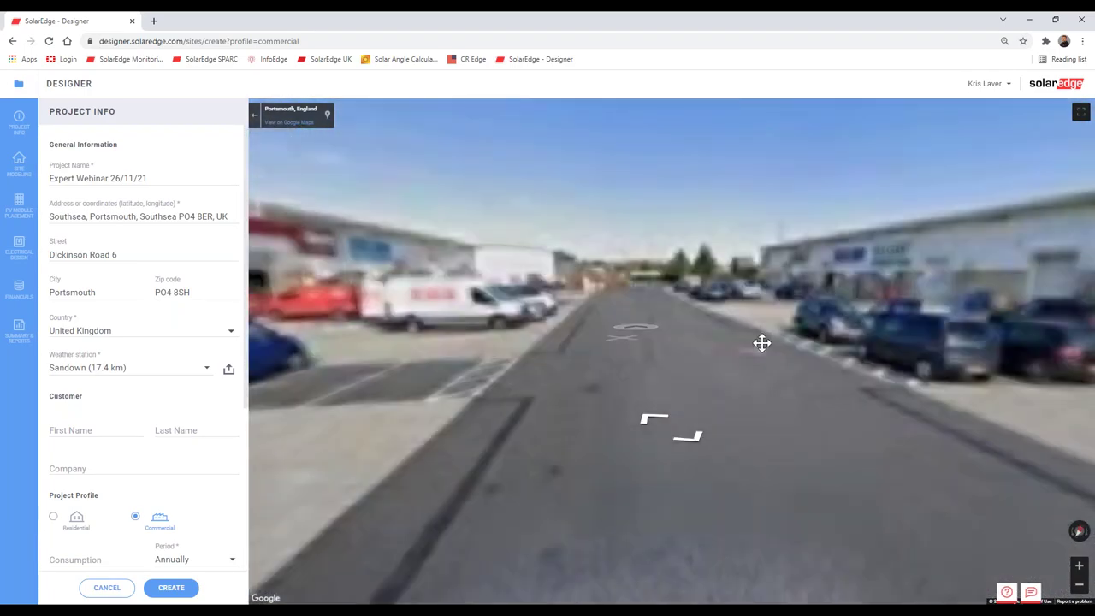
# Step: Look around the Topps Tiles building and its corner on Dickinson Rd
pyautogui.press('Left')
pyautogui.press('Left')
pyautogui.press('Left')
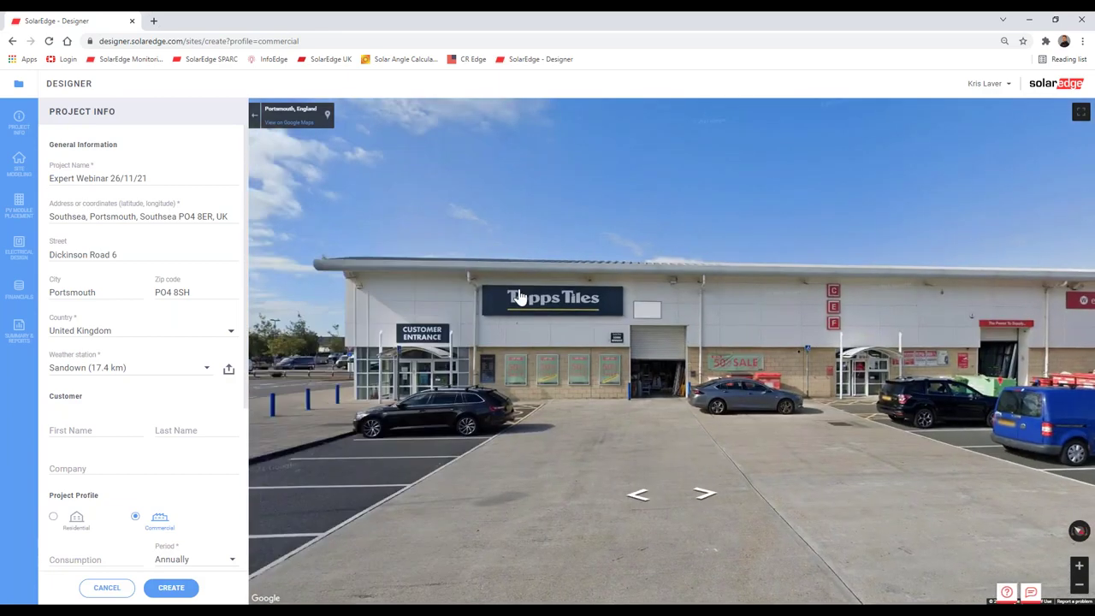
pyautogui.press('Left')
pyautogui.press('Right')
pyautogui.press('Right')
pyautogui.press('Down')
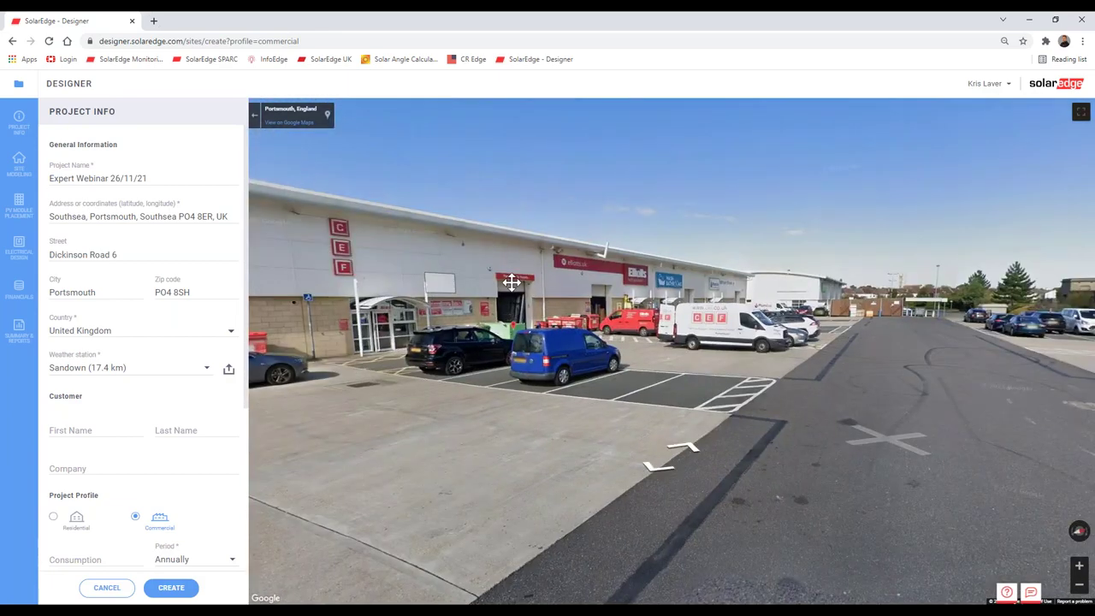
pyautogui.press('Left')
pyautogui.press('Left')
pyautogui.press('Right')
pyautogui.press('Right')
pyautogui.press('Right')
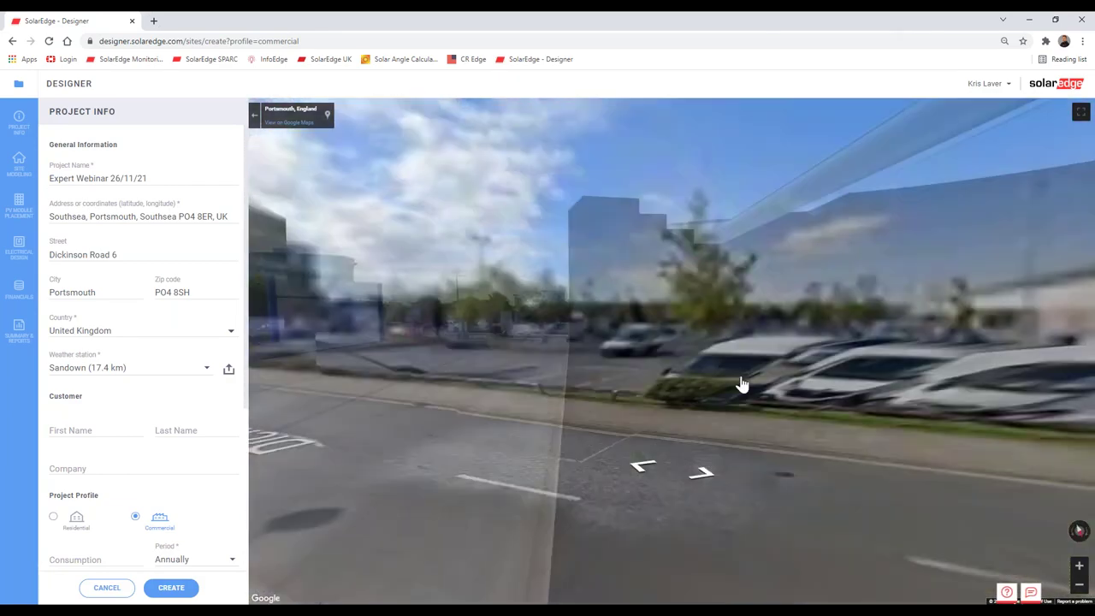
pyautogui.press('Up')
pyautogui.press('Right')
pyautogui.press('Right')
pyautogui.press('Right')
pyautogui.press('Right')
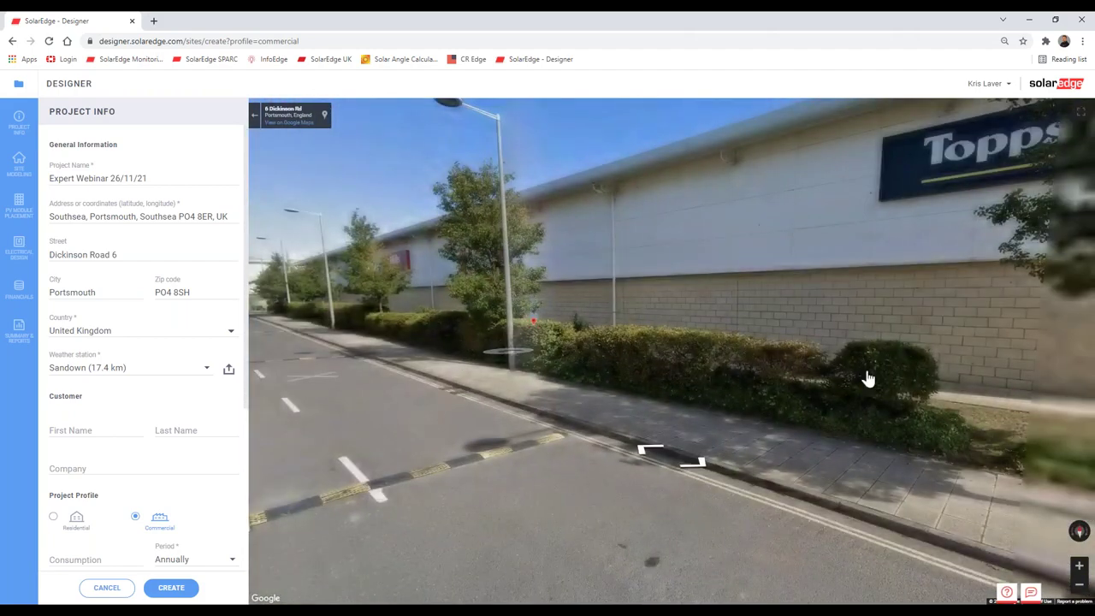
pyautogui.click(867, 379)
# Step: Move down Dickinson Rd to the gym car park and back to the road
pyautogui.press('Left')
pyautogui.press('Left')
pyautogui.press('Left')
pyautogui.press('Left')
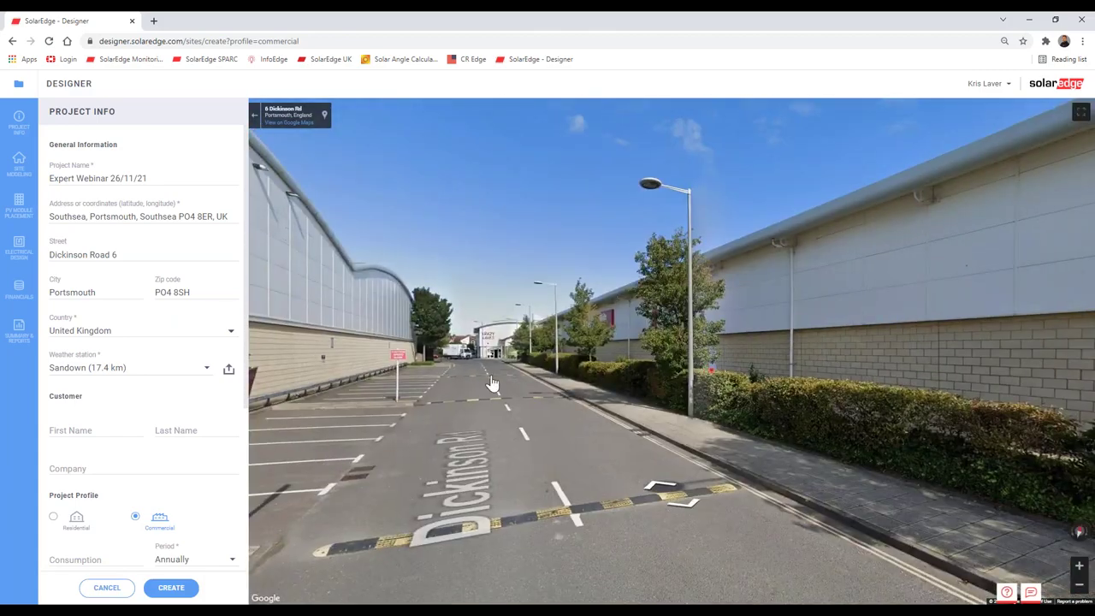
pyautogui.click(489, 384)
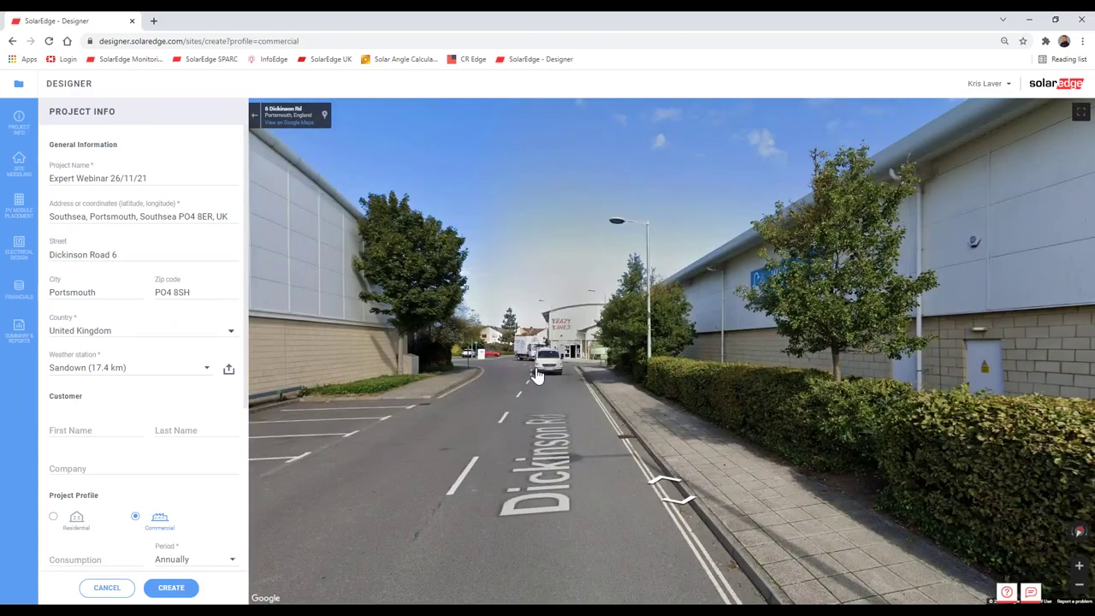
pyautogui.click(535, 367)
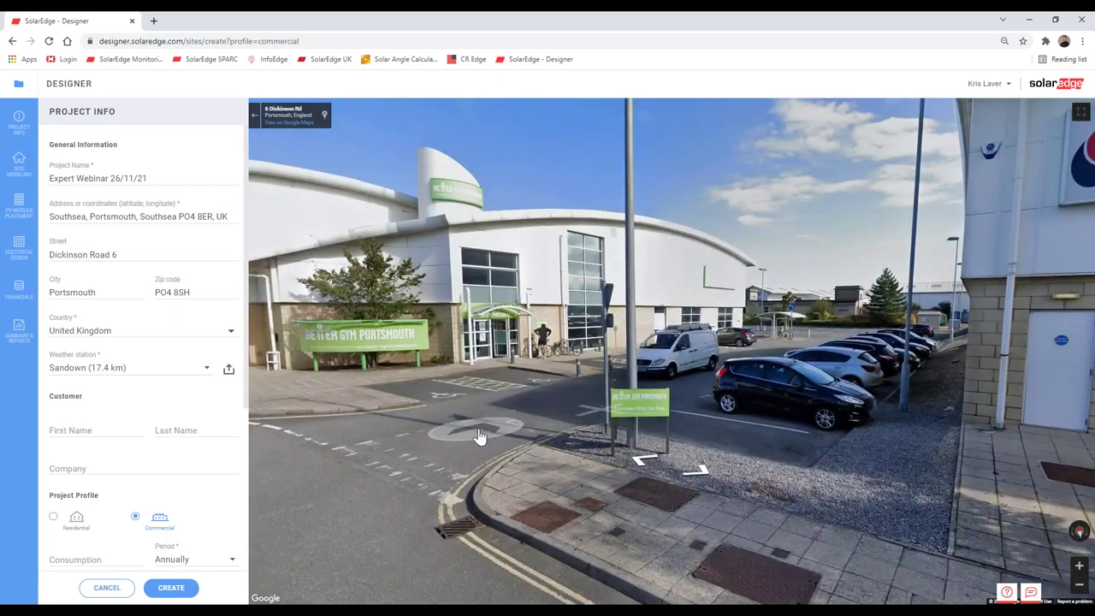
pyautogui.click(875, 391)
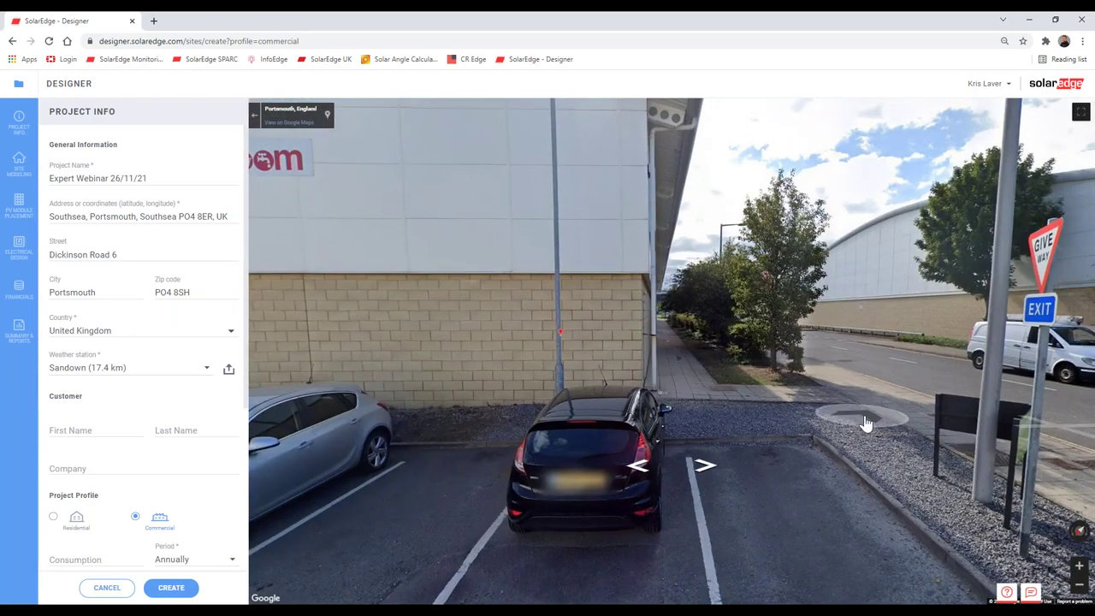
pyautogui.click(862, 420)
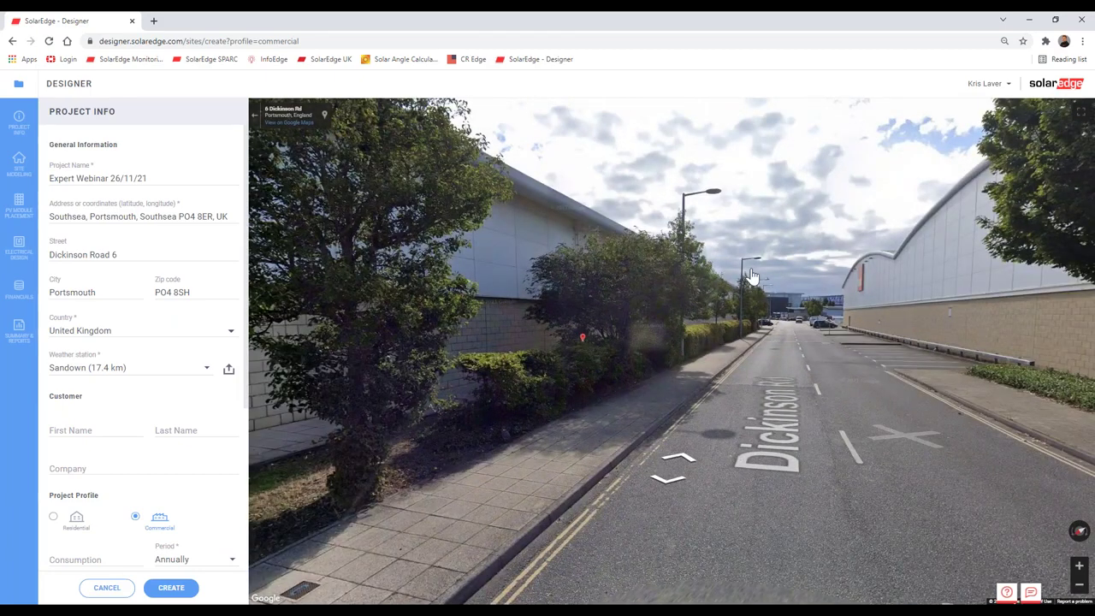
# Step: Explore the car park beside Plumlink, then return to the satellite map
pyautogui.moveTo(553, 323); pyautogui.dragTo(975, 275)
pyautogui.click(659, 330)
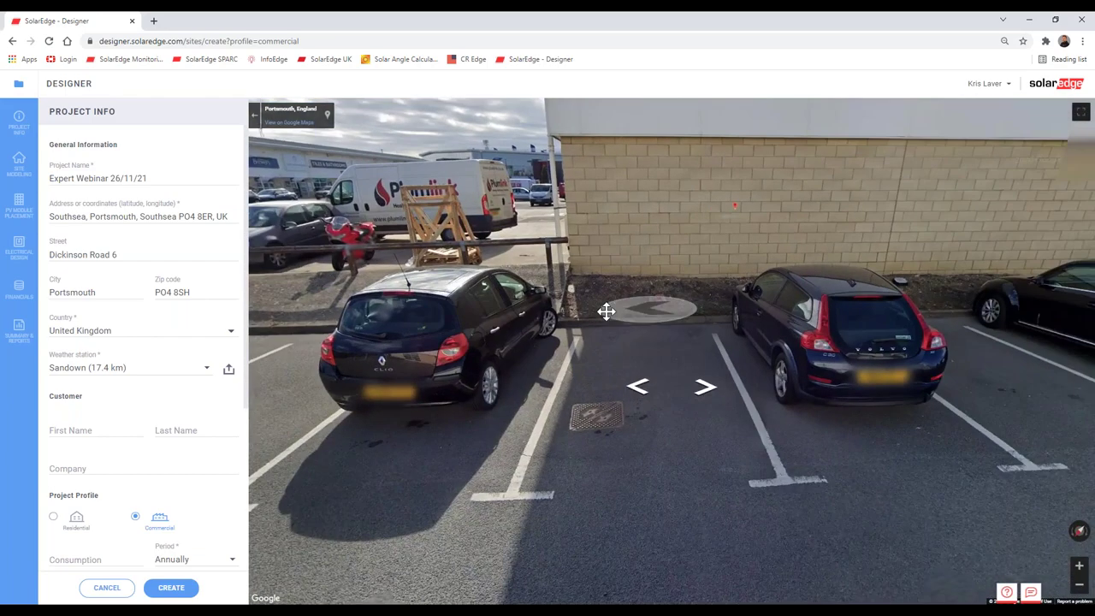
pyautogui.moveTo(718, 314); pyautogui.dragTo(983, 256)
pyautogui.click(435, 361)
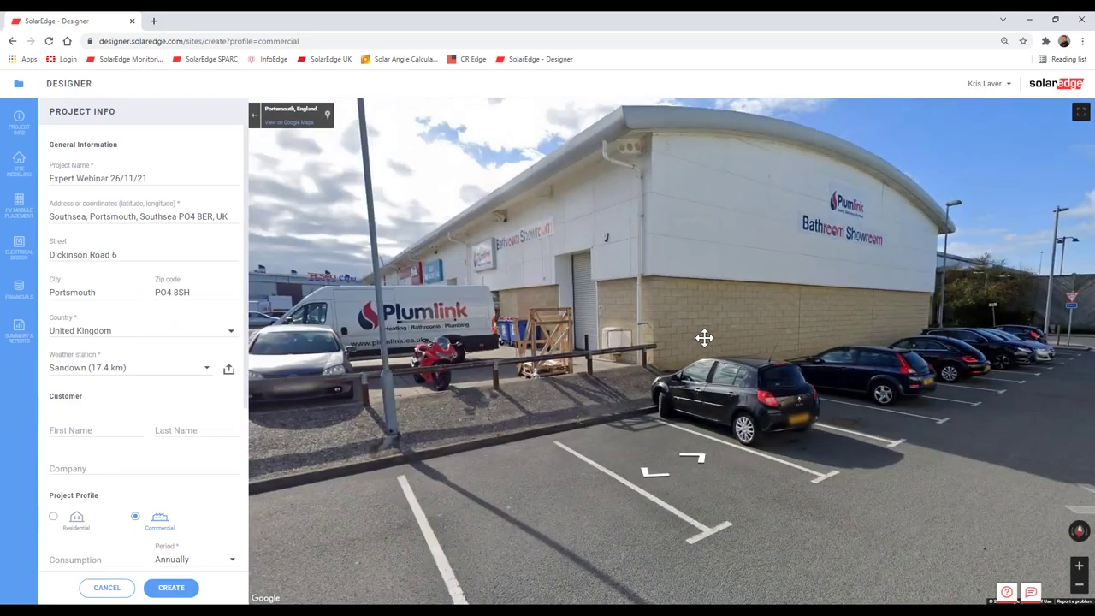
pyautogui.moveTo(704, 338); pyautogui.dragTo(523, 305)
pyautogui.click(524, 305)
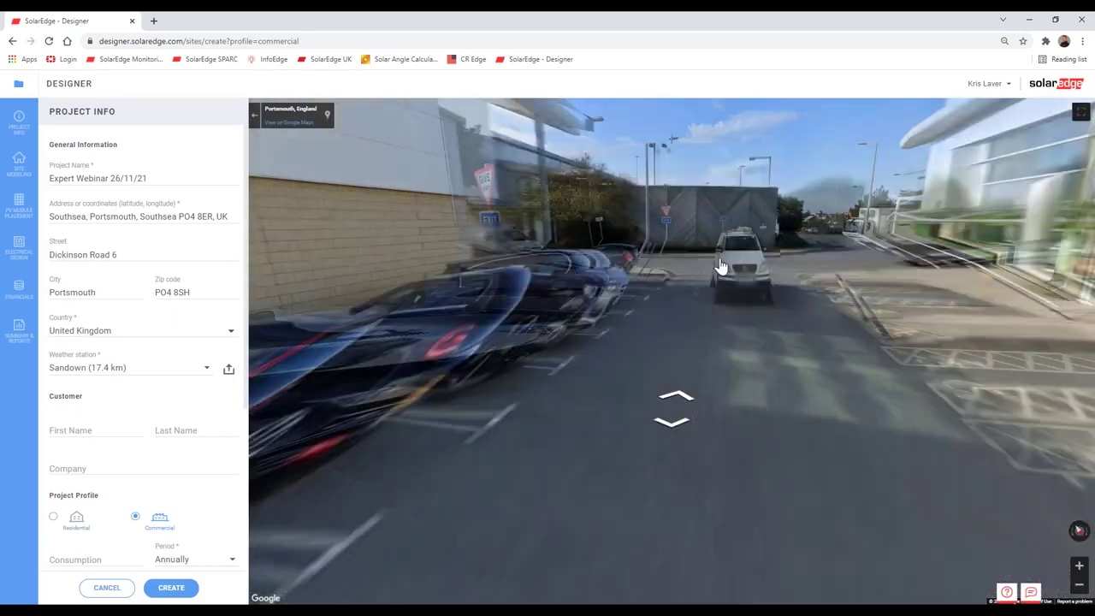
pyautogui.click(625, 296)
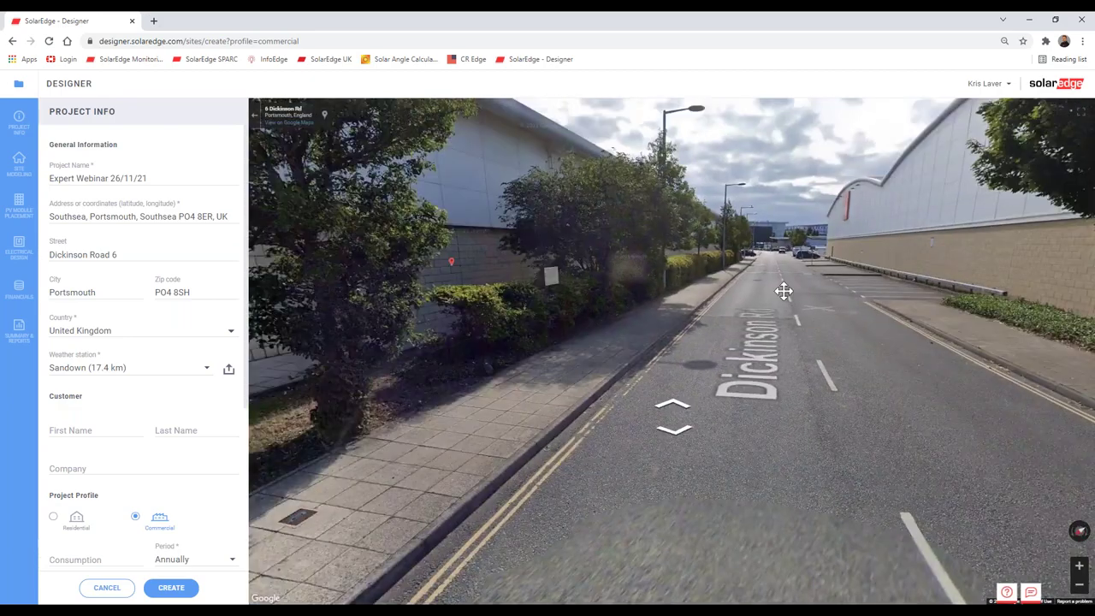
pyautogui.click(648, 359)
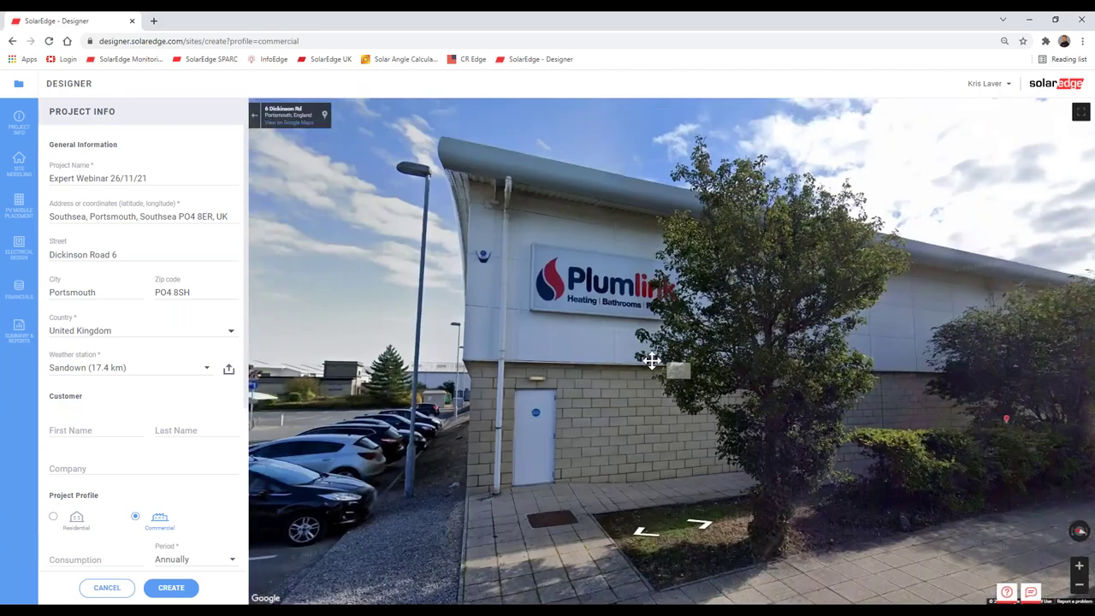
pyautogui.moveTo(622, 346); pyautogui.dragTo(595, 297)
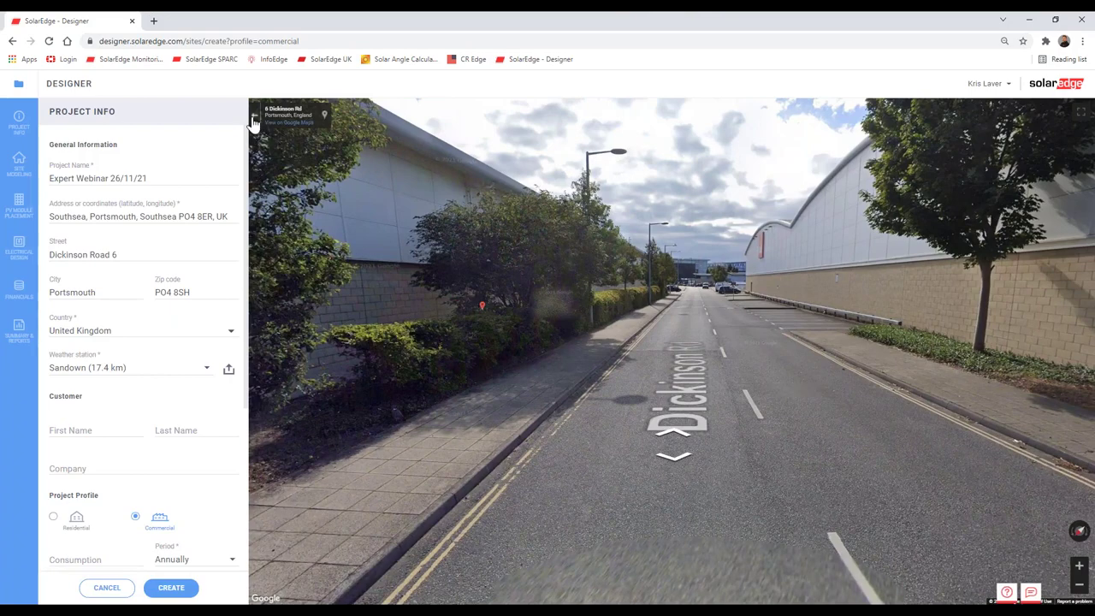
pyautogui.click(253, 119)
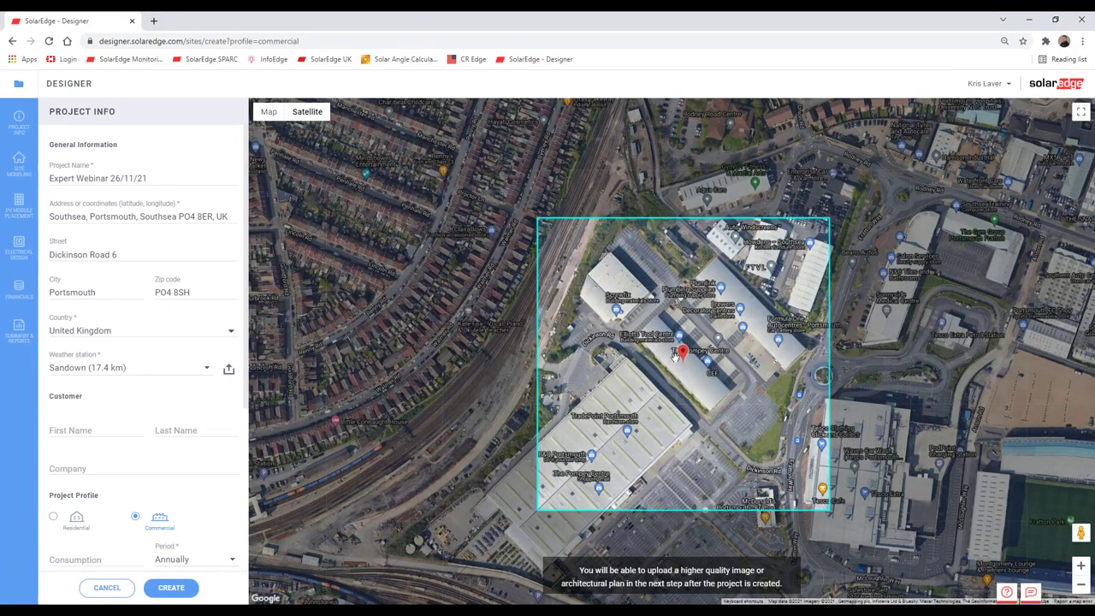
# Step: Create the project and zoom the satellite map in, centring the long warehouse roof
pyautogui.click(170, 587)
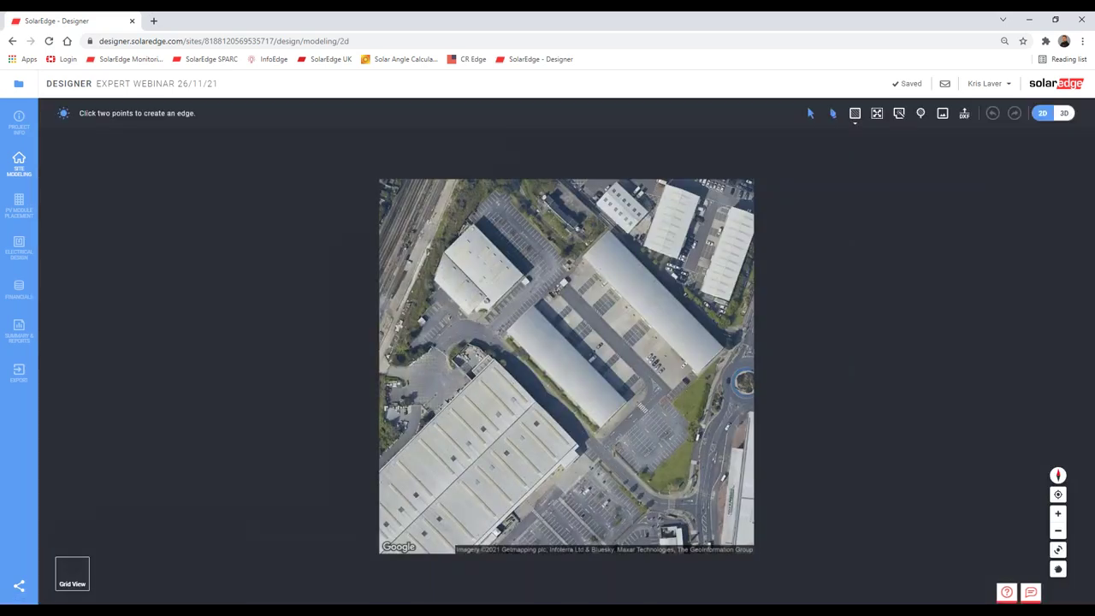
pyautogui.scroll(3, 611, 405)
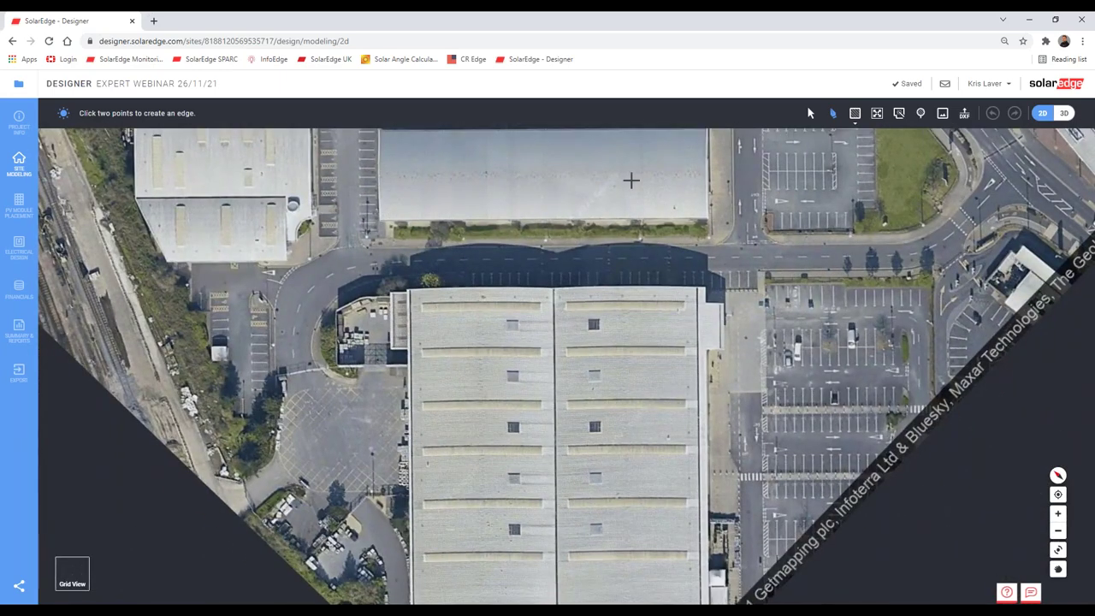
pyautogui.scroll(3, 631, 177)
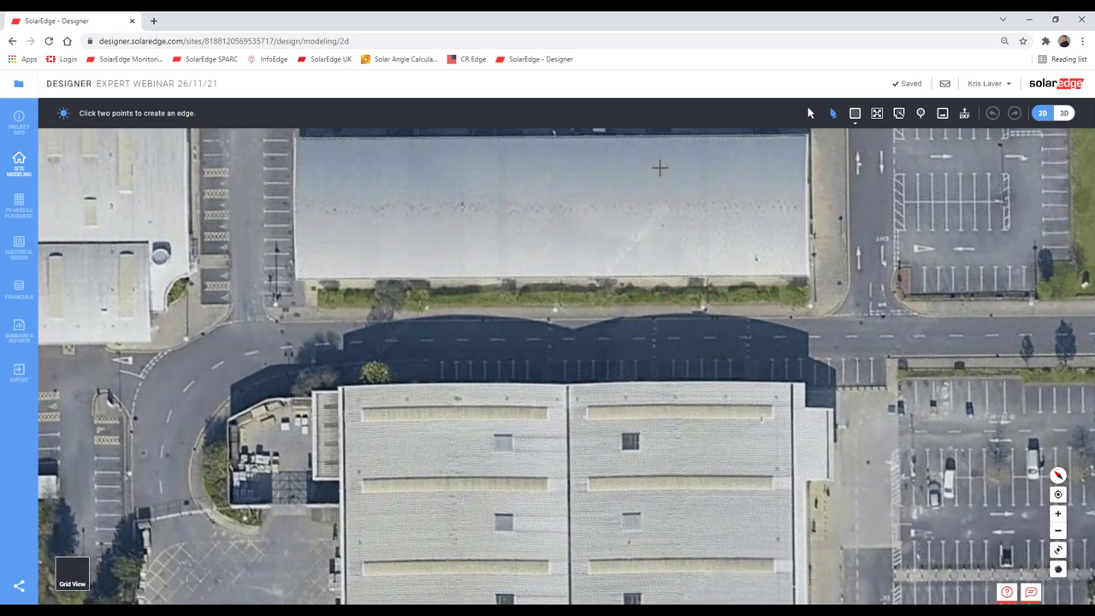
pyautogui.scroll(3, 640, 188)
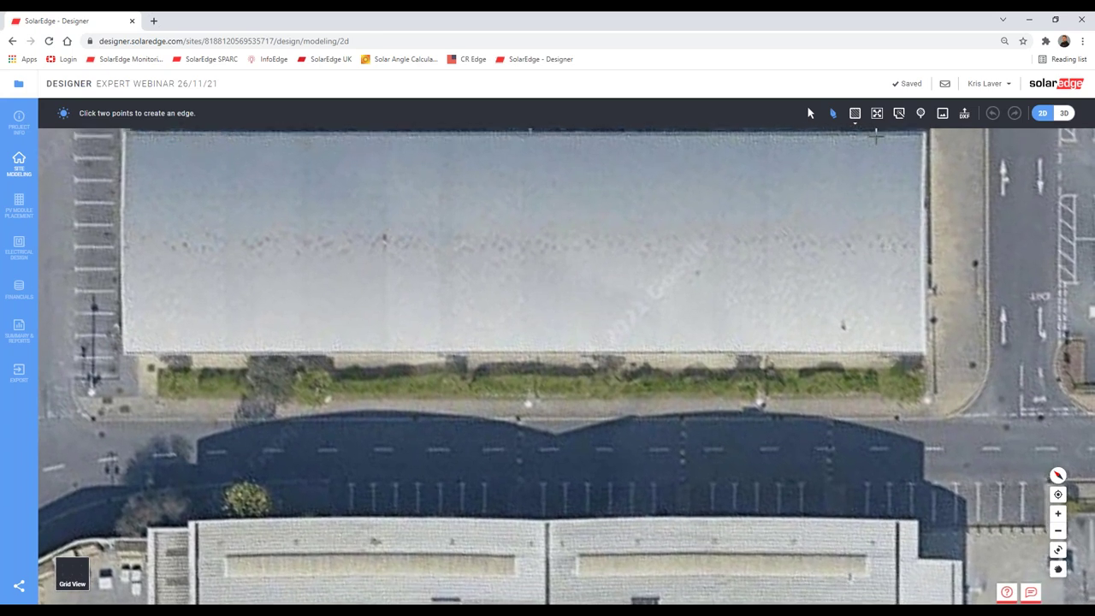
pyautogui.moveTo(545, 259); pyautogui.dragTo(560, 323)
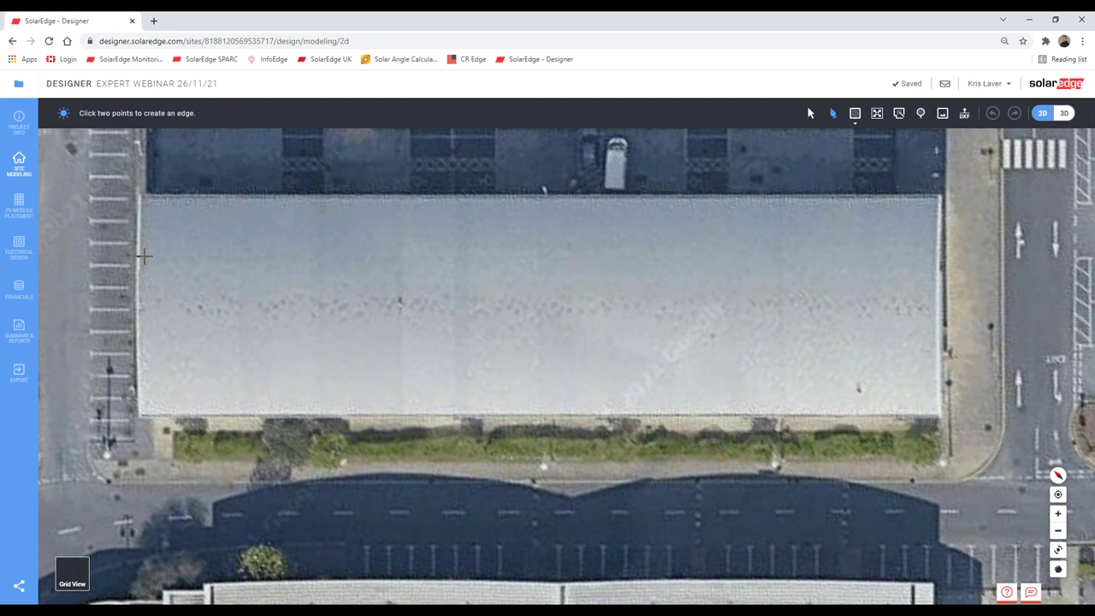
# Step: Trace the roof's top edge from the top-left to the top-right corner
pyautogui.click(139, 196)
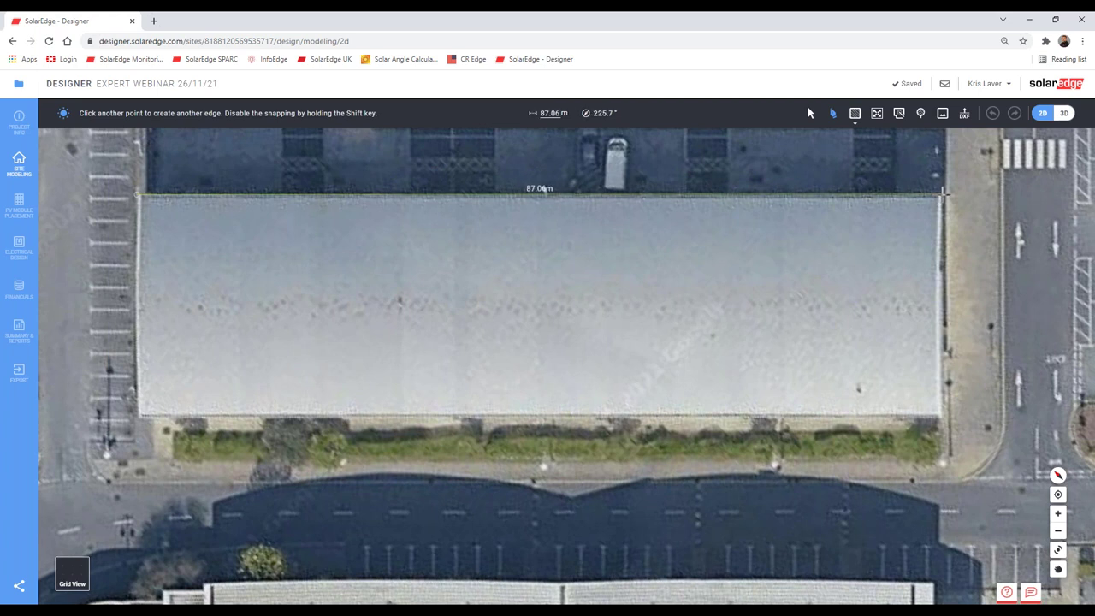
pyautogui.write('87')
pyautogui.press('BackSpace')
pyautogui.press('BackSpace')
pyautogui.click(942, 194)
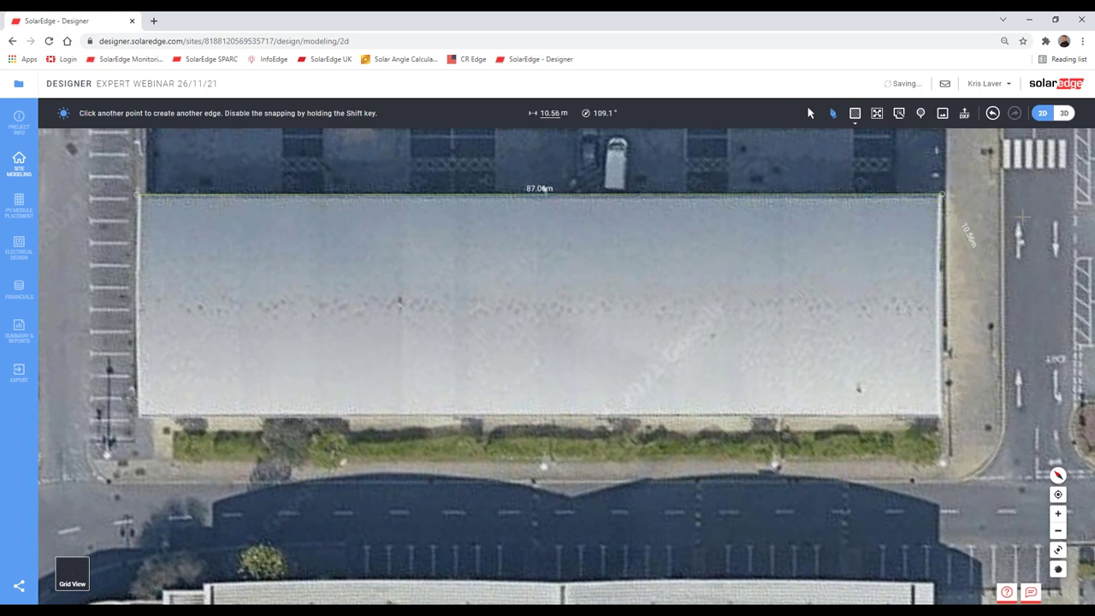
pyautogui.press('Escape')
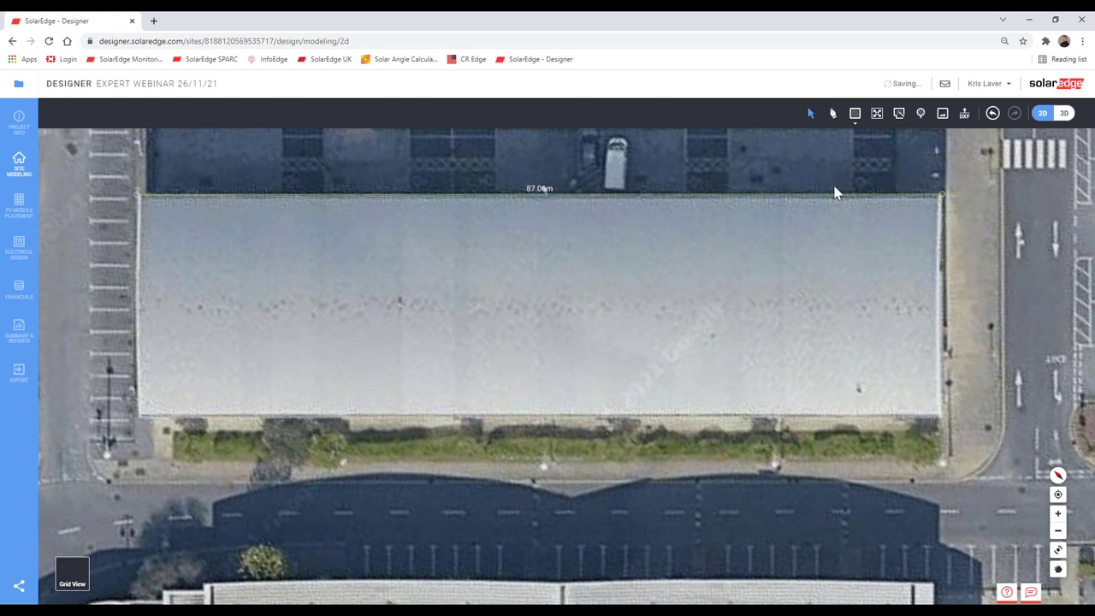
# Step: Set the top edge length to 87.1 m
pyautogui.click(610, 196)
pyautogui.click(539, 194)
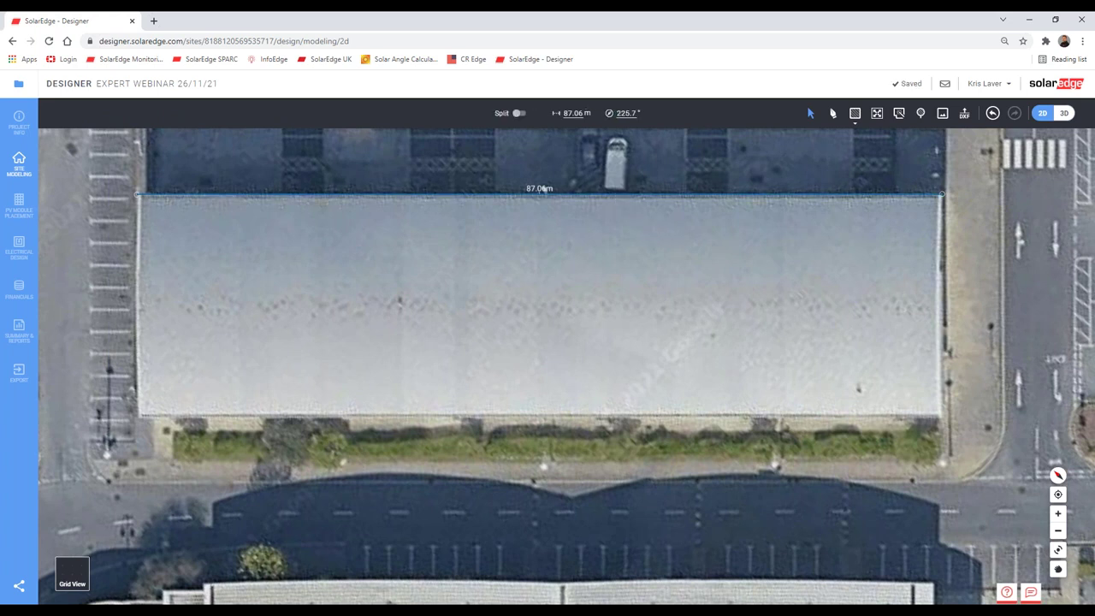
pyautogui.click(575, 113)
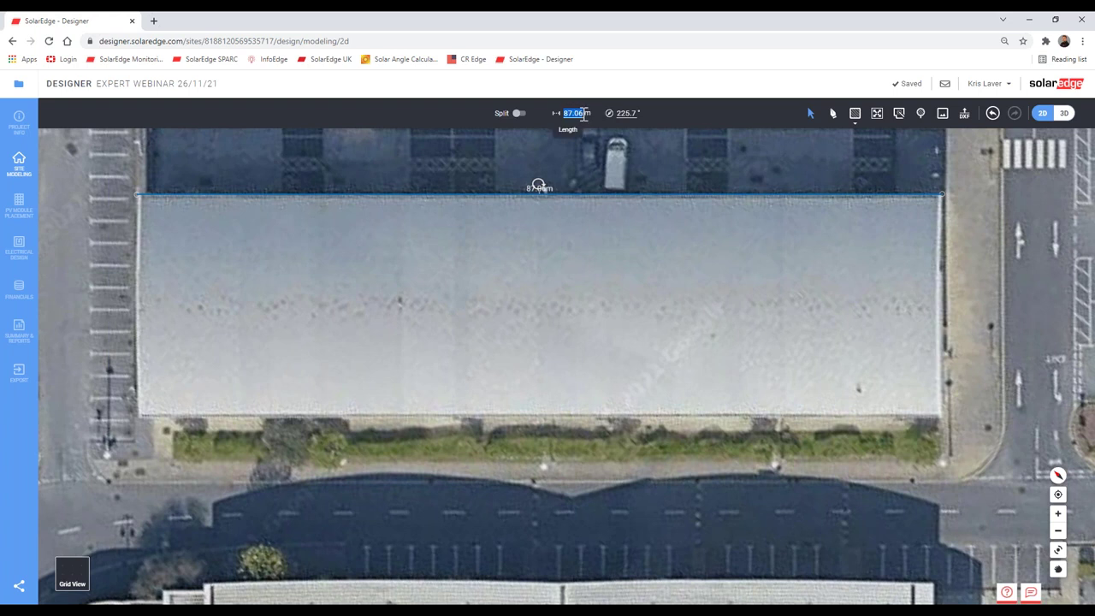
pyautogui.click(579, 113)
pyautogui.doubleClick(587, 113)
pyautogui.write('87.1')
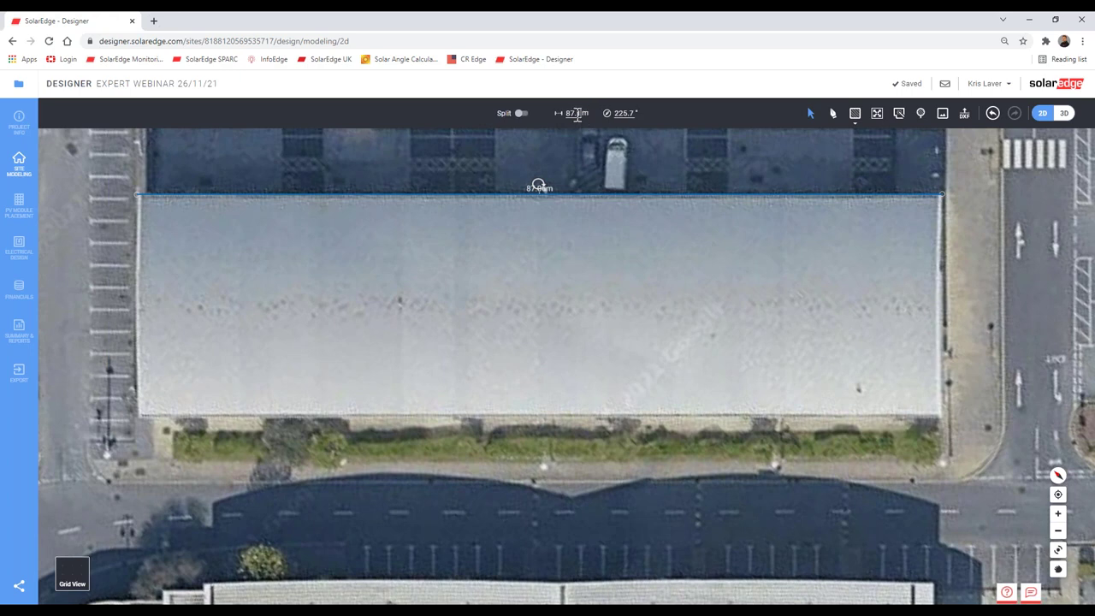
pyautogui.press('Return')
pyautogui.scroll(5, 532, 198)
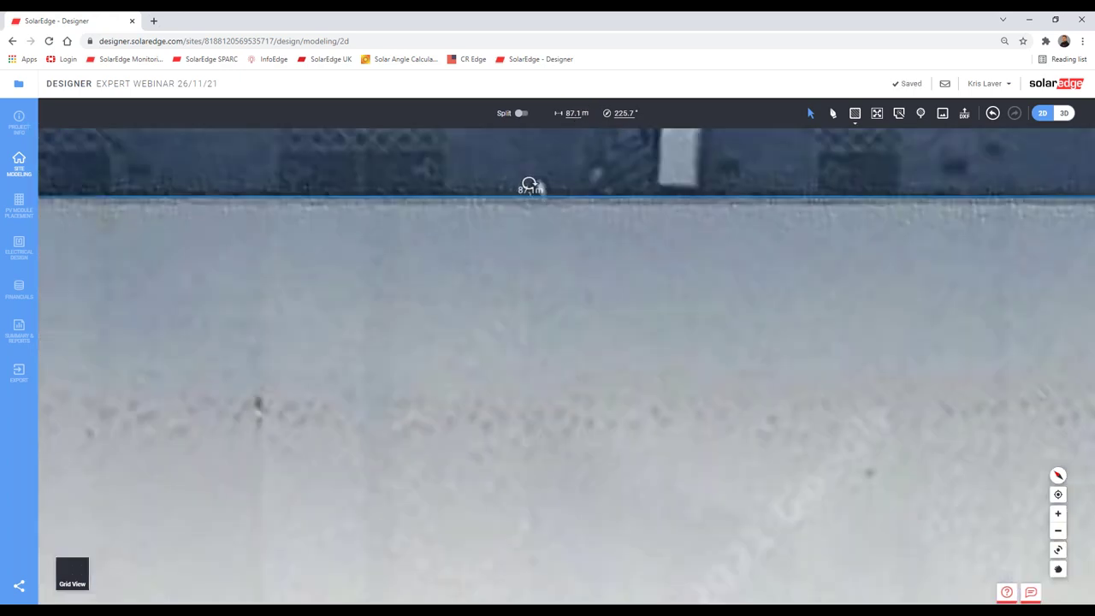
pyautogui.scroll(-5, 513, 203)
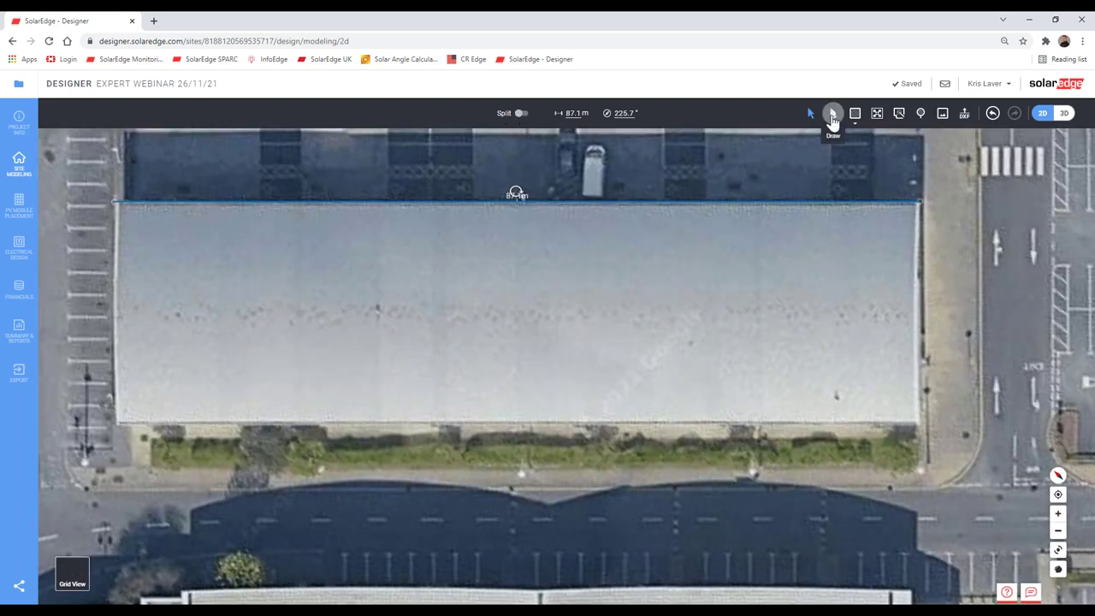
# Step: Trace the roof's right edge down to the bottom-right corner
pyautogui.click(832, 112)
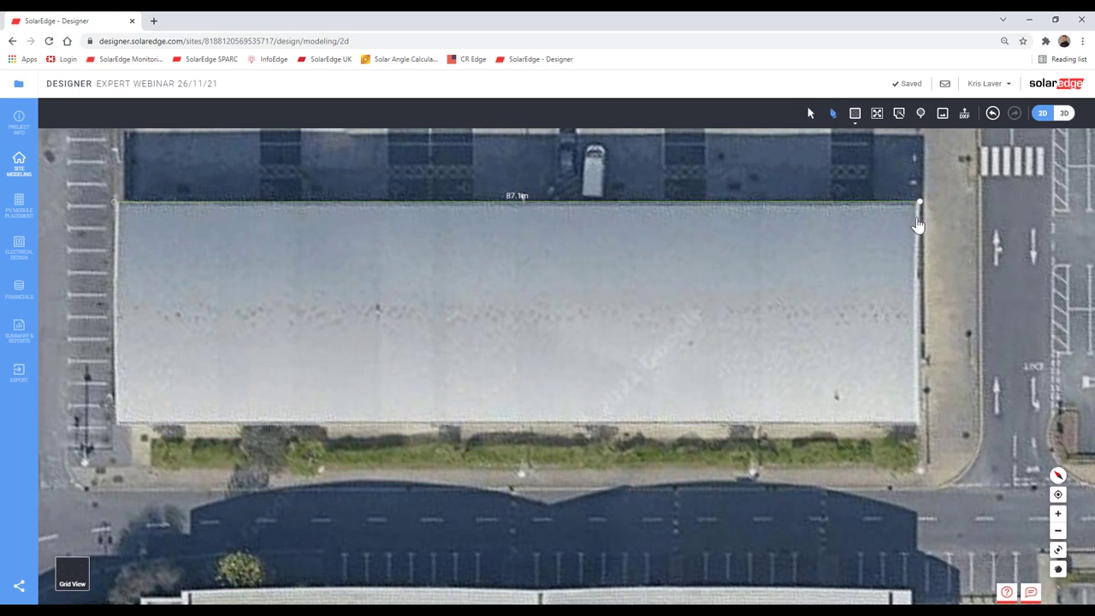
pyautogui.click(919, 202)
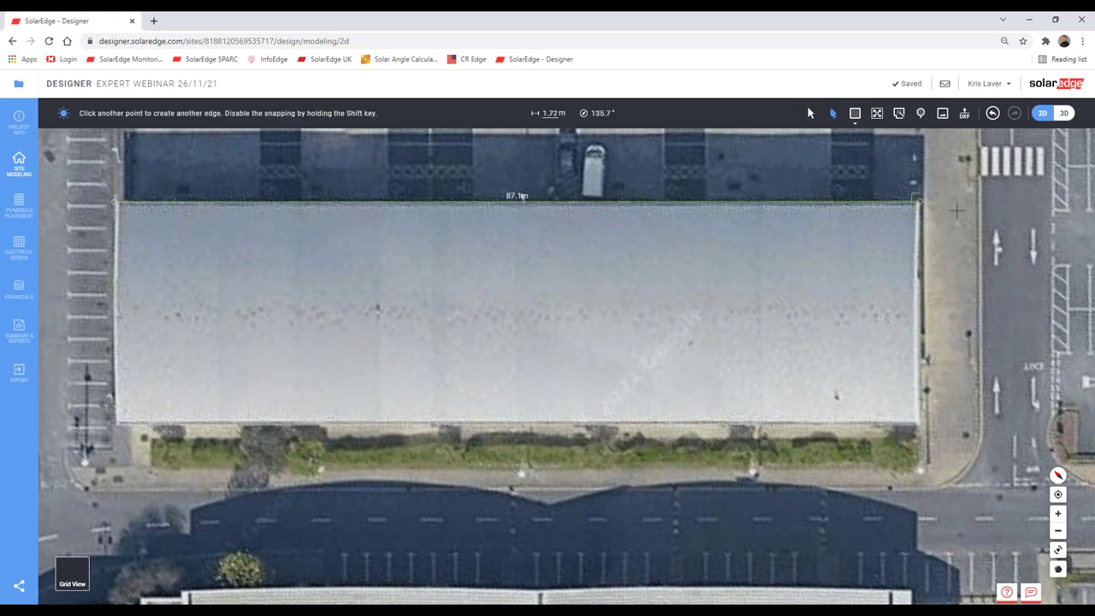
pyautogui.scroll(5, 930, 199)
pyautogui.scroll(3, 928, 198)
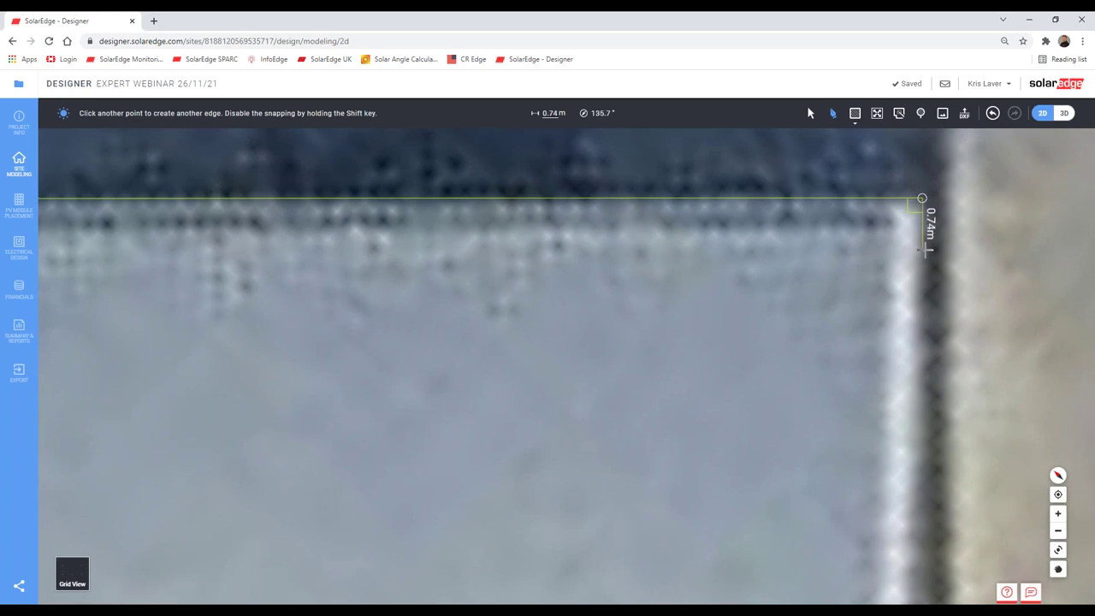
pyautogui.scroll(-6, 926, 250)
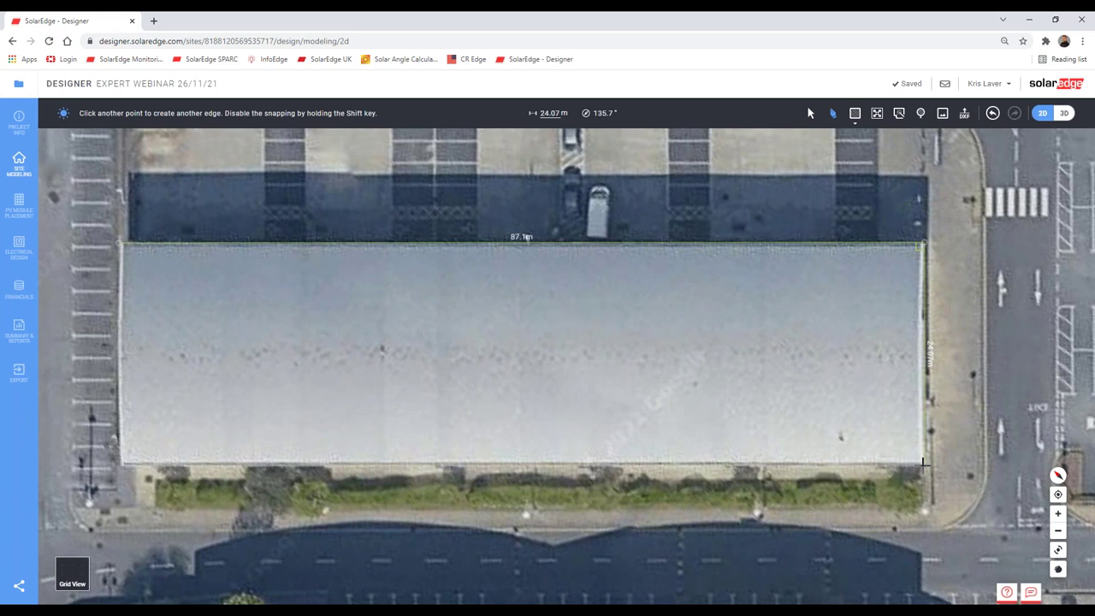
pyautogui.click(924, 462)
pyautogui.press('Escape')
# Step: Set the right edge length to 24.12 m and switch to Grid View
pyautogui.scroll(5, 938, 353)
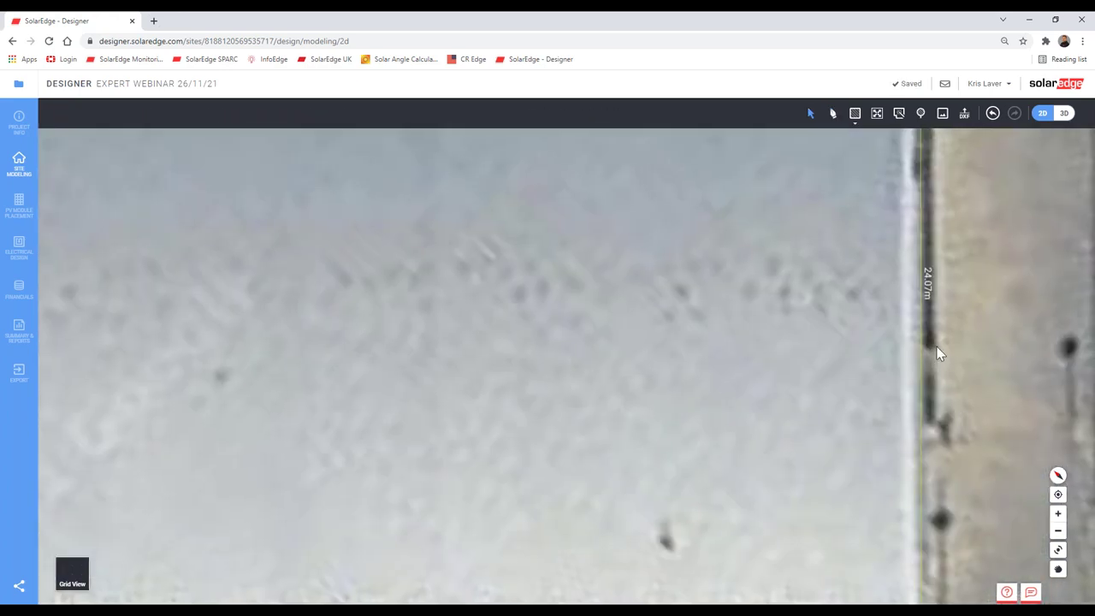
pyautogui.click(912, 349)
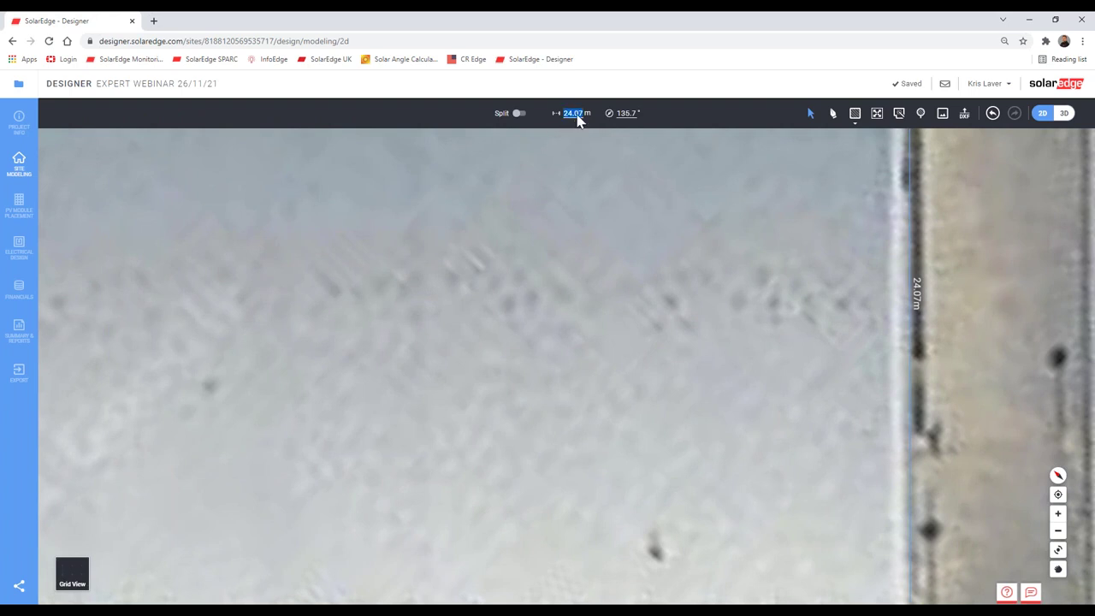
pyautogui.click(575, 114)
pyautogui.write('12')
pyautogui.press('Return')
pyautogui.scroll(-3, 727, 436)
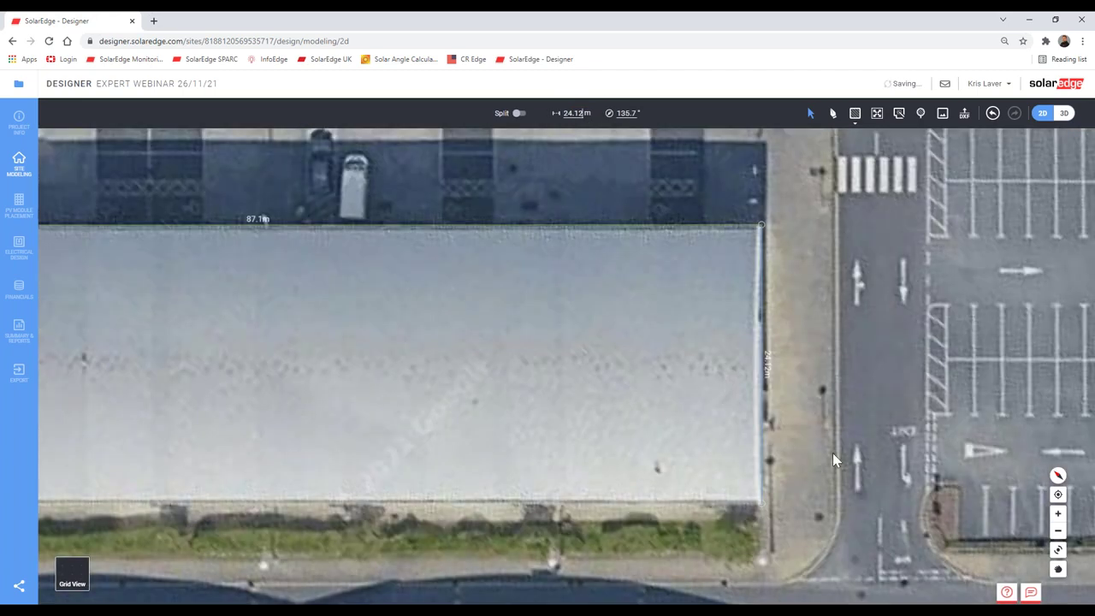
pyautogui.scroll(5, 843, 458)
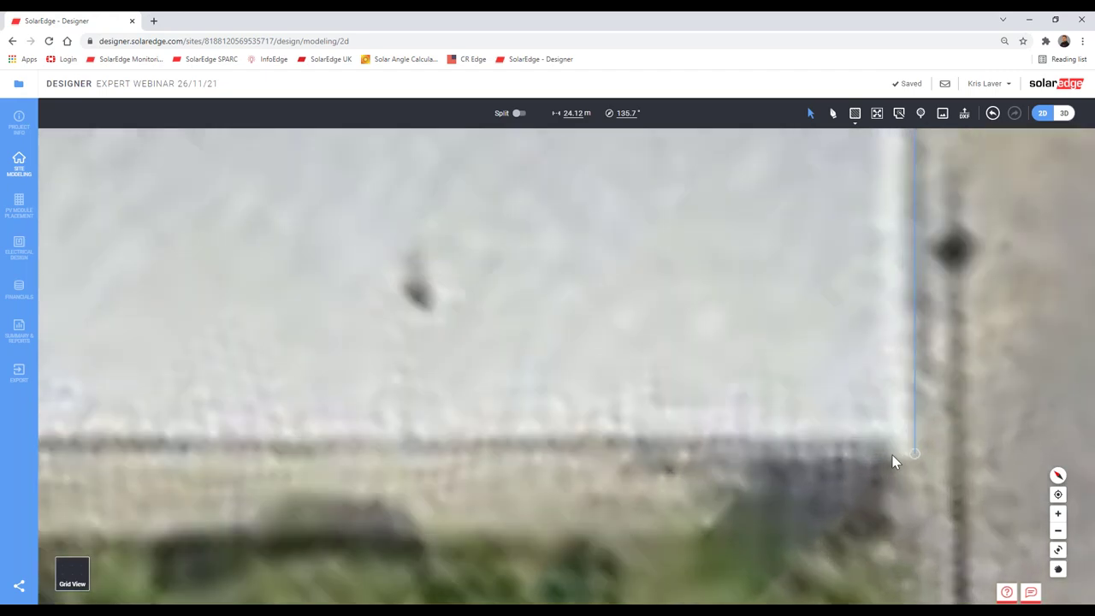
pyautogui.scroll(-5, 892, 462)
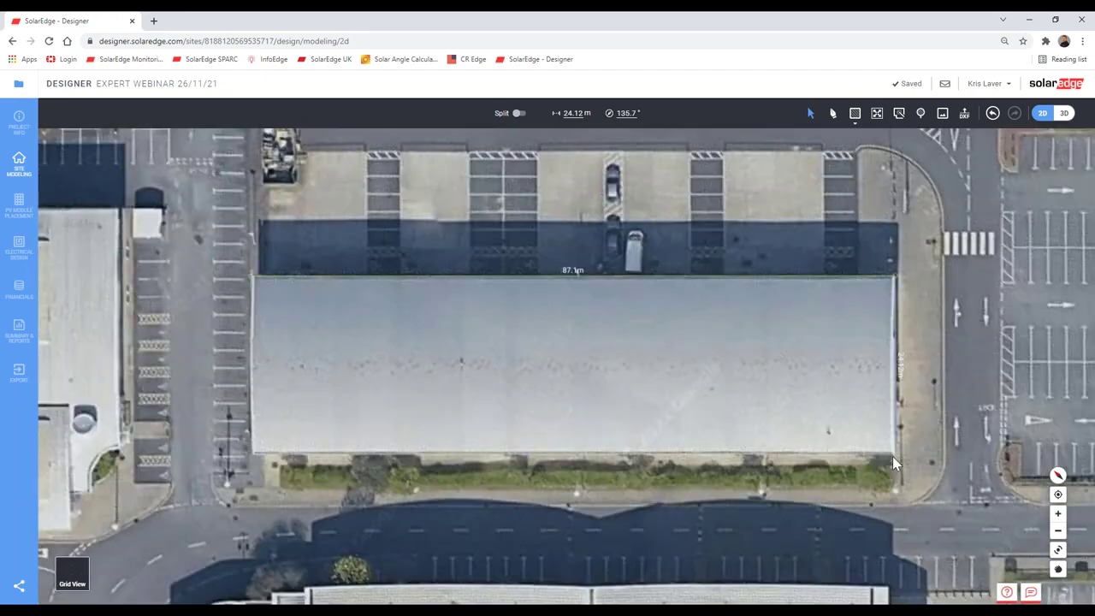
pyautogui.scroll(-2, 892, 462)
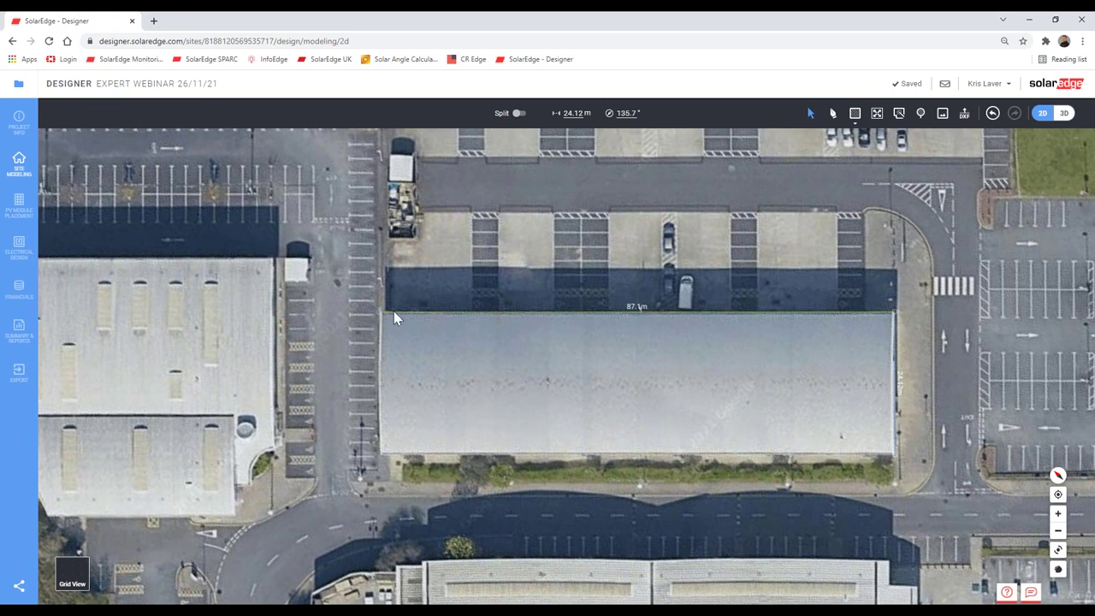
pyautogui.click(72, 574)
# Step: Trace the bottom and left edges to close the 87.1 × 24.12 m rectangle, undoing a stray segment
pyautogui.click(831, 113)
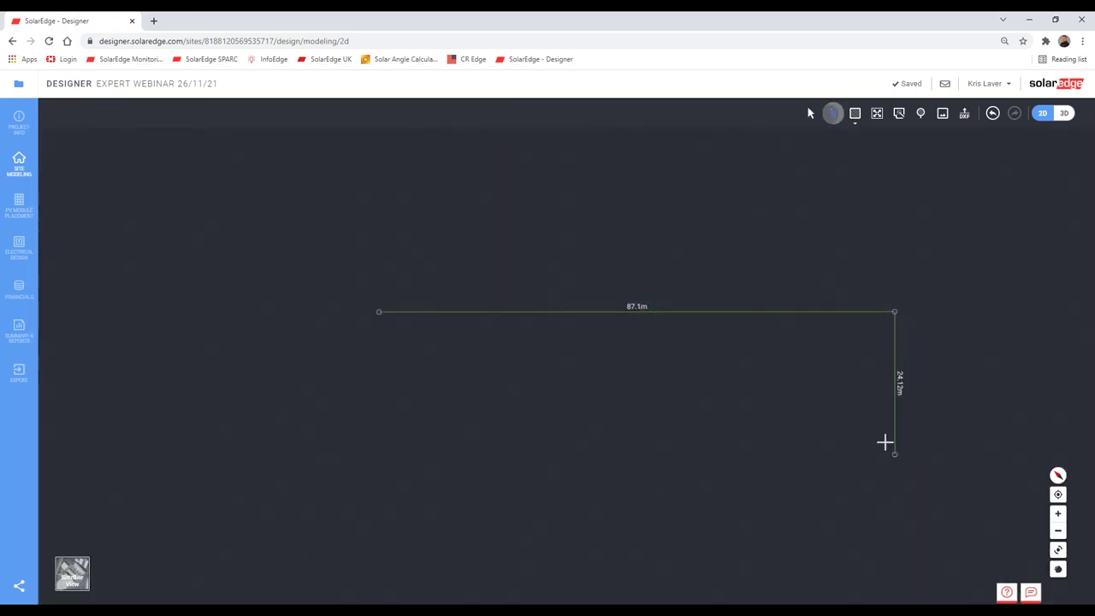
pyautogui.click(893, 454)
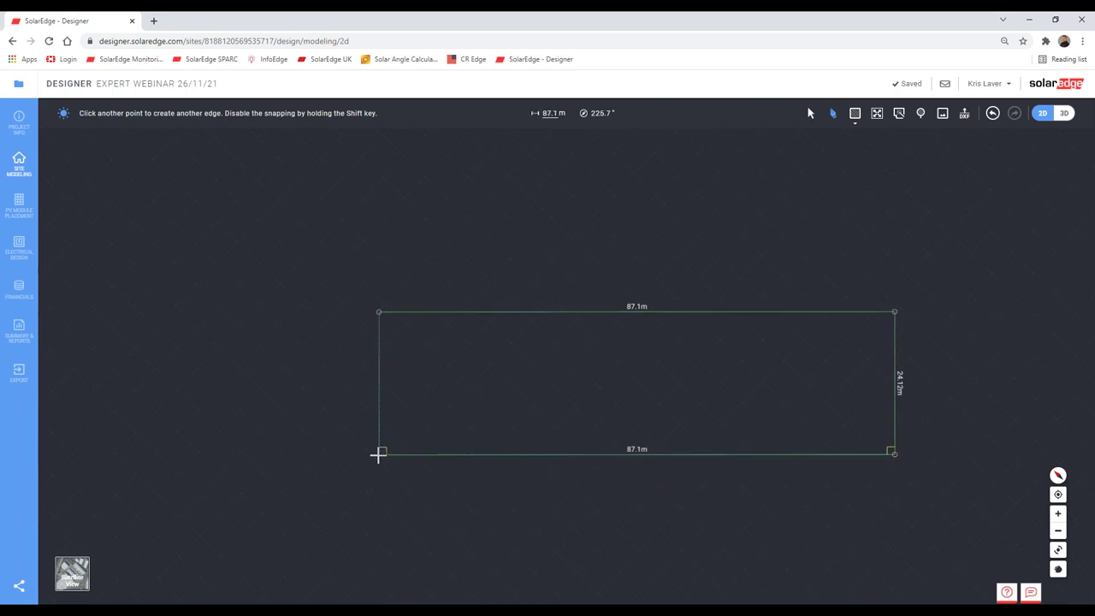
pyautogui.click(379, 454)
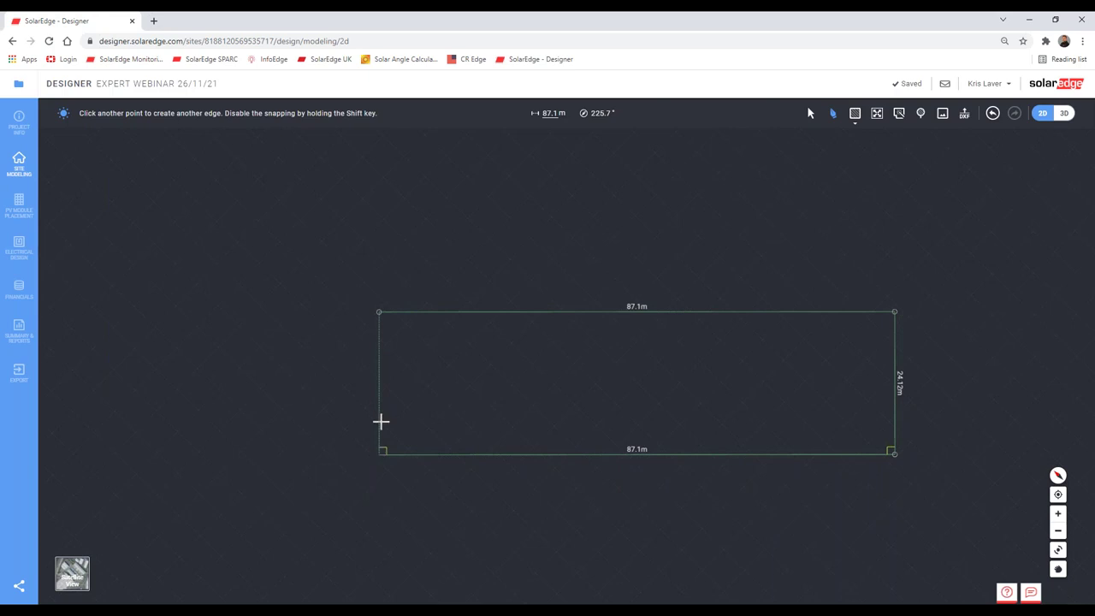
pyautogui.click(379, 323)
pyautogui.tripleClick(265, 358)
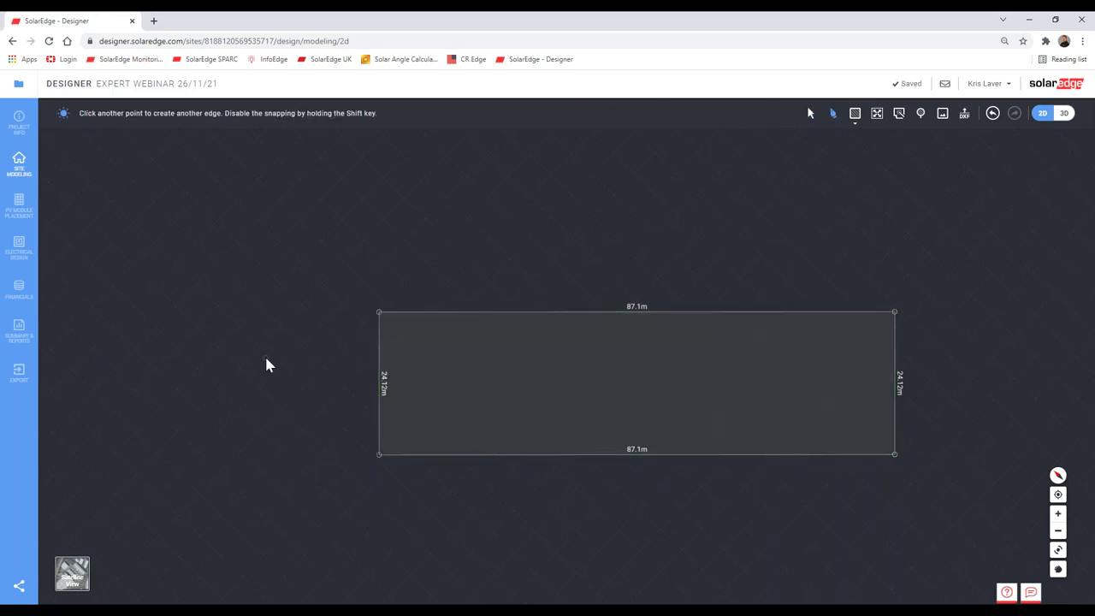
pyautogui.doubleClick(279, 354)
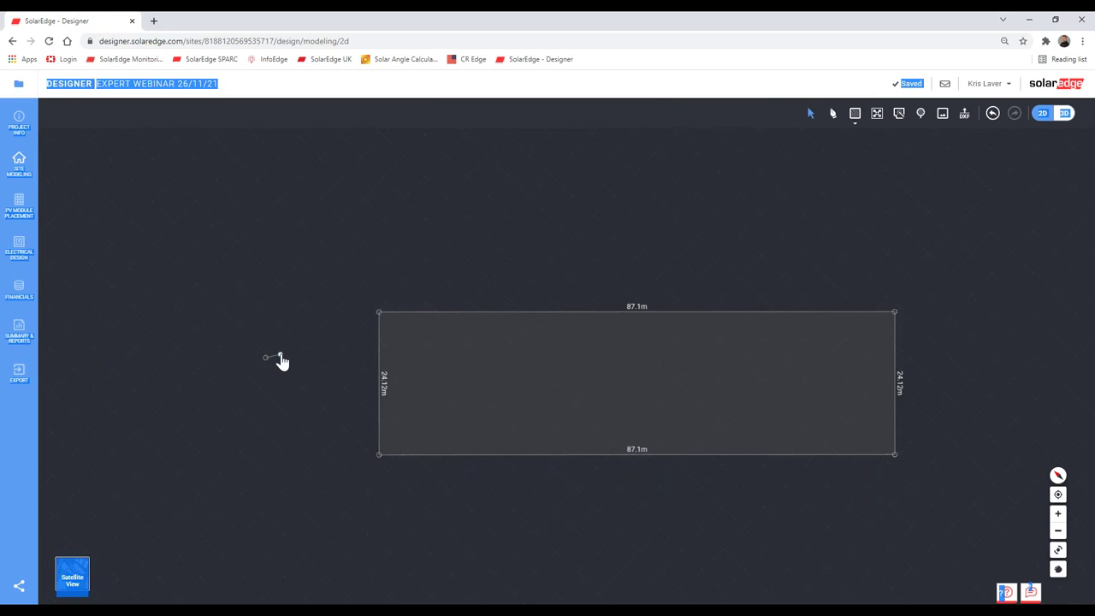
pyautogui.hotkey('ctrl', 'z')
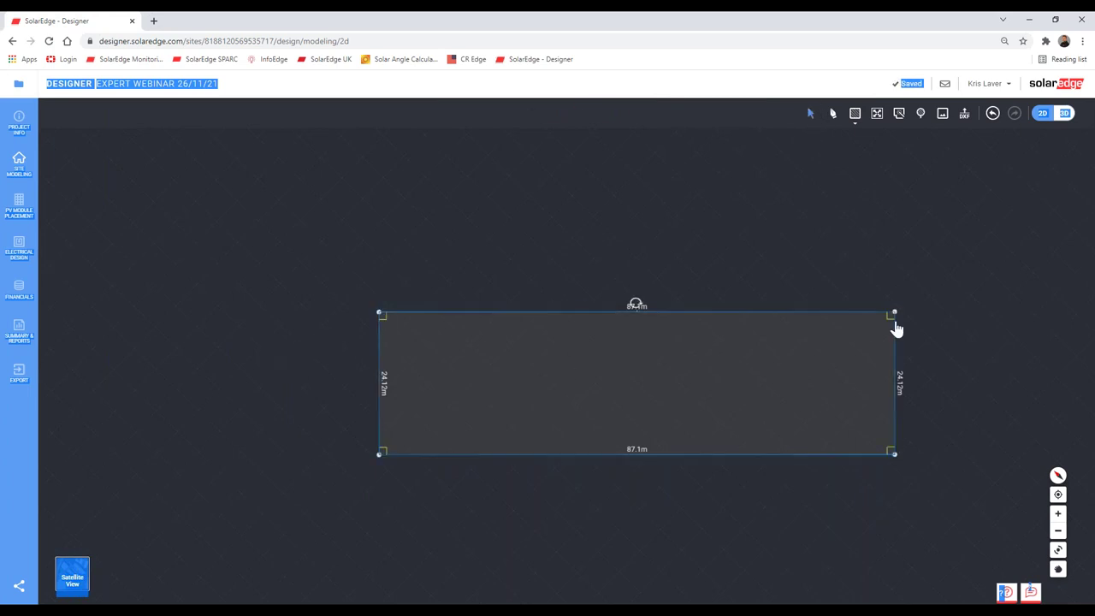
# Step: Switch back to Satellite View behind the roof outline
pyautogui.scroll(5, 894, 325)
pyautogui.scroll(-5, 824, 438)
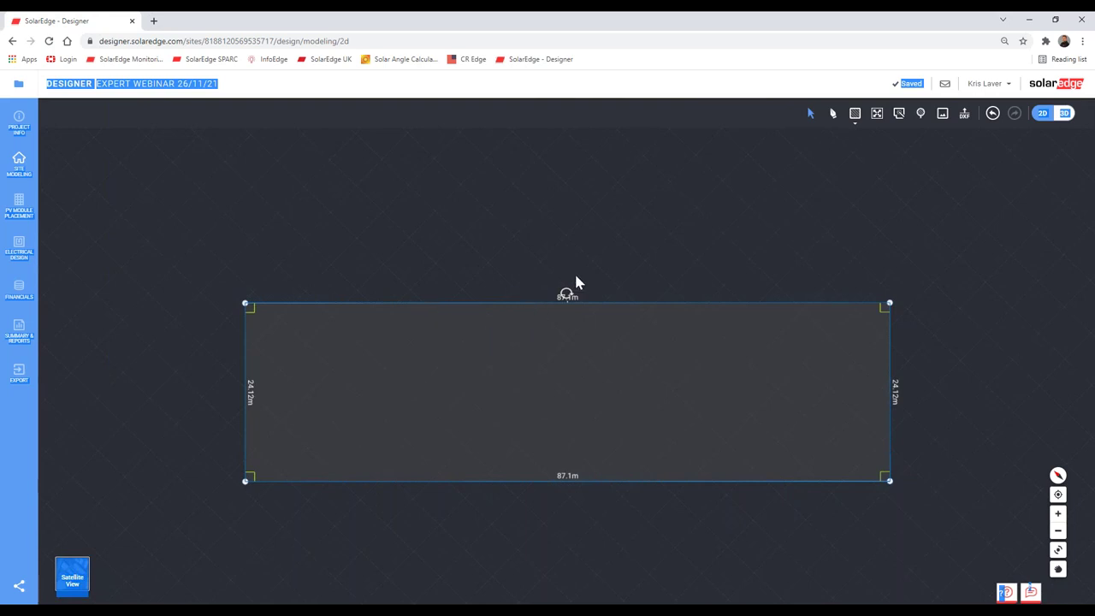
pyautogui.scroll(-1, 574, 282)
pyautogui.scroll(3, 328, 334)
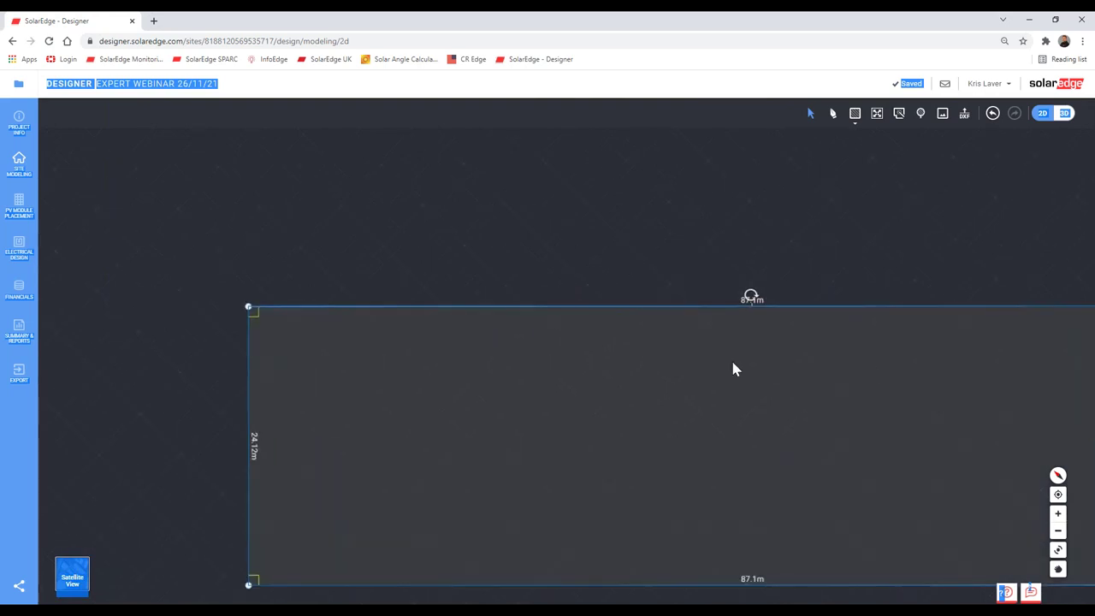
pyautogui.scroll(-2, 684, 356)
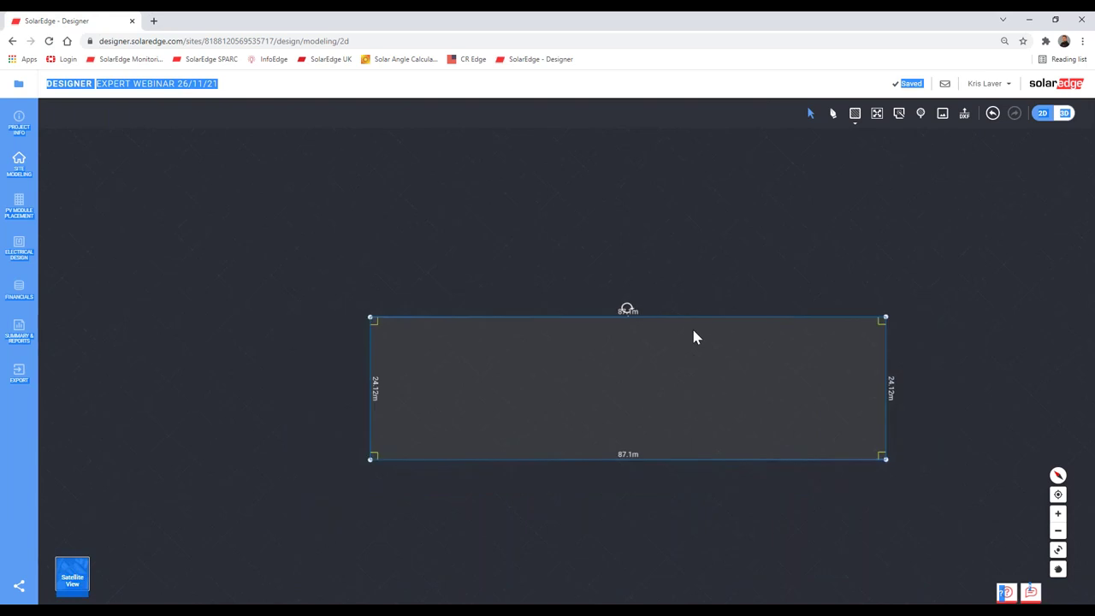
pyautogui.click(75, 578)
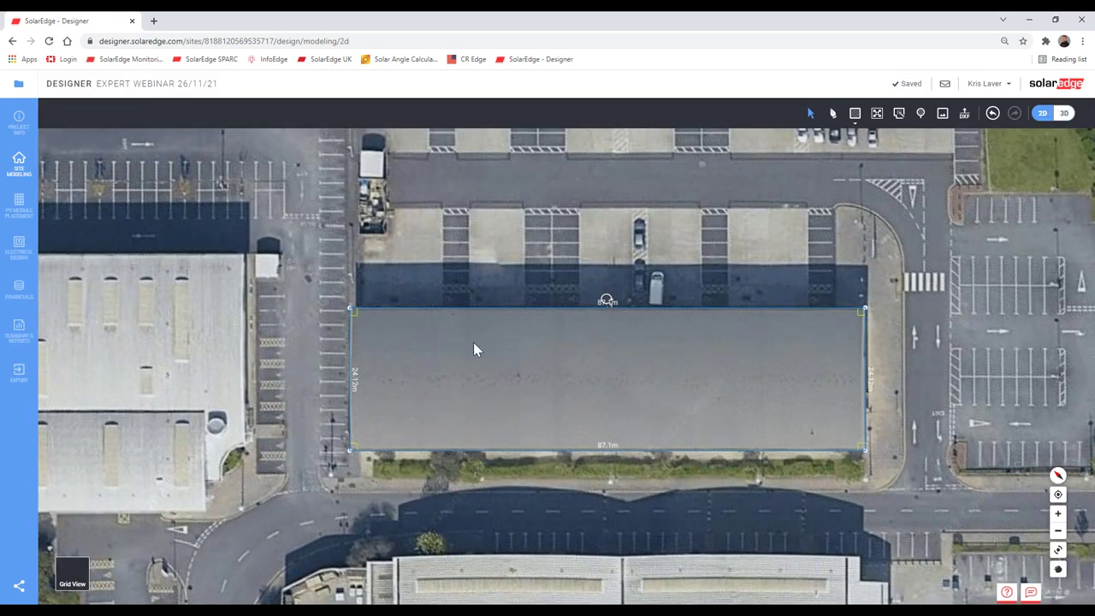
# Step: Draw an inner edge from the left side's midpoint to the right side's midpoint
pyautogui.click(832, 113)
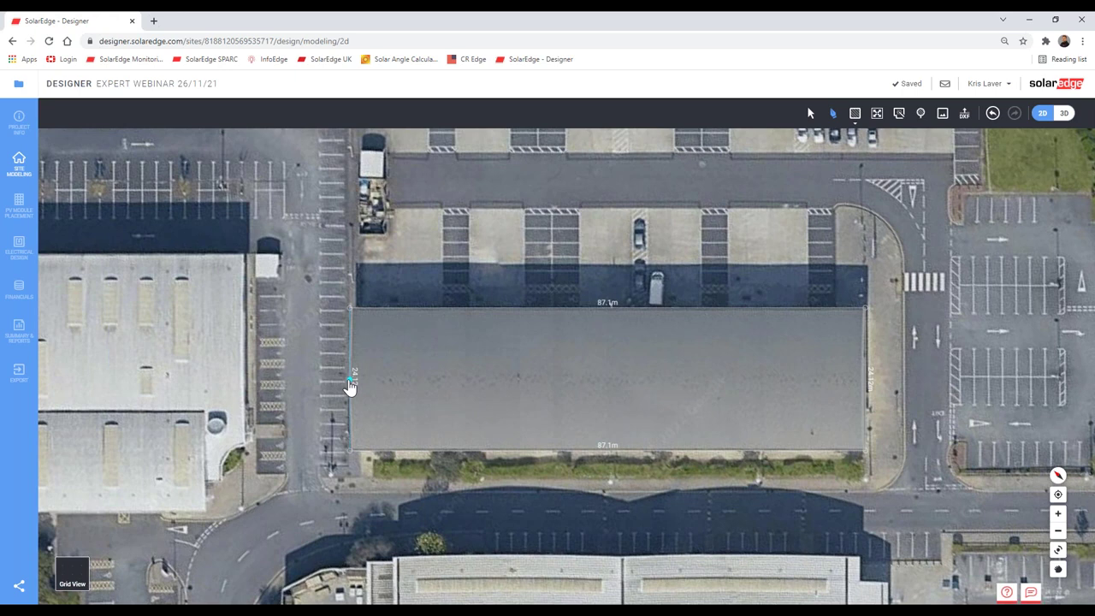
pyautogui.click(350, 380)
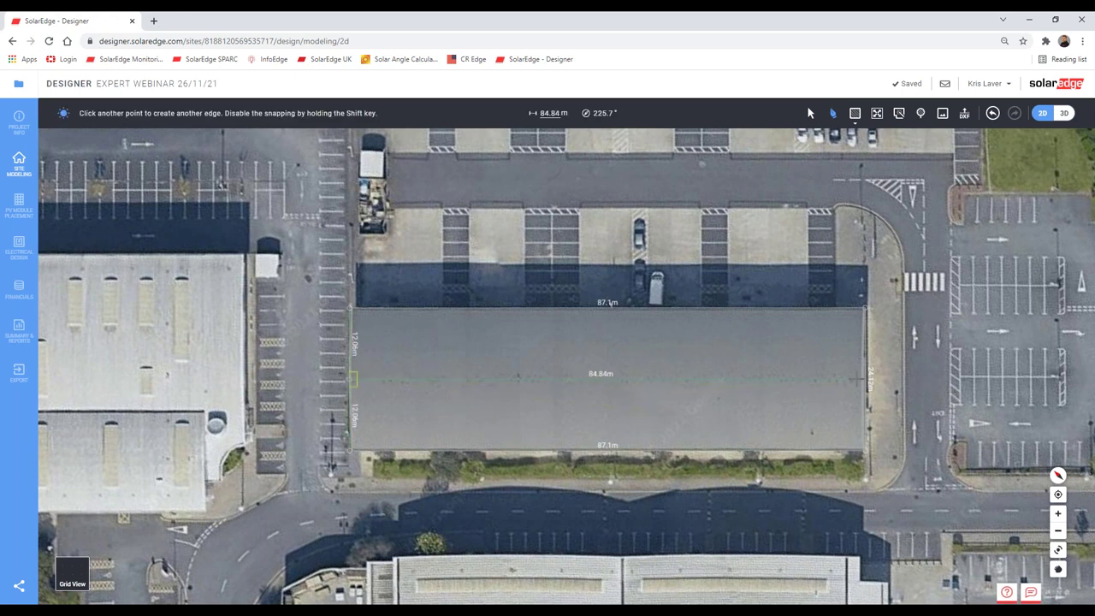
pyautogui.click(866, 386)
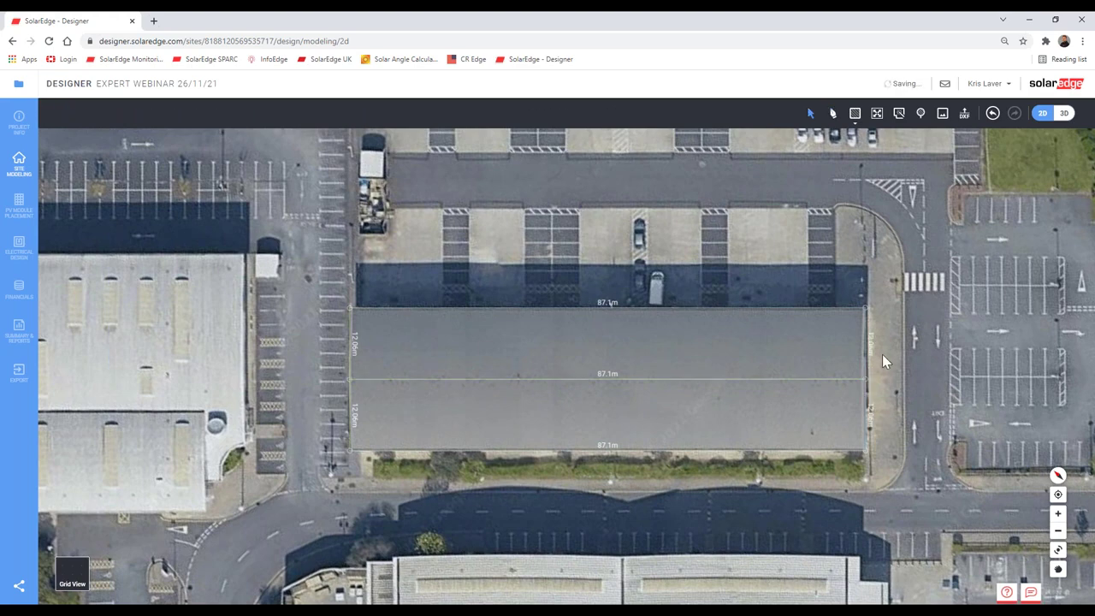
pyautogui.scroll(5, 881, 354)
# Step: Check the split roof in Grid View, then restore satellite imagery and recentre the building
pyautogui.click(70, 573)
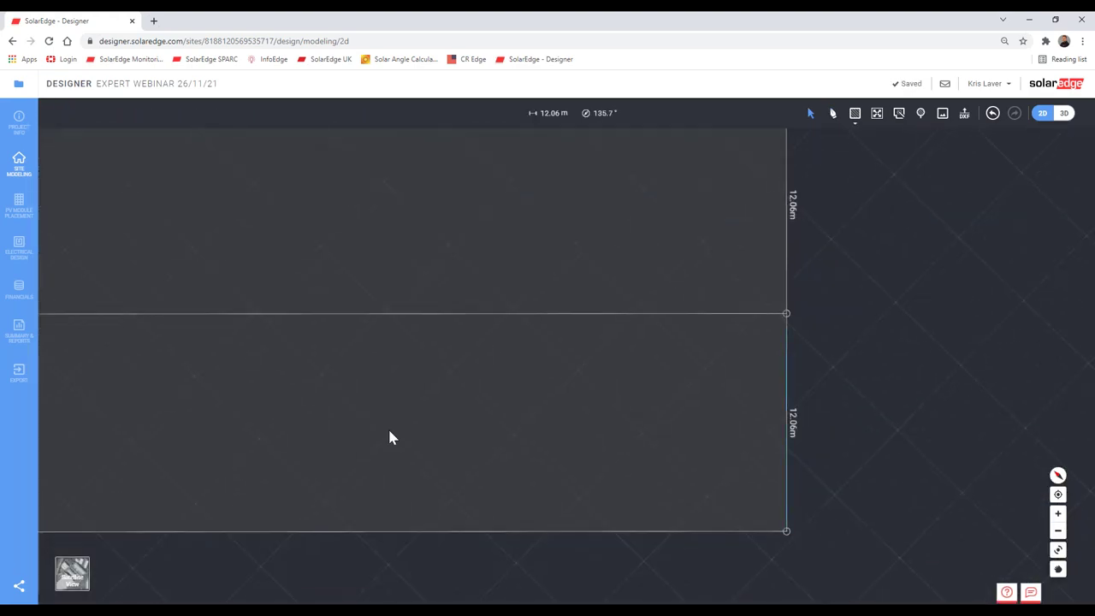
pyautogui.scroll(-4, 766, 462)
pyautogui.moveTo(208, 454); pyautogui.dragTo(661, 484)
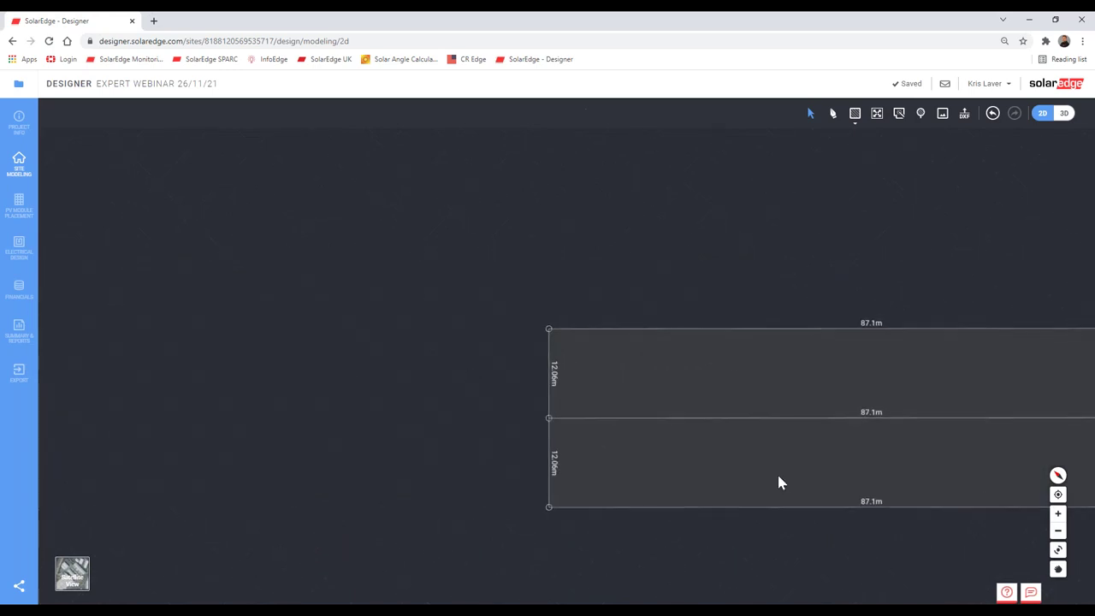
pyautogui.moveTo(777, 477); pyautogui.dragTo(574, 461)
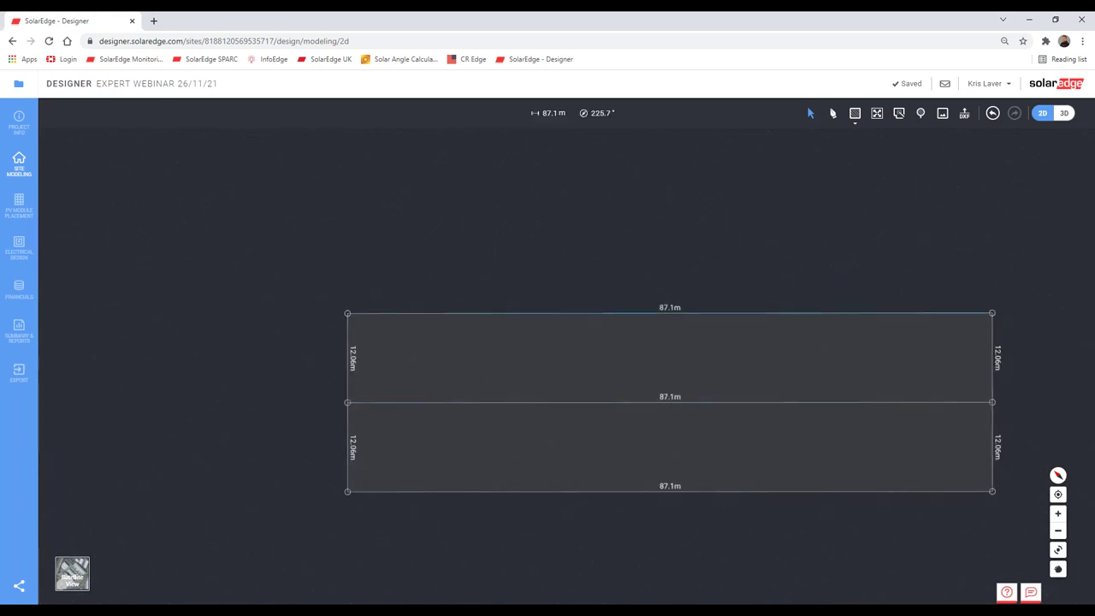
pyautogui.click(77, 578)
pyautogui.moveTo(746, 423); pyautogui.dragTo(644, 379)
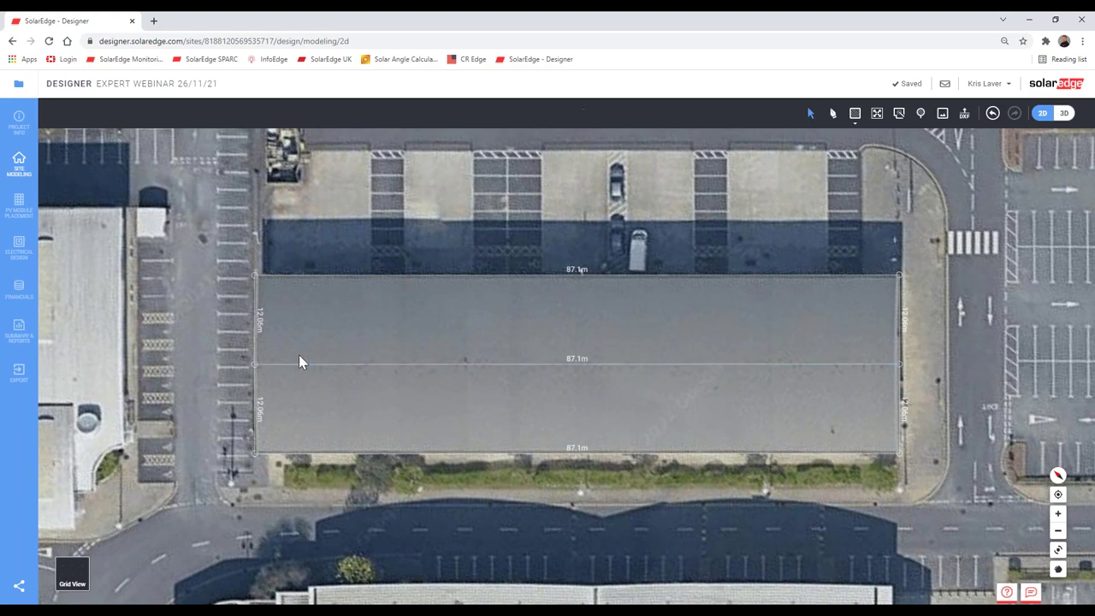
pyautogui.click(19, 207)
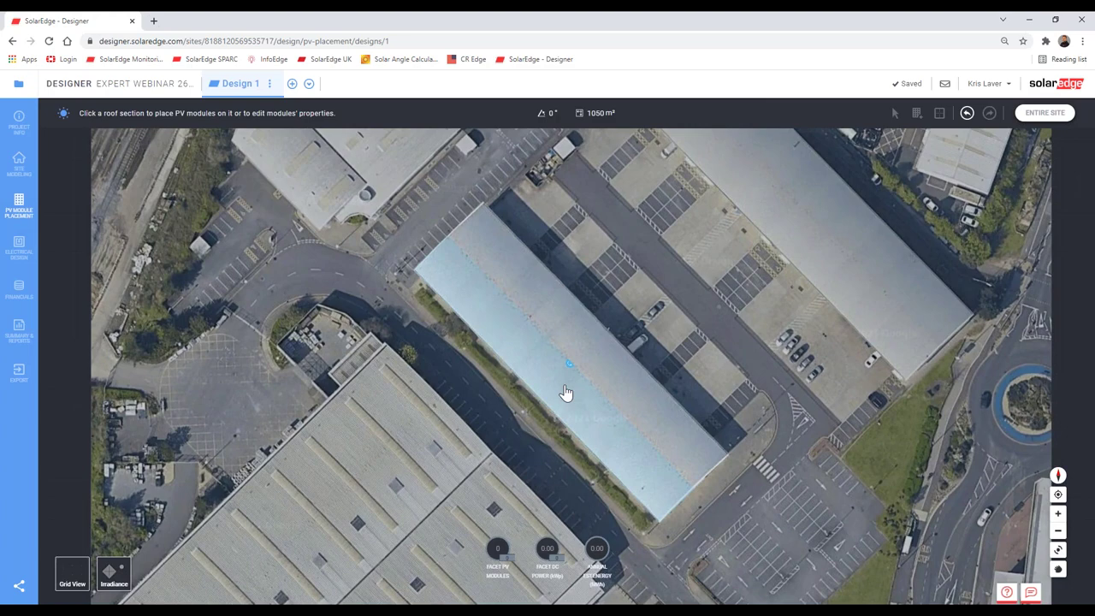
pyautogui.click(565, 393)
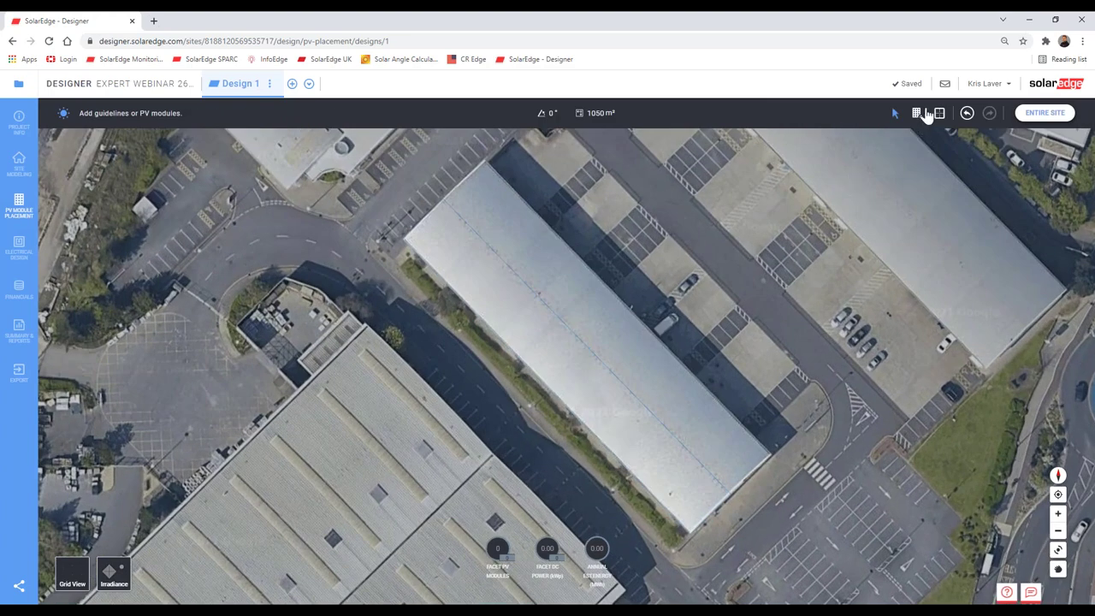
pyautogui.click(916, 114)
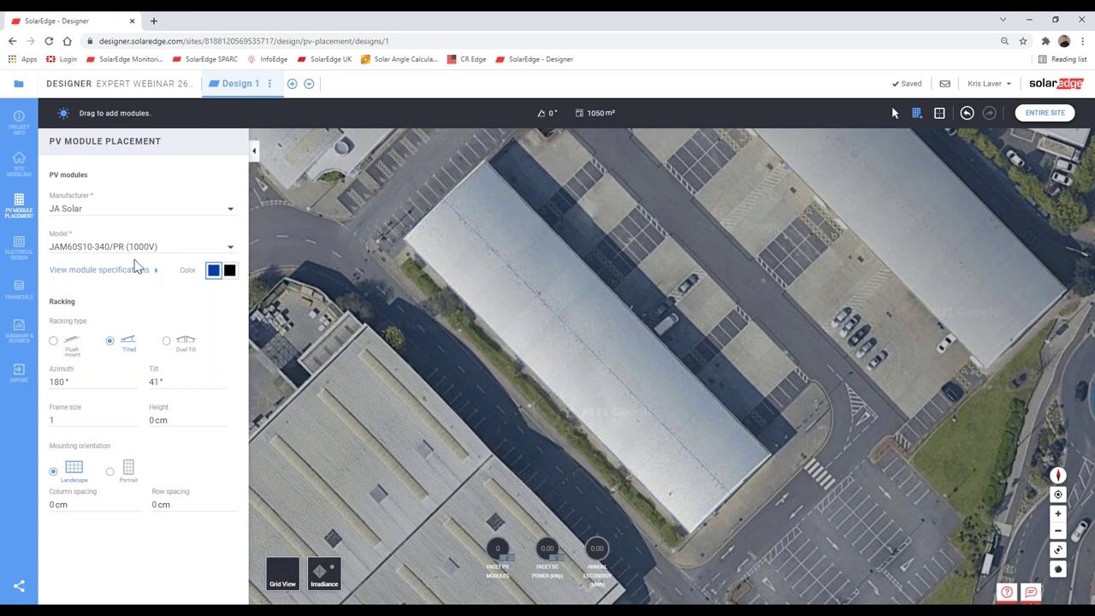
pyautogui.click(135, 271)
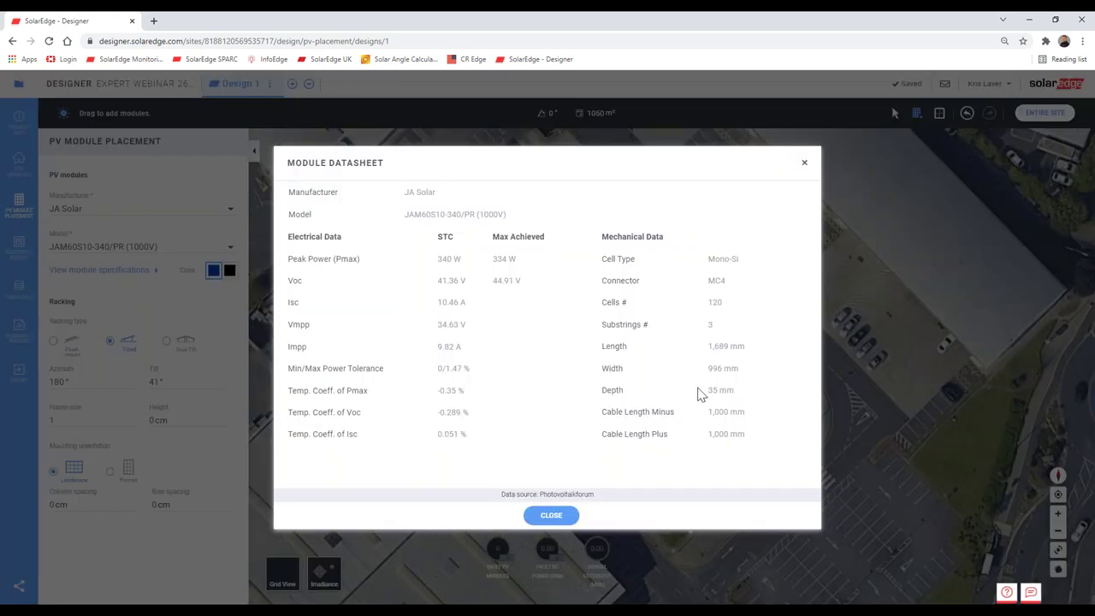
pyautogui.moveTo(708, 346); pyautogui.dragTo(726, 346)
pyautogui.click(727, 346)
pyautogui.moveTo(727, 347); pyautogui.dragTo(729, 346)
pyautogui.click(805, 165)
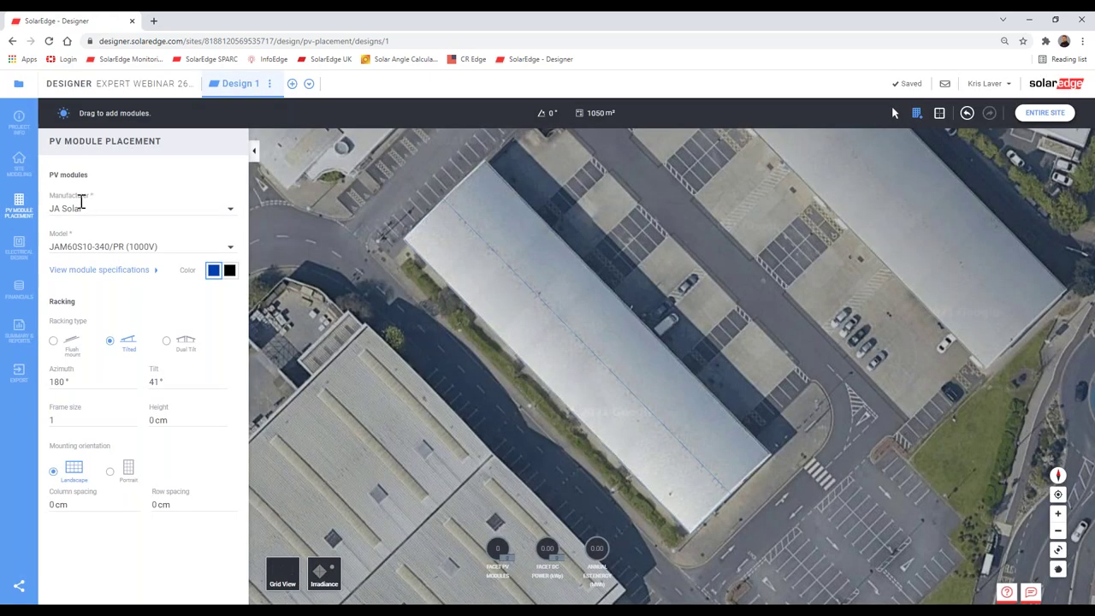
pyautogui.click(19, 166)
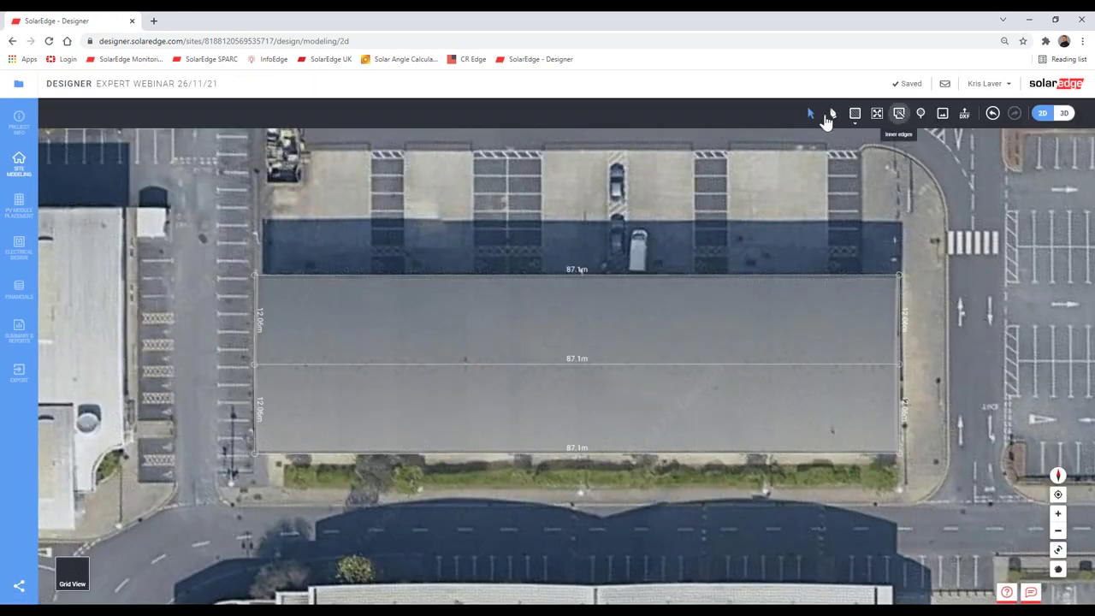
# Step: Draw a vertical inner edge up from the bottom edge's midpoint
pyautogui.click(830, 117)
pyautogui.scroll(2, 603, 462)
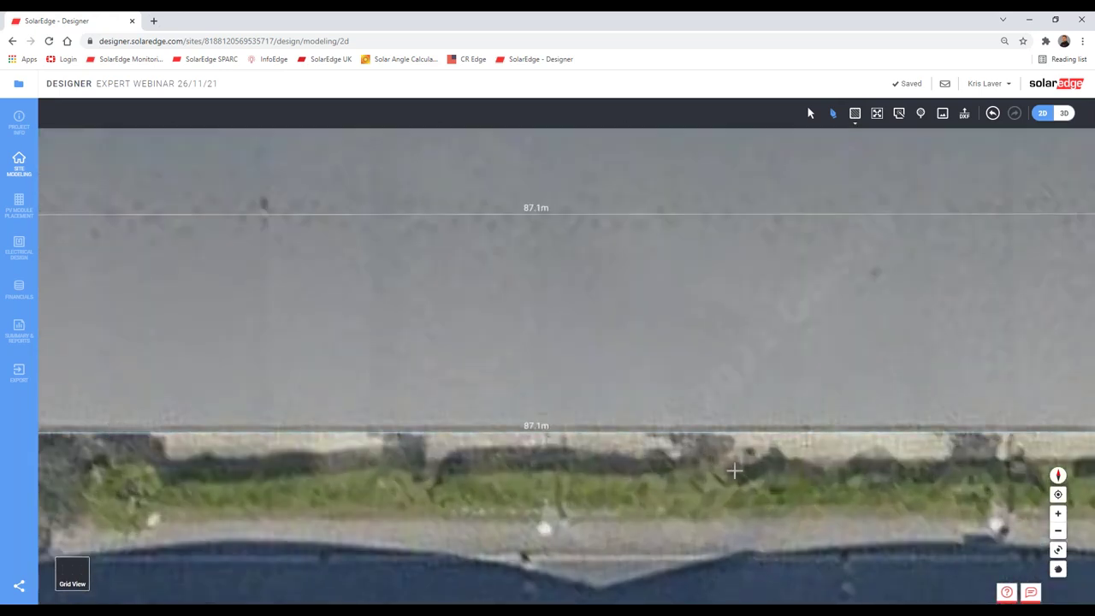
pyautogui.scroll(-1, 734, 469)
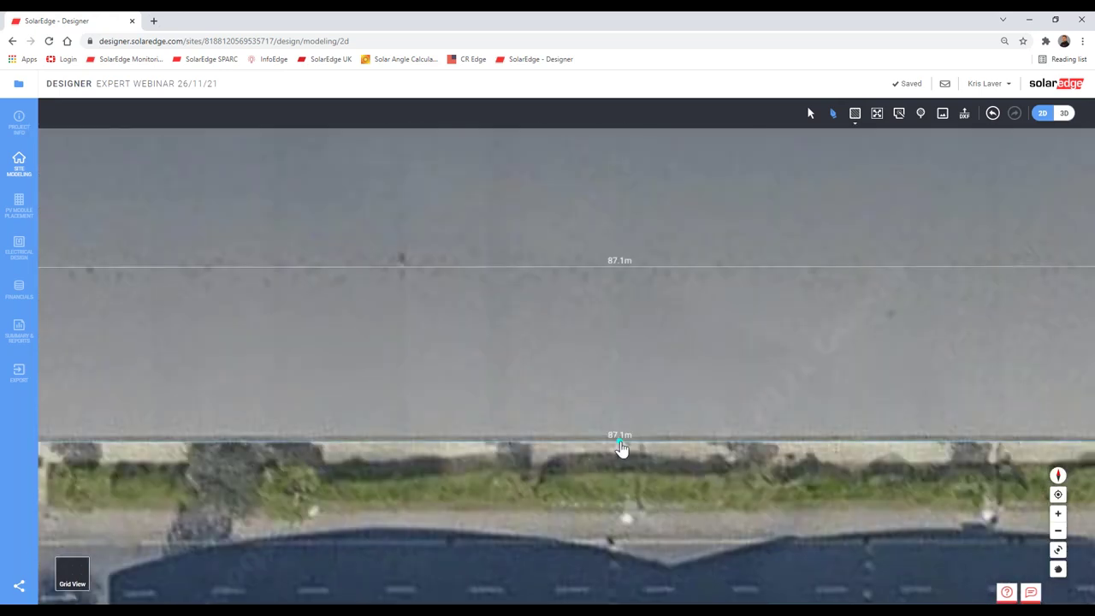
pyautogui.click(620, 438)
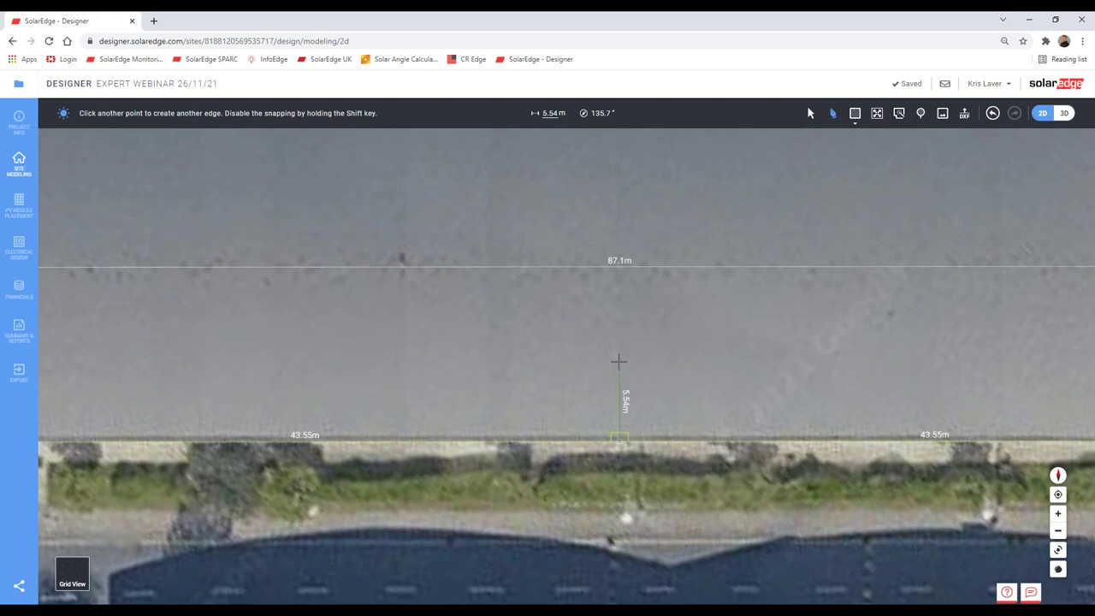
pyautogui.click(619, 362)
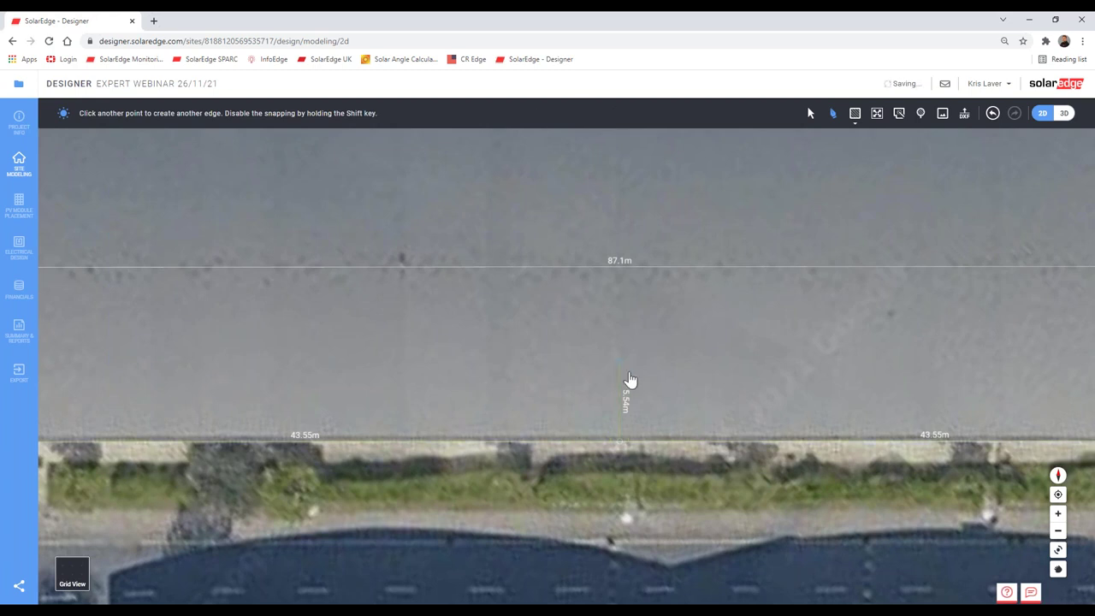
pyautogui.press('Escape')
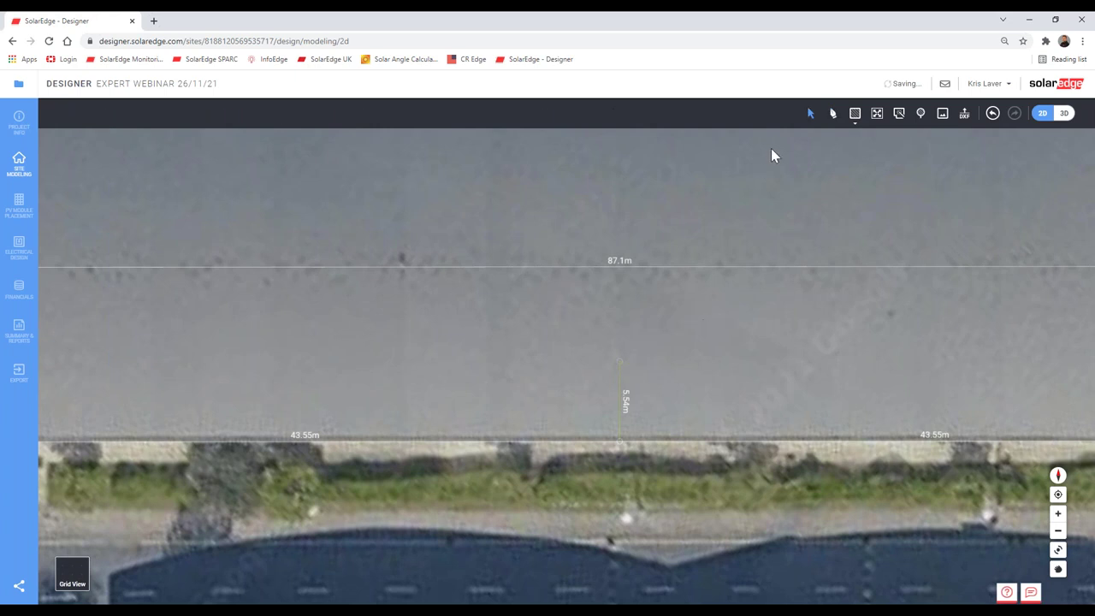
# Step: Shorten the new vertical edge to 2 m
pyautogui.click(618, 414)
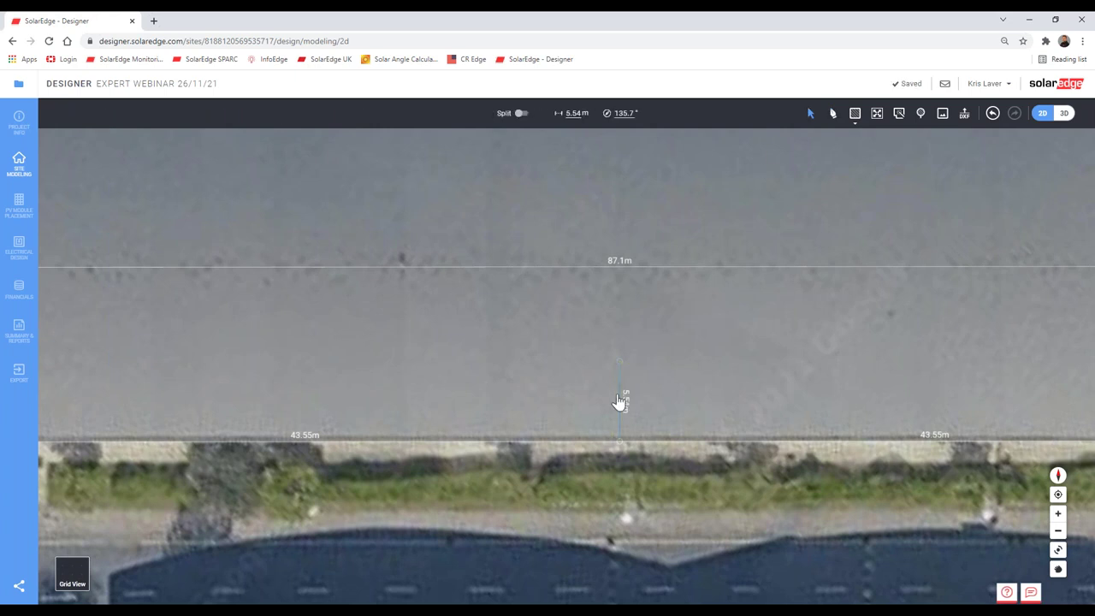
pyautogui.click(570, 112)
pyautogui.write('2')
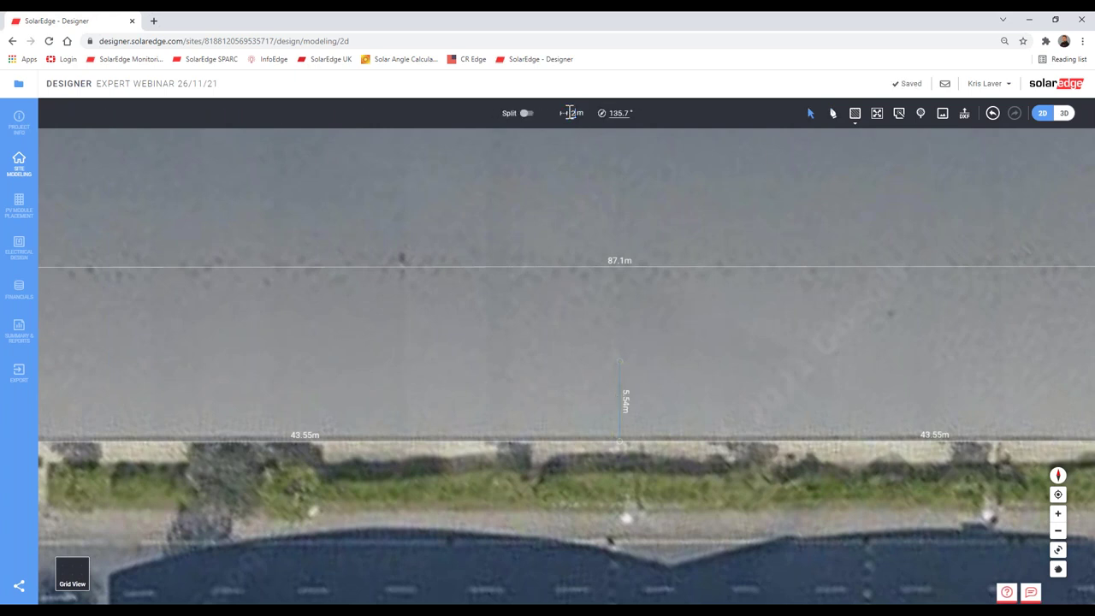
pyautogui.press('Return')
pyautogui.scroll(-3, 748, 316)
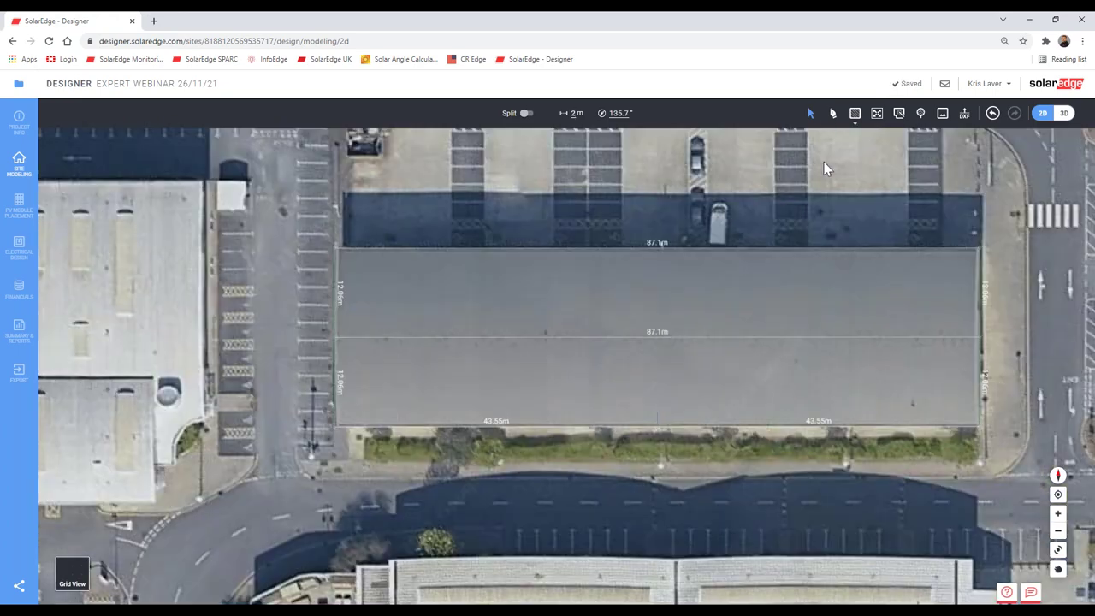
pyautogui.click(833, 113)
# Step: In Grid View, draw edges from the 2 m edge's top to the left and right roof sides
pyautogui.scroll(3, 674, 402)
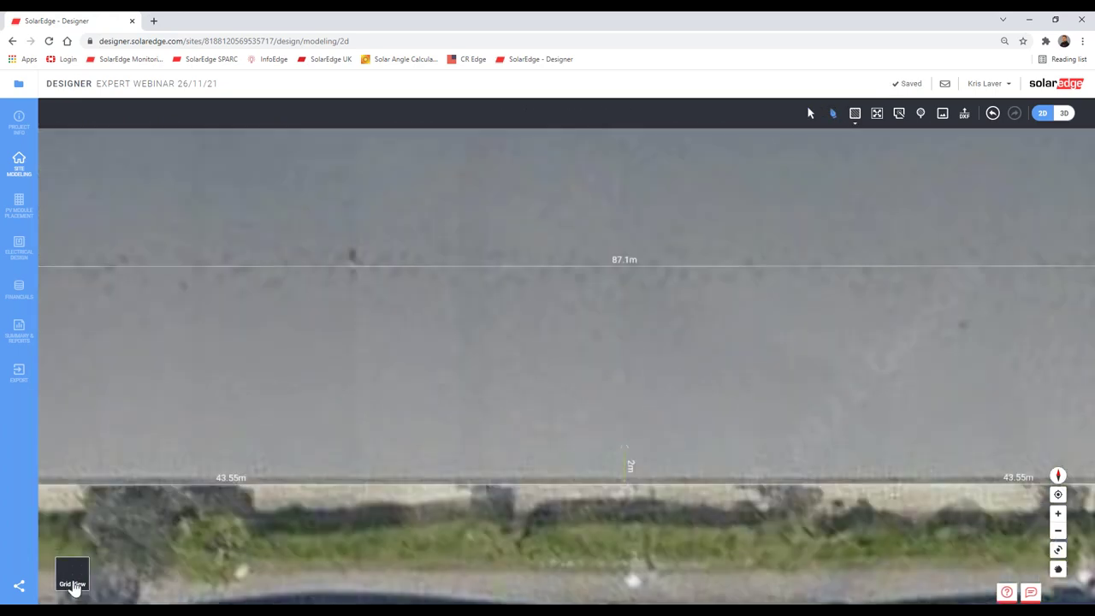
pyautogui.click(73, 577)
pyautogui.scroll(-3, 575, 500)
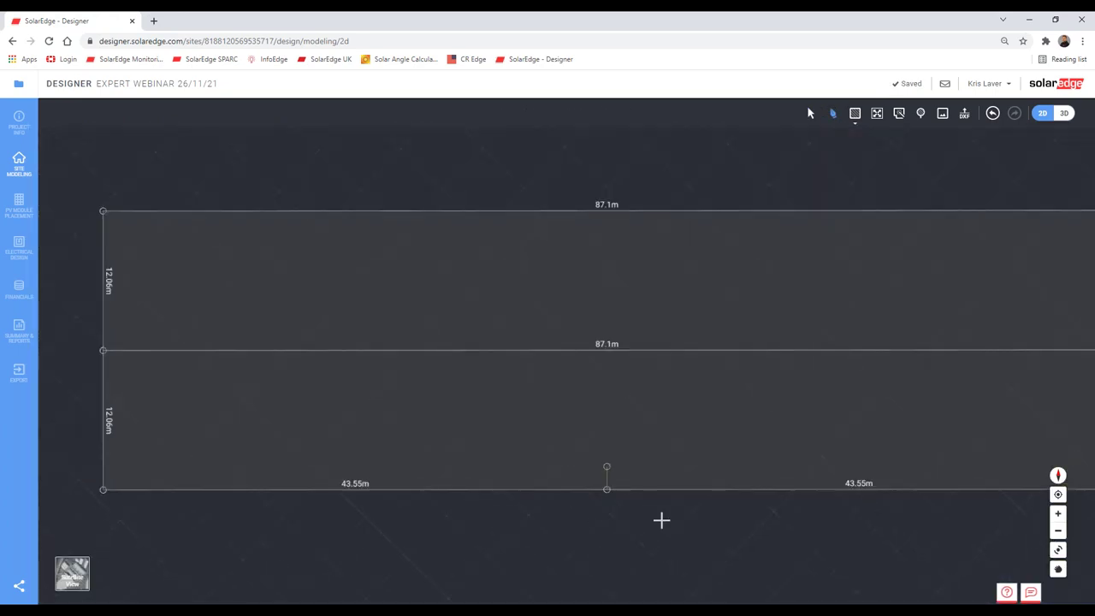
pyautogui.click(611, 448)
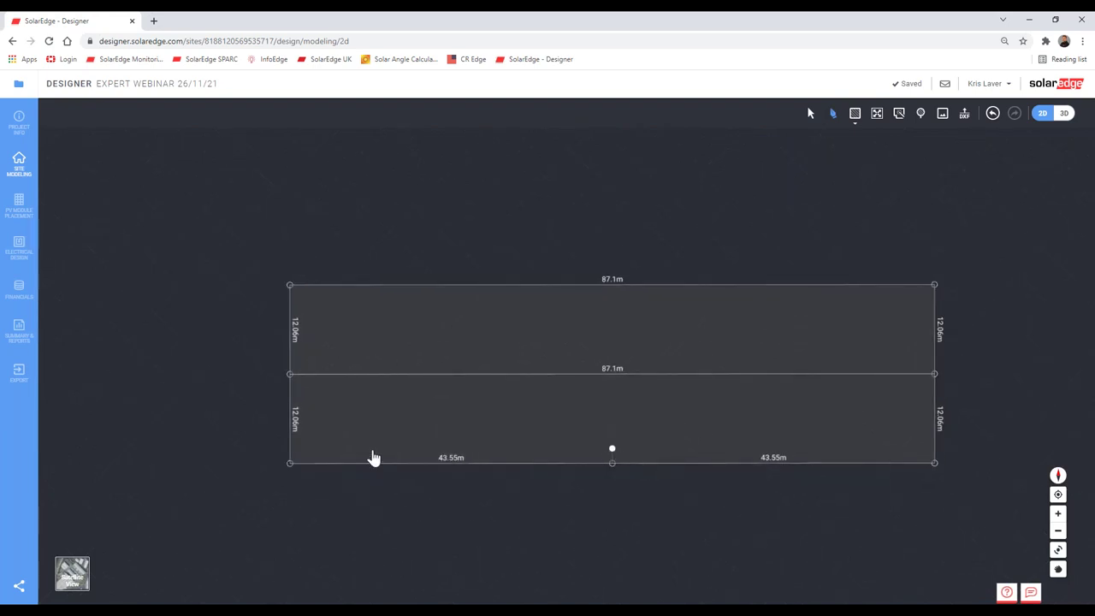
pyautogui.click(290, 449)
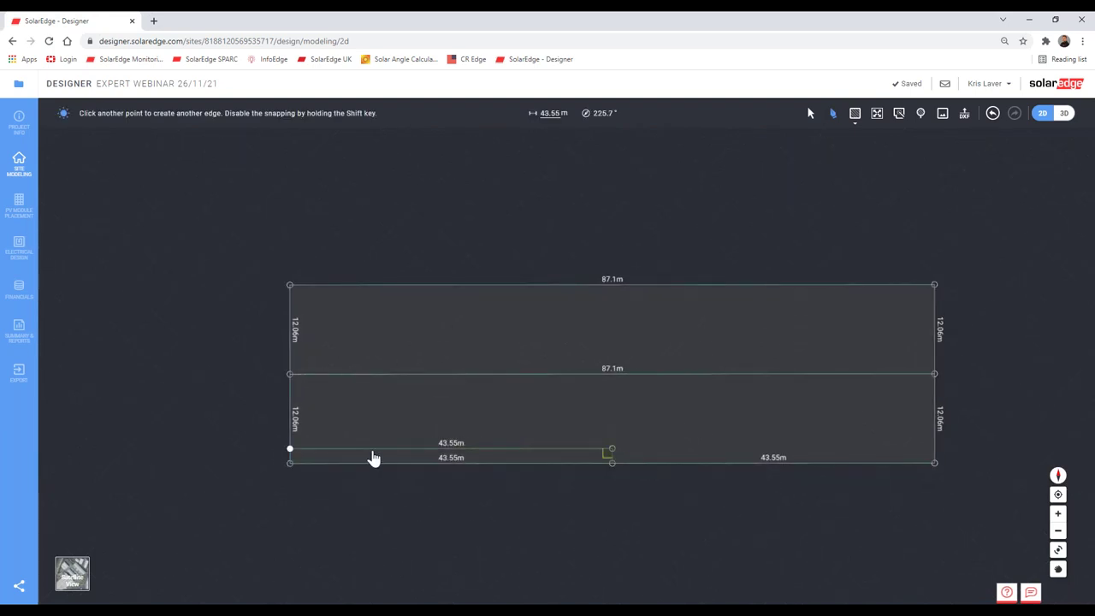
pyautogui.click(705, 458)
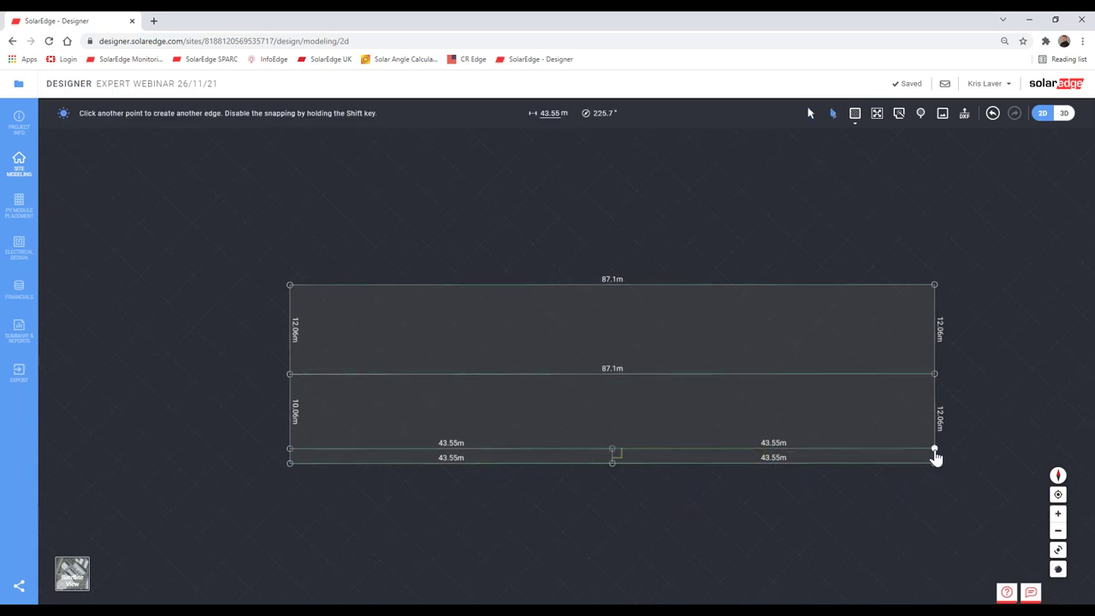
pyautogui.click(934, 453)
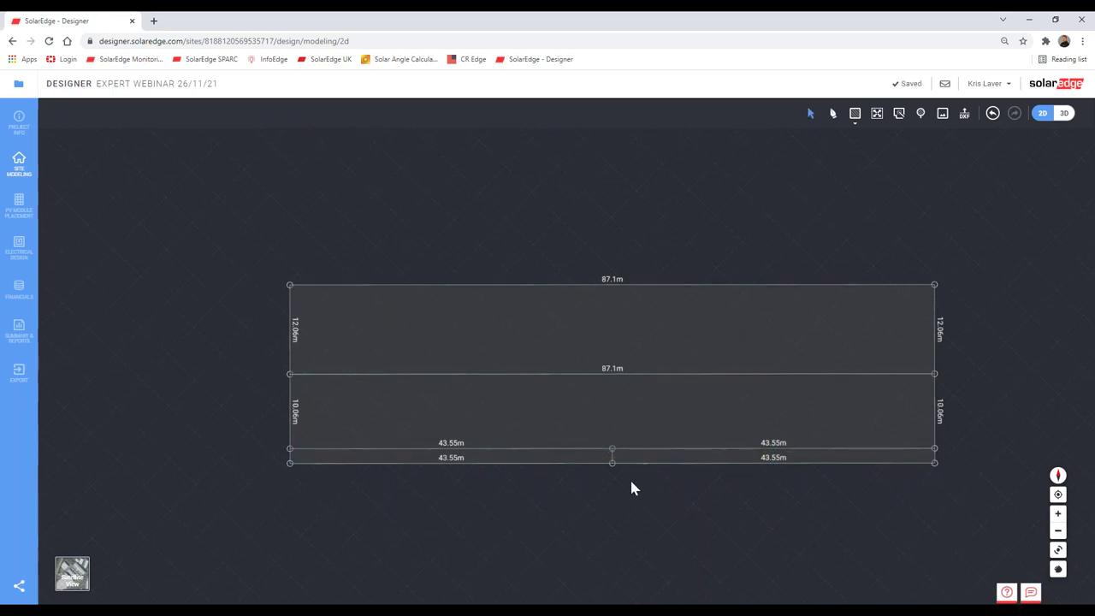
# Step: Check the 2 m edge and the new 43.55 m left edge
pyautogui.scroll(3, 629, 478)
pyautogui.click(575, 415)
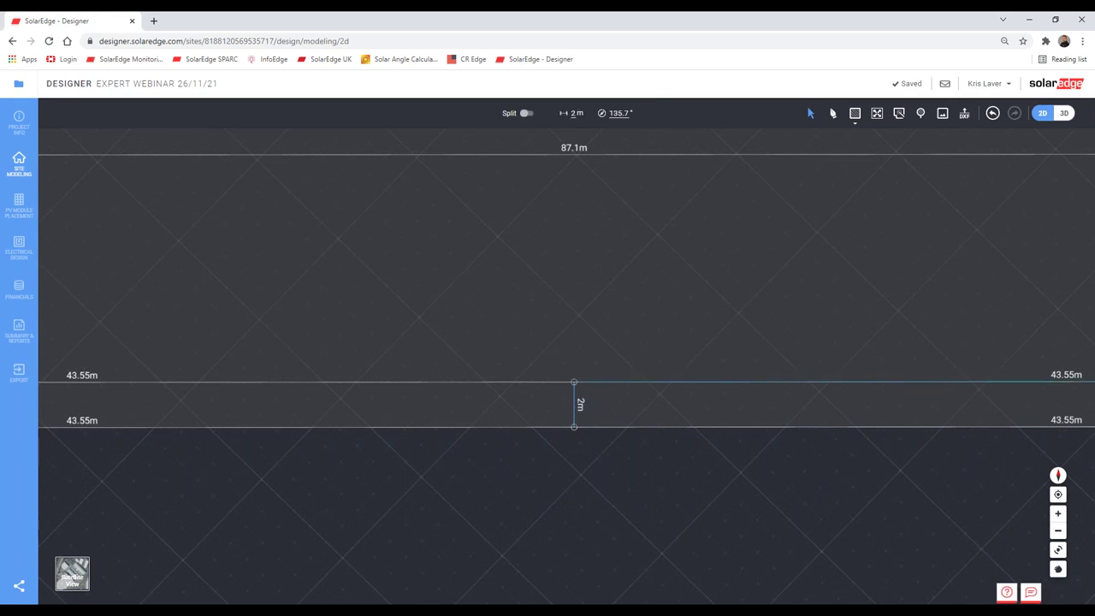
pyautogui.click(561, 383)
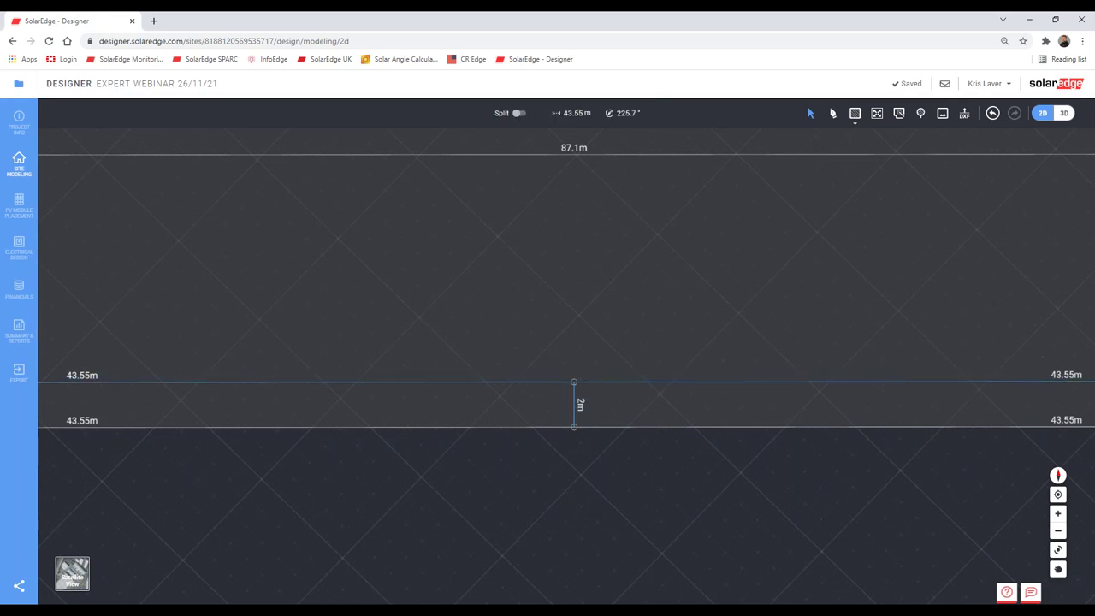
pyautogui.scroll(-5, 549, 382)
pyautogui.click(569, 467)
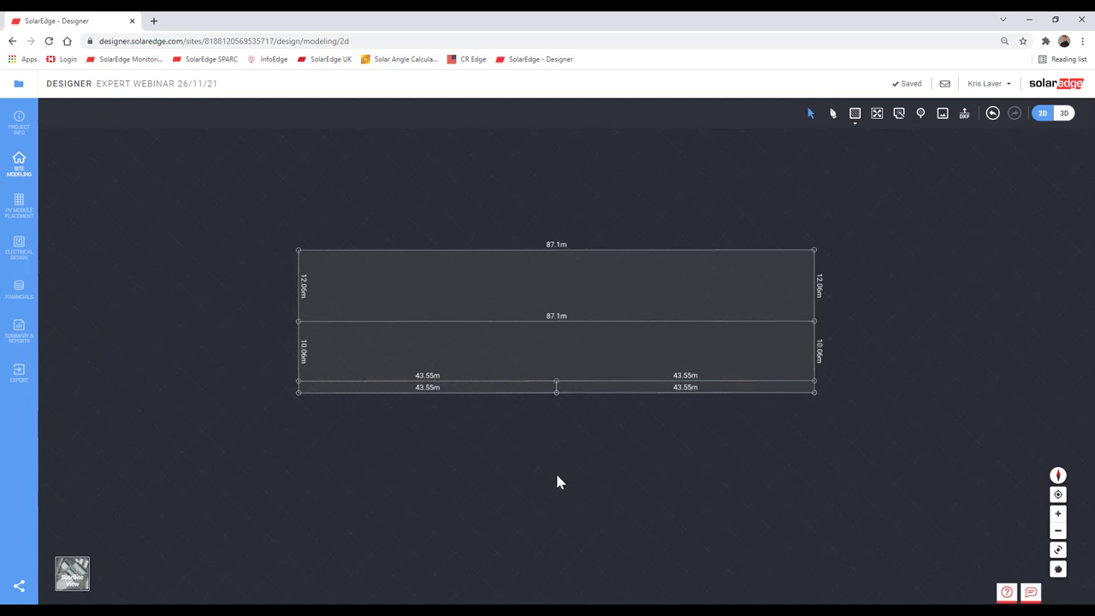
# Step: Paste a copy of the 43.55 m strip line and snap it 2 m above the last strip
pyautogui.hotkey('ctrl', 'v')
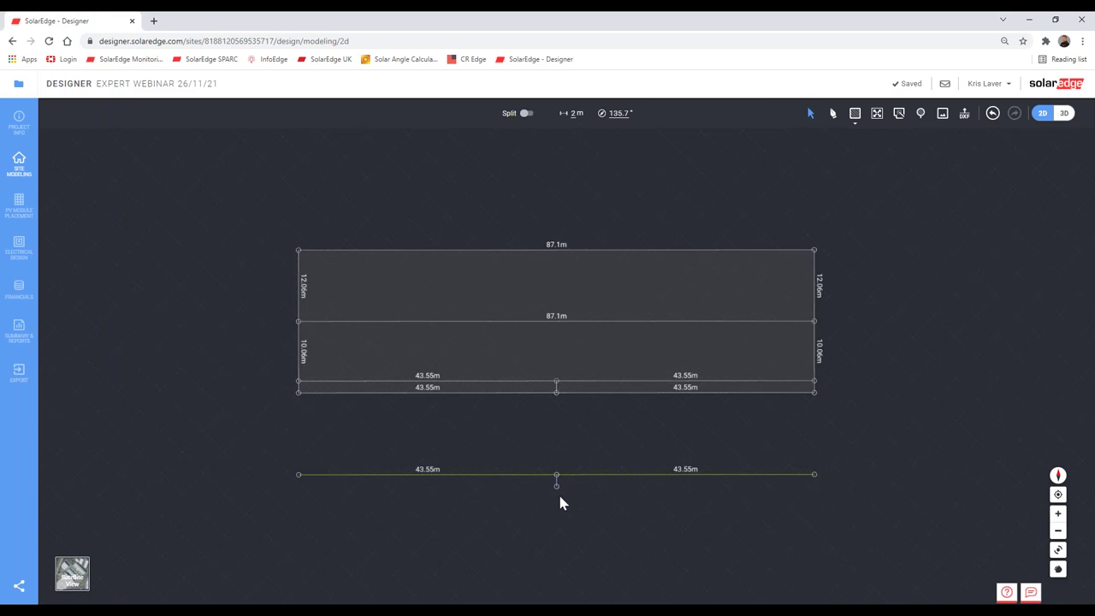
pyautogui.scroll(2, 558, 496)
pyautogui.scroll(-1, 560, 487)
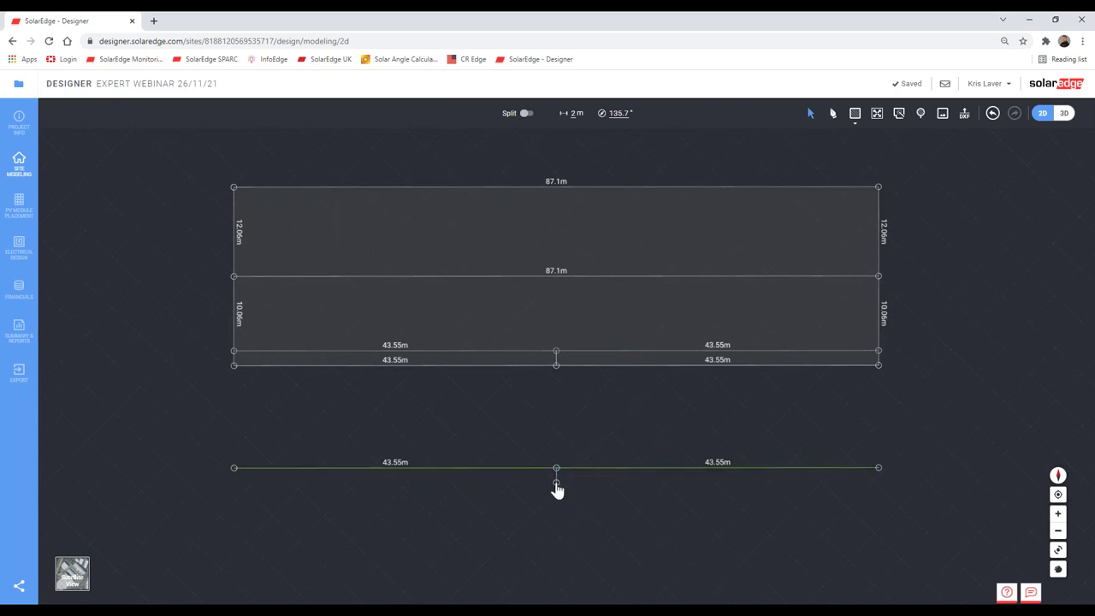
pyautogui.scroll(2, 559, 483)
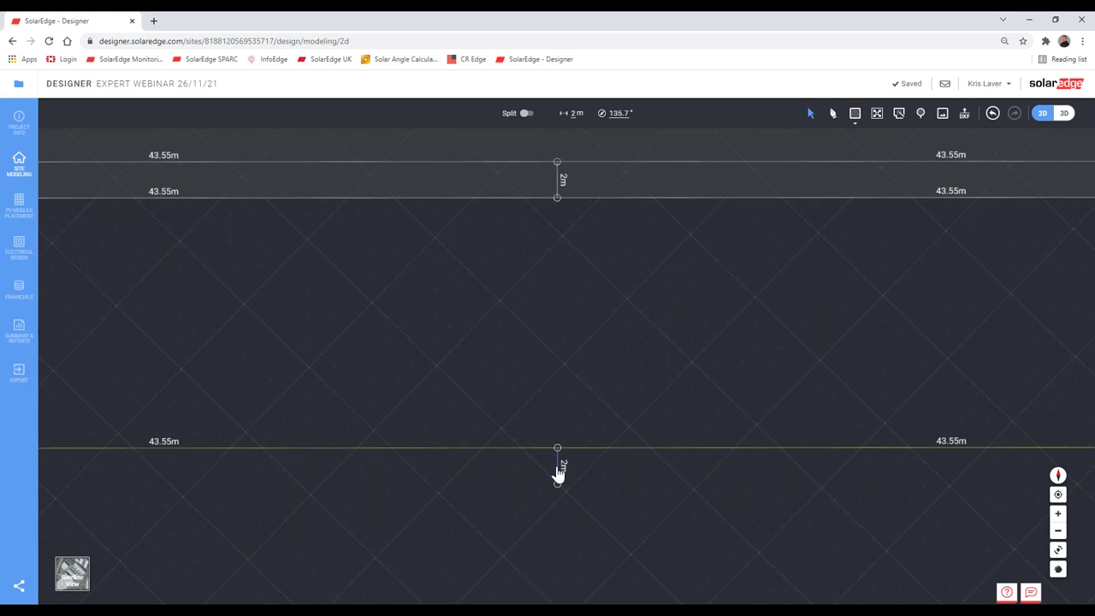
pyautogui.scroll(-2, 557, 473)
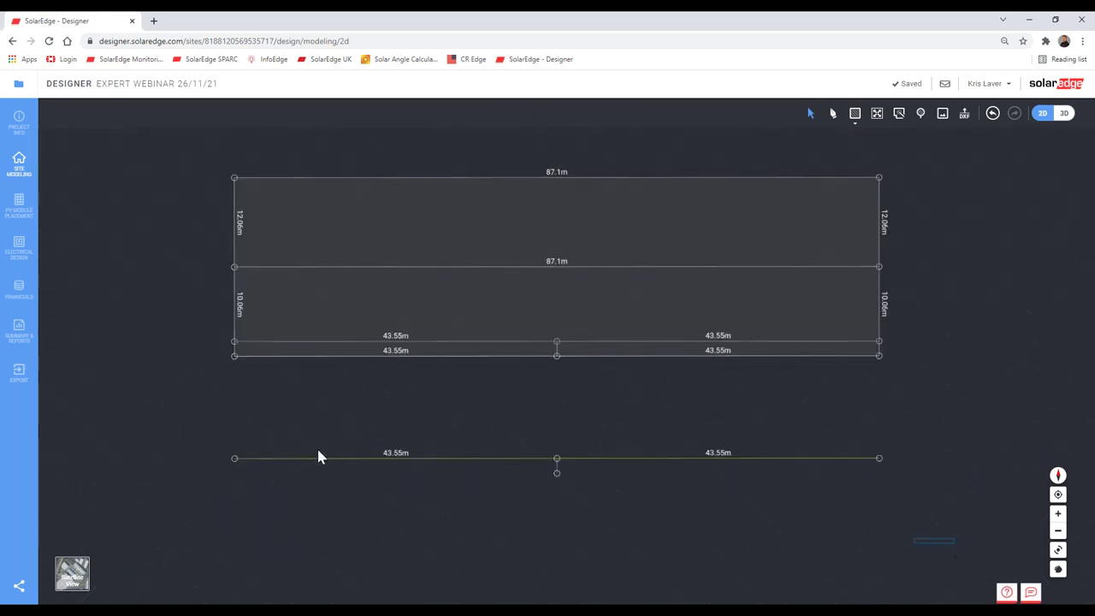
pyautogui.moveTo(149, 418); pyautogui.dragTo(142, 409)
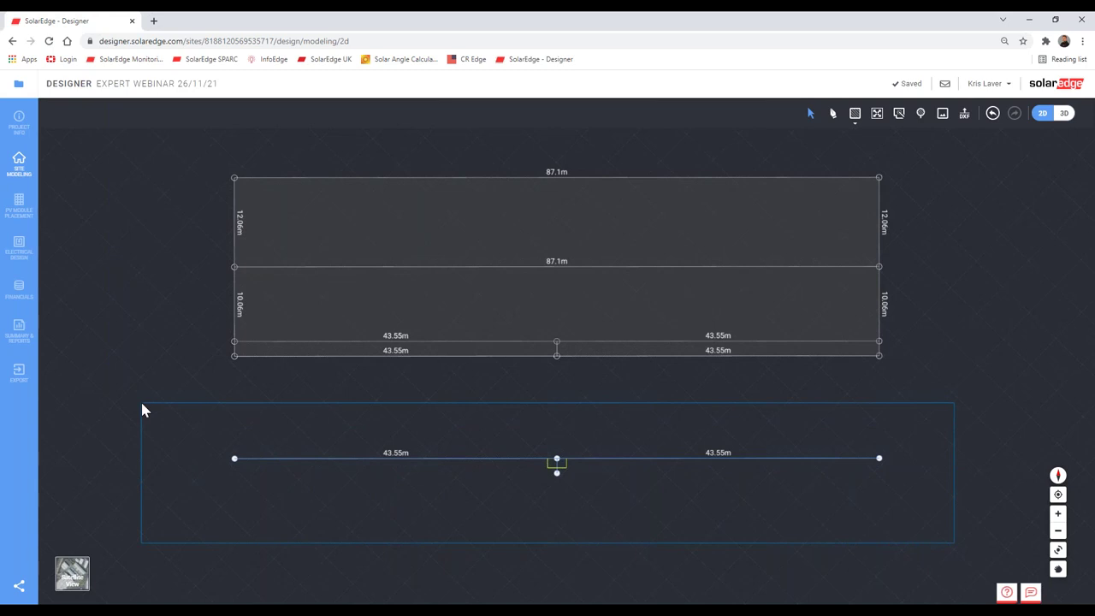
pyautogui.moveTo(143, 406); pyautogui.dragTo(143, 408)
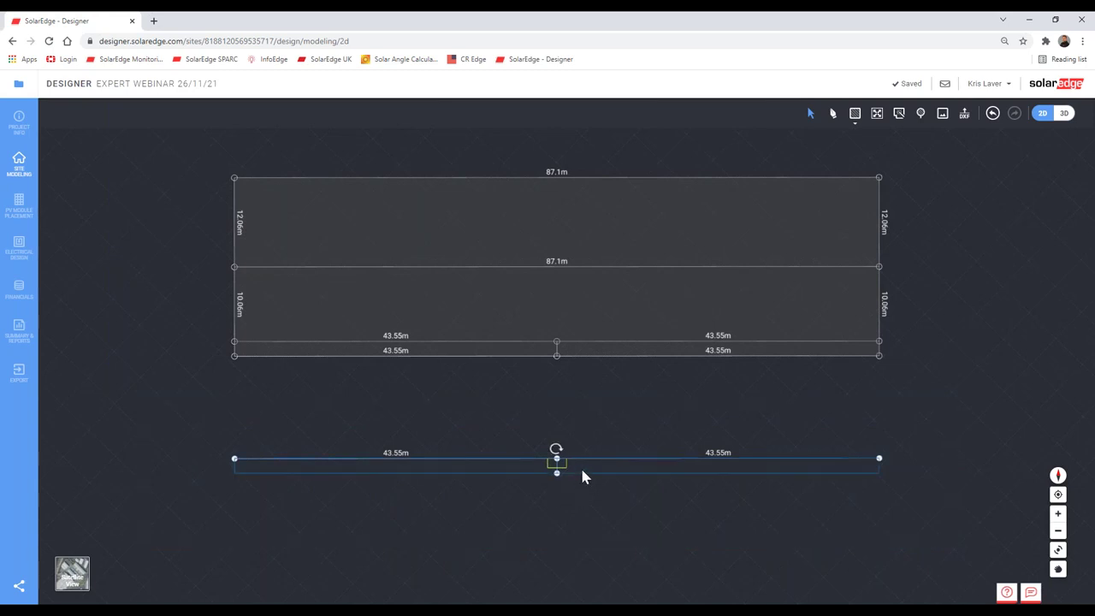
pyautogui.moveTo(584, 462); pyautogui.dragTo(582, 326)
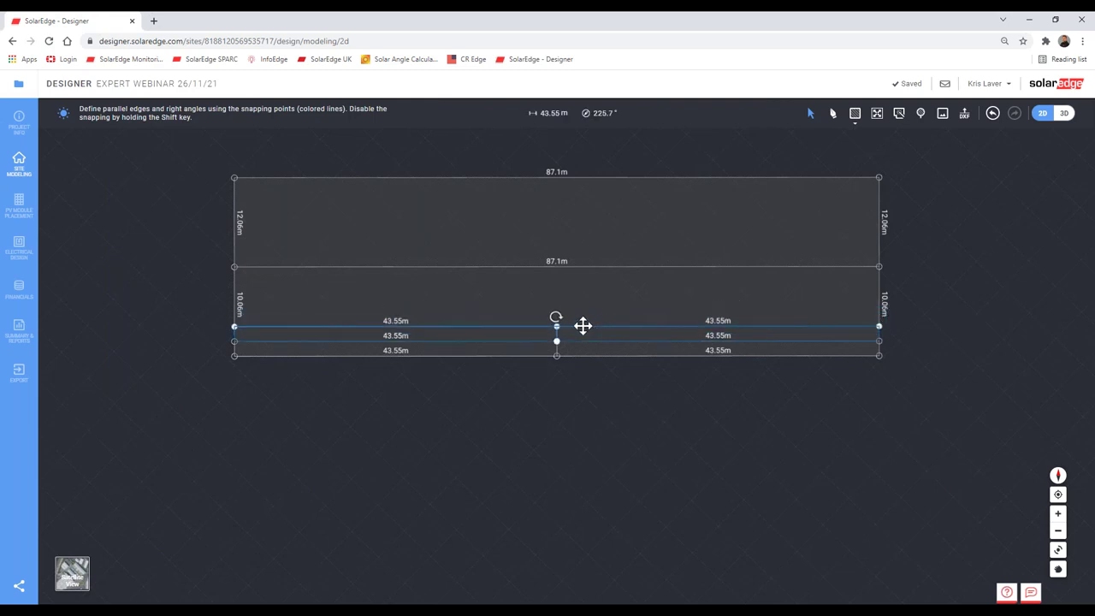
pyautogui.click(243, 340)
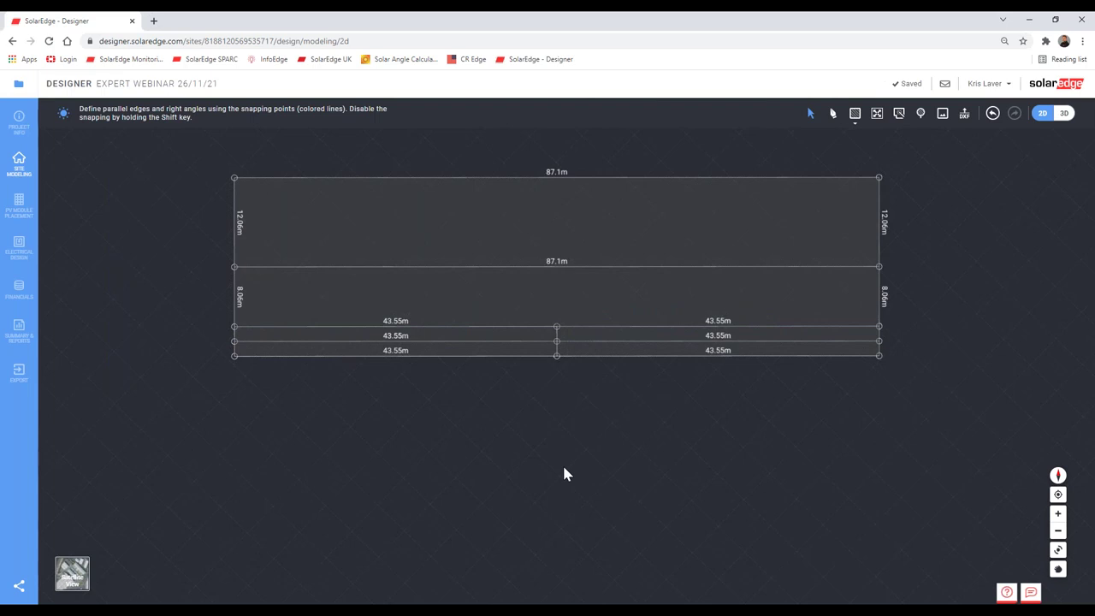
# Step: Paste another 43.55 m line and drop it 2 m above the newly placed strip
pyautogui.hotkey('ctrl', 'v')
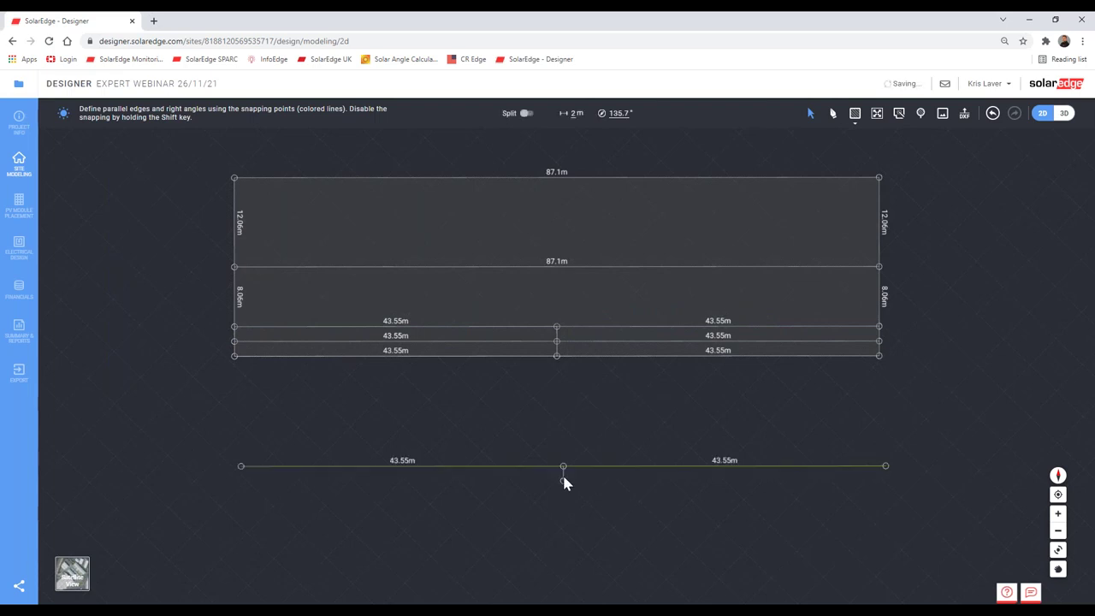
pyautogui.moveTo(941, 544); pyautogui.dragTo(157, 416)
pyautogui.click(525, 469)
pyautogui.moveTo(616, 473); pyautogui.dragTo(608, 308)
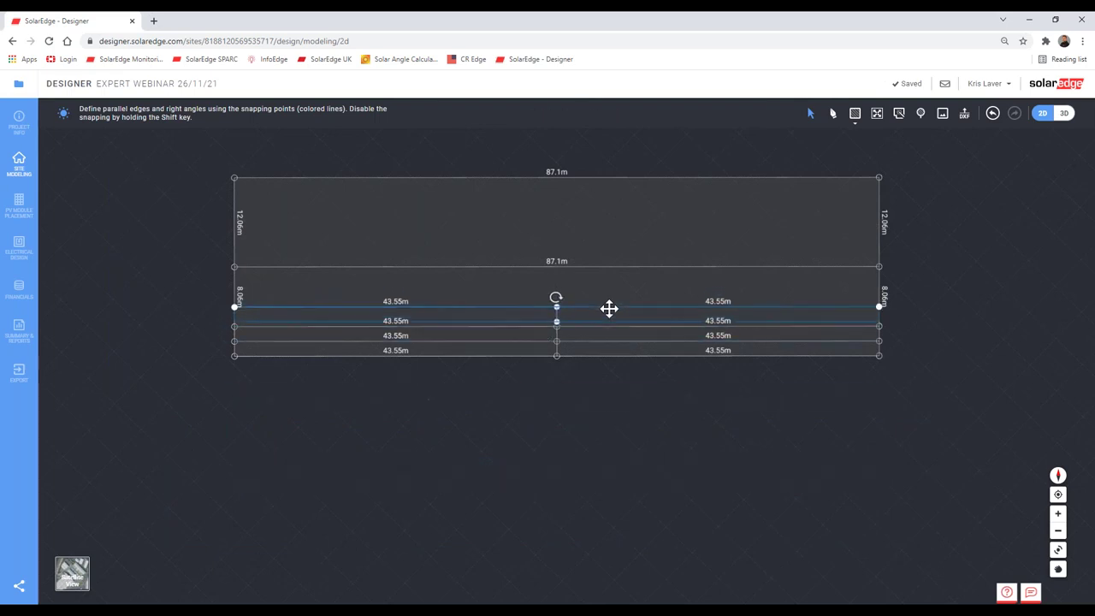
pyautogui.click(580, 416)
pyautogui.scroll(1, 573, 357)
pyautogui.scroll(6, 556, 396)
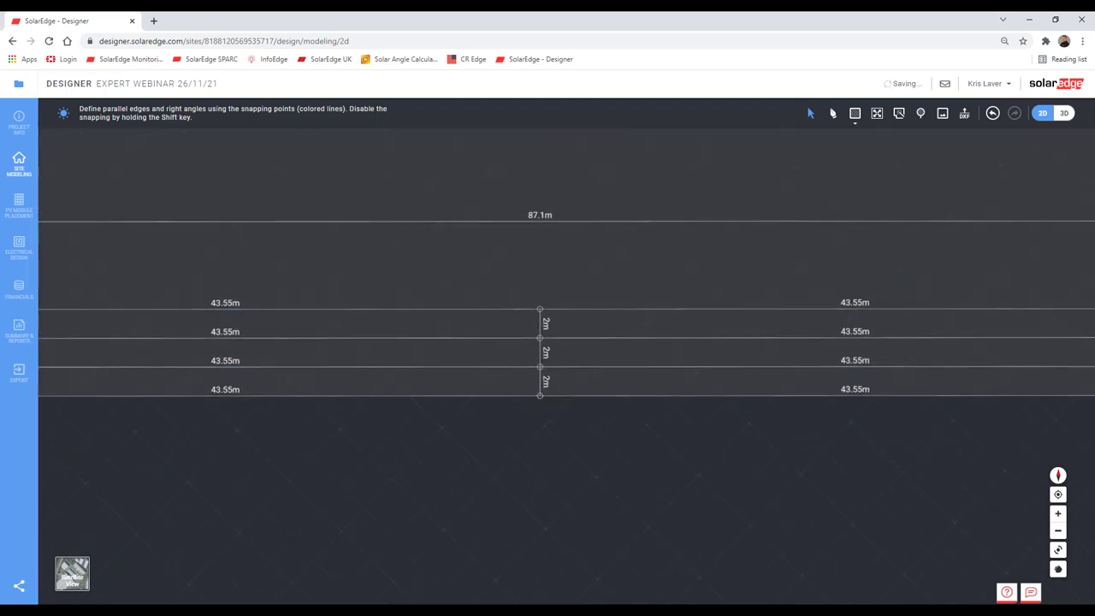
# Step: Check the 2 m spacing between the existing strip edges
pyautogui.click(530, 350)
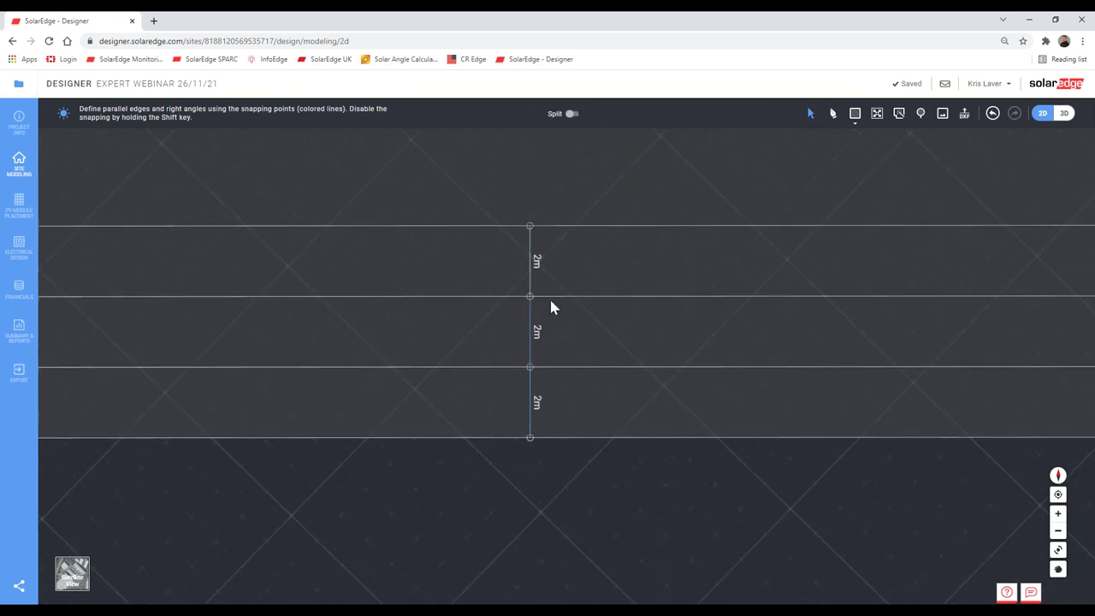
pyautogui.click(549, 297)
pyautogui.click(549, 368)
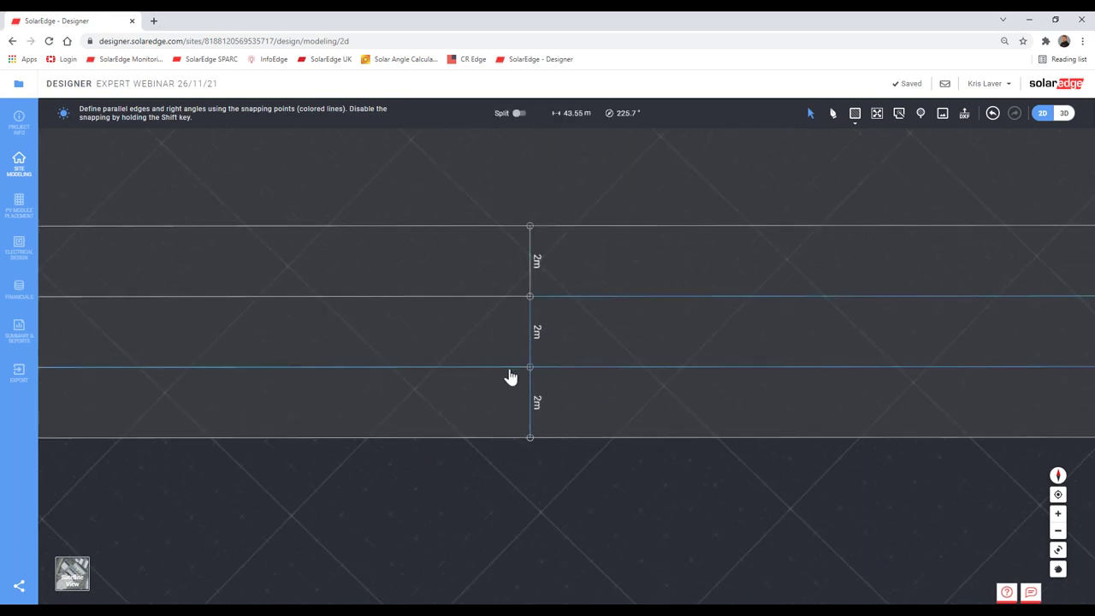
pyautogui.click(500, 296)
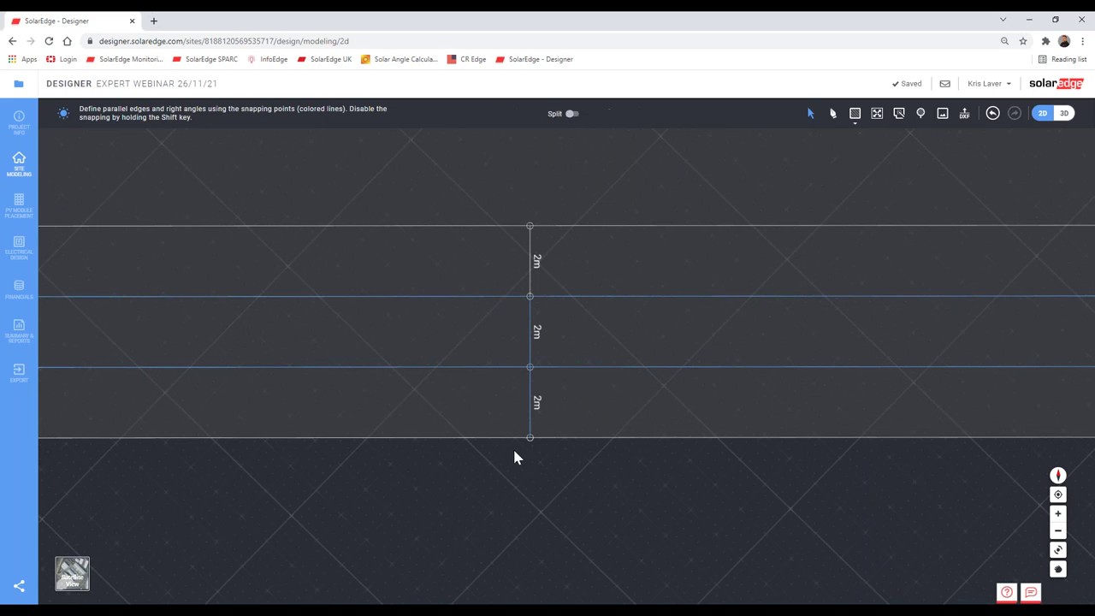
# Step: Paste the copied two strip rows and drop them into the gap below the 87.1 m edge
pyautogui.scroll(-3, 529, 463)
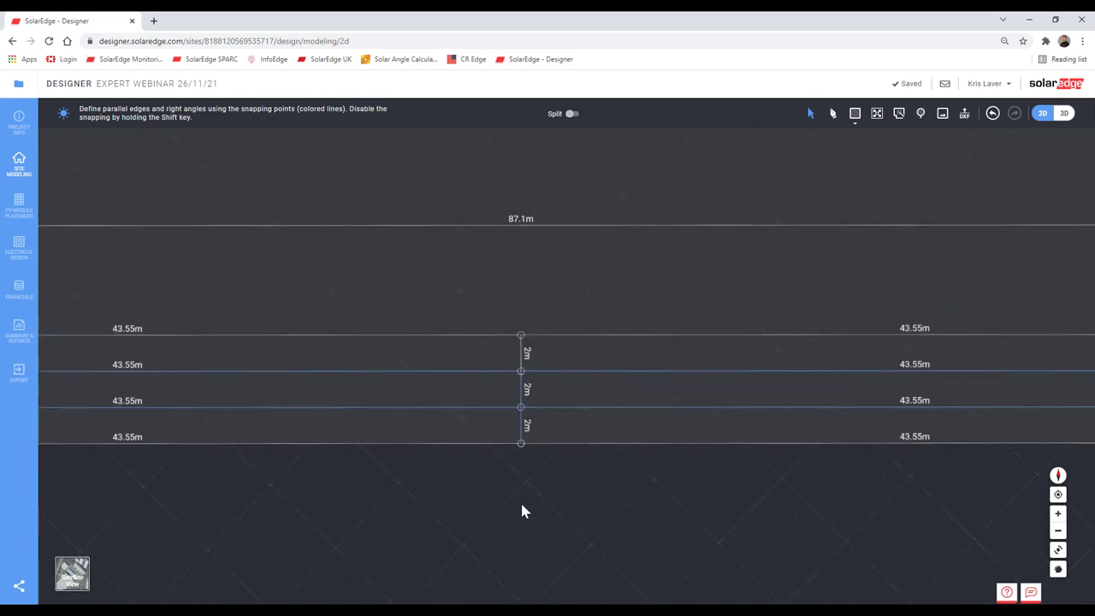
pyautogui.scroll(-3, 521, 511)
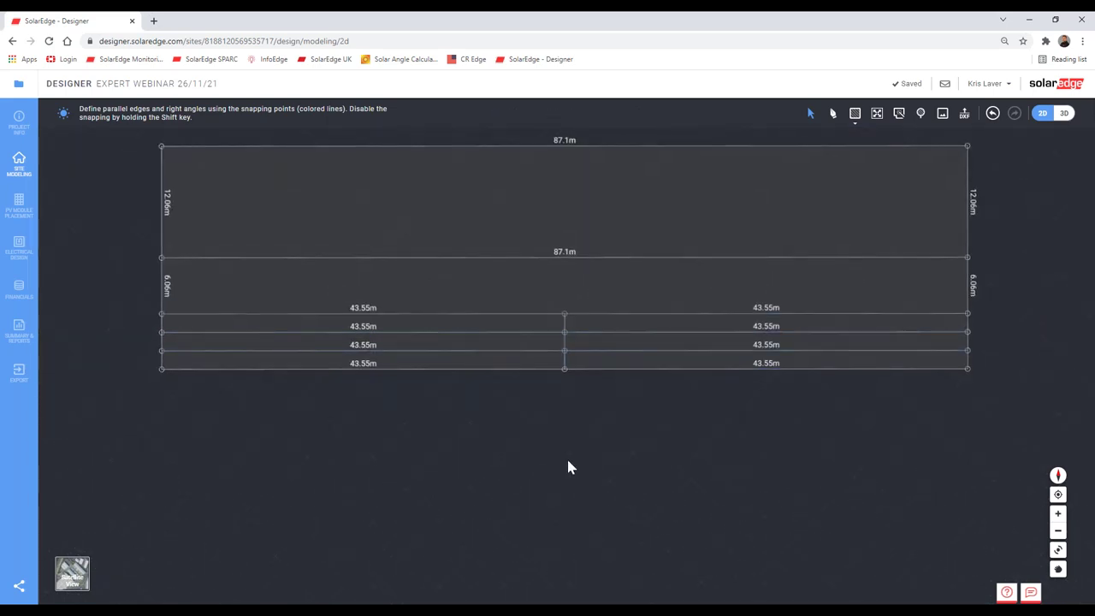
pyautogui.hotkey('ctrl', 'v')
pyautogui.moveTo(1001, 523); pyautogui.dragTo(126, 411)
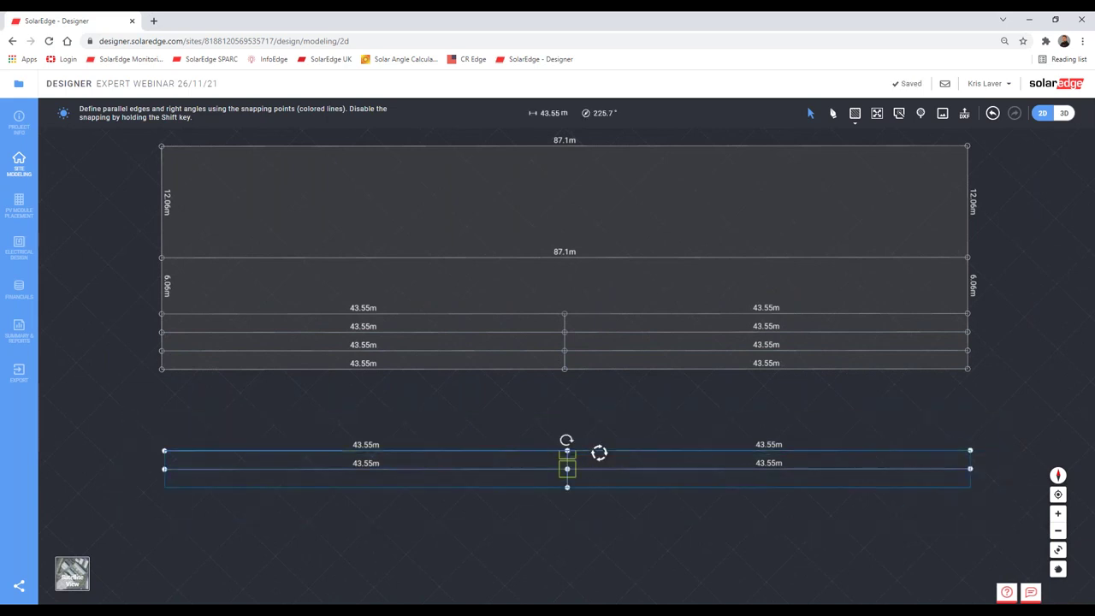
pyautogui.moveTo(624, 445); pyautogui.dragTo(592, 275)
pyautogui.click(597, 545)
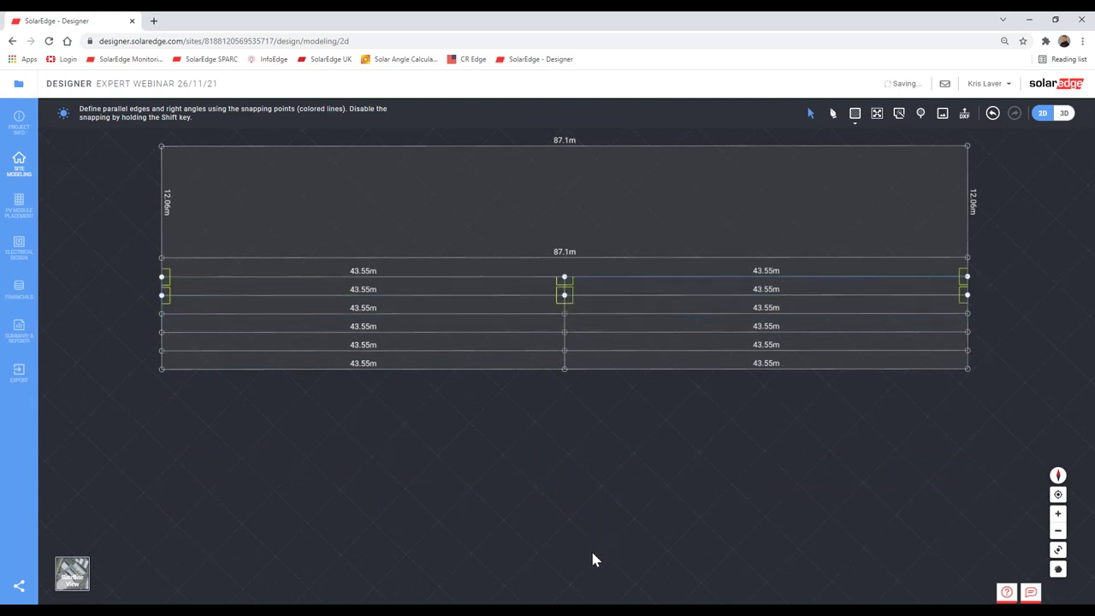
# Step: Add a 2 m vertical edge at the bottom midpoint of the other roof half
pyautogui.moveTo(823, 537); pyautogui.dragTo(552, 359, button='right')
pyautogui.scroll(3, 400, 522)
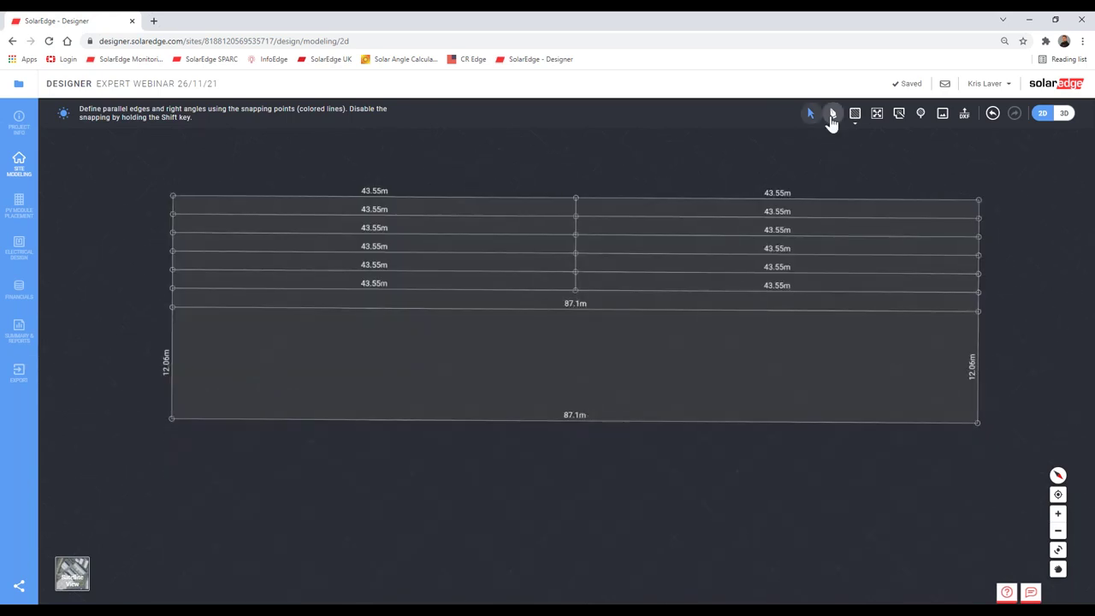
pyautogui.click(833, 112)
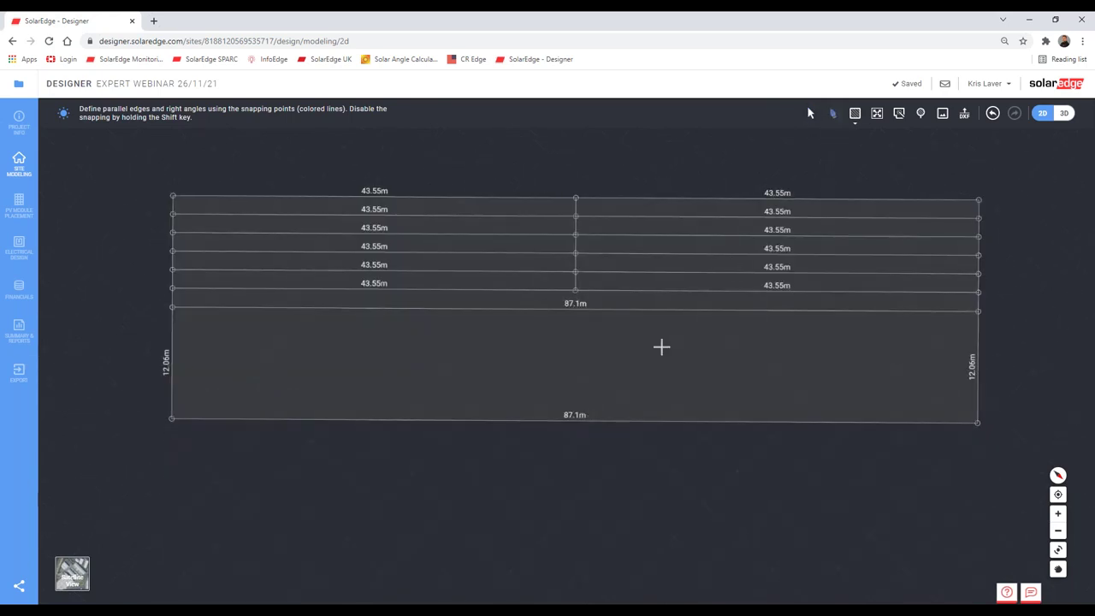
pyautogui.click(575, 419)
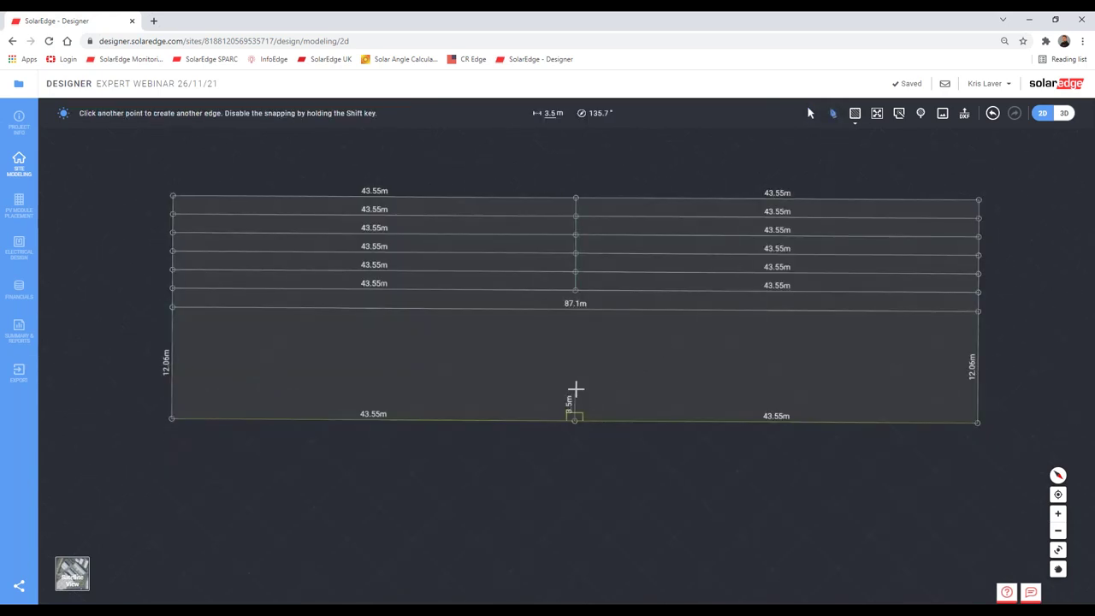
pyautogui.click(575, 389)
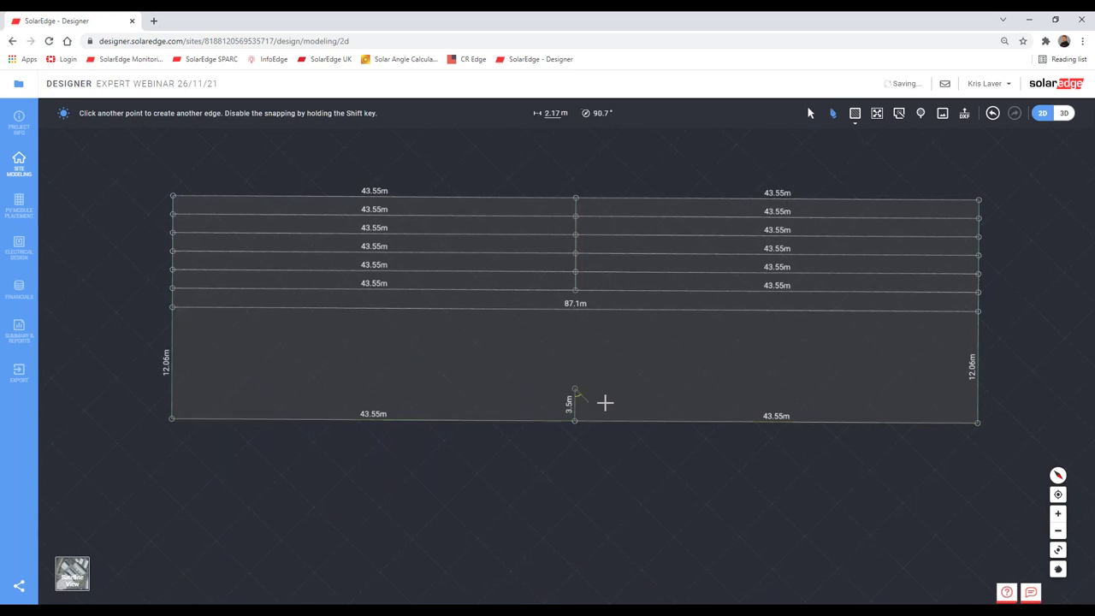
pyautogui.press('Escape')
pyautogui.click(575, 409)
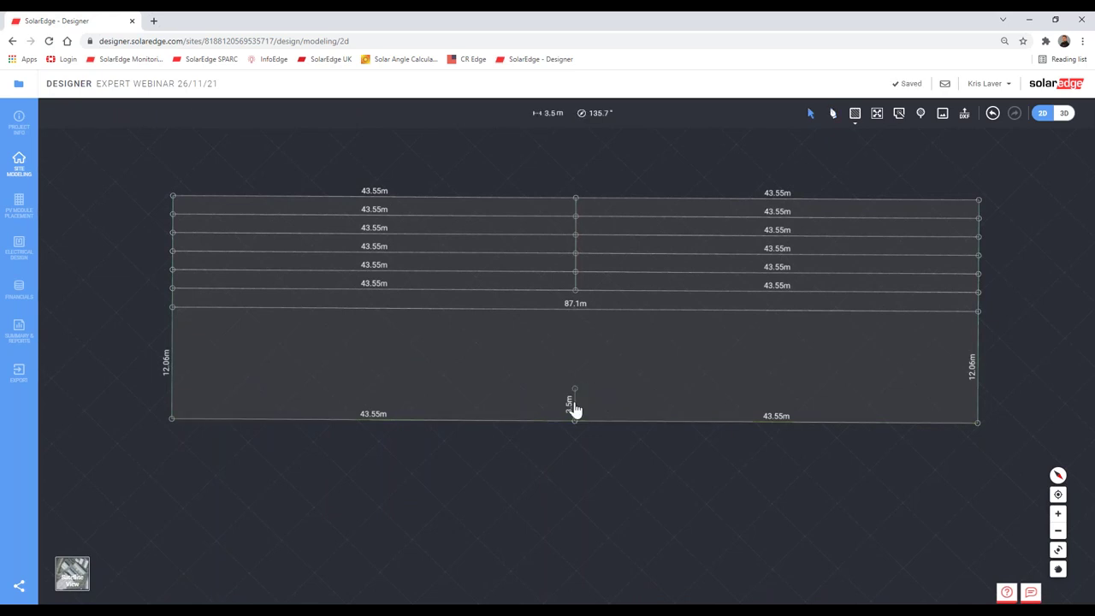
pyautogui.write('2')
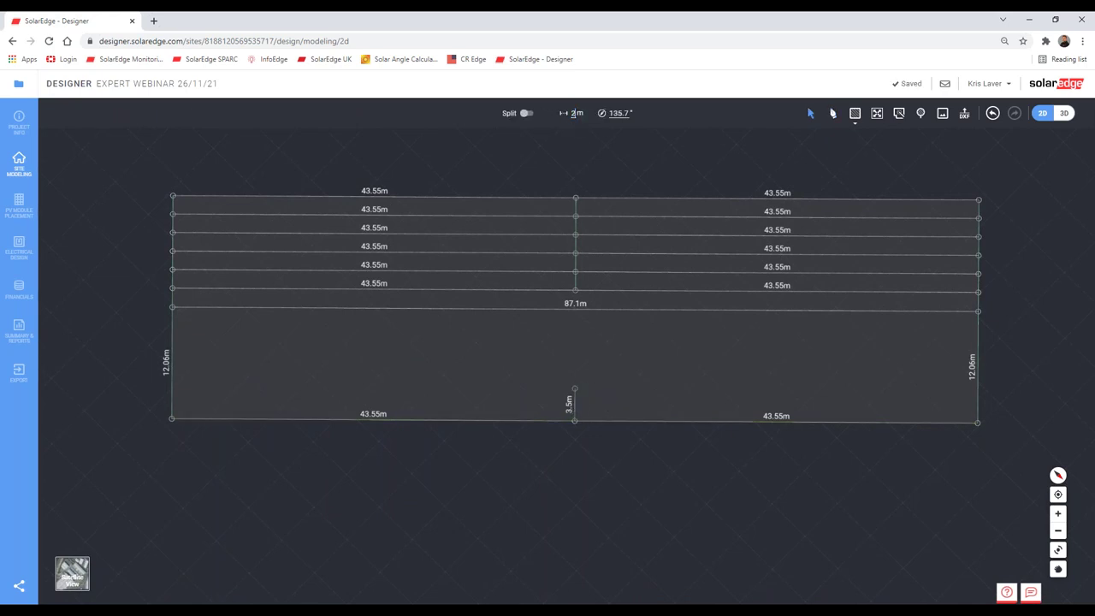
pyautogui.press('Return')
# Step: Draw the strip line from that edge's top to both roof sides, two 43.55 m lines
pyautogui.click(831, 113)
pyautogui.click(575, 402)
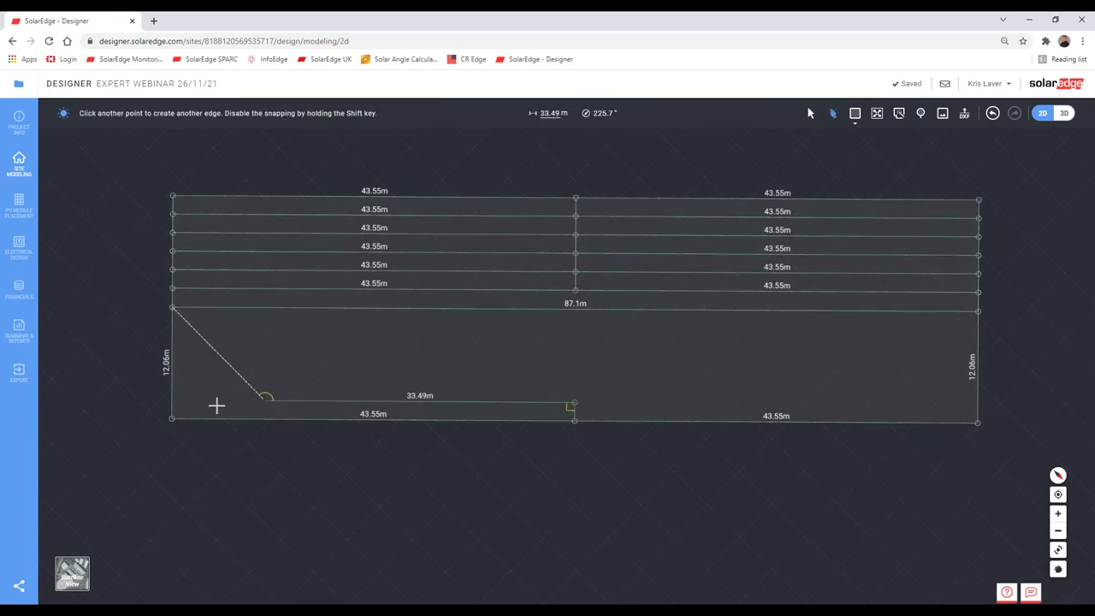
pyautogui.click(172, 401)
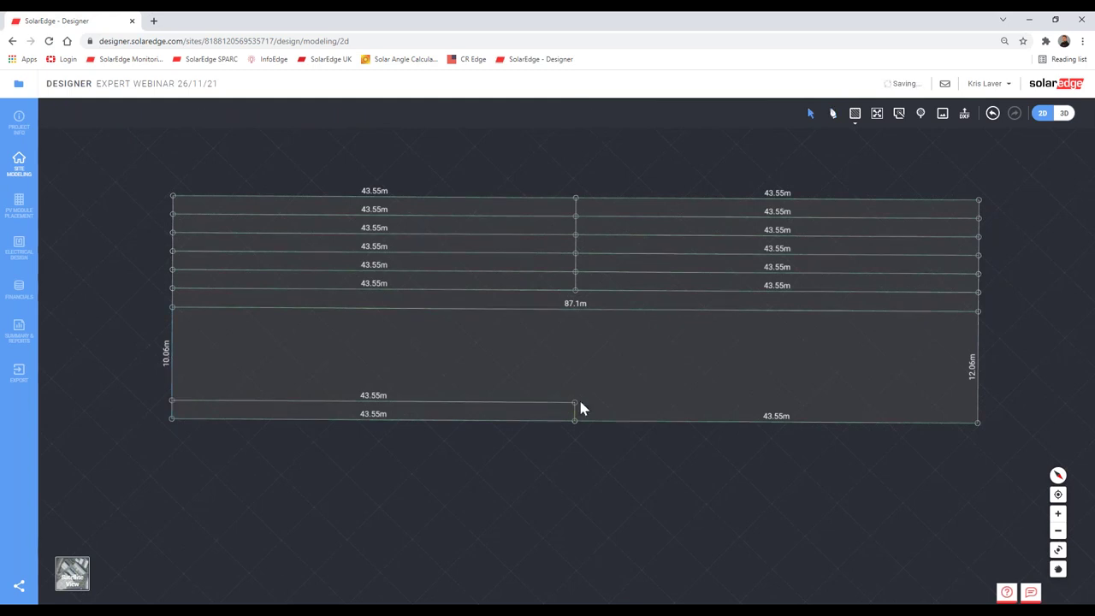
pyautogui.click(574, 402)
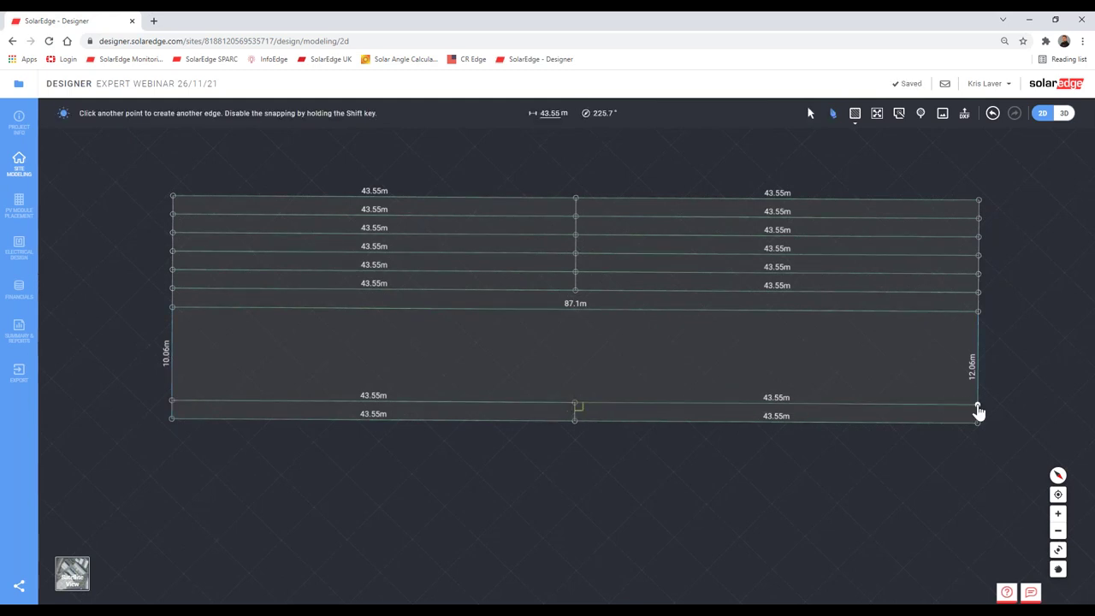
pyautogui.click(978, 406)
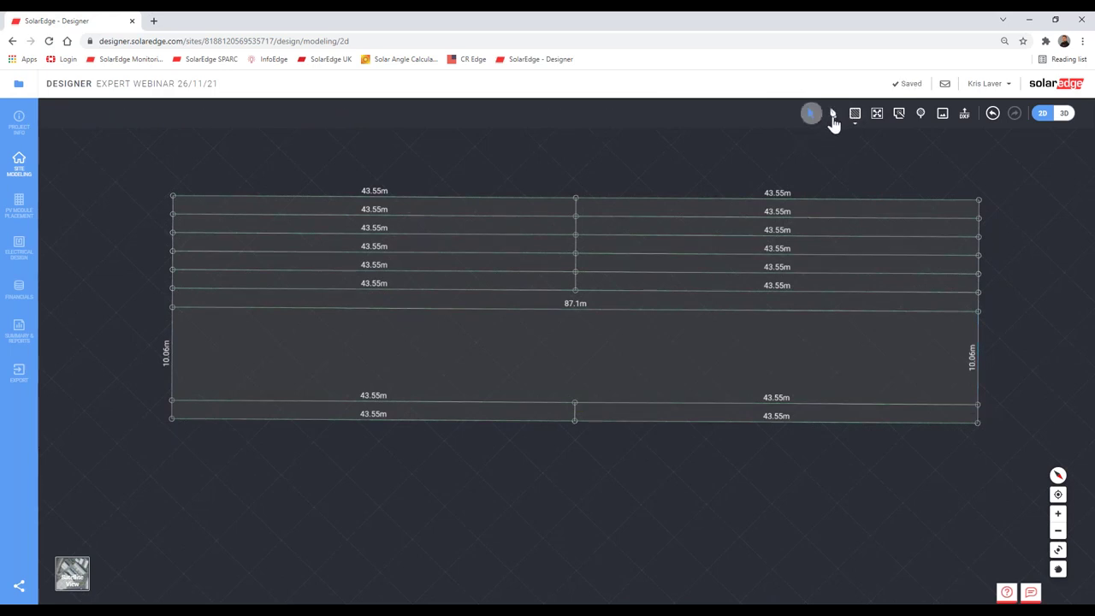
# Step: Paste a copy of the lower strip line and move it 2 m up into the roof
pyautogui.click(578, 416)
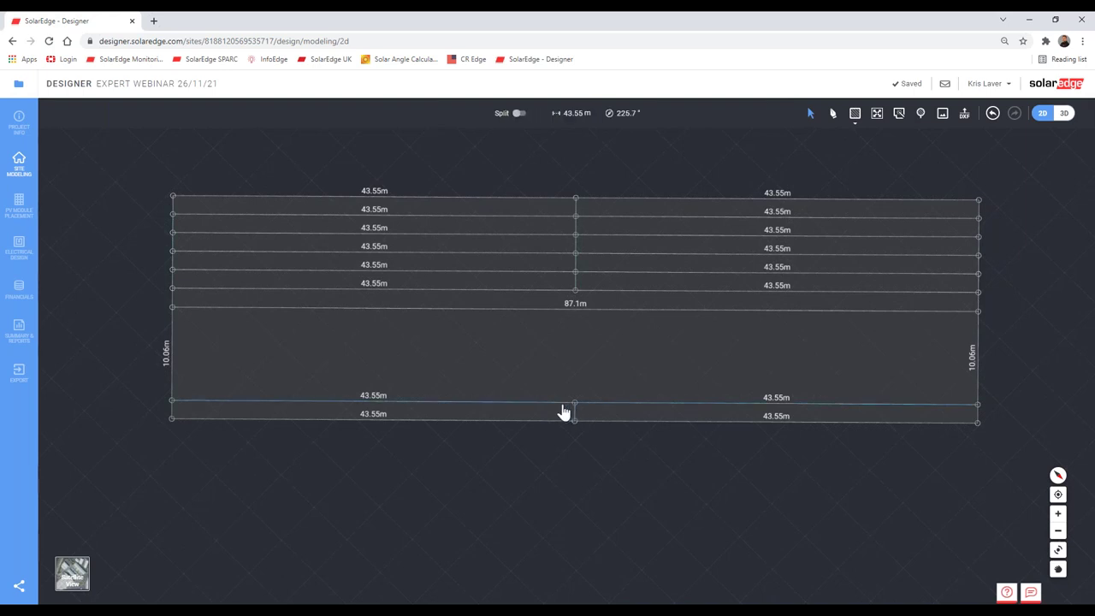
pyautogui.click(596, 525)
pyautogui.hotkey('ctrl', 'v')
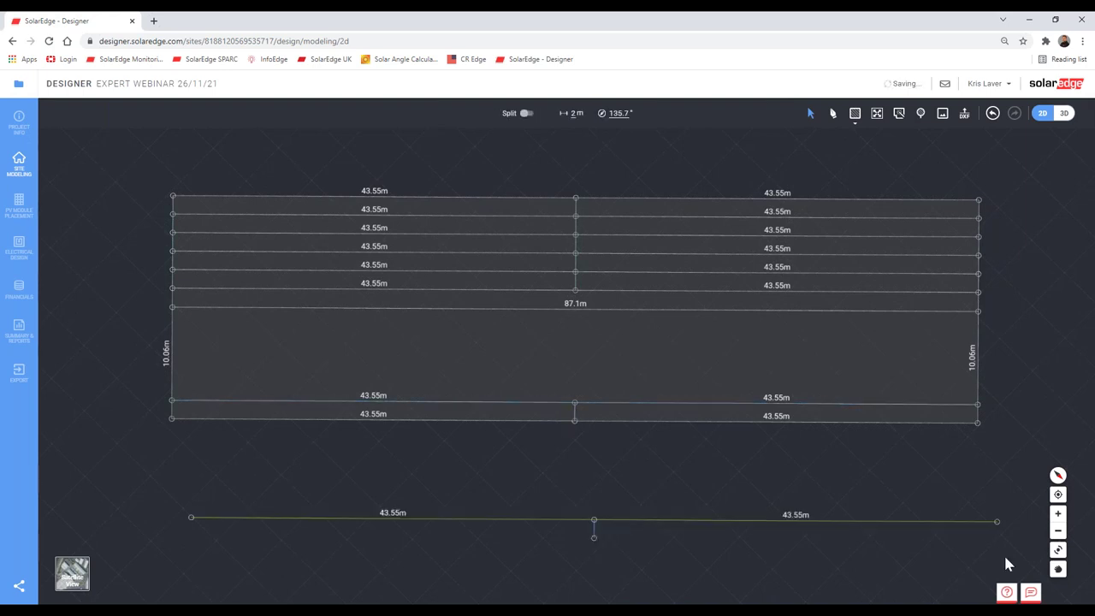
pyautogui.click(655, 537)
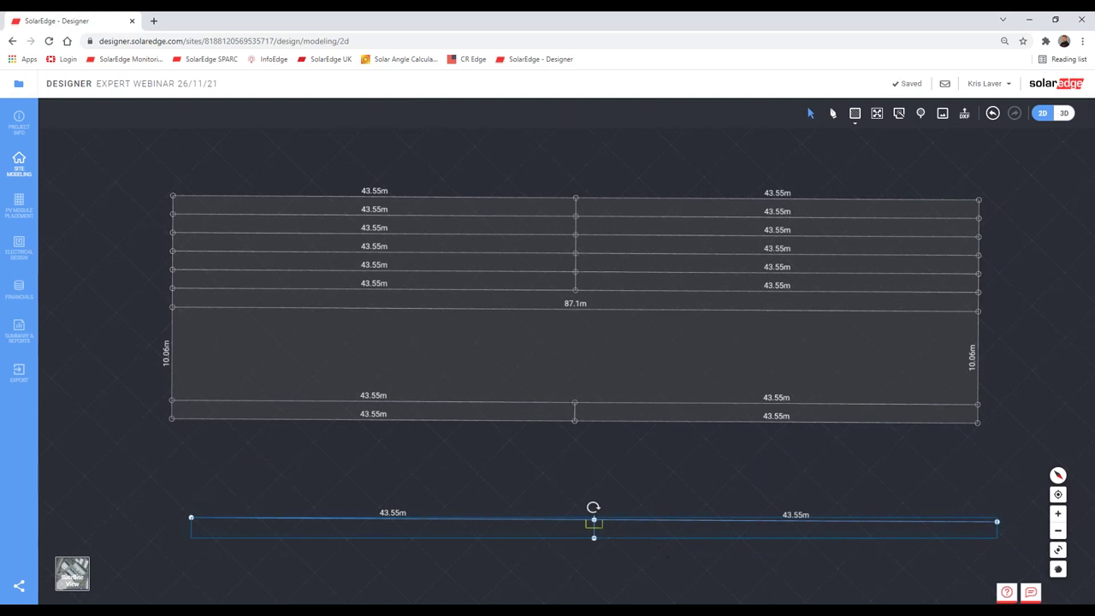
pyautogui.moveTo(639, 462); pyautogui.dragTo(612, 376)
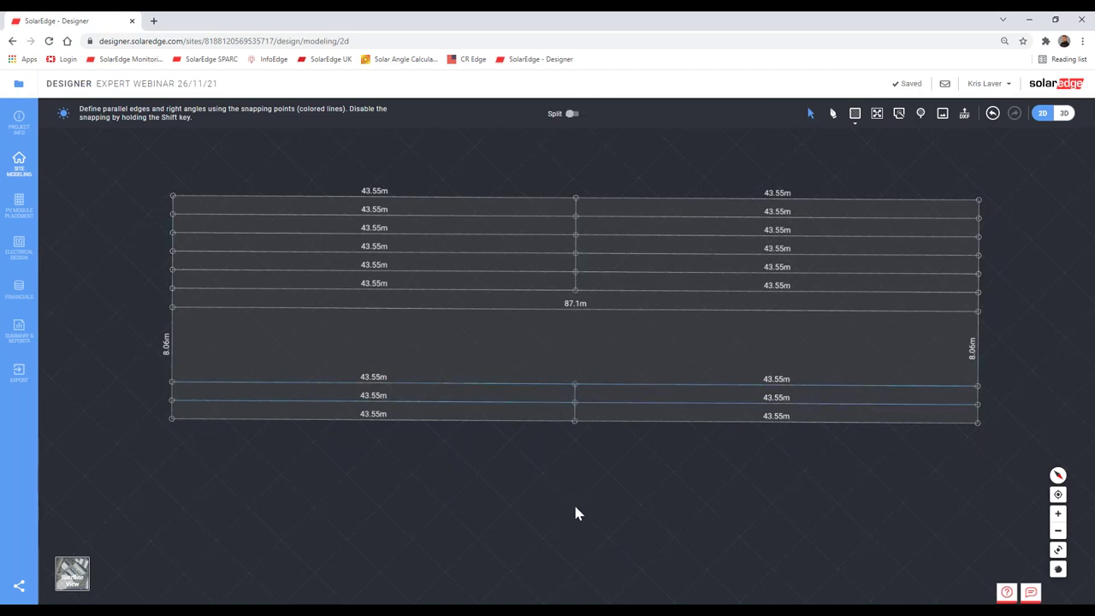
# Step: Paste the two-row strip copy and drop it onto the roof above the existing strips
pyautogui.hotkey('ctrl', 'v')
pyautogui.moveTo(997, 556); pyautogui.dragTo(149, 458)
pyautogui.moveTo(601, 396); pyautogui.dragTo(597, 343)
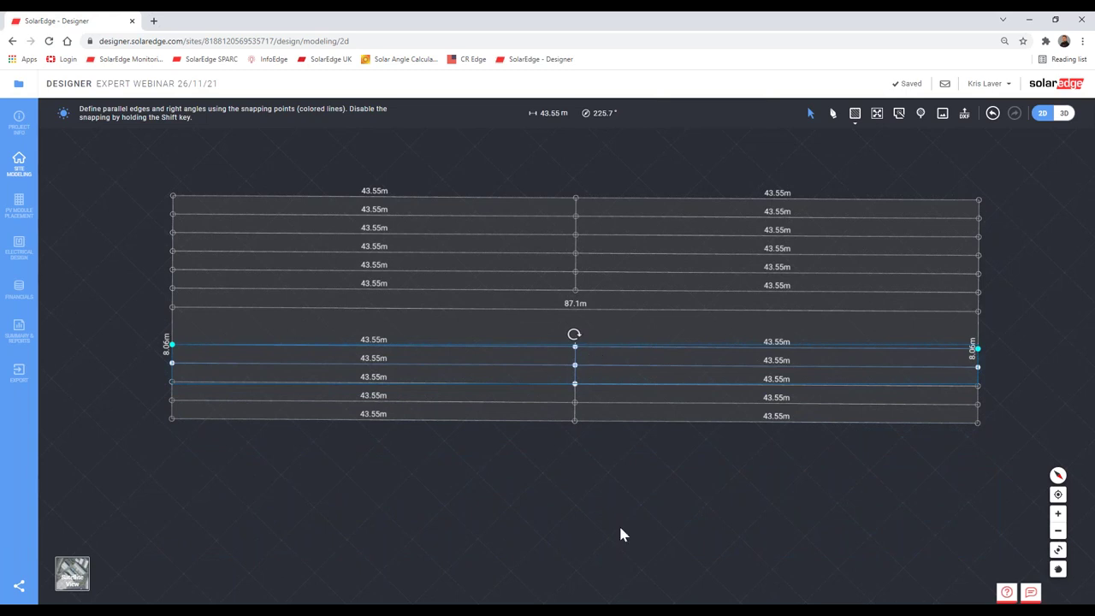
pyautogui.click(618, 523)
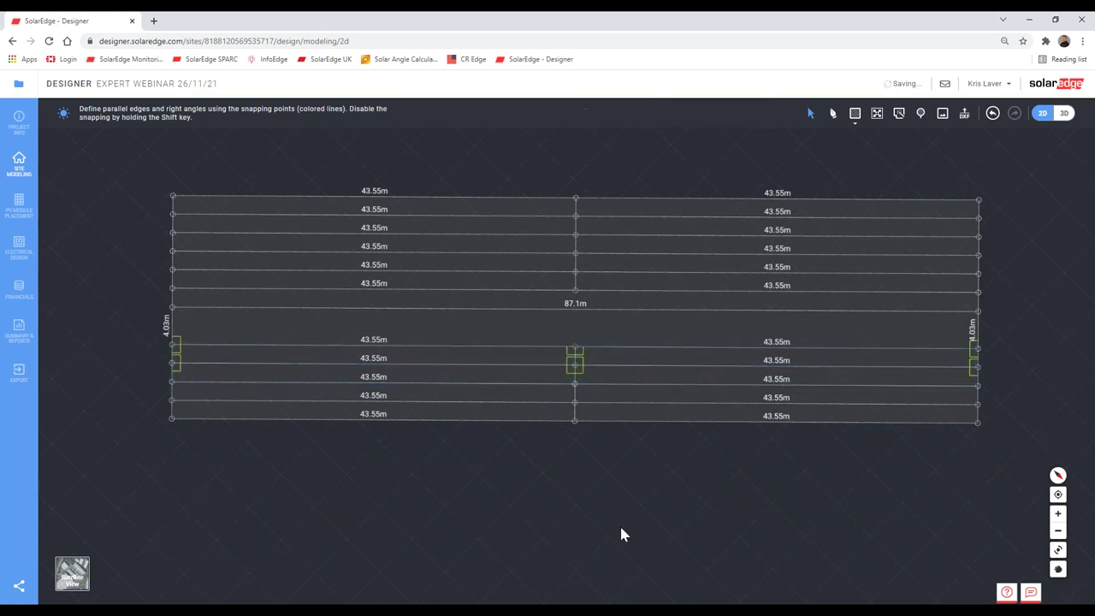
# Step: Duplicate the roof's bottom edge line and move the copy into the middle gap
pyautogui.click(578, 415)
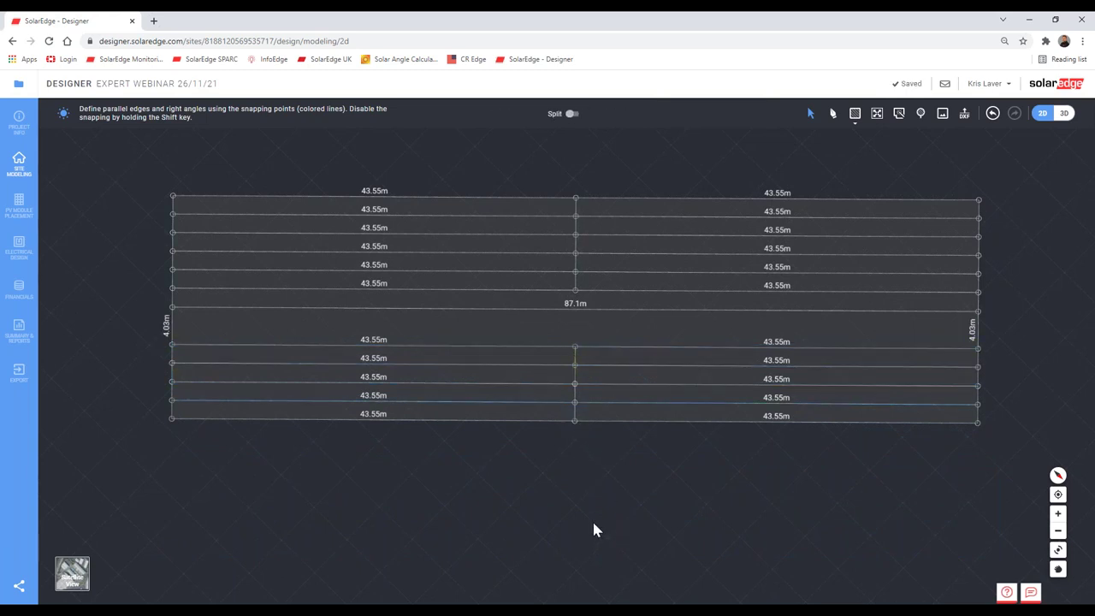
pyautogui.hotkey('ctrl', 'v')
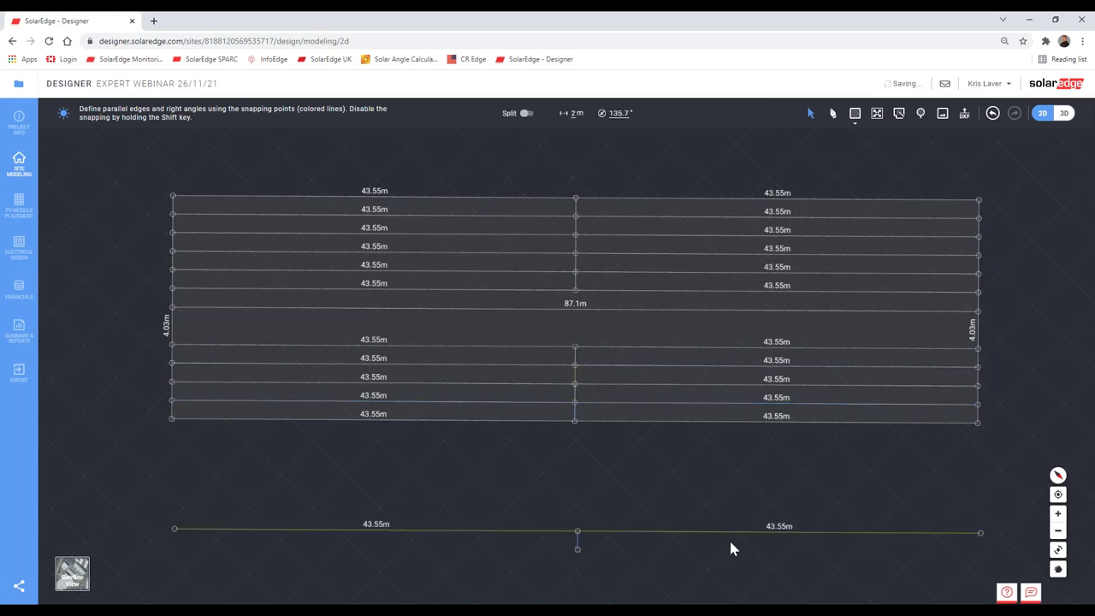
pyautogui.click(728, 538)
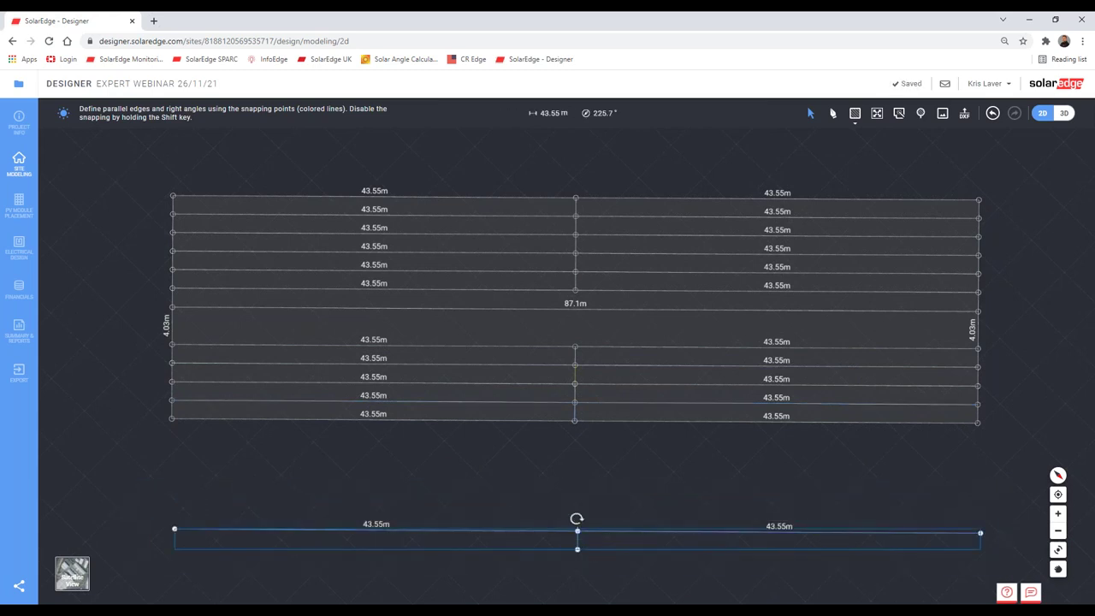
pyautogui.moveTo(596, 530); pyautogui.dragTo(594, 326)
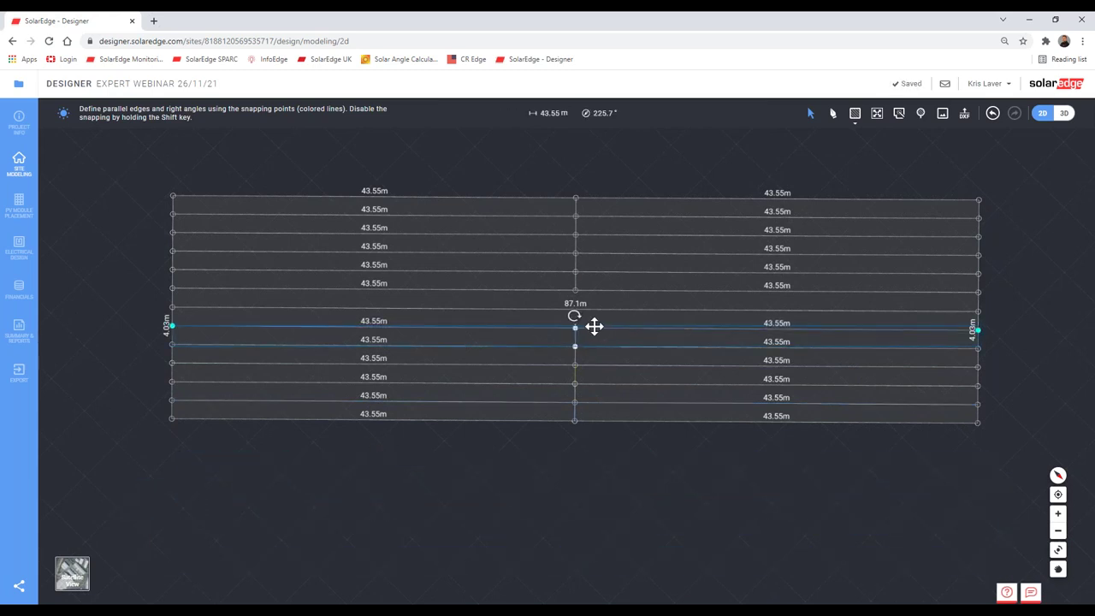
# Step: Zoom and pan around the roof to check the 2 m strip spacing
pyautogui.scroll(5, 991, 323)
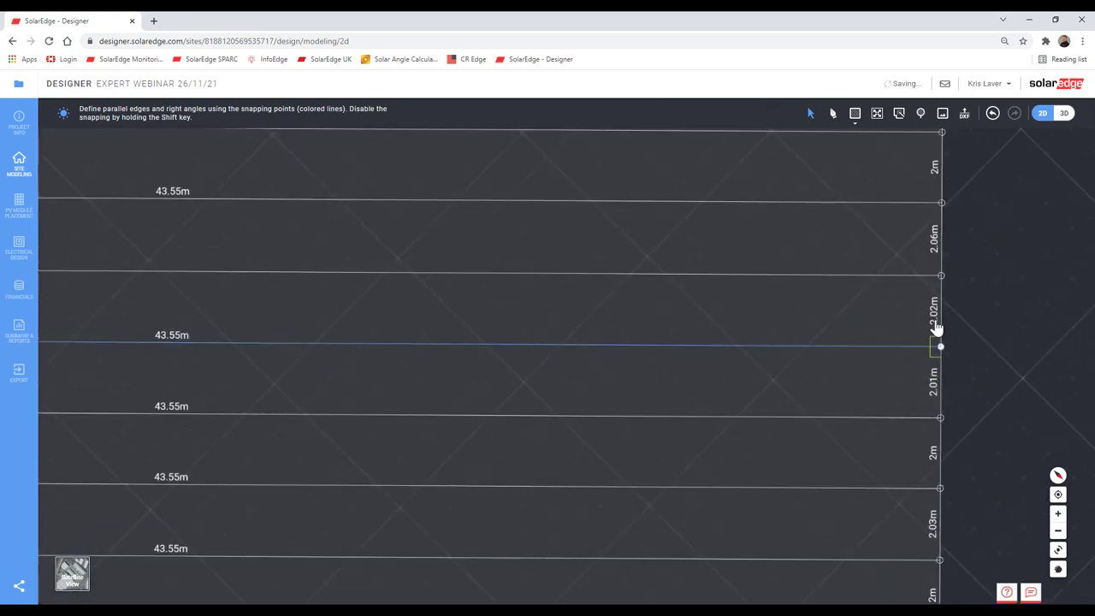
pyautogui.scroll(-3, 930, 308)
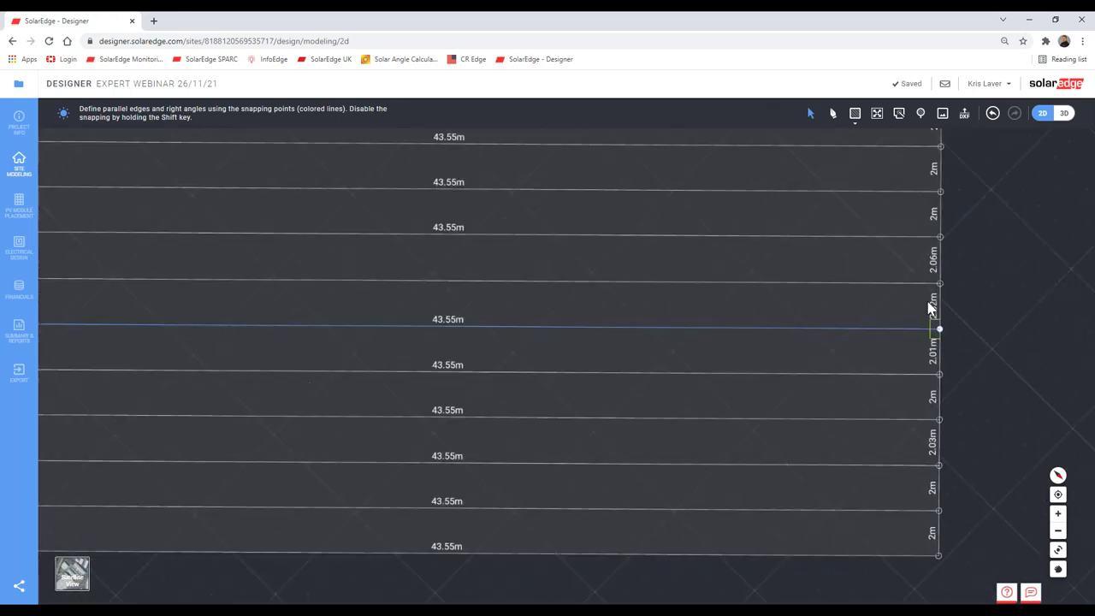
pyautogui.scroll(-2, 931, 308)
pyautogui.scroll(-2, 960, 379)
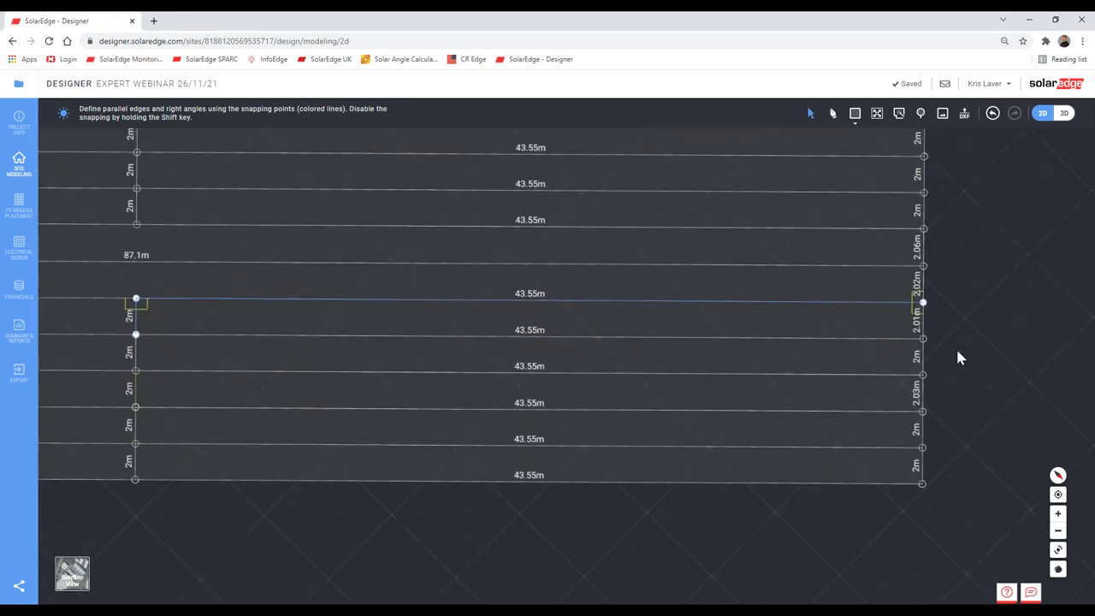
pyautogui.moveTo(955, 356); pyautogui.dragTo(952, 445)
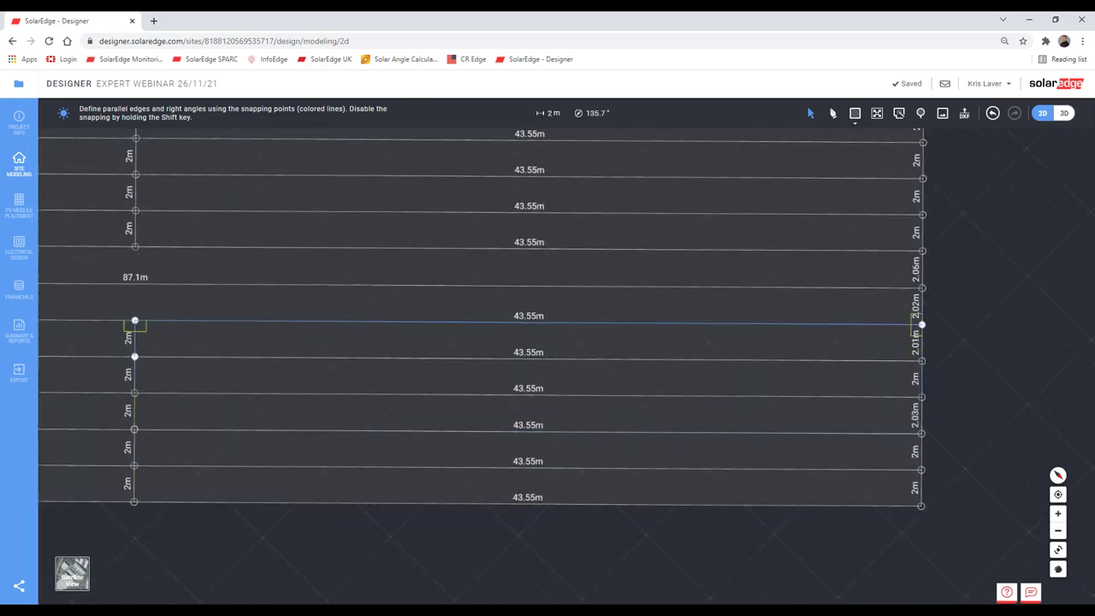
pyautogui.scroll(5, 955, 419)
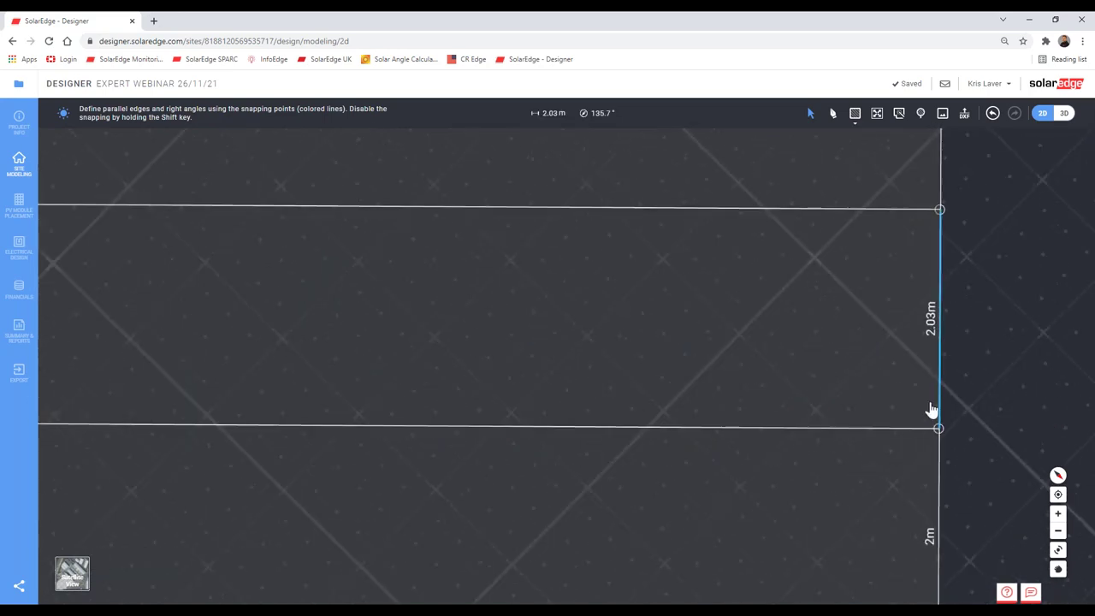
pyautogui.scroll(-4, 928, 406)
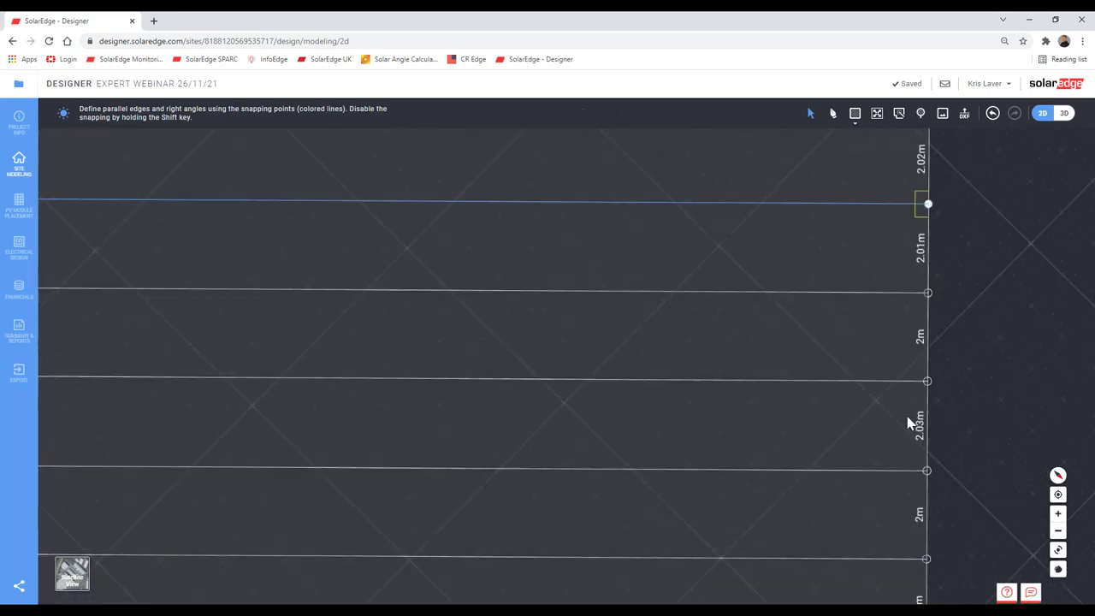
pyautogui.scroll(3, 909, 354)
pyautogui.scroll(-2, 909, 354)
pyautogui.scroll(-3, 909, 354)
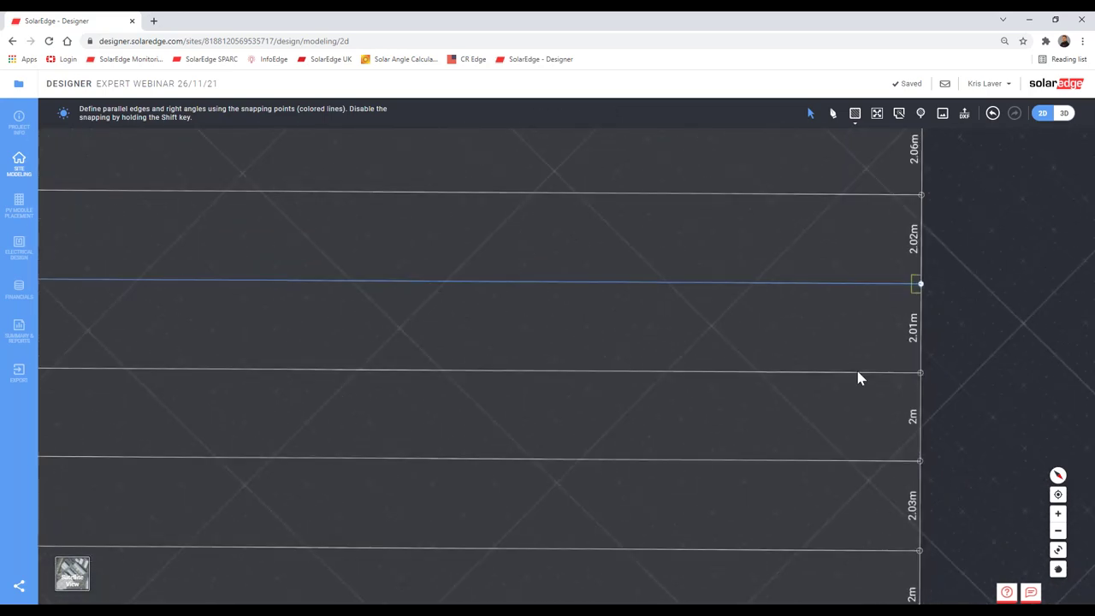
pyautogui.scroll(-2, 643, 426)
pyautogui.moveTo(643, 426); pyautogui.dragTo(809, 410)
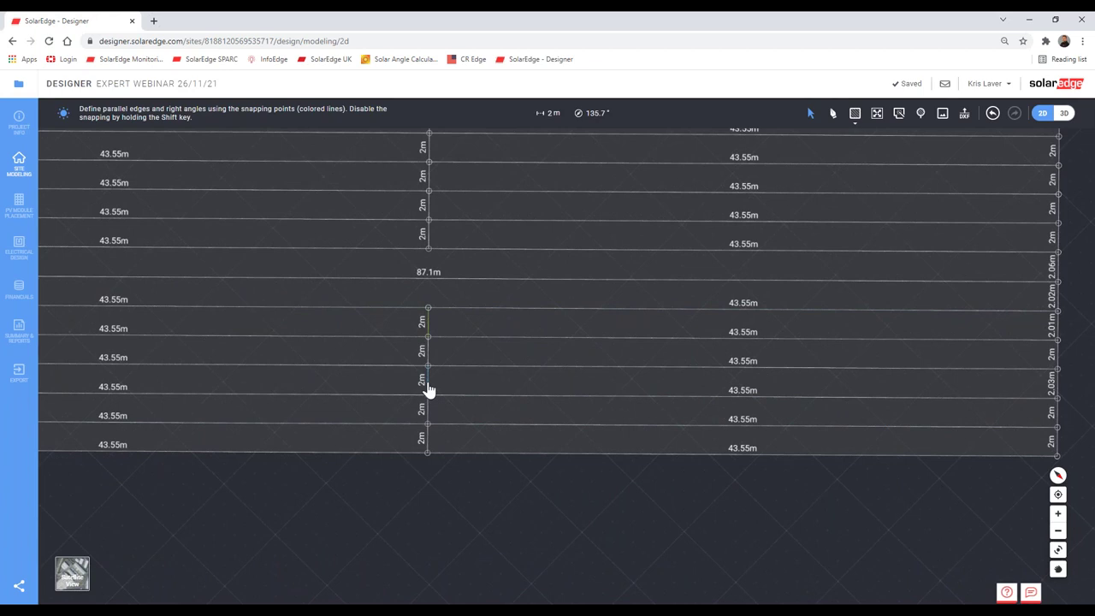
pyautogui.scroll(-3, 428, 387)
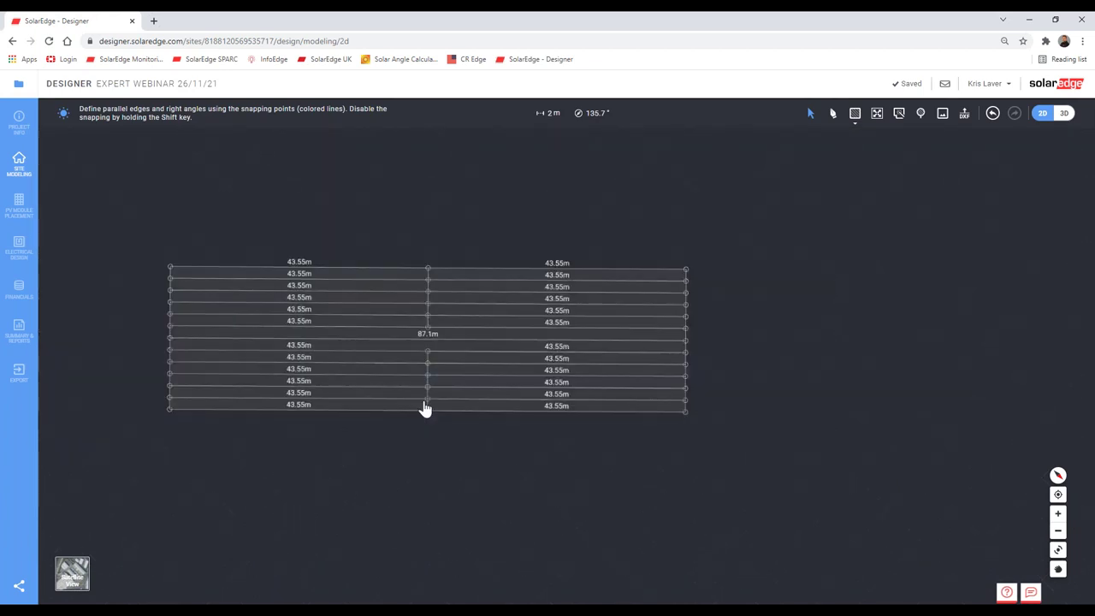
pyautogui.scroll(3, 428, 398)
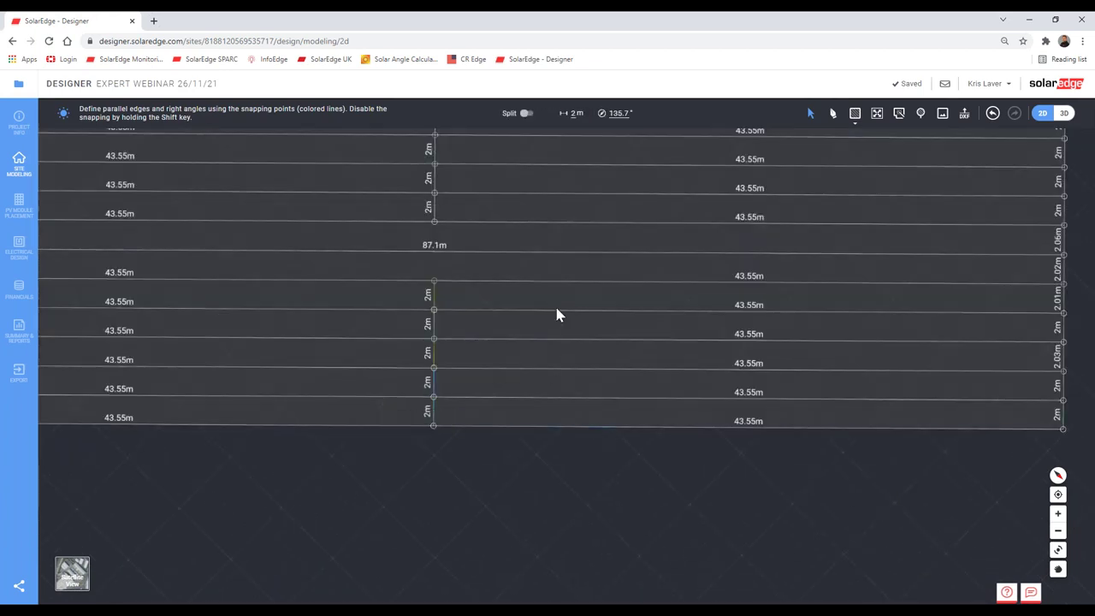
pyautogui.moveTo(555, 314)
pyautogui.mouseDown()
pyautogui.moveTo(557, 454)
pyautogui.moveTo(527, 525)
pyautogui.moveTo(454, 381)
pyautogui.mouseUp()
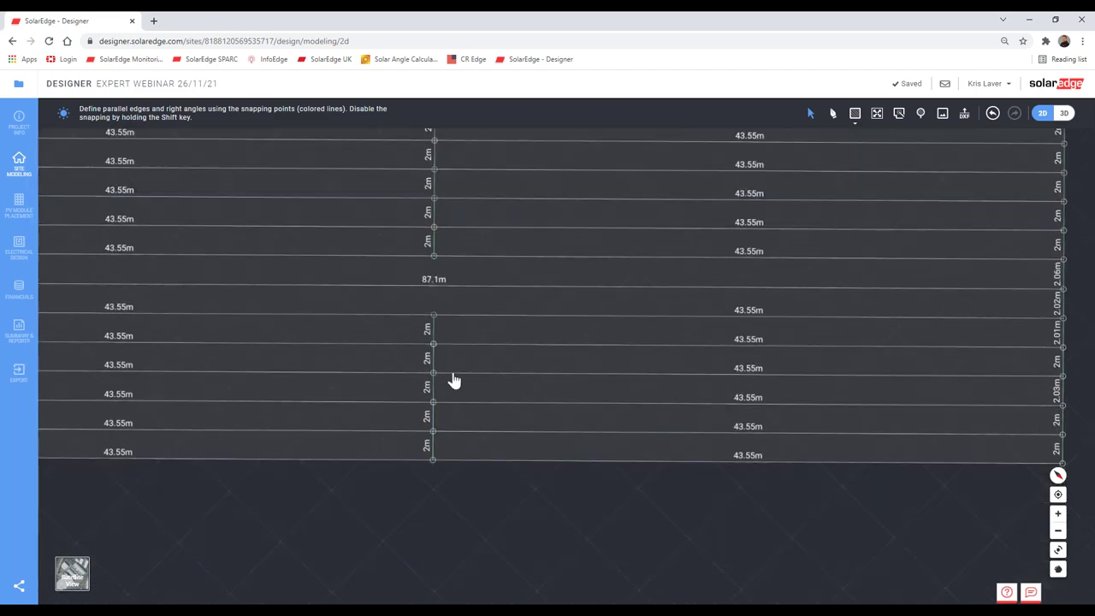
pyautogui.scroll(10, 447, 381)
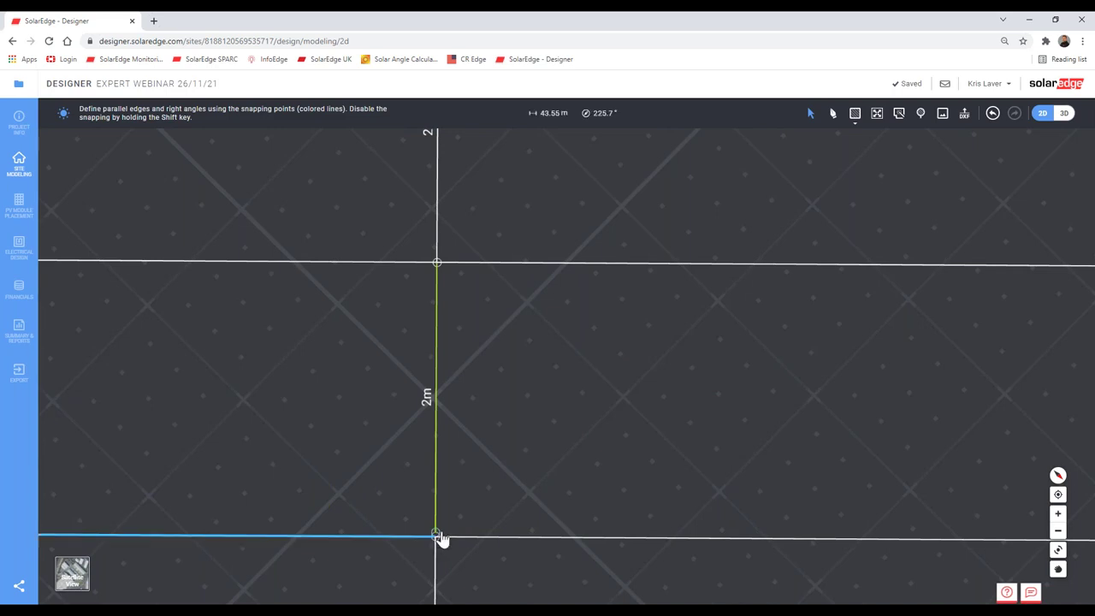
# Step: Undo the last three edge placements, reopening an 8.06 m middle gap
pyautogui.click(436, 536)
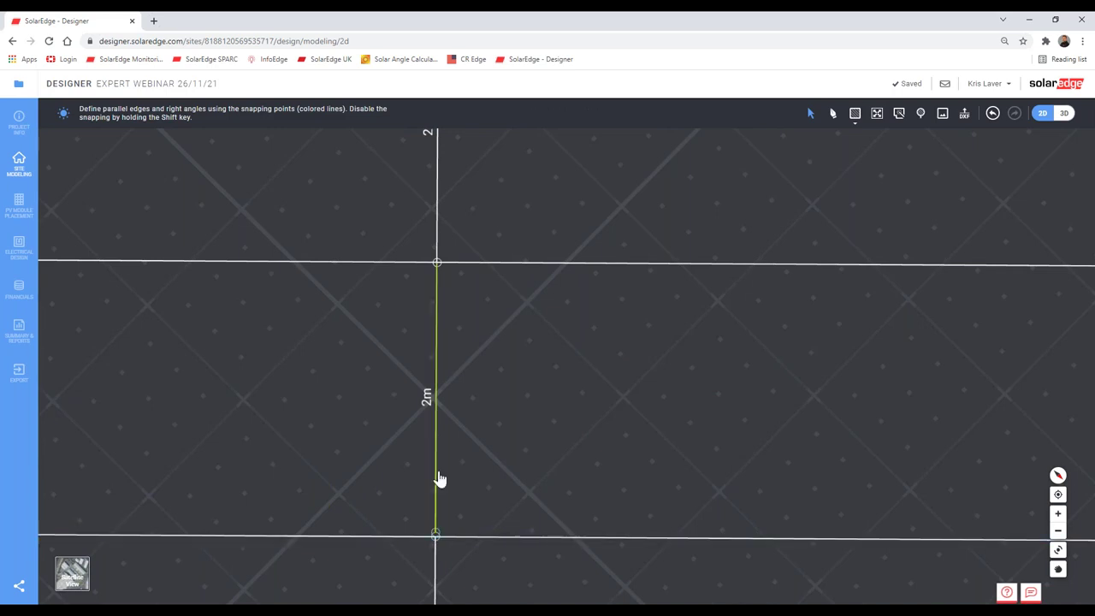
pyautogui.scroll(-2, 440, 476)
pyautogui.scroll(2, 437, 342)
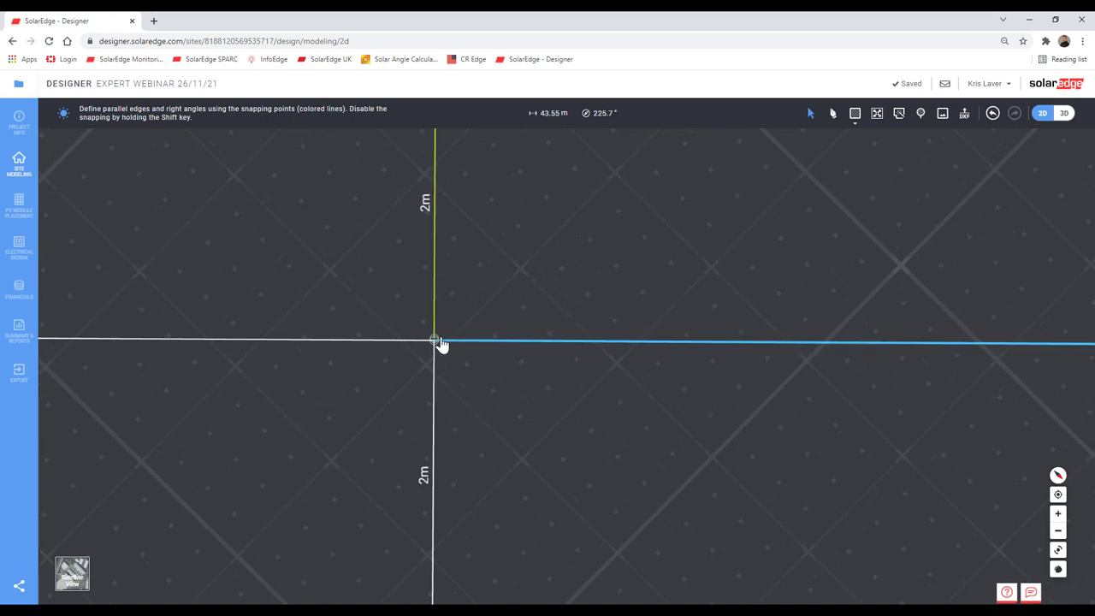
pyautogui.scroll(-4, 438, 354)
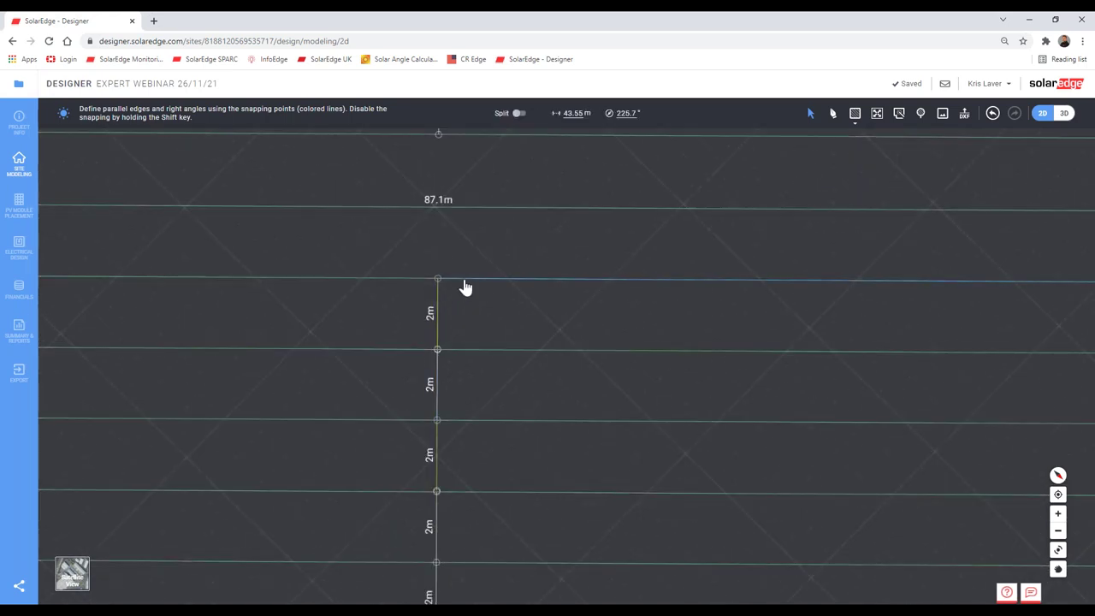
pyautogui.hotkey('ctrl', 'z')
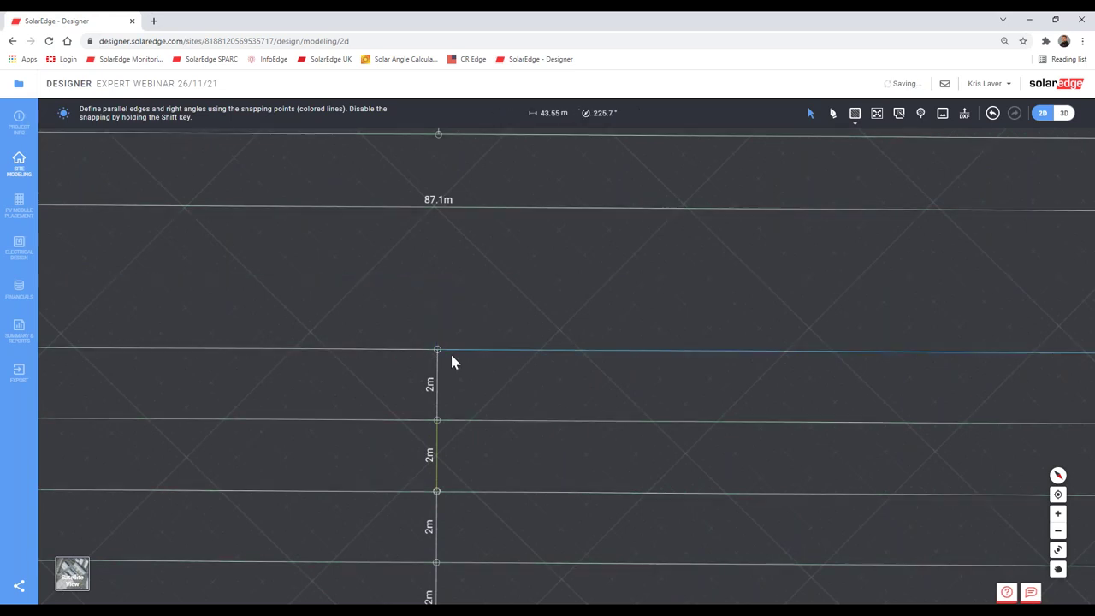
pyautogui.hotkey('ctrl', 'z')
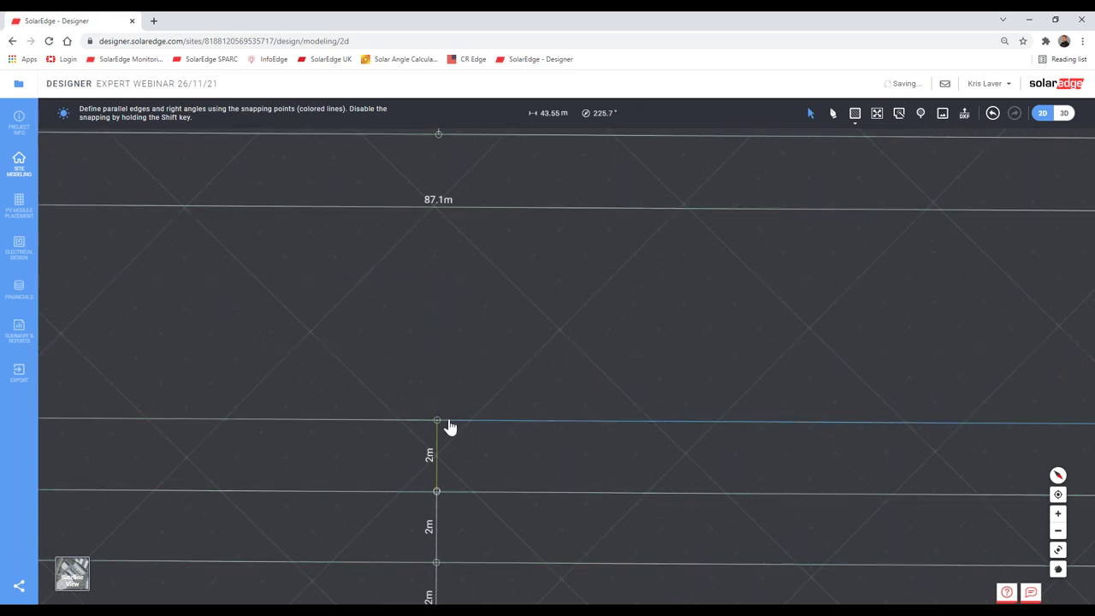
pyautogui.hotkey('ctrl', 'z')
pyautogui.hotkey('ctrl', 'z')
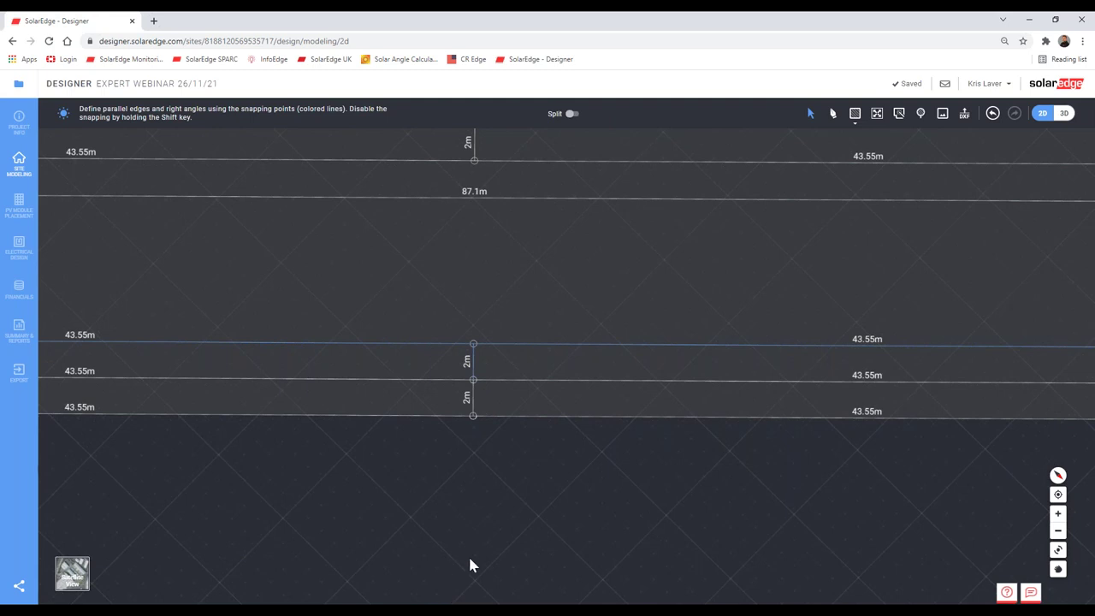
# Step: Paste a copy of the 43.55 m edge line below the roof
pyautogui.scroll(-3, 469, 565)
pyautogui.hotkey('ctrl', 'v')
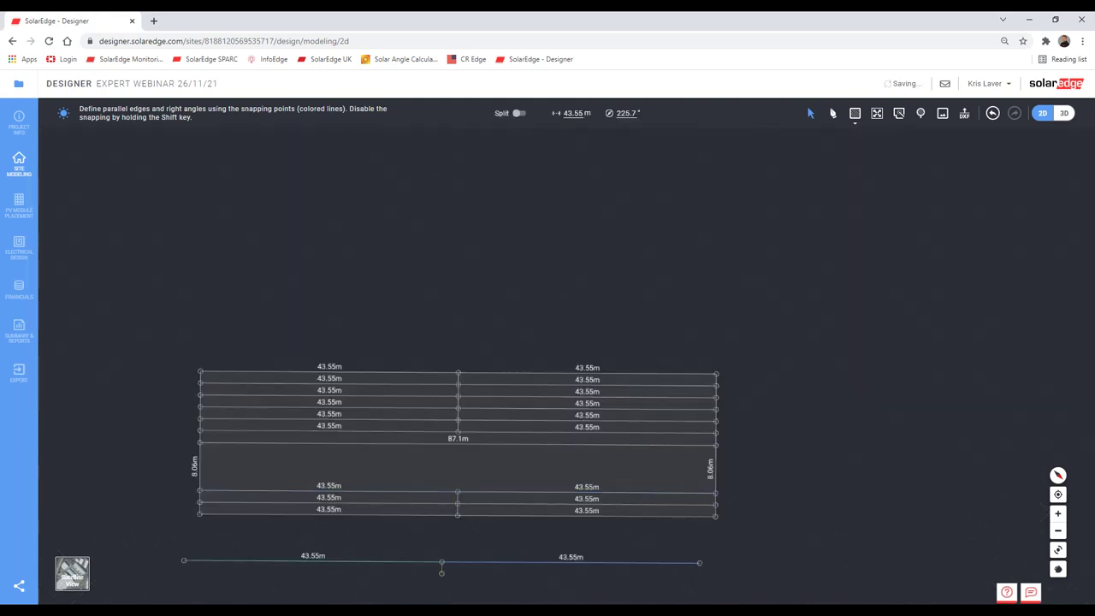
pyautogui.scroll(-5, 559, 490)
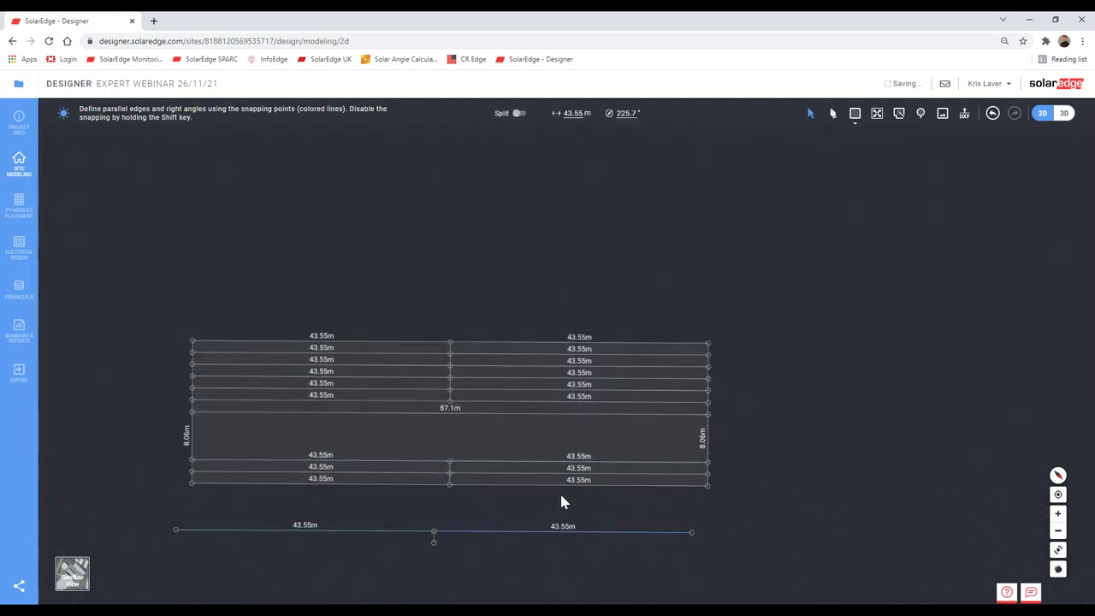
pyautogui.scroll(-2, 548, 417)
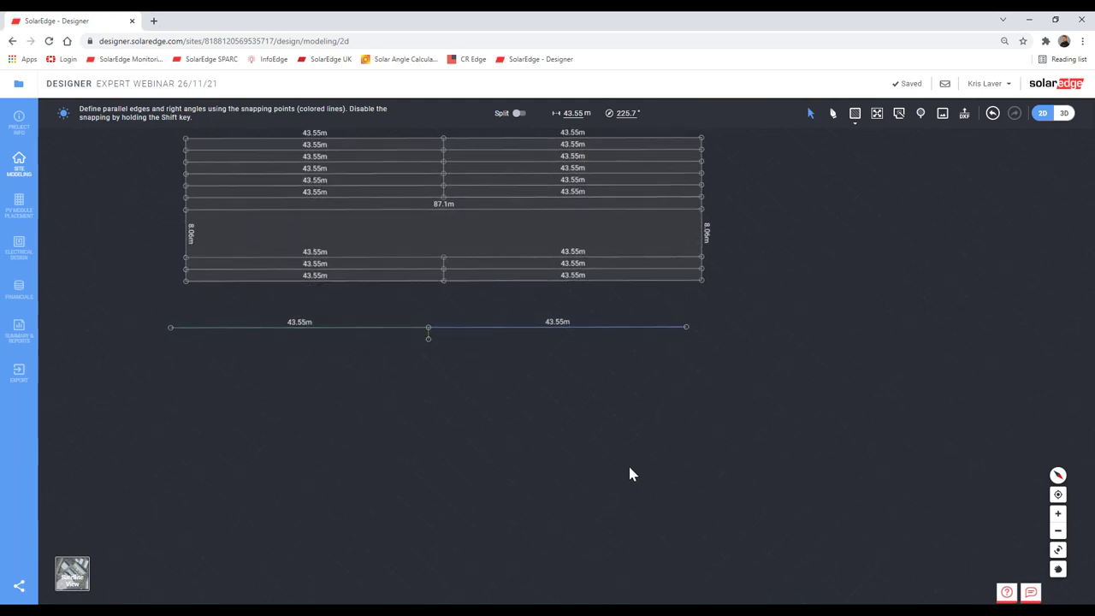
# Step: Move the pasted 43.55 m edge line into the gap, 2 m above the lower strips
pyautogui.click(456, 417)
pyautogui.moveTo(257, 366); pyautogui.dragTo(111, 295)
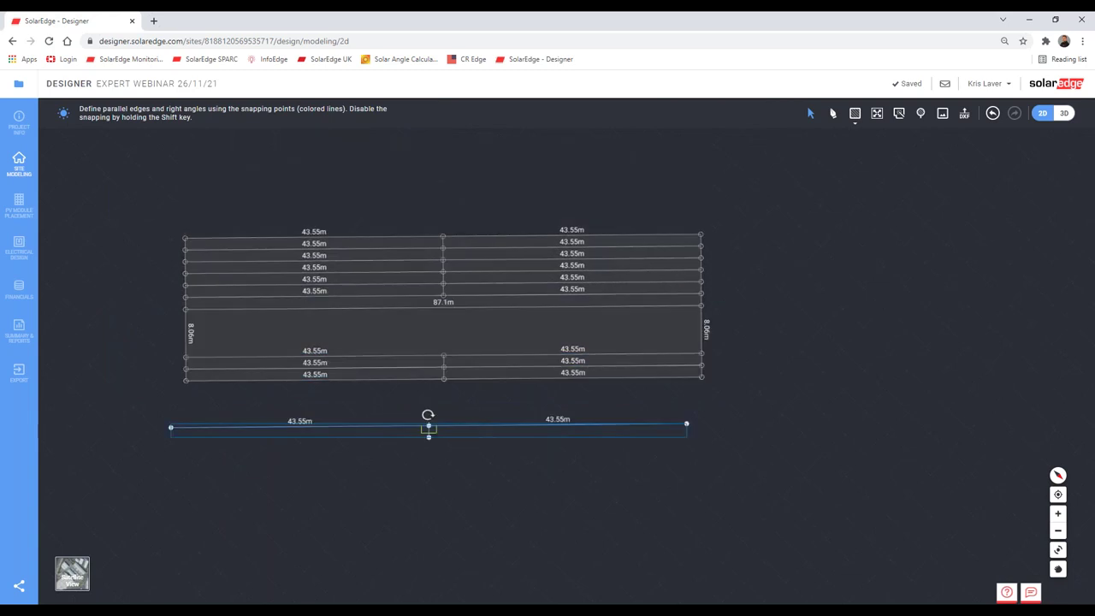
pyautogui.scroll(3, 444, 420)
pyautogui.moveTo(445, 420); pyautogui.dragTo(479, 209)
pyautogui.click(469, 284)
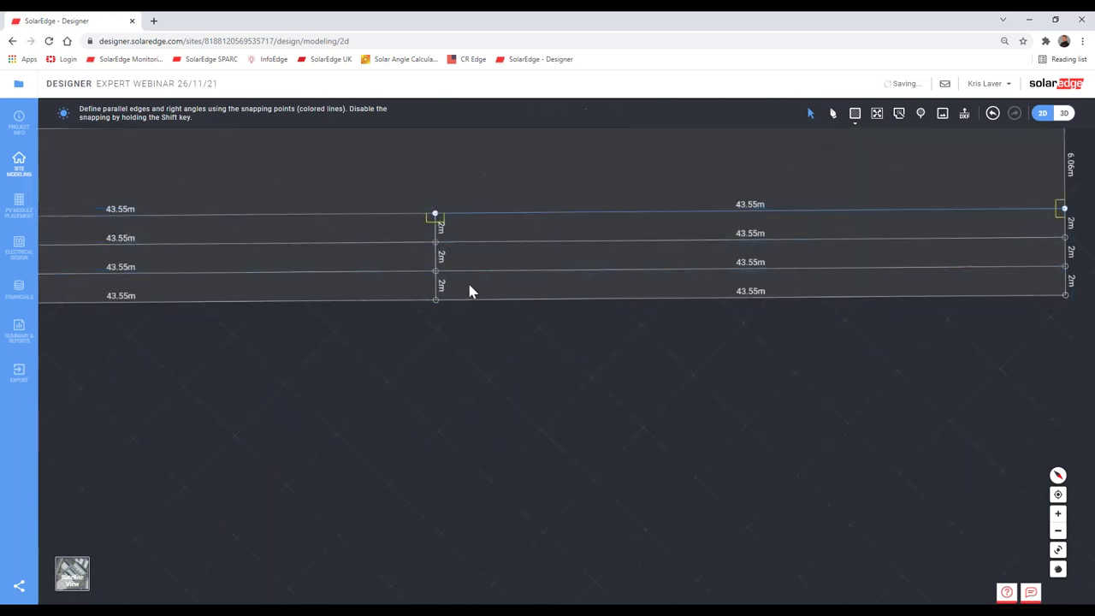
pyautogui.scroll(-3, 468, 283)
# Step: Paste and place two more edge copies, each 2 m further up the gap
pyautogui.hotkey('ctrl', 'v')
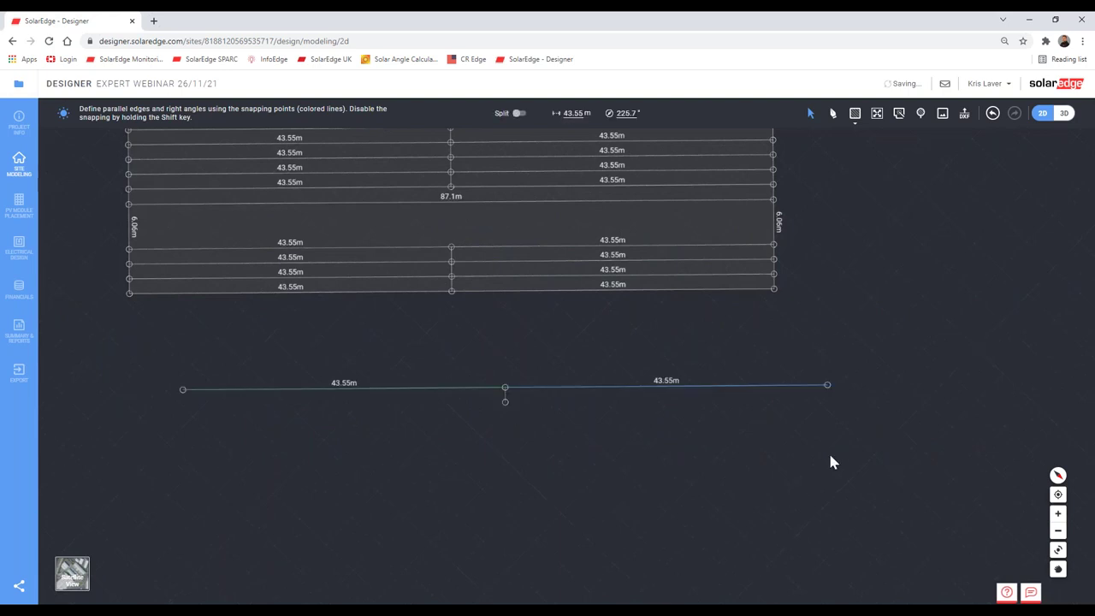
pyautogui.moveTo(891, 462); pyautogui.dragTo(82, 356)
pyautogui.moveTo(554, 393); pyautogui.dragTo(500, 232)
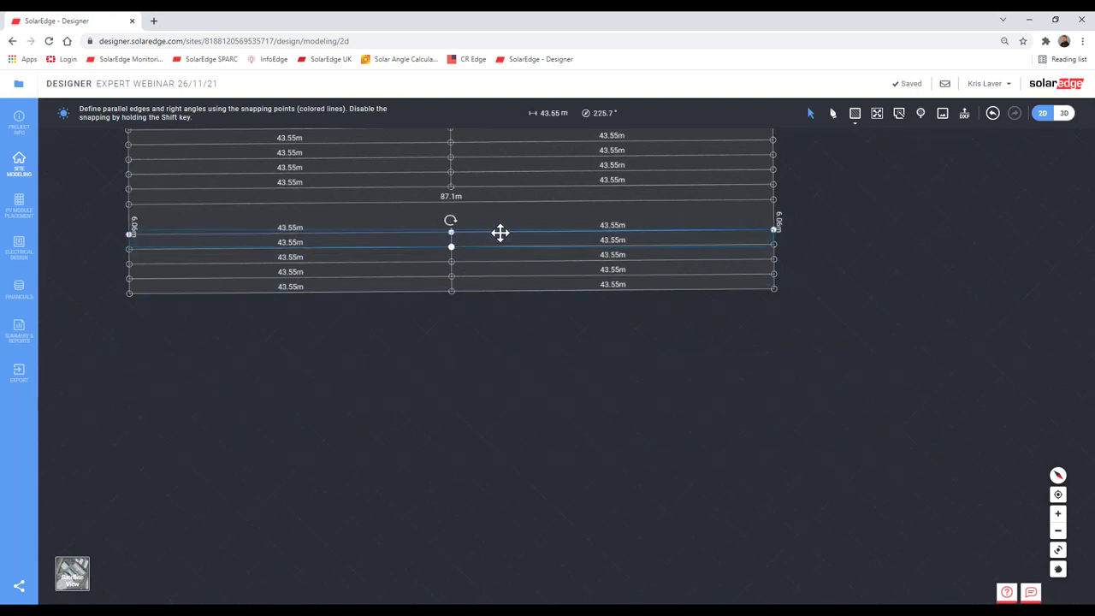
pyautogui.click(485, 407)
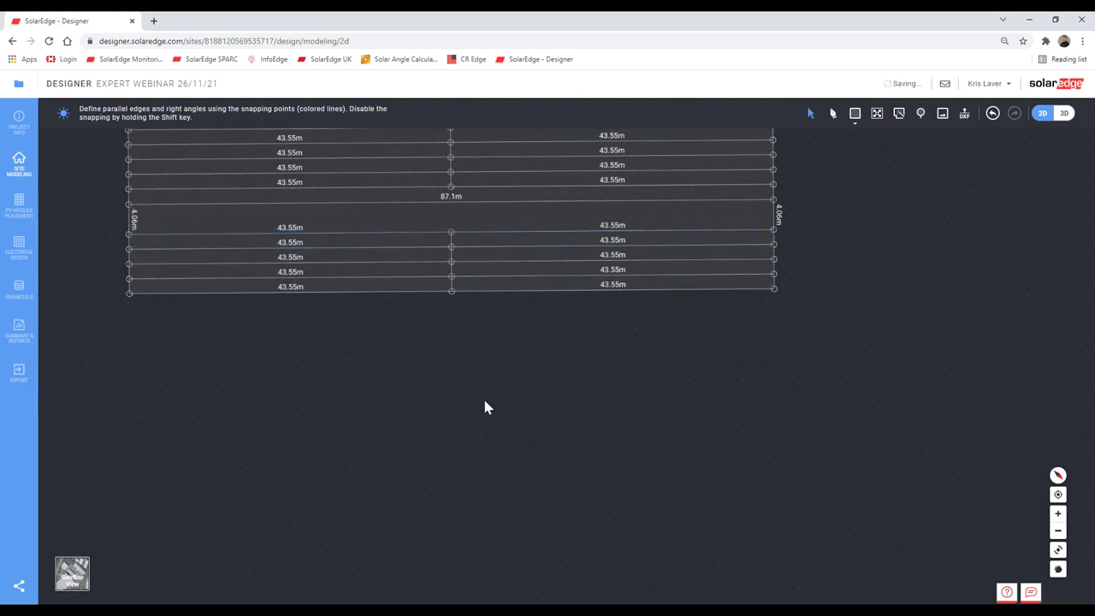
pyautogui.hotkey('ctrl', 'v')
pyautogui.moveTo(872, 439); pyautogui.dragTo(92, 362)
pyautogui.moveTo(490, 363); pyautogui.dragTo(465, 213)
pyautogui.scroll(5, 752, 247)
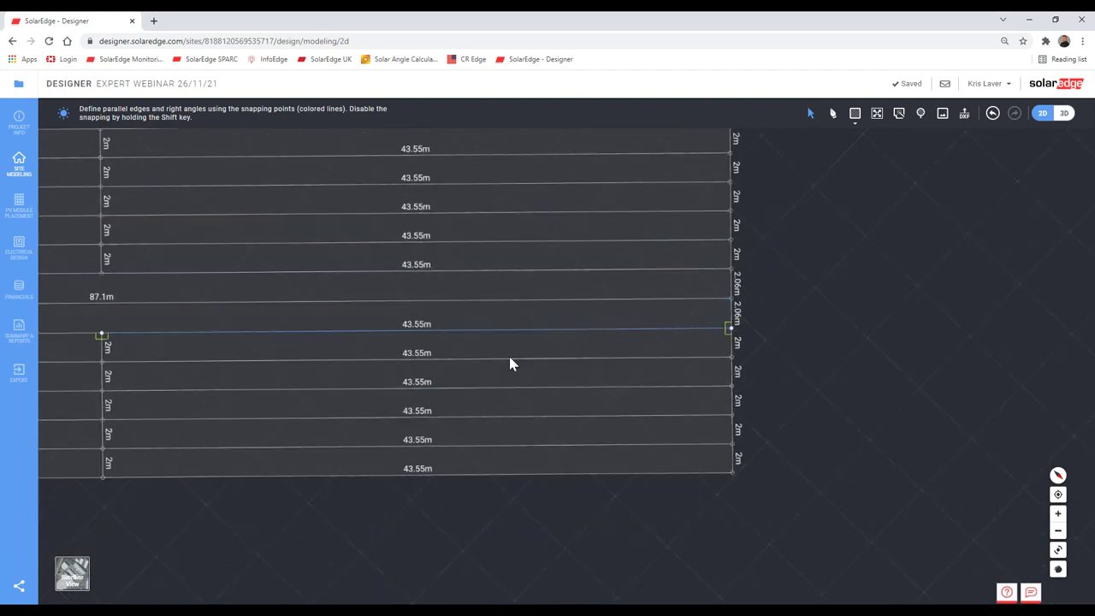
# Step: Cancel the unfinished line and pan over the roof to inspect the 2 m strips
pyautogui.scroll(3, 381, 363)
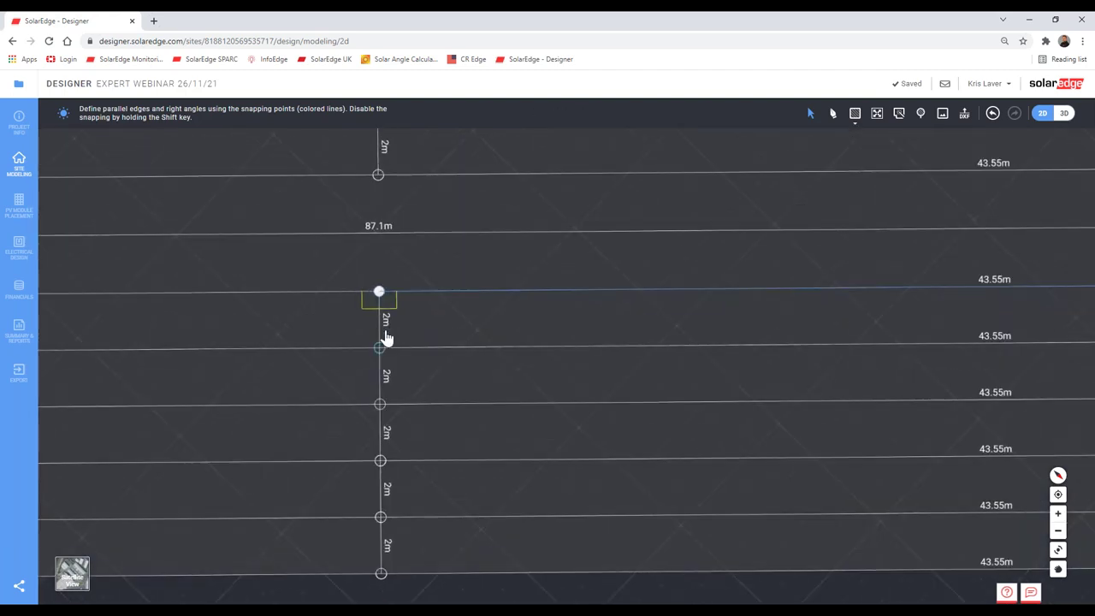
pyautogui.scroll(-2, 402, 317)
pyautogui.scroll(-3, 408, 254)
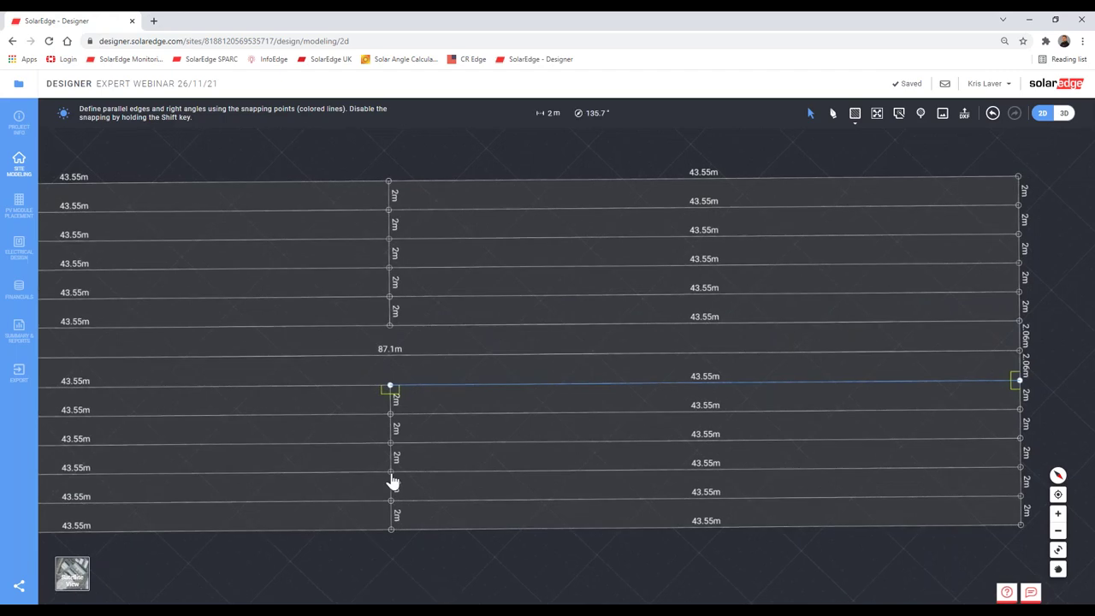
pyautogui.scroll(5, 389, 402)
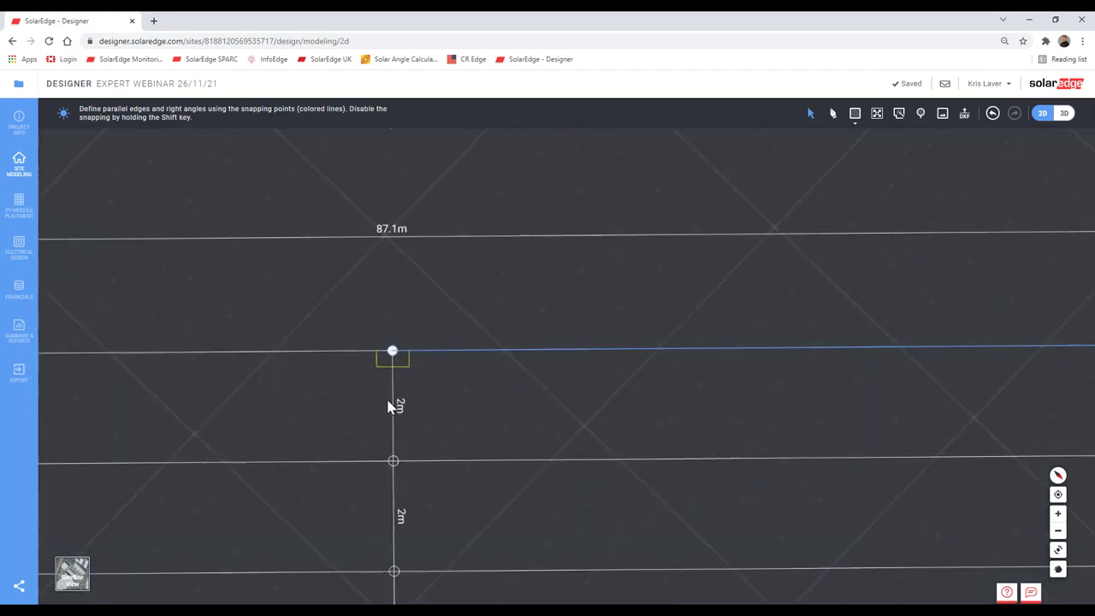
pyautogui.press('Escape')
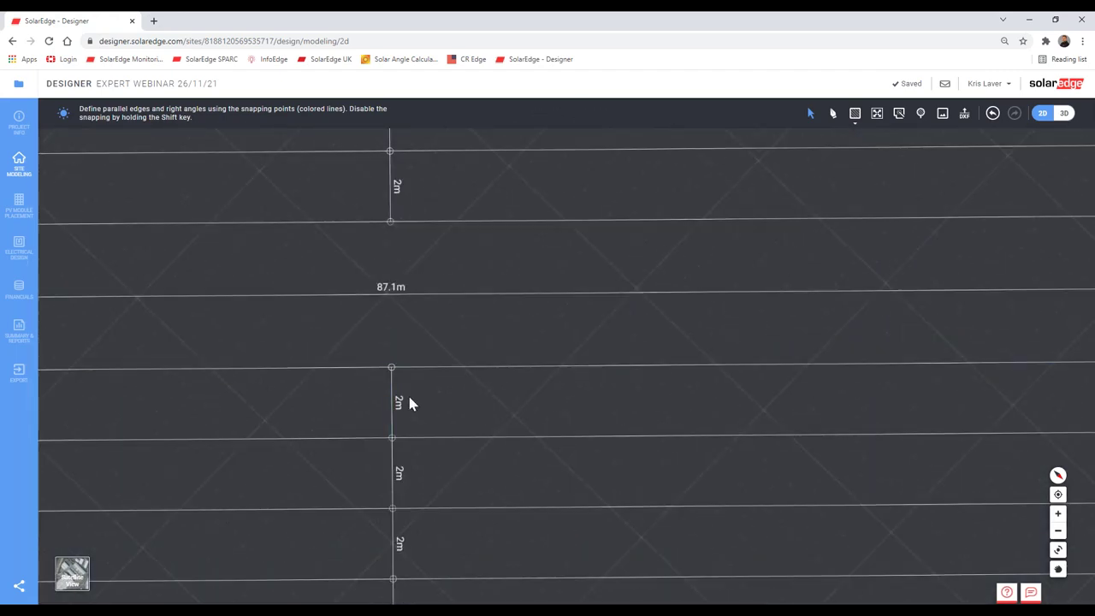
pyautogui.scroll(-4, 408, 403)
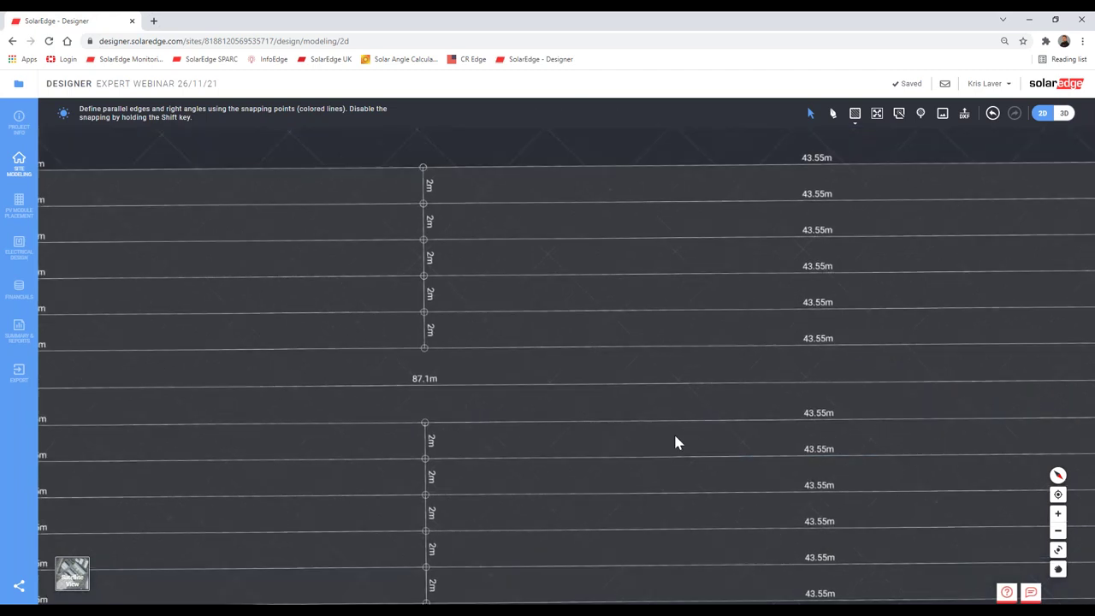
pyautogui.scroll(-5, 674, 441)
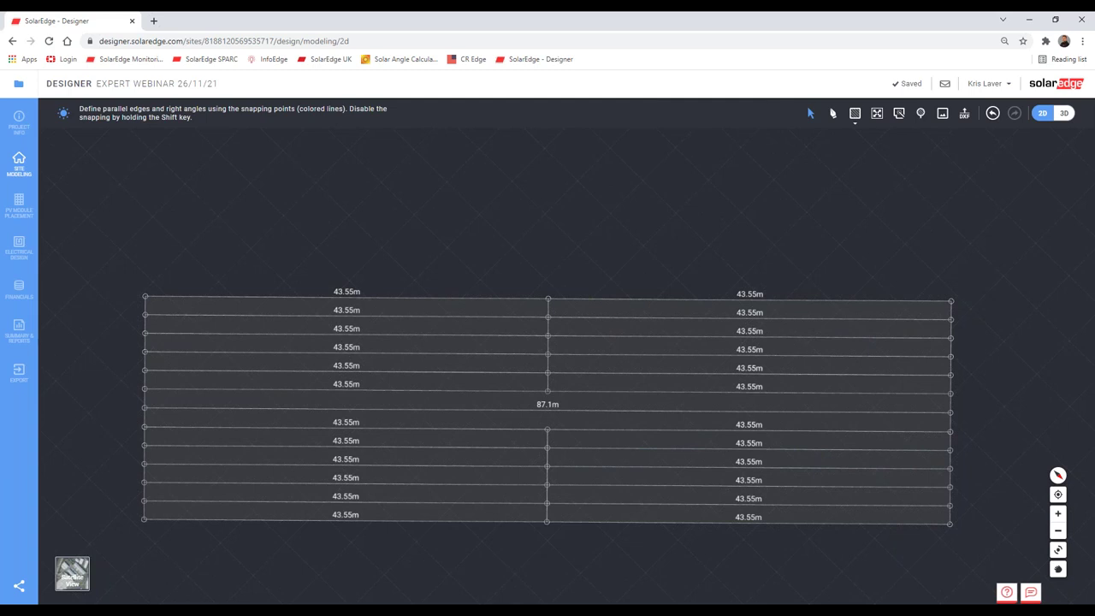
pyautogui.scroll(4, 547, 524)
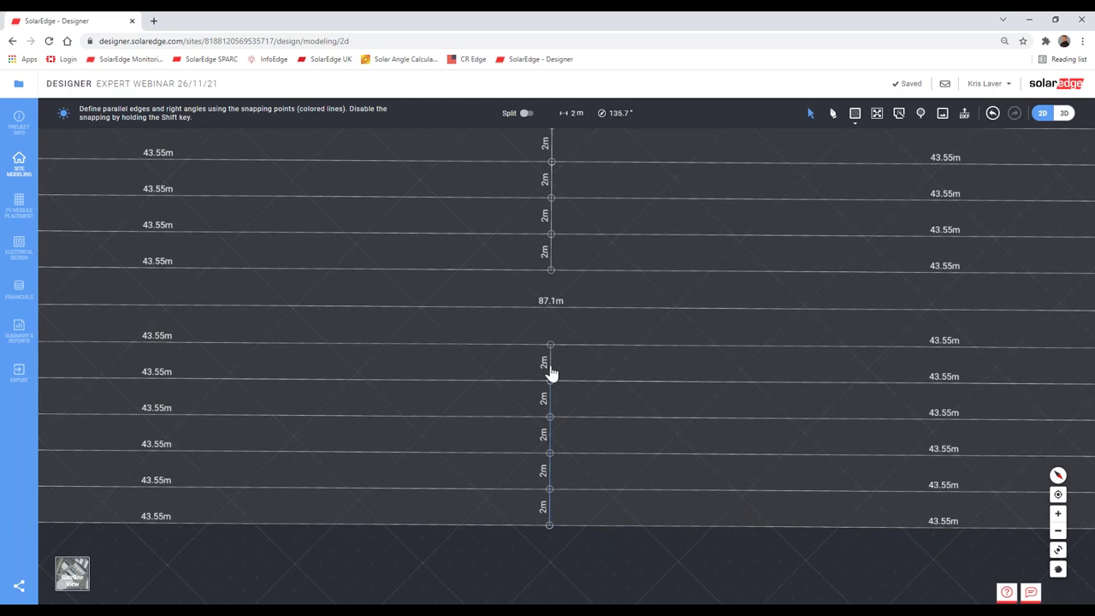
pyautogui.moveTo(572, 378); pyautogui.dragTo(570, 454)
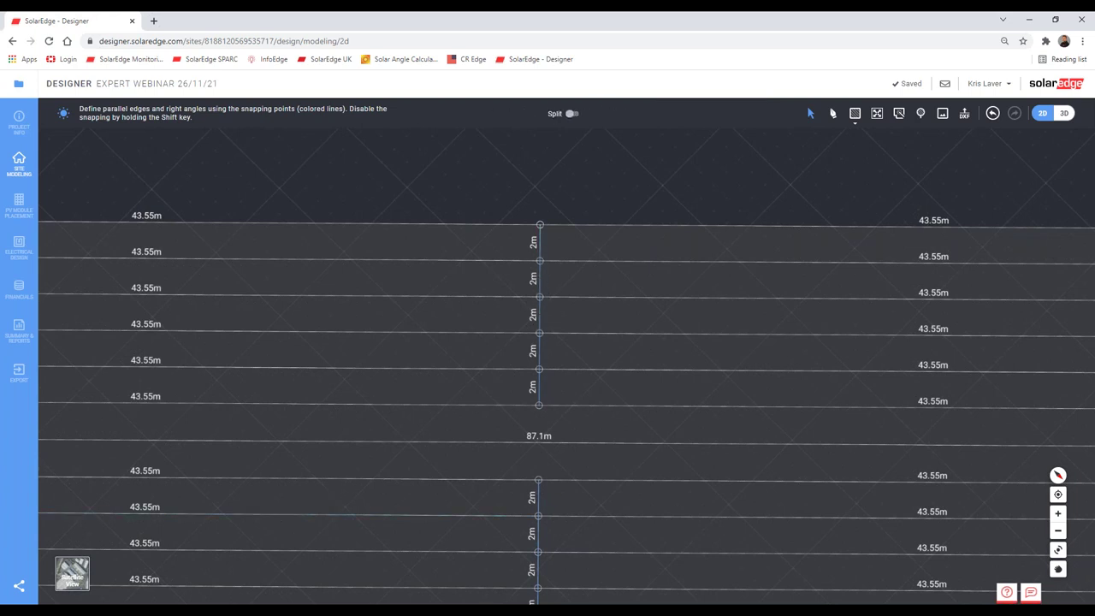
# Step: Select all of the roof strips
pyautogui.scroll(-3, 552, 464)
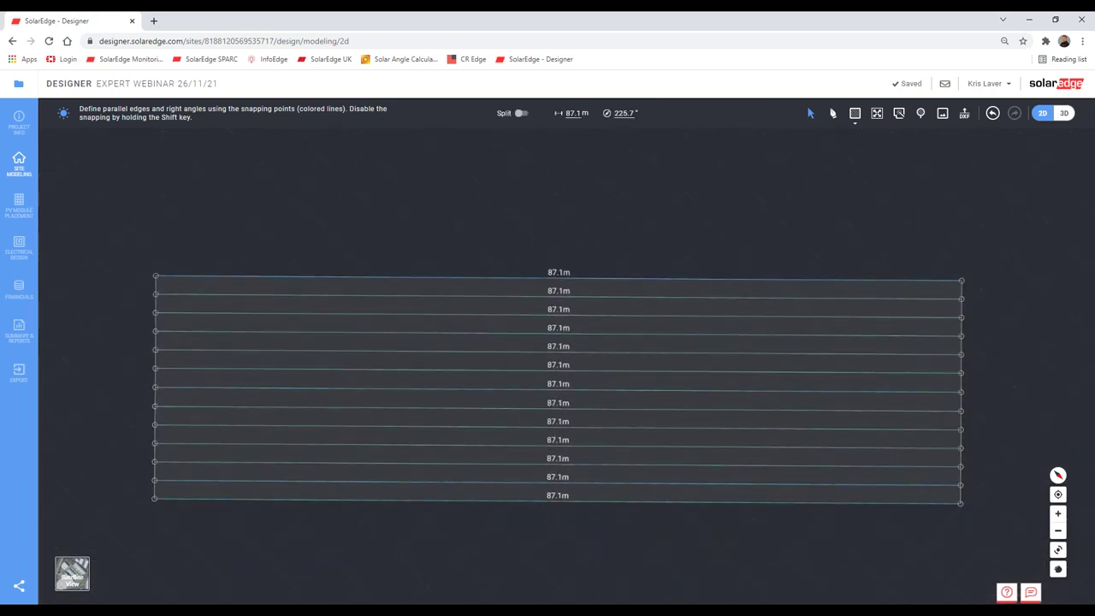
pyautogui.click(925, 351)
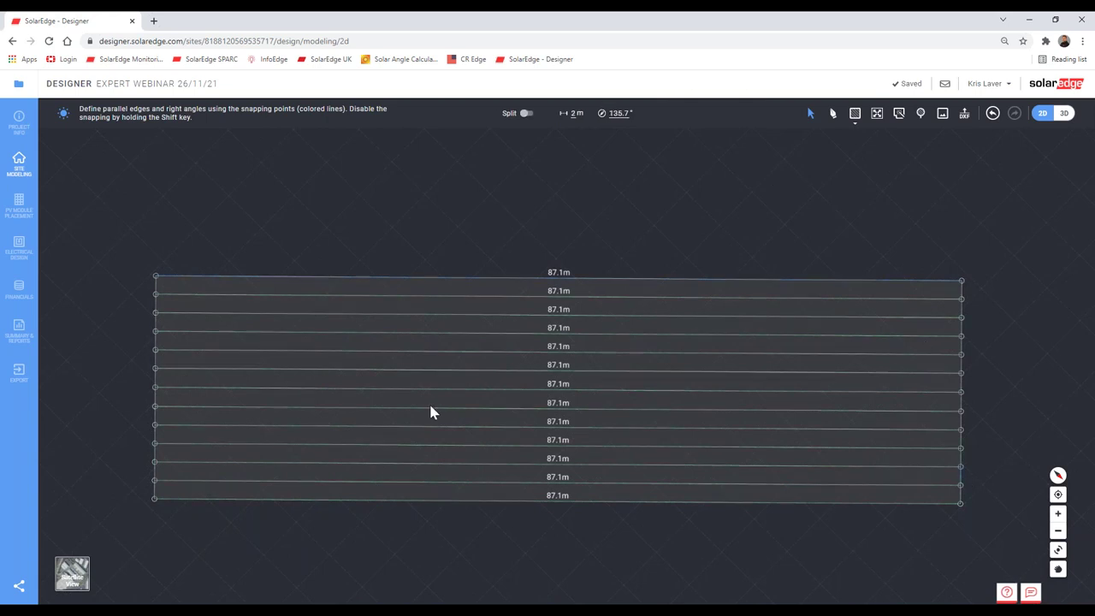
pyautogui.click(510, 226)
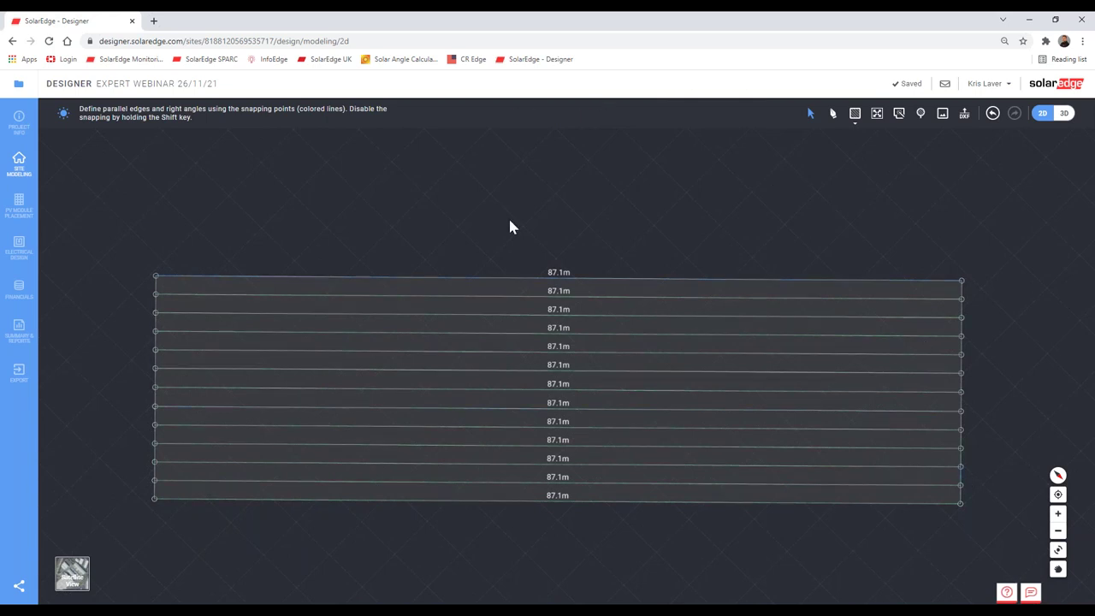
pyautogui.hotkey('ctrl', 'a')
# Step: Show the satellite background, recentre the roof and switch to the 3D view
pyautogui.scroll(8, 962, 454)
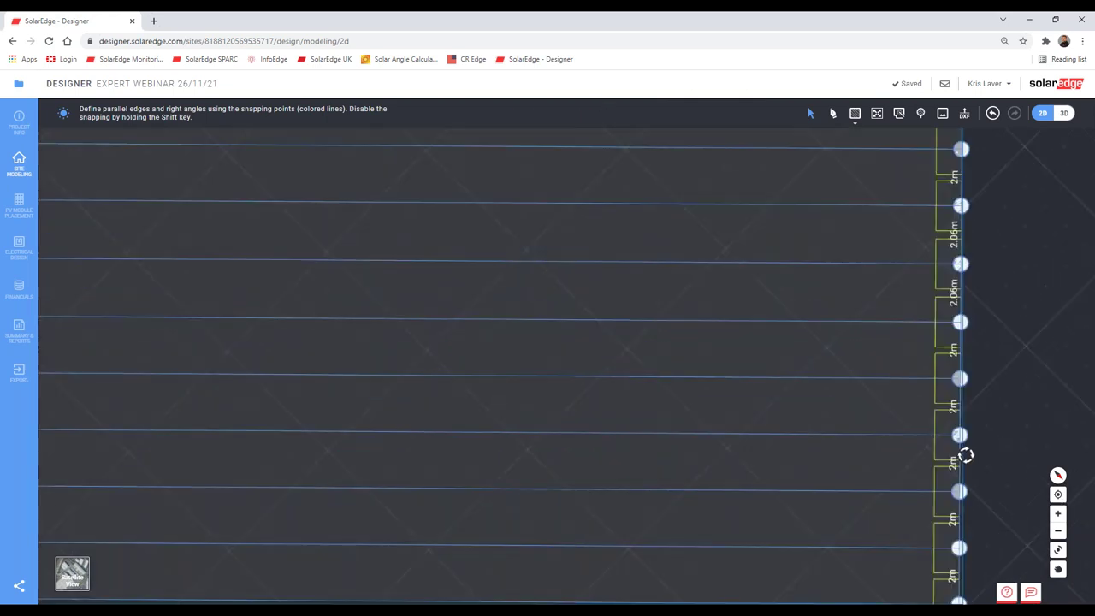
pyautogui.scroll(-5, 893, 424)
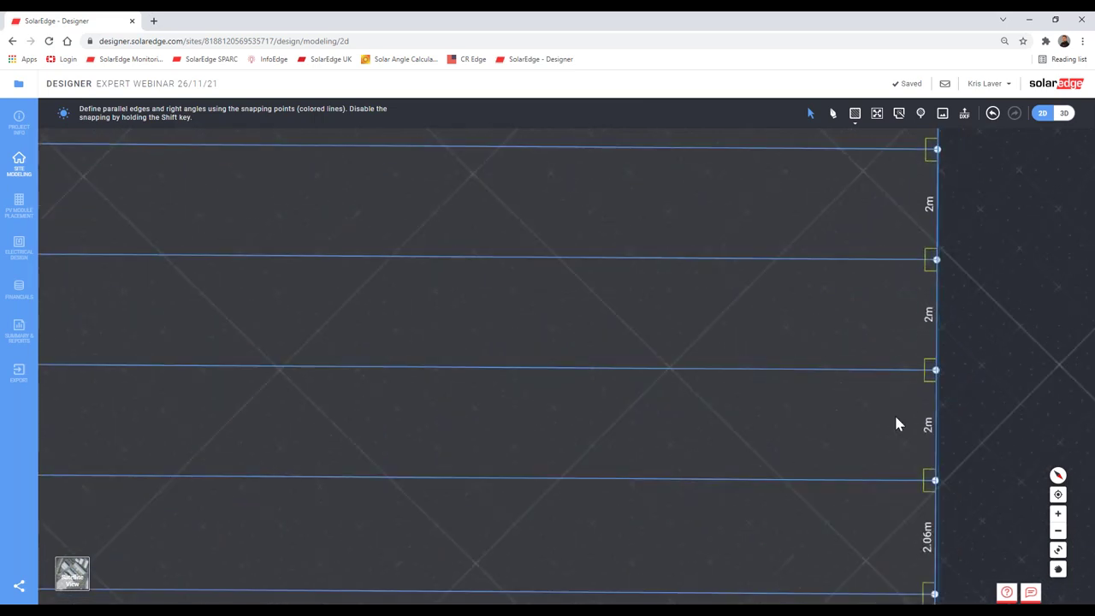
pyautogui.scroll(-6, 816, 353)
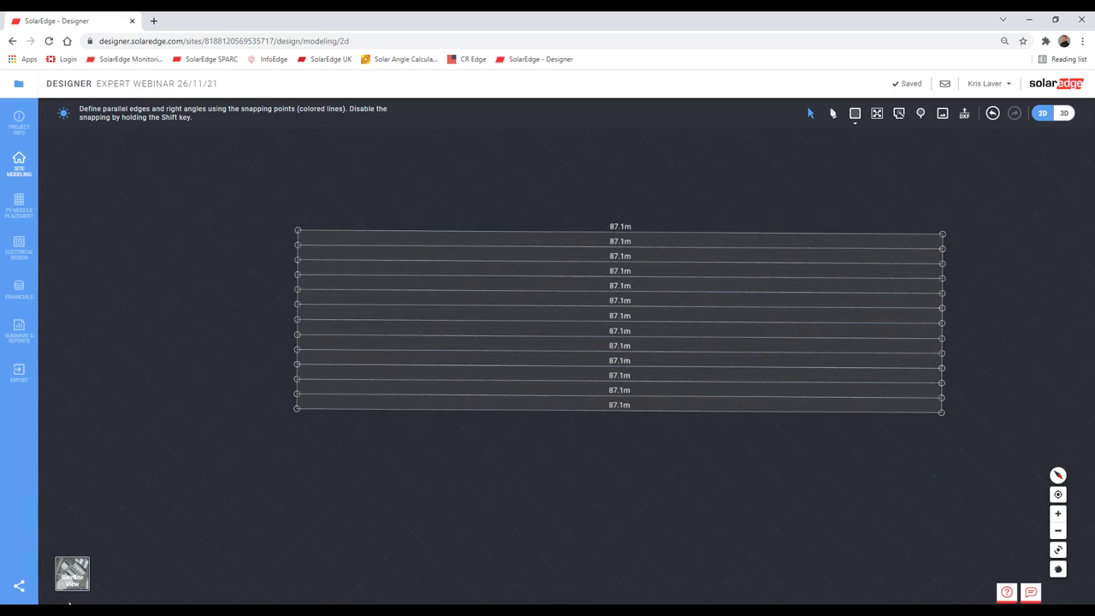
pyautogui.click(73, 577)
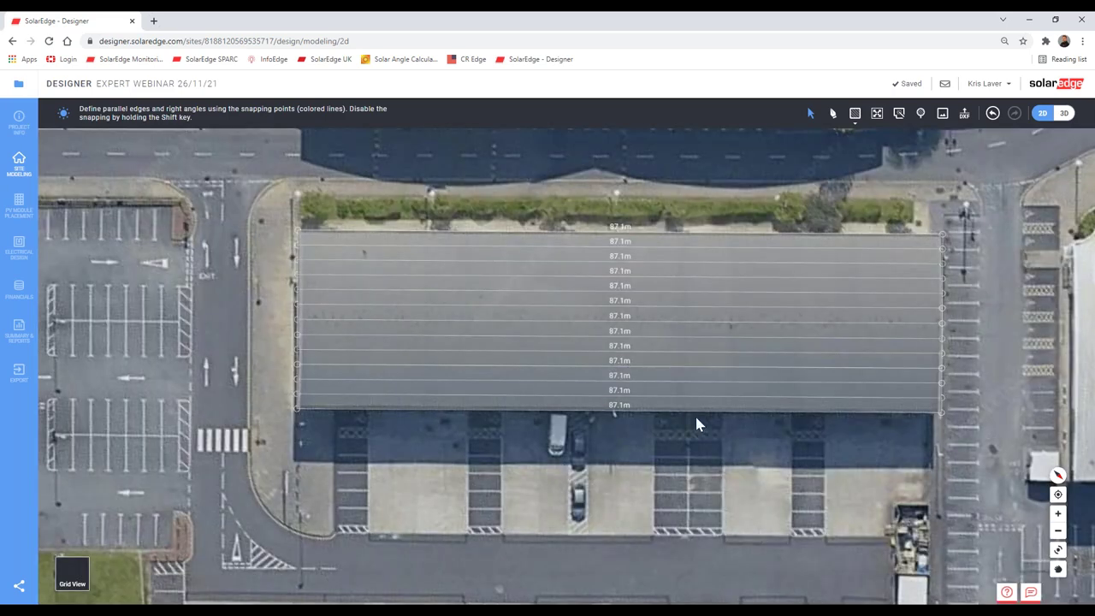
pyautogui.moveTo(656, 461); pyautogui.dragTo(655, 518)
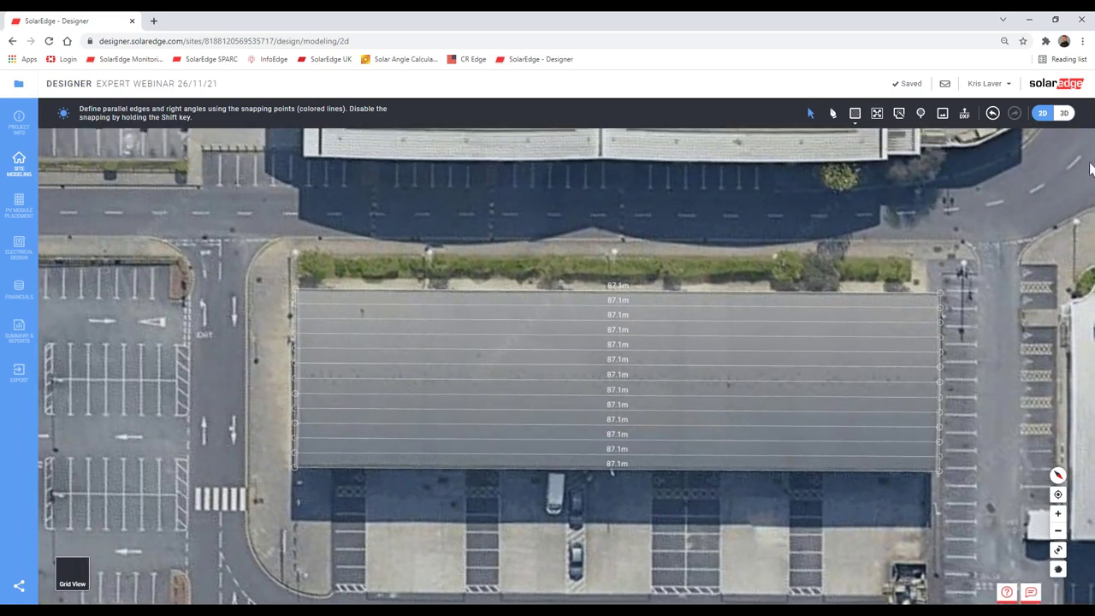
pyautogui.click(1063, 113)
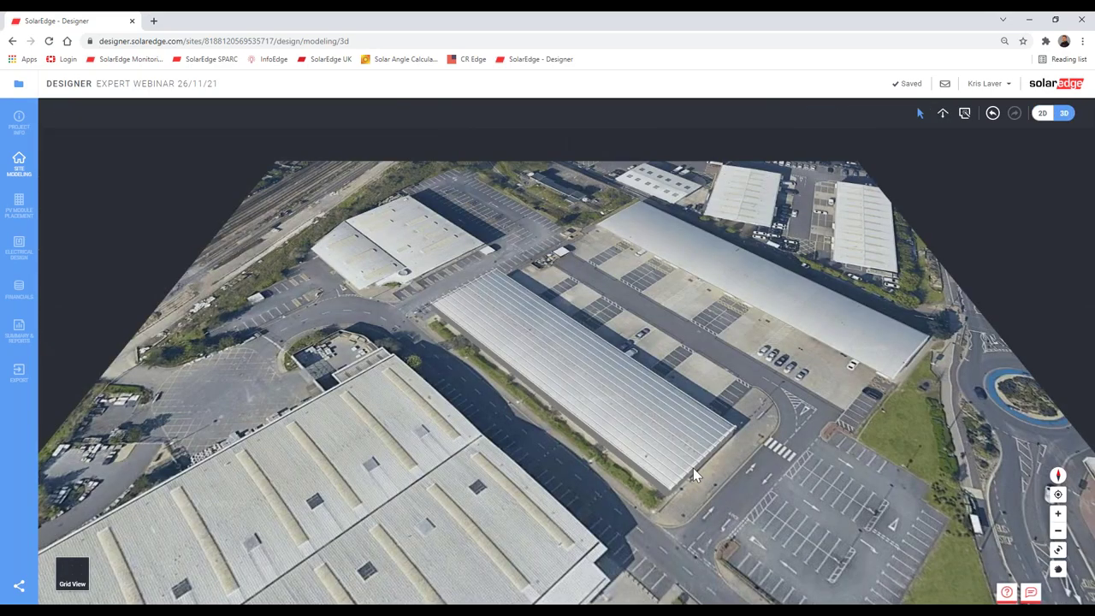
# Step: Orbit to a low angle and zoom in close to the striped warehouse roof
pyautogui.moveTo(692, 468); pyautogui.dragTo(676, 470, button='middle')
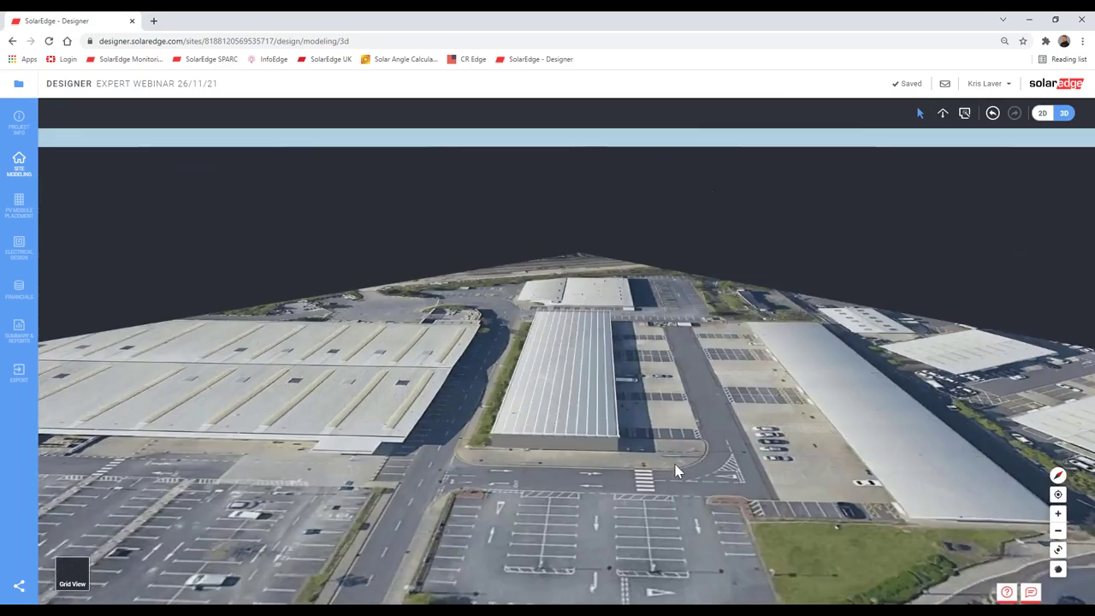
pyautogui.scroll(5, 590, 432)
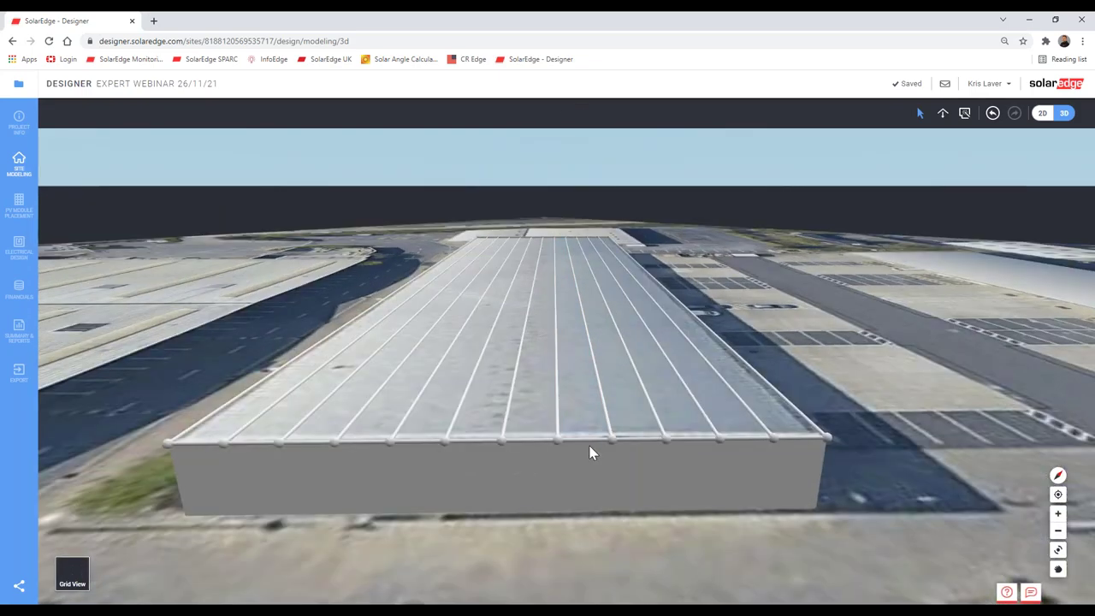
pyautogui.moveTo(590, 453); pyautogui.dragTo(589, 448, button='middle')
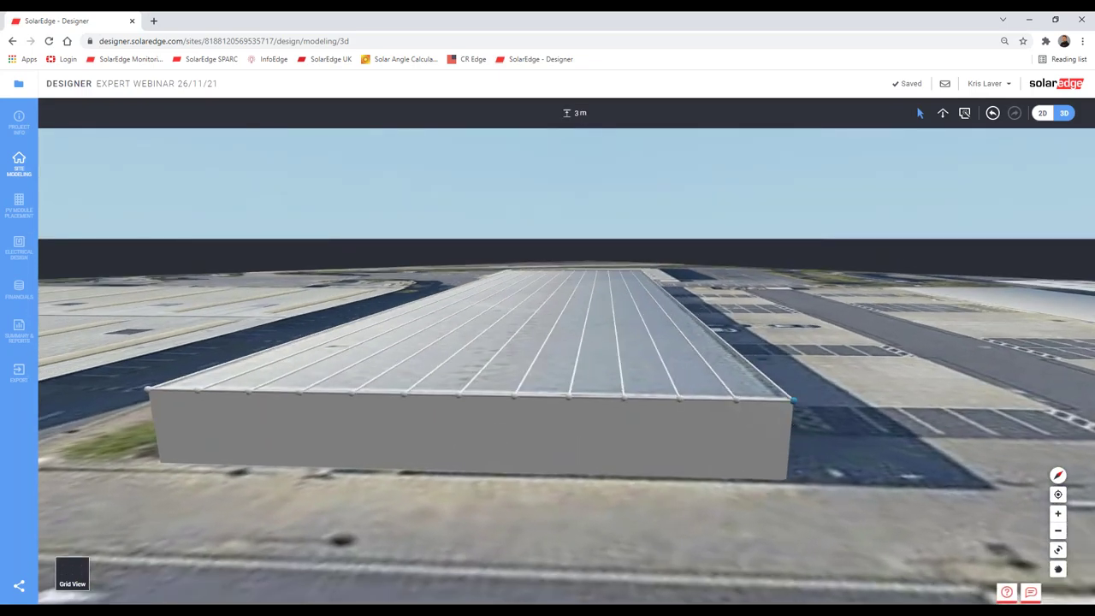
# Step: Set the building wall height to 5 m
pyautogui.doubleClick(579, 112)
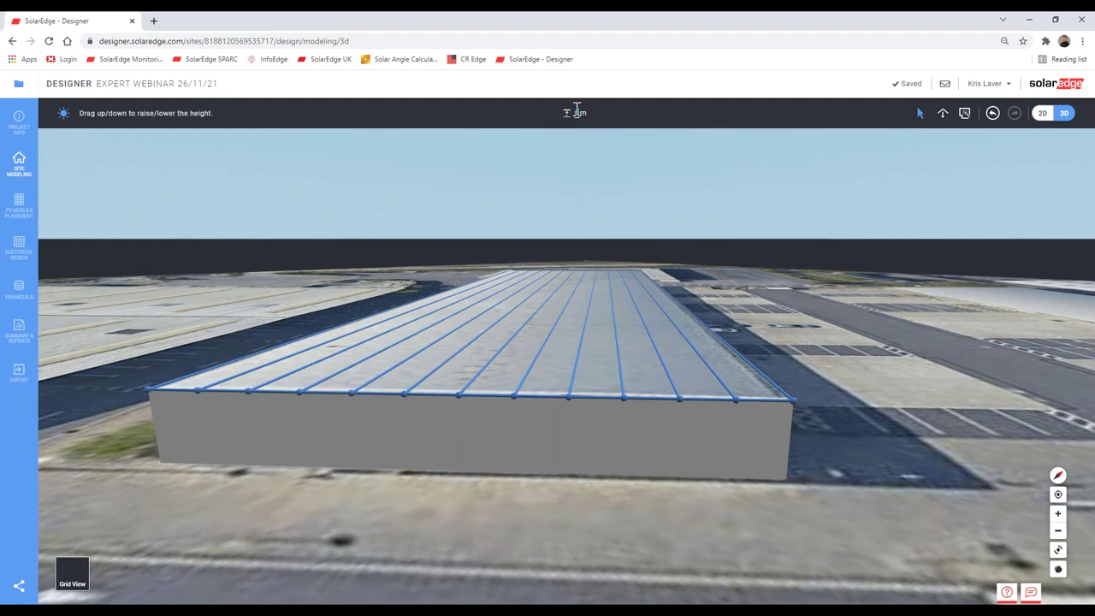
pyautogui.press('Return')
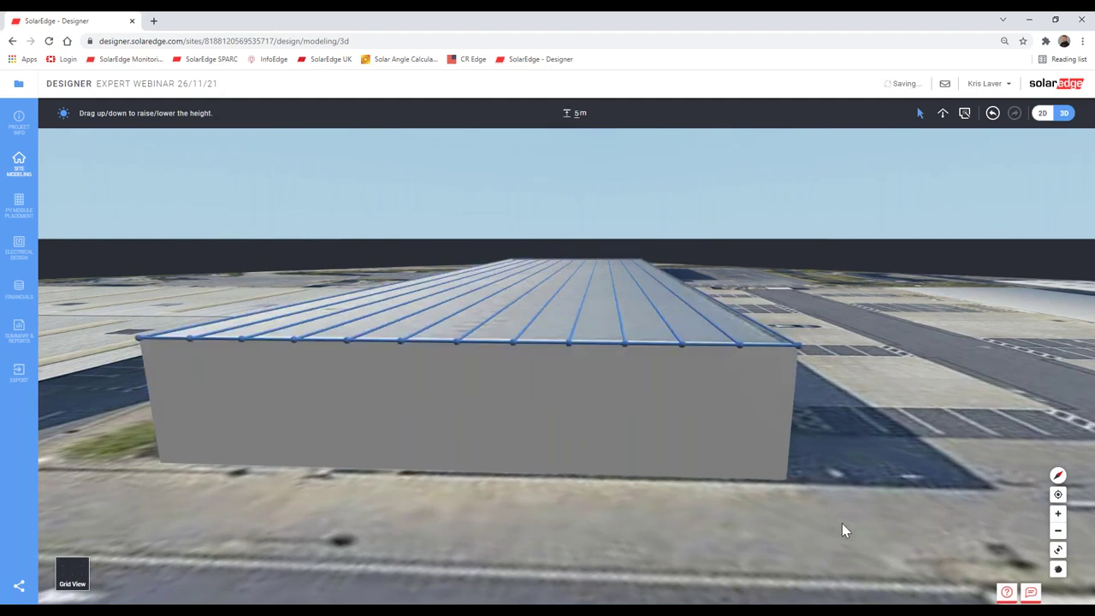
pyautogui.click(842, 523)
# Step: Lift a point on the roof's end edge to 5.46 m
pyautogui.scroll(1, 672, 462)
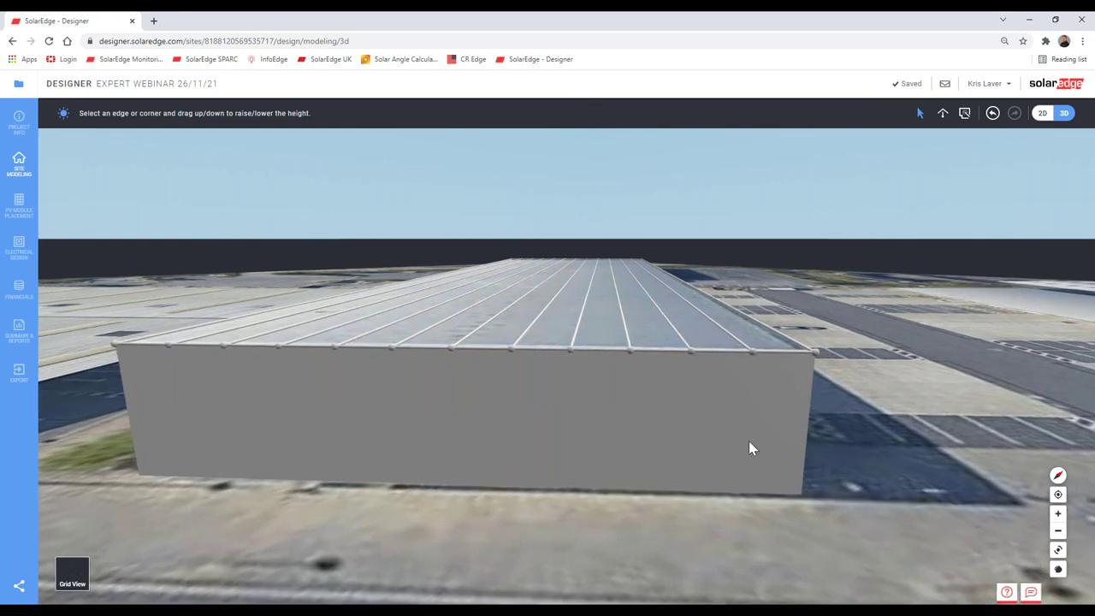
pyautogui.moveTo(749, 440); pyautogui.dragTo(697, 329, button='middle')
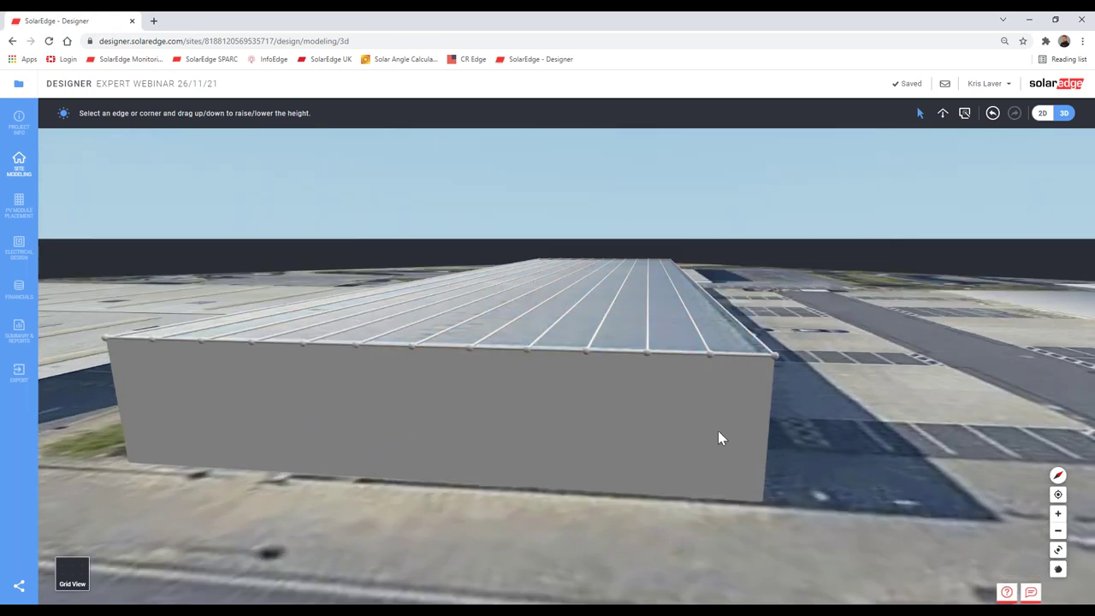
pyautogui.moveTo(709, 359); pyautogui.dragTo(649, 385)
# Step: Level the view to a front elevation and drag four roof edge points up into a peak
pyautogui.moveTo(649, 386); pyautogui.dragTo(660, 301, button='middle')
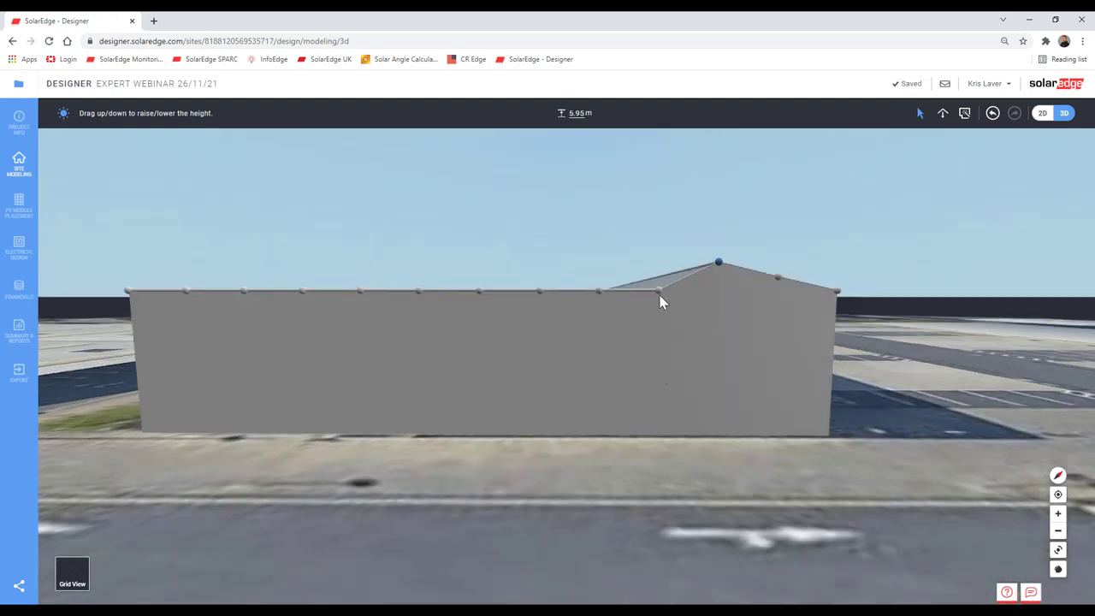
pyautogui.moveTo(657, 256); pyautogui.dragTo(659, 249)
pyautogui.moveTo(601, 296); pyautogui.dragTo(596, 235)
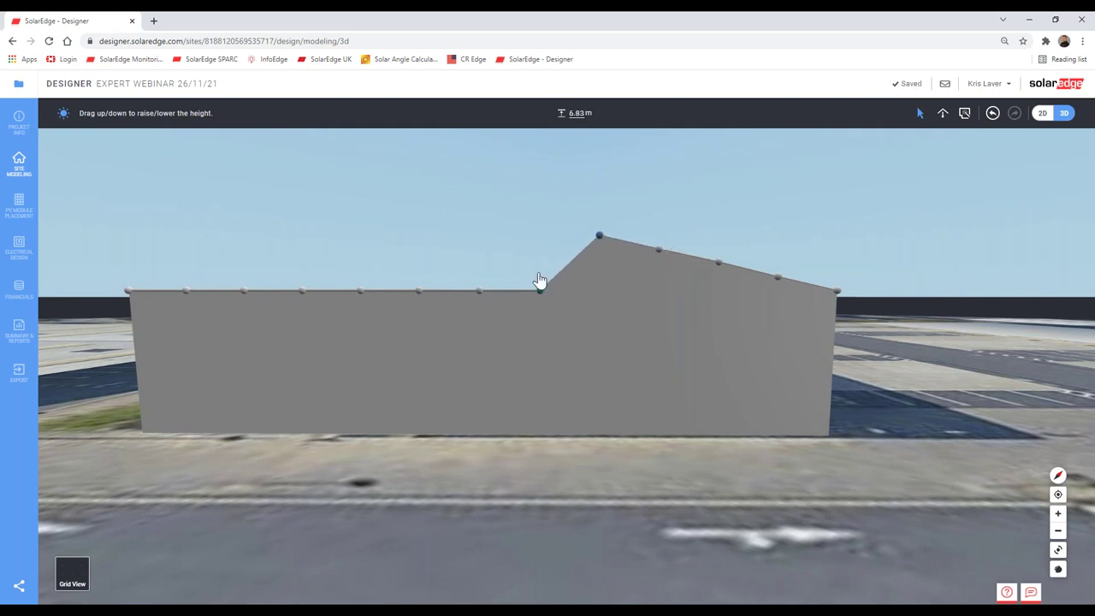
pyautogui.moveTo(537, 285); pyautogui.dragTo(538, 225)
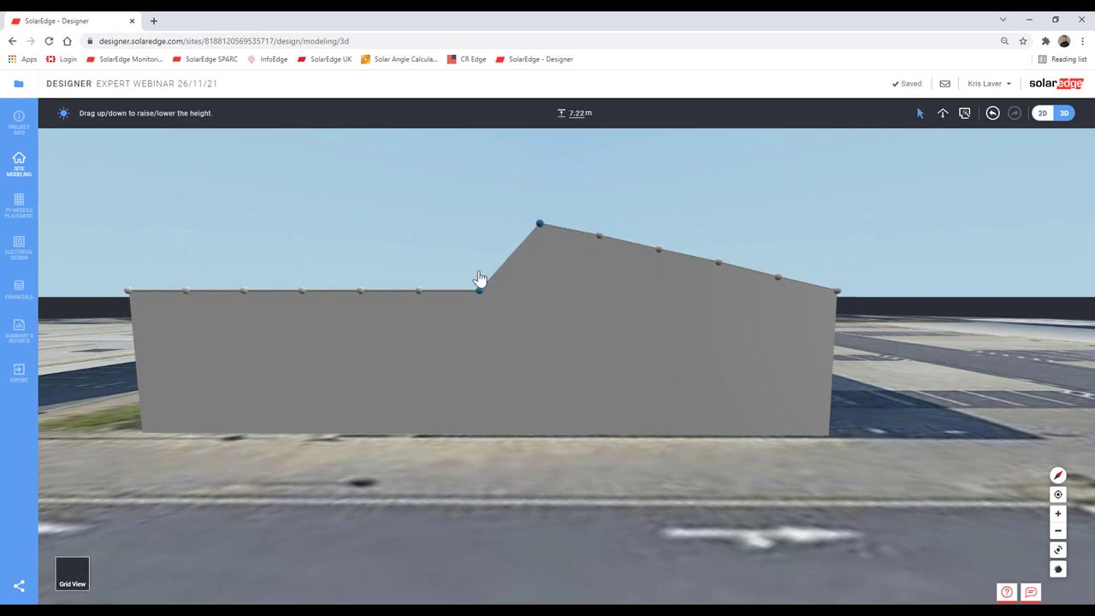
pyautogui.moveTo(480, 288); pyautogui.dragTo(476, 215)
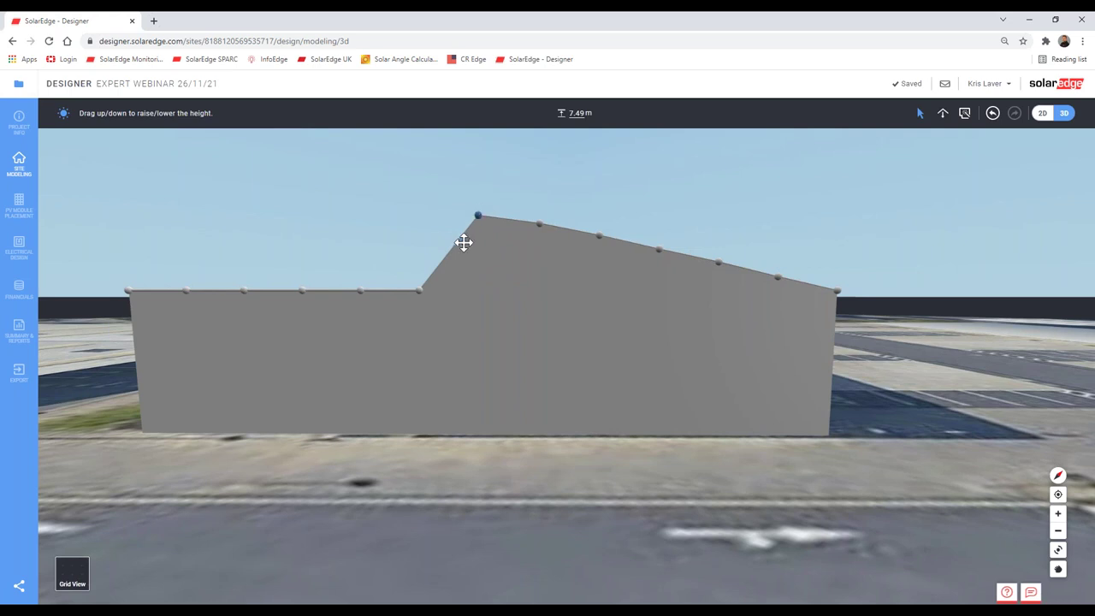
# Step: Fine-tune the right-side roof points so the edge steps down toward the right corner
pyautogui.click(658, 249)
pyautogui.click(719, 263)
pyautogui.moveTo(780, 283); pyautogui.dragTo(778, 281)
pyautogui.moveTo(779, 284); pyautogui.dragTo(779, 274)
pyautogui.click(719, 262)
pyautogui.moveTo(719, 261); pyautogui.dragTo(719, 259)
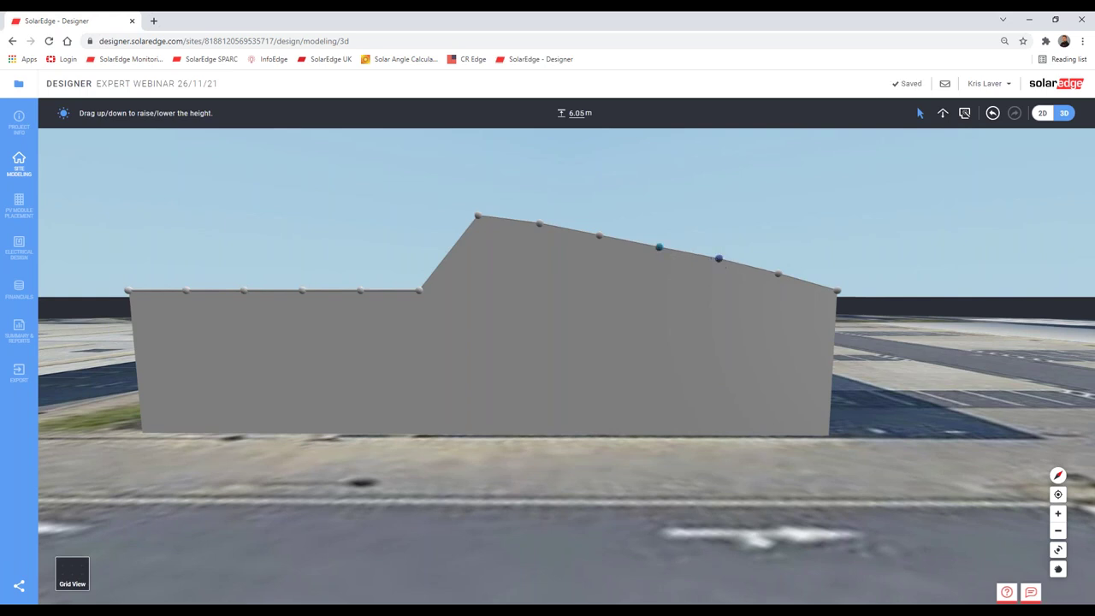
pyautogui.moveTo(659, 248); pyautogui.dragTo(663, 243)
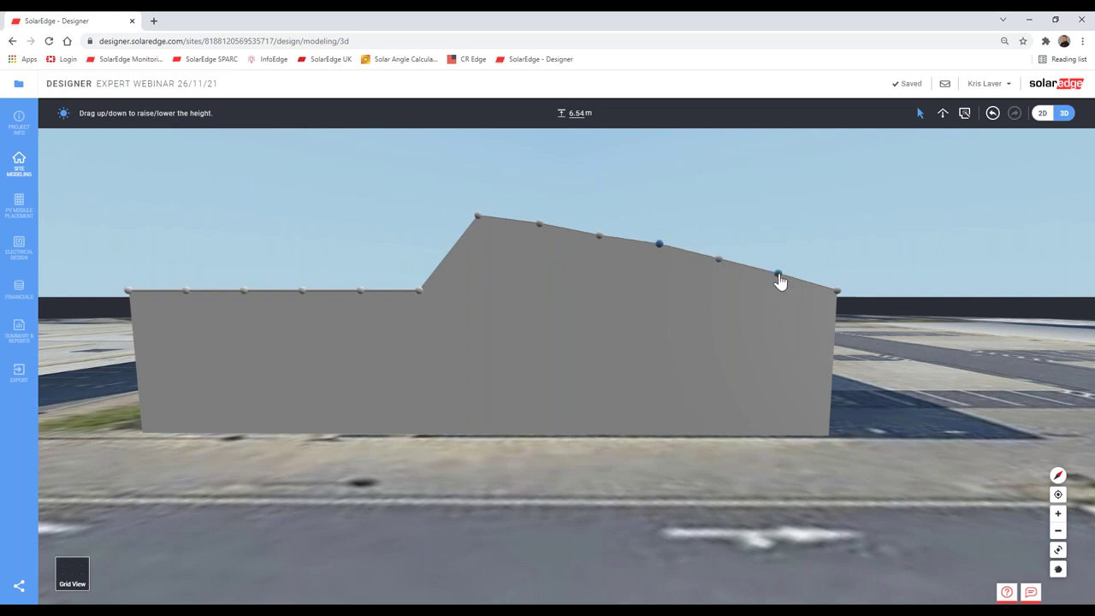
pyautogui.click(777, 275)
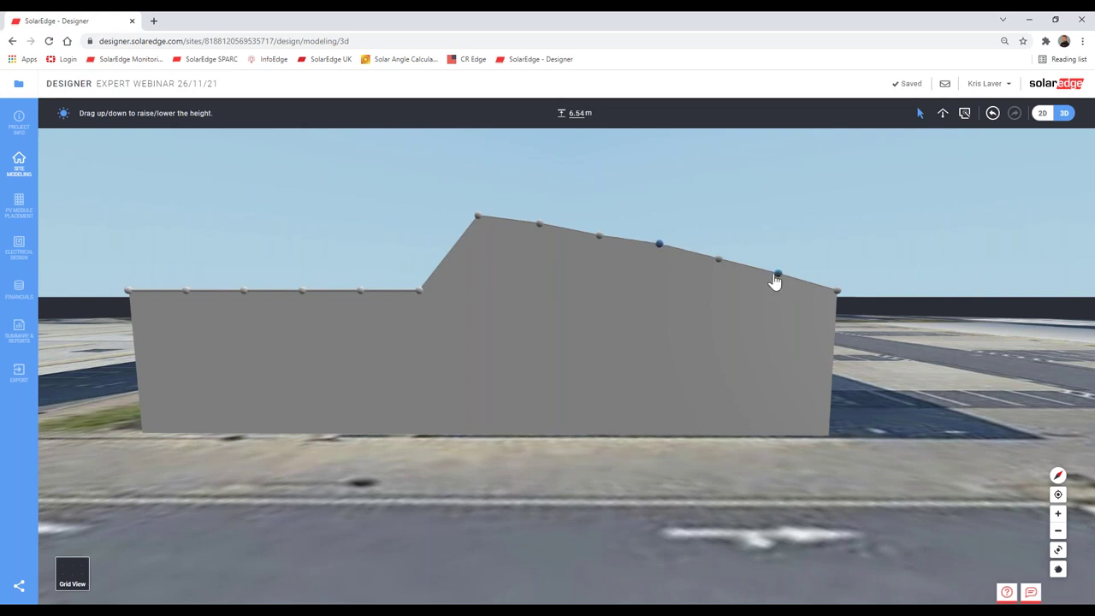
# Step: Set successive right-side roof point heights to 6.07, 6.55 and 6.9 m
pyautogui.doubleClick(587, 119)
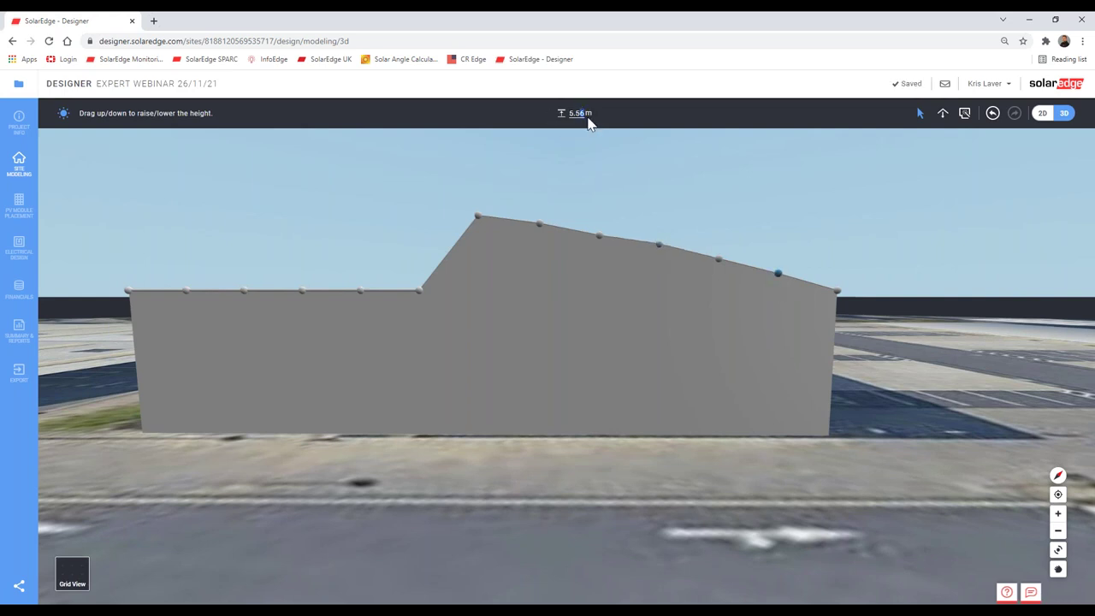
pyautogui.click(717, 260)
pyautogui.doubleClick(579, 113)
pyautogui.write('07')
pyautogui.press('Return')
pyautogui.click(659, 245)
pyautogui.doubleClick(588, 115)
pyautogui.write('6.55')
pyautogui.click(599, 235)
pyautogui.doubleClick(587, 114)
pyautogui.write('6.9')
pyautogui.press('Return')
# Step: Compare neighbouring point heights and set the peak roof point to 7.43 m
pyautogui.click(538, 223)
pyautogui.moveTo(570, 113); pyautogui.dragTo(590, 116)
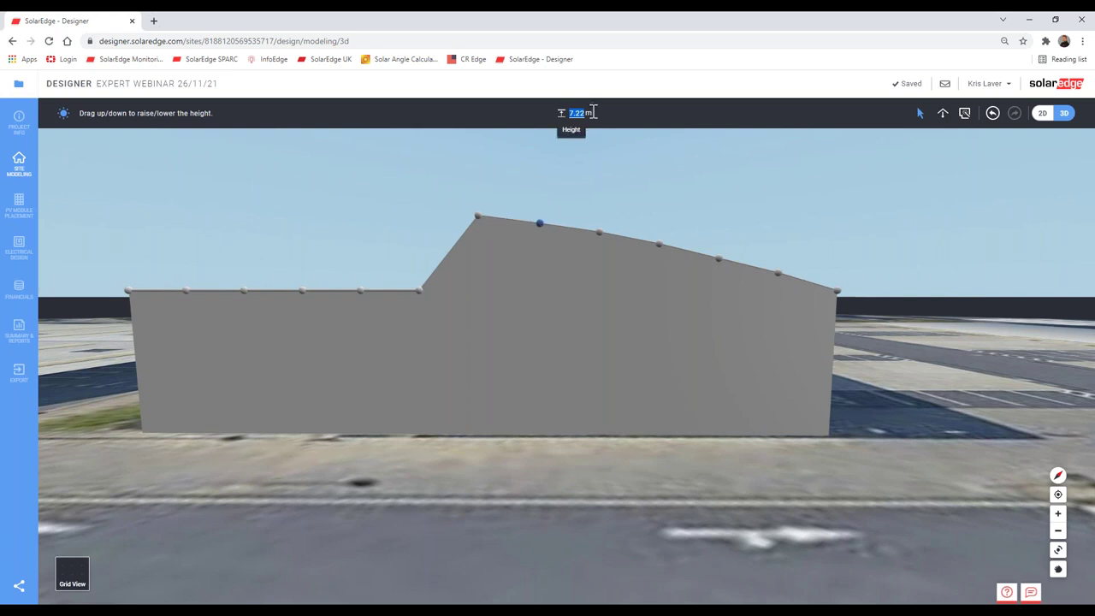
pyautogui.click(598, 232)
pyautogui.click(539, 225)
pyautogui.moveTo(578, 113); pyautogui.dragTo(593, 114)
pyautogui.click(478, 217)
pyautogui.moveTo(481, 215); pyautogui.dragTo(479, 224)
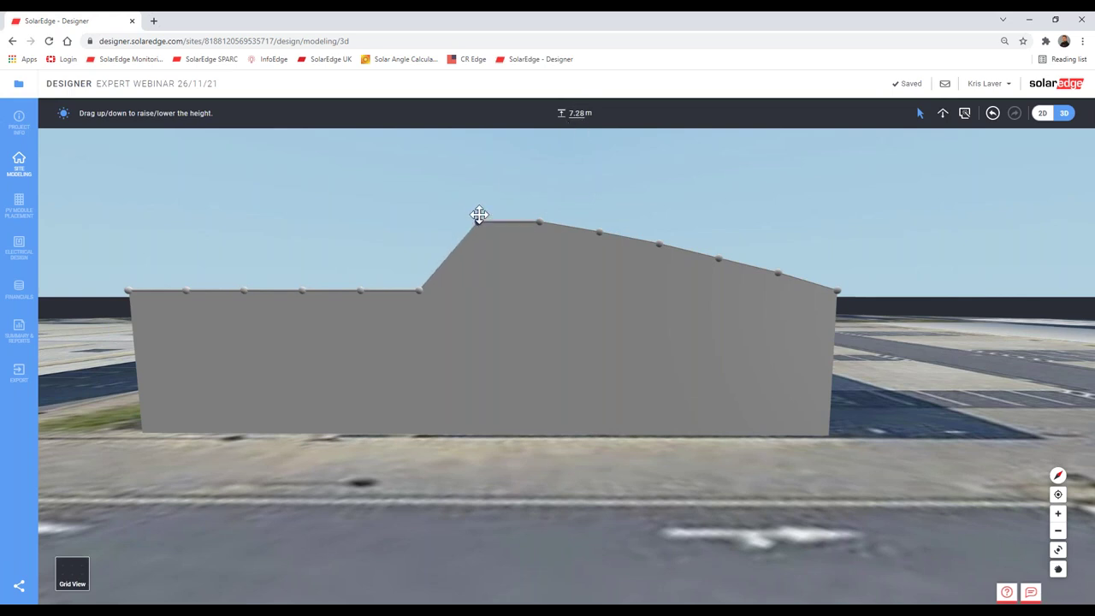
pyautogui.moveTo(478, 221); pyautogui.dragTo(479, 216)
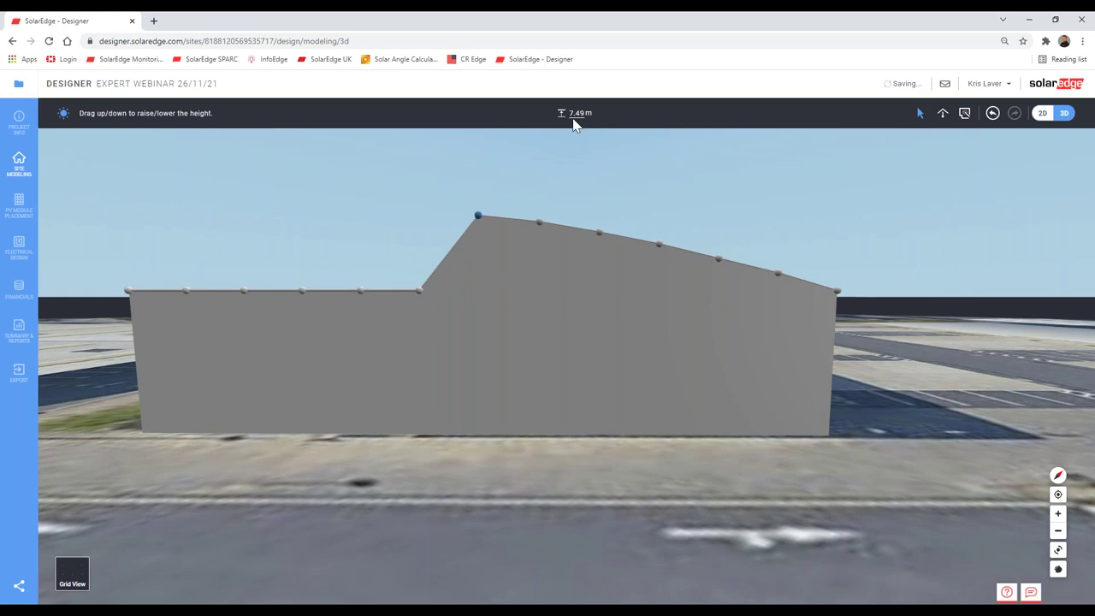
pyautogui.click(590, 115)
pyautogui.press('Return')
# Step: Set the left roof point next to the 5 m corner to 5.59 m
pyautogui.scroll(3, 674, 366)
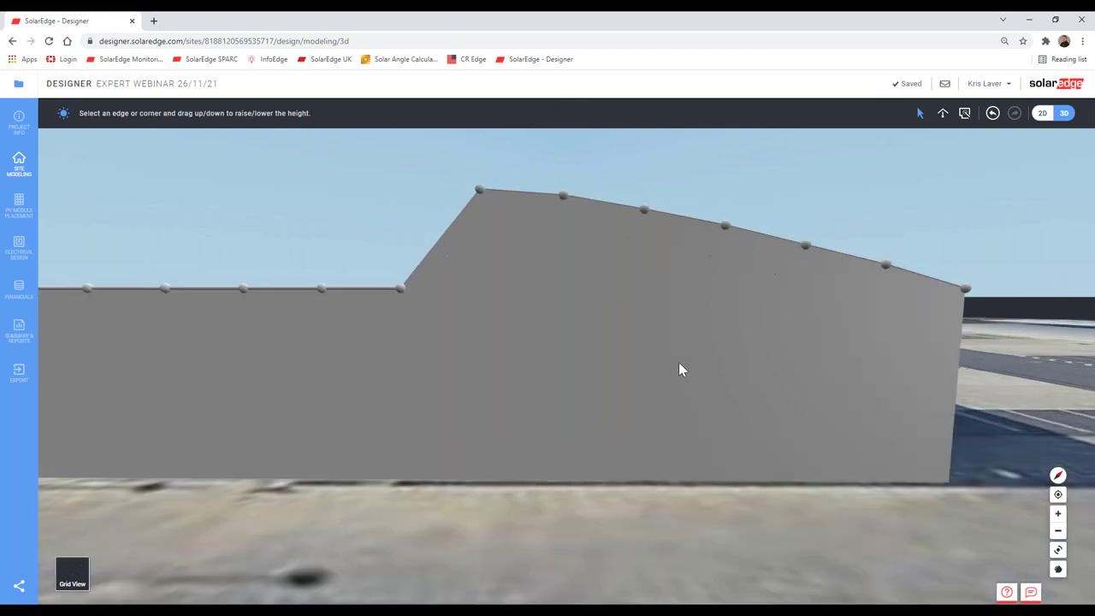
pyautogui.scroll(-5, 682, 367)
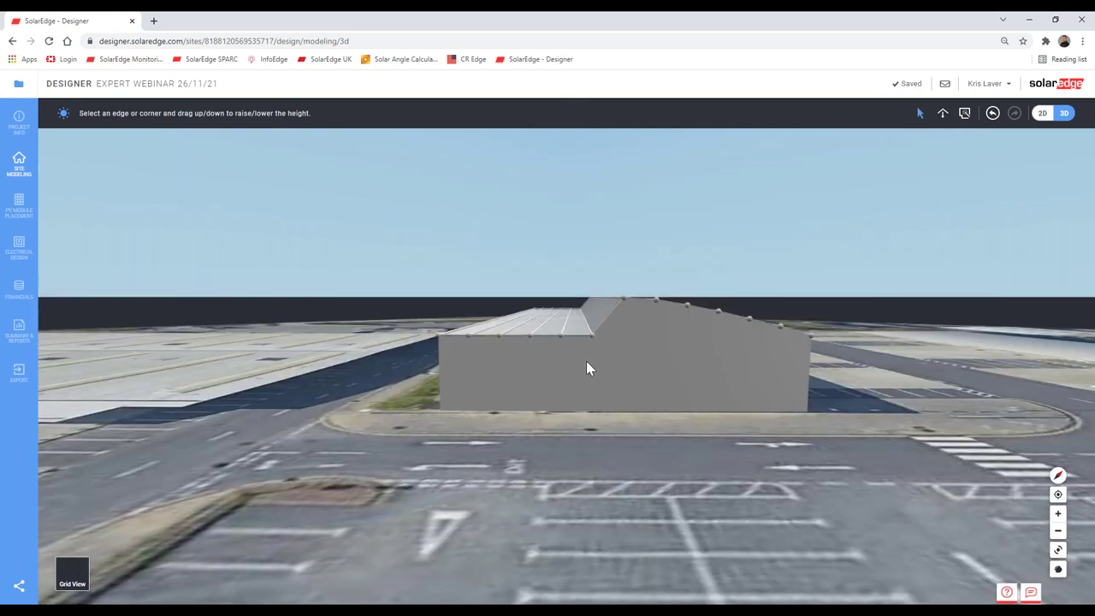
pyautogui.scroll(2, 587, 368)
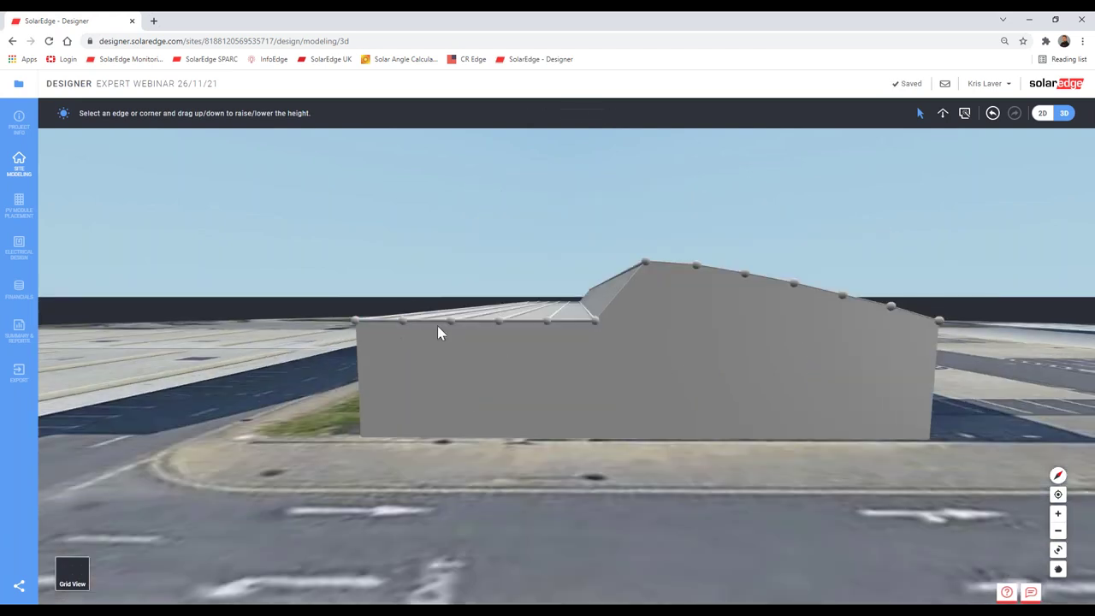
pyautogui.click(938, 326)
pyautogui.click(890, 309)
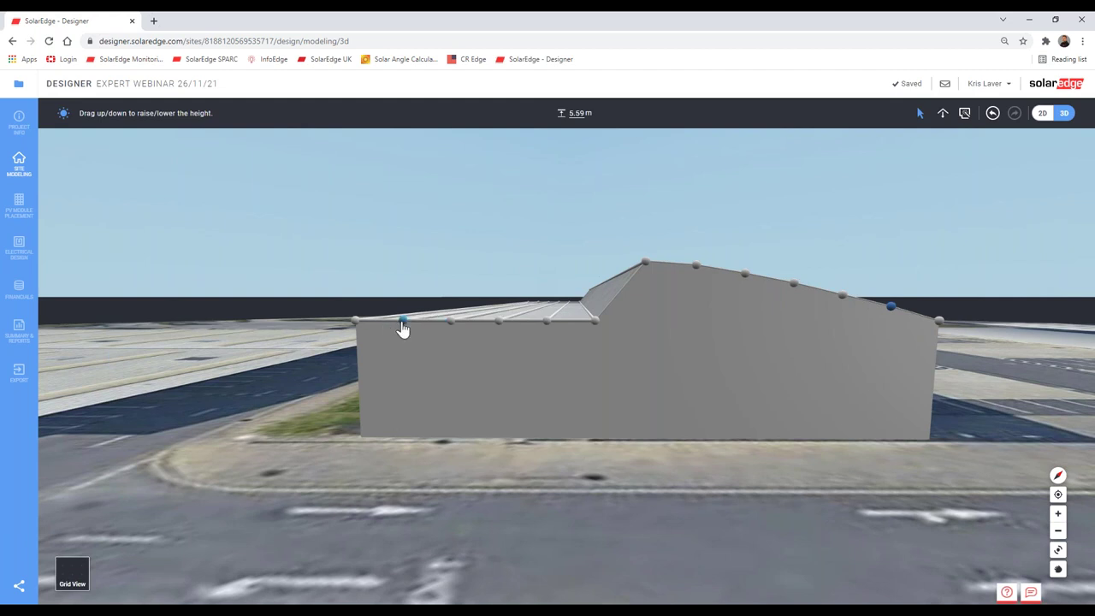
pyautogui.click(579, 112)
pyautogui.write('5.59')
pyautogui.press('Return')
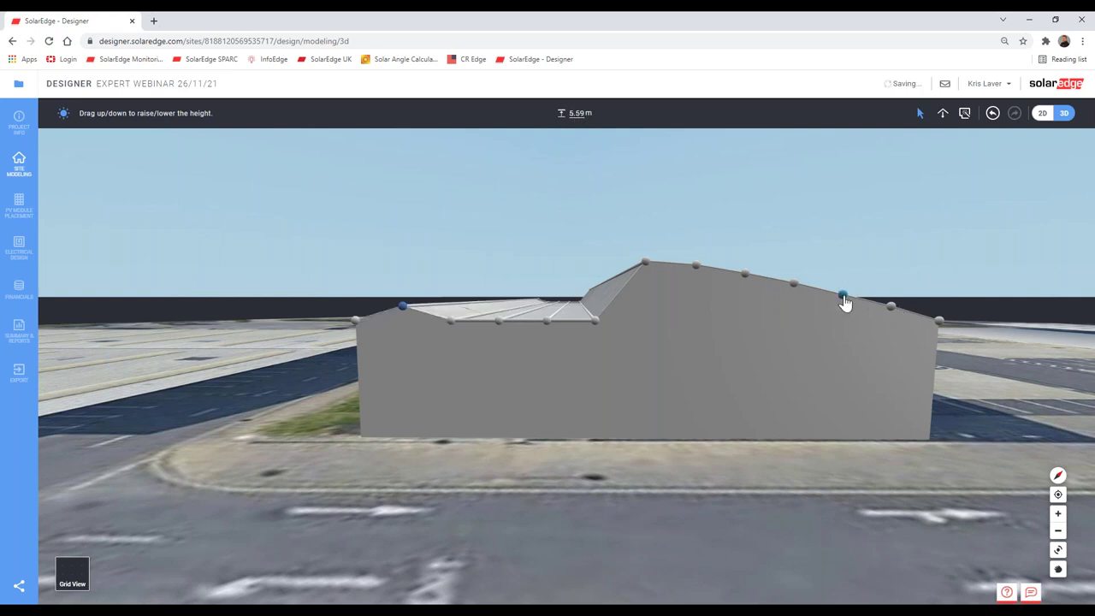
# Step: Match the next two left roof points to the right side, at 6.07 and 6.94 m
pyautogui.click(842, 296)
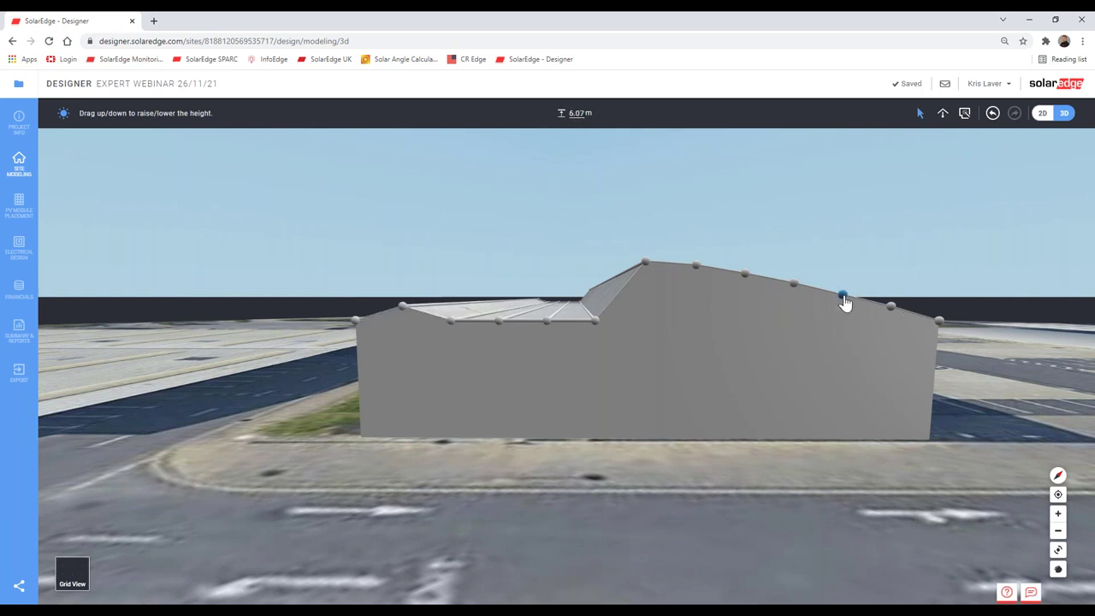
pyautogui.click(450, 321)
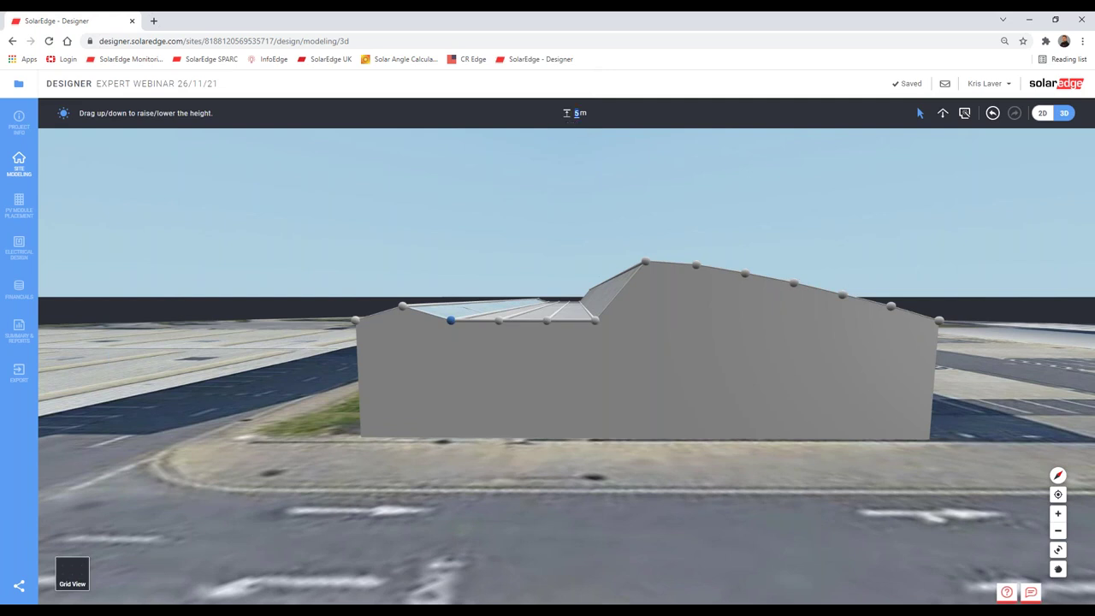
pyautogui.doubleClick(579, 112)
pyautogui.write('6.07')
pyautogui.press('Return')
pyautogui.click(744, 274)
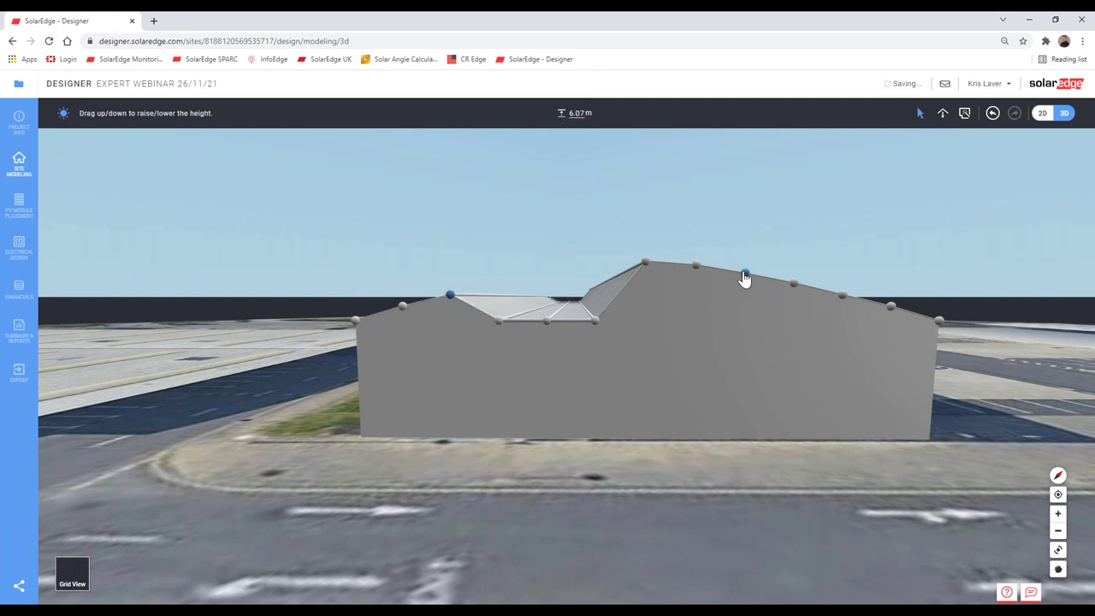
pyautogui.click(499, 321)
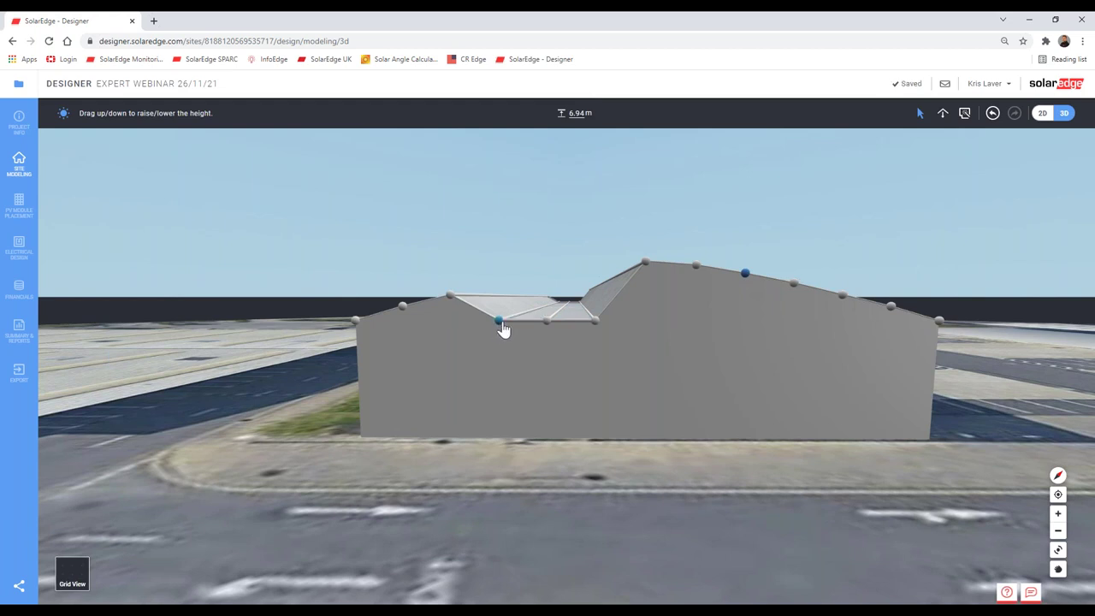
pyautogui.doubleClick(578, 112)
pyautogui.write('6.5')
pyautogui.write('4')
pyautogui.press('Return')
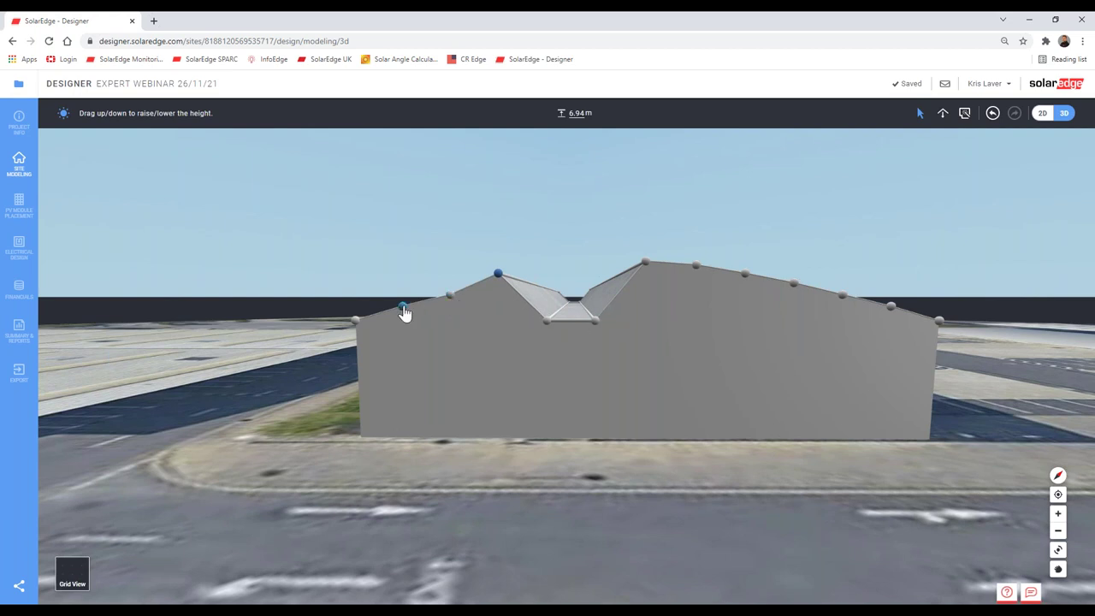
# Step: Raise the two low points in the middle dip to 6.55 m and 7.28 m, matching the right side
pyautogui.click(498, 275)
pyautogui.click(794, 284)
pyautogui.click(498, 272)
pyautogui.doubleClick(578, 112)
pyautogui.write('6.55')
pyautogui.click(745, 273)
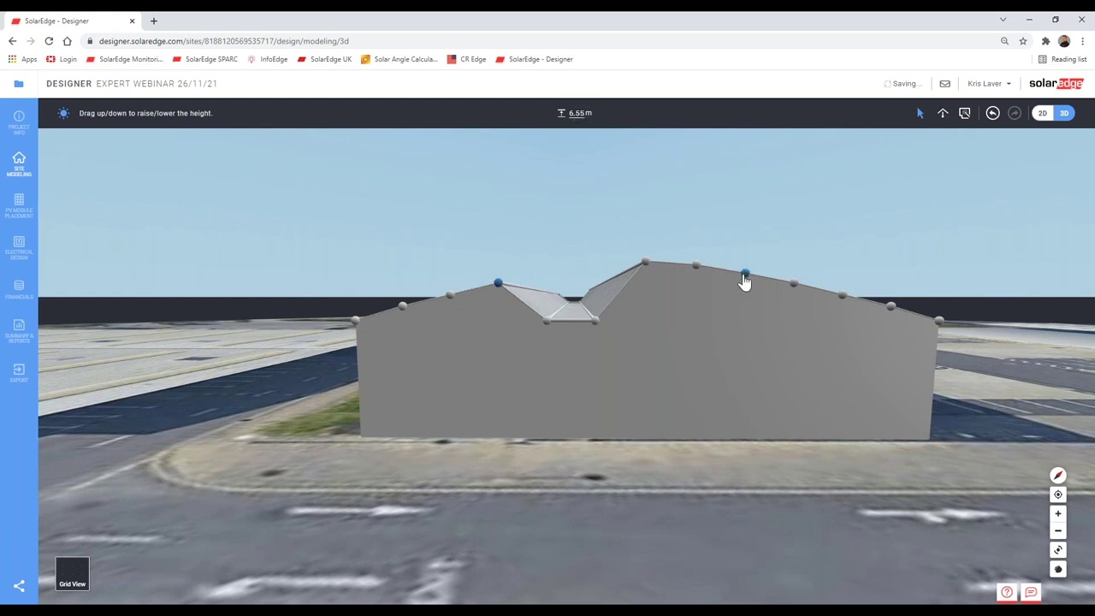
pyautogui.click(547, 323)
pyautogui.click(643, 261)
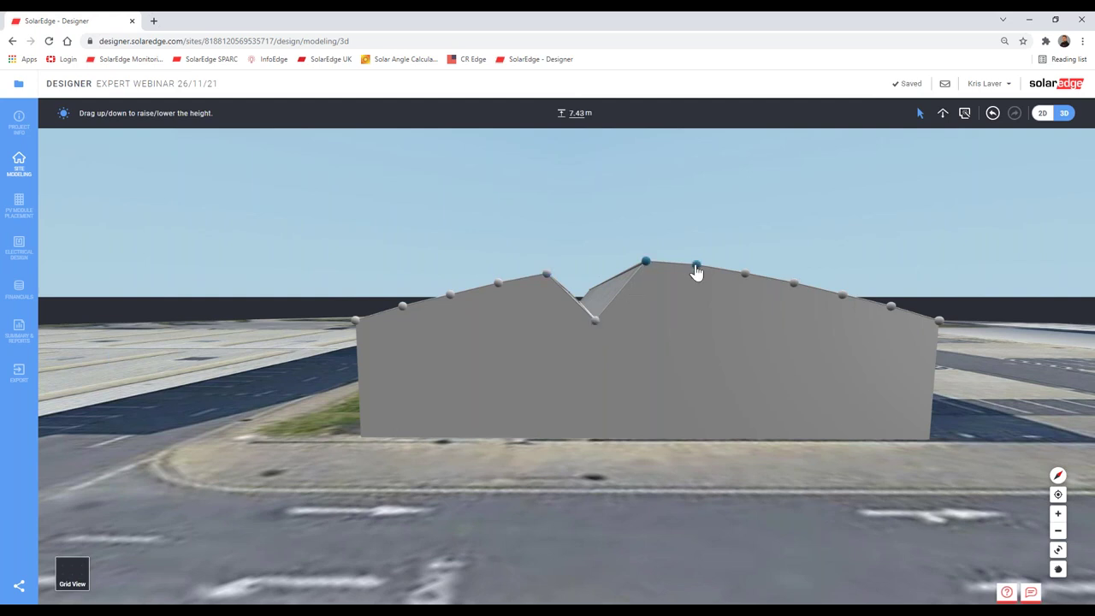
pyautogui.click(579, 113)
pyautogui.write('5')
pyautogui.press('Return')
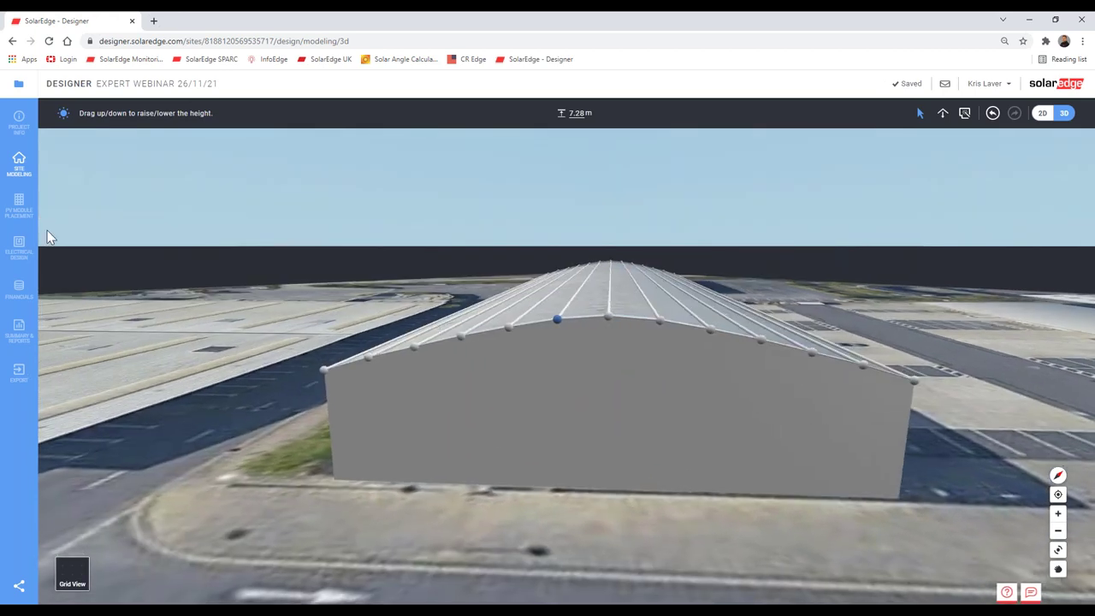
# Step: Switch to the PV Module Placement stage for Design 1
pyautogui.click(28, 212)
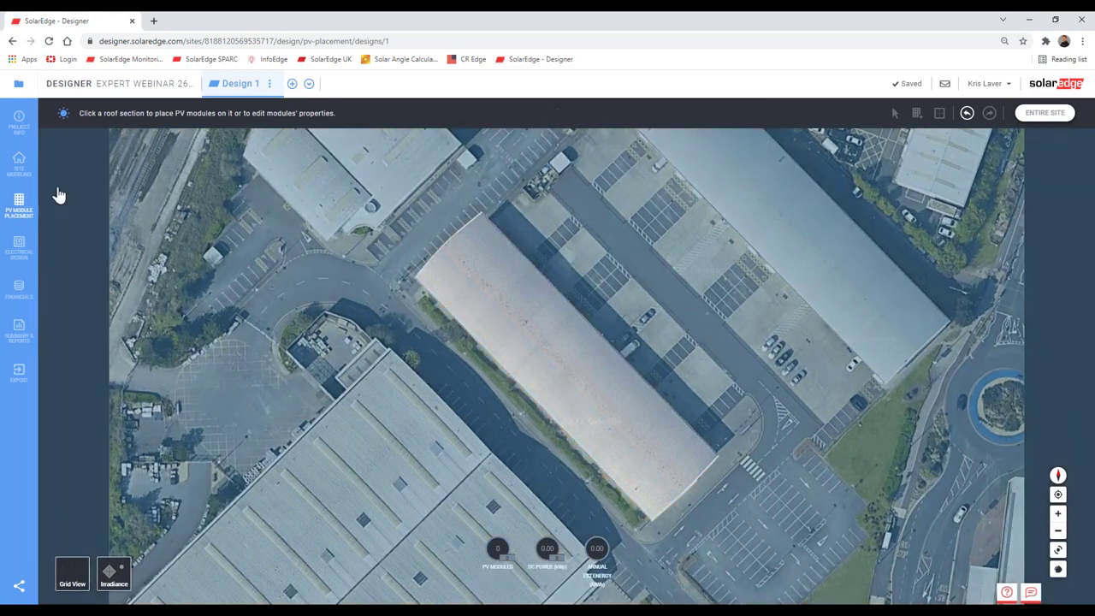
pyautogui.click(19, 164)
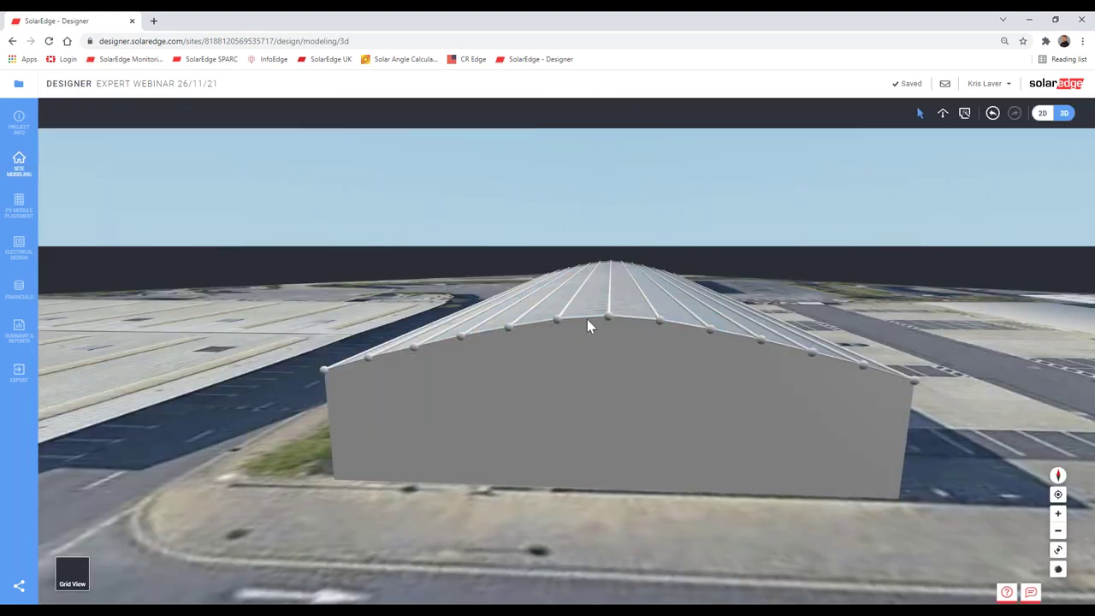
pyautogui.click(26, 208)
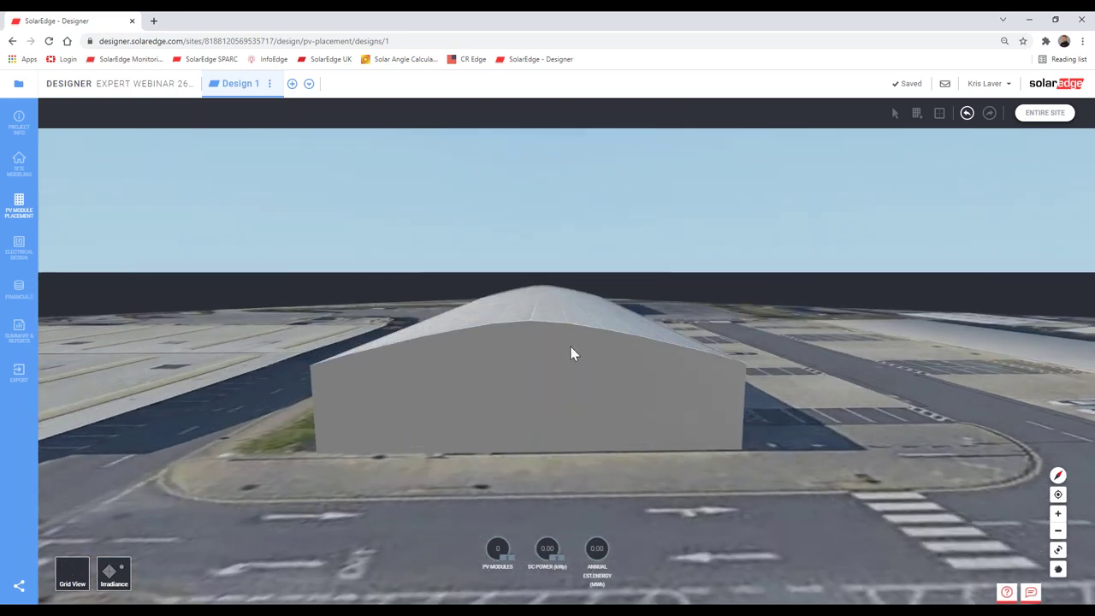
# Step: Select a roof facet to check its tilt and area, then deselect it
pyautogui.click(581, 360)
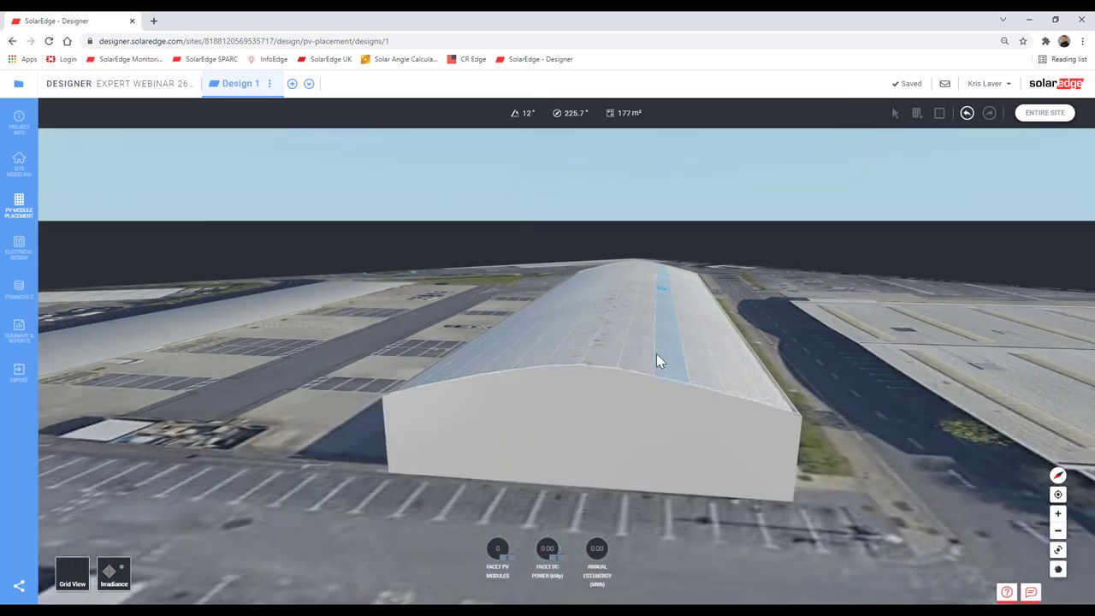
pyautogui.click(656, 359)
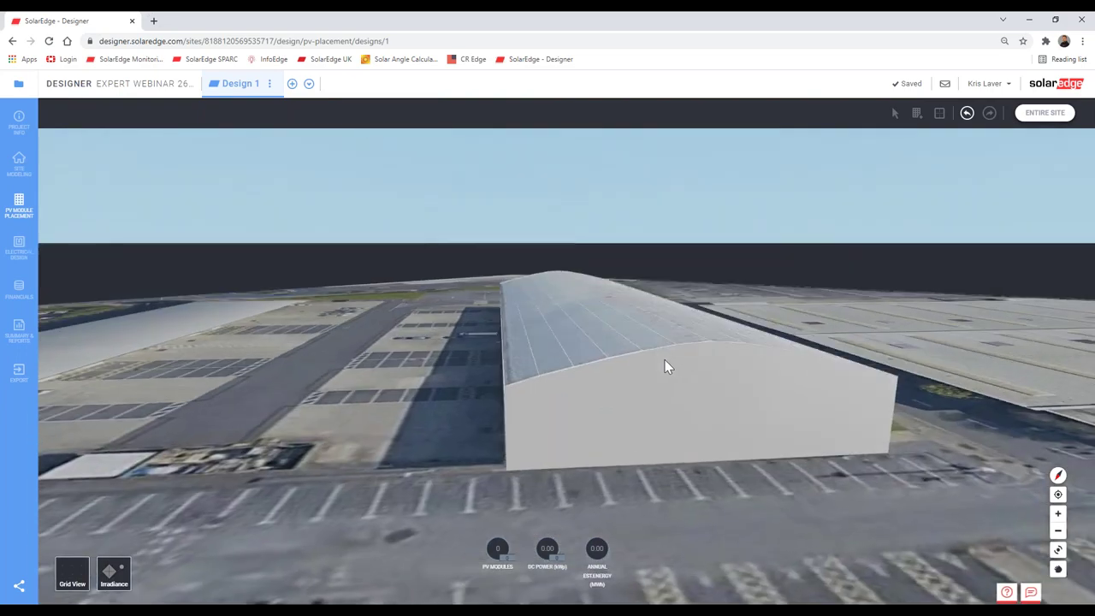
pyautogui.click(668, 366)
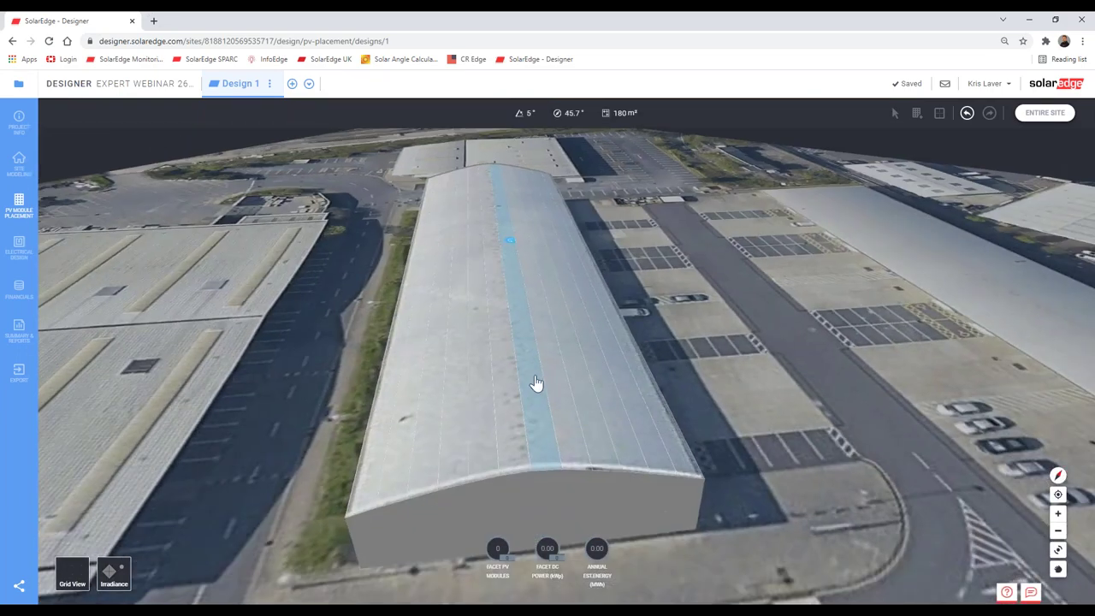
pyautogui.click(536, 379)
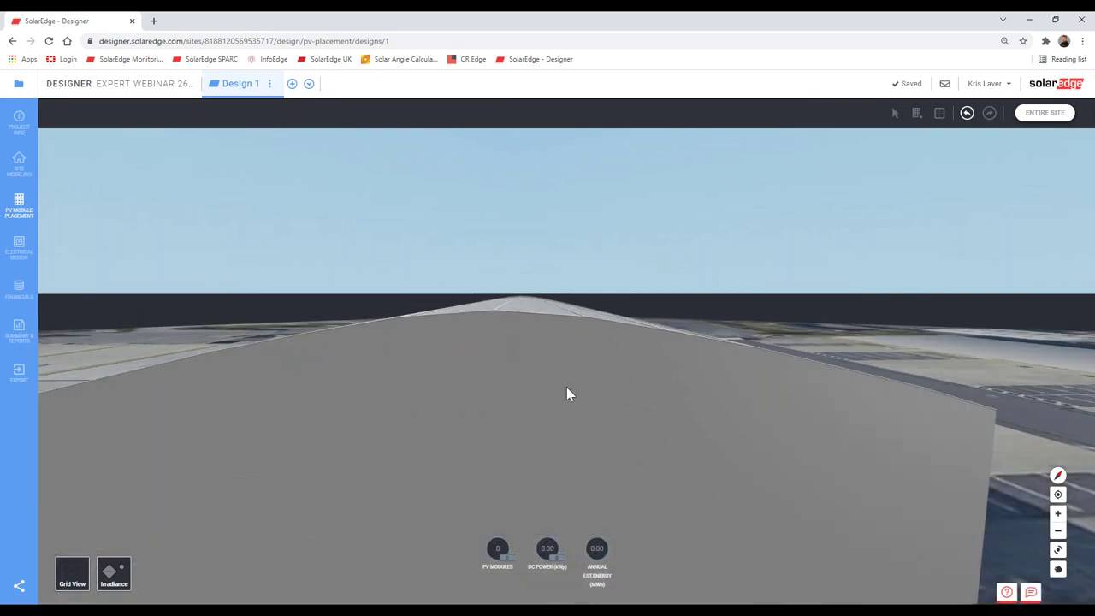
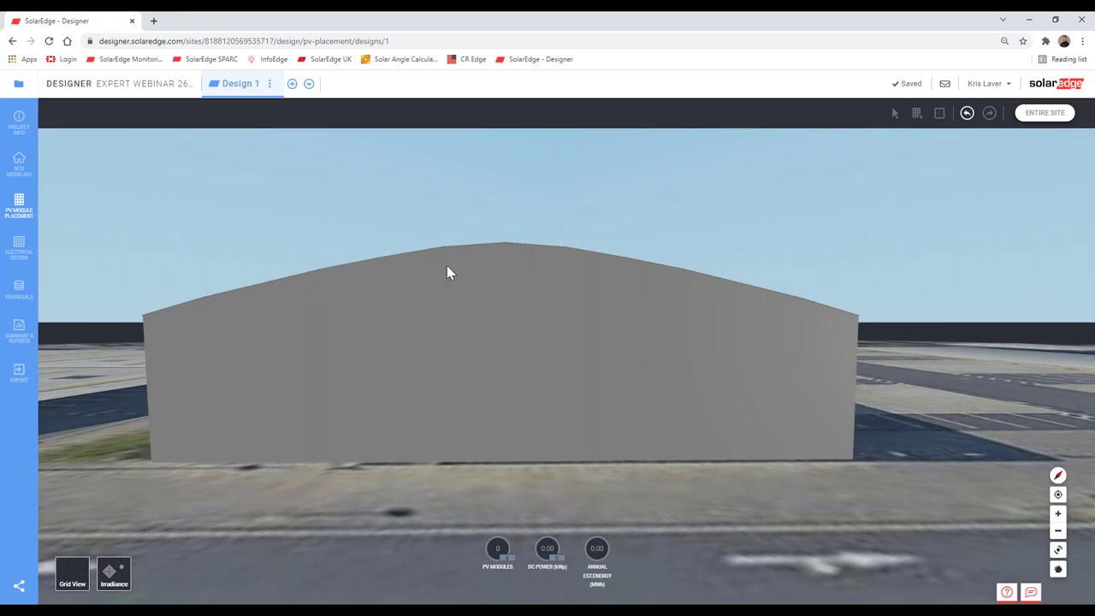
# Step: Check the tilt and area of the upper and lower roof facets
pyautogui.click(373, 410)
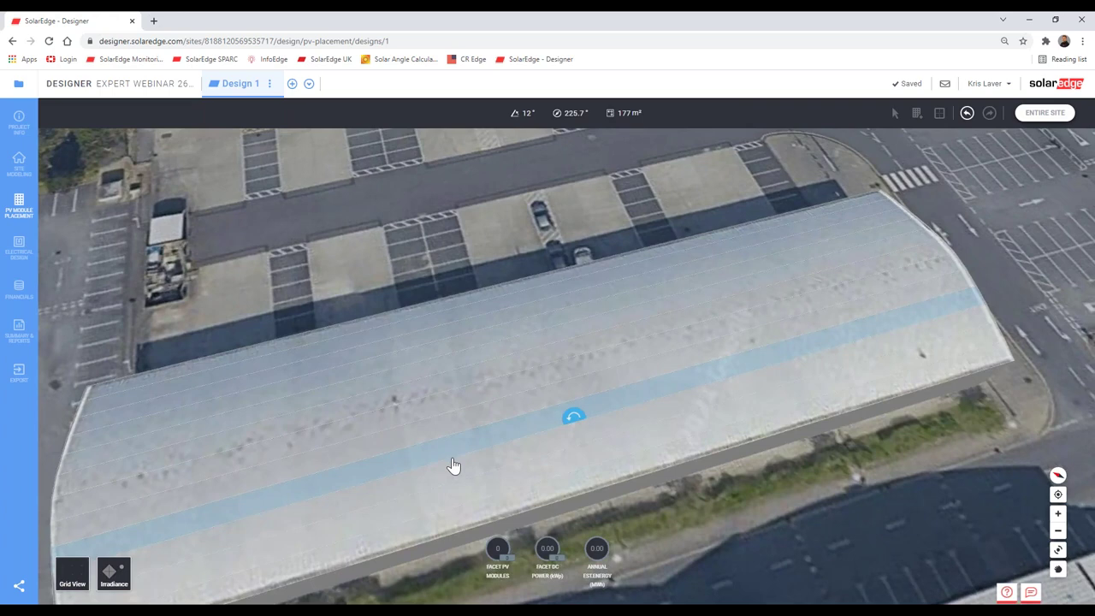
pyautogui.click(453, 465)
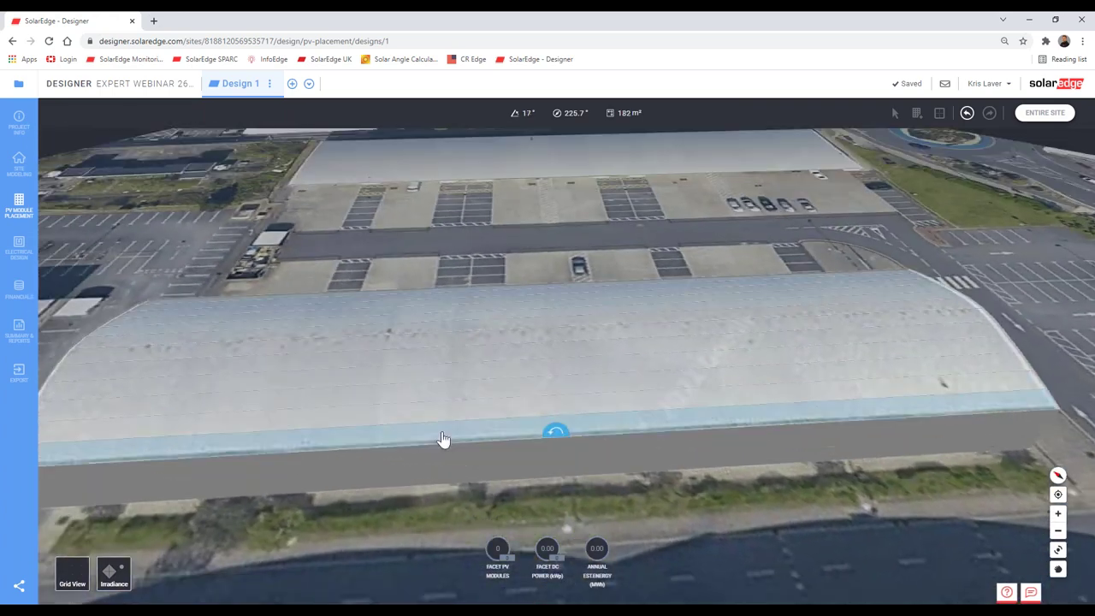
pyautogui.click(601, 433)
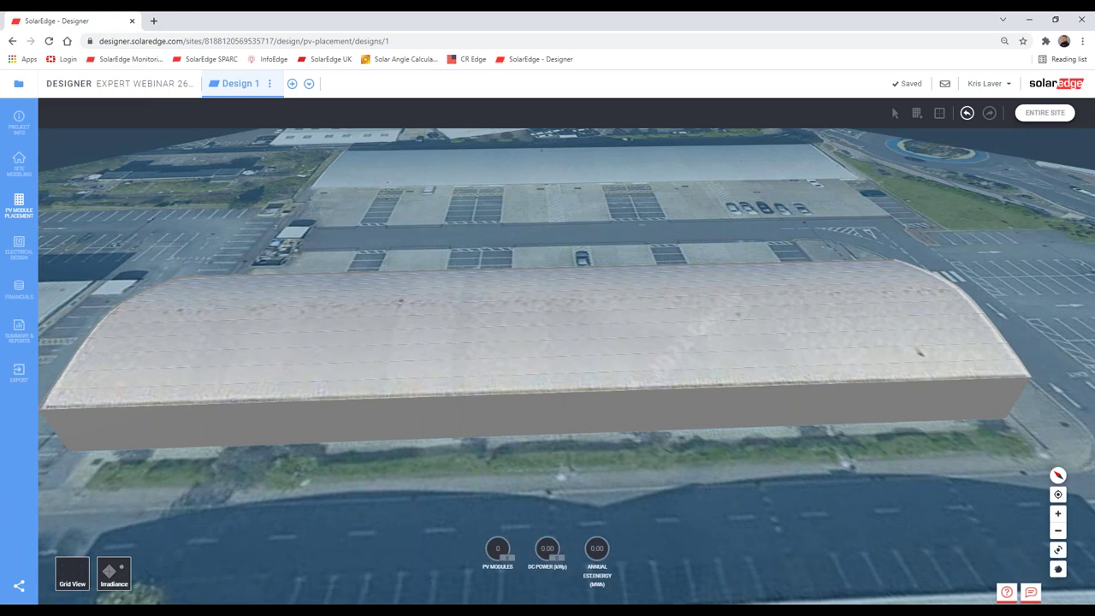
# Step: Show the roof irradiance map, inspect it up close, then move to site modeling
pyautogui.click(114, 571)
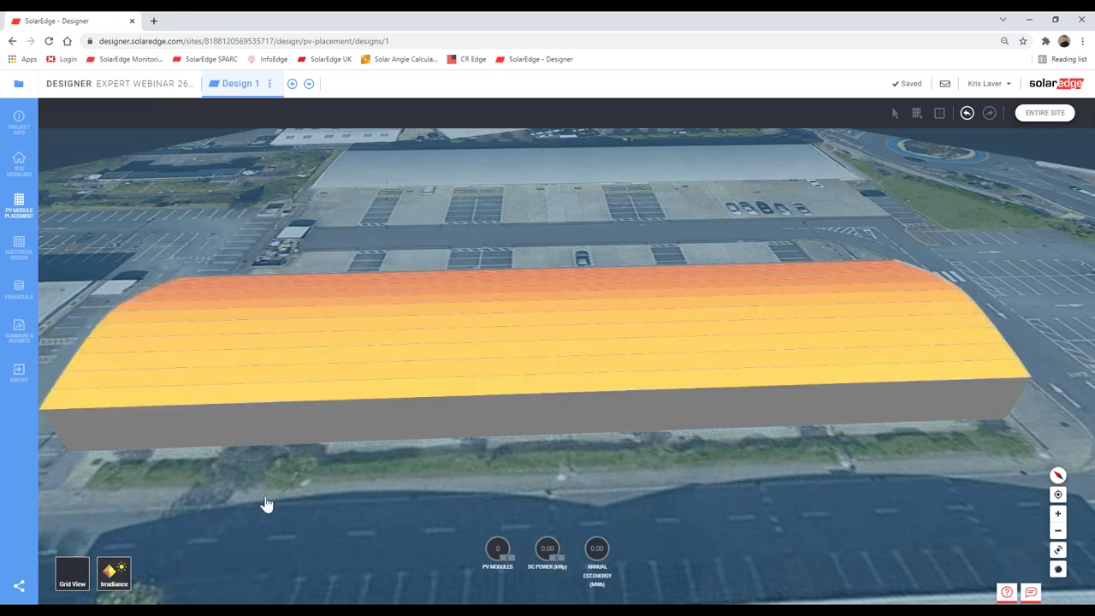
pyautogui.moveTo(268, 496); pyautogui.dragTo(542, 365, button='right')
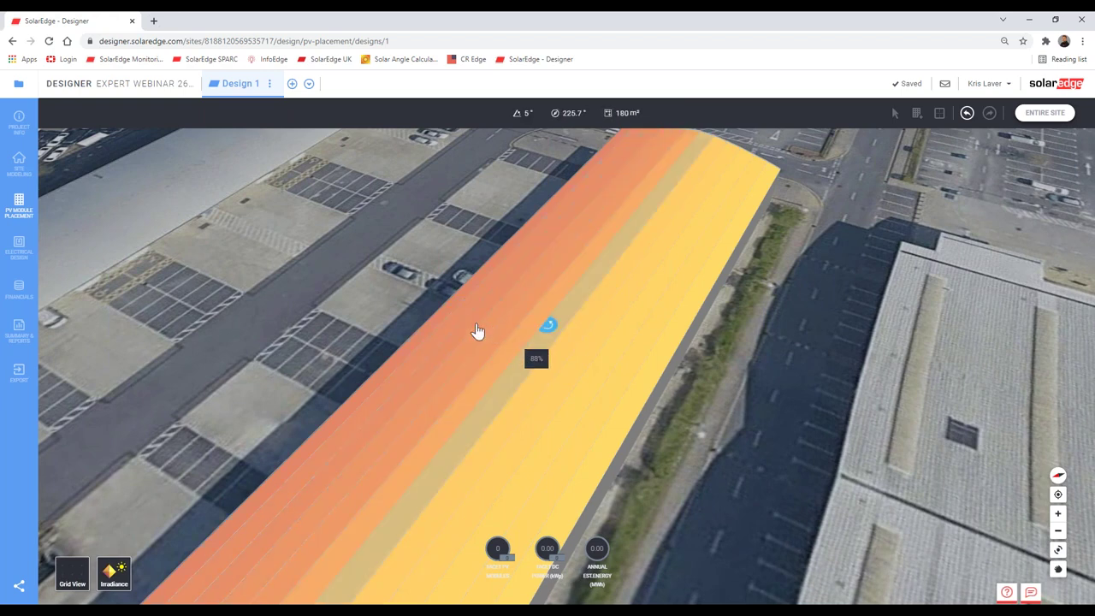
pyautogui.moveTo(576, 354); pyautogui.dragTo(558, 337)
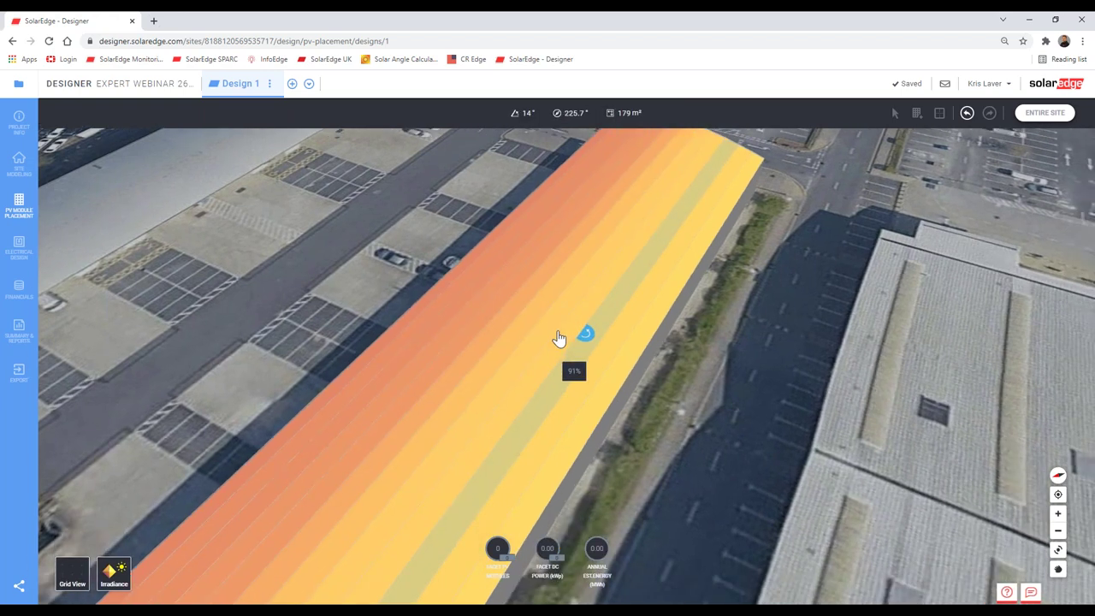
pyautogui.click(21, 175)
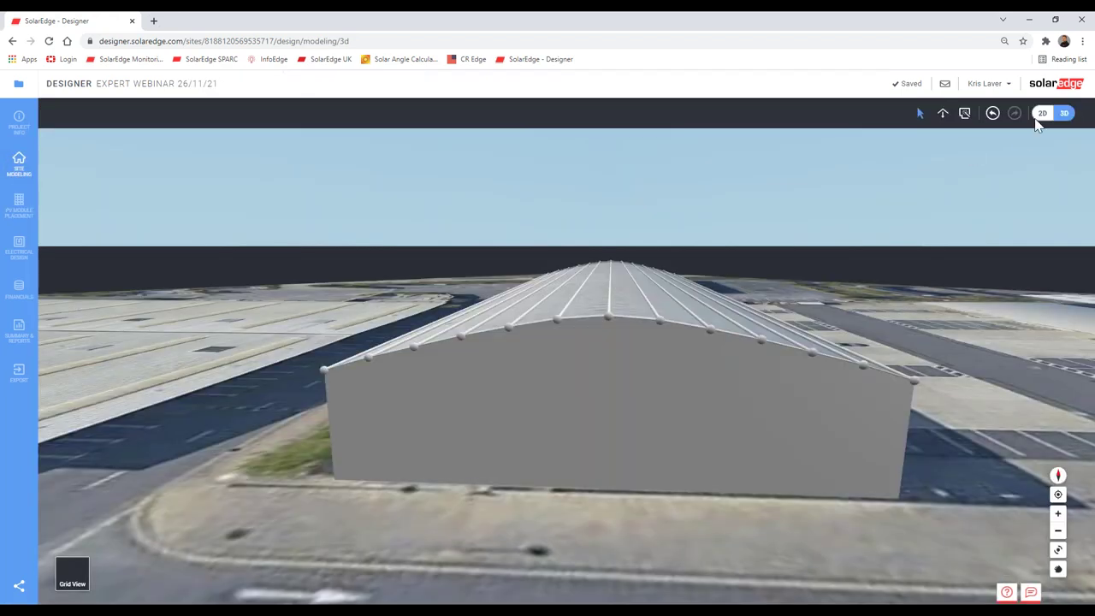
# Step: On the 2D plan, draw an outline over the grass strip beside the warehouse
pyautogui.click(1042, 113)
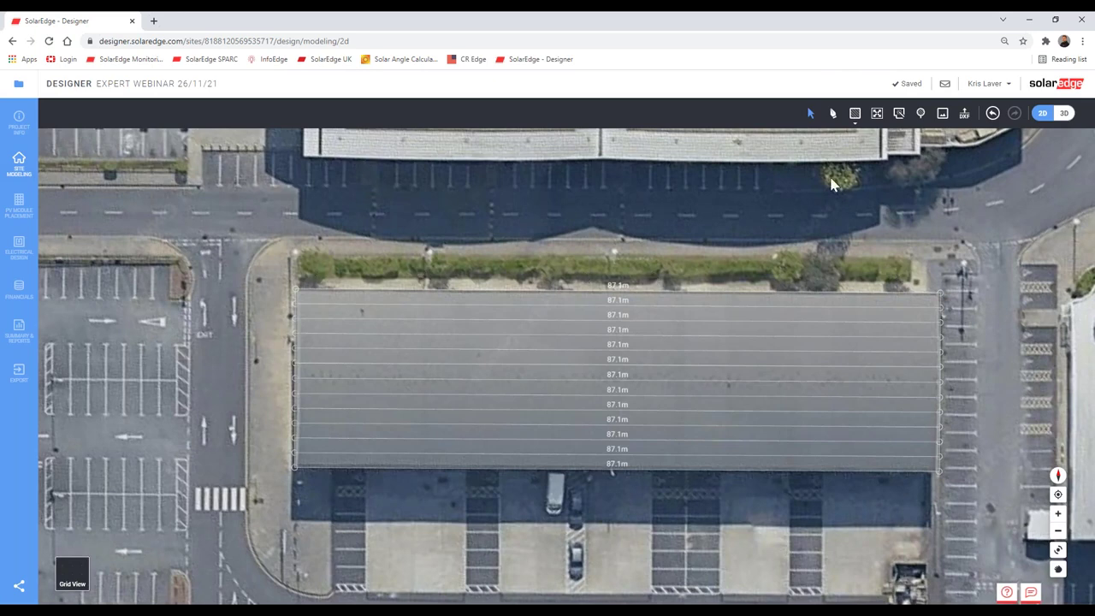
pyautogui.click(832, 114)
pyautogui.click(296, 254)
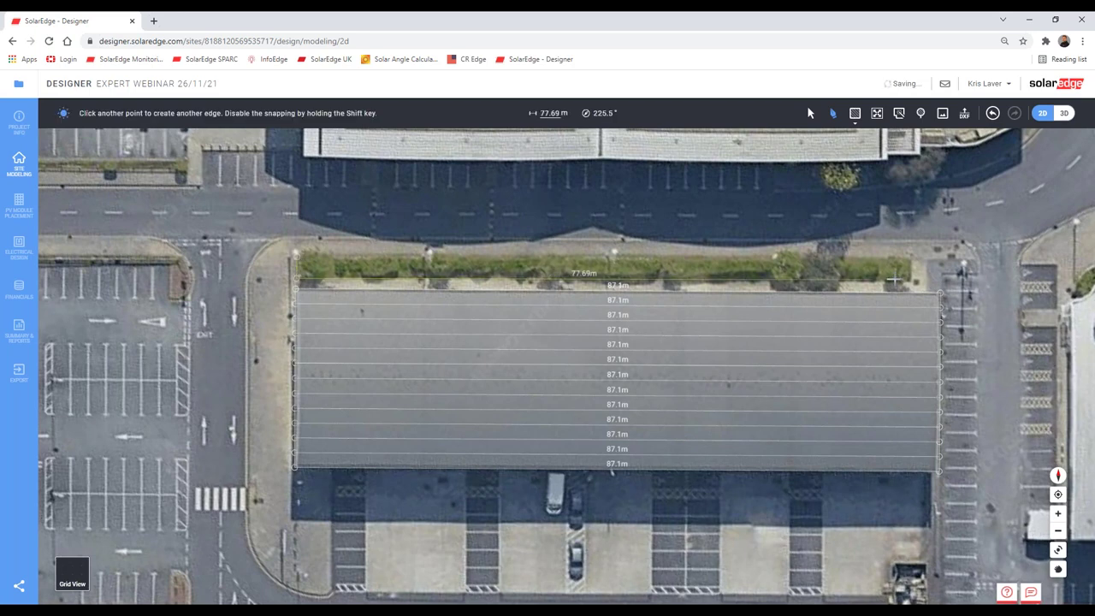
pyautogui.click(909, 278)
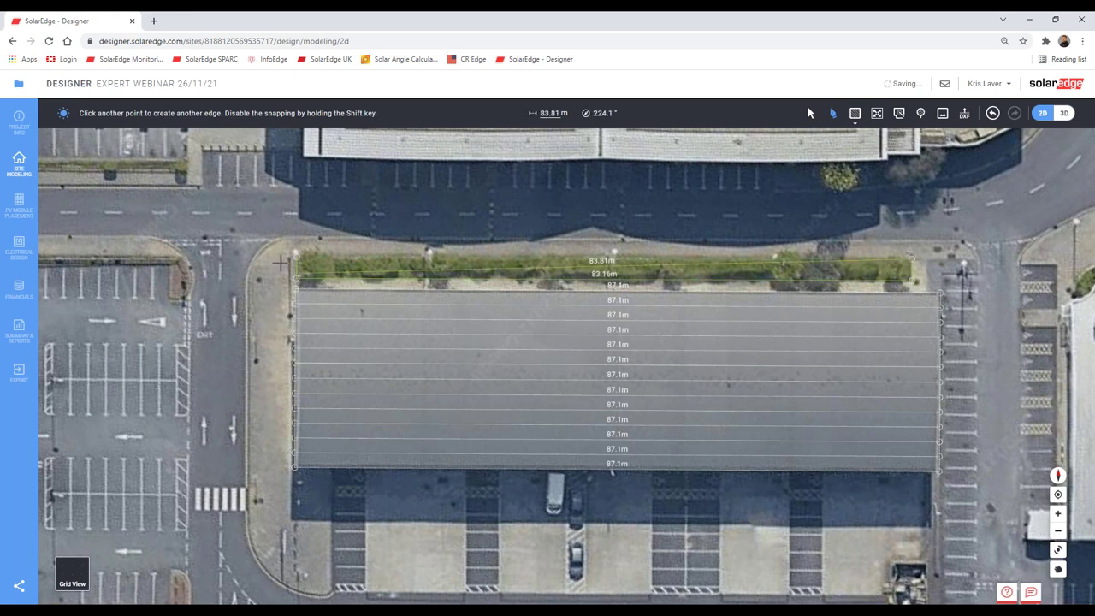
pyautogui.click(1063, 113)
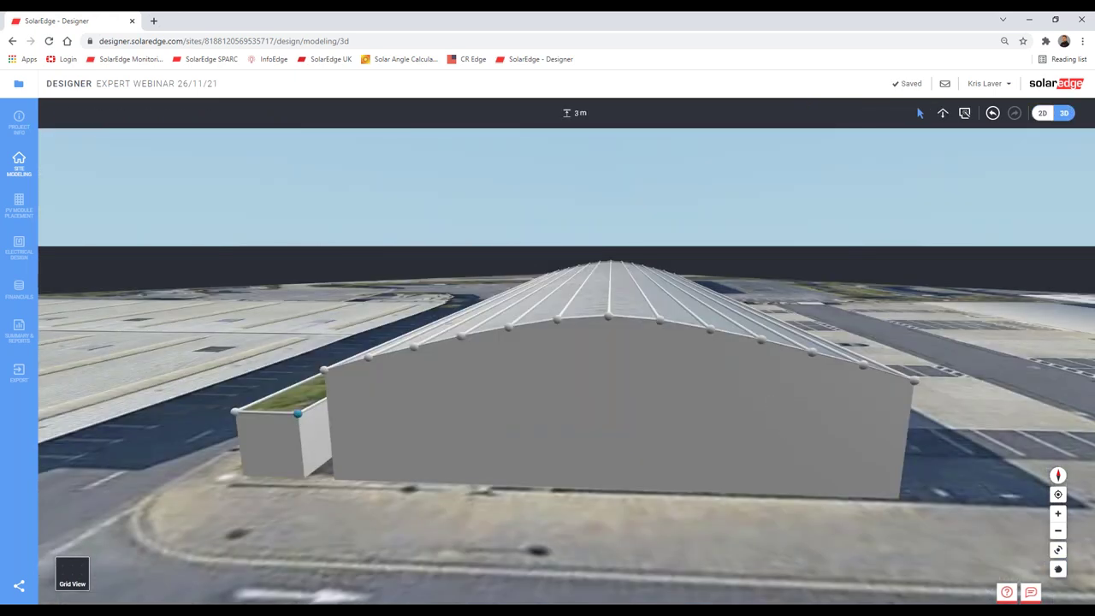
# Step: Set the new outline's height to 0 m and return to the 2D plan
pyautogui.click(575, 112)
pyautogui.doubleClick(576, 113)
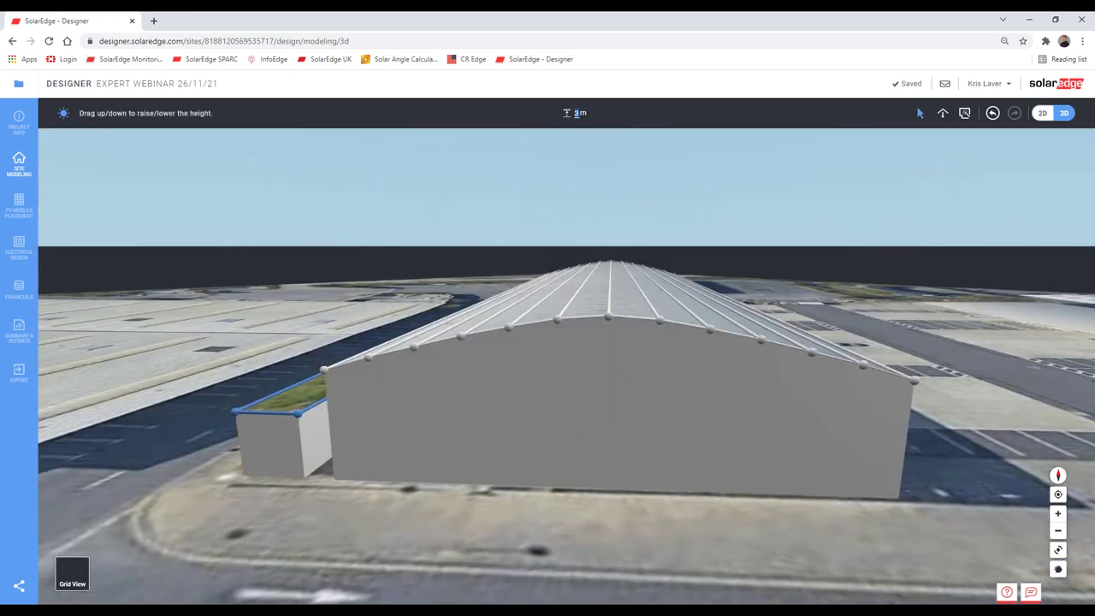
pyautogui.write('0')
pyautogui.press('Return')
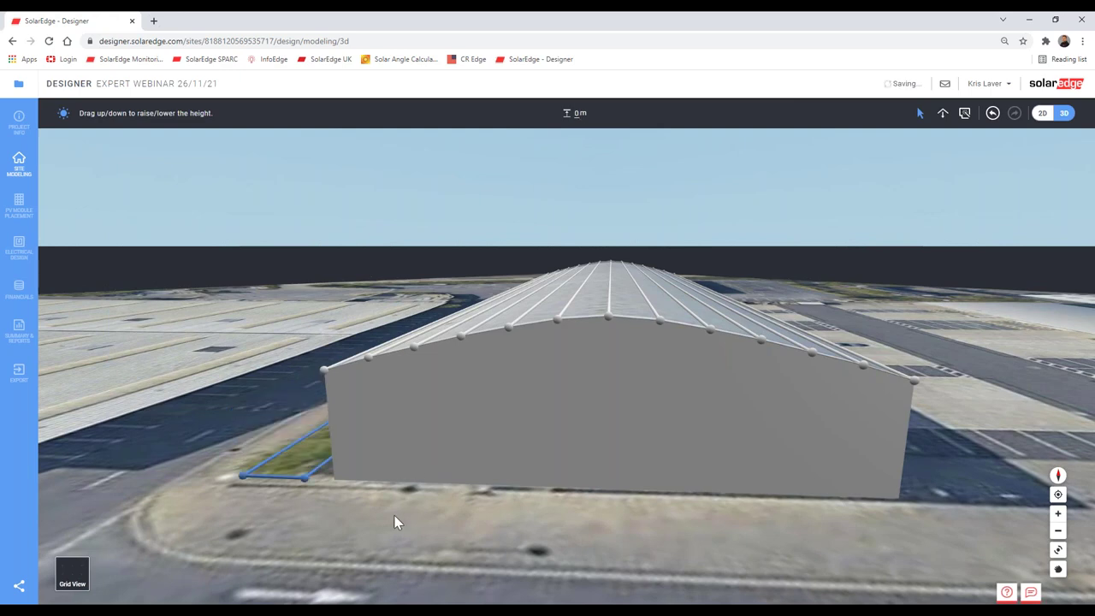
pyautogui.click(1042, 113)
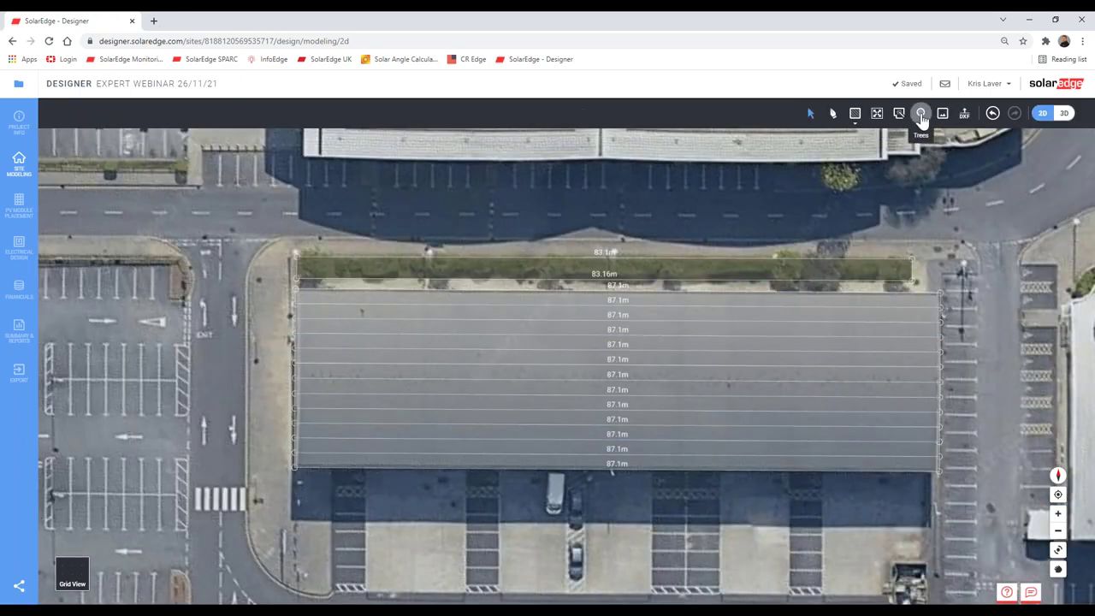
# Step: Place the first tree on the grass strip with a crown about 4 m across
pyautogui.click(921, 117)
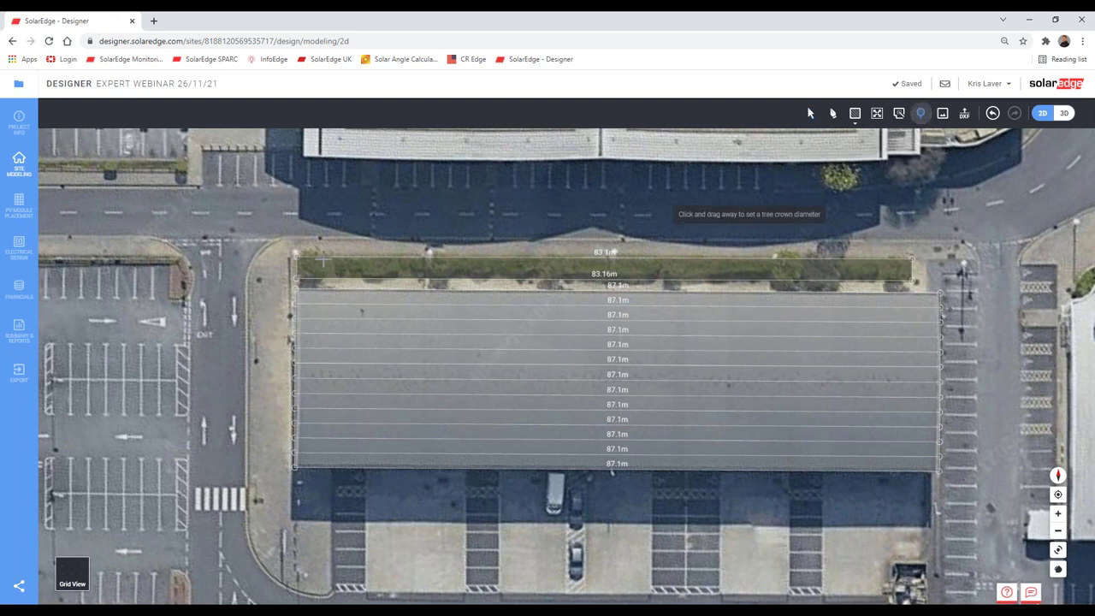
pyautogui.scroll(3, 313, 272)
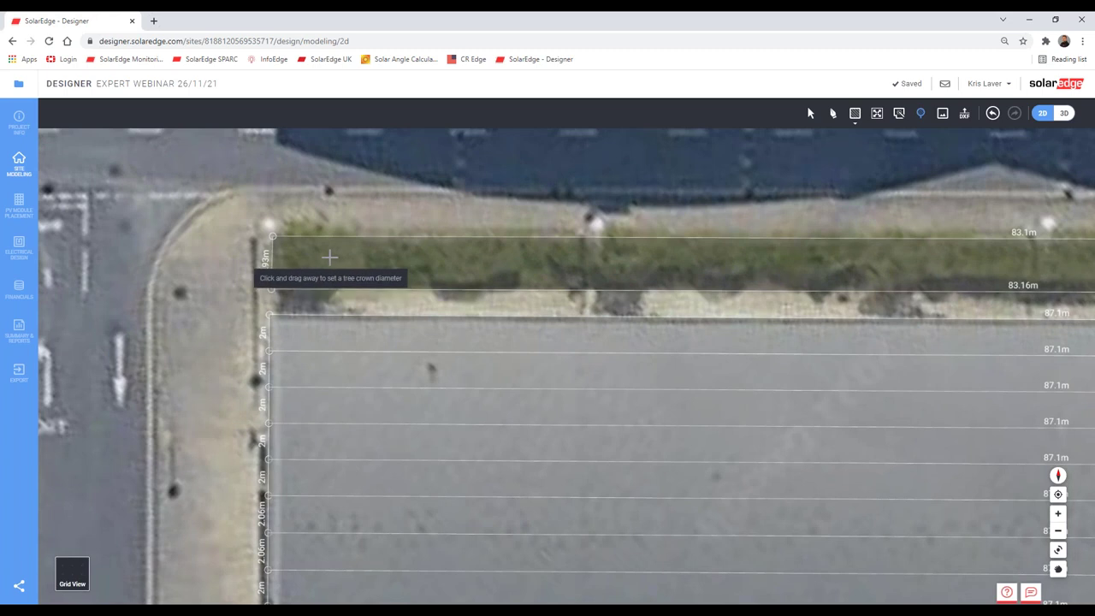
pyautogui.click(327, 265)
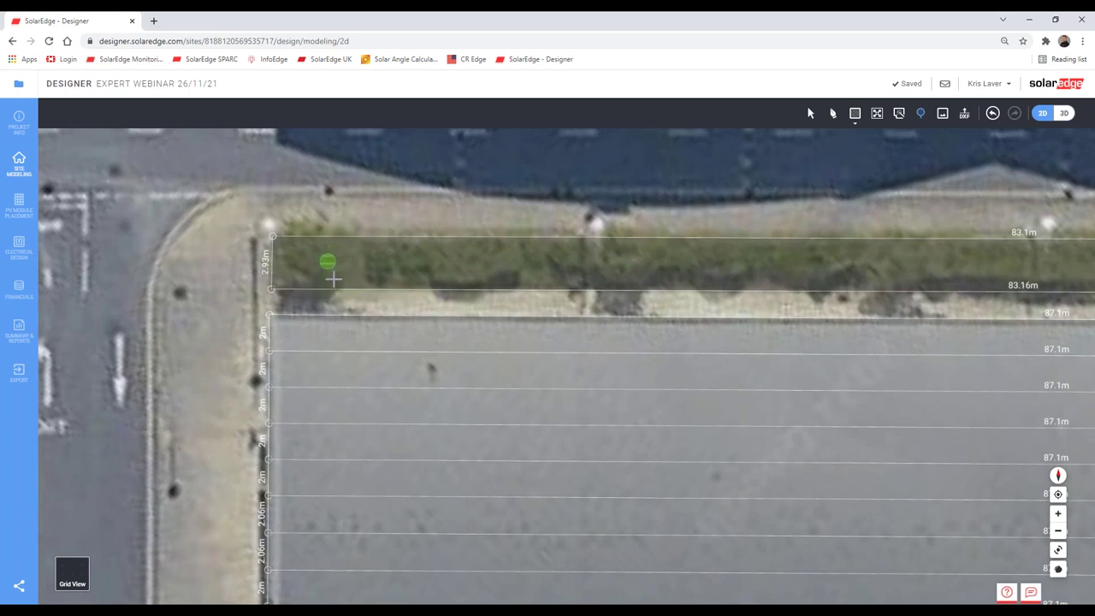
pyautogui.click(337, 295)
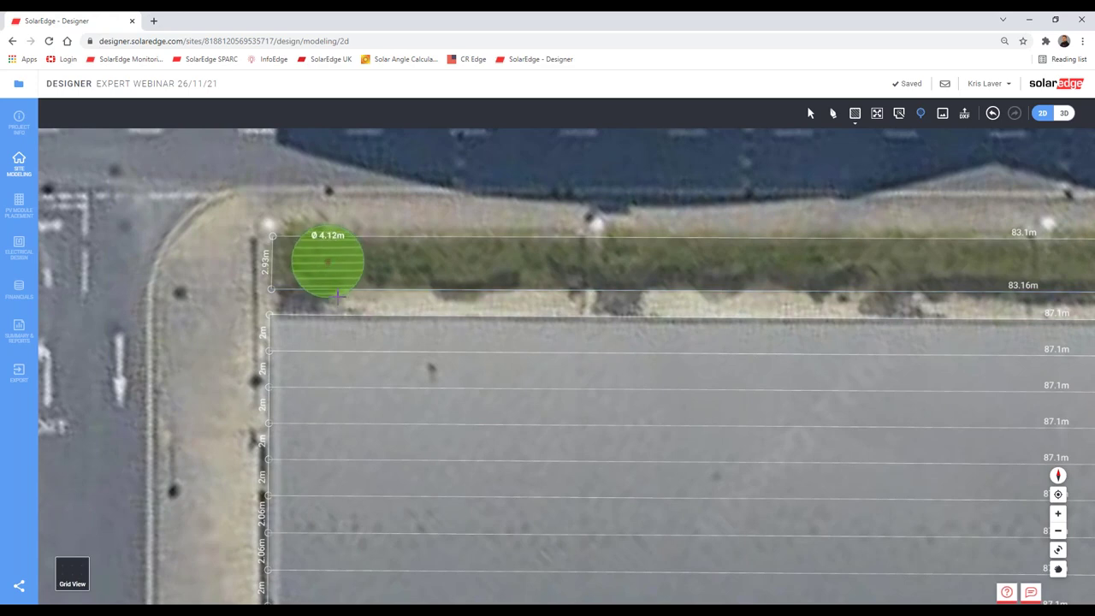
pyautogui.scroll(-1, 845, 295)
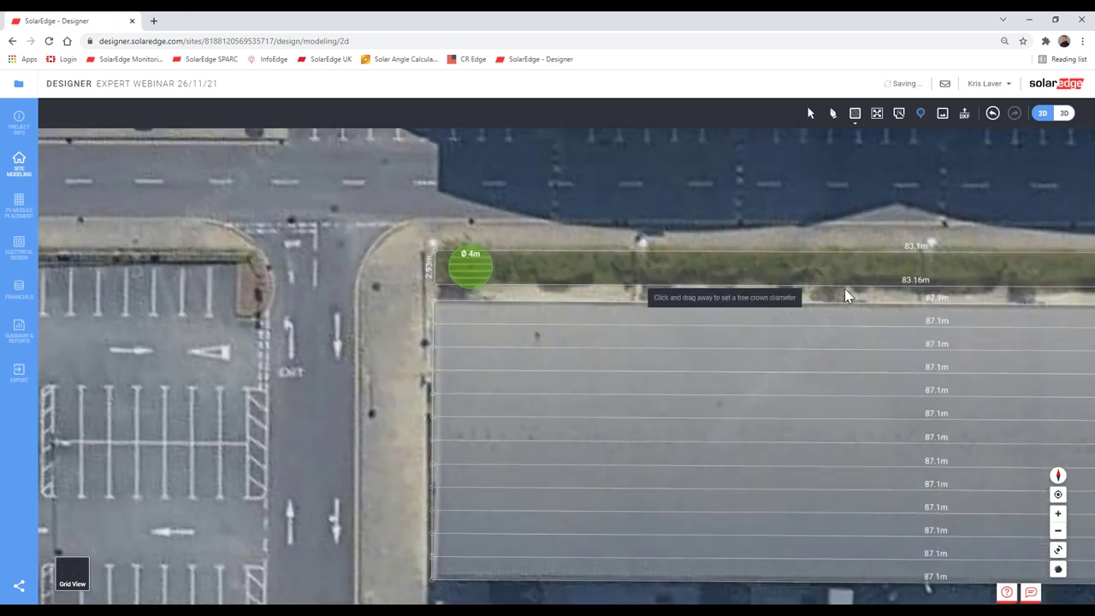
pyautogui.scroll(-1, 727, 291)
# Step: Add more trees along the strip, including a 4.21 m one near its end, and view in 3D
pyautogui.click(613, 269)
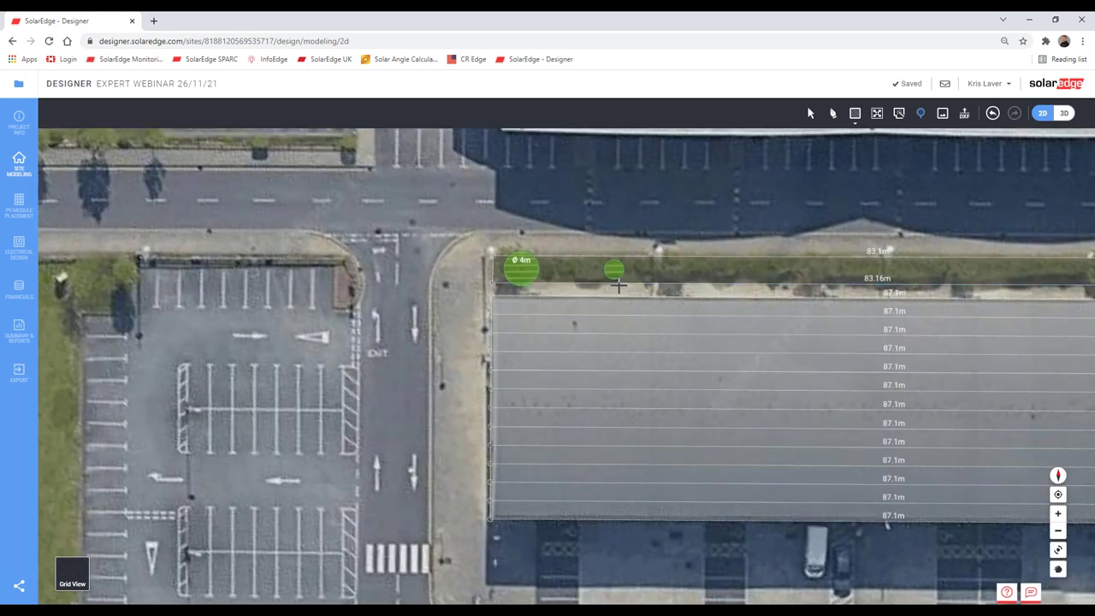
pyautogui.moveTo(827, 291); pyautogui.dragTo(610, 289)
pyautogui.click(533, 267)
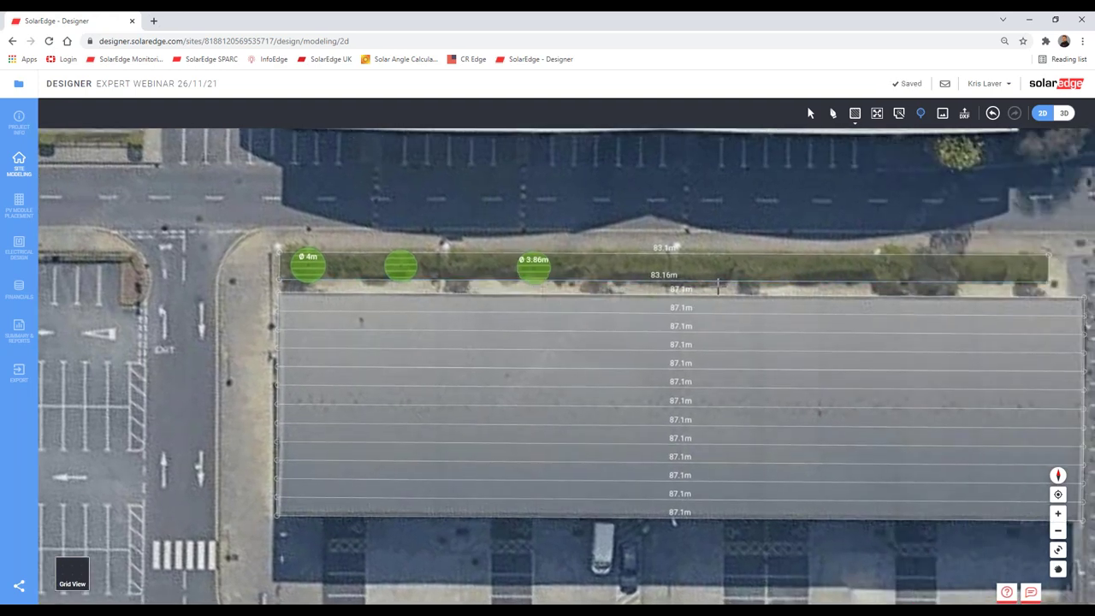
pyautogui.click(725, 271)
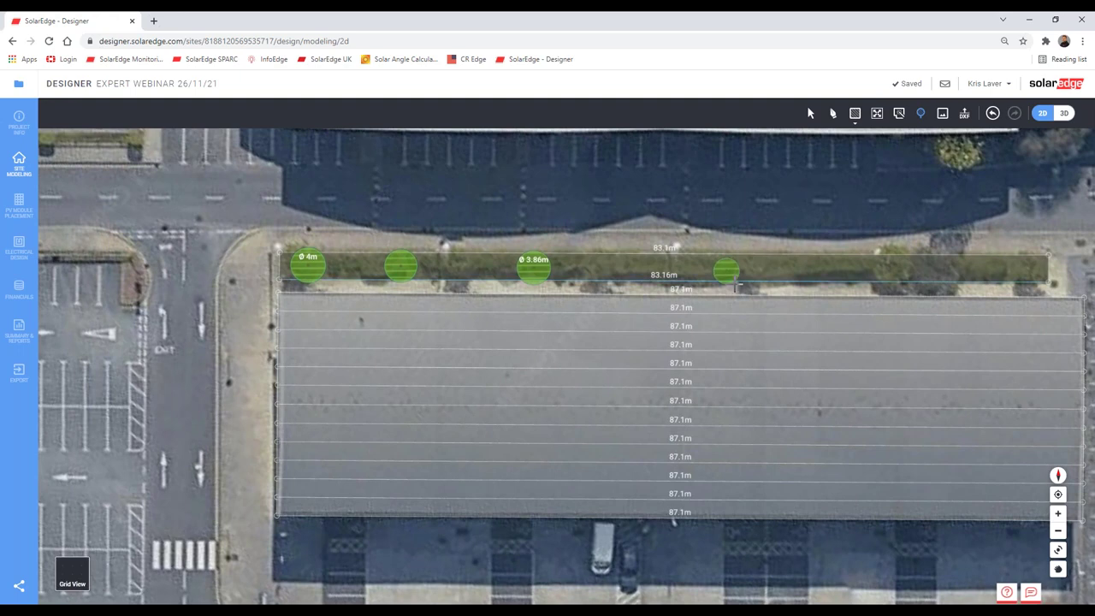
pyautogui.moveTo(804, 277); pyautogui.dragTo(723, 276)
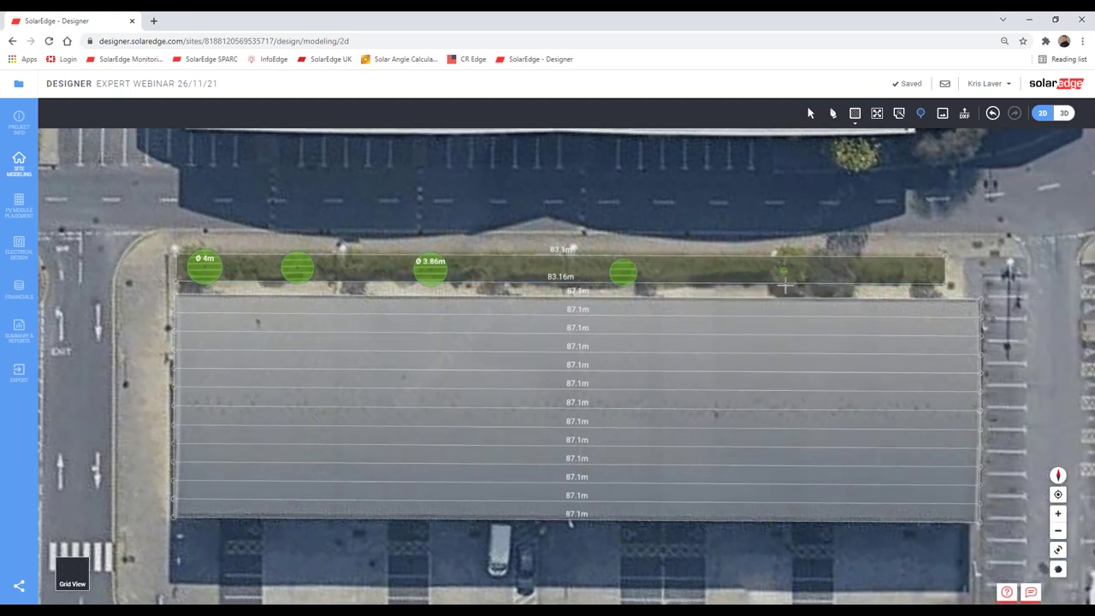
pyautogui.click(886, 273)
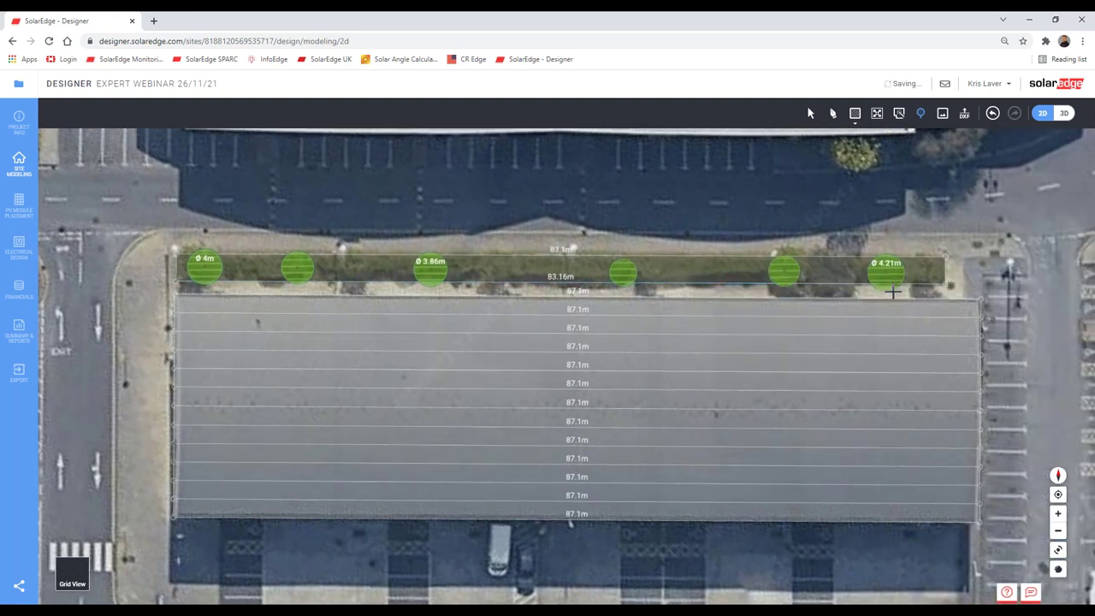
pyautogui.click(1061, 119)
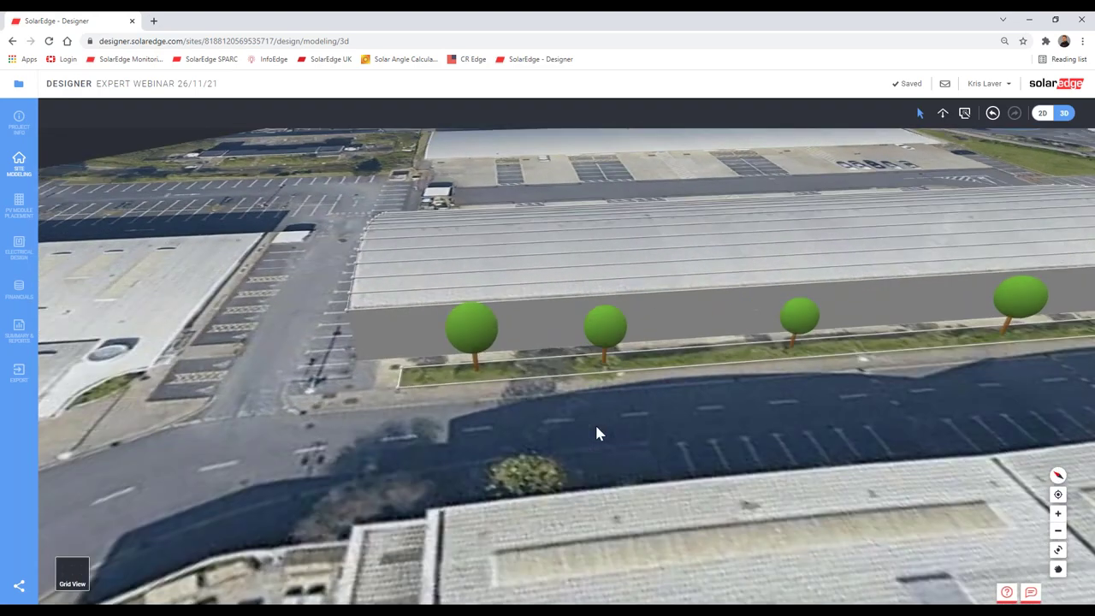
# Step: Turn the nearest round tree into a cone and raise it to about 9 m
pyautogui.click(490, 345)
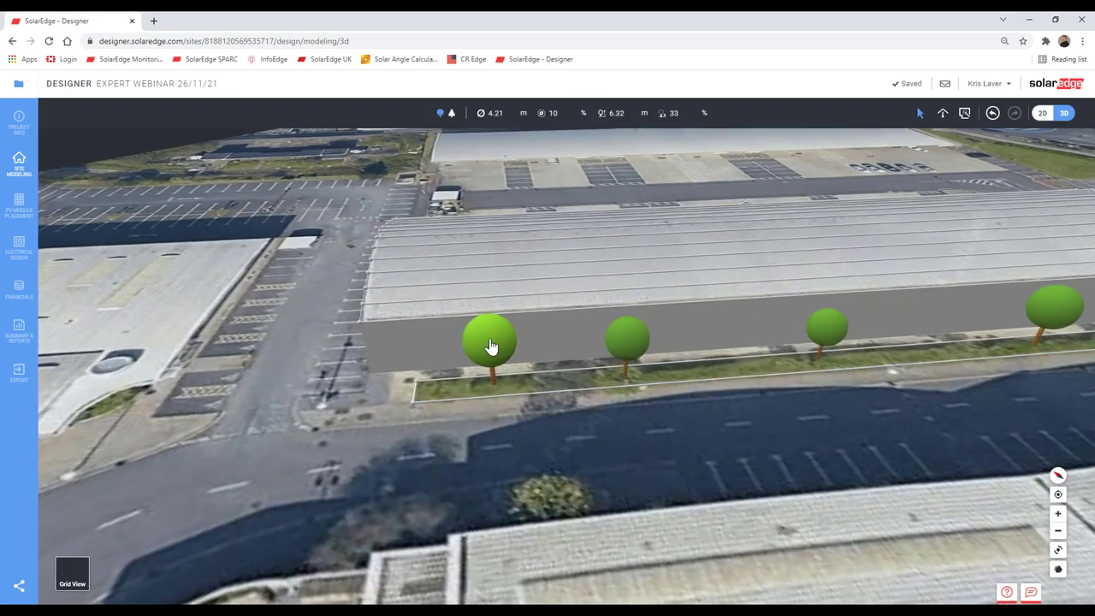
pyautogui.click(490, 344)
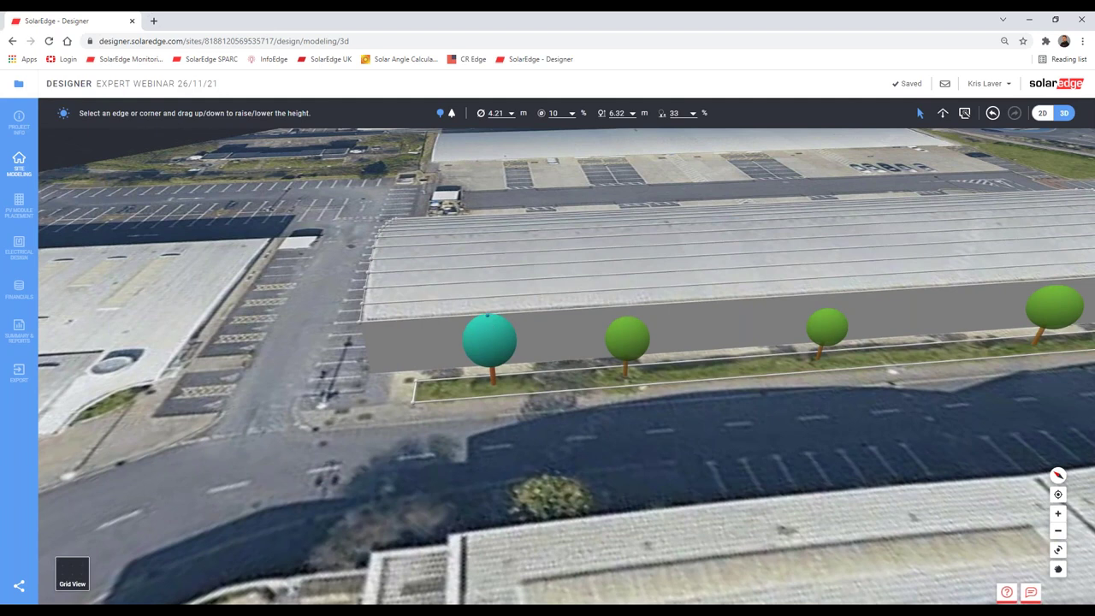
pyautogui.click(451, 116)
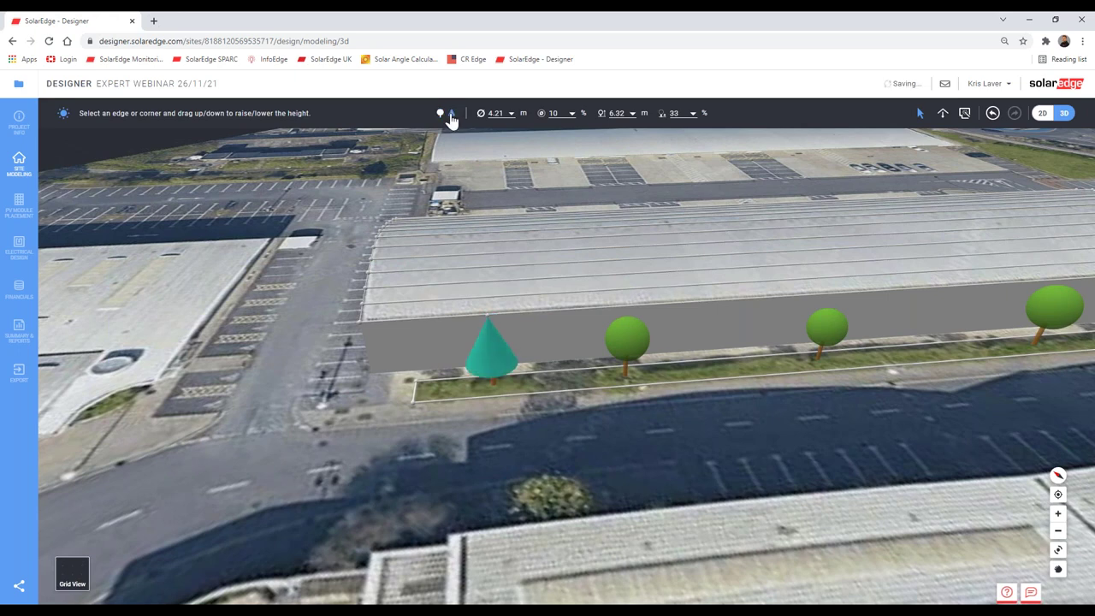
pyautogui.scroll(3, 496, 357)
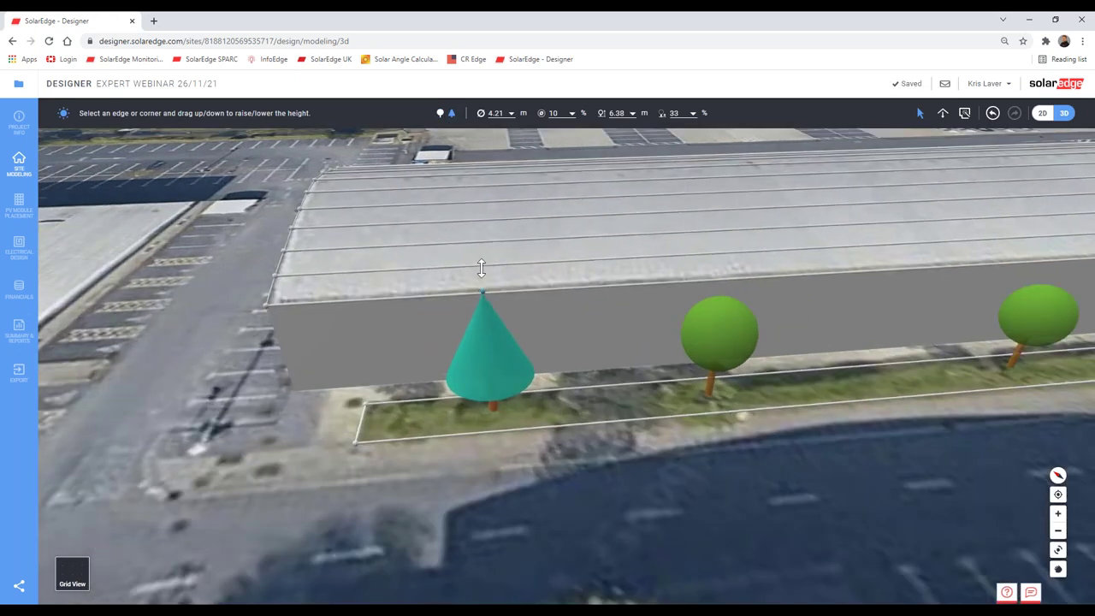
pyautogui.moveTo(481, 269); pyautogui.dragTo(477, 245)
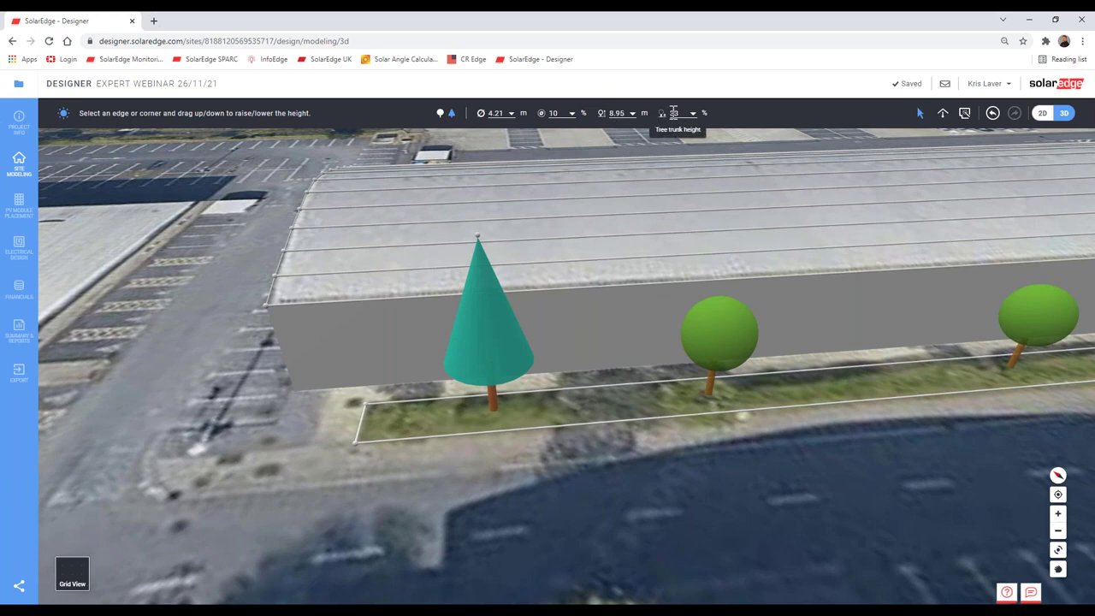
# Step: Keep the cone tree's crown about 4 m across and thicken its trunk to 25%
pyautogui.click(494, 114)
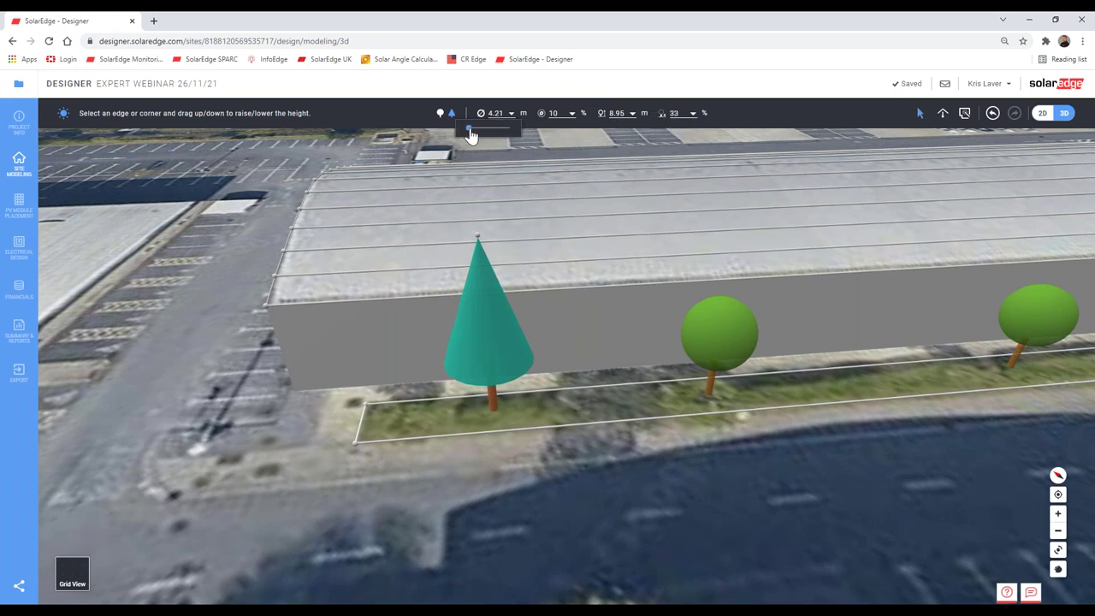
pyautogui.moveTo(467, 134); pyautogui.dragTo(471, 137)
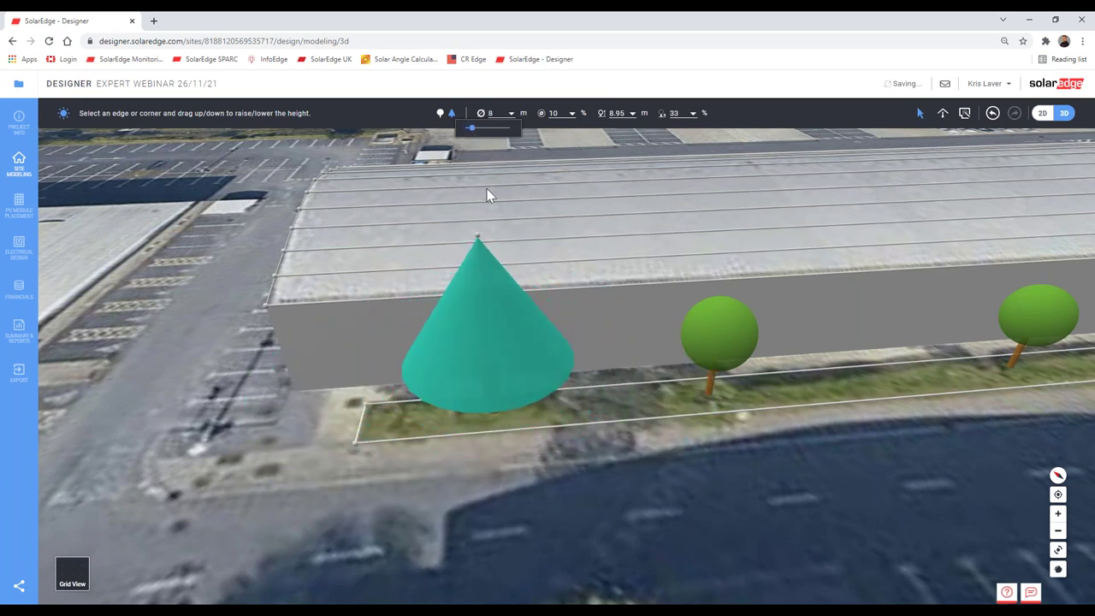
pyautogui.moveTo(468, 133); pyautogui.dragTo(471, 134)
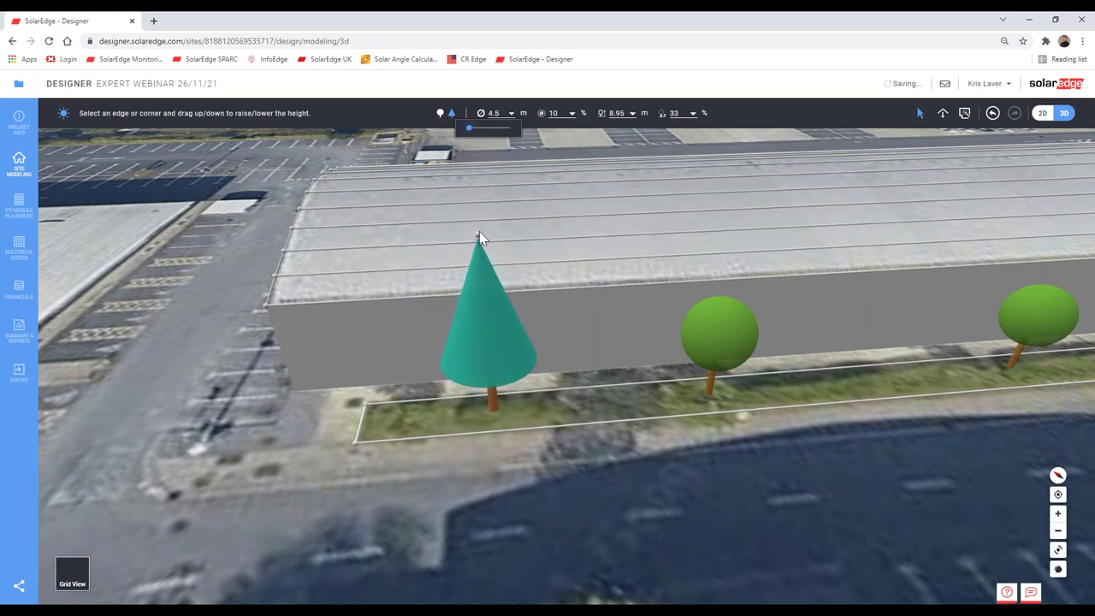
pyautogui.click(553, 113)
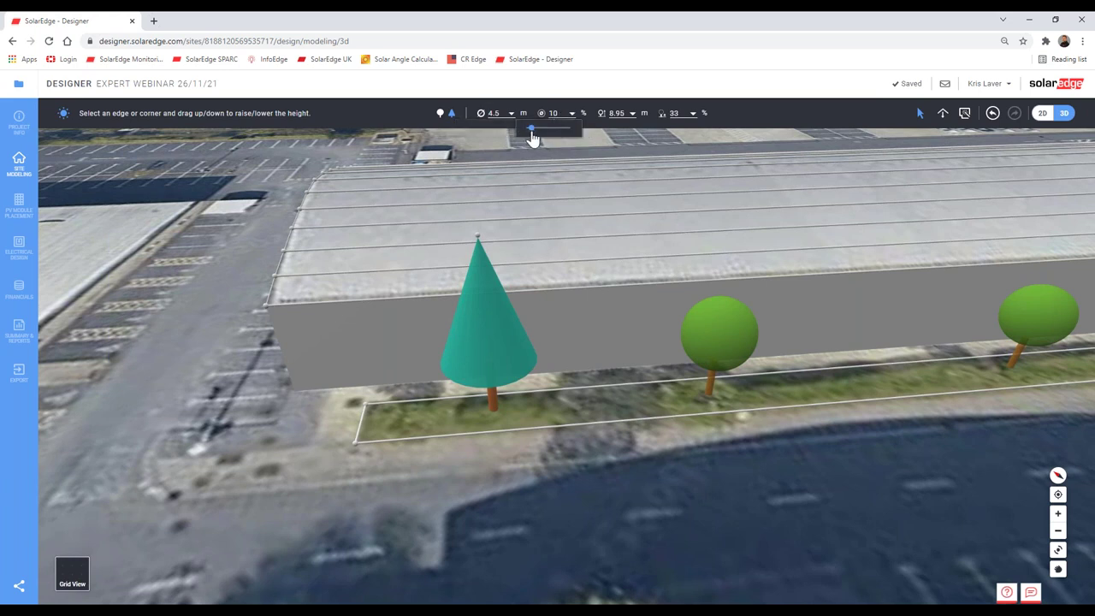
pyautogui.moveTo(539, 136); pyautogui.dragTo(547, 142)
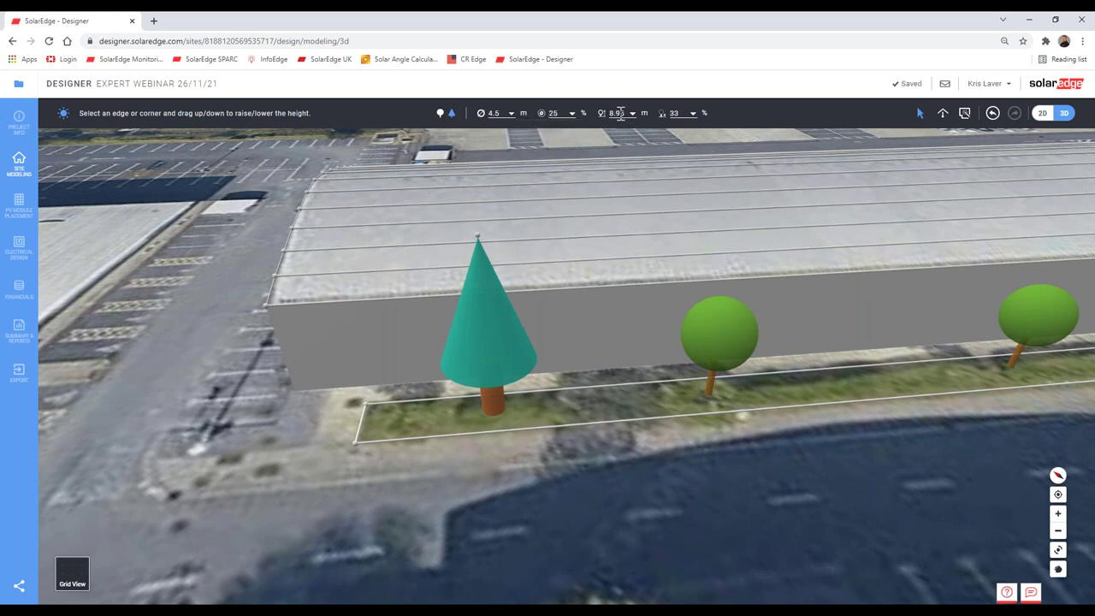
# Step: Make the cone tree 10.5 m tall with a shorter trunk under its crown
pyautogui.click(615, 113)
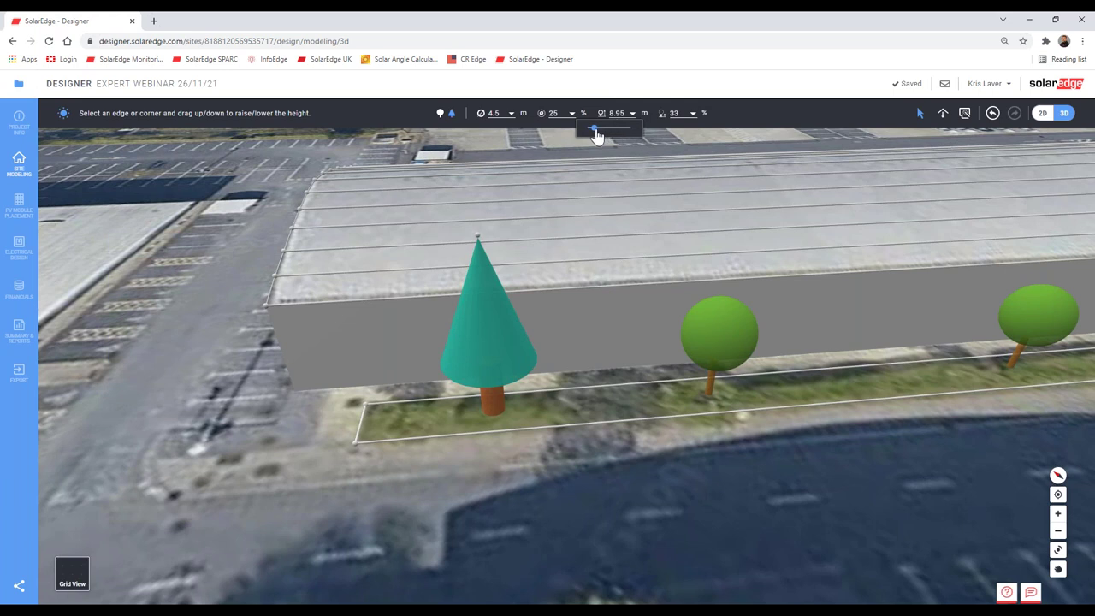
pyautogui.moveTo(596, 135); pyautogui.dragTo(596, 137)
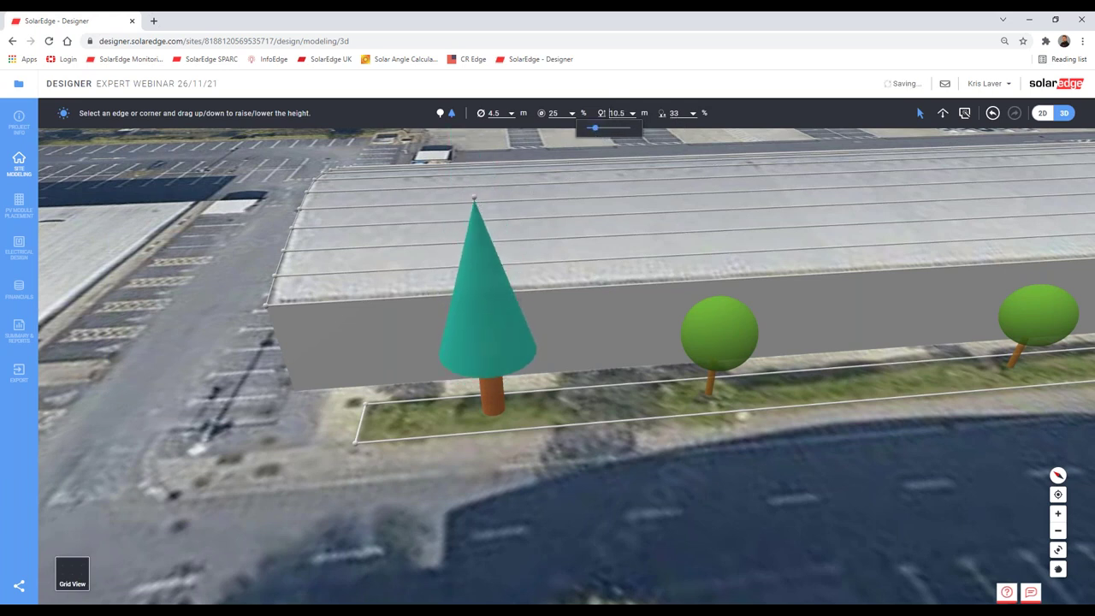
pyautogui.click(676, 113)
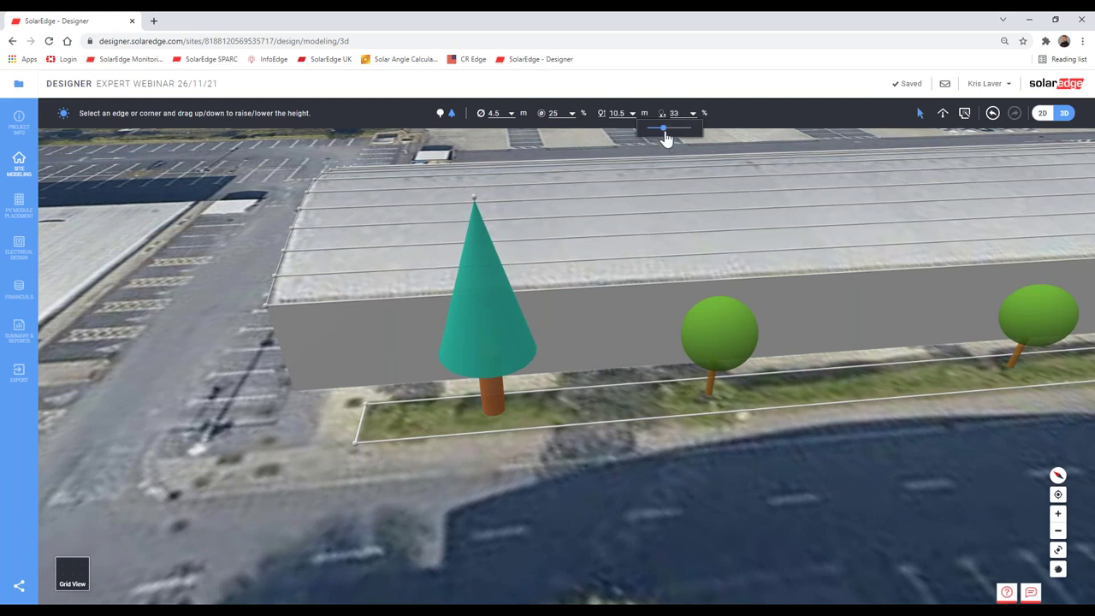
pyautogui.moveTo(665, 135); pyautogui.dragTo(712, 140)
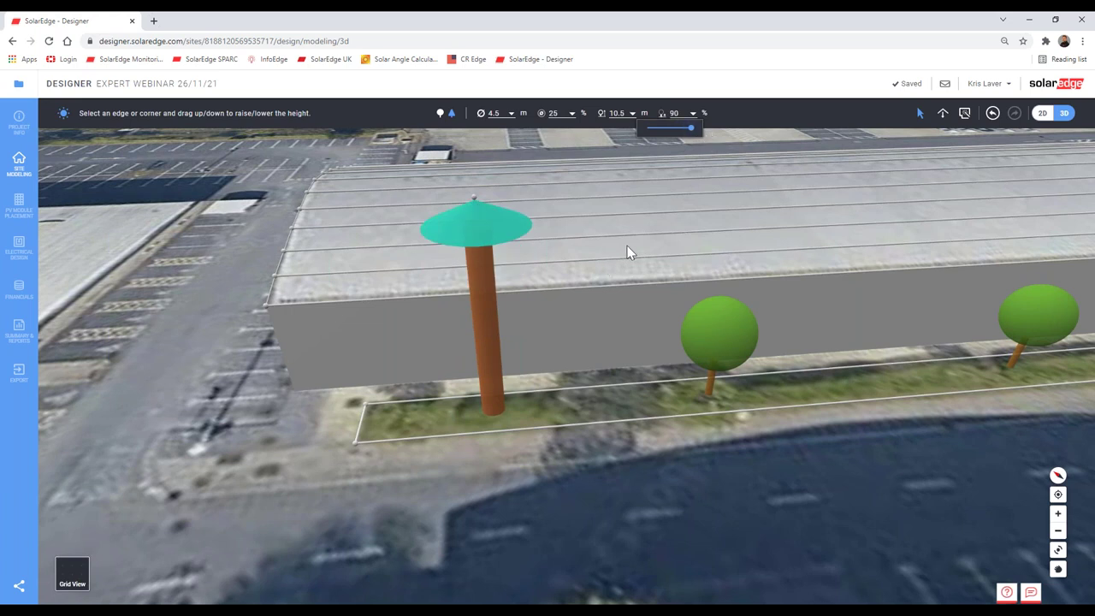
pyautogui.moveTo(672, 137); pyautogui.dragTo(663, 137)
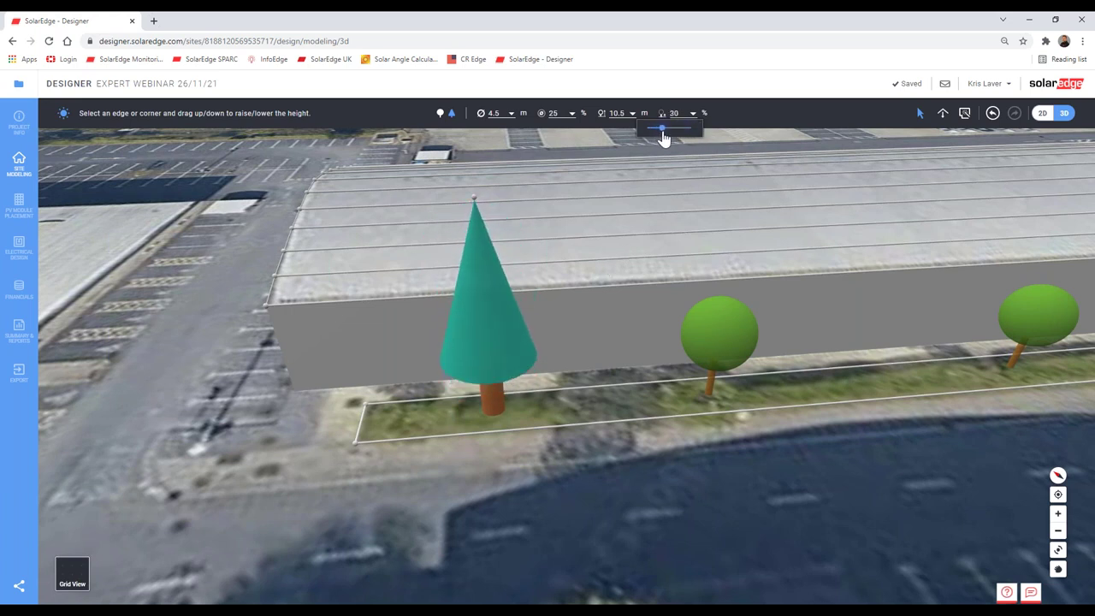
# Step: Stretch the neighbouring round tree to 8.45 m and widen its crown greatly
pyautogui.click(715, 344)
pyautogui.moveTo(724, 299); pyautogui.dragTo(726, 236)
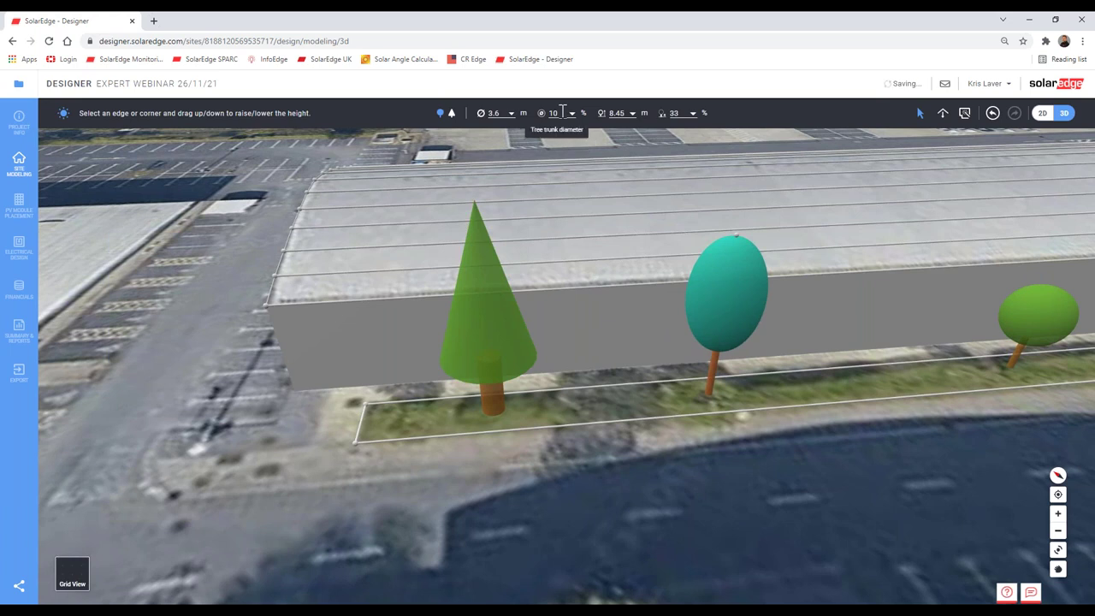
pyautogui.scroll(-1, 496, 115)
pyautogui.click(494, 114)
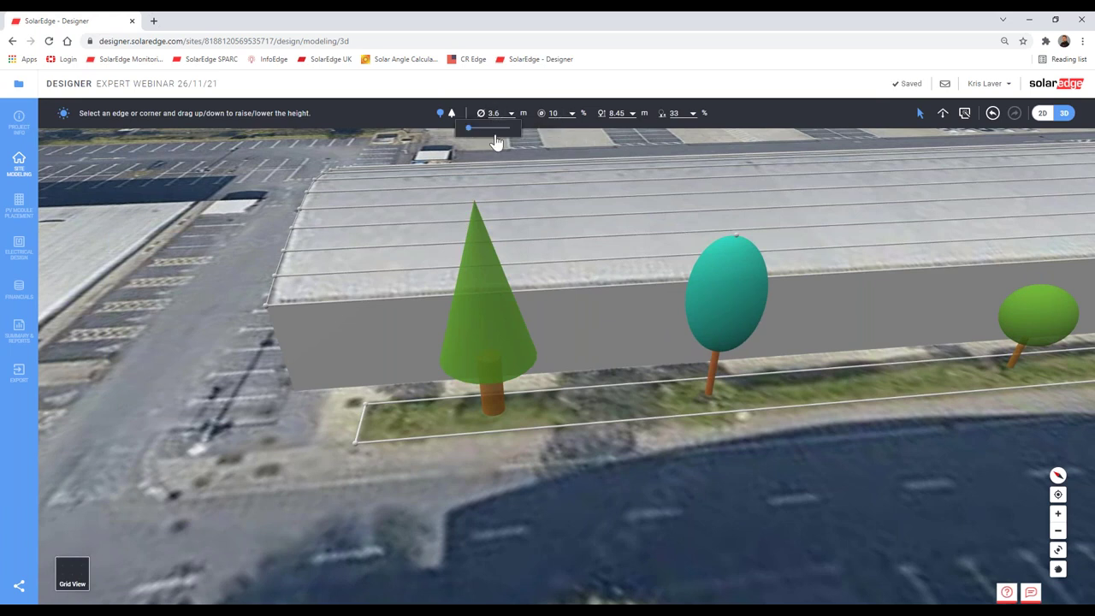
pyautogui.moveTo(477, 135); pyautogui.dragTo(474, 136)
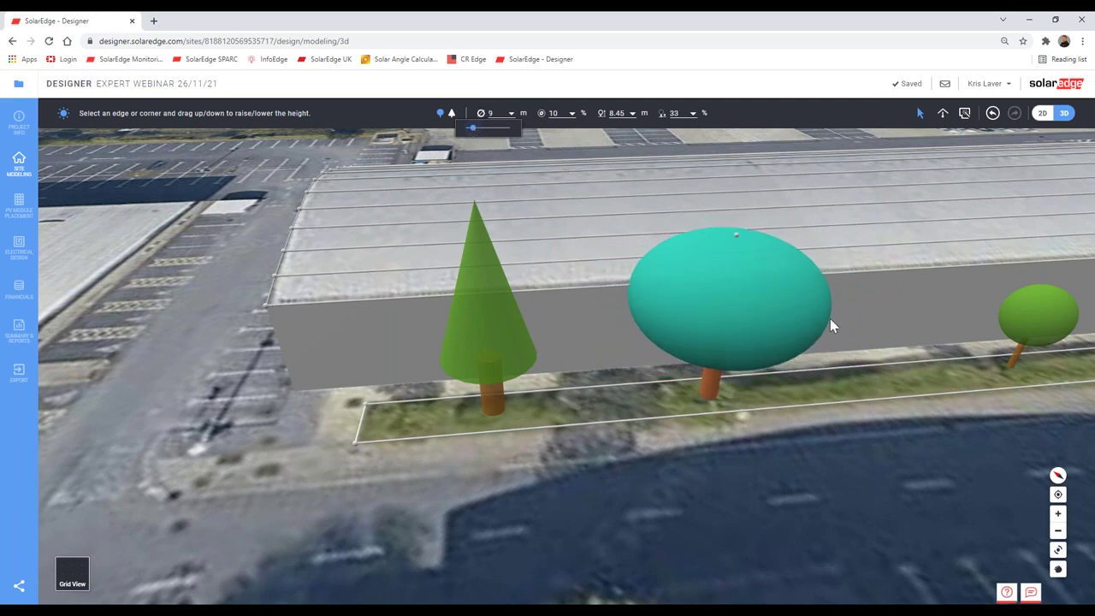
# Step: Make the small right-hand tree 10.4 m tall and 1 m across, then select the next roadside tree
pyautogui.rightClick(676, 409)
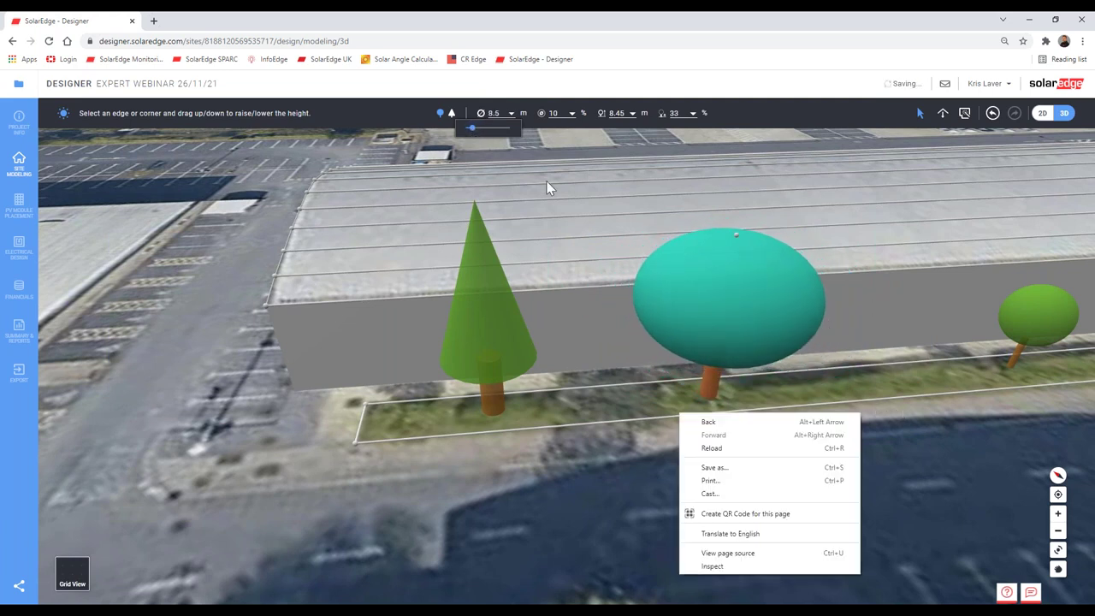
pyautogui.click(1042, 331)
pyautogui.click(1038, 333)
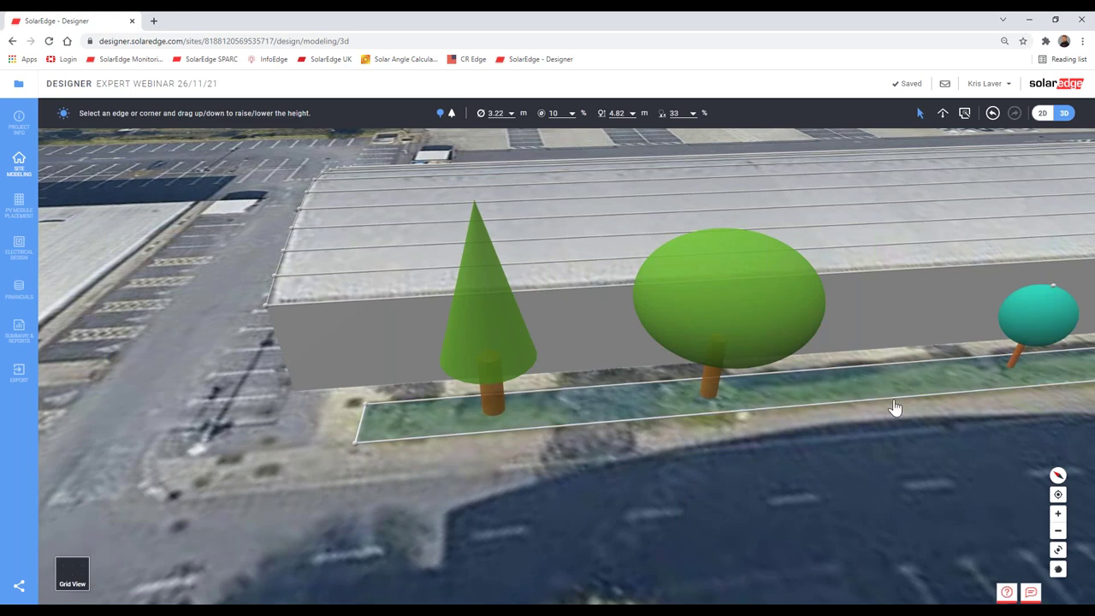
pyautogui.moveTo(894, 411); pyautogui.dragTo(623, 468)
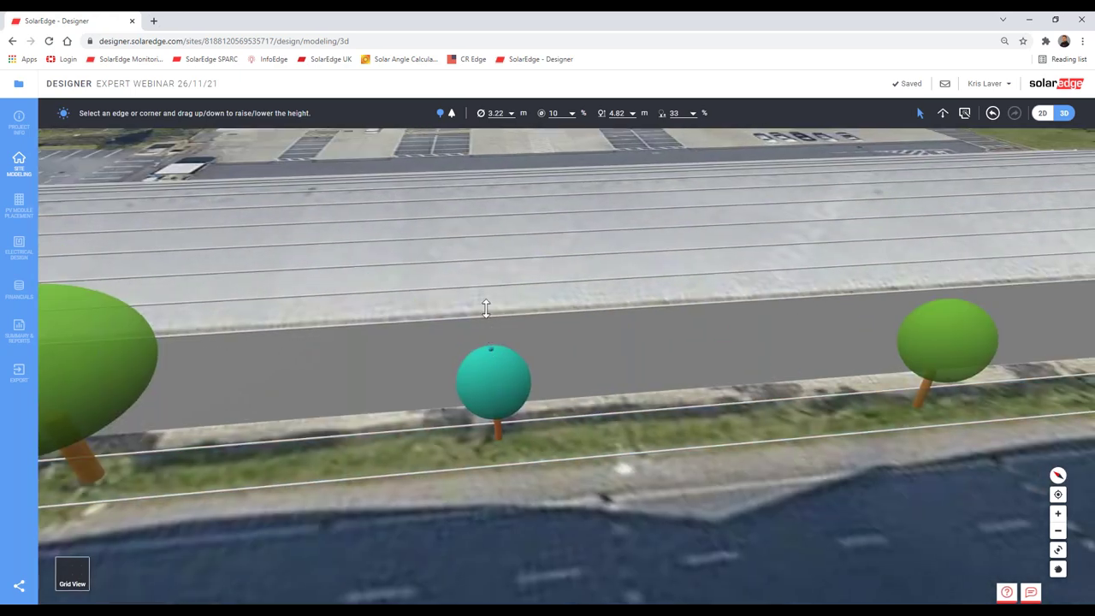
pyautogui.moveTo(484, 308); pyautogui.dragTo(472, 222)
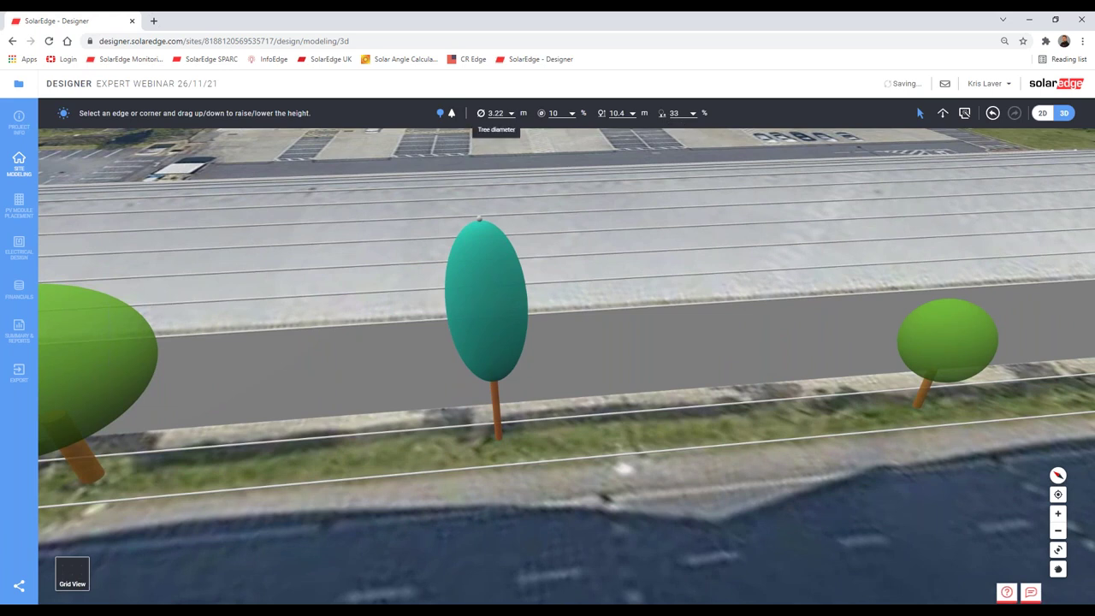
pyautogui.click(496, 113)
pyautogui.moveTo(476, 128); pyautogui.dragTo(465, 128)
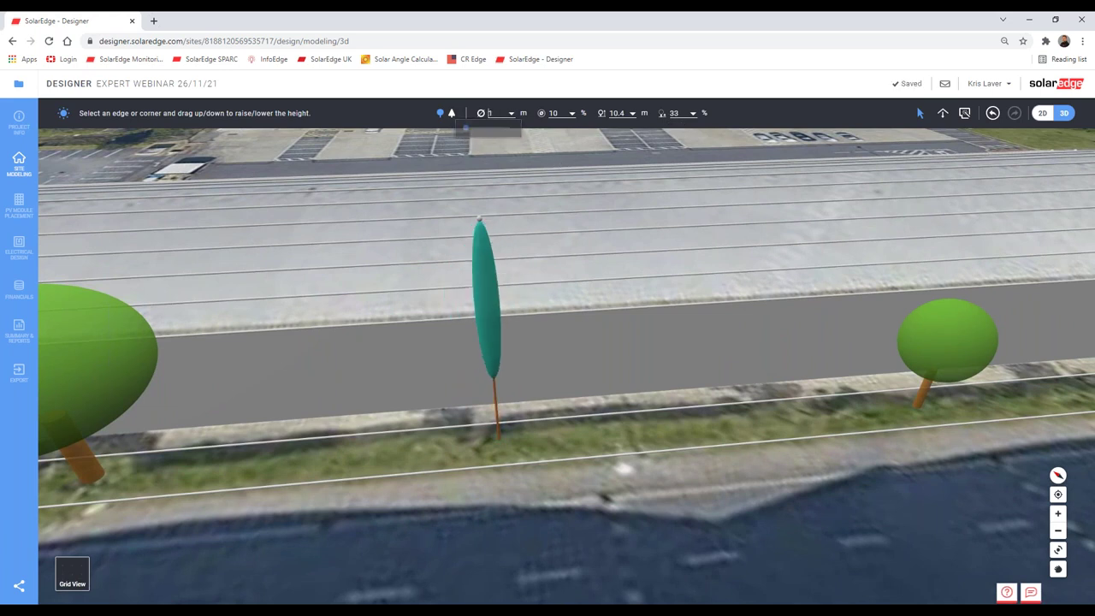
pyautogui.click(951, 354)
pyautogui.moveTo(788, 352); pyautogui.dragTo(530, 333)
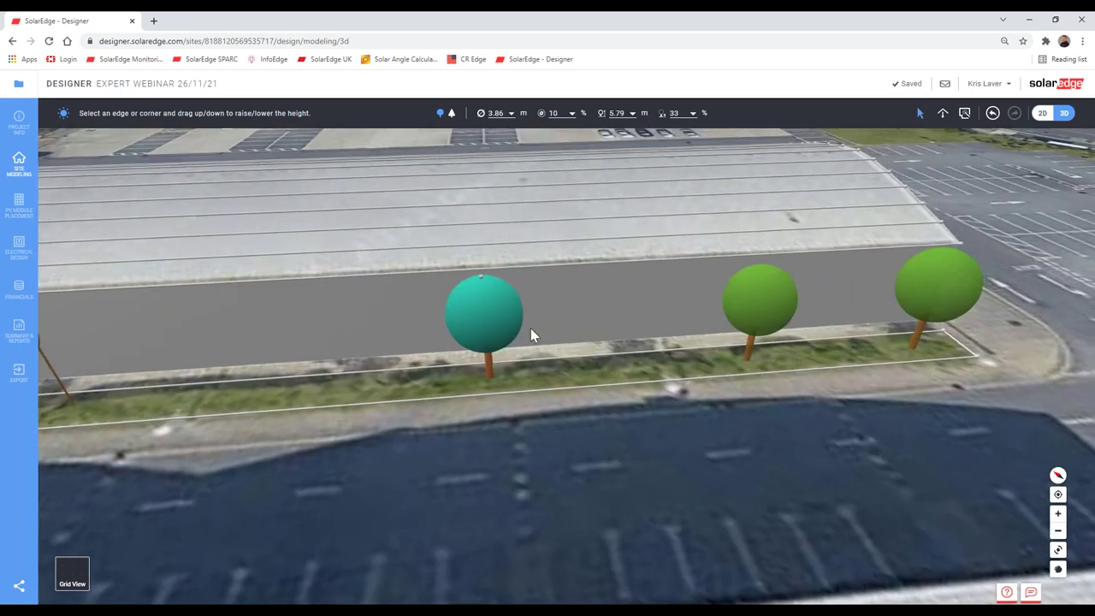
# Step: Turn the selected tree into a 10.5 m cone with 90% trunk height
pyautogui.click(451, 115)
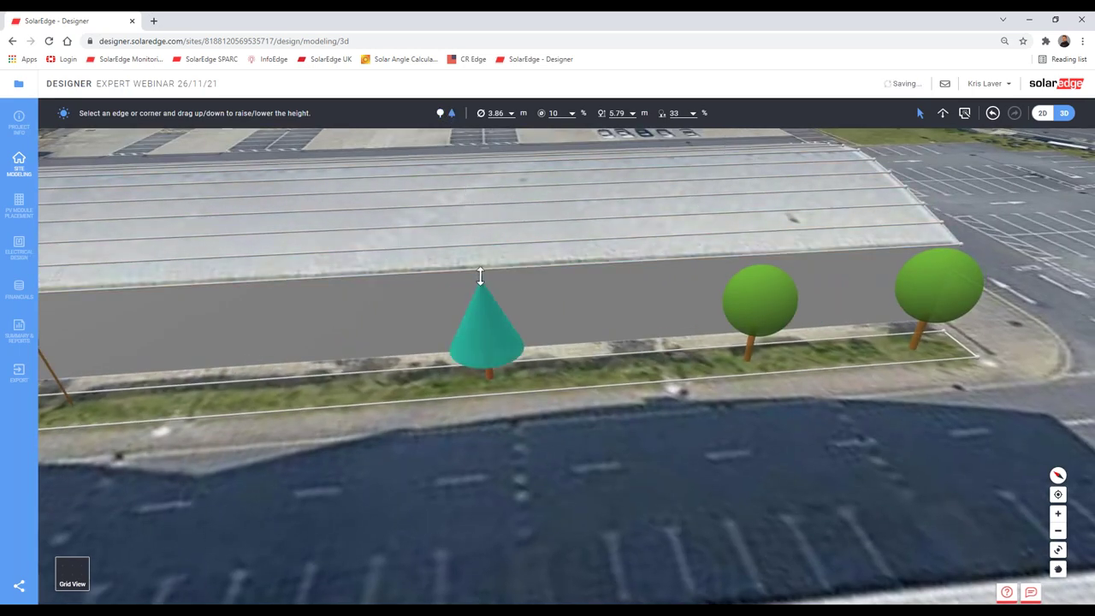
pyautogui.moveTo(478, 242); pyautogui.dragTo(471, 170)
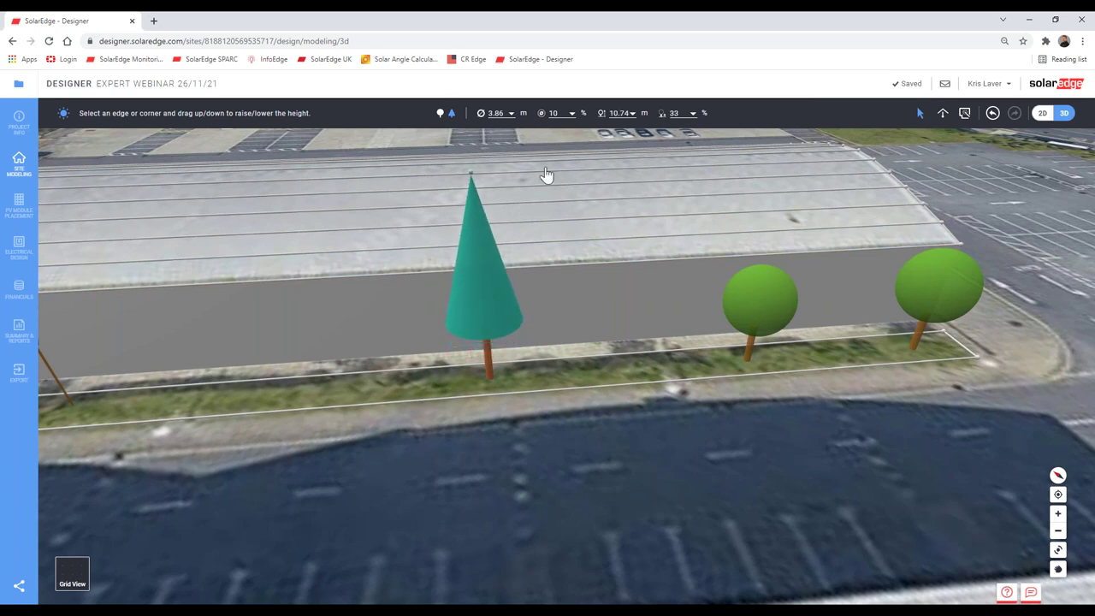
pyautogui.click(674, 113)
pyautogui.moveTo(668, 137); pyautogui.dragTo(695, 139)
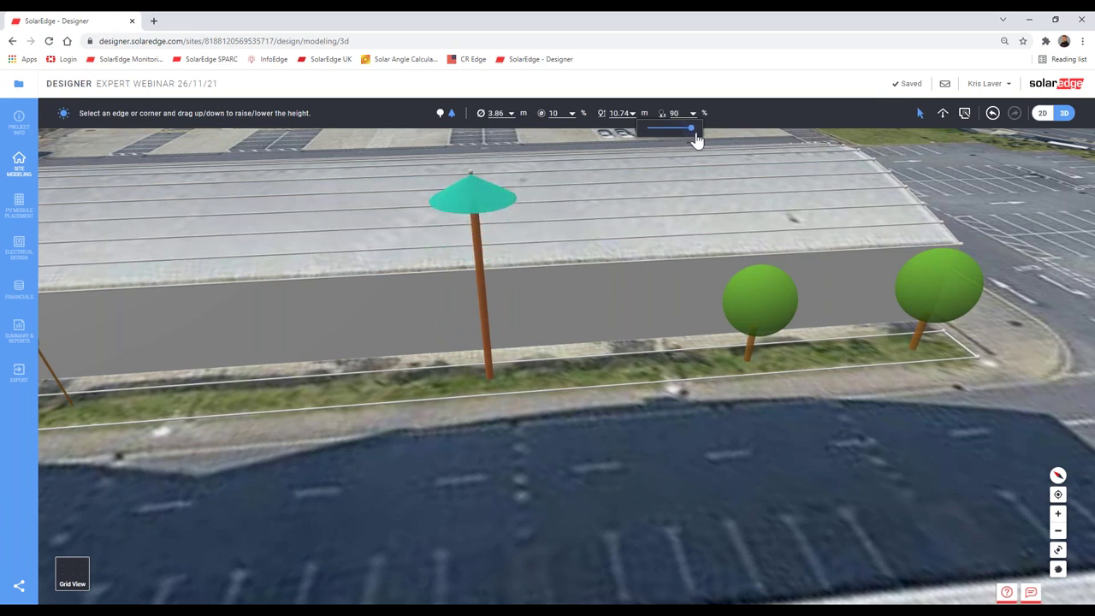
# Step: Give the round tree beside the cone a 40% trunk diameter and 9.36 m height
pyautogui.rightClick(774, 301)
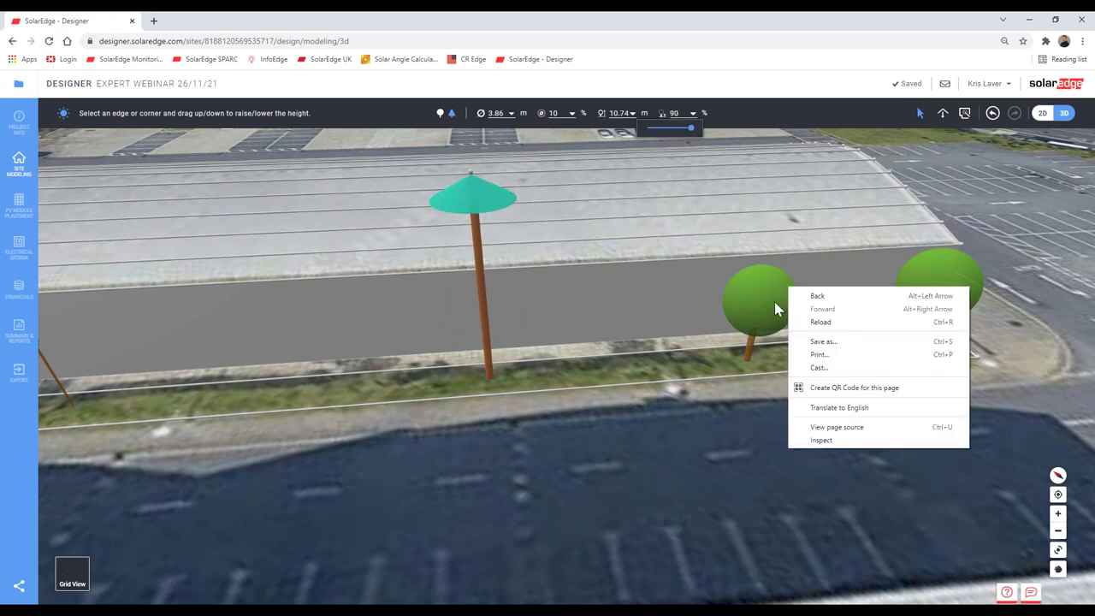
pyautogui.click(765, 300)
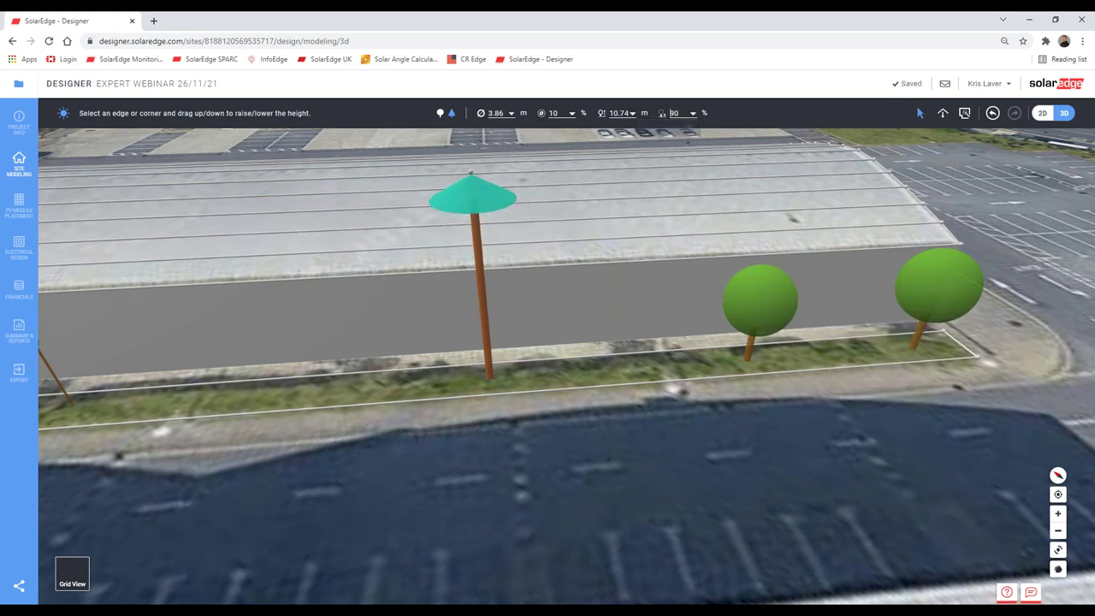
pyautogui.click(543, 116)
pyautogui.moveTo(533, 135); pyautogui.dragTo(558, 135)
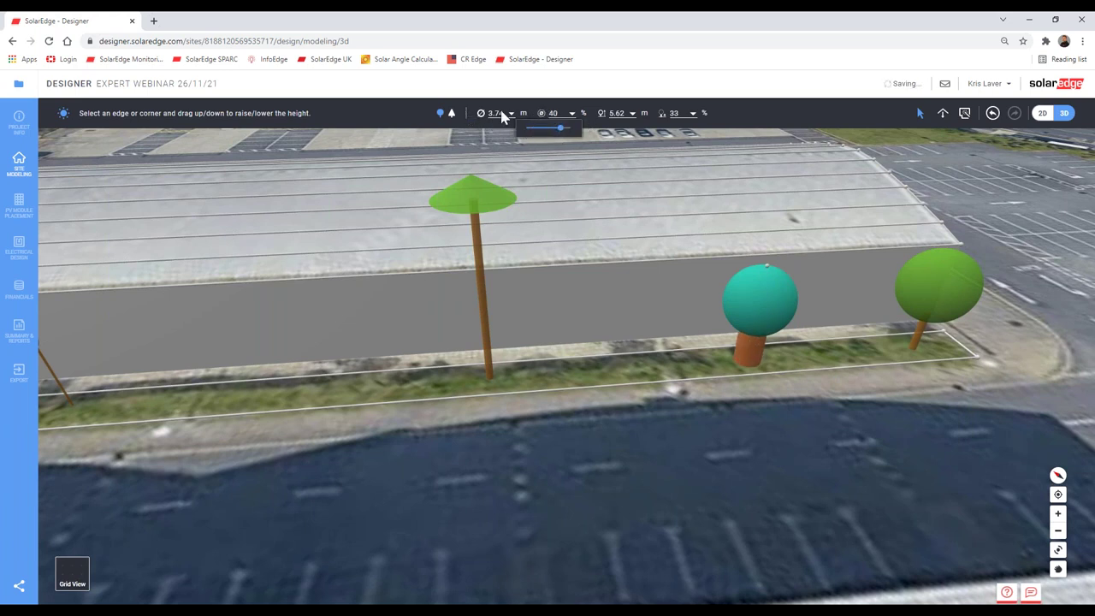
pyautogui.click(767, 267)
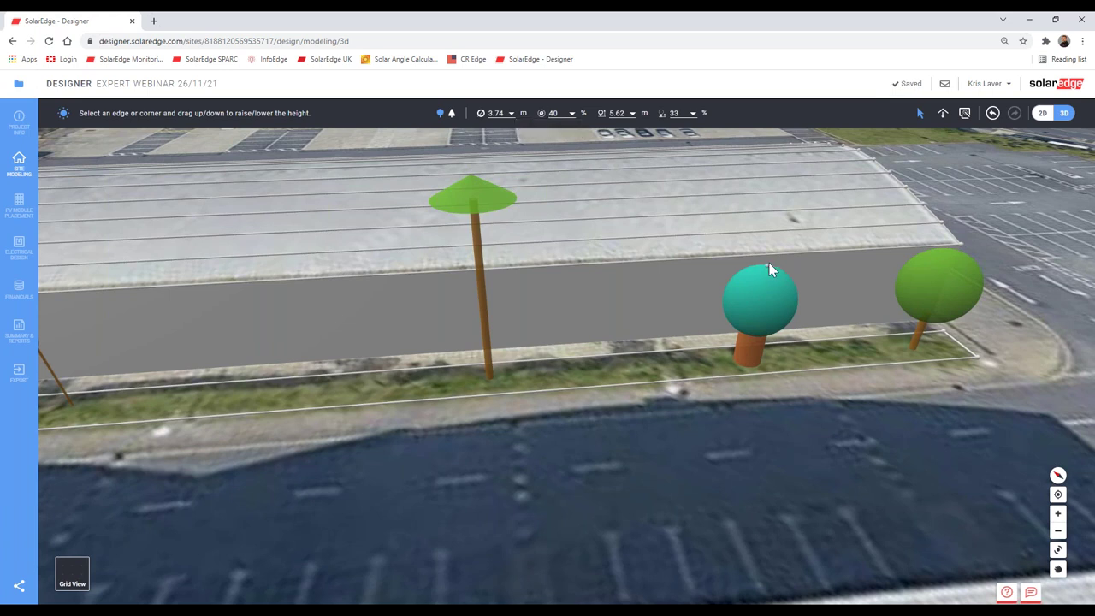
pyautogui.moveTo(767, 269); pyautogui.dragTo(770, 199)
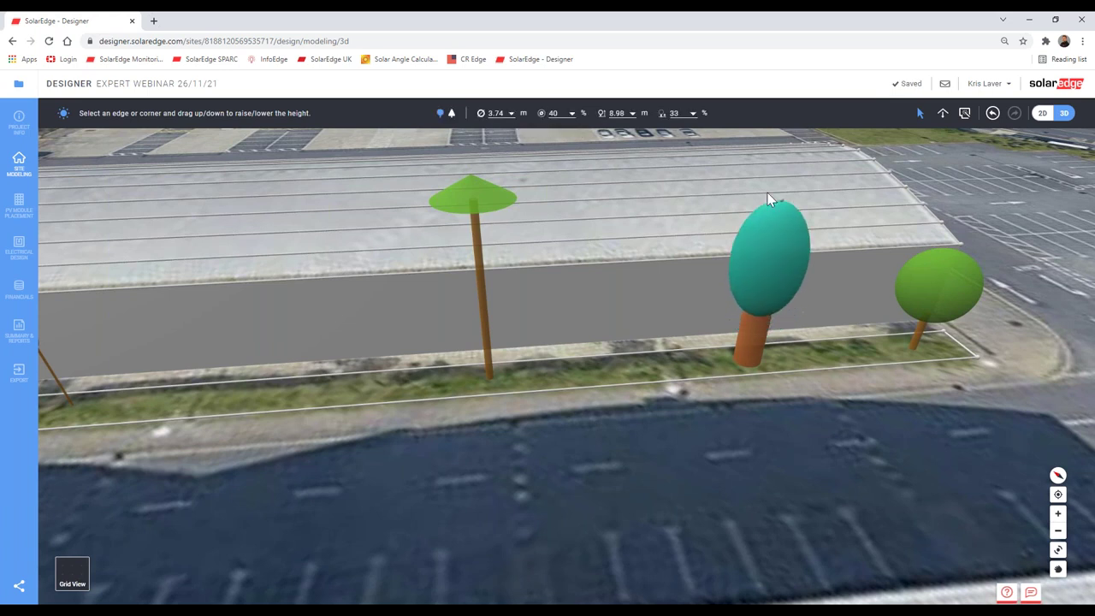
# Step: Set the right-hand round tree's trunk diameter to 5% and trunk height to 70%
pyautogui.click(944, 305)
pyautogui.moveTo(834, 357); pyautogui.dragTo(587, 408, button='right')
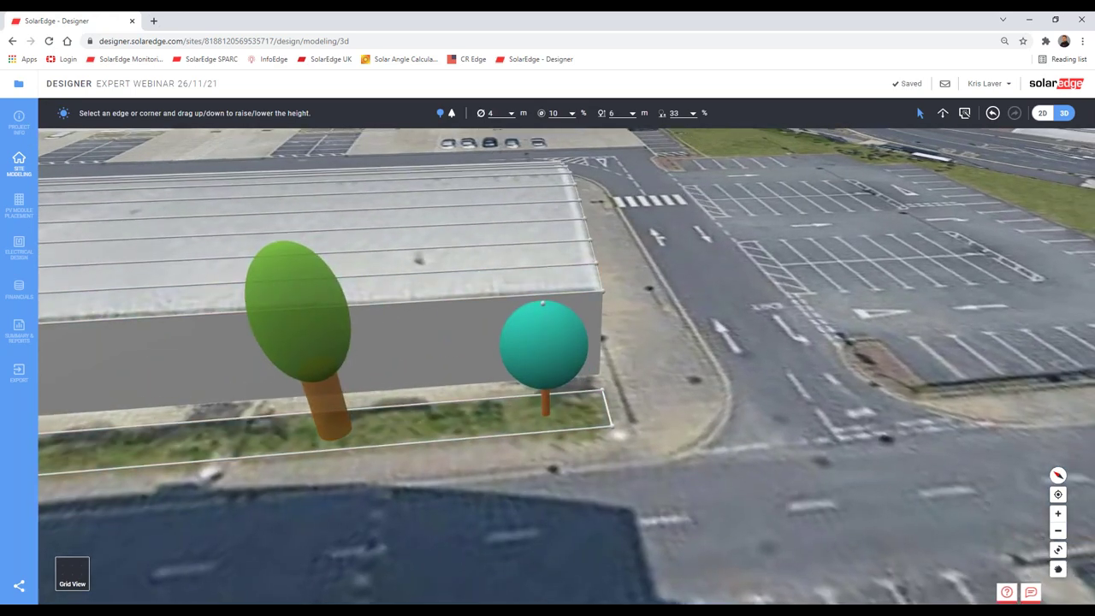
pyautogui.click(570, 113)
pyautogui.moveTo(534, 135); pyautogui.dragTo(501, 138)
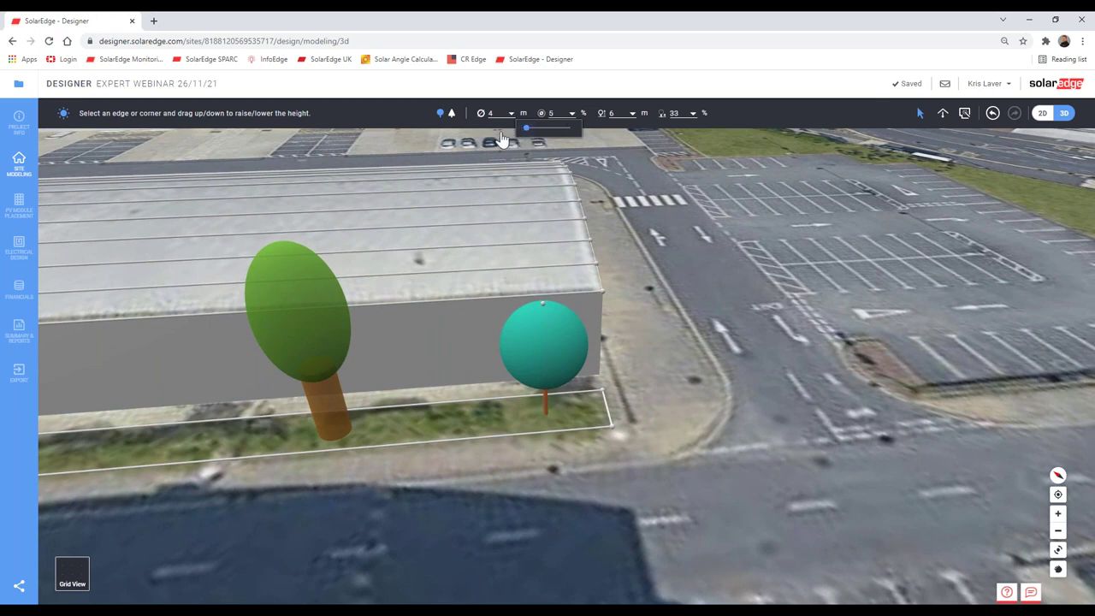
pyautogui.click(613, 115)
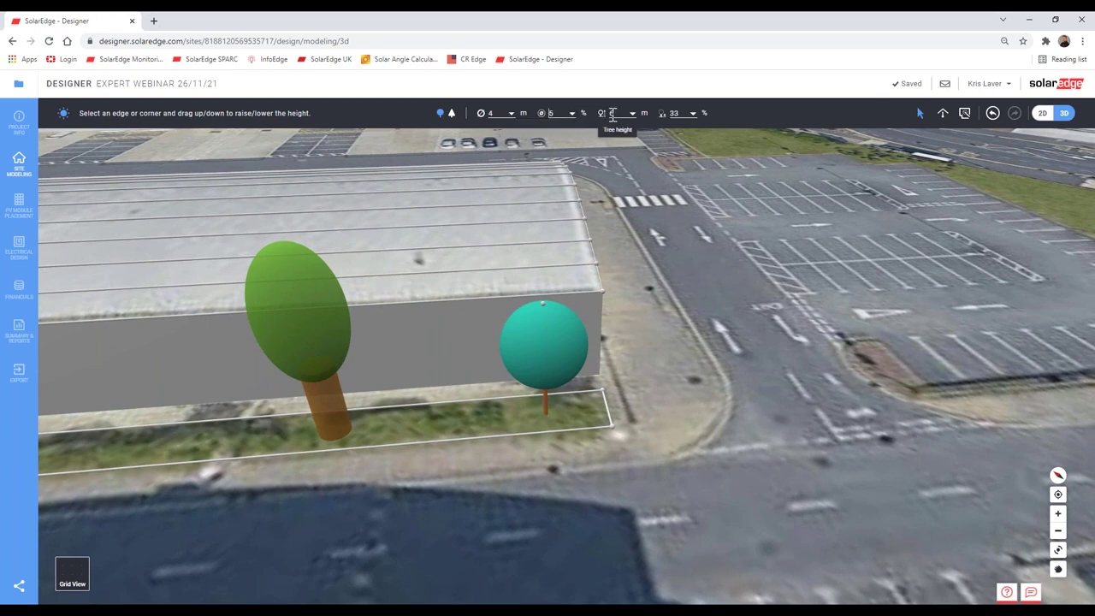
pyautogui.click(677, 117)
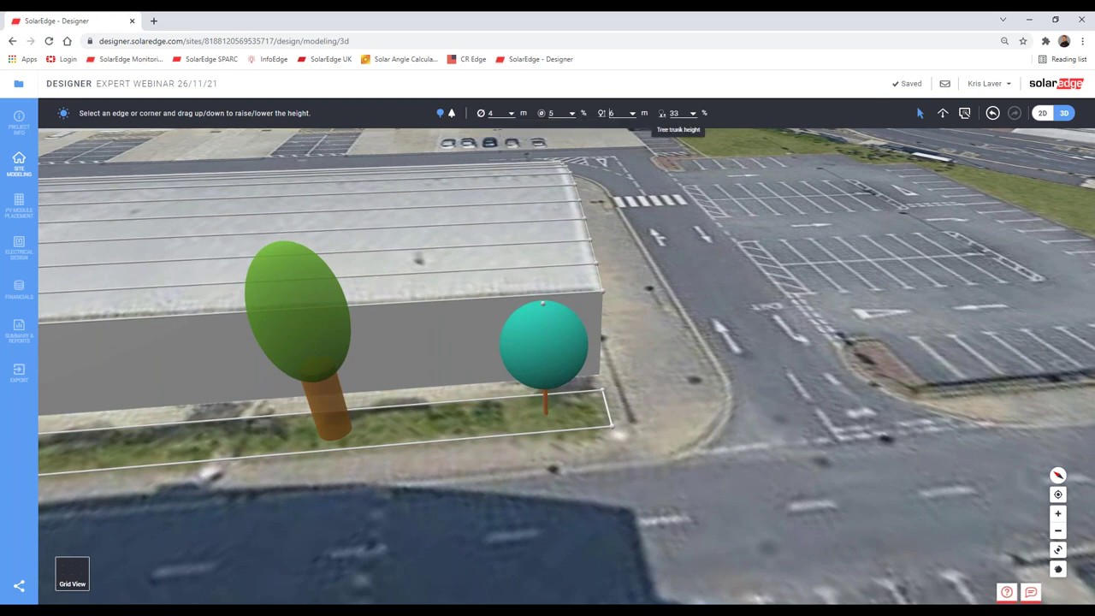
pyautogui.moveTo(667, 137); pyautogui.dragTo(682, 135)
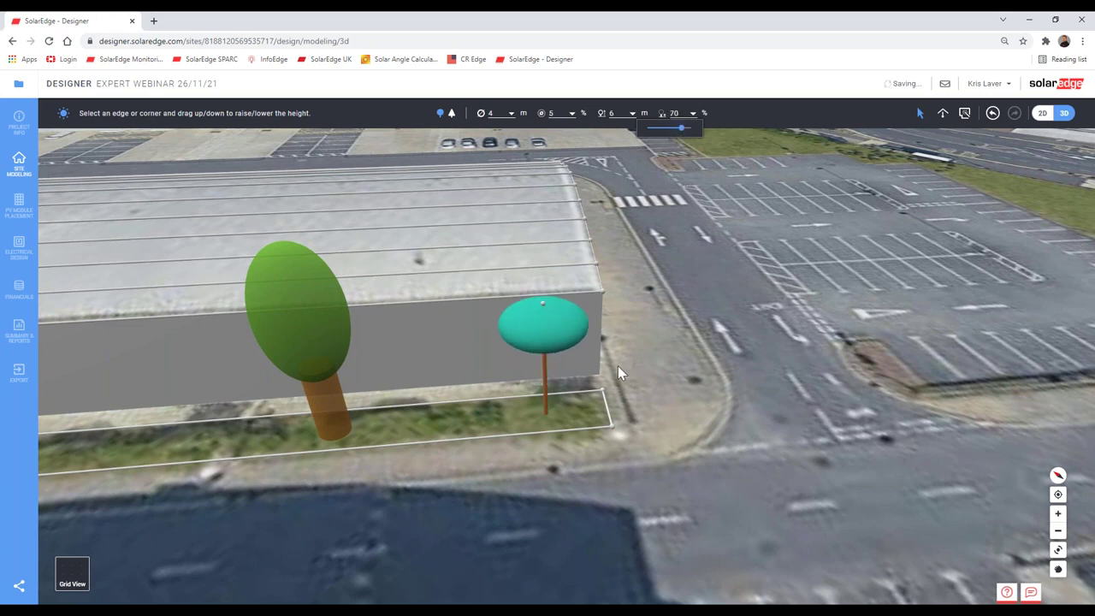
pyautogui.click(708, 316)
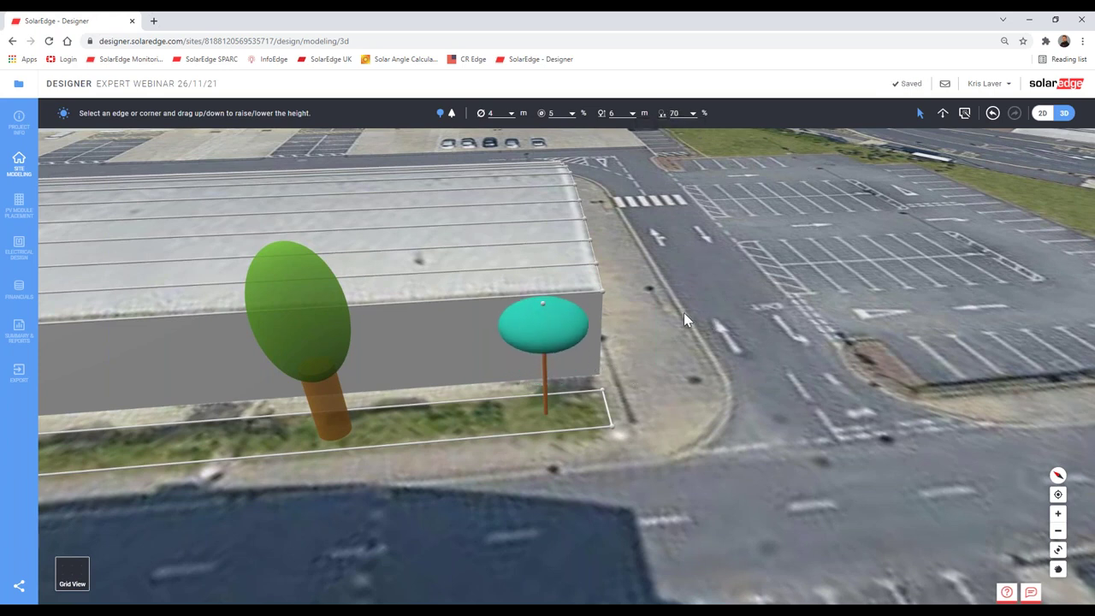
pyautogui.moveTo(683, 319); pyautogui.dragTo(382, 261, button='right')
pyautogui.scroll(5, 399, 265)
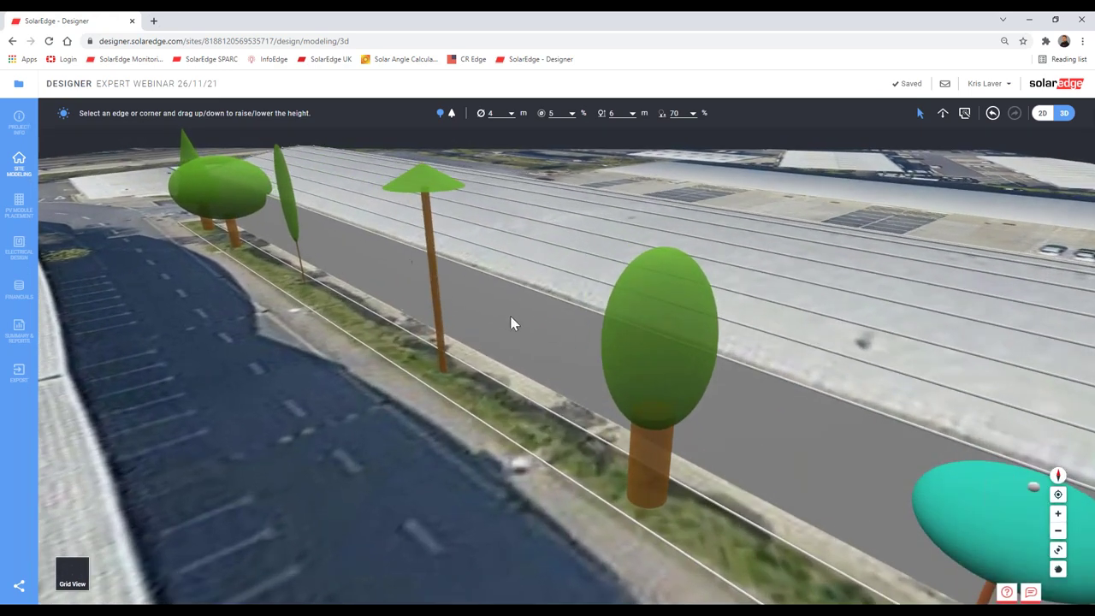
pyautogui.moveTo(510, 323); pyautogui.dragTo(479, 465, button='right')
pyautogui.moveTo(534, 425); pyautogui.dragTo(556, 366, button='right')
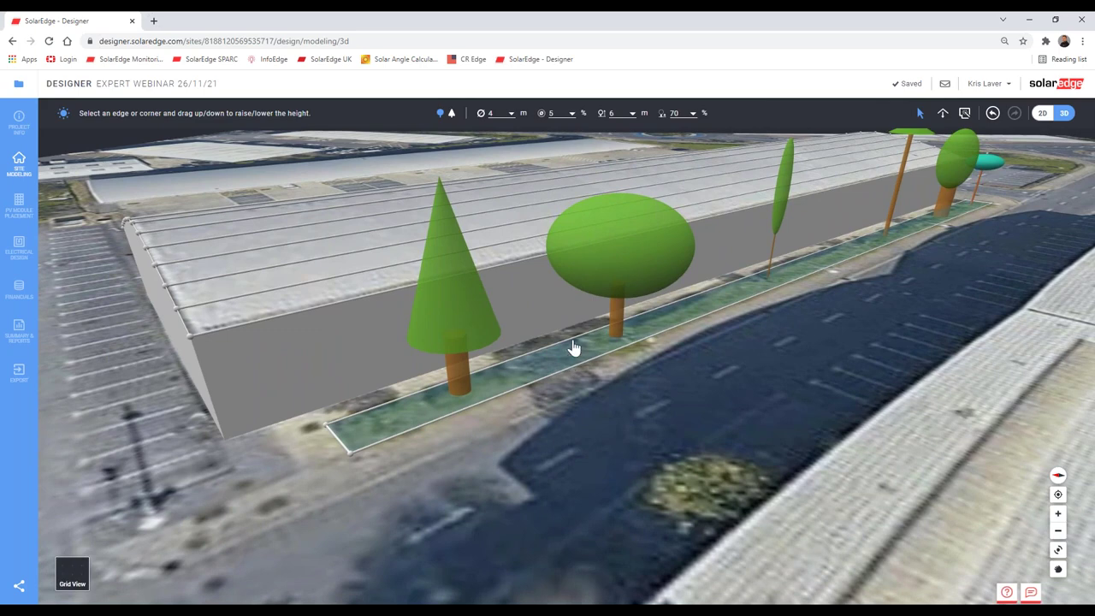
pyautogui.scroll(3, 647, 335)
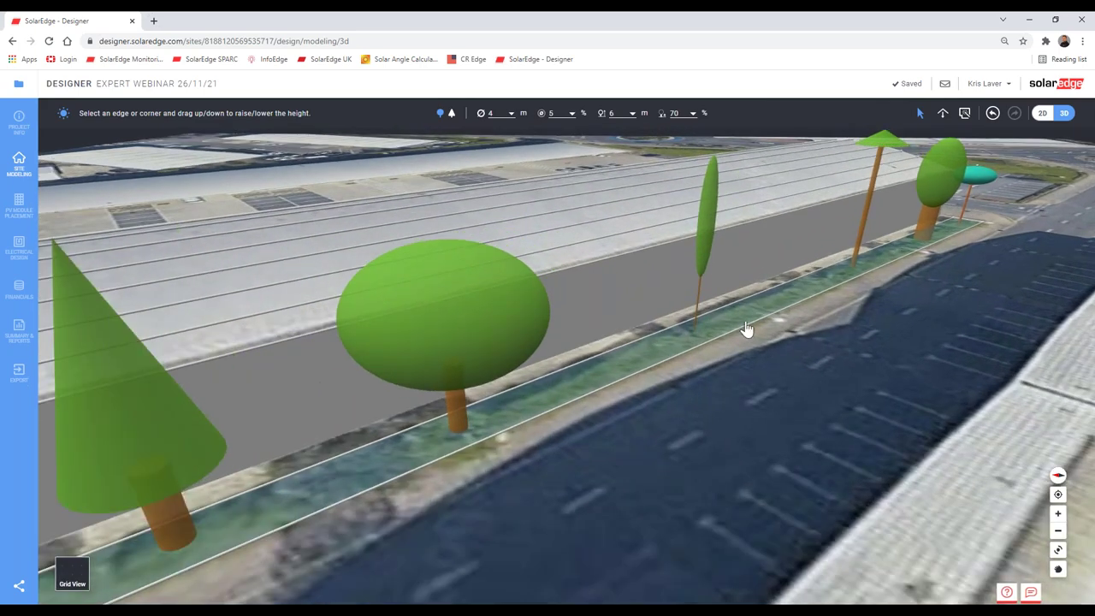
pyautogui.moveTo(738, 334); pyautogui.dragTo(610, 399)
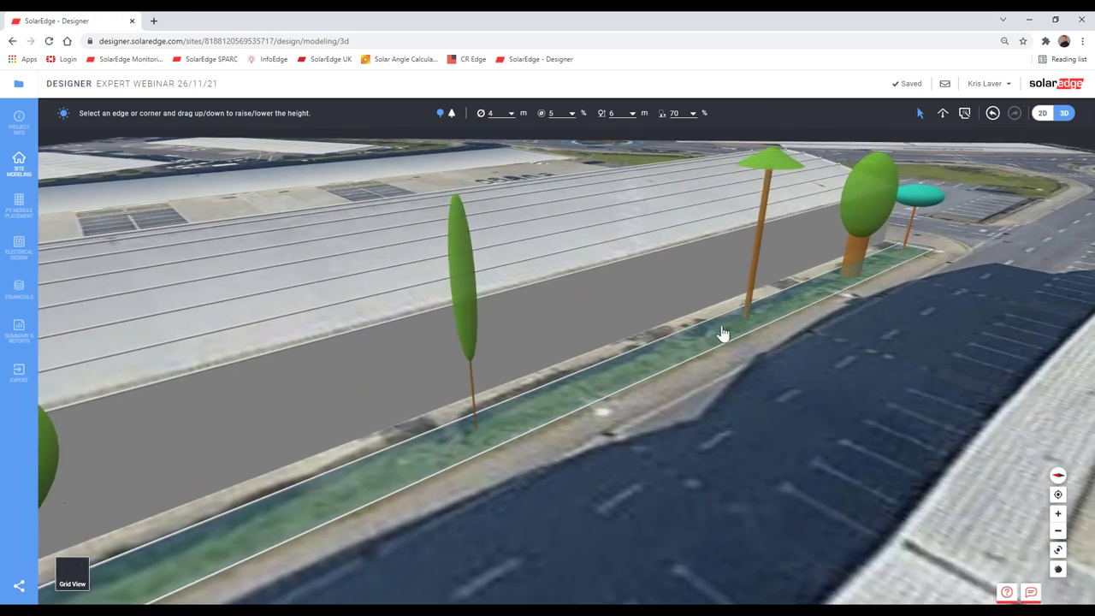
pyautogui.moveTo(721, 333); pyautogui.dragTo(587, 244)
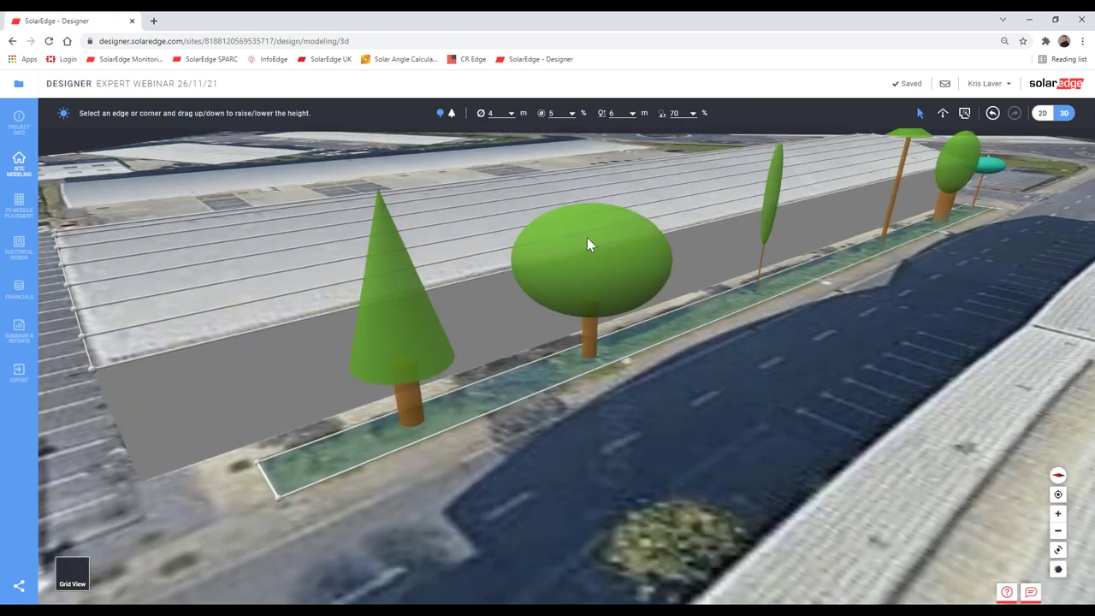
# Step: Generate the roof irradiance map for the entire site and inspect tree shading along the roof edge
pyautogui.click(19, 210)
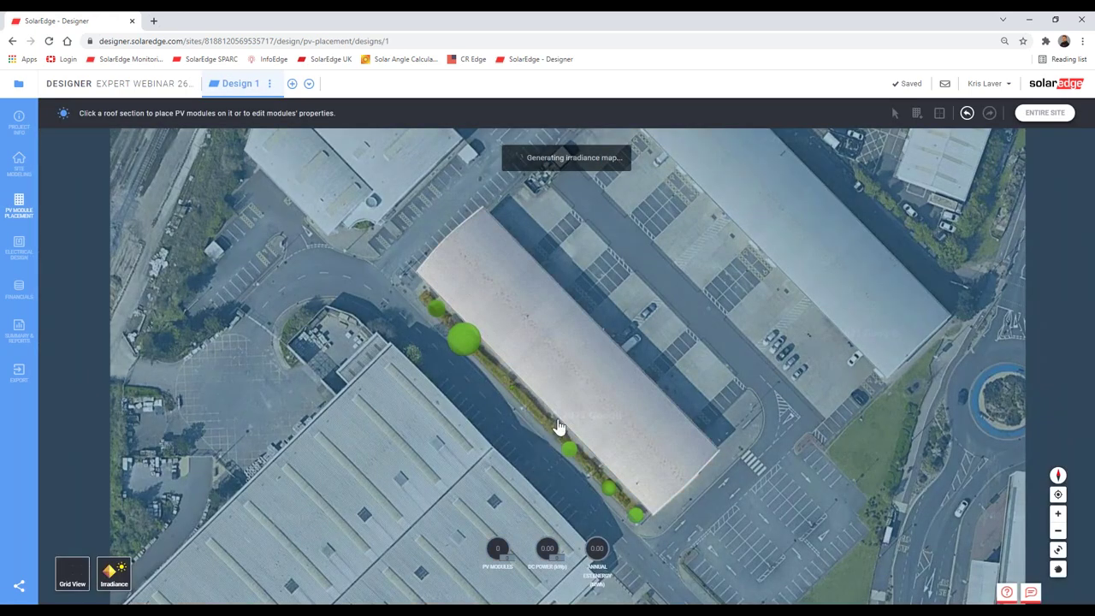
pyautogui.click(557, 426)
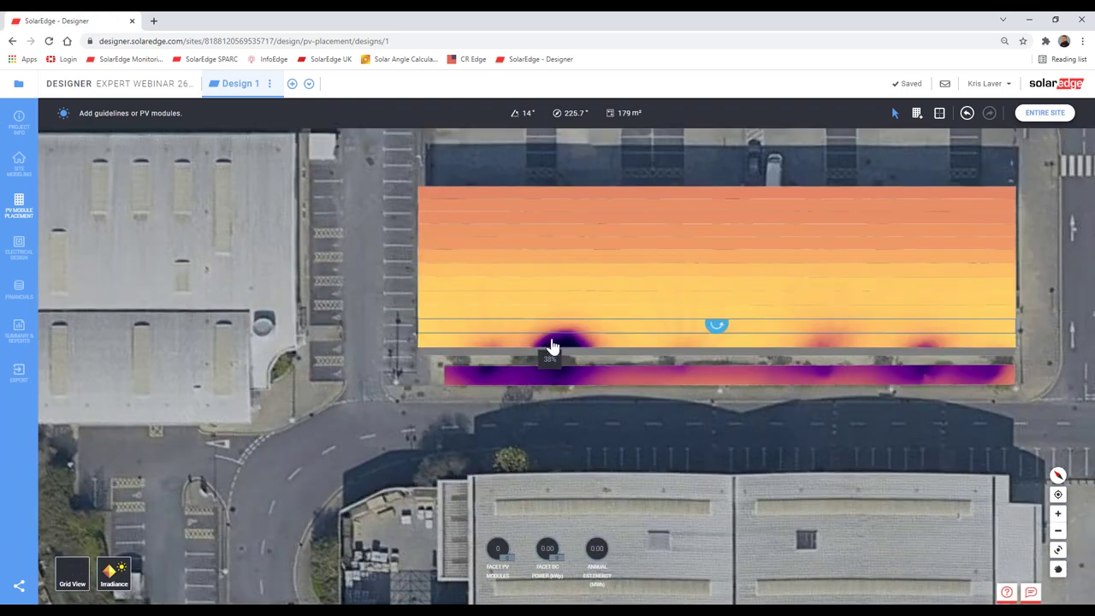
pyautogui.click(1045, 114)
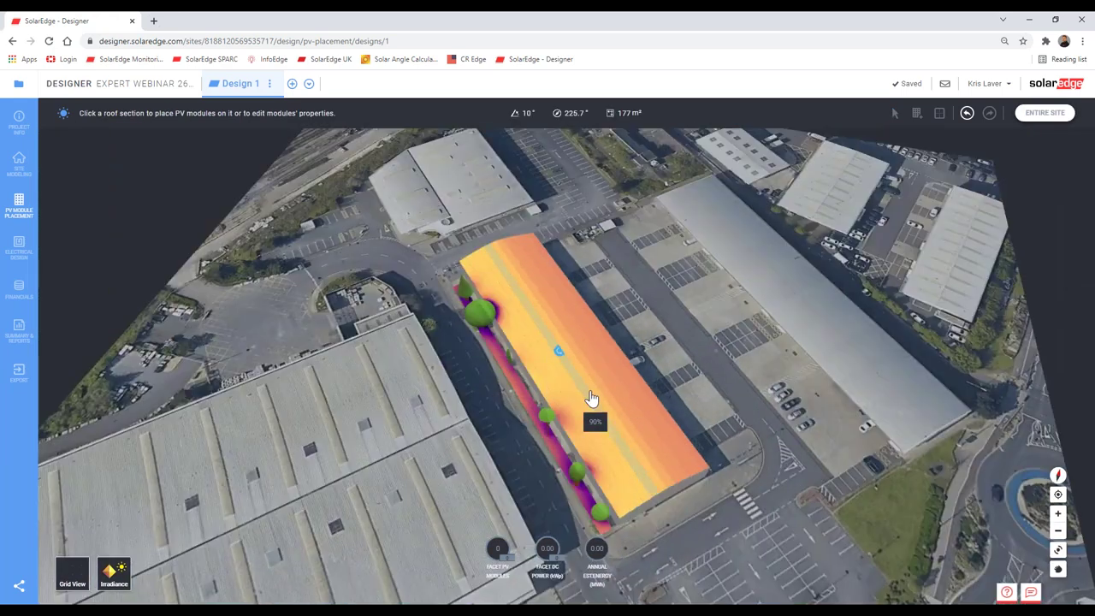
pyautogui.scroll(5, 547, 329)
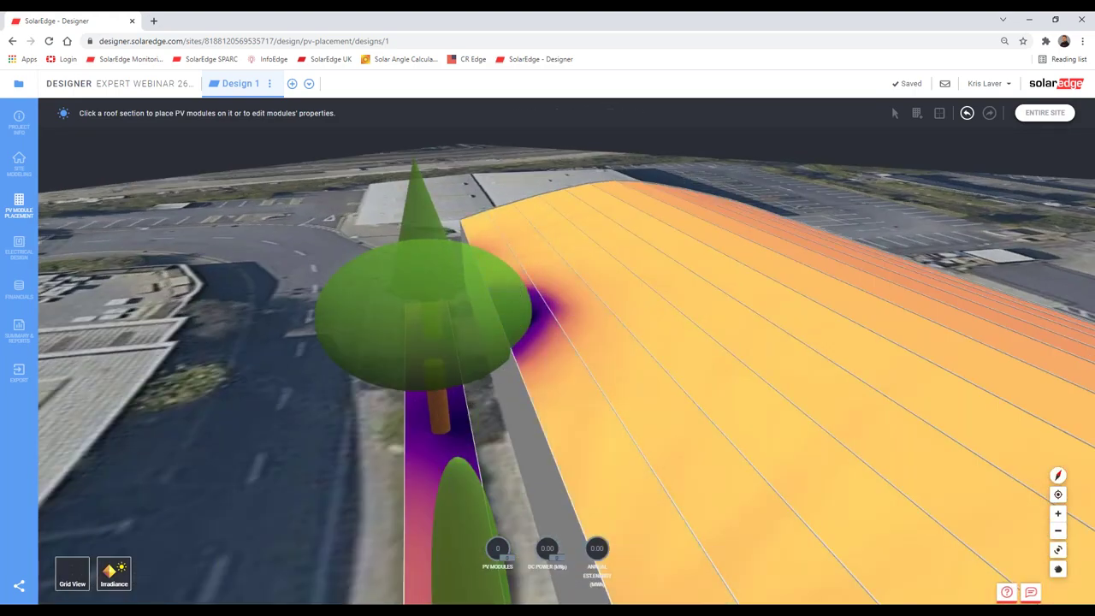
pyautogui.moveTo(494, 395); pyautogui.dragTo(581, 508, button='middle')
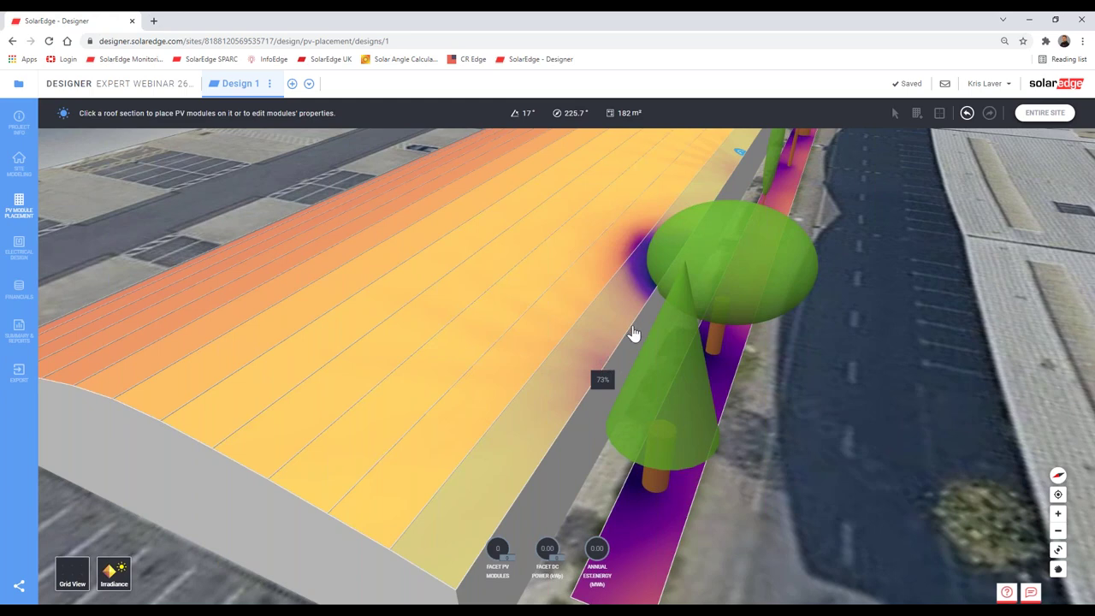
pyautogui.moveTo(633, 334); pyautogui.dragTo(613, 391)
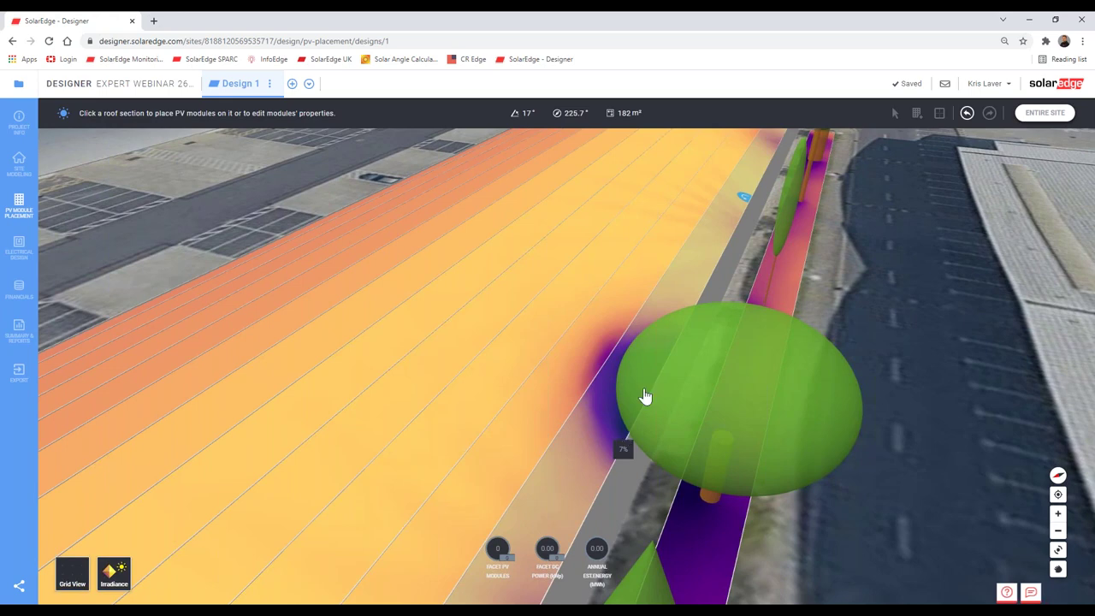
pyautogui.moveTo(645, 396); pyautogui.dragTo(663, 453)
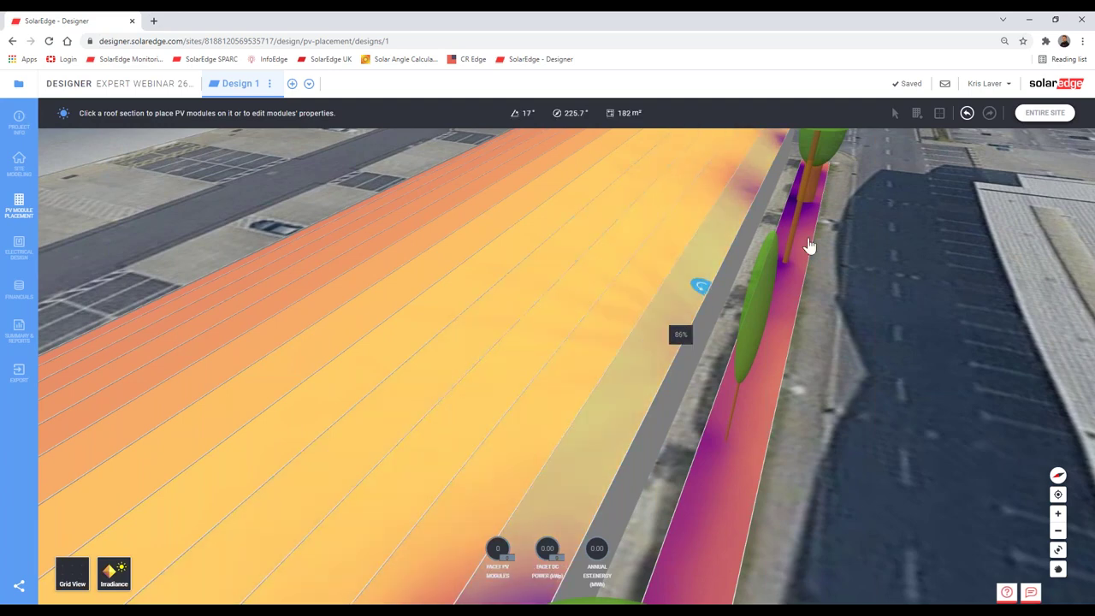
pyautogui.moveTo(809, 245); pyautogui.dragTo(741, 272)
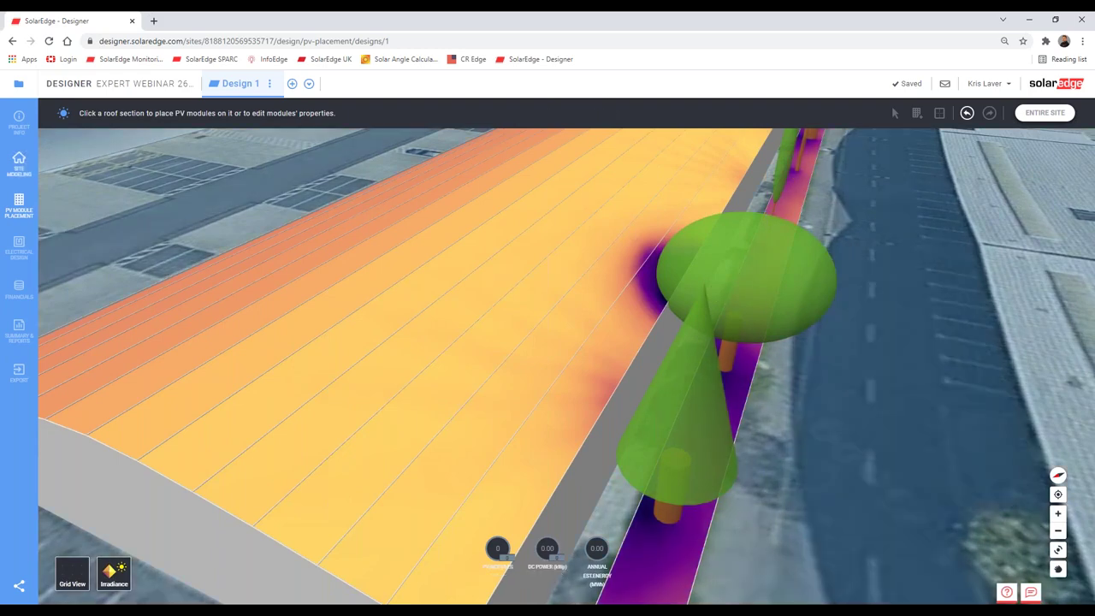
# Step: Narrow the round tree's crown from 8.5 m to 4 m and recheck roof shading in PV module placement
pyautogui.click(18, 166)
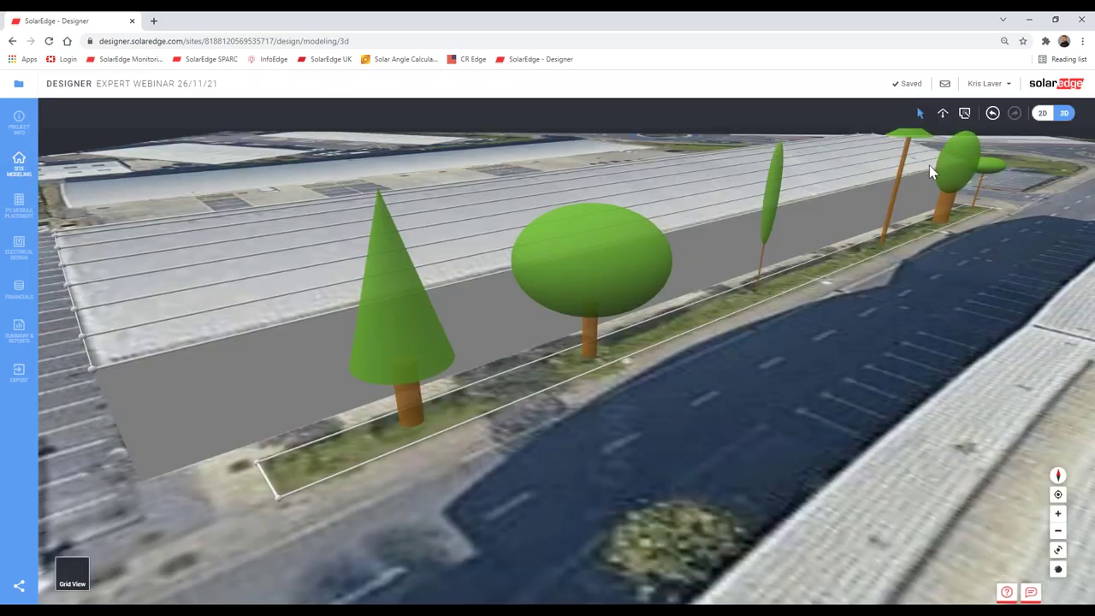
pyautogui.click(589, 272)
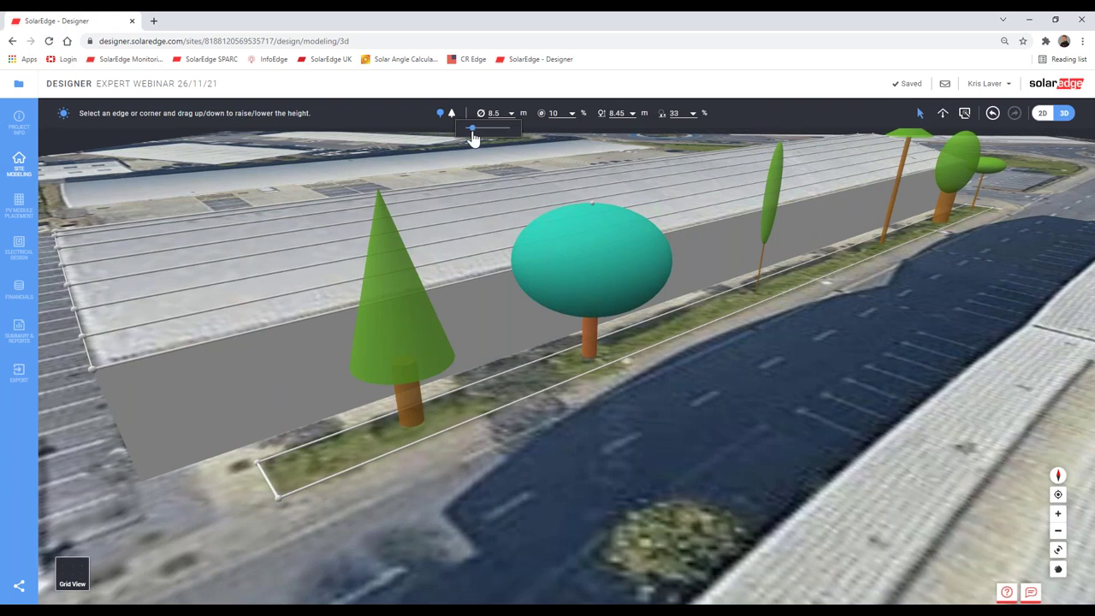
pyautogui.moveTo(473, 138); pyautogui.dragTo(469, 139)
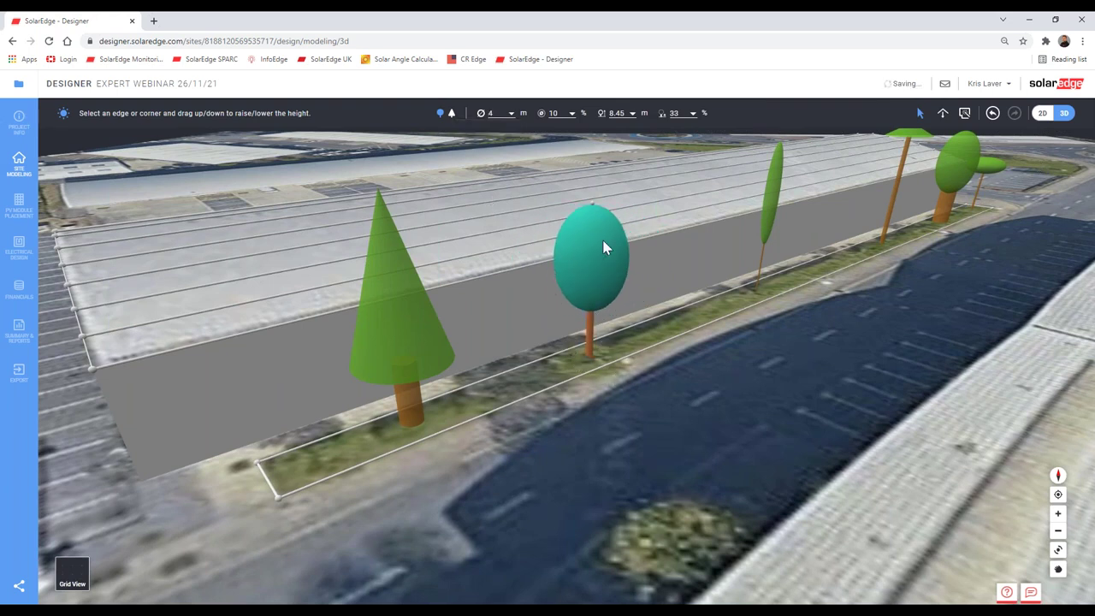
pyautogui.click(869, 300)
pyautogui.moveTo(645, 396); pyautogui.dragTo(660, 399)
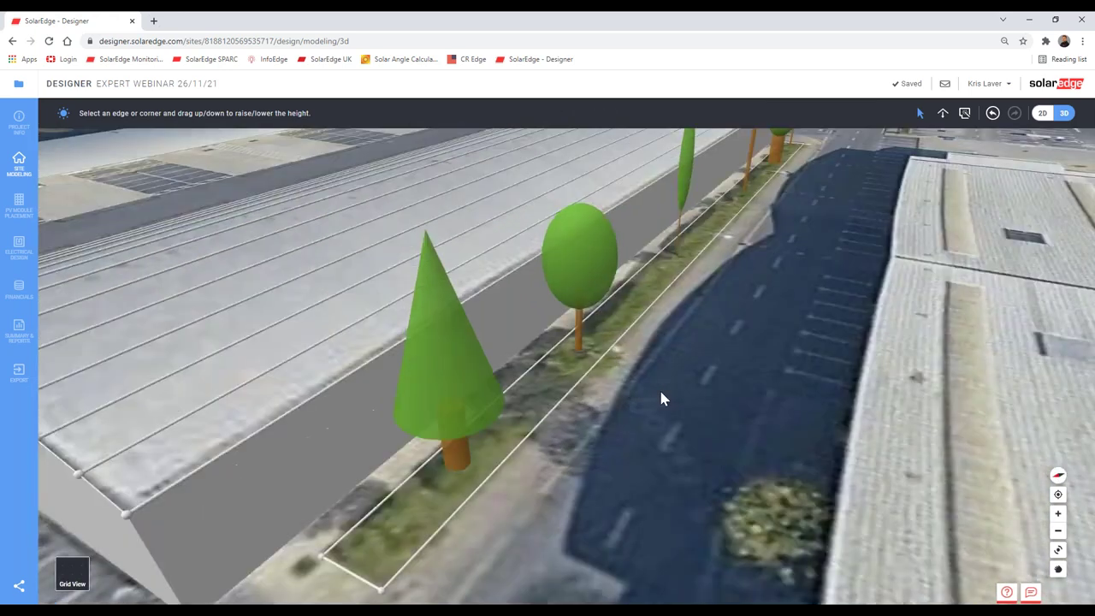
pyautogui.click(106, 418)
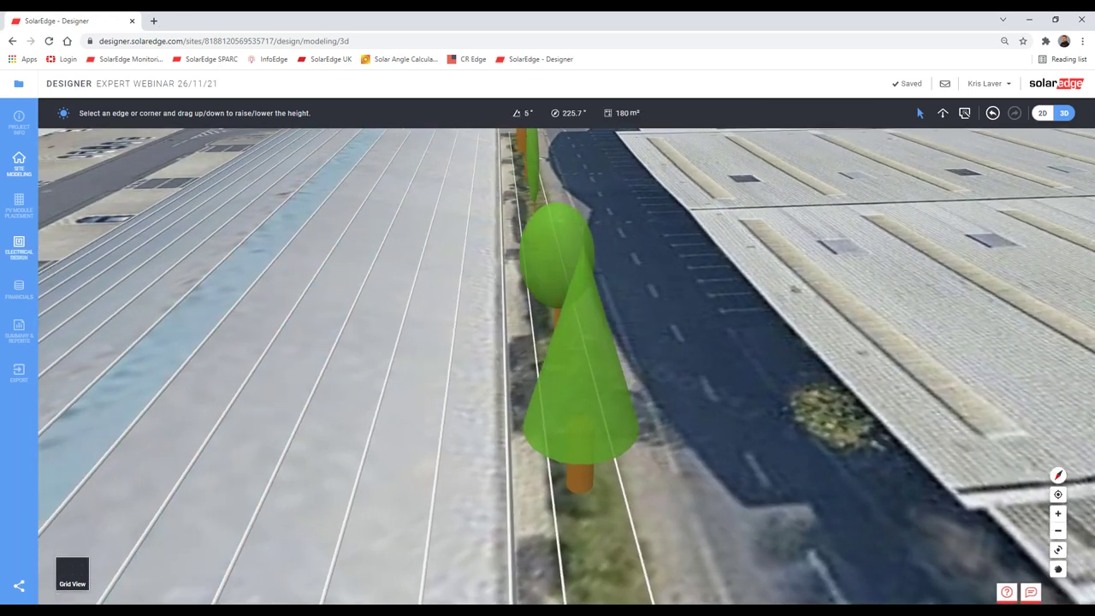
pyautogui.click(27, 213)
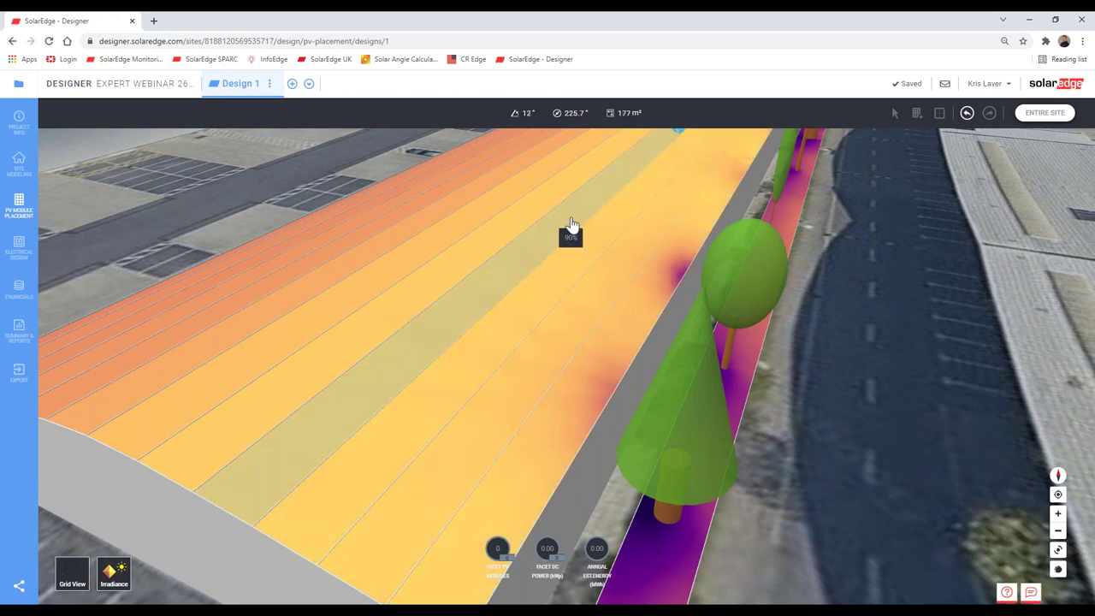
pyautogui.moveTo(691, 268); pyautogui.dragTo(533, 299, button='right')
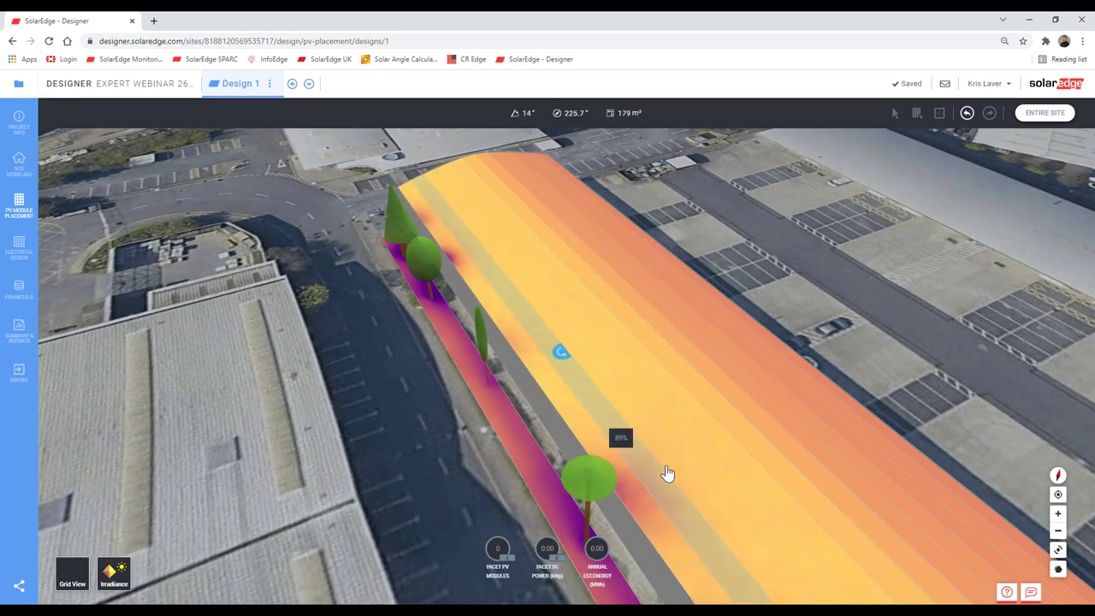
pyautogui.moveTo(650, 364); pyautogui.dragTo(676, 410, button='right')
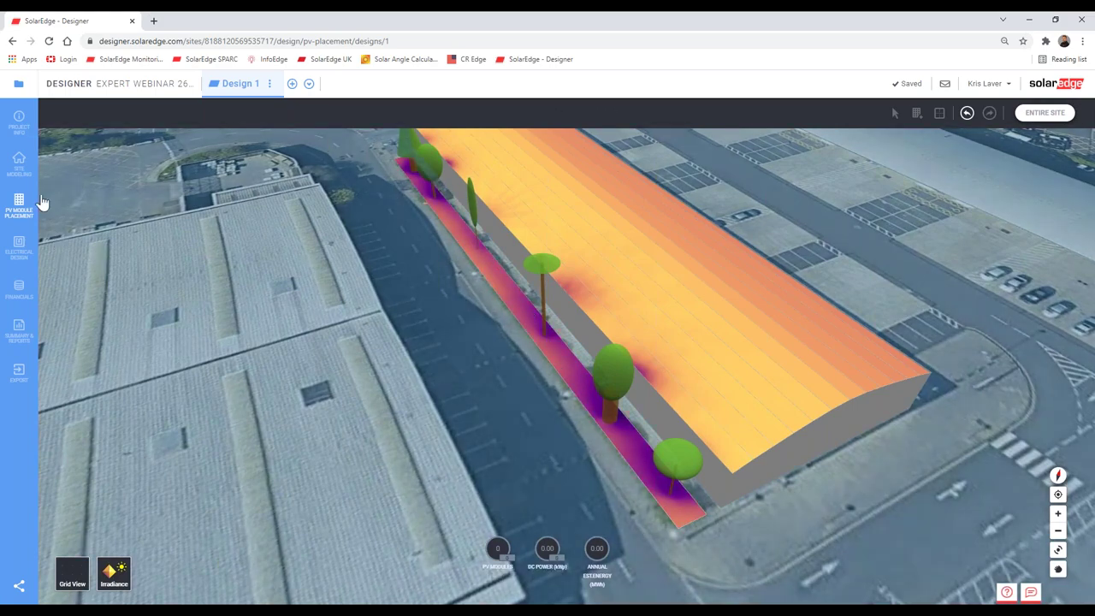
# Step: Raise the tree strip's corner into a 14.66 m block and view the resulting roof shading
pyautogui.click(20, 163)
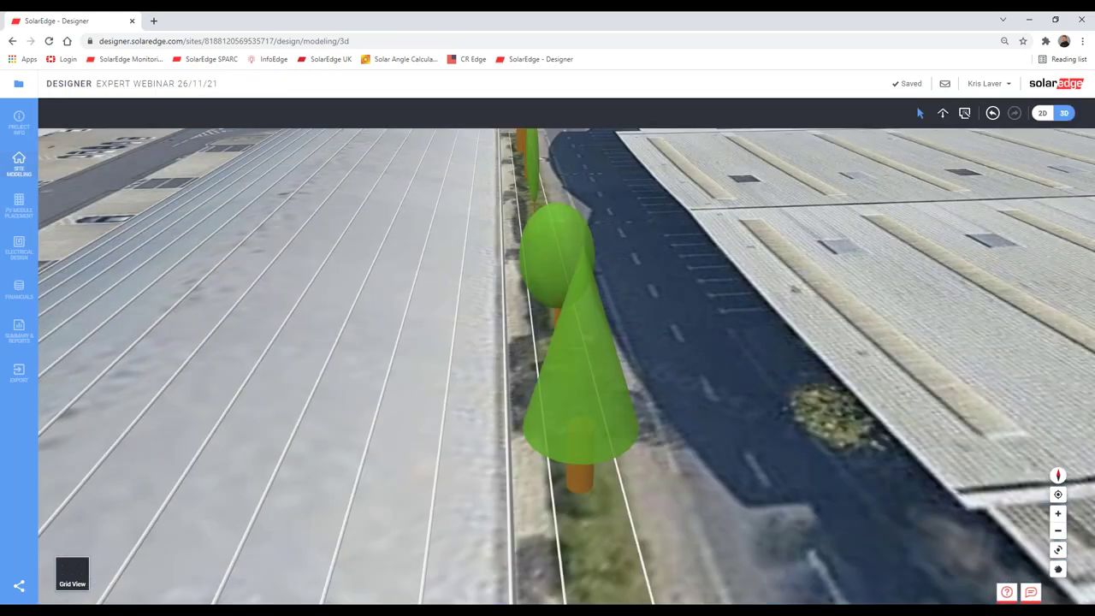
pyautogui.scroll(-5, 535, 472)
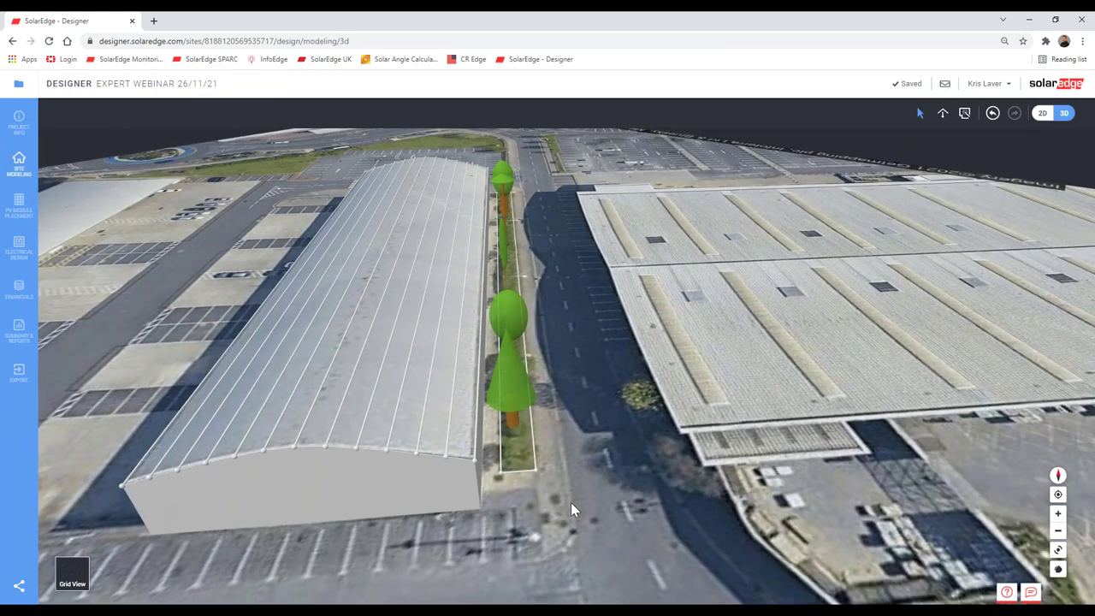
pyautogui.moveTo(534, 475)
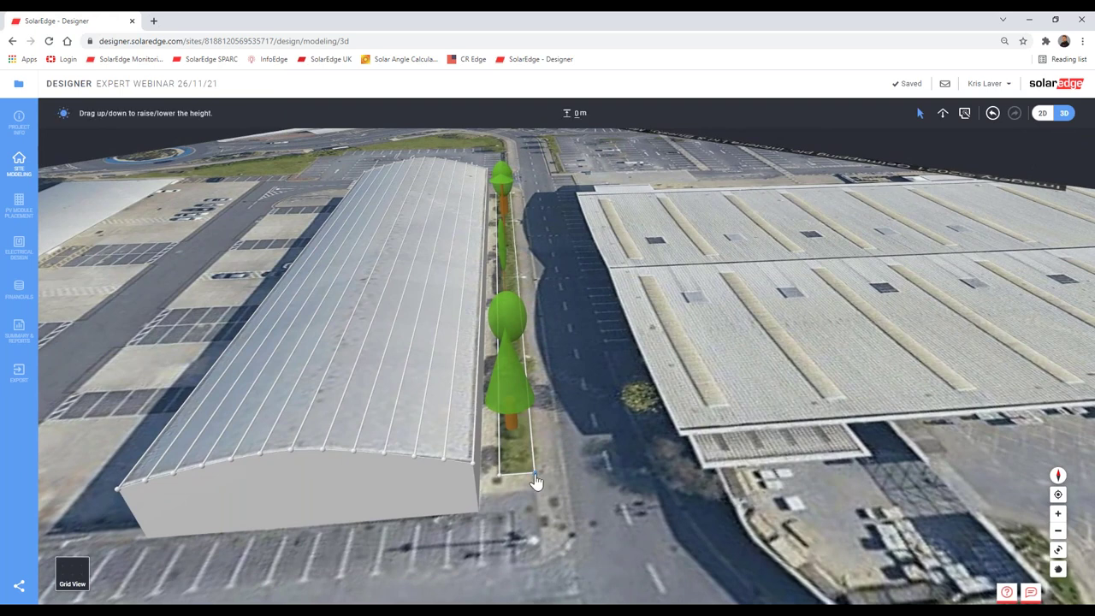
pyautogui.click(534, 477)
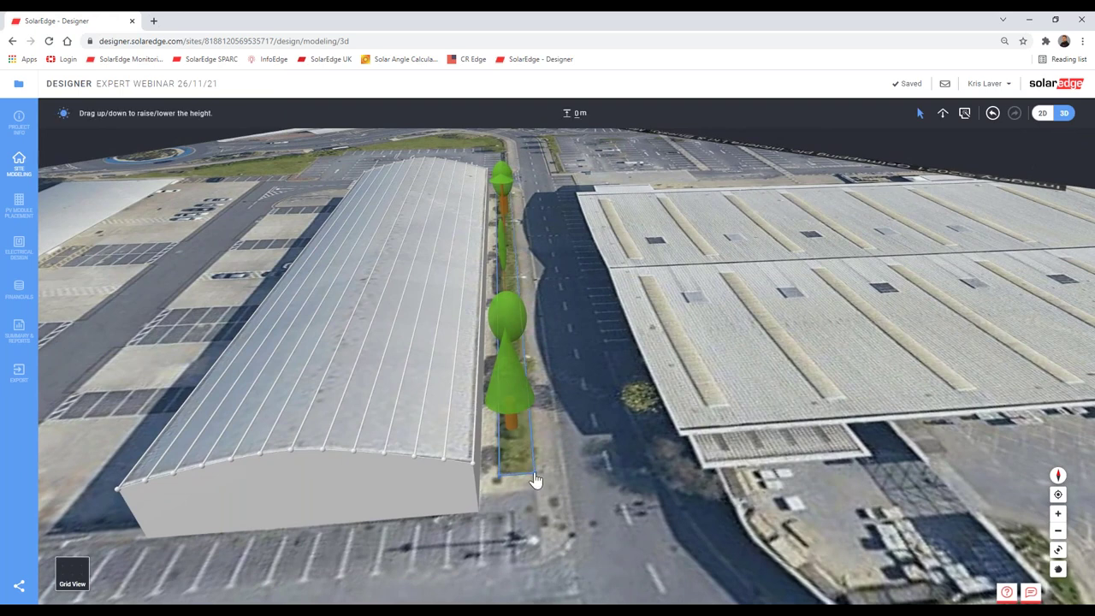
pyautogui.moveTo(534, 478); pyautogui.dragTo(506, 402)
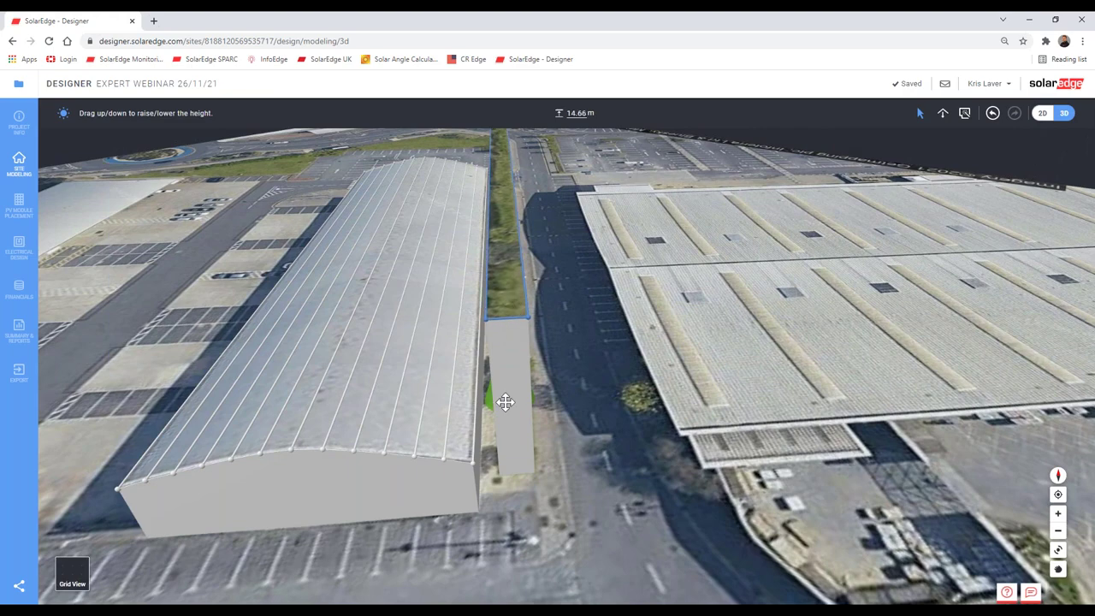
pyautogui.moveTo(520, 432); pyautogui.dragTo(599, 347, button='middle')
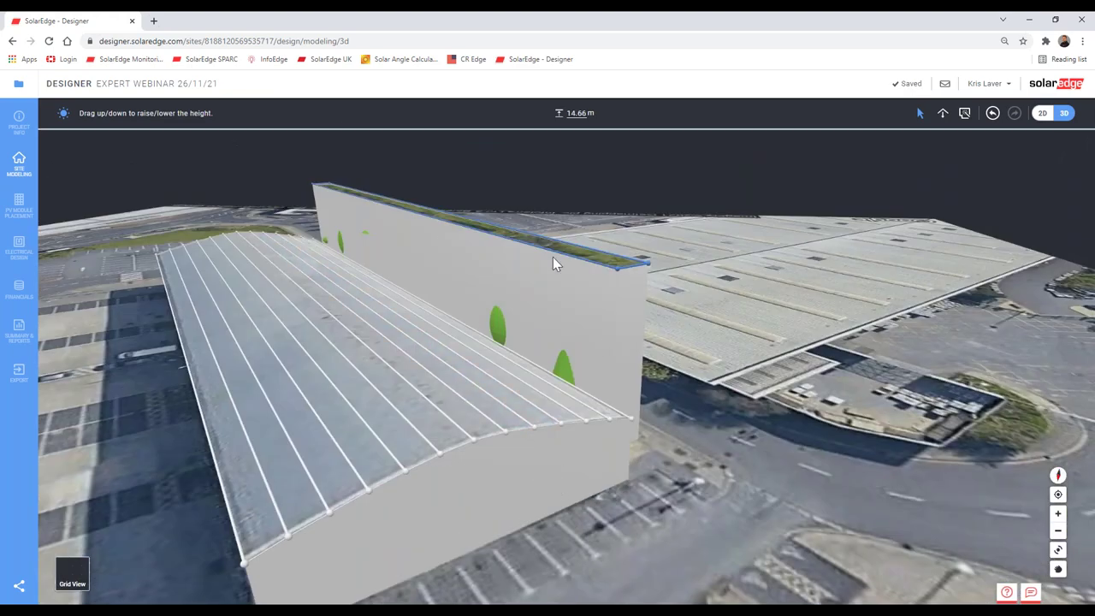
pyautogui.click(19, 205)
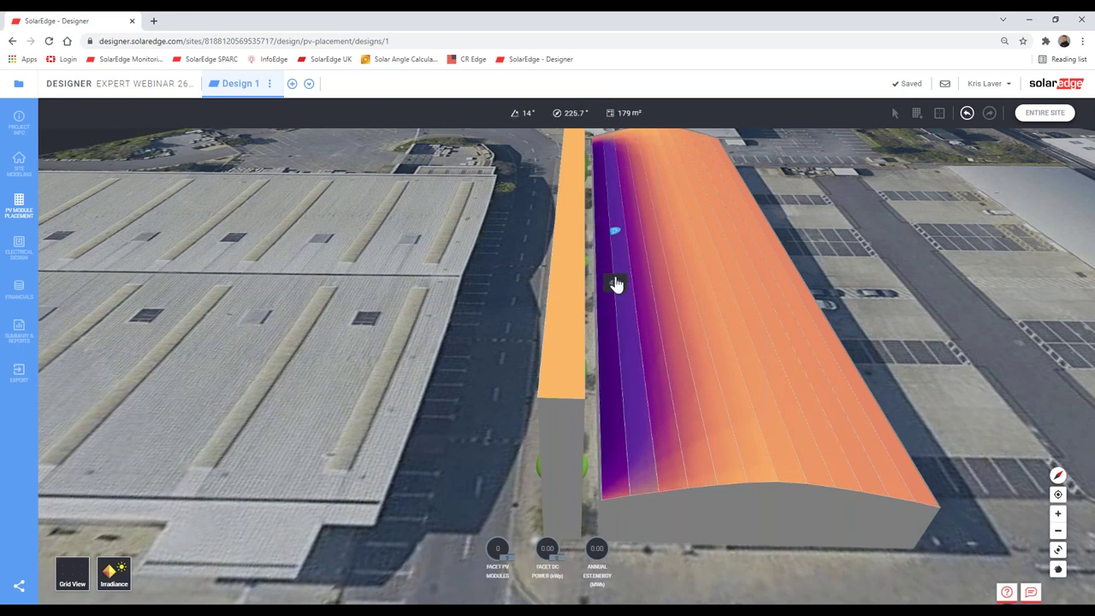
# Step: Zoom around the 3D irradiance view, then go back to site modeling
pyautogui.moveTo(618, 294); pyautogui.dragTo(604, 318)
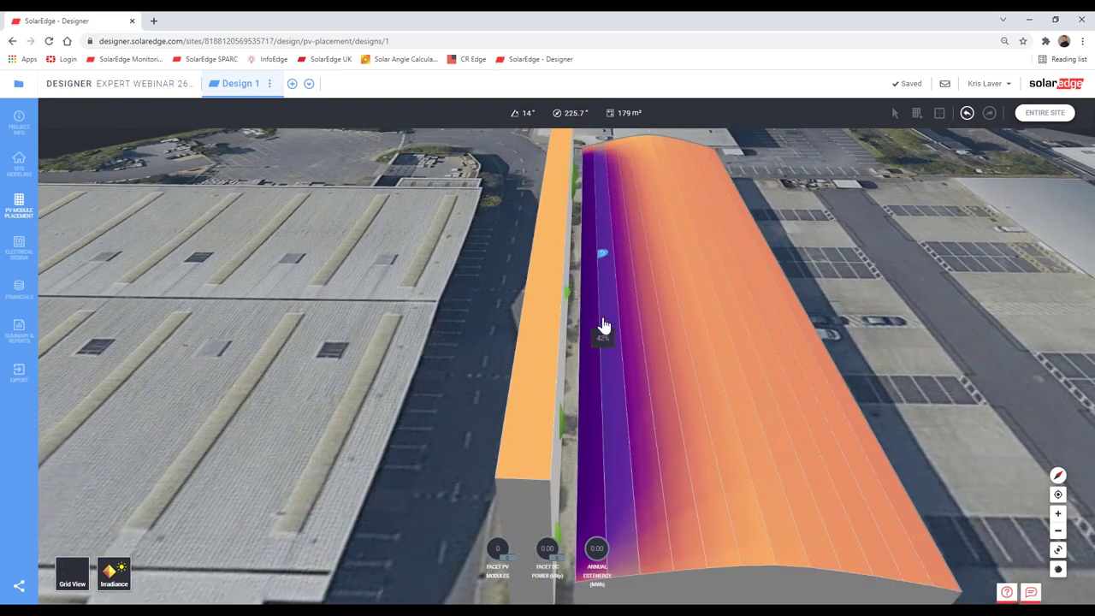
pyautogui.scroll(-2, 605, 332)
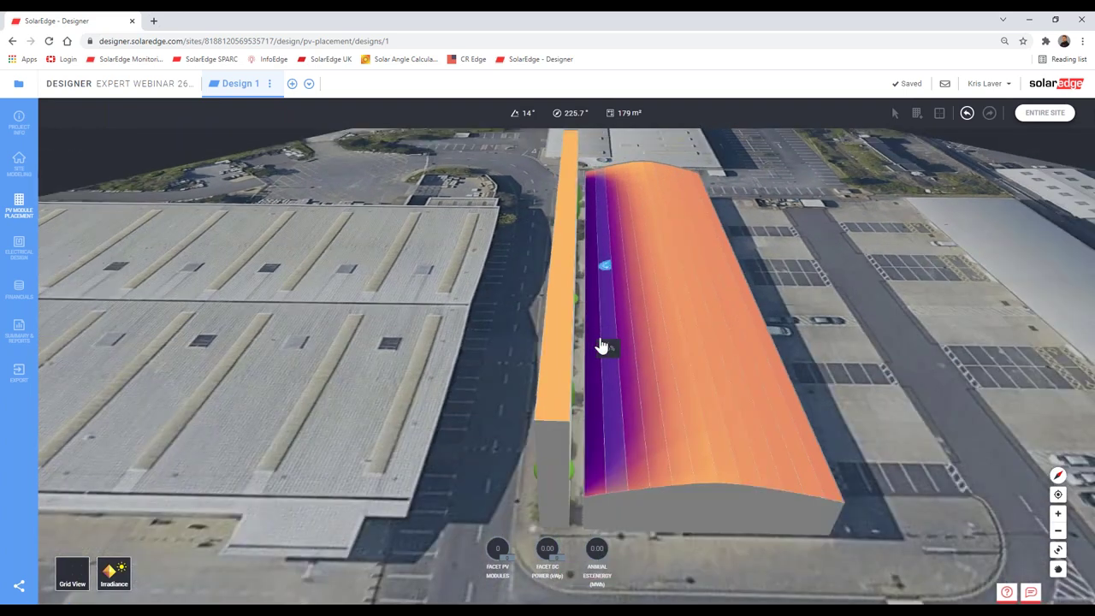
pyautogui.scroll(3, 601, 346)
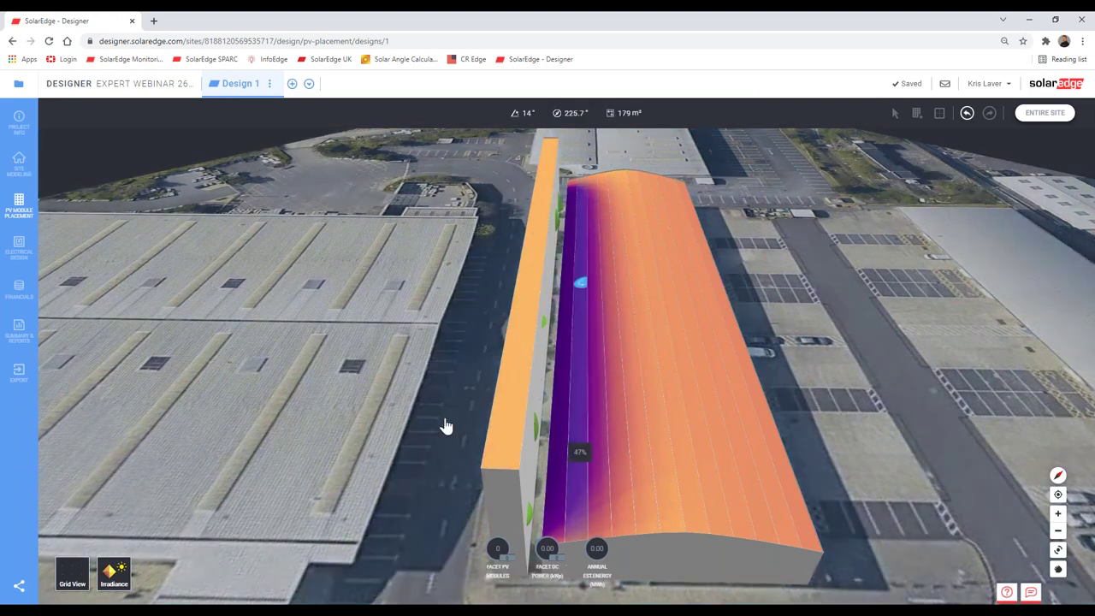
pyautogui.click(18, 162)
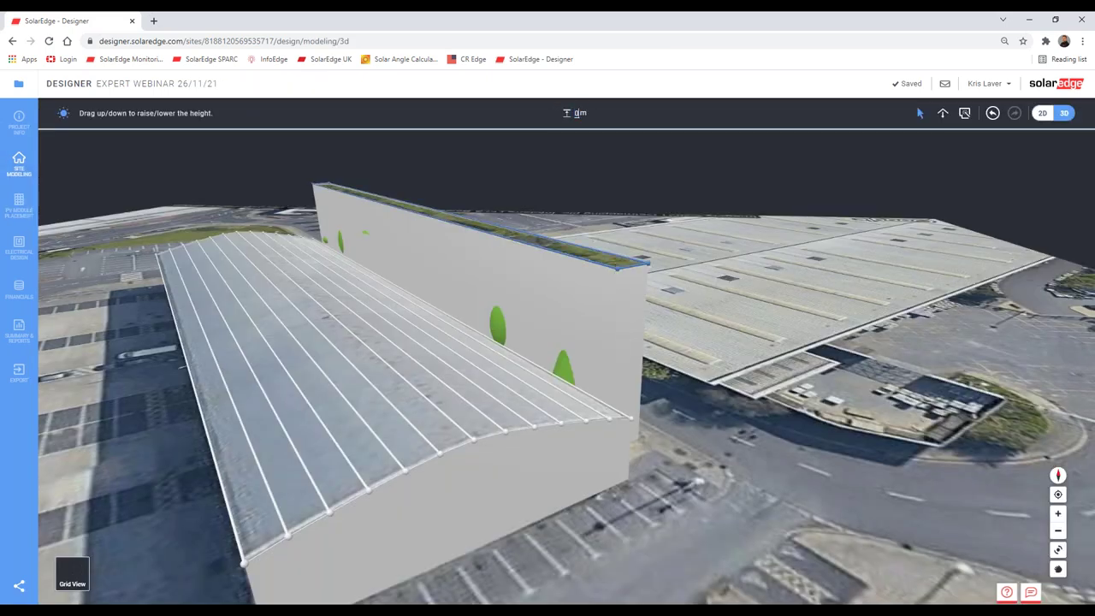
# Step: Delete the tall wall, then select and zoom into the 17° roof facet for module placement
pyautogui.click(538, 336)
pyautogui.click(14, 206)
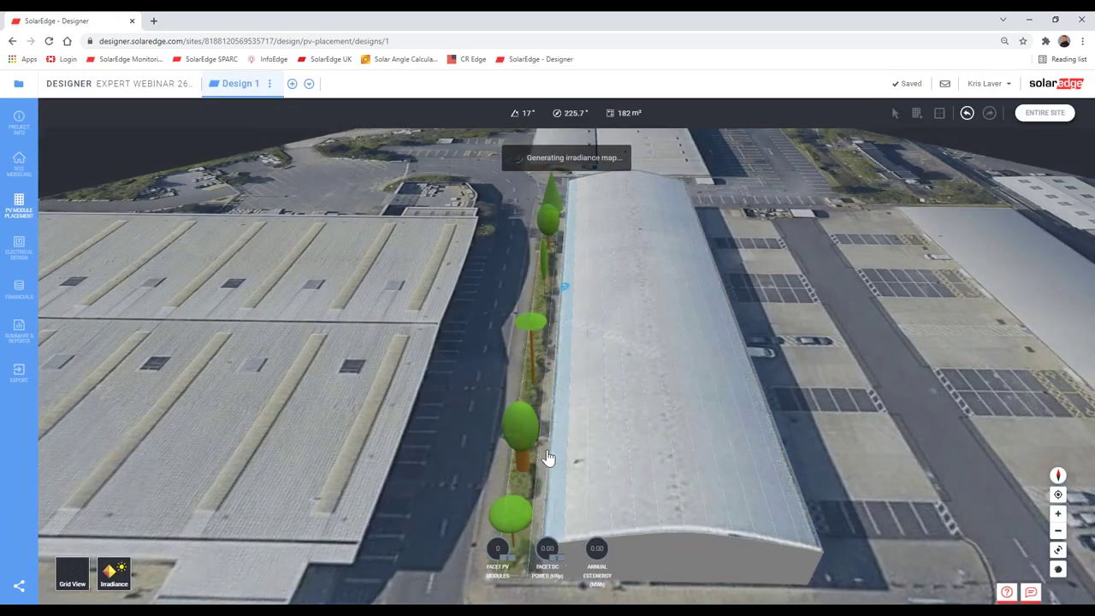
pyautogui.click(572, 481)
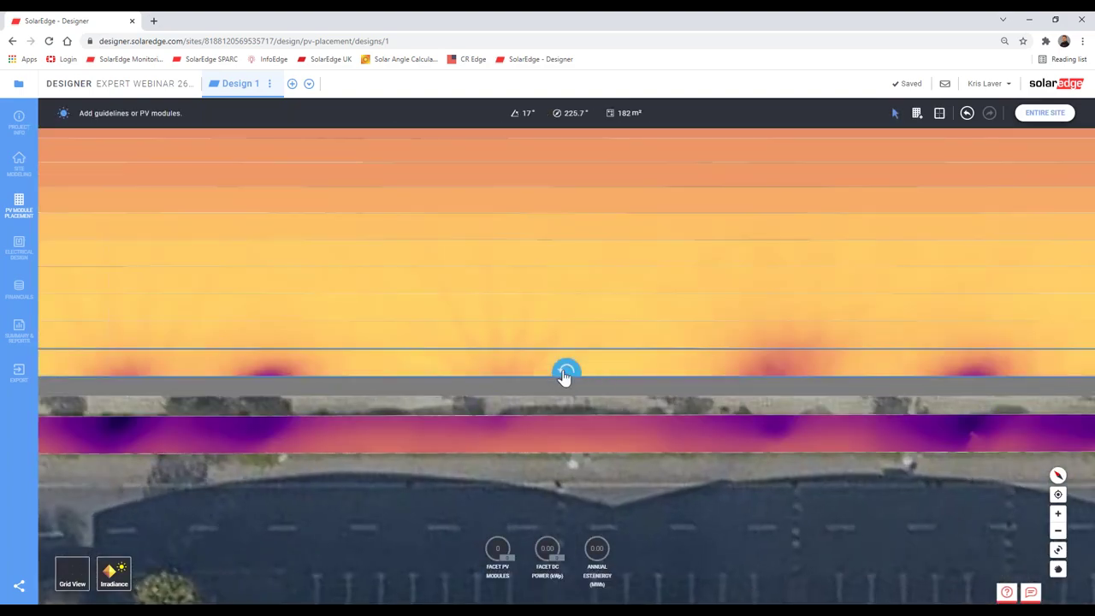
pyautogui.scroll(-5, 565, 376)
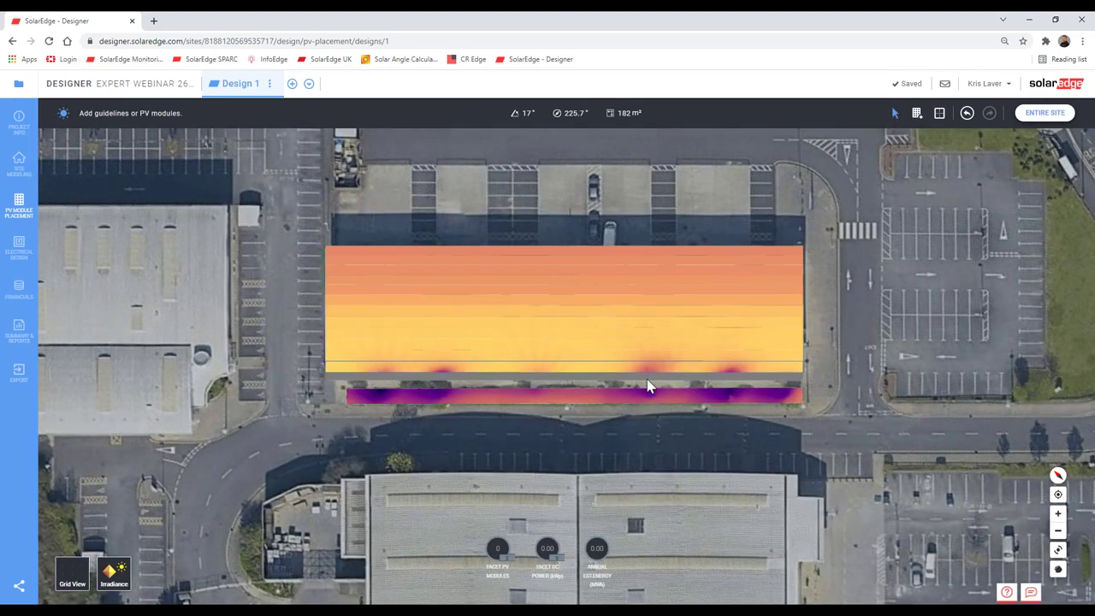
pyautogui.scroll(5, 577, 379)
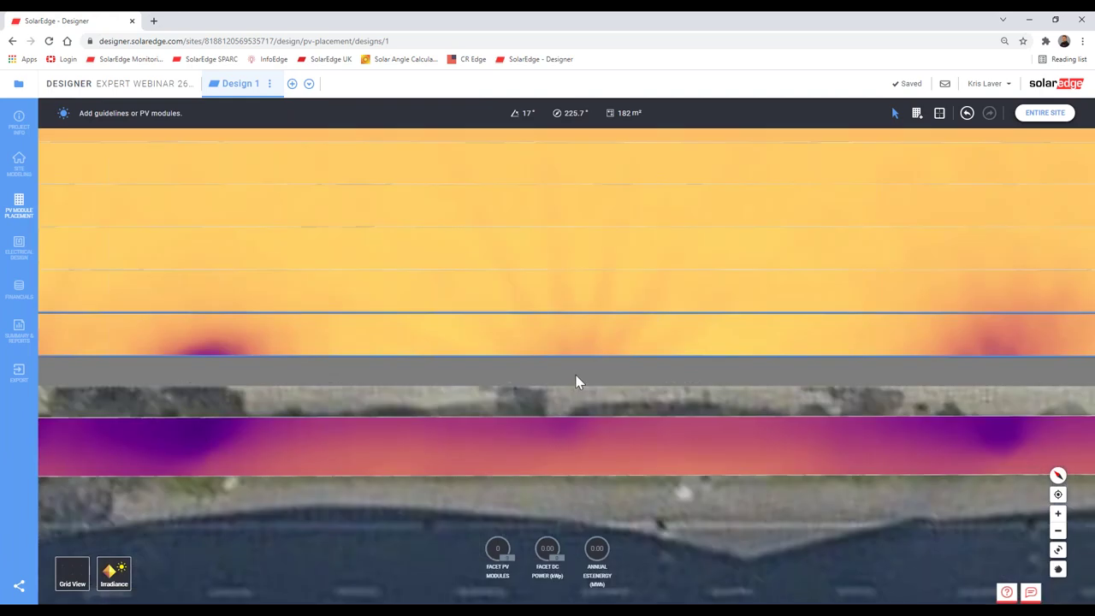
# Step: Start adding portrait JA Solar JAM60S10-340/PR modules with 2 cm column and row spacing
pyautogui.click(916, 112)
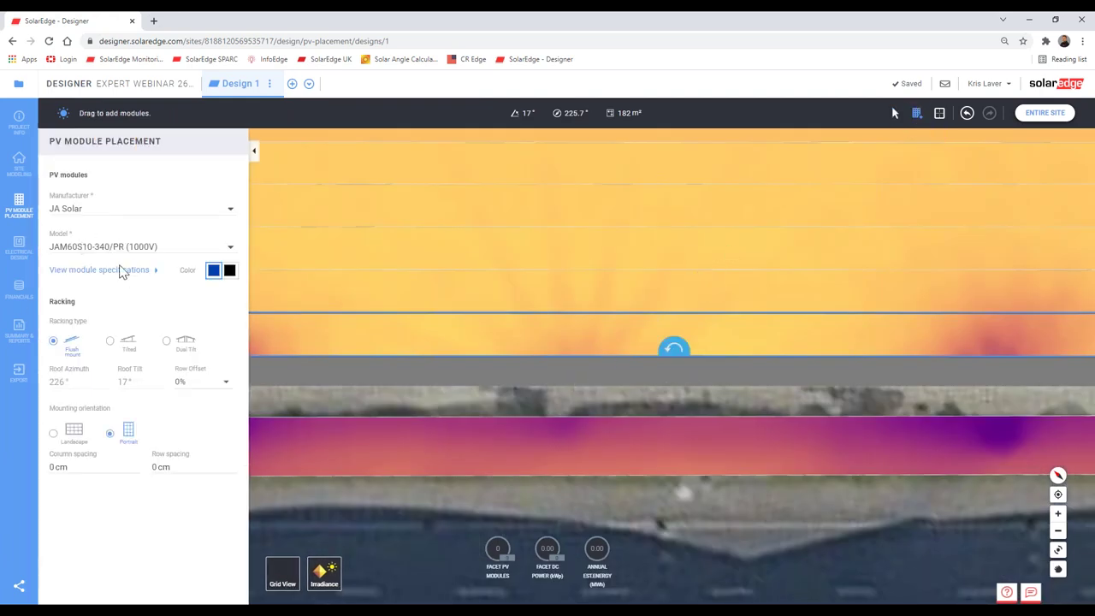
pyautogui.click(123, 270)
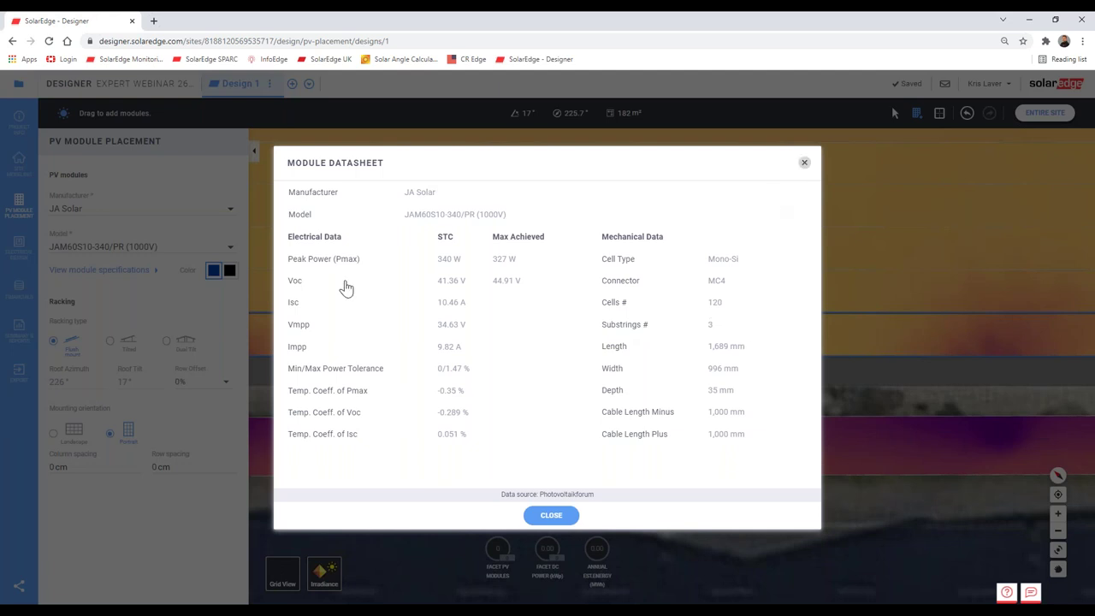
pyautogui.click(126, 368)
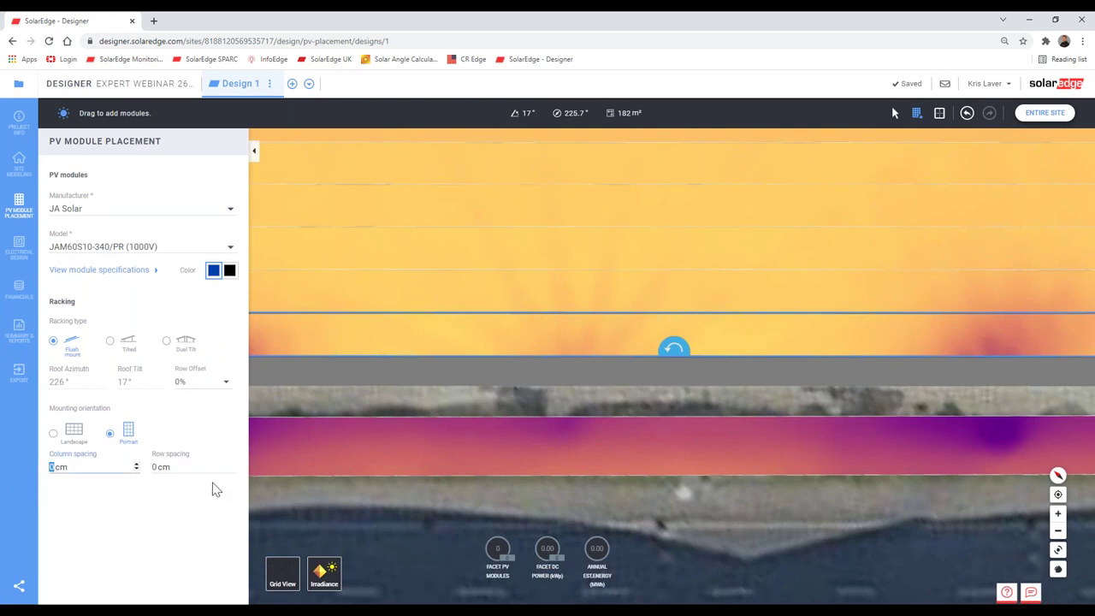
pyautogui.click(254, 154)
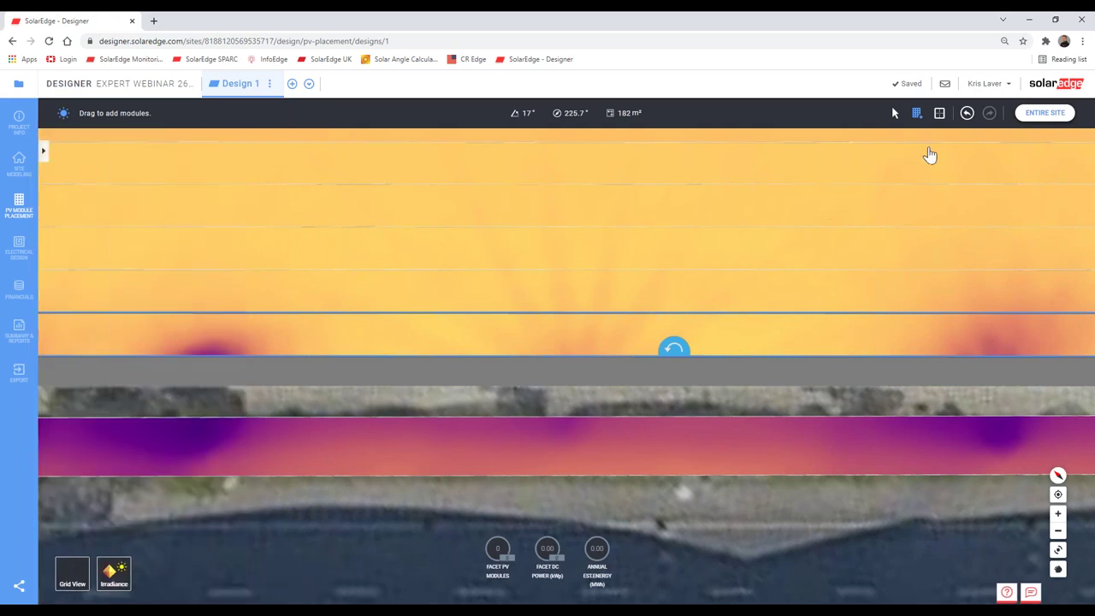
pyautogui.scroll(-3, 411, 335)
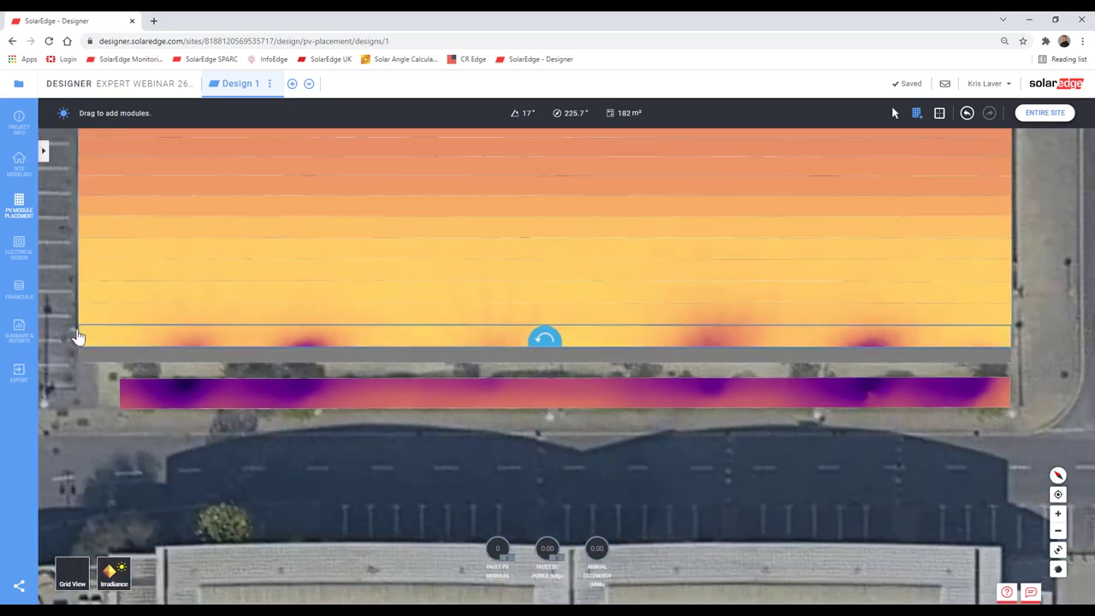
# Step: Lay a row of modules along the 17° facet's lower edge and delete its first module
pyautogui.scroll(3, 85, 339)
pyautogui.moveTo(214, 380); pyautogui.dragTo(755, 407)
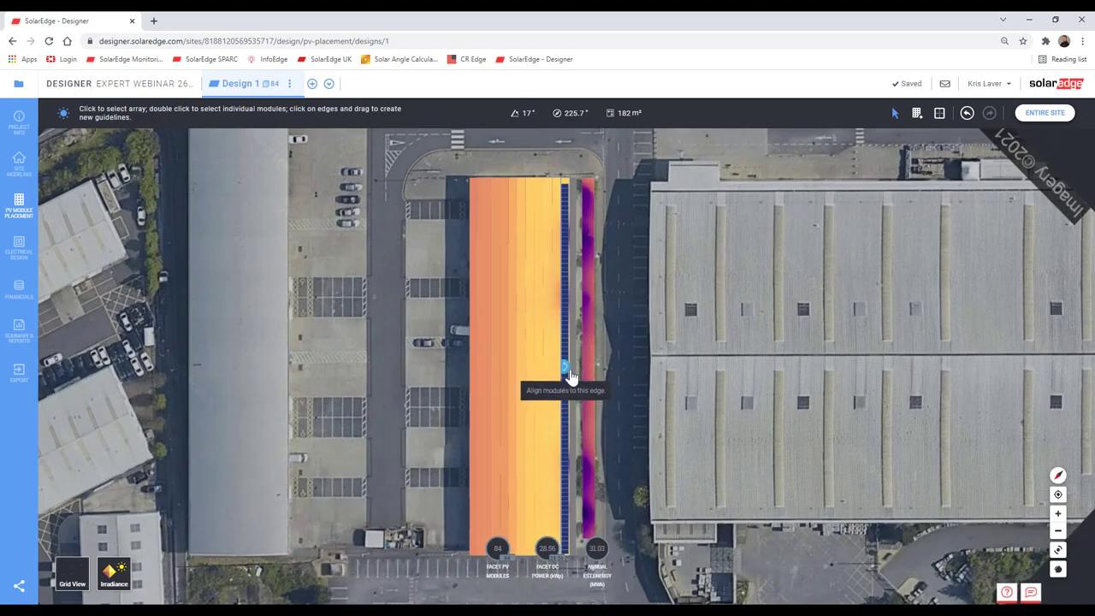
pyautogui.scroll(5, 571, 370)
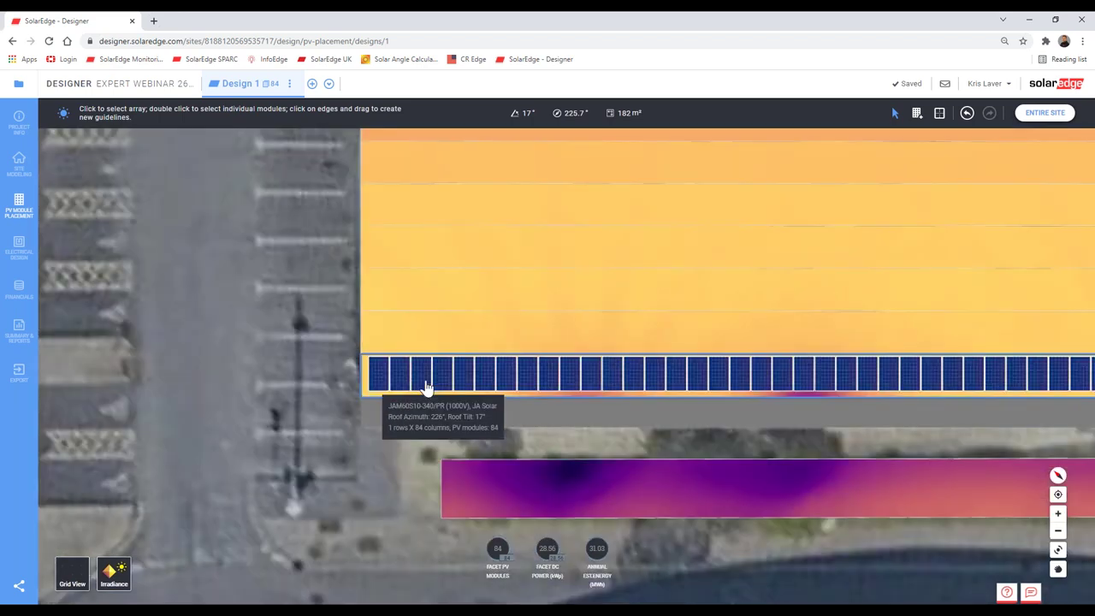
pyautogui.scroll(3, 419, 383)
pyautogui.click(316, 377)
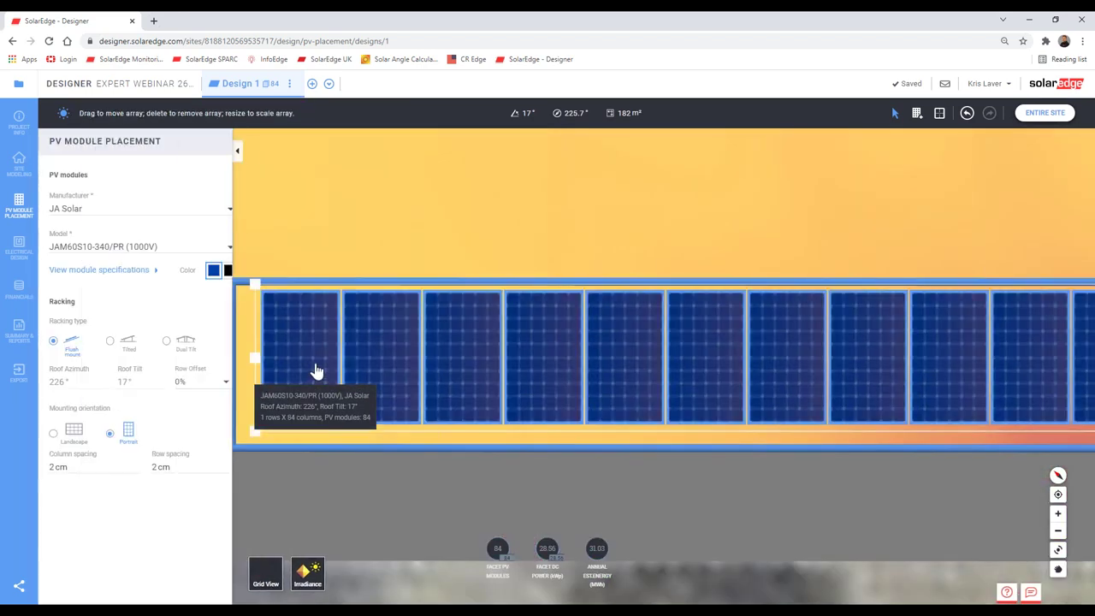
pyautogui.press('Delete')
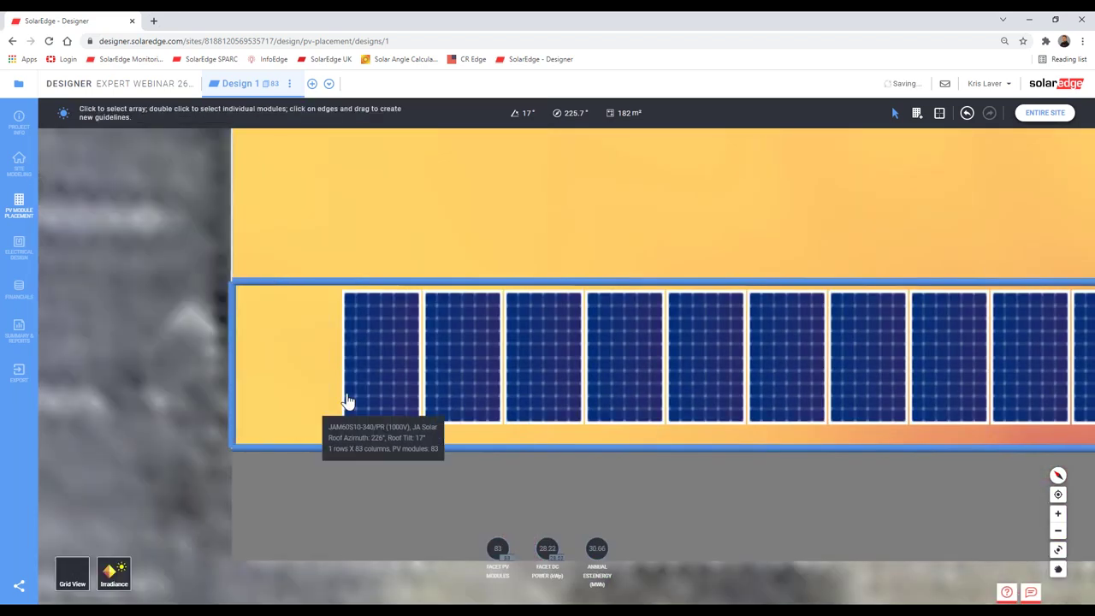
pyautogui.scroll(-3, 350, 402)
pyautogui.scroll(-3, 682, 443)
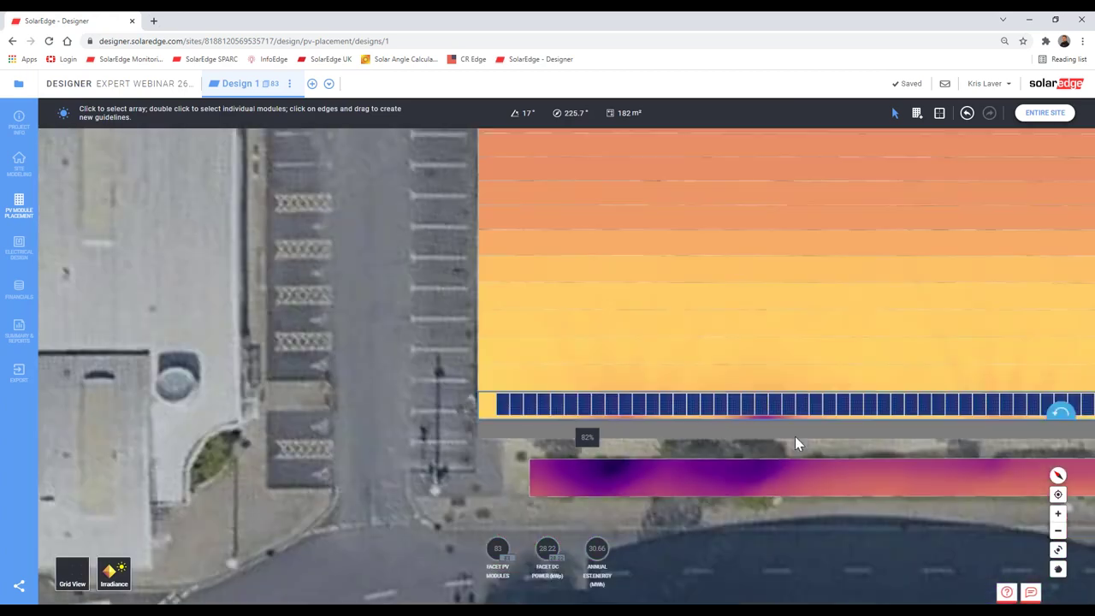
# Step: Select the full 83-module row and copy it
pyautogui.moveTo(794, 436); pyautogui.dragTo(307, 426)
pyautogui.scroll(5, 308, 426)
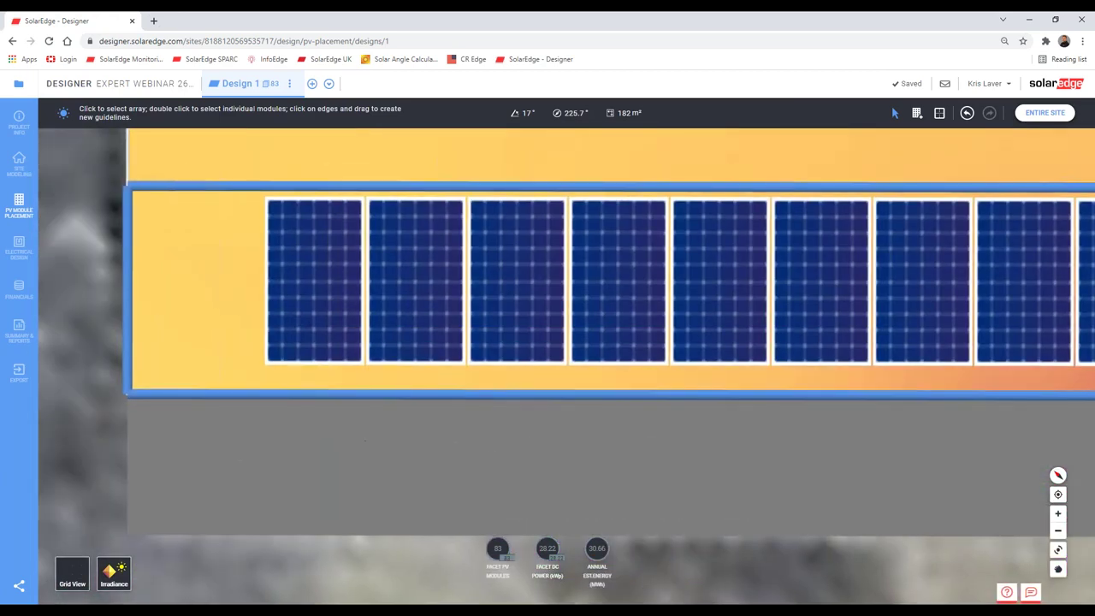
pyautogui.click(332, 376)
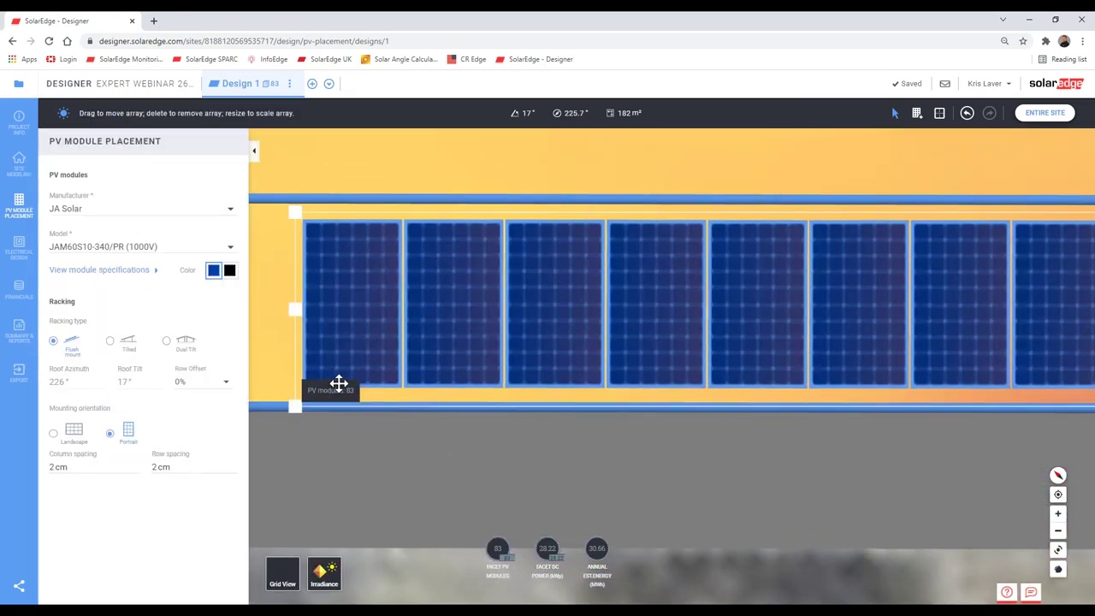
pyautogui.scroll(-5, 559, 474)
pyautogui.scroll(-3, 607, 490)
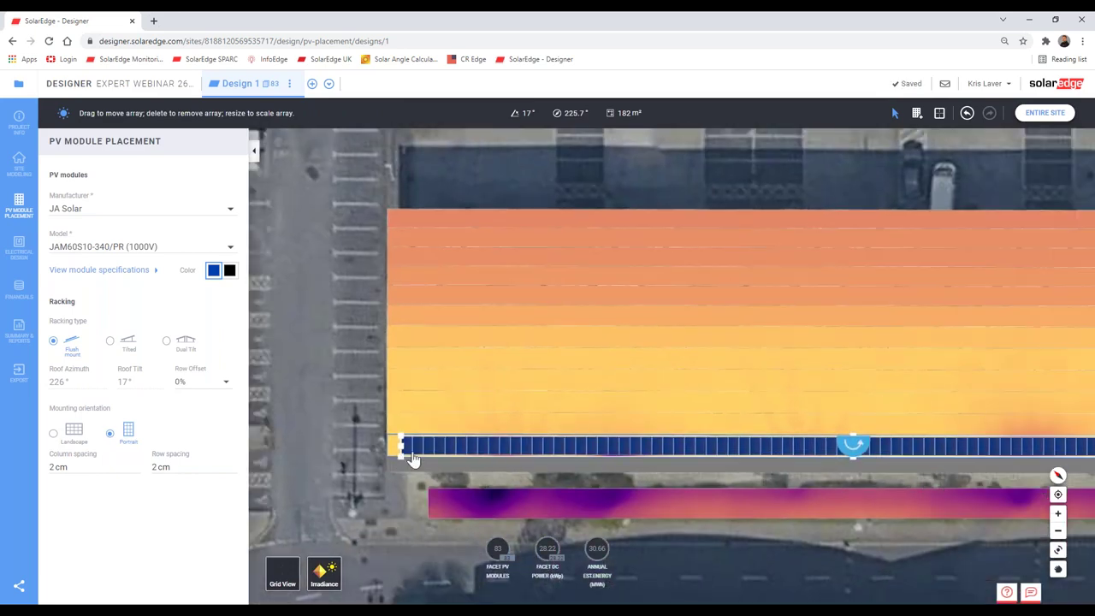
pyautogui.moveTo(971, 503); pyautogui.dragTo(689, 464)
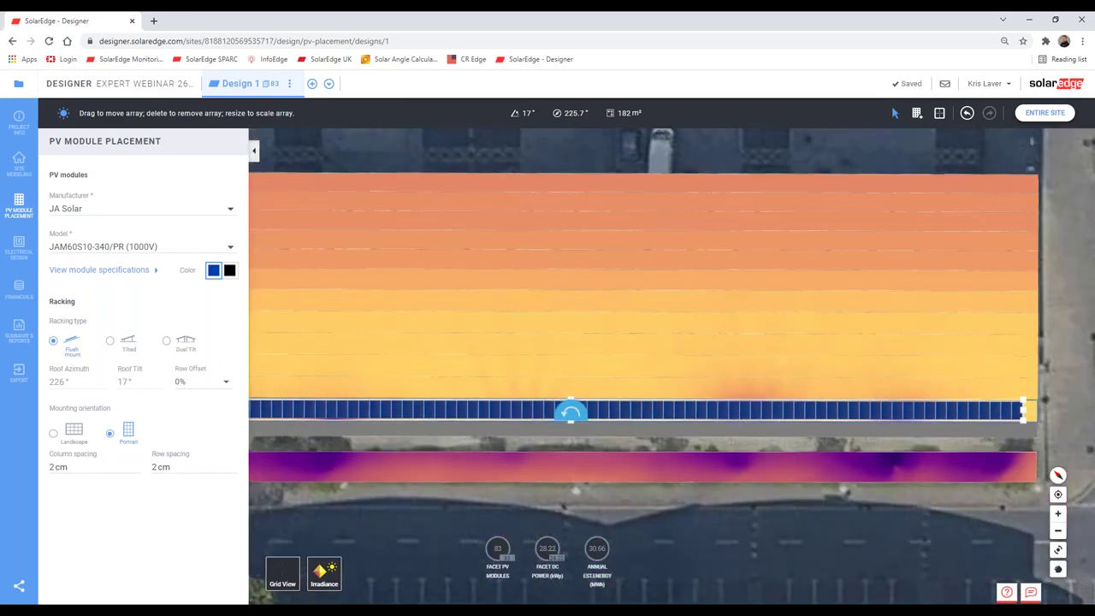
pyautogui.click(747, 453)
pyautogui.click(572, 417)
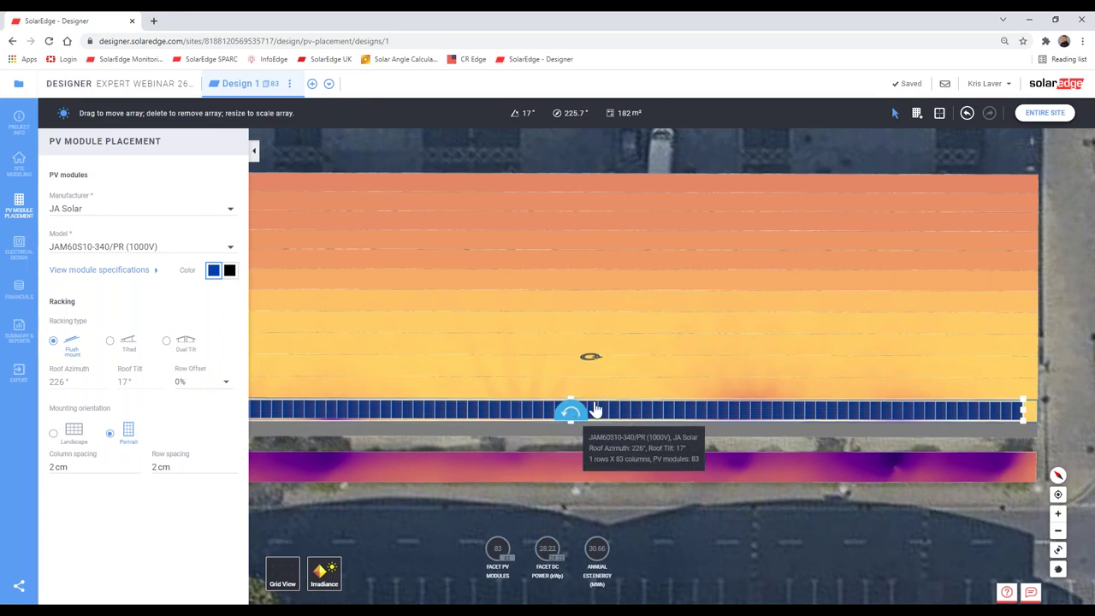
pyautogui.press('Delete')
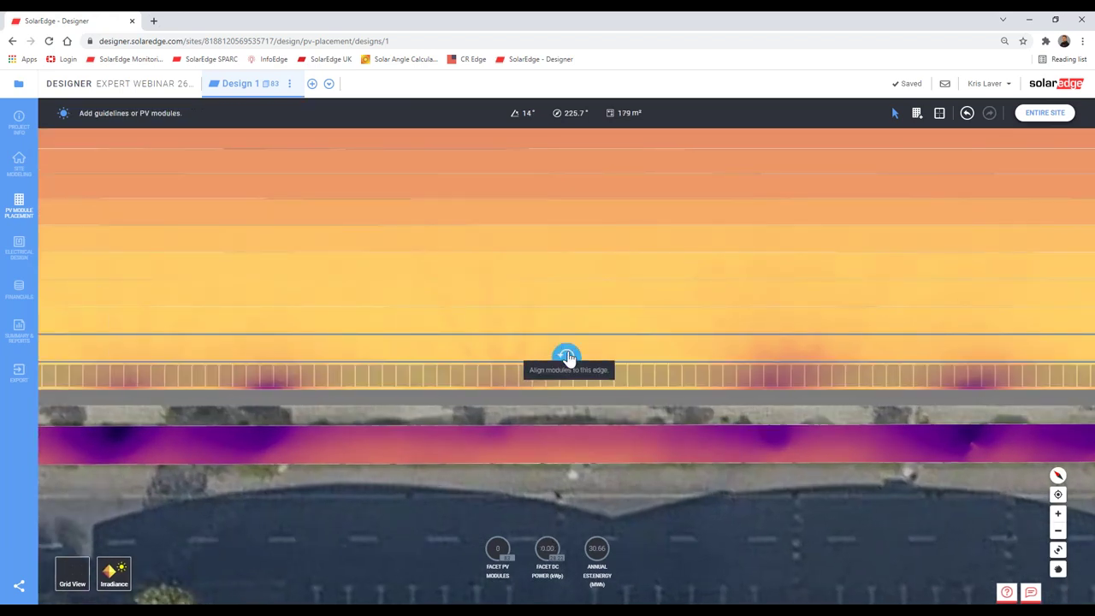
# Step: Place the copied row along the next facet edge, align it, and copy it again
pyautogui.click(566, 356)
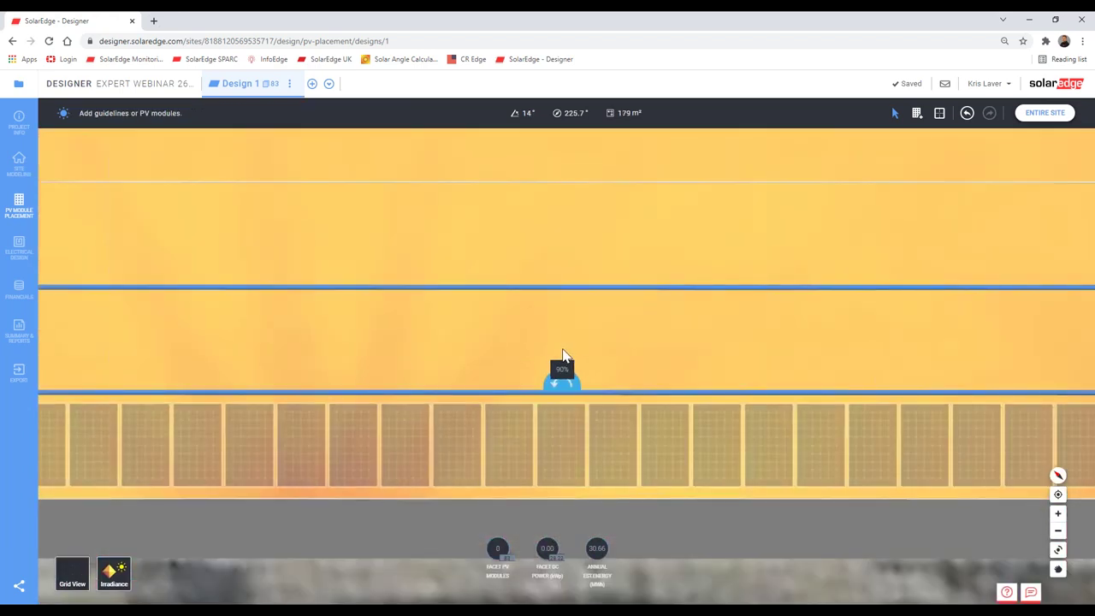
pyautogui.click(563, 356)
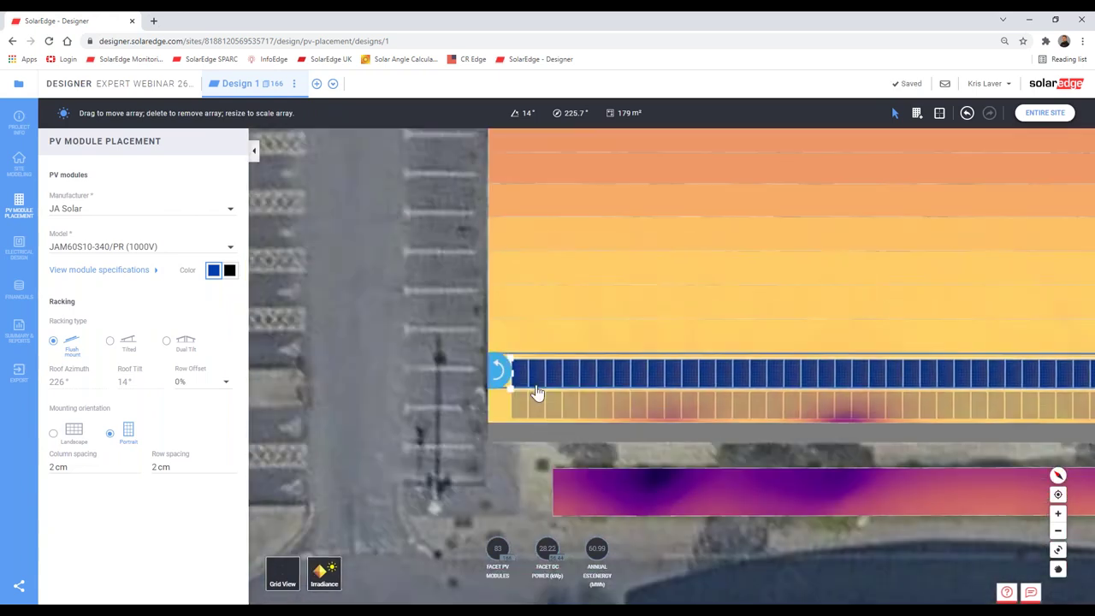
pyautogui.scroll(3, 539, 389)
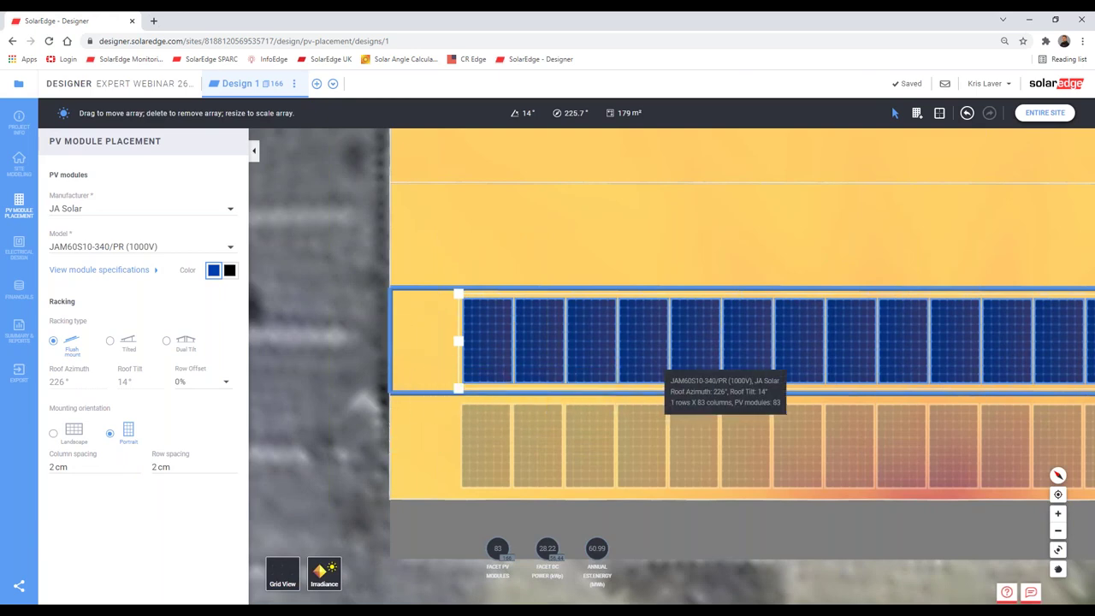
pyautogui.scroll(-3, 665, 411)
pyautogui.scroll(-3, 855, 457)
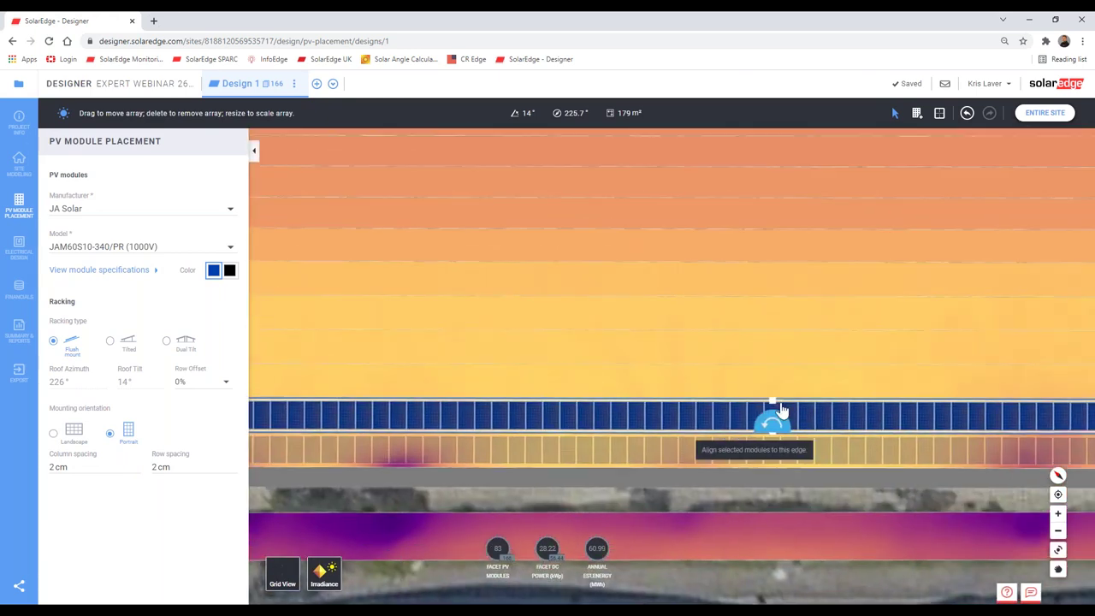
pyautogui.click(770, 391)
pyautogui.press('Delete')
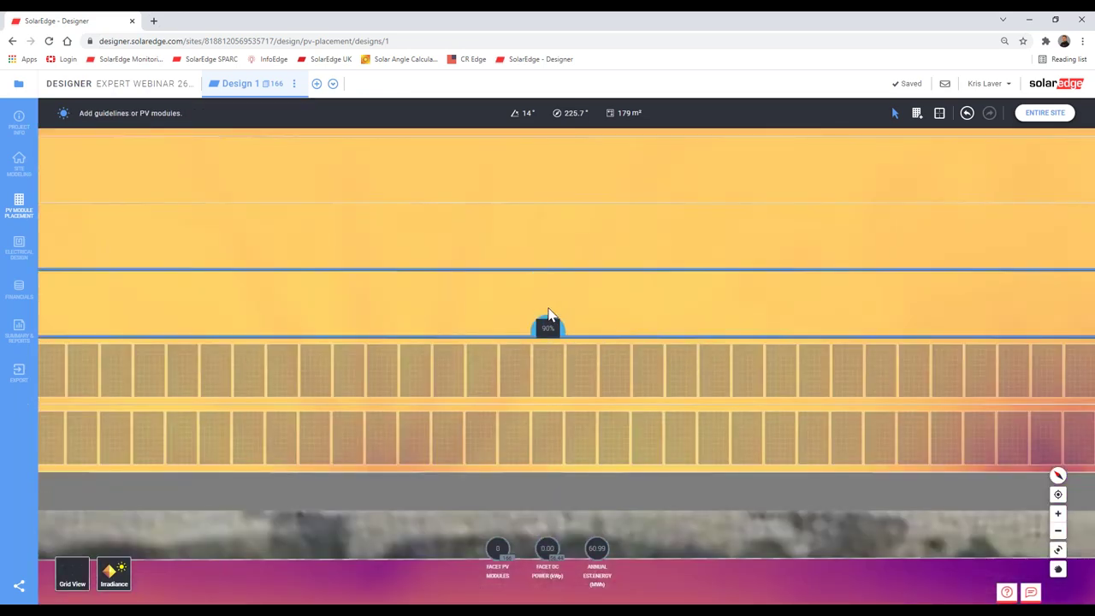
# Step: Try filling the next roof strip with a module row, deleting the unwanted placements
pyautogui.click(548, 318)
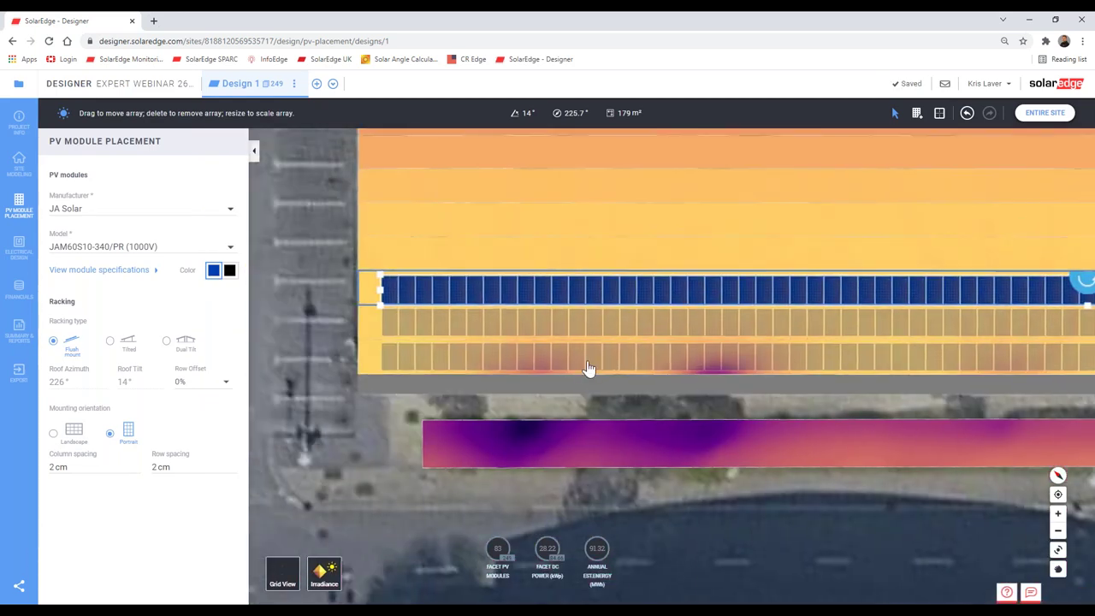
pyautogui.scroll(5, 404, 306)
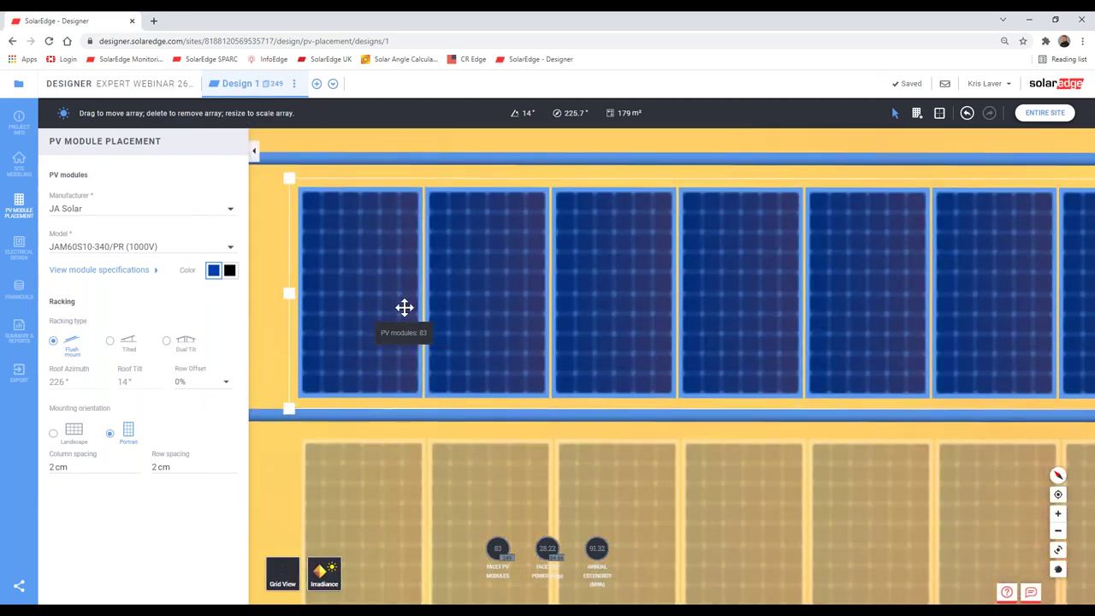
pyautogui.scroll(-3, 604, 366)
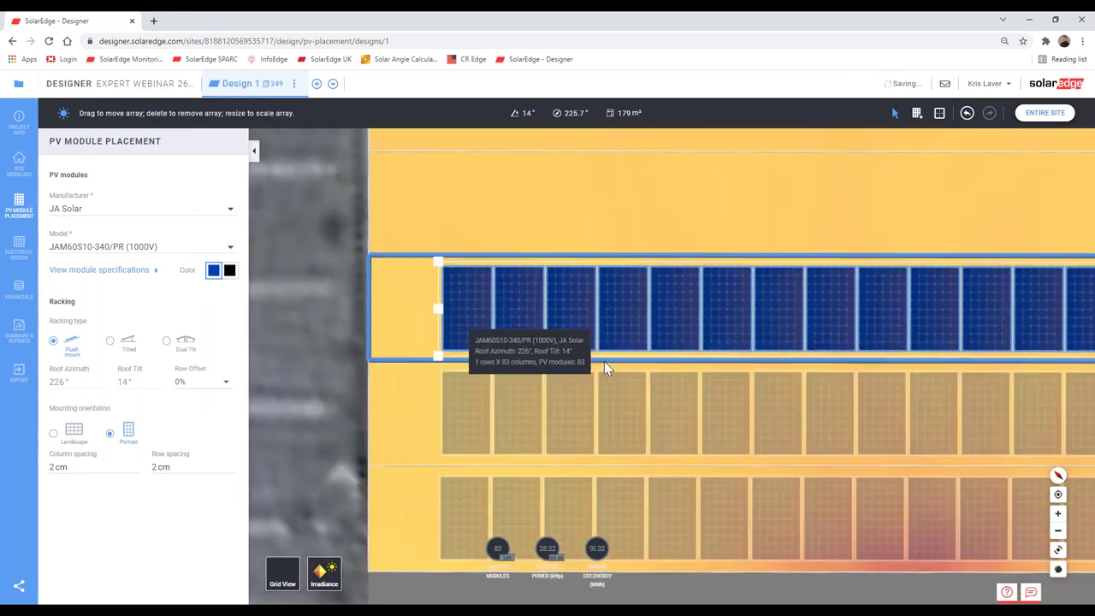
pyautogui.scroll(-5, 436, 416)
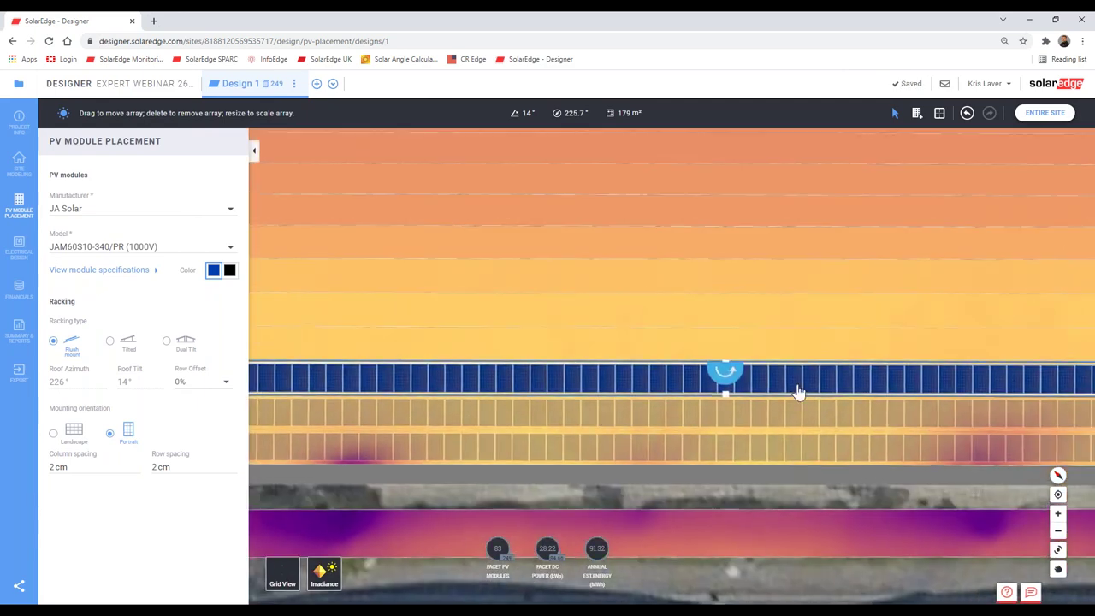
pyautogui.press('Delete')
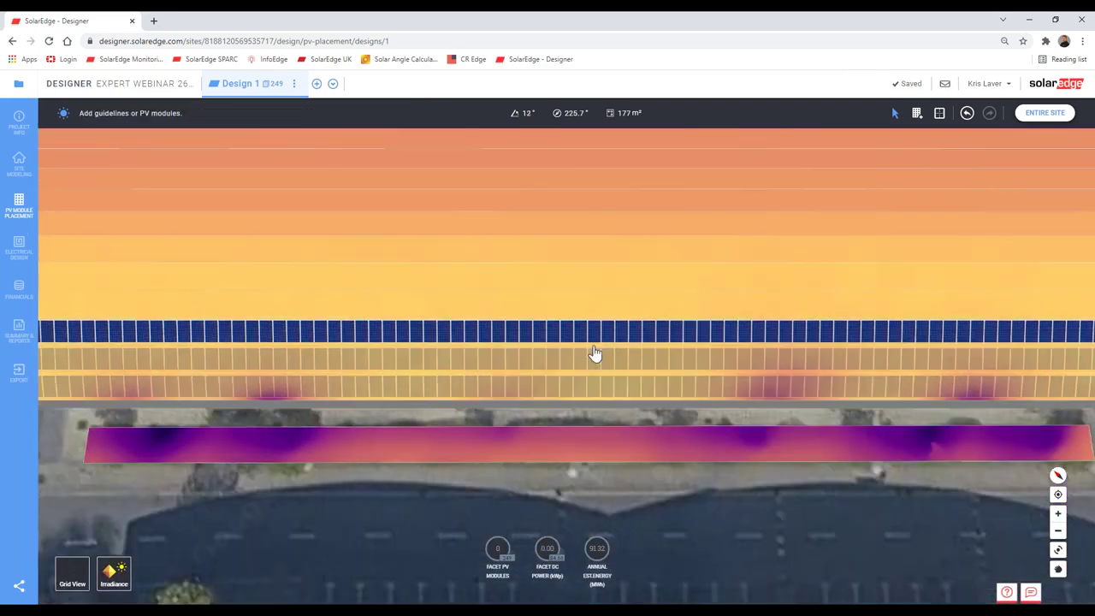
pyautogui.scroll(5, 562, 318)
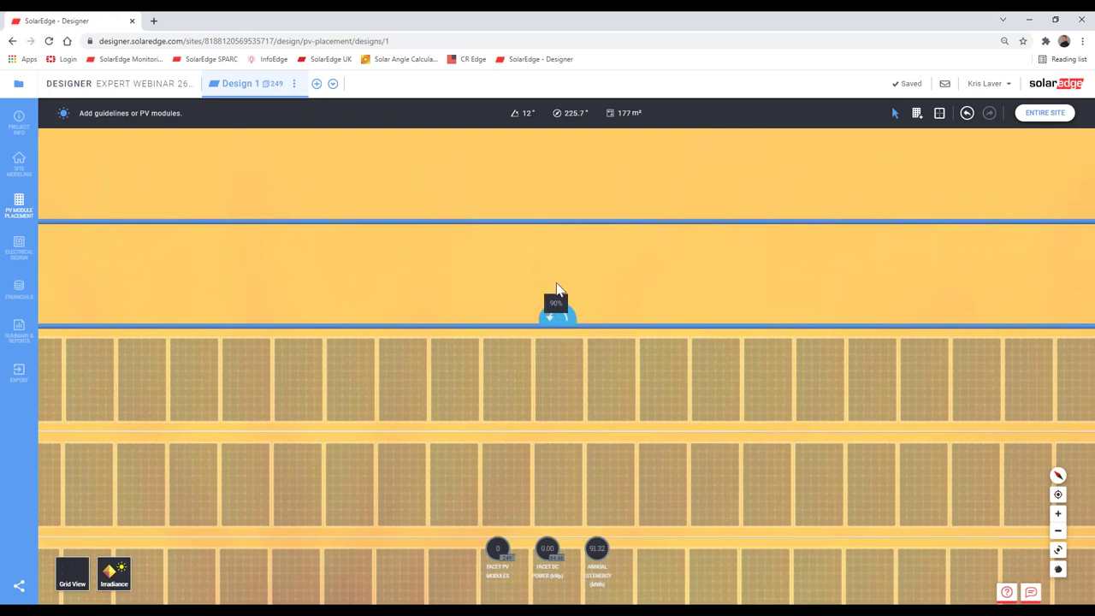
pyautogui.click(555, 305)
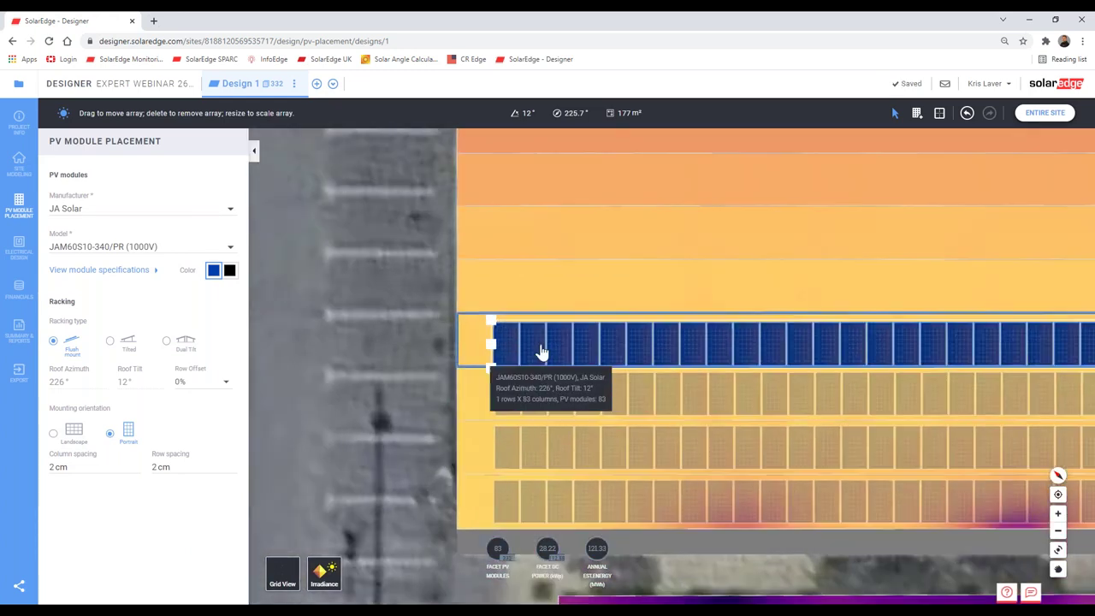
pyautogui.scroll(4, 540, 351)
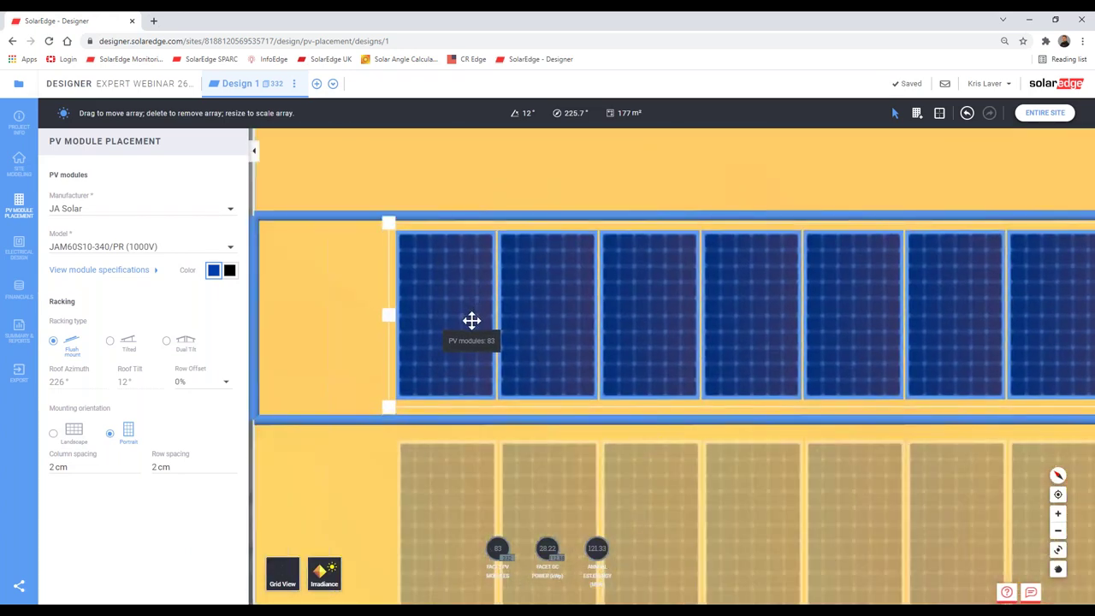
pyautogui.scroll(-8, 738, 367)
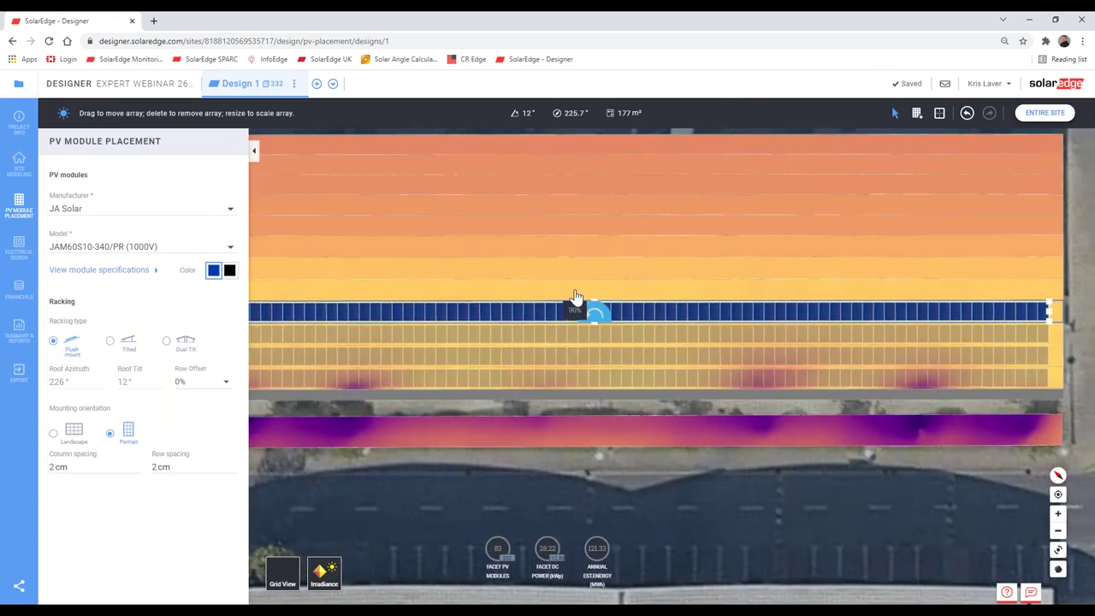
pyautogui.press('Delete')
pyautogui.scroll(6, 586, 300)
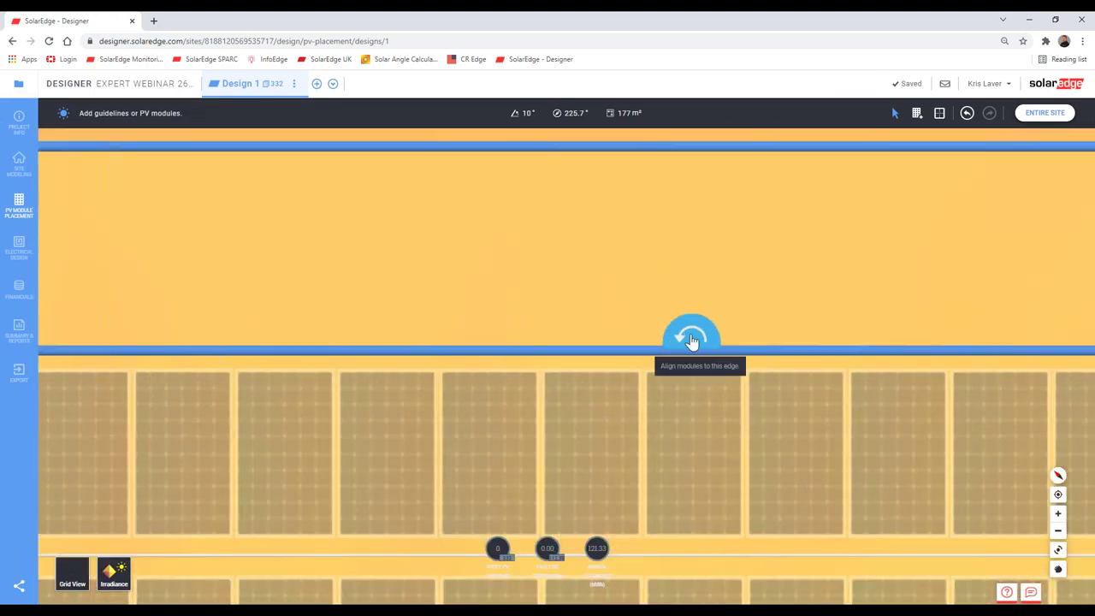
pyautogui.scroll(-4, 692, 340)
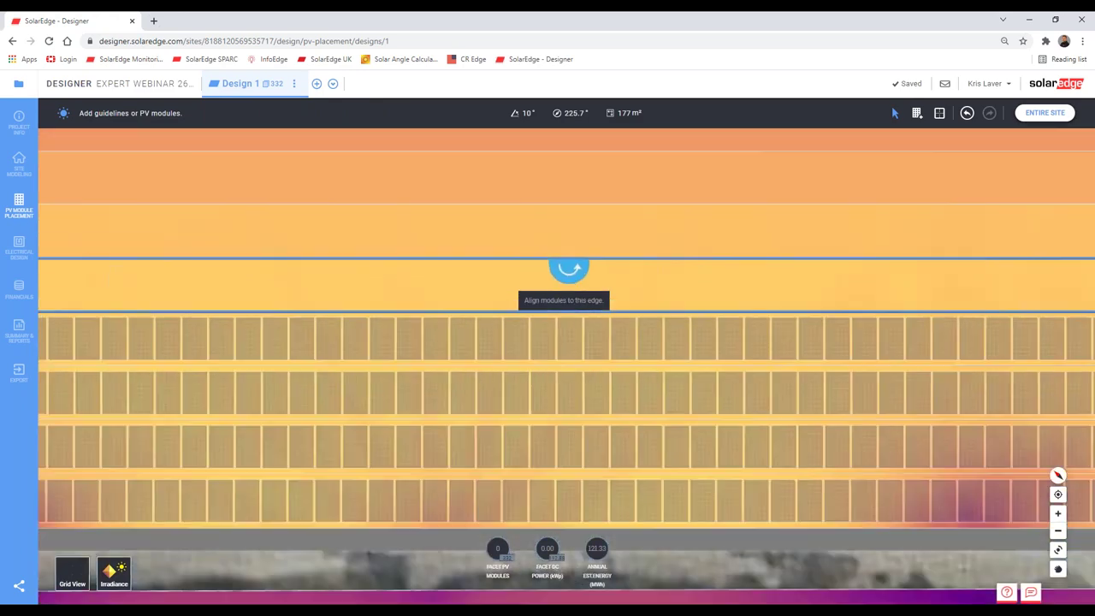
pyautogui.scroll(2, 568, 295)
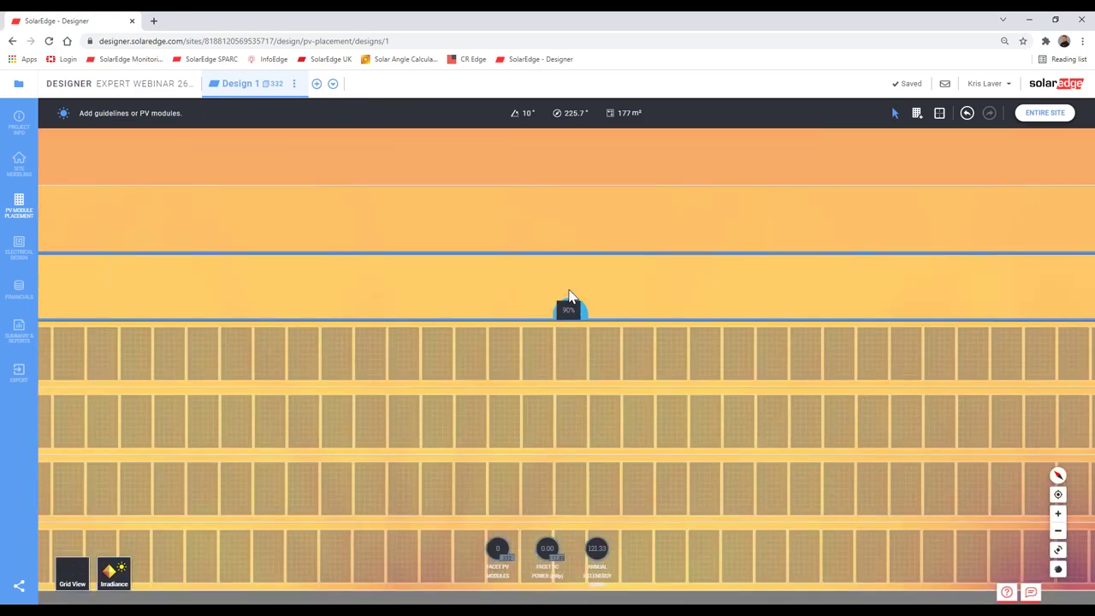
# Step: Fill the strip with a module row, nudge it up and align it to the strip edge
pyautogui.click(569, 304)
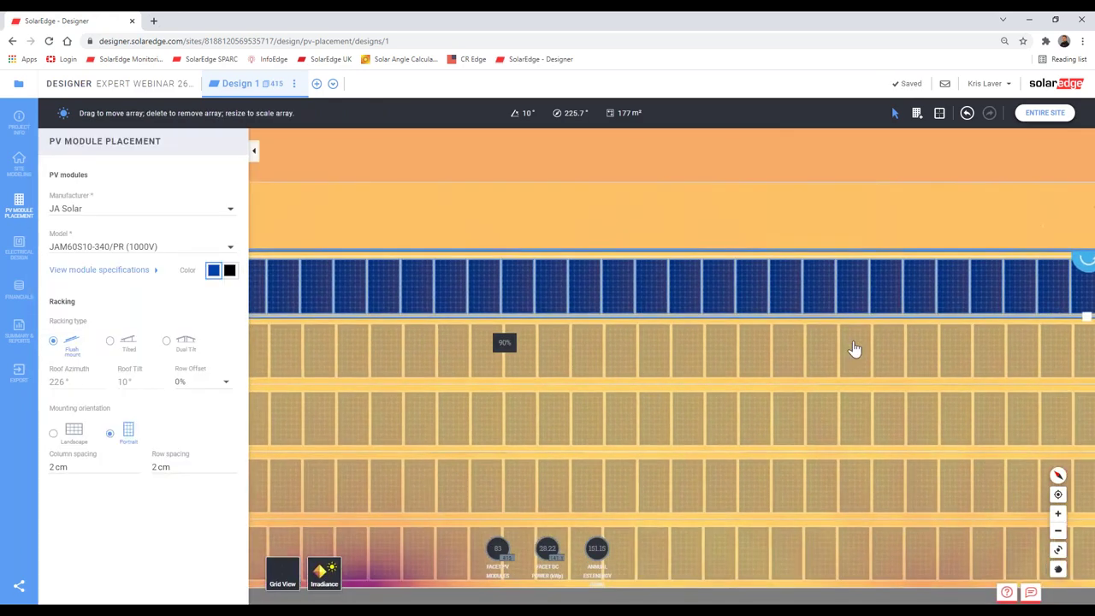
pyautogui.scroll(5, 432, 285)
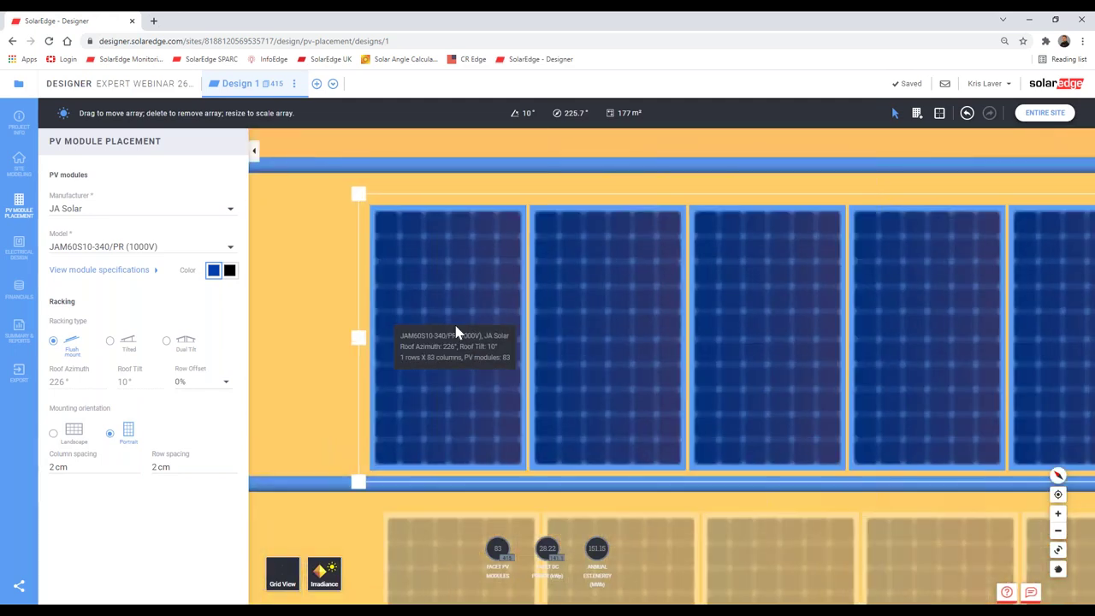
pyautogui.moveTo(457, 303); pyautogui.dragTo(473, 284)
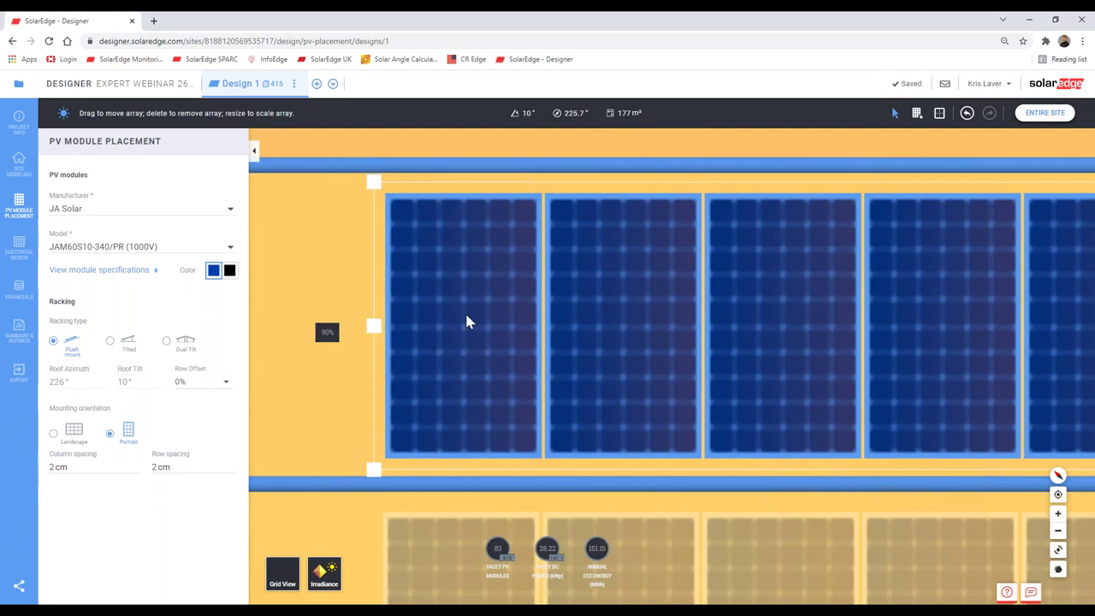
pyautogui.scroll(-2, 731, 399)
pyautogui.scroll(-5, 731, 399)
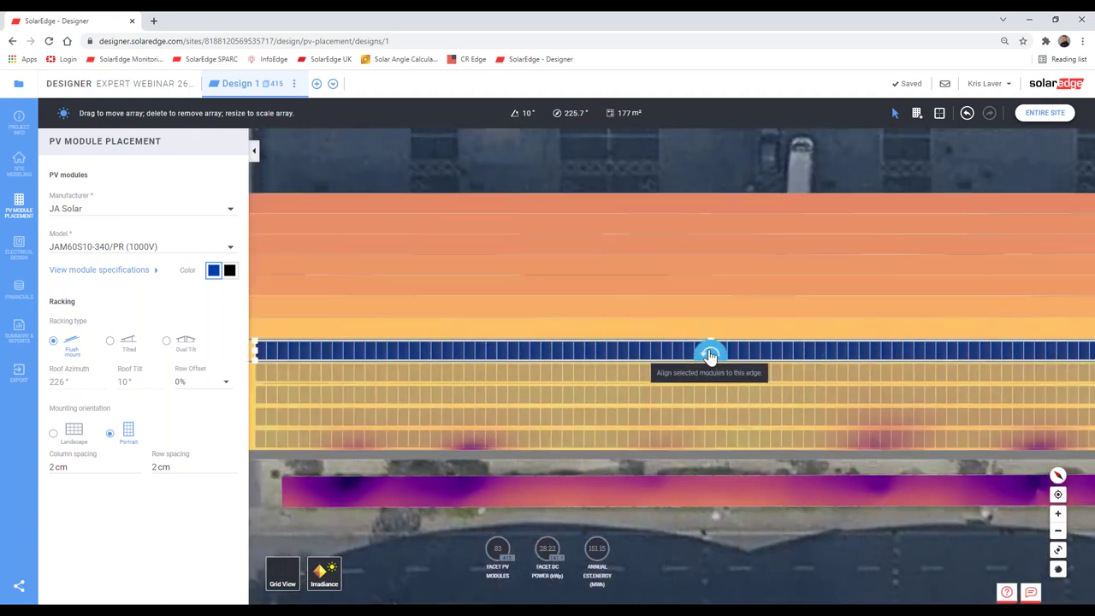
pyautogui.click(710, 354)
pyautogui.scroll(6, 543, 287)
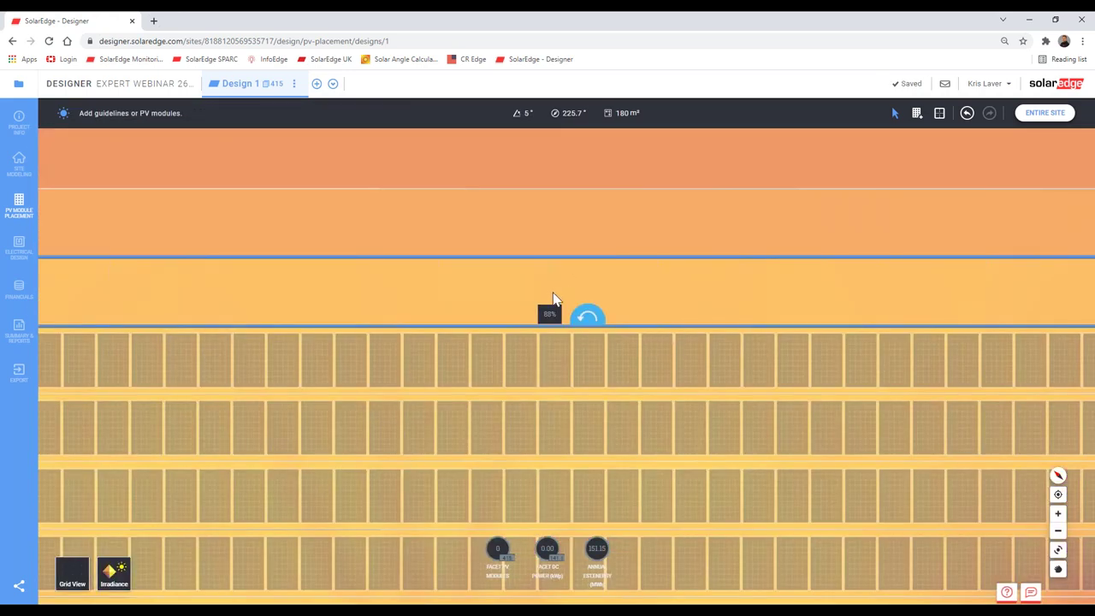
# Step: Fill the next strip with another row, shift it slightly right, then show the site in 3D
pyautogui.click(554, 293)
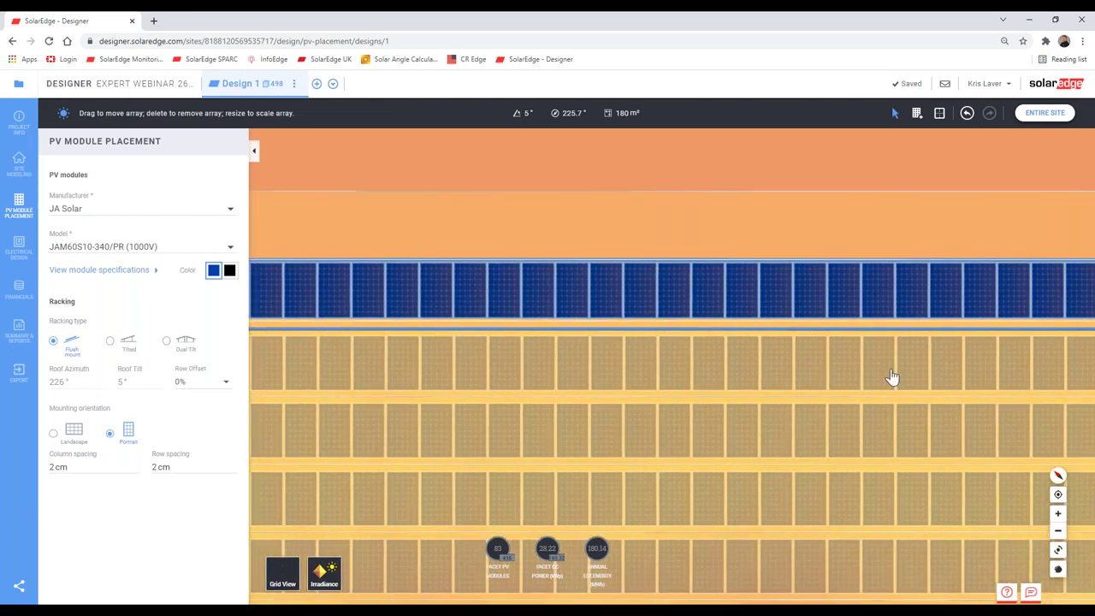
pyautogui.scroll(3, 892, 379)
pyautogui.click(753, 291)
pyautogui.moveTo(753, 290); pyautogui.dragTo(784, 289)
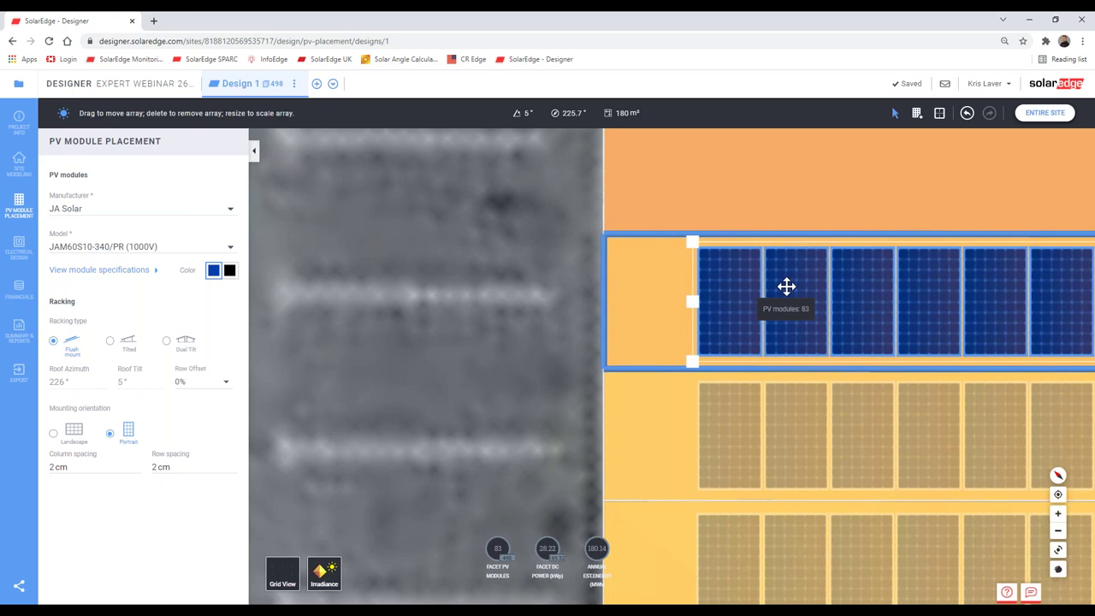
pyautogui.scroll(-5, 782, 479)
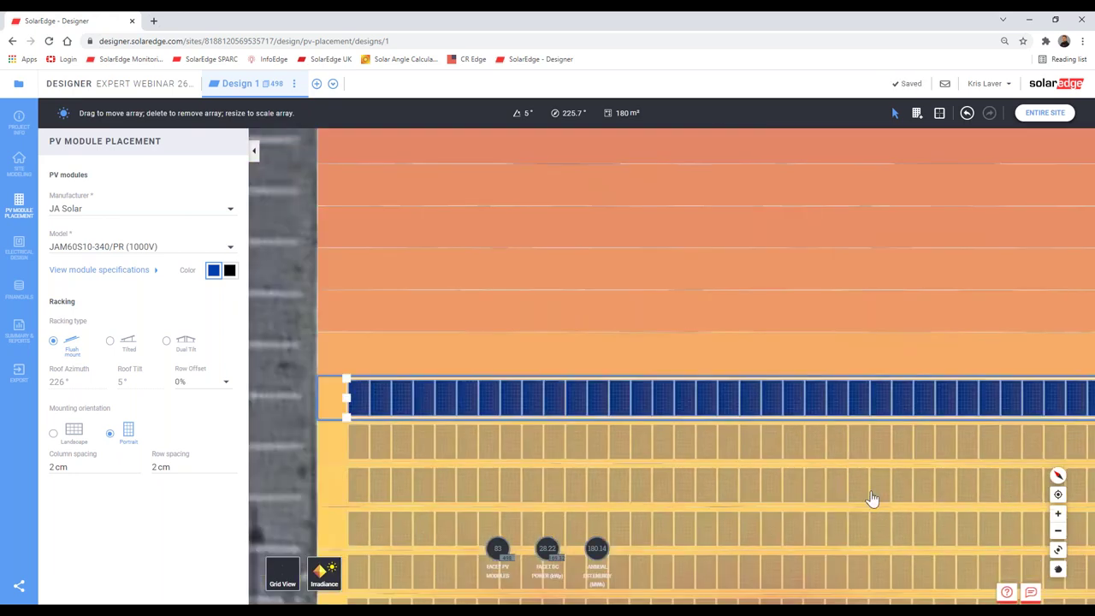
pyautogui.scroll(-2, 630, 325)
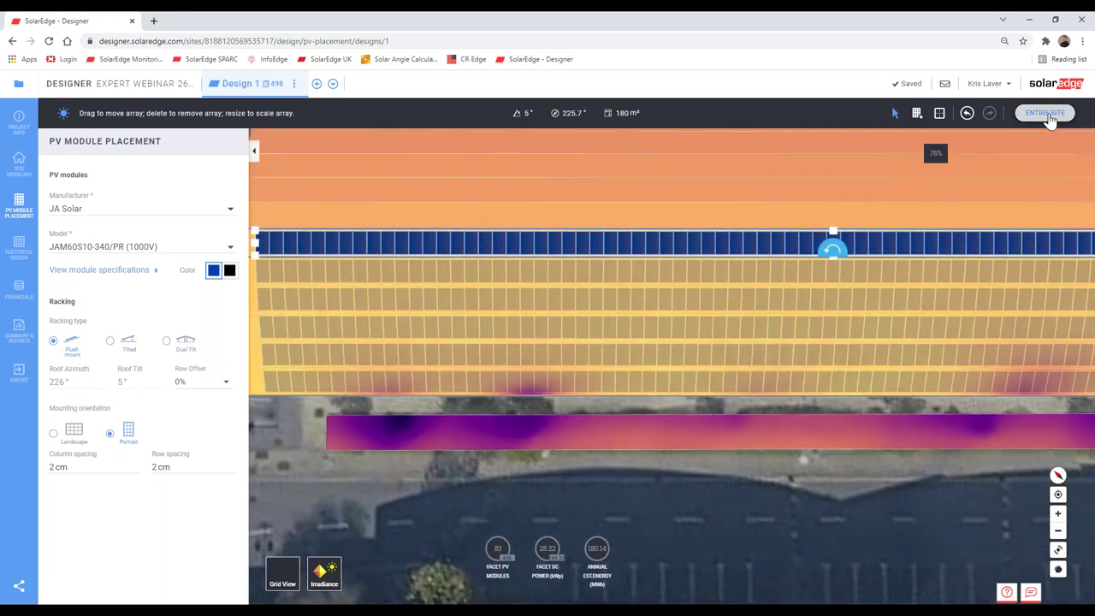
pyautogui.click(1045, 113)
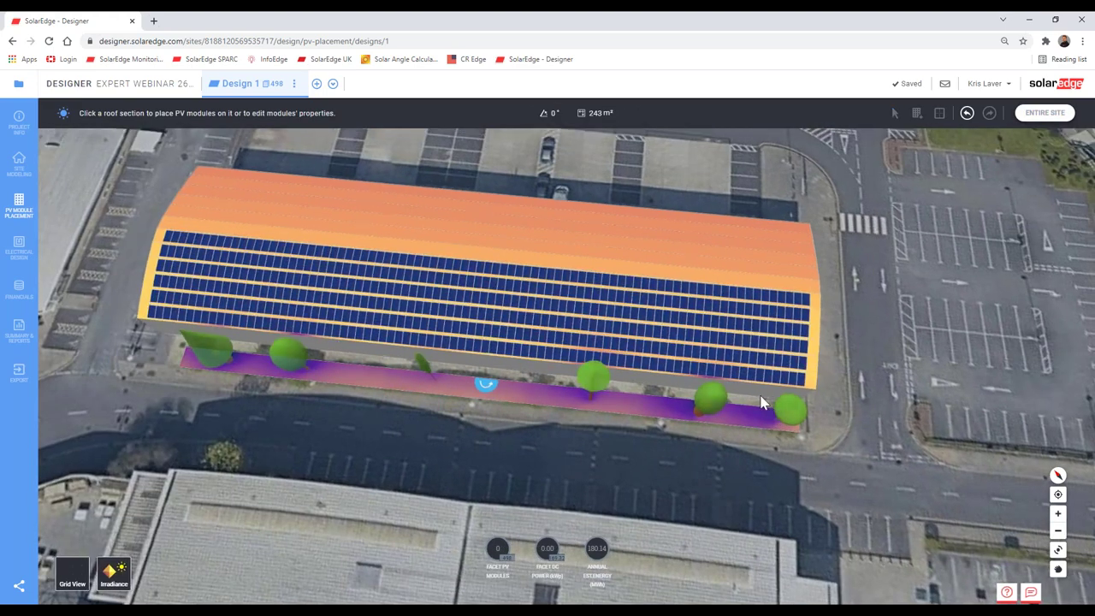
pyautogui.click(764, 402)
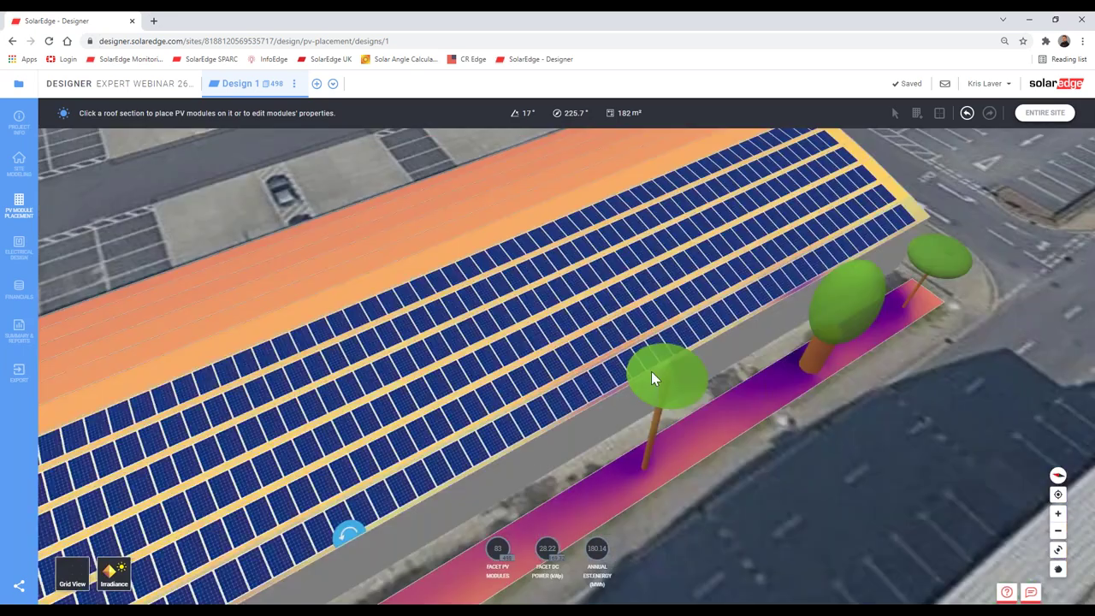
pyautogui.press('Escape')
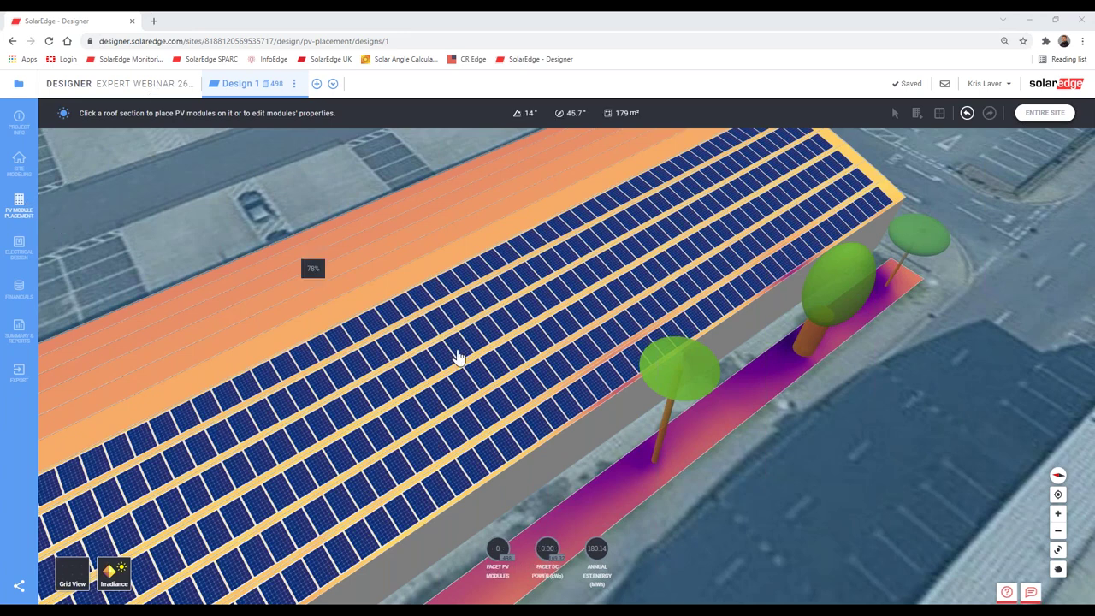
pyautogui.click(885, 455)
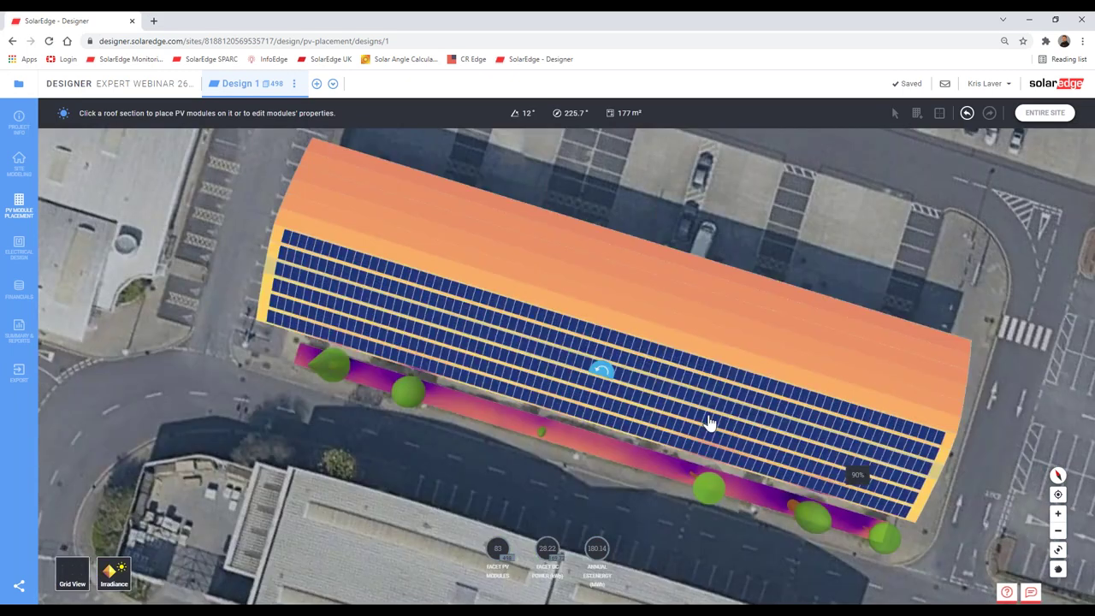
pyautogui.click(962, 448)
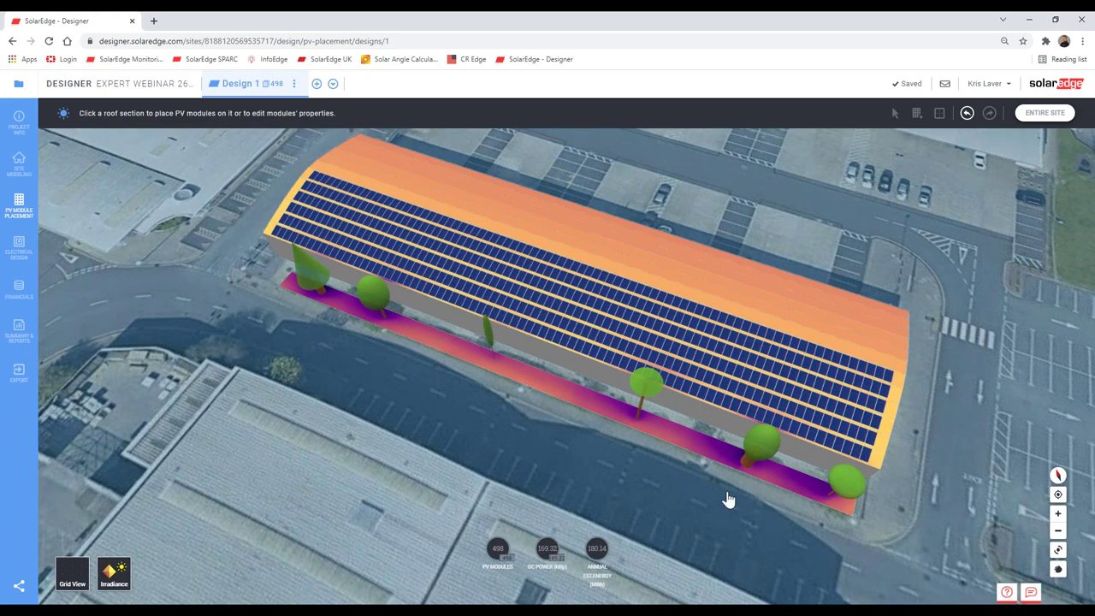
pyautogui.moveTo(556, 472); pyautogui.dragTo(485, 439, button='middle')
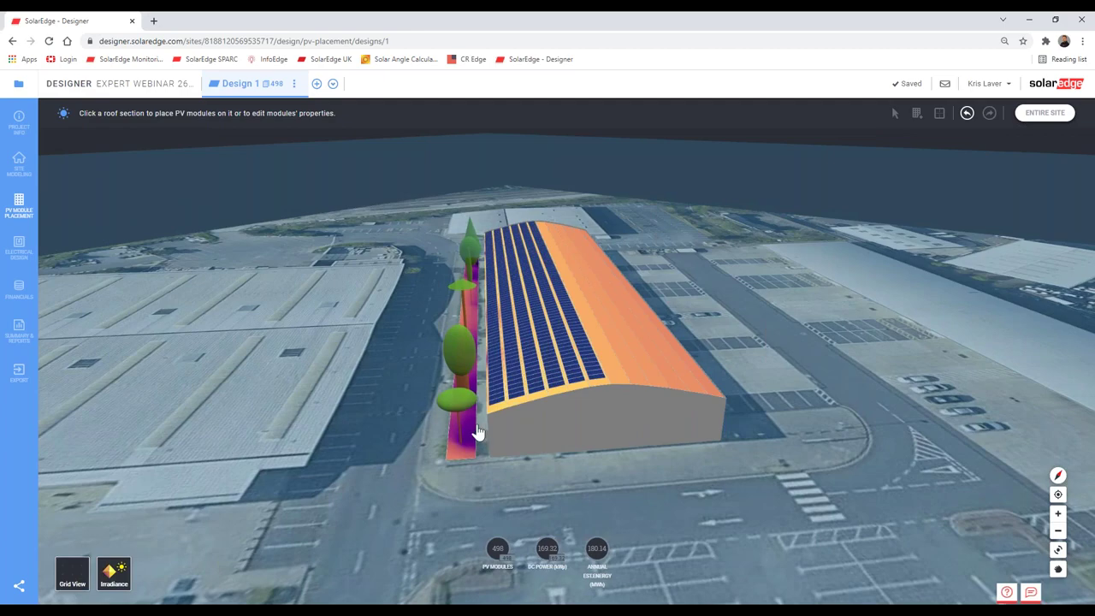
pyautogui.moveTo(492, 413); pyautogui.dragTo(496, 403, button='middle')
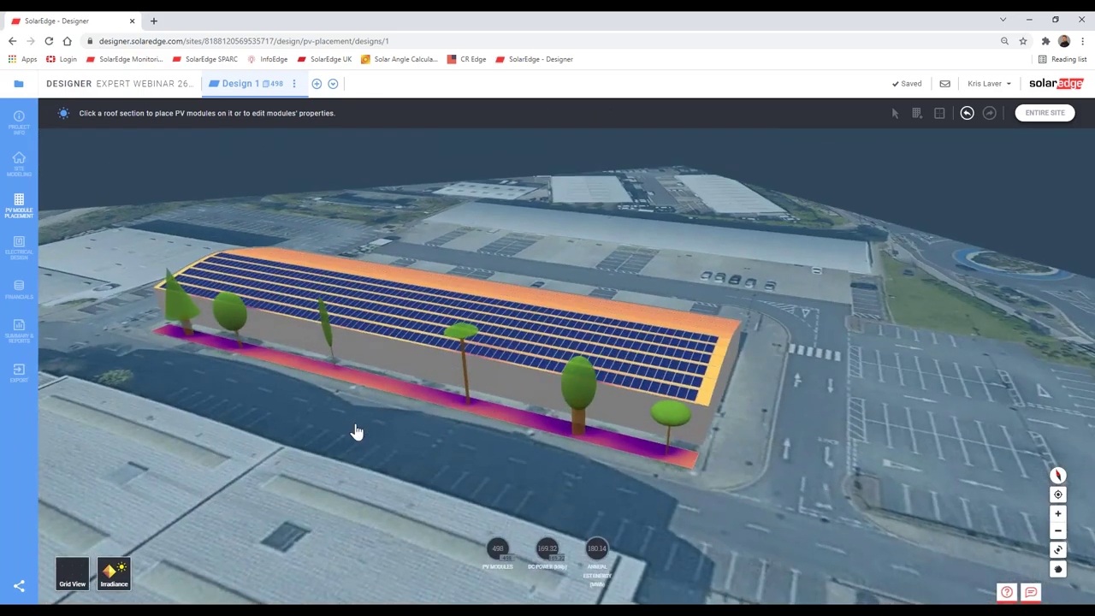
pyautogui.scroll(2, 376, 459)
pyautogui.moveTo(377, 460); pyautogui.dragTo(422, 421, button='middle')
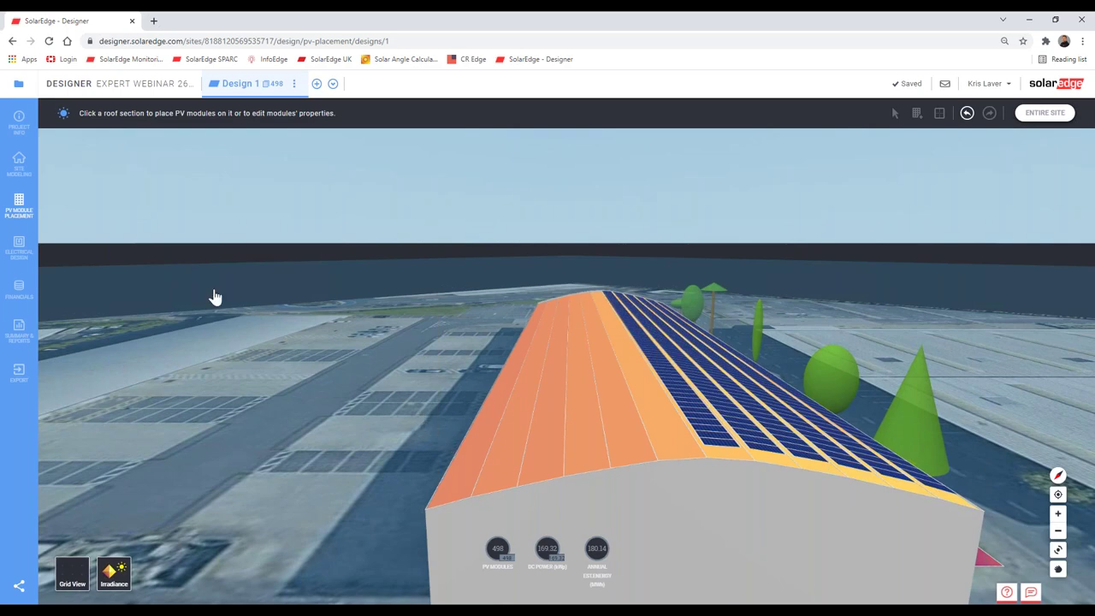
pyautogui.click(19, 122)
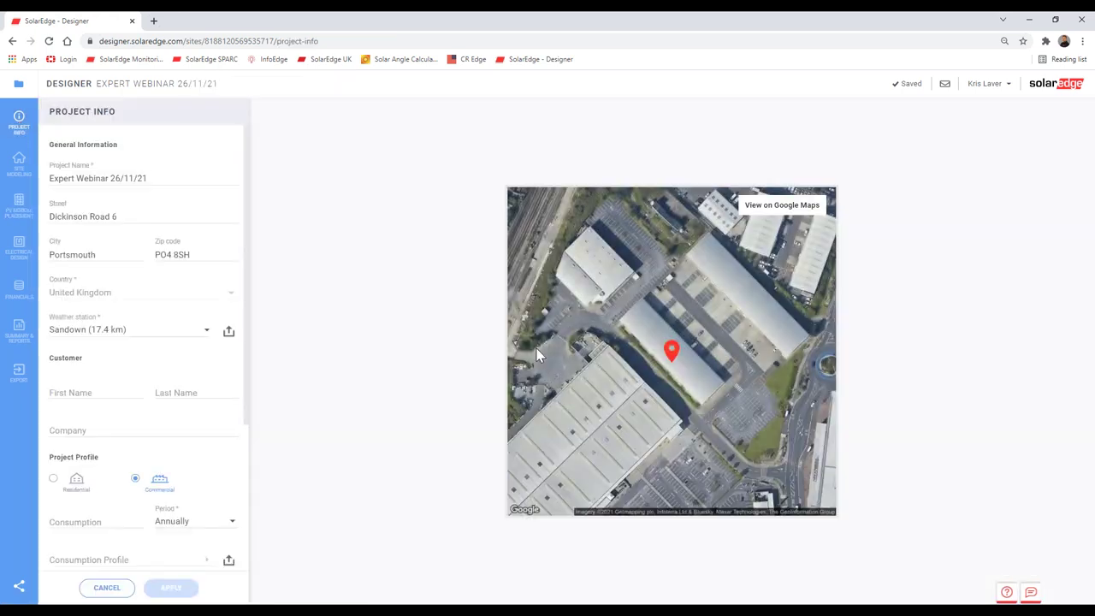
# Step: Expand the Project Info map and drop into Street View on Dickinson Rd by the warehouse
pyautogui.click(795, 212)
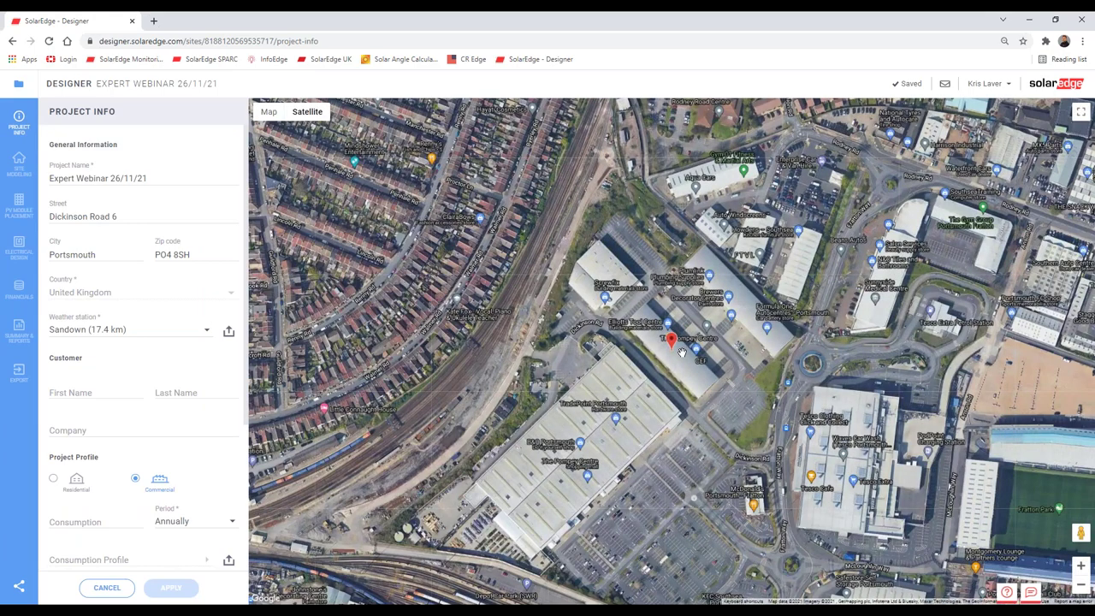
pyautogui.scroll(4, 682, 352)
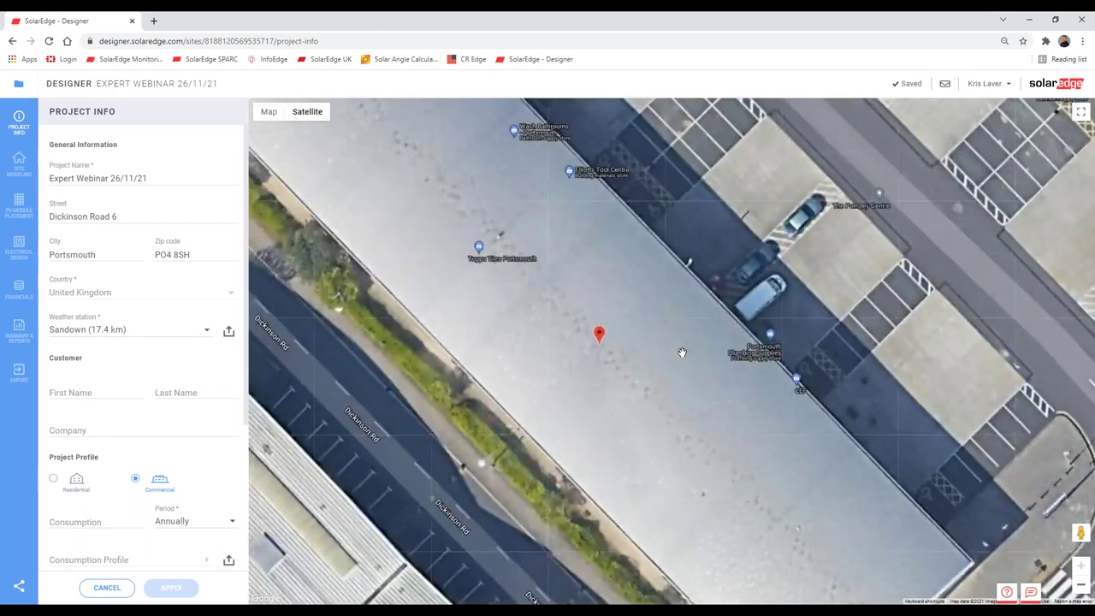
pyautogui.scroll(-2, 686, 353)
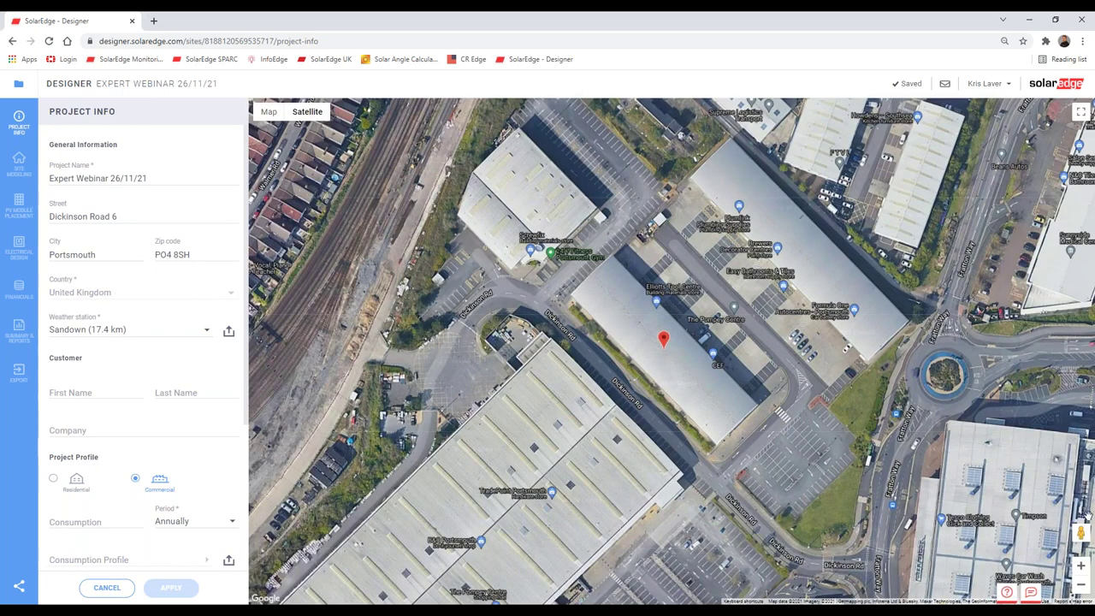
pyautogui.moveTo(1079, 532); pyautogui.dragTo(772, 425)
pyautogui.moveTo(703, 469); pyautogui.dragTo(703, 486)
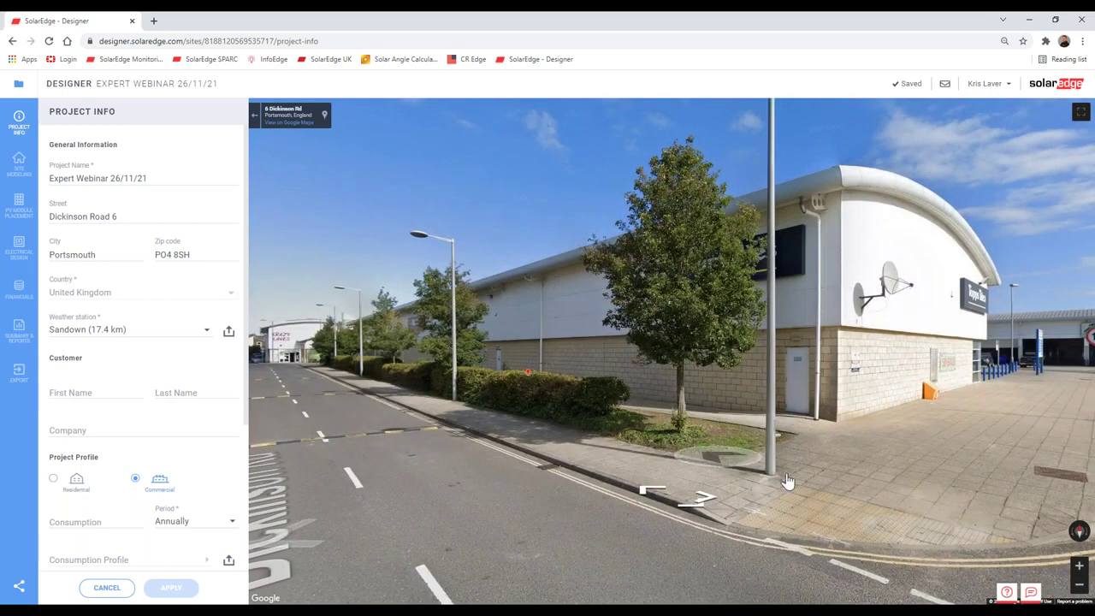
# Step: Walk along Dickinson Rd to the Topps Tiles building, turning to view B&Q
pyautogui.click(697, 496)
pyautogui.click(949, 389)
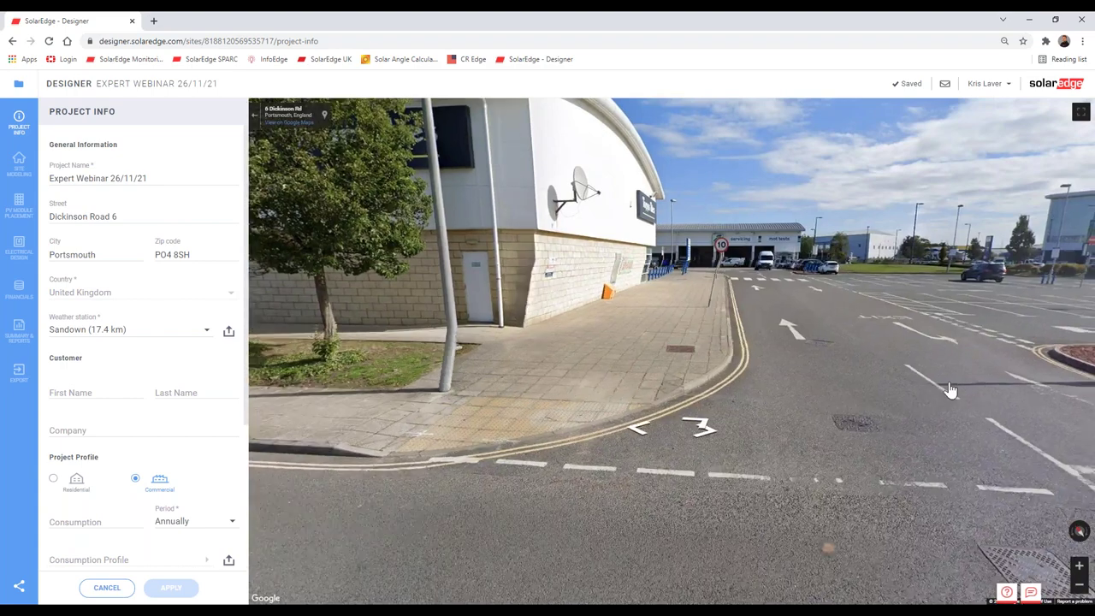
pyautogui.moveTo(505, 359); pyautogui.dragTo(826, 382)
pyautogui.moveTo(496, 389); pyautogui.dragTo(614, 340)
pyautogui.click(614, 339)
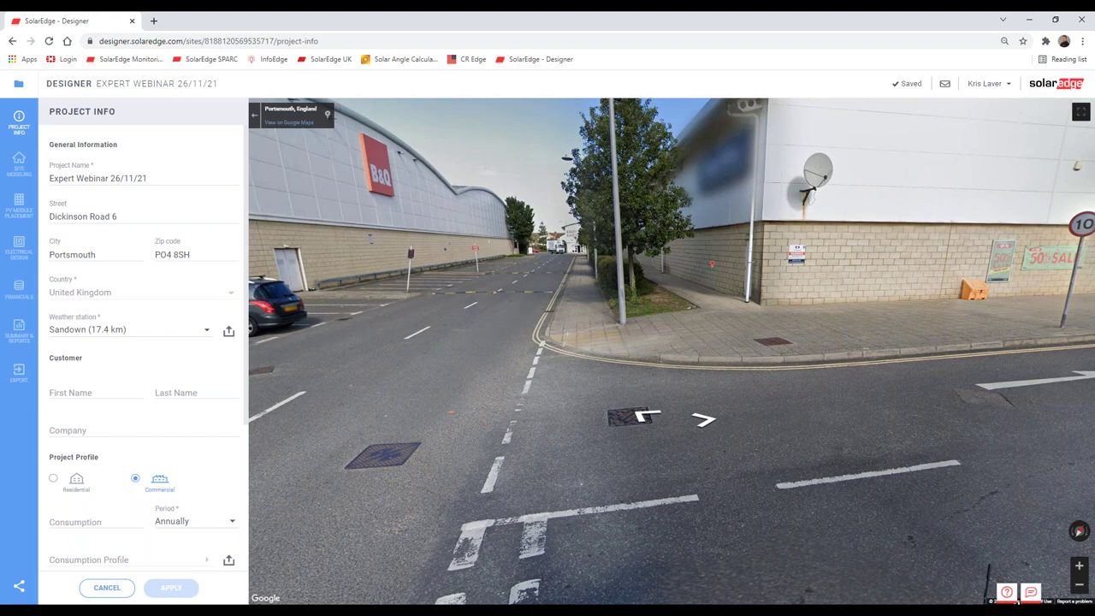
pyautogui.click(507, 378)
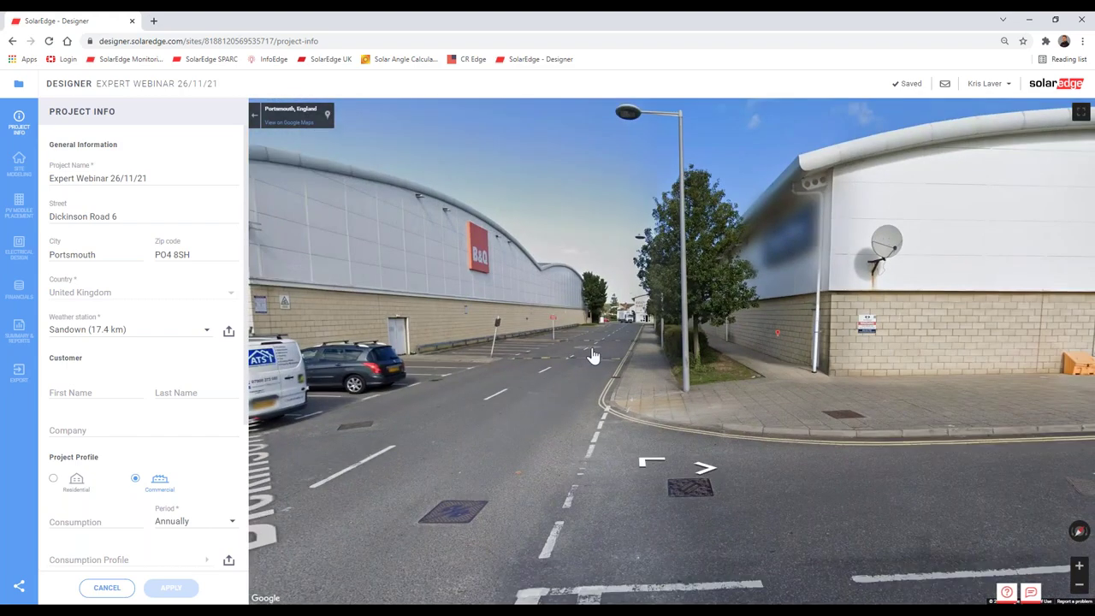
pyautogui.click(593, 354)
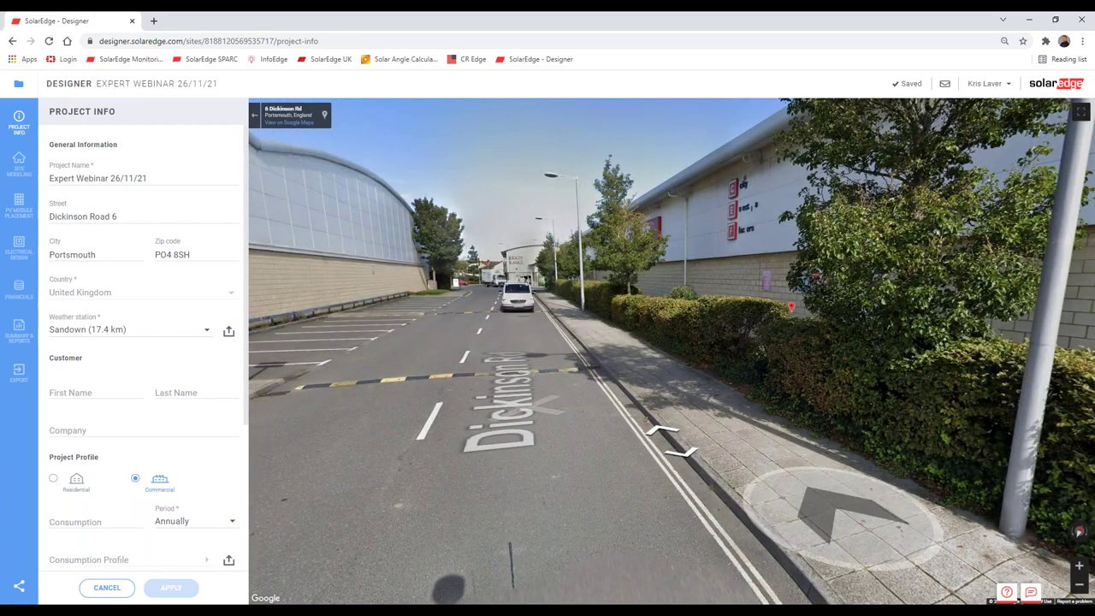
pyautogui.click(758, 446)
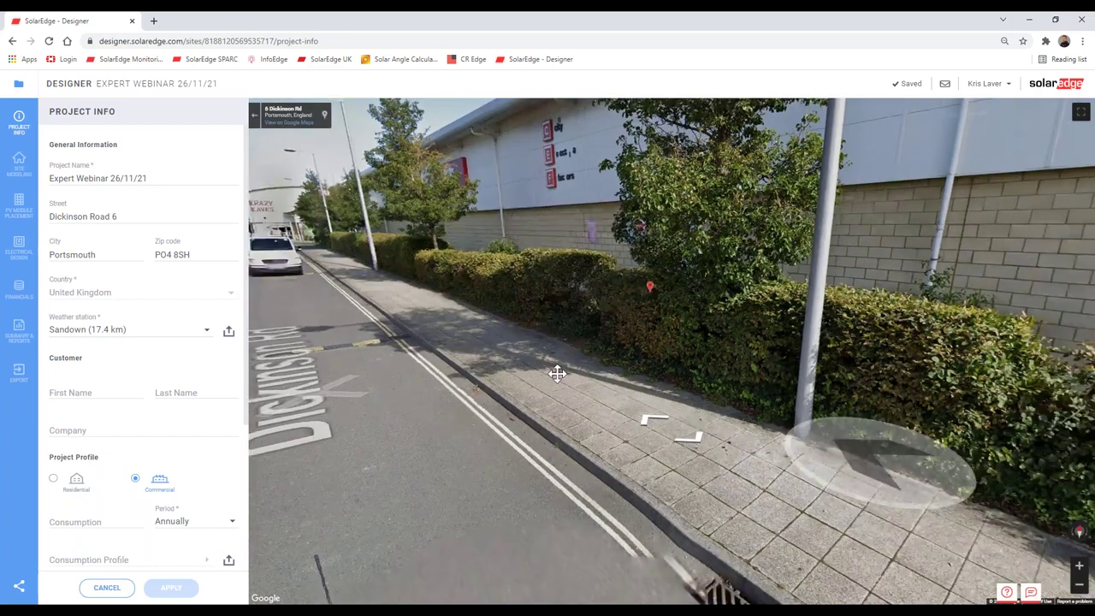
pyautogui.click(556, 373)
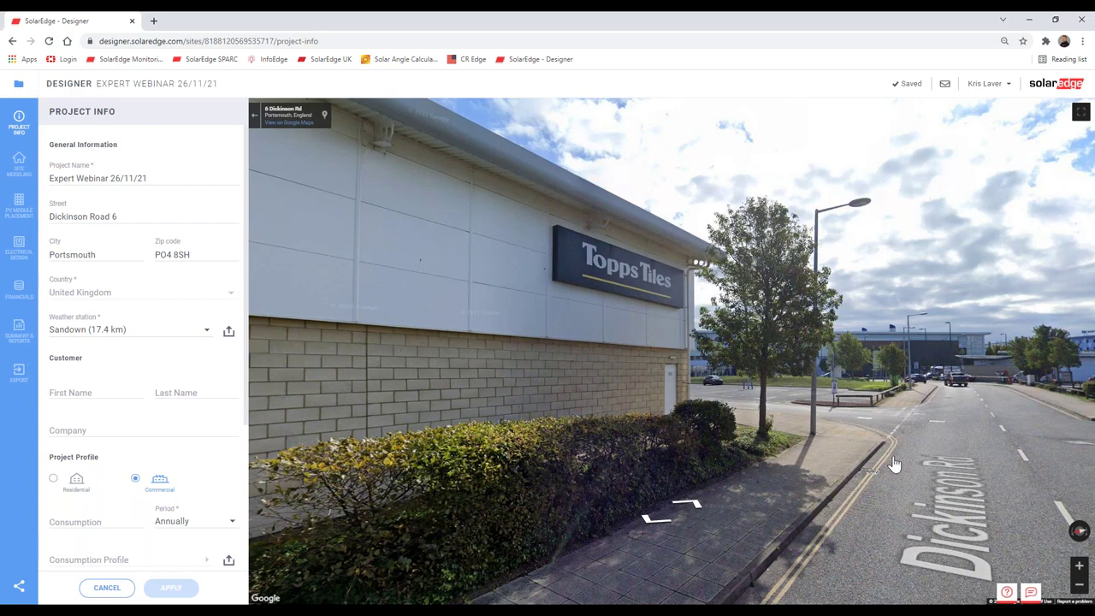
pyautogui.click(898, 402)
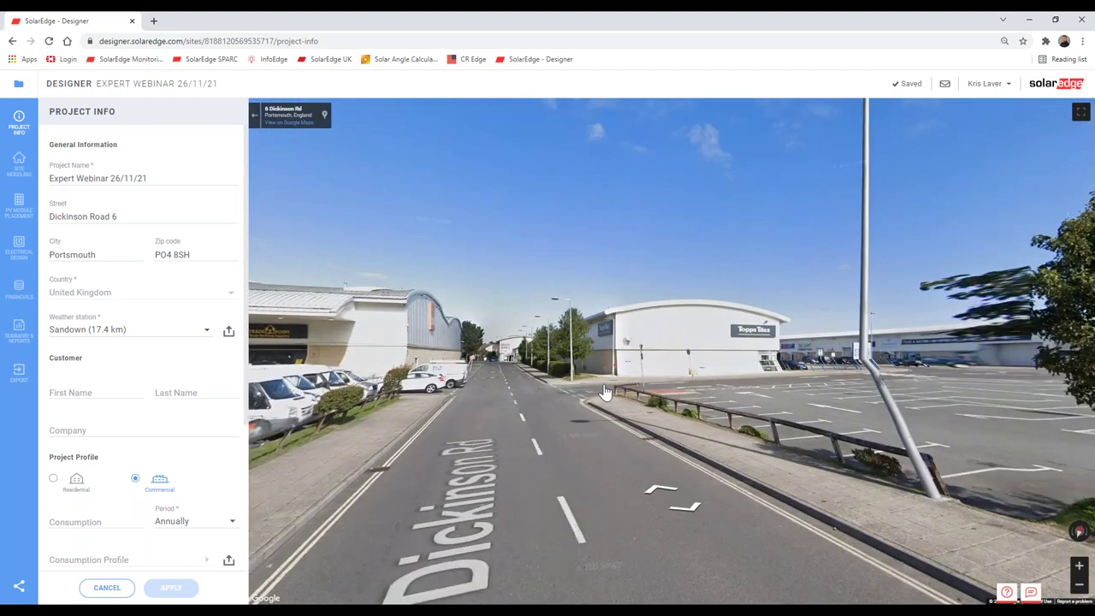
pyautogui.click(605, 391)
pyautogui.moveTo(543, 359); pyautogui.dragTo(663, 346)
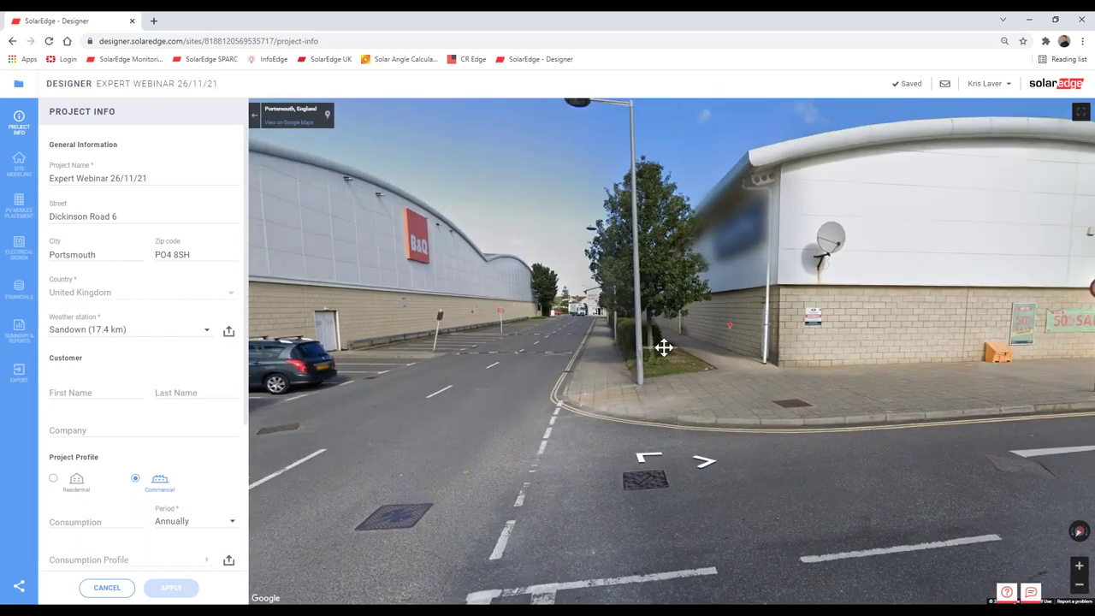
# Step: Continue past Krazy Kaves and Plumlink, then look down the road toward the lorries
pyautogui.click(539, 344)
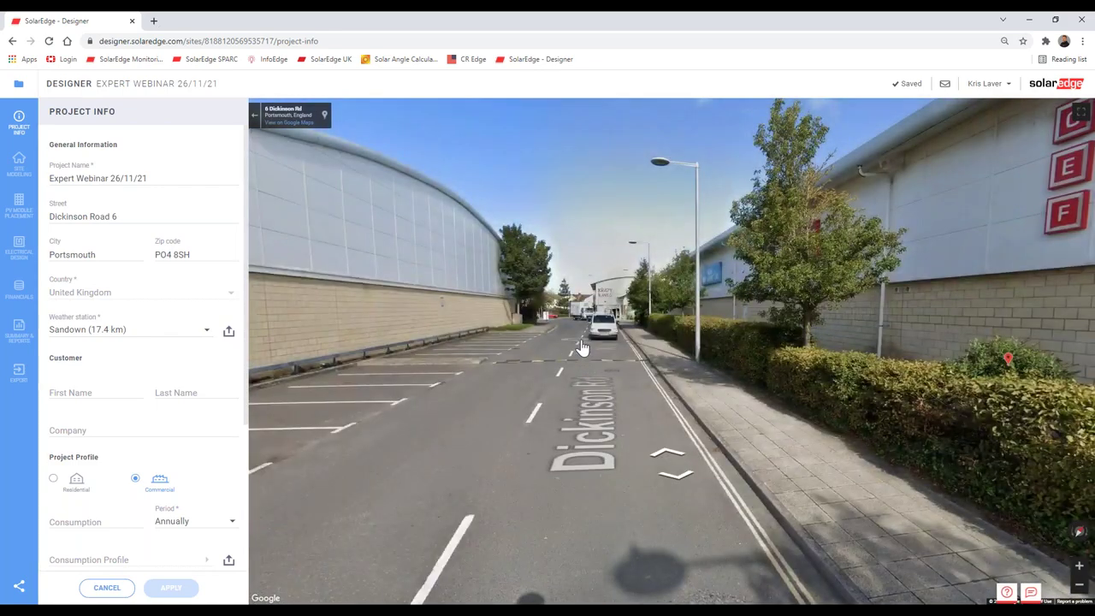
pyautogui.click(590, 359)
pyautogui.click(588, 362)
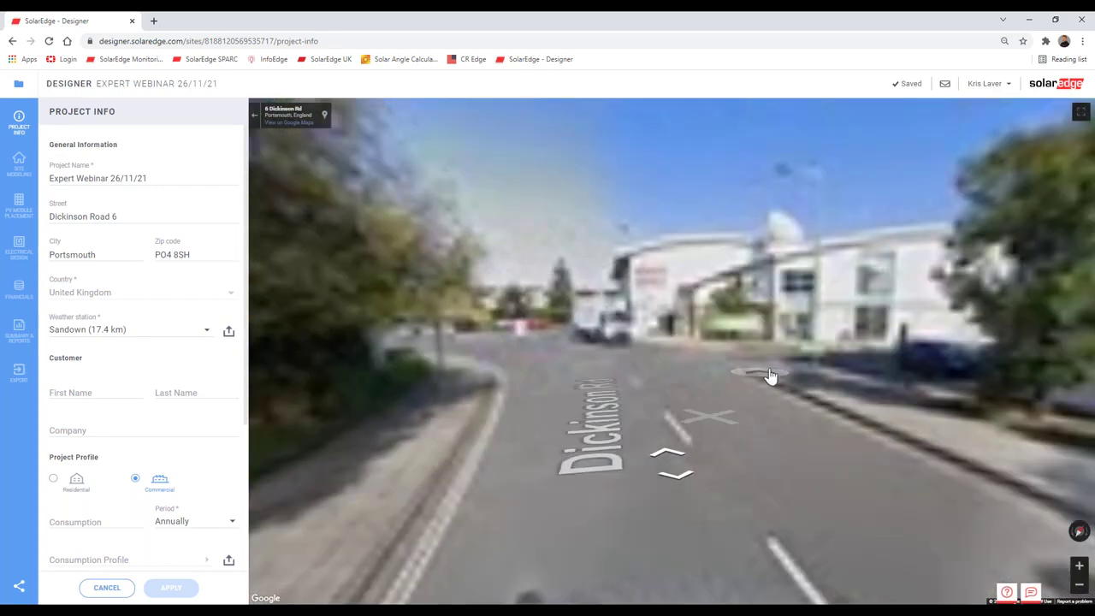
pyautogui.click(637, 346)
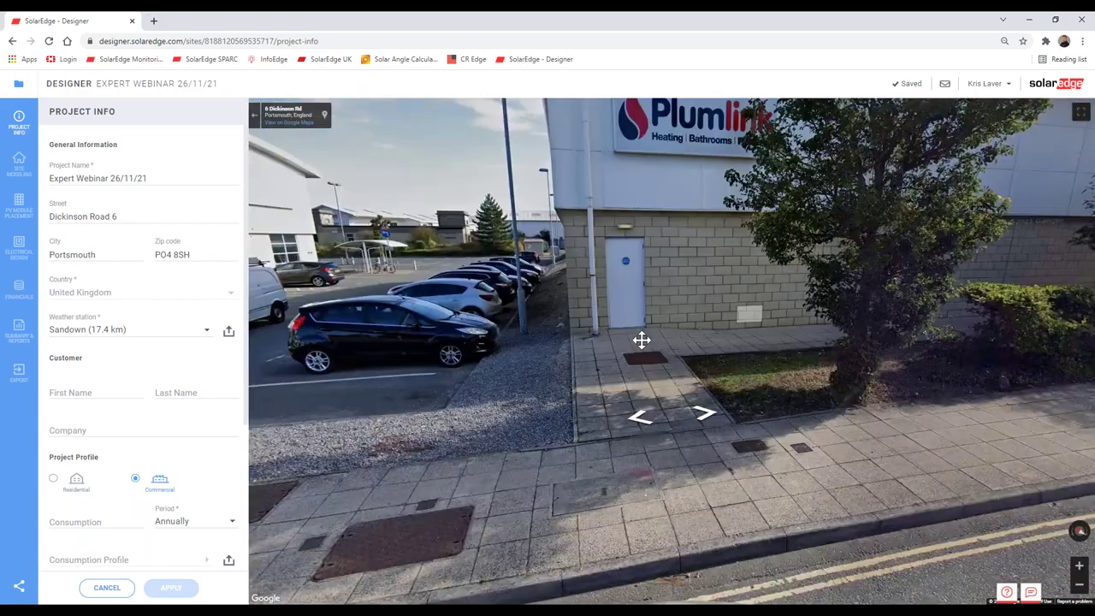
pyautogui.click(641, 339)
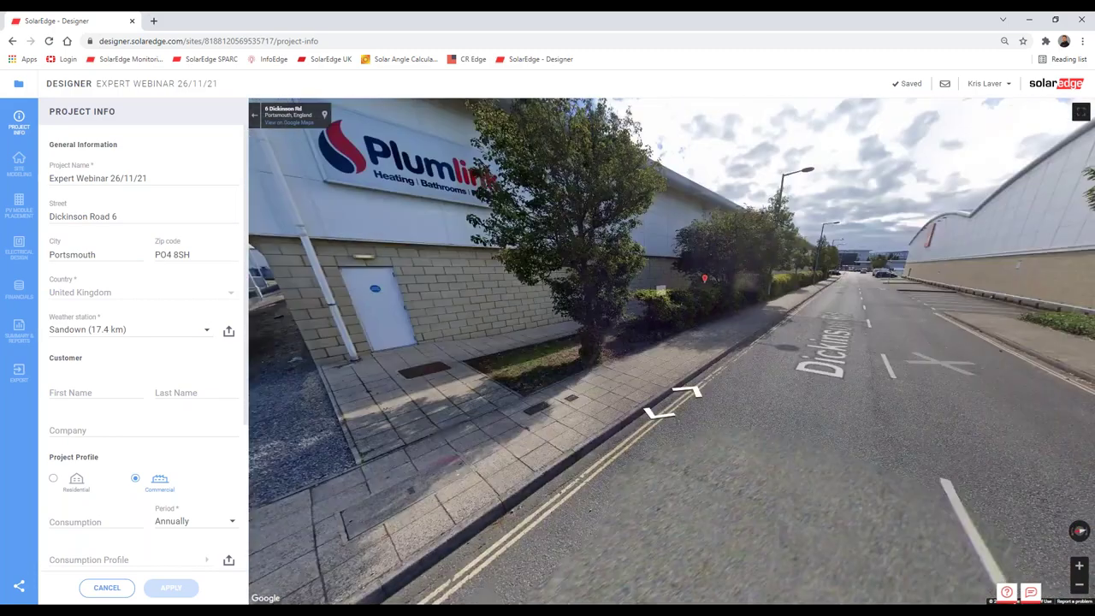
pyautogui.click(587, 333)
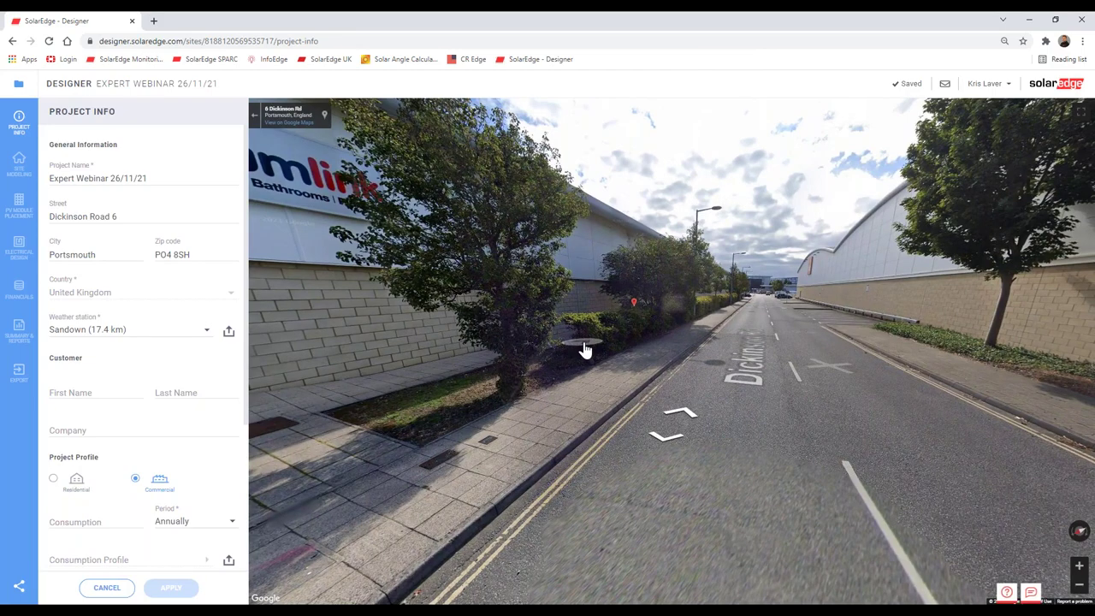
pyautogui.moveTo(548, 355); pyautogui.dragTo(691, 364)
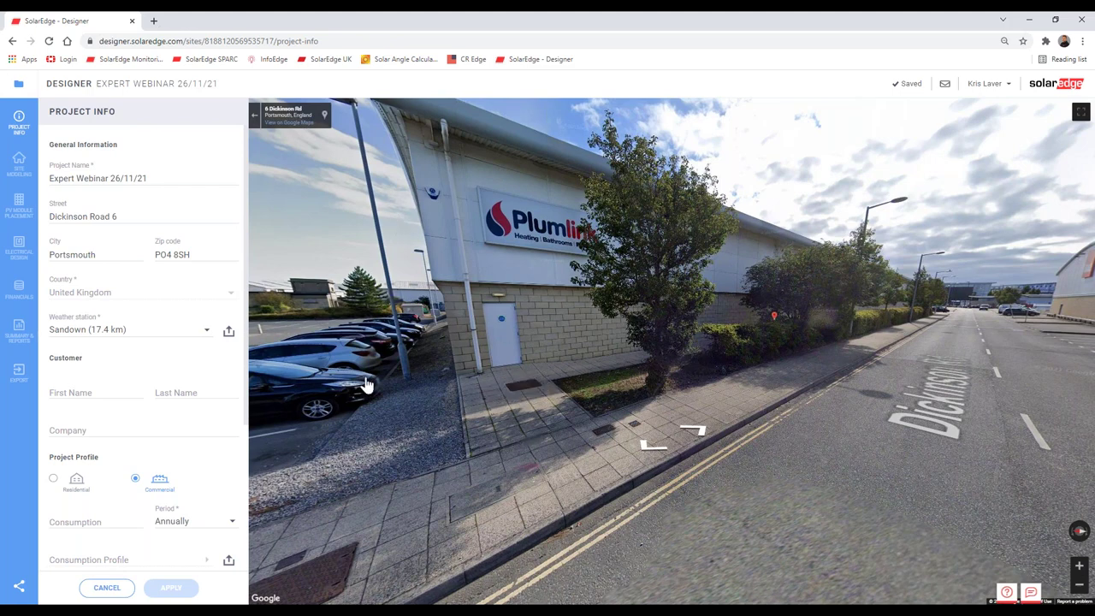
pyautogui.click(522, 351)
pyautogui.moveTo(522, 351); pyautogui.dragTo(728, 354)
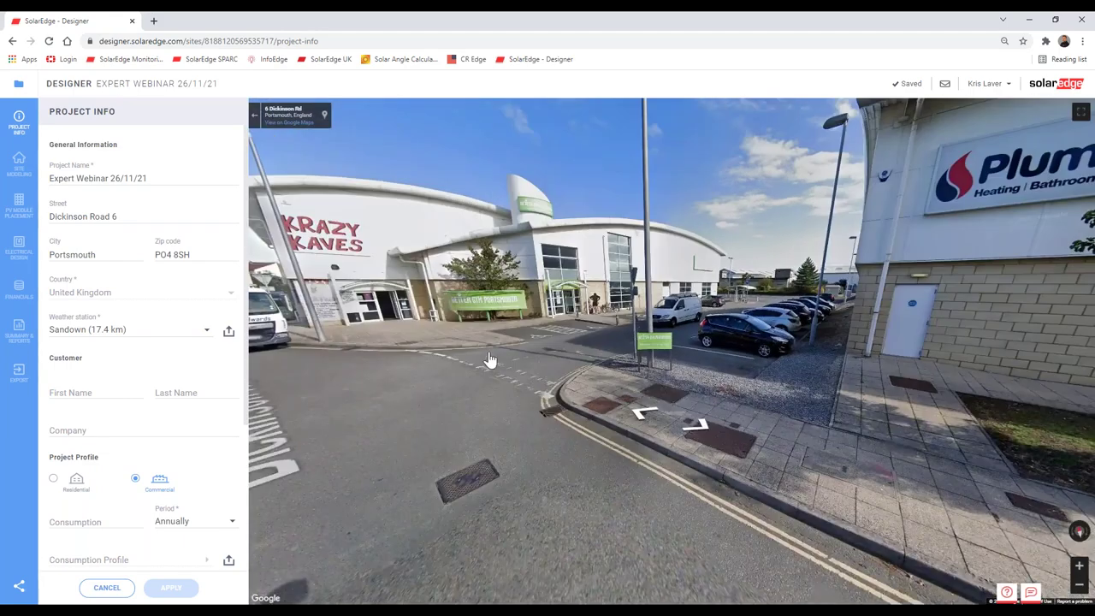
pyautogui.click(488, 362)
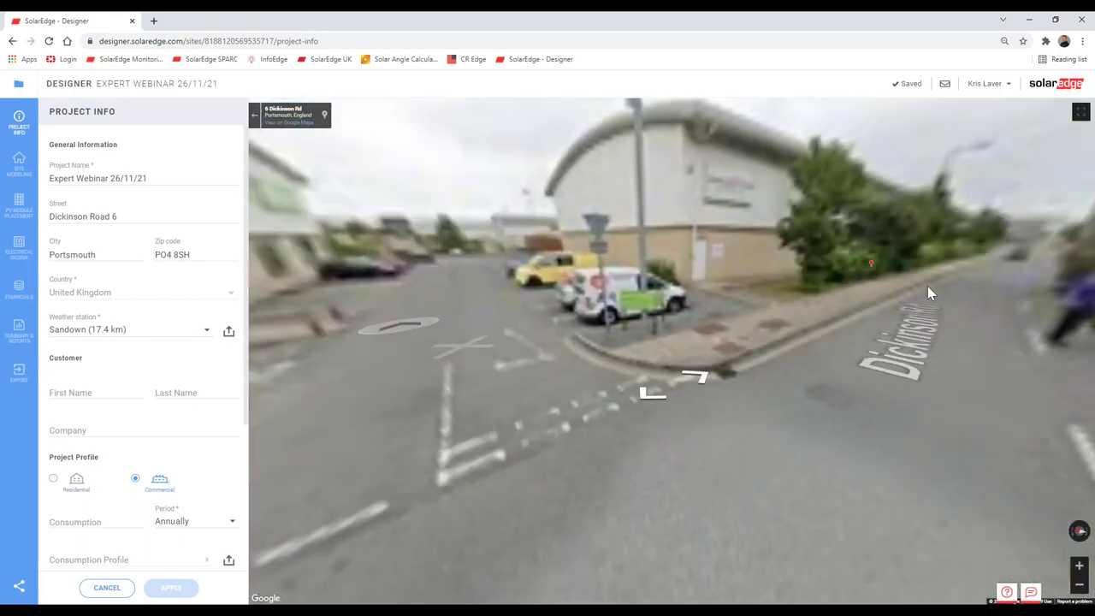
pyautogui.moveTo(927, 286); pyautogui.dragTo(670, 318)
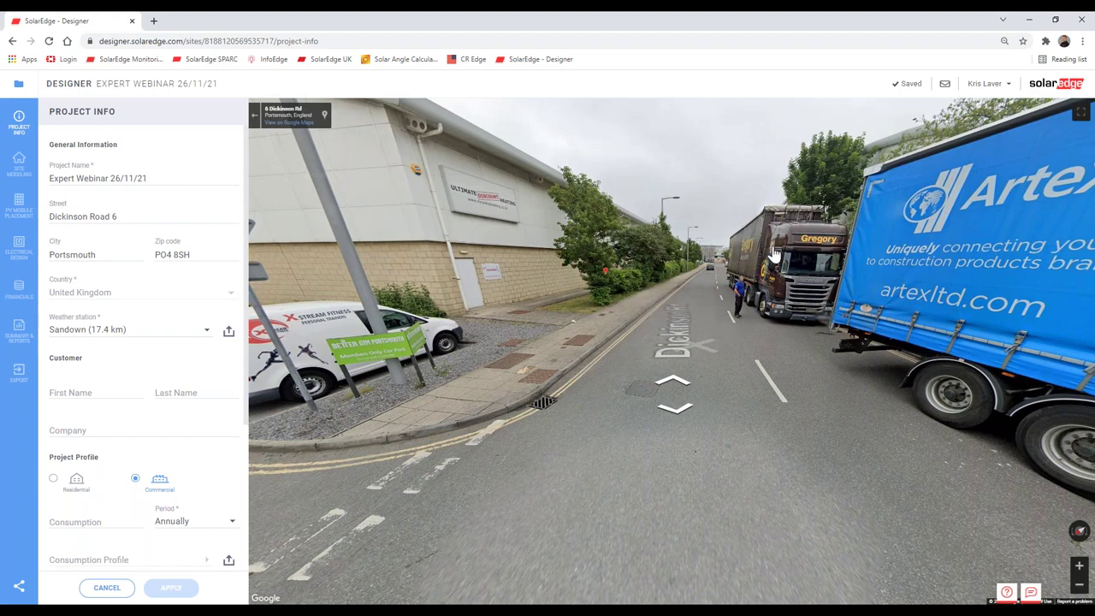
# Step: Move past the parked trucks to the Topps and Tesco Extra junction, then exit Street View
pyautogui.click(671, 321)
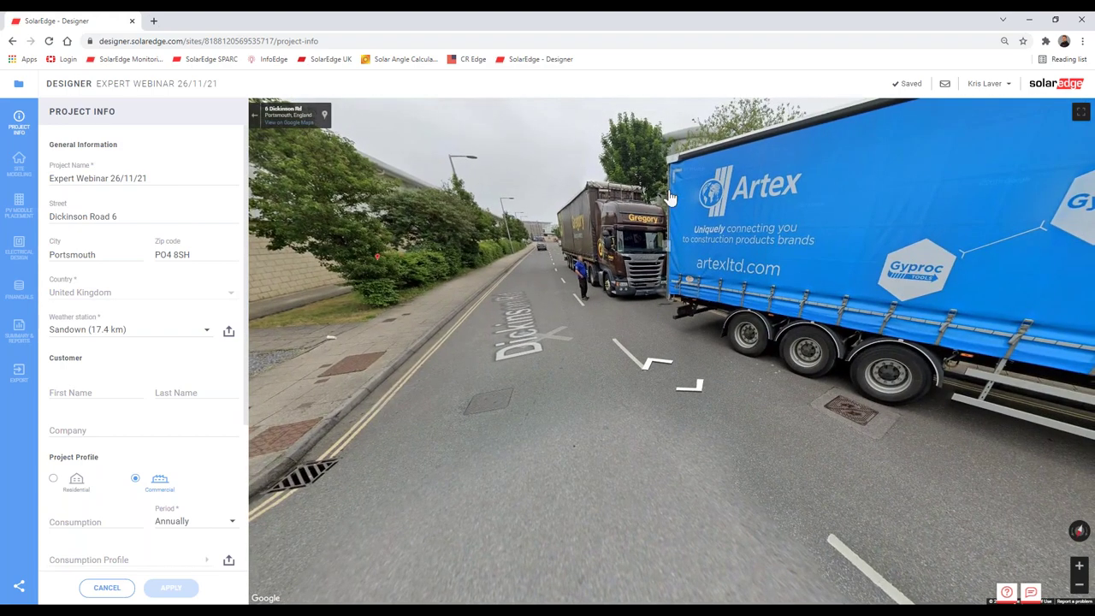
pyautogui.moveTo(565, 257); pyautogui.dragTo(650, 256)
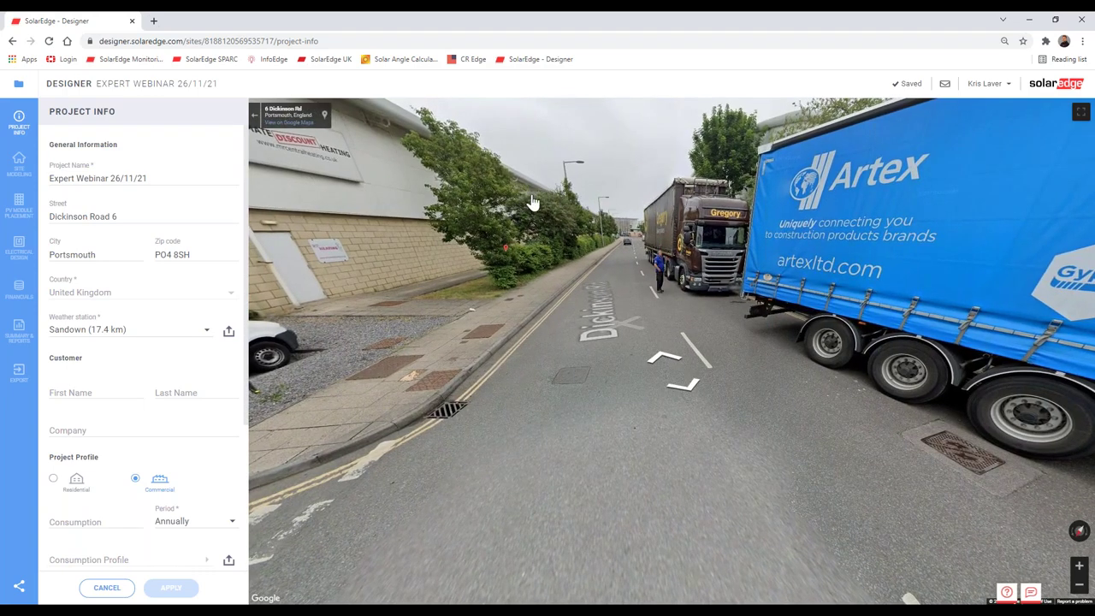
pyautogui.click(604, 321)
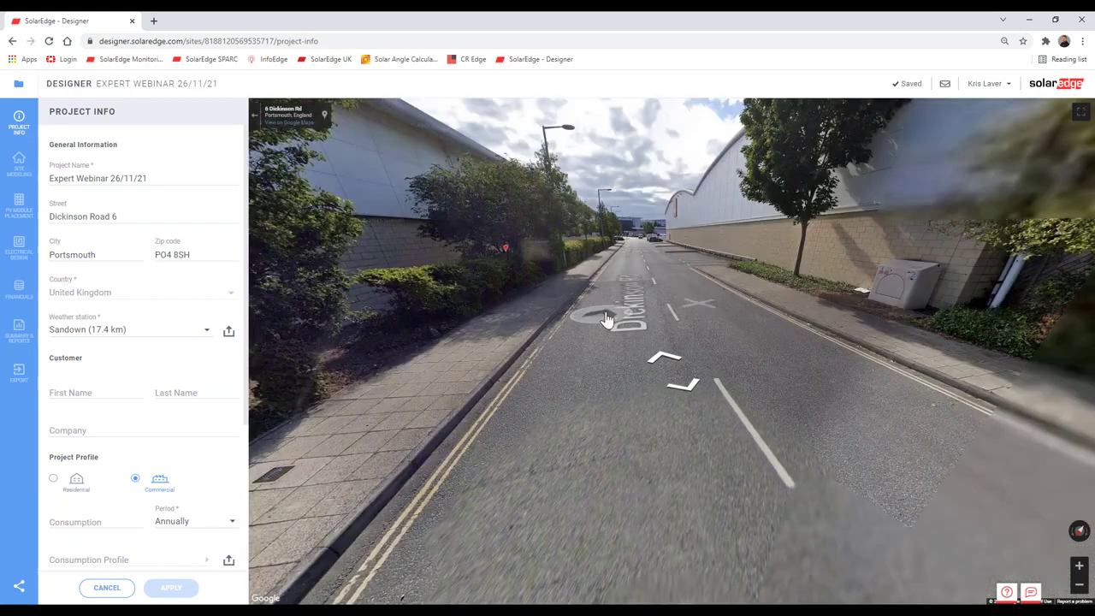
pyautogui.click(619, 249)
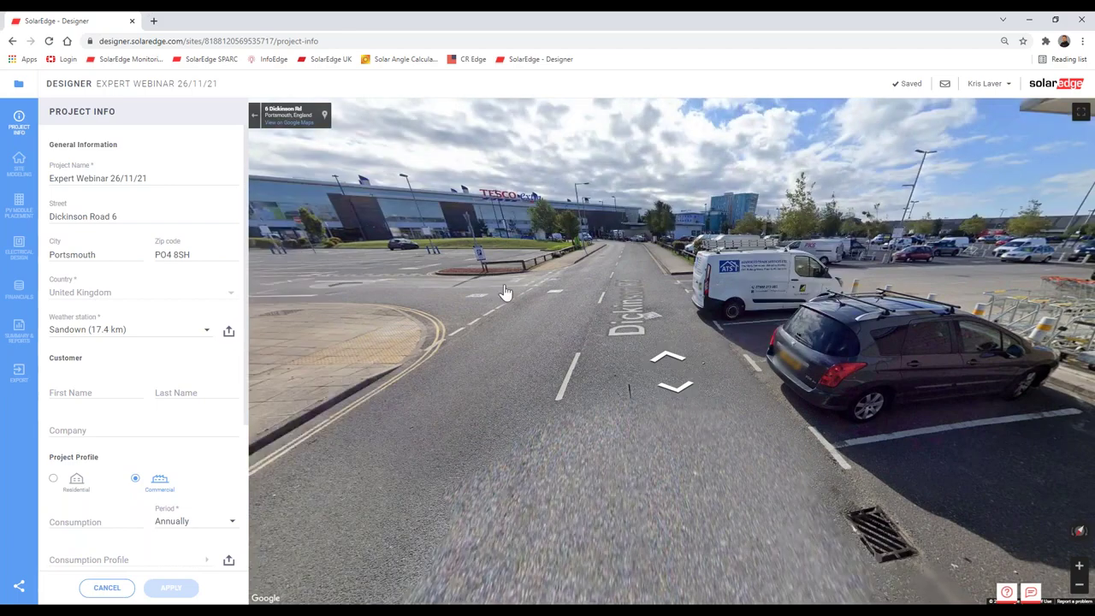
pyautogui.click(482, 320)
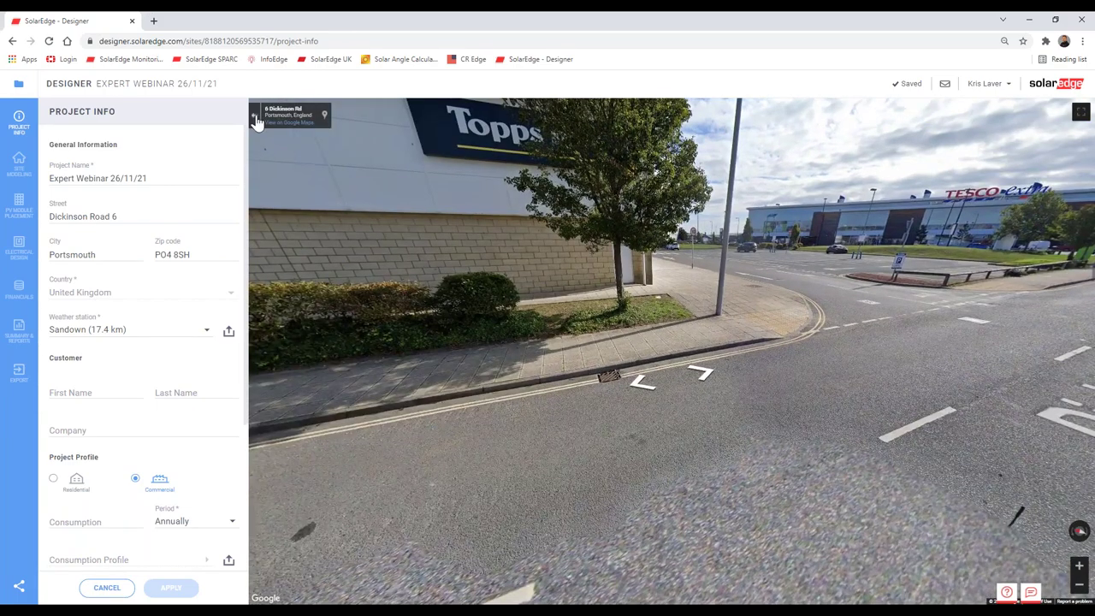
pyautogui.click(255, 118)
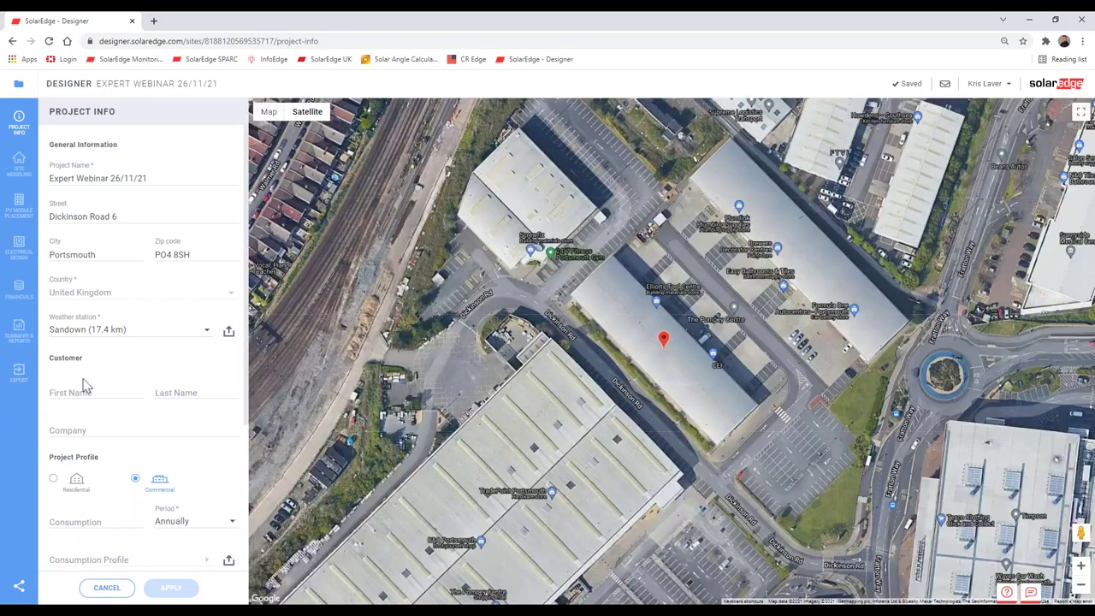
# Step: Return to PV Module Placement and zoom to the 17°, 225.7° azimuth, 182 m² roof facet
pyautogui.click(21, 216)
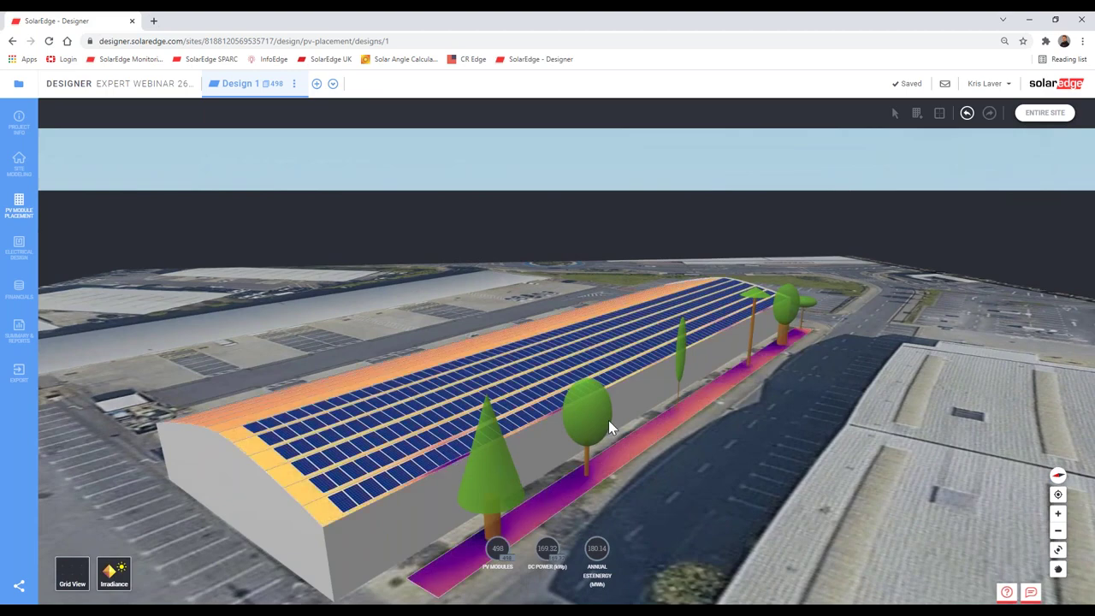
pyautogui.click(410, 472)
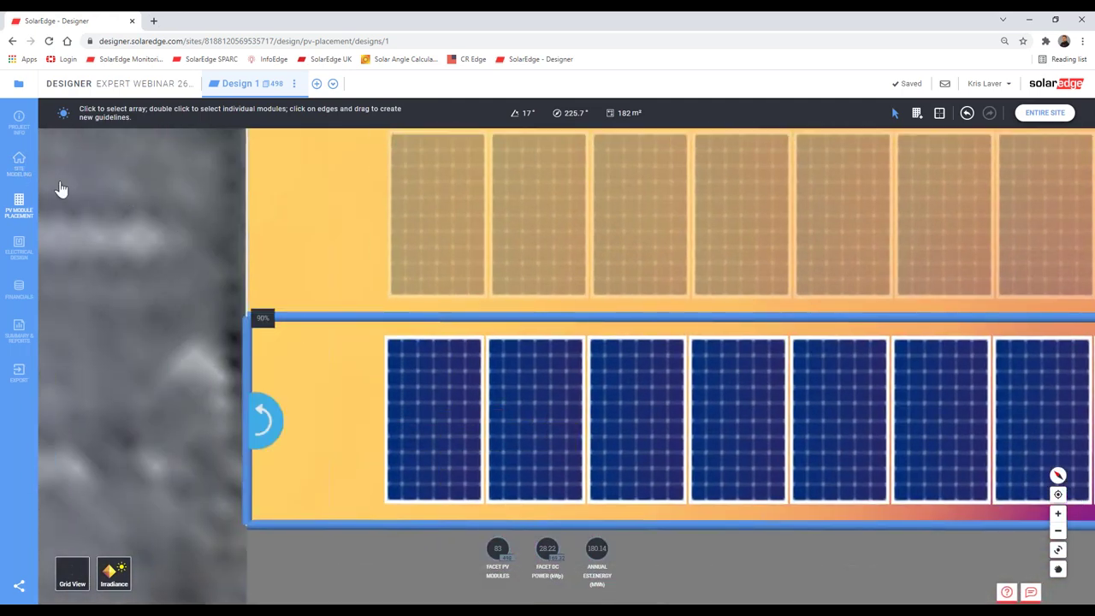
# Step: Move the module array up, then back inside the 14° facet until the 'not valid' warning clears
pyautogui.click(437, 385)
pyautogui.moveTo(436, 386); pyautogui.dragTo(436, 342)
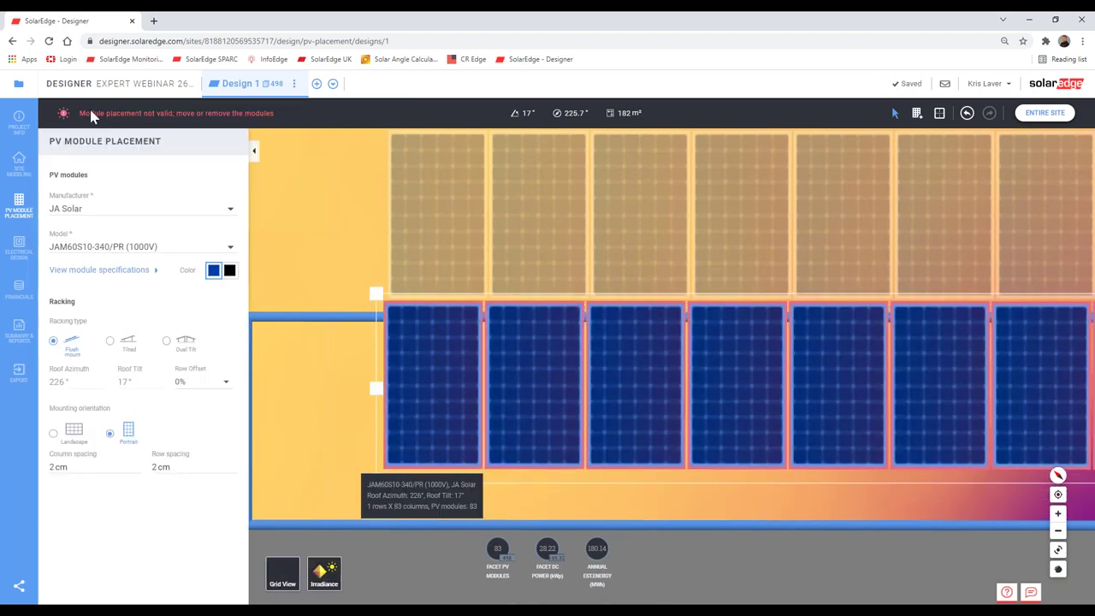
pyautogui.tripleClick(229, 115)
pyautogui.click(281, 115)
pyautogui.tripleClick(274, 115)
pyautogui.click(273, 115)
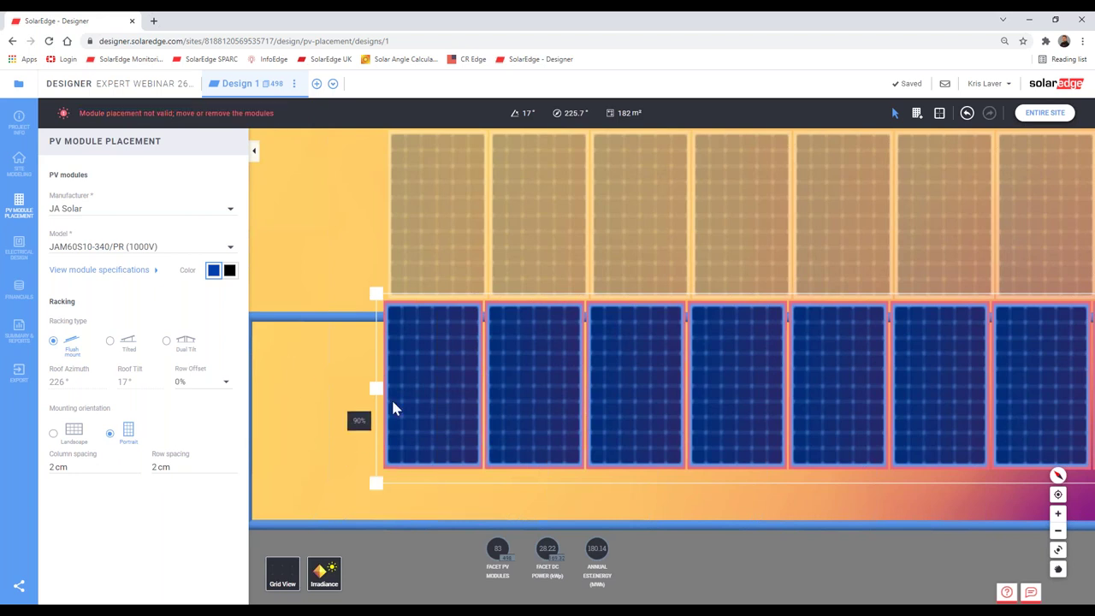
pyautogui.moveTo(411, 345); pyautogui.dragTo(415, 359)
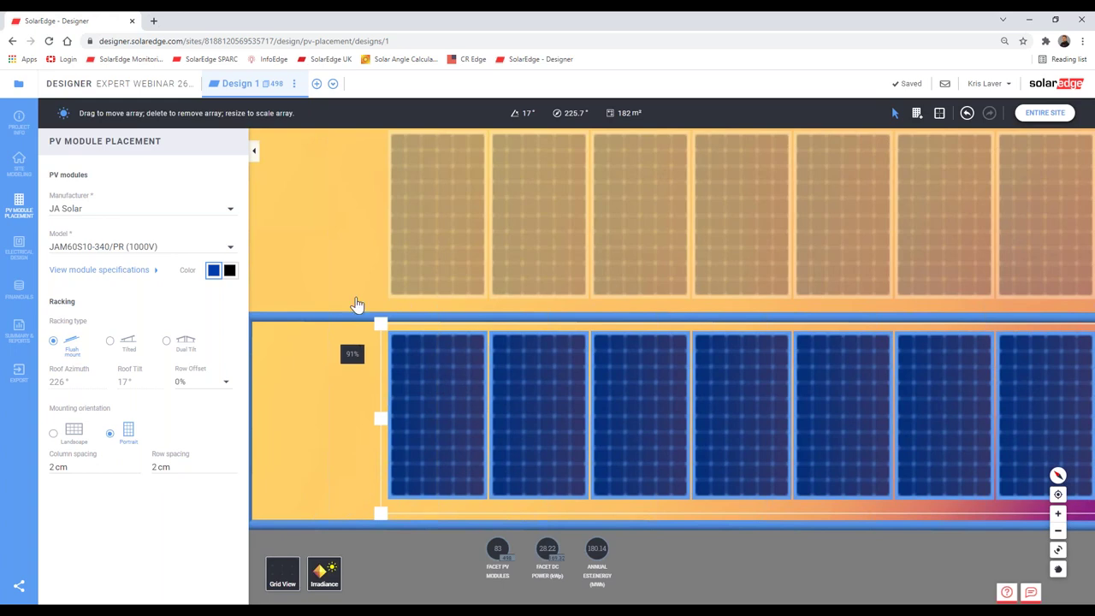
pyautogui.scroll(-2, 410, 414)
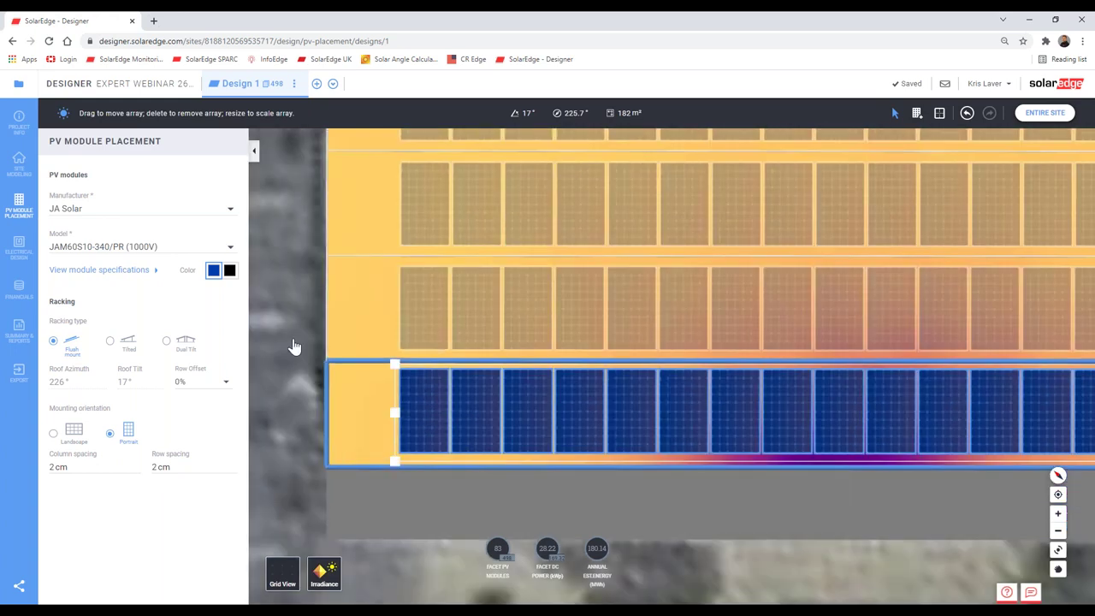
pyautogui.click(294, 347)
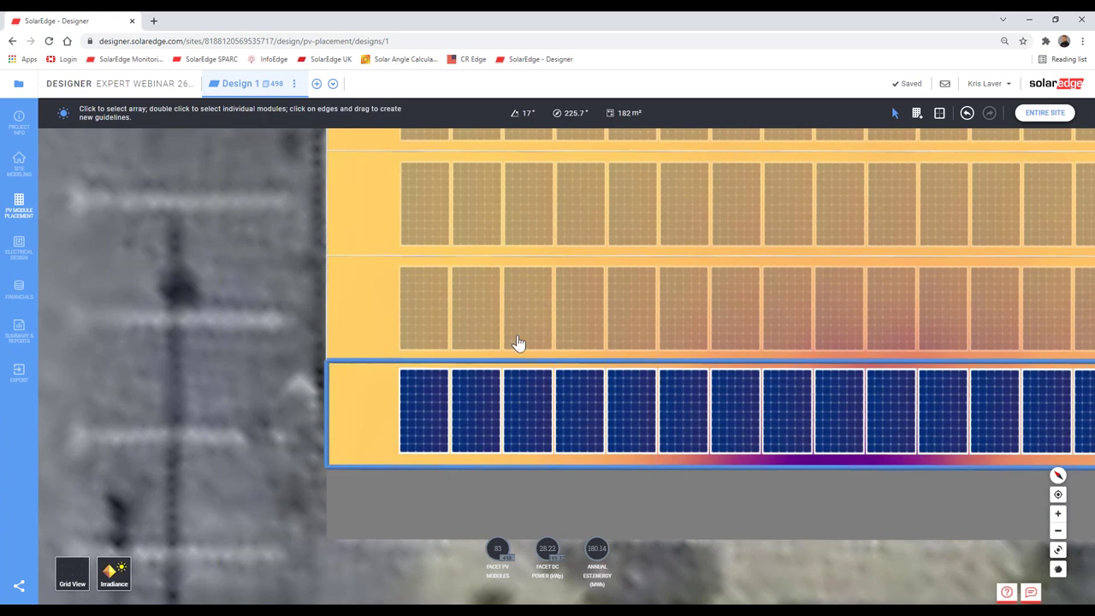
pyautogui.scroll(-5, 518, 342)
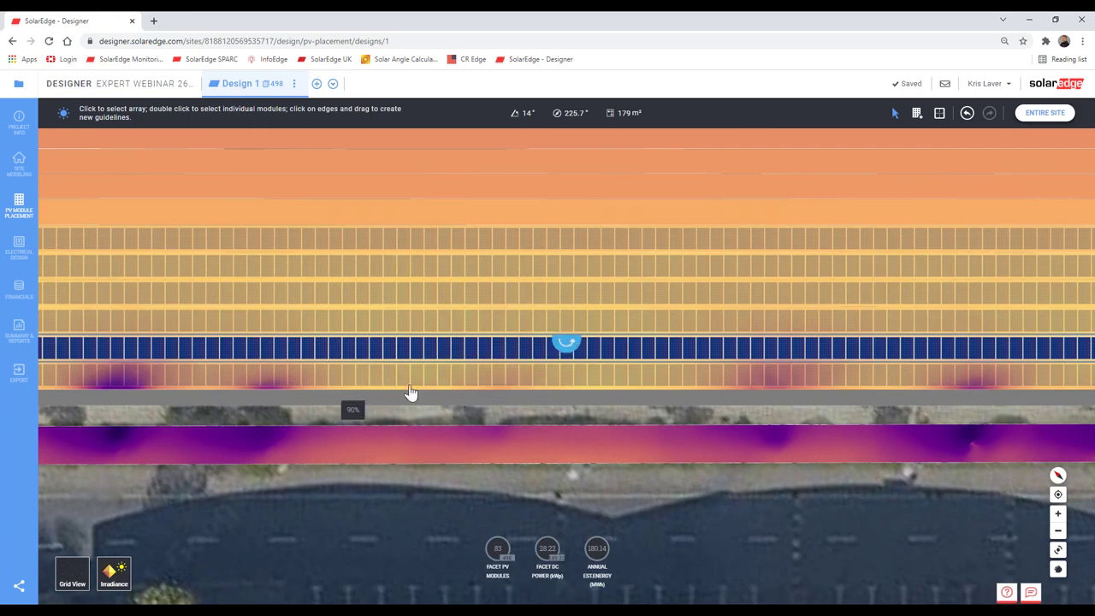
# Step: Shift the blue module array slightly up the roof, then deselect it
pyautogui.moveTo(410, 394); pyautogui.dragTo(676, 407)
pyautogui.scroll(5, 359, 380)
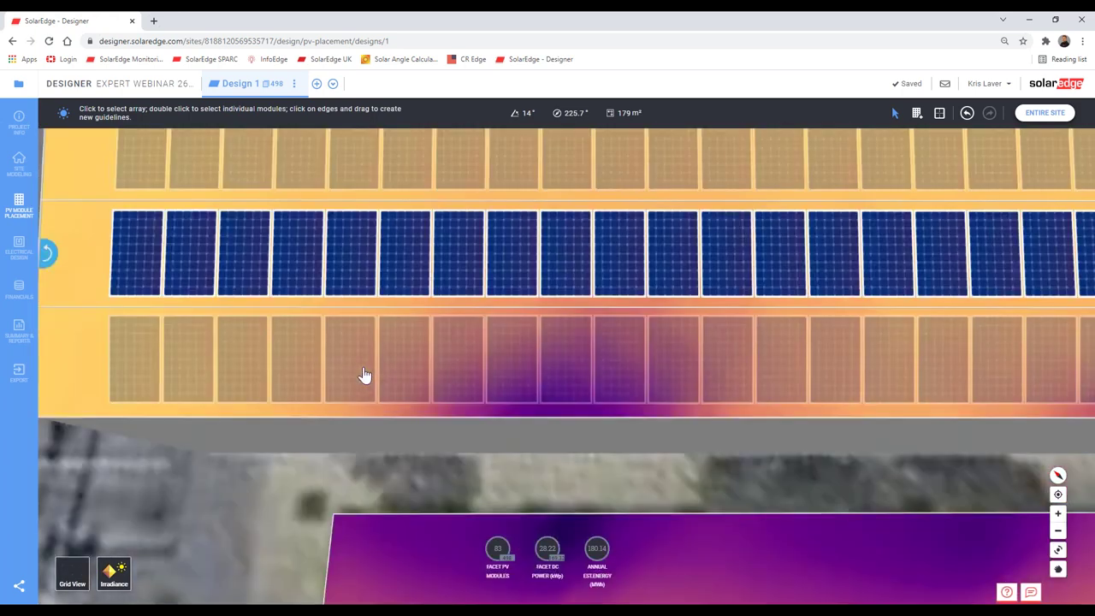
pyautogui.scroll(-5, 364, 374)
pyautogui.moveTo(214, 379); pyautogui.dragTo(655, 403)
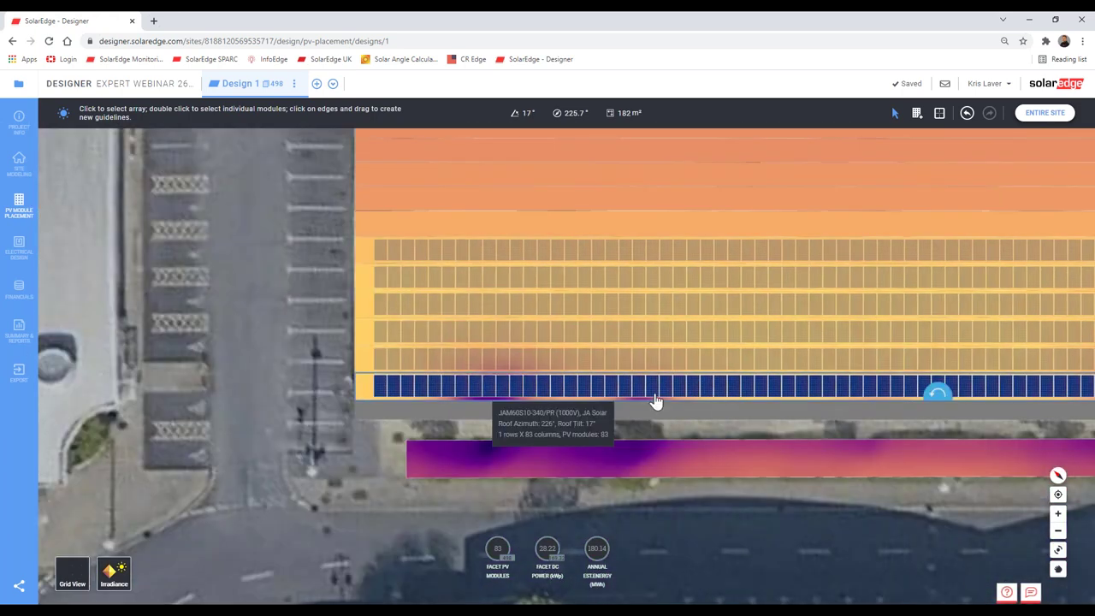
pyautogui.scroll(4, 440, 396)
pyautogui.scroll(2, 393, 358)
pyautogui.click(408, 356)
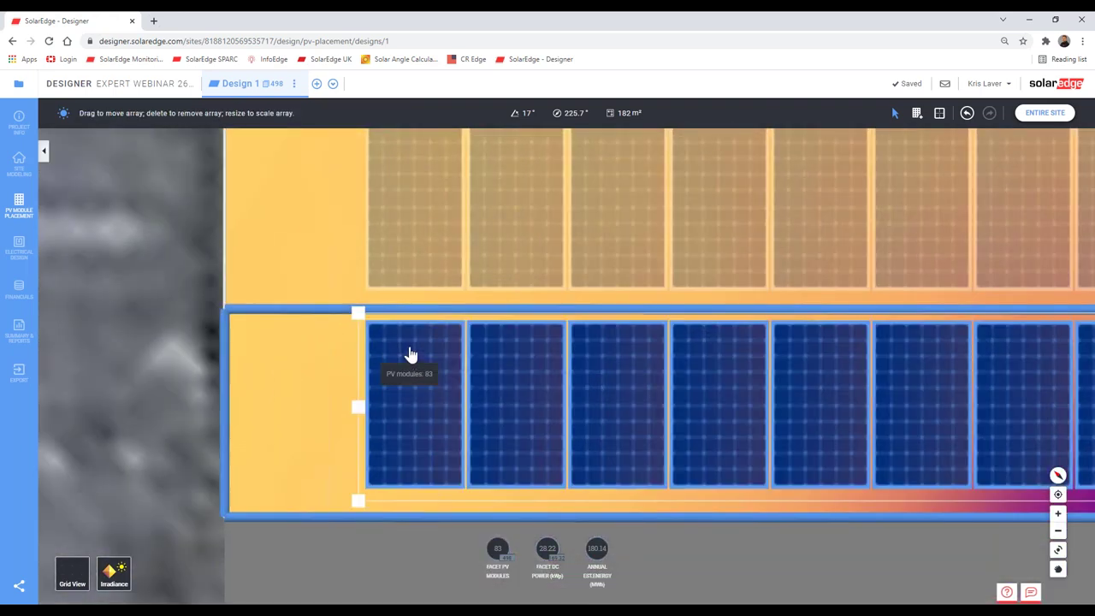
pyautogui.moveTo(410, 342); pyautogui.dragTo(410, 340)
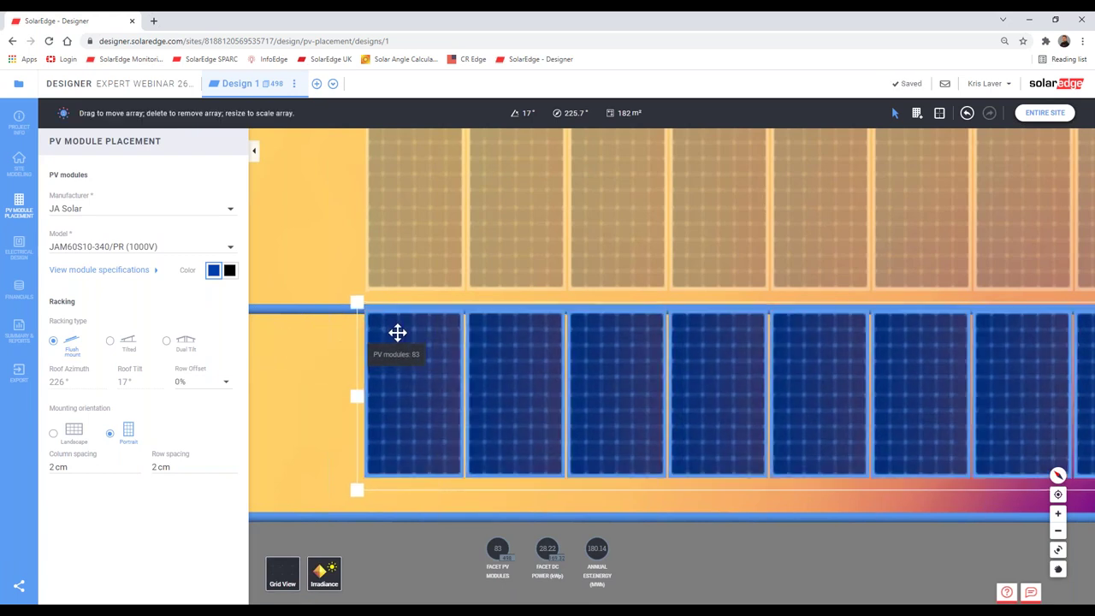
pyautogui.click(414, 266)
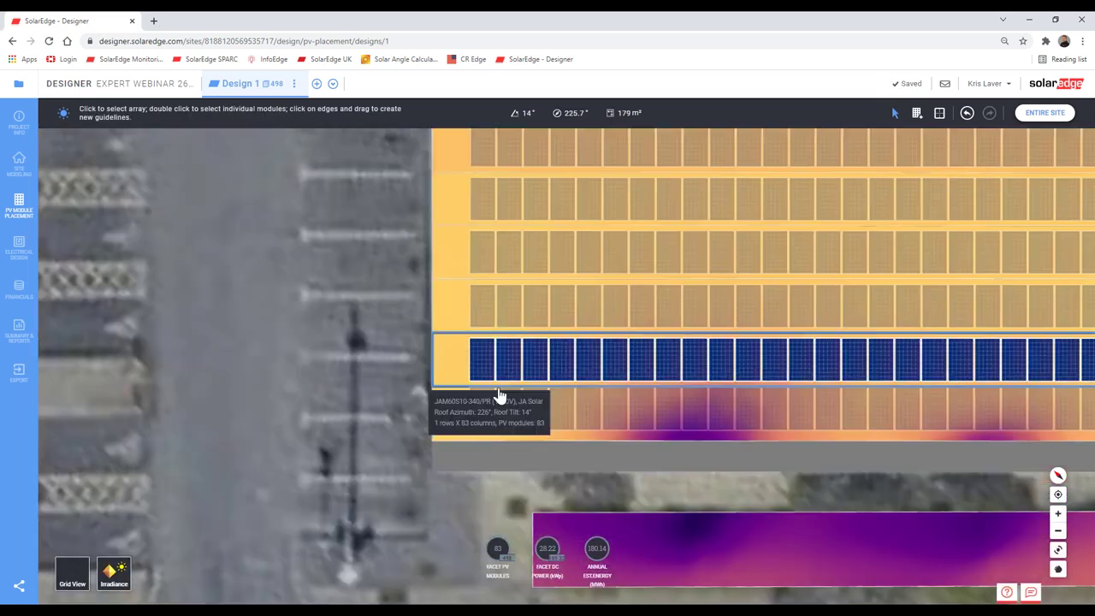
# Step: Select the 14° facet's array, then show the whole site in 3D with 498 modules
pyautogui.scroll(5, 500, 395)
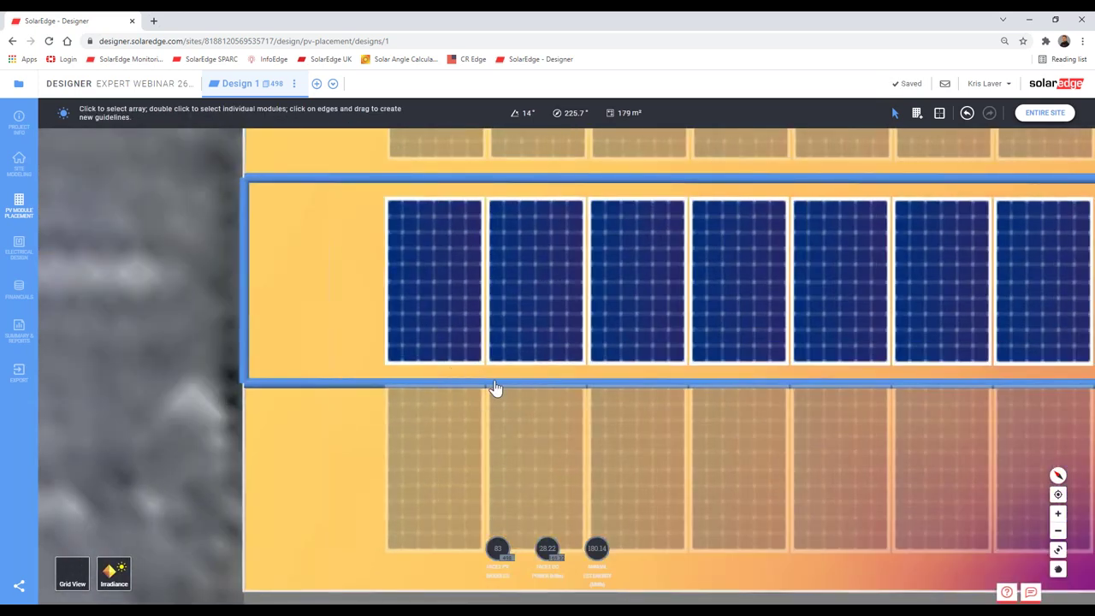
pyautogui.scroll(-2, 494, 388)
pyautogui.scroll(2, 486, 372)
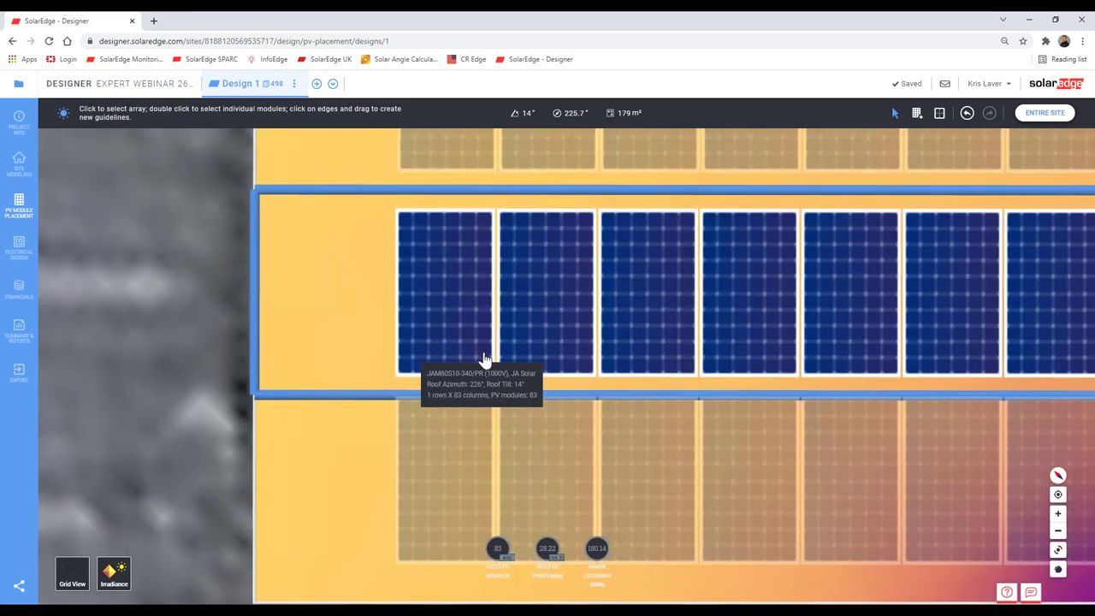
pyautogui.click(484, 359)
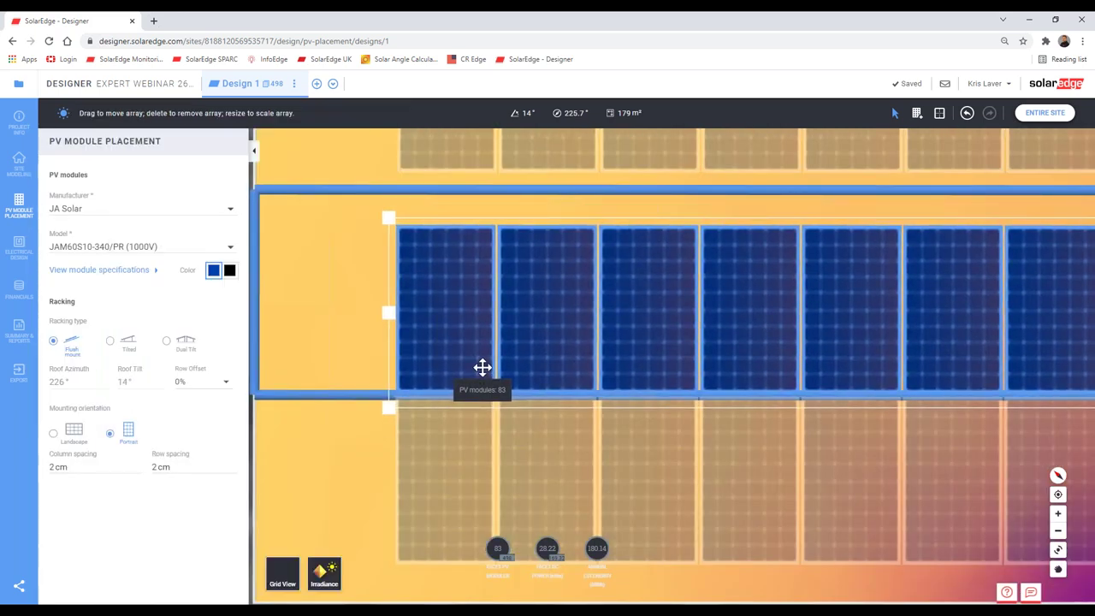
pyautogui.scroll(-3, 367, 369)
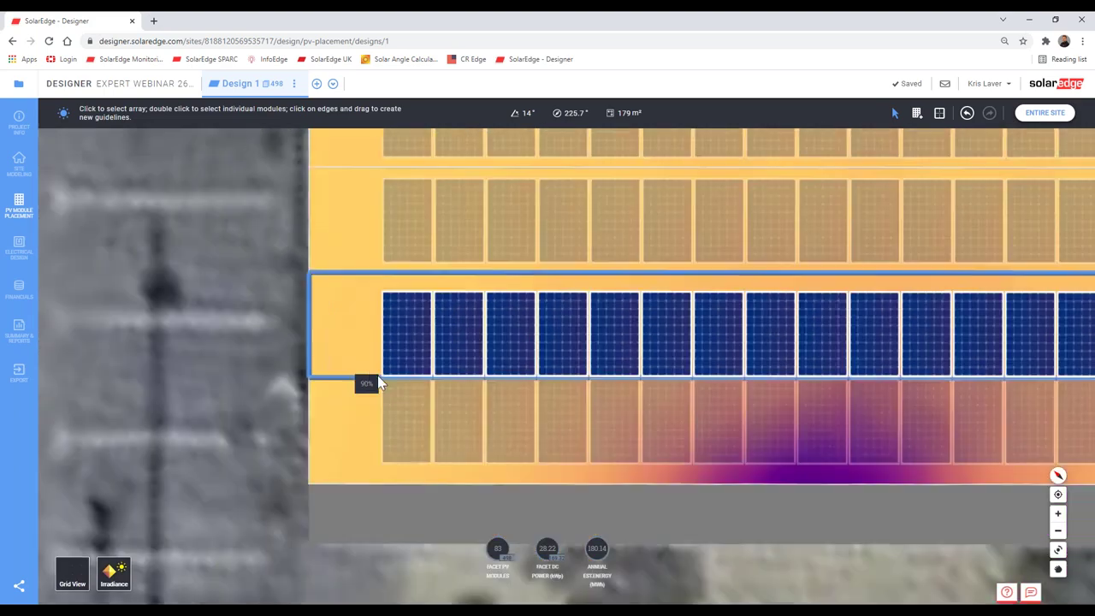
pyautogui.scroll(-3, 484, 410)
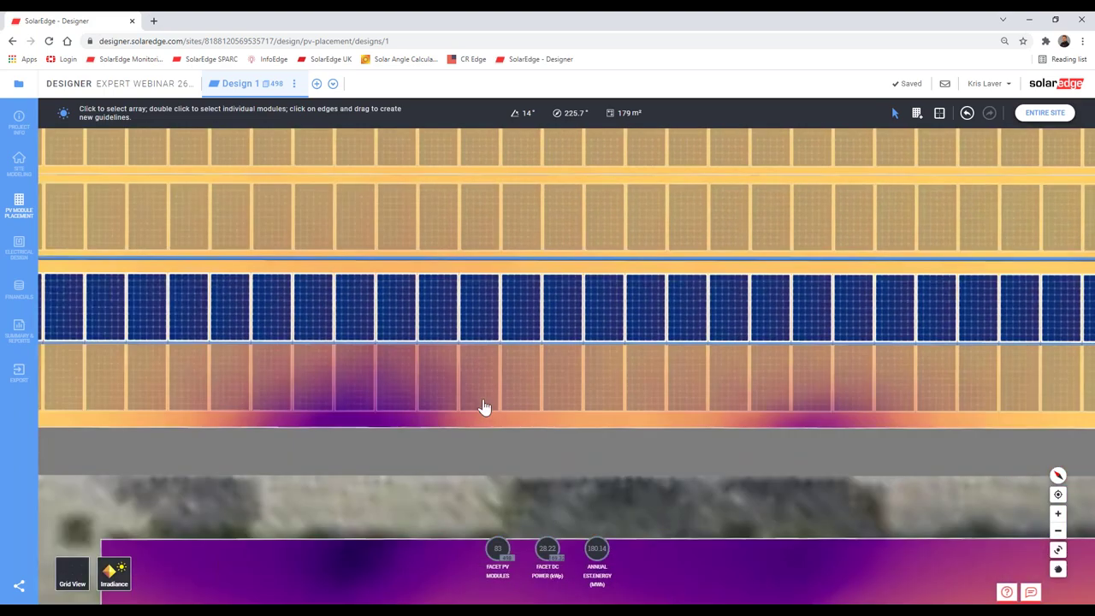
pyautogui.scroll(-3, 484, 402)
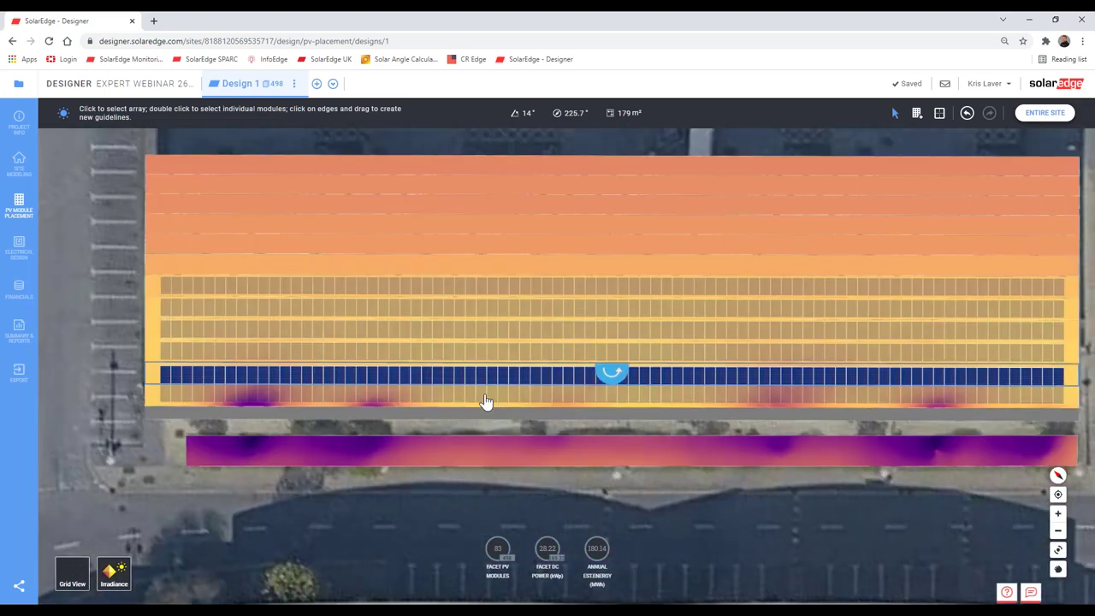
pyautogui.scroll(5, 557, 411)
pyautogui.scroll(-5, 548, 393)
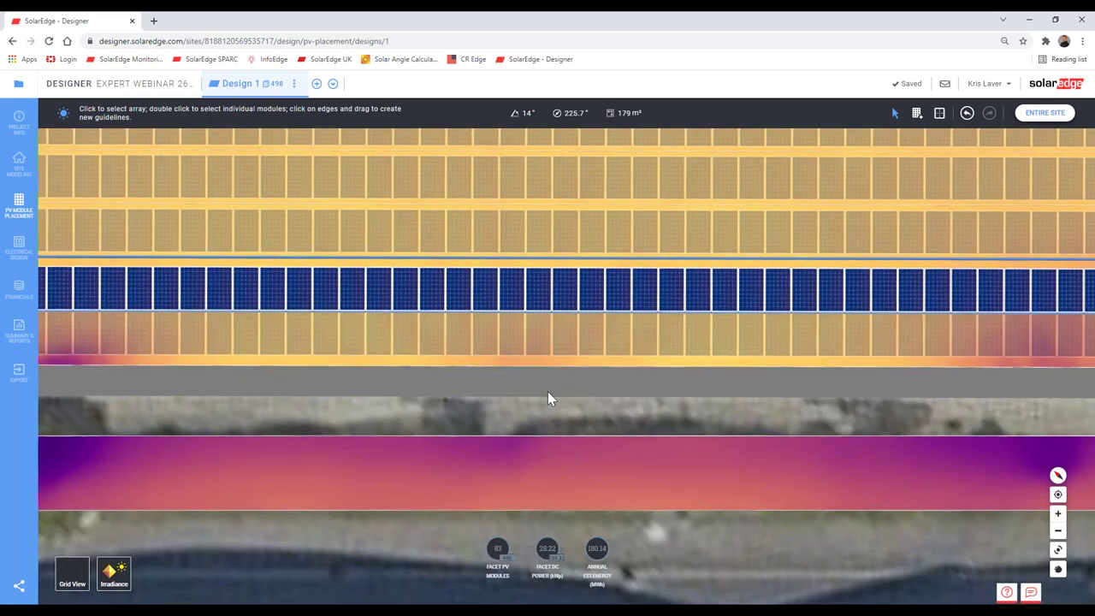
pyautogui.scroll(10, 318, 384)
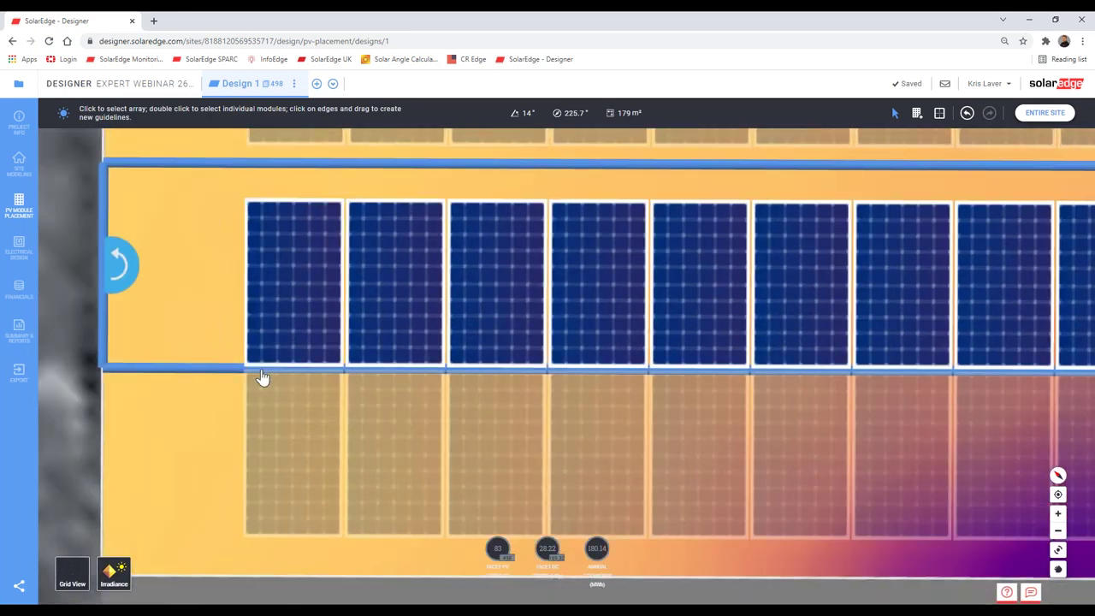
pyautogui.scroll(3, 263, 377)
pyautogui.scroll(-8, 261, 379)
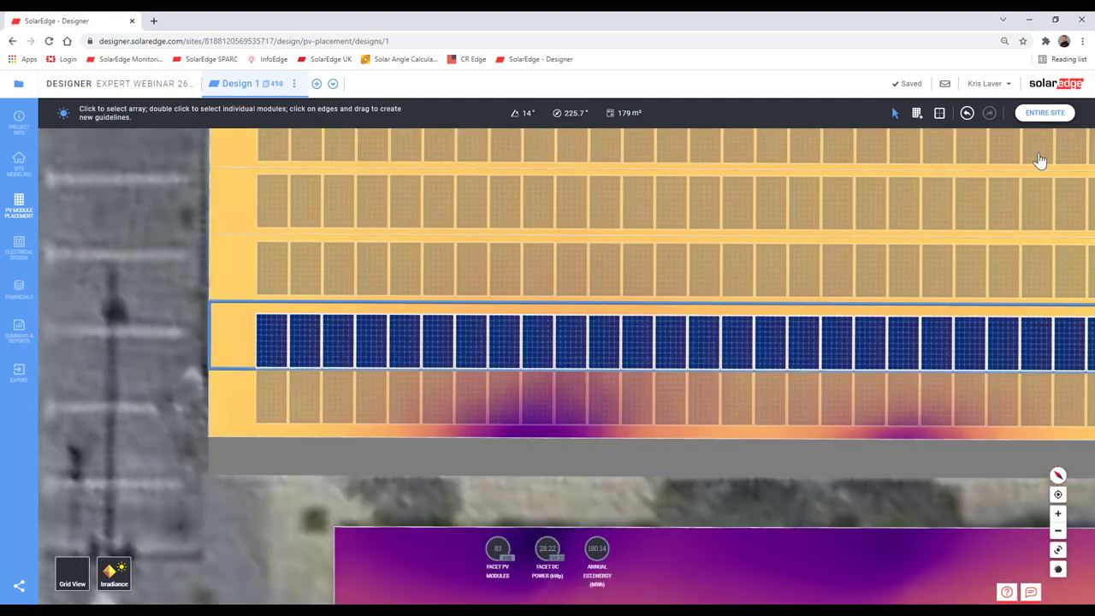
pyautogui.click(1045, 112)
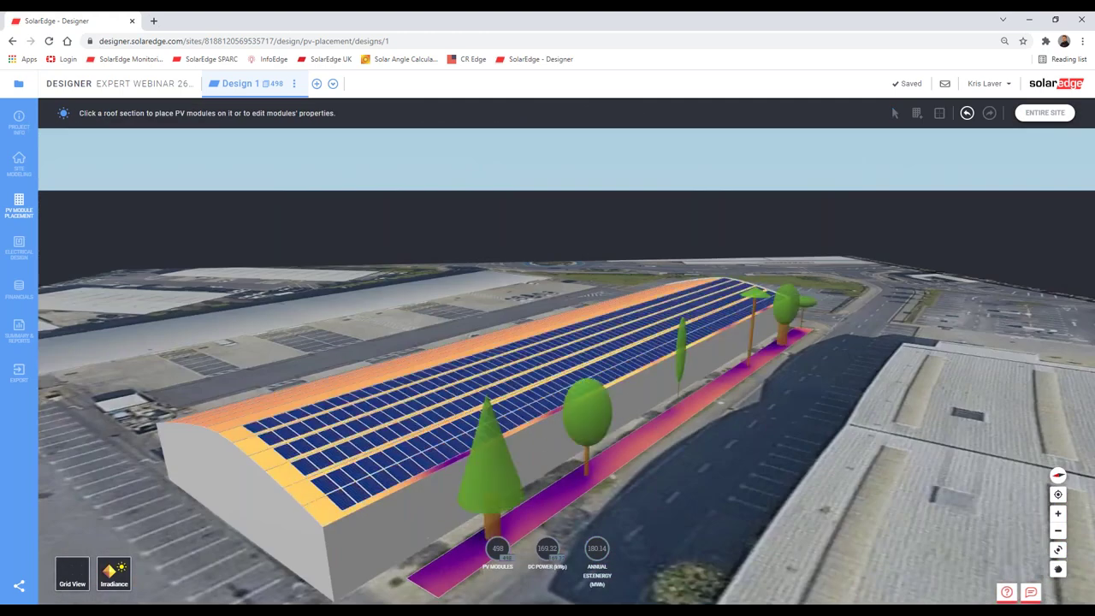
pyautogui.scroll(10, 344, 499)
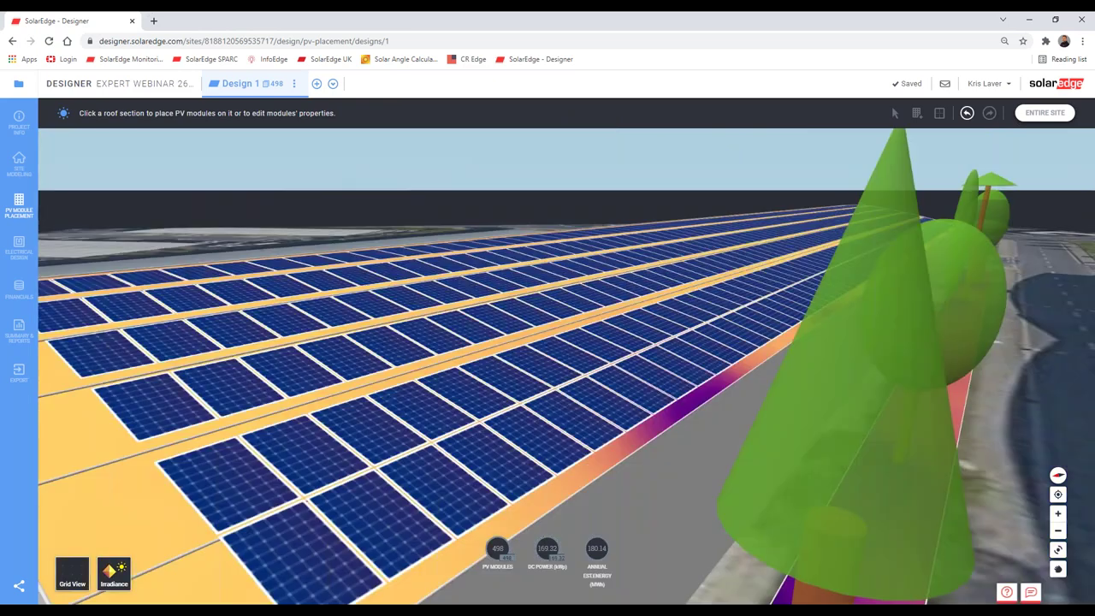
pyautogui.click(434, 508)
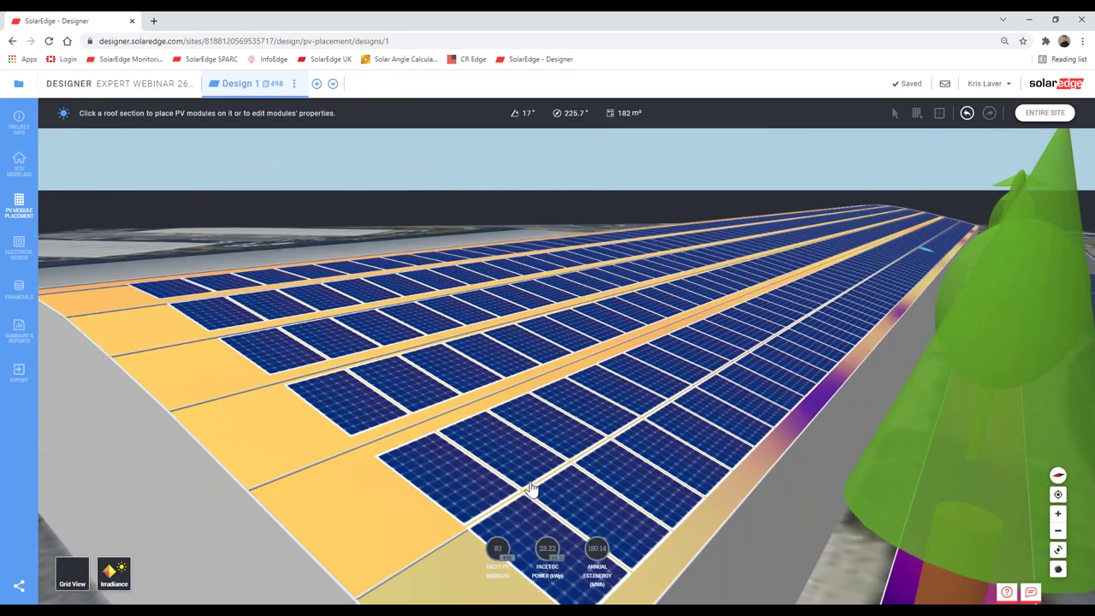
pyautogui.click(530, 487)
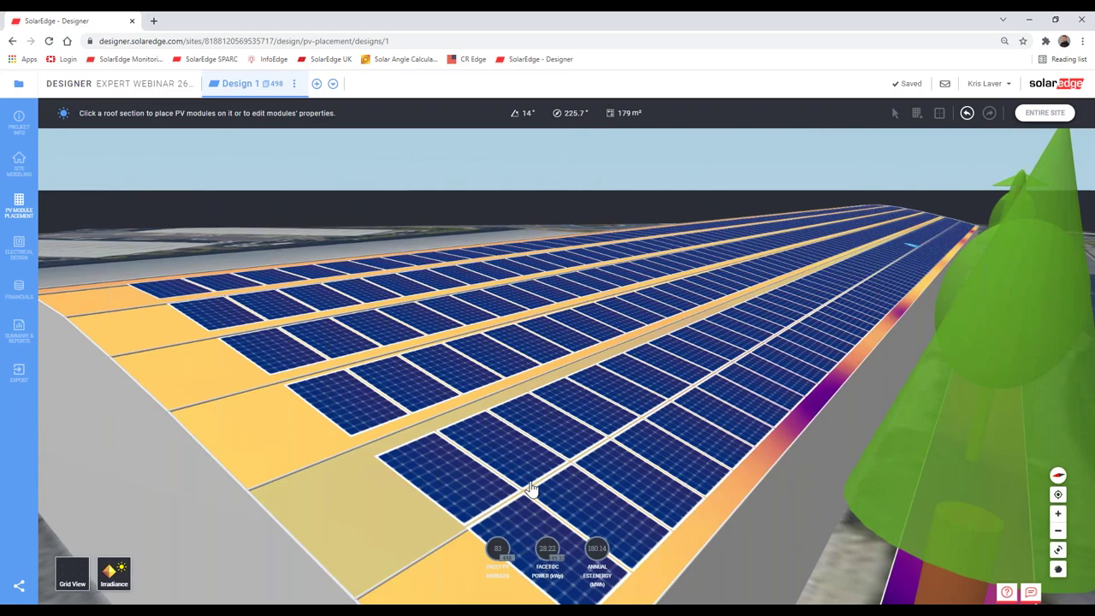
pyautogui.scroll(-5, 531, 487)
pyautogui.moveTo(530, 488); pyautogui.dragTo(799, 450, button='middle')
pyautogui.scroll(4, 777, 459)
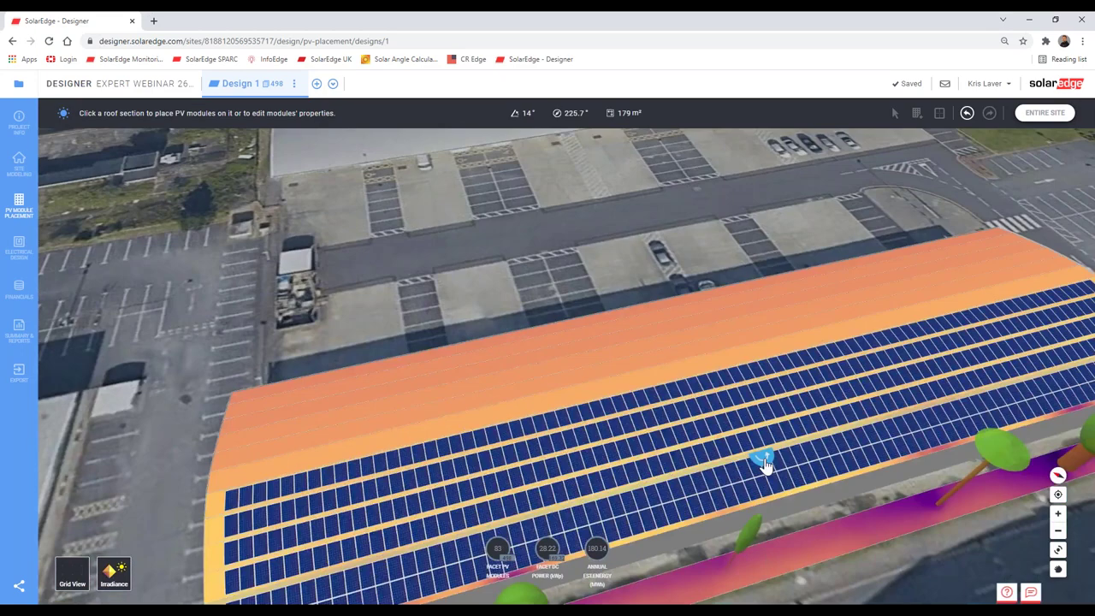
pyautogui.click(763, 460)
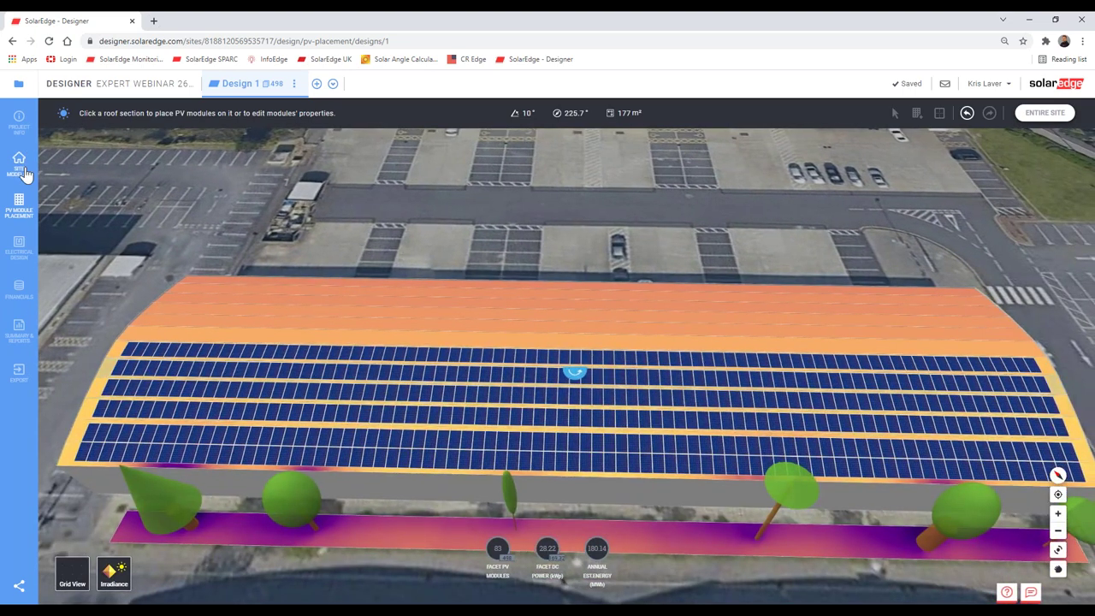
pyautogui.click(962, 174)
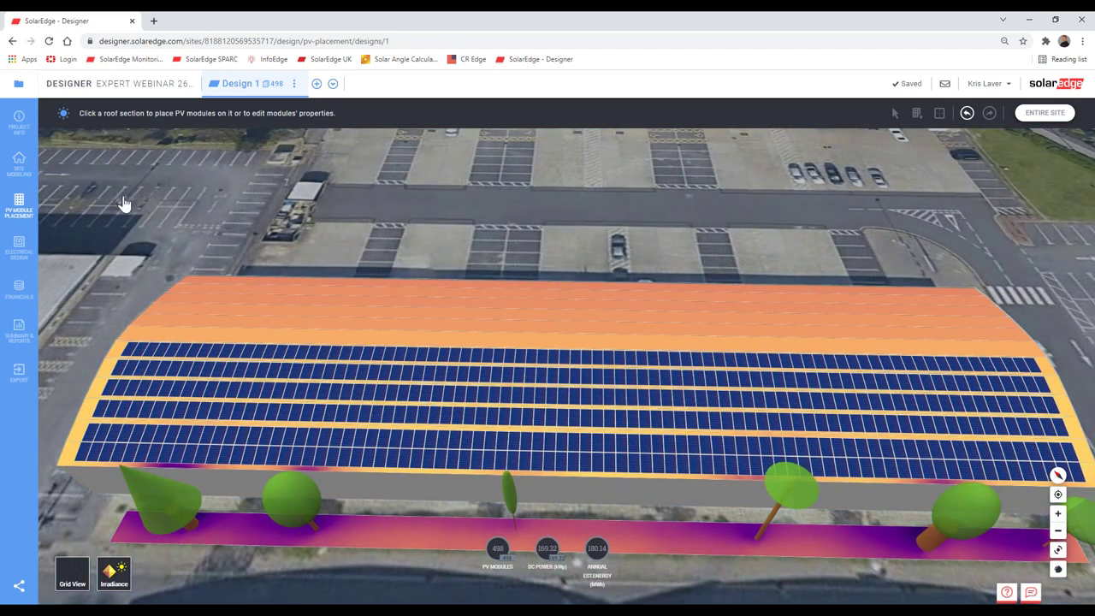
pyautogui.click(156, 419)
# Step: Add guidelines across the 17° facet's 83-module row and snap it to the 0.6 m guideline
pyautogui.click(86, 434)
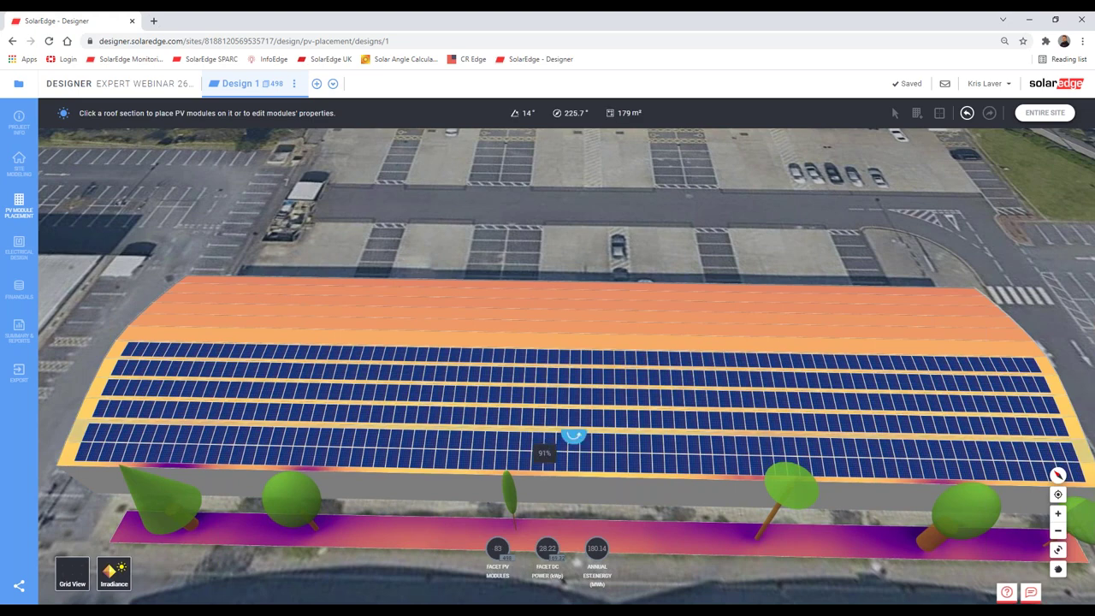
pyautogui.click(508, 386)
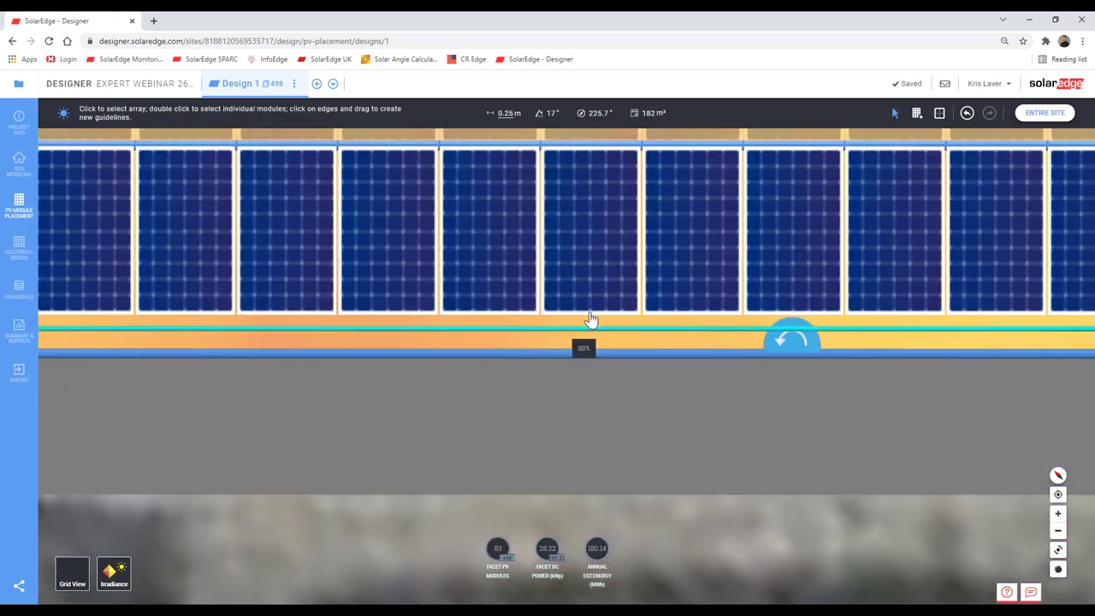
pyautogui.moveTo(590, 320); pyautogui.dragTo(587, 262)
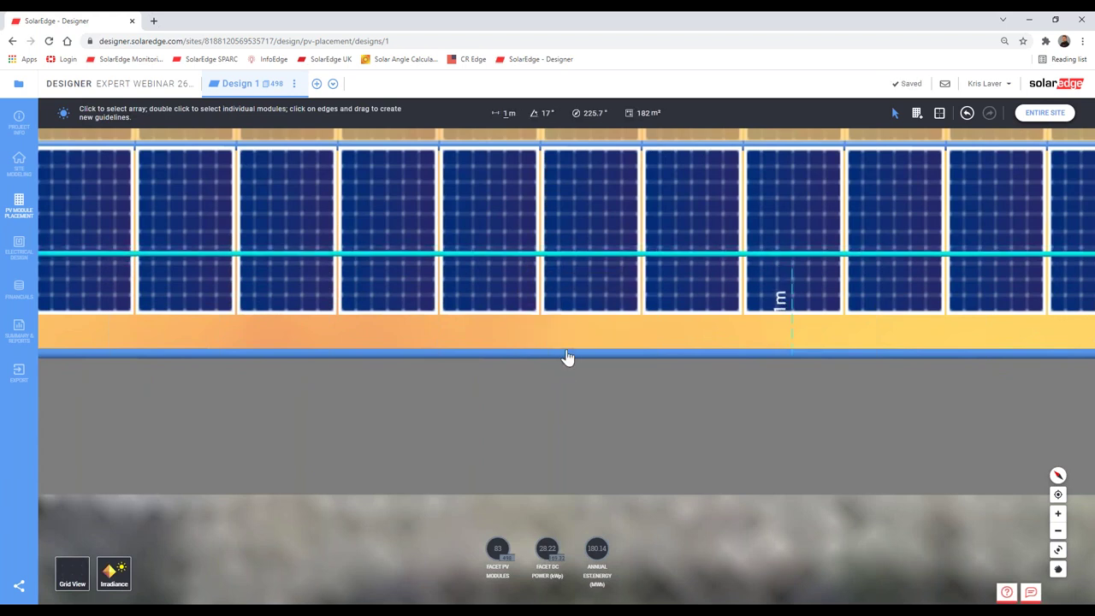
pyautogui.moveTo(567, 357); pyautogui.dragTo(573, 304)
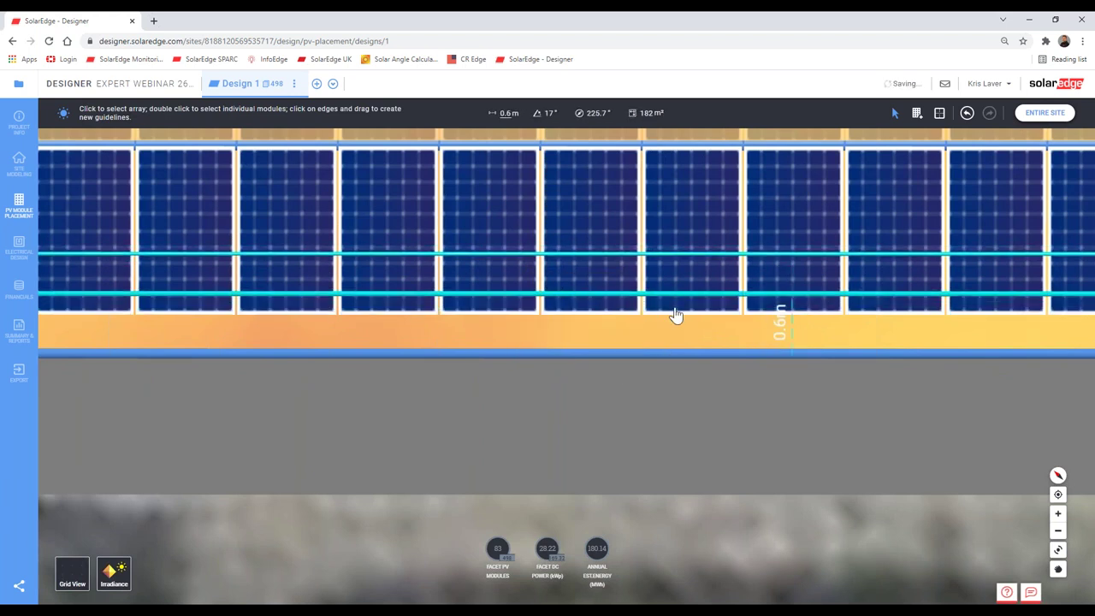
pyautogui.moveTo(676, 317); pyautogui.dragTo(684, 215)
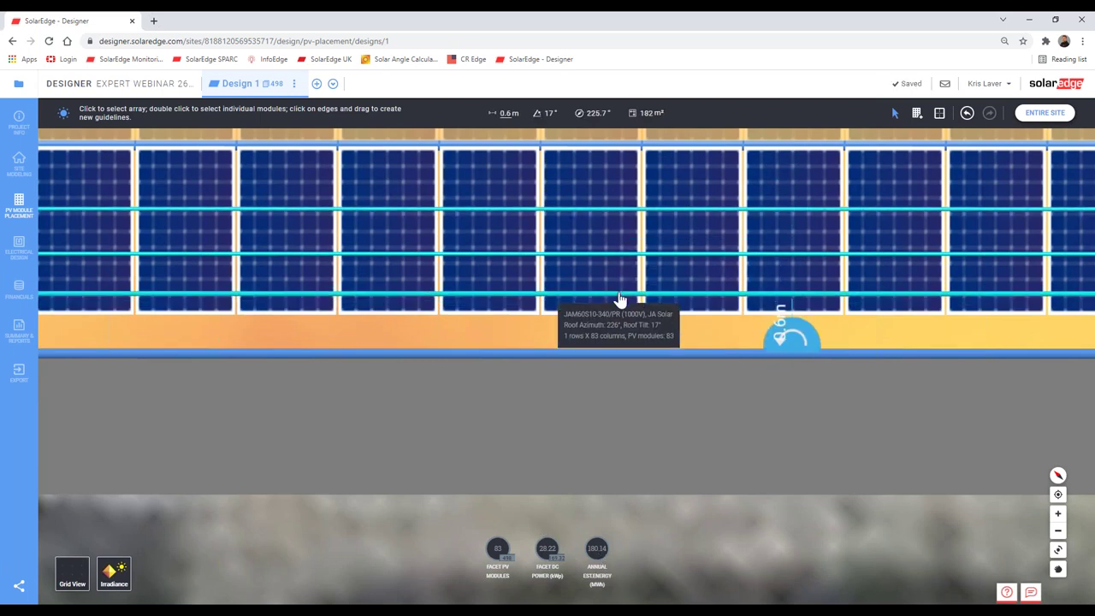
pyautogui.moveTo(620, 299); pyautogui.dragTo(618, 214)
pyautogui.scroll(-3, 637, 359)
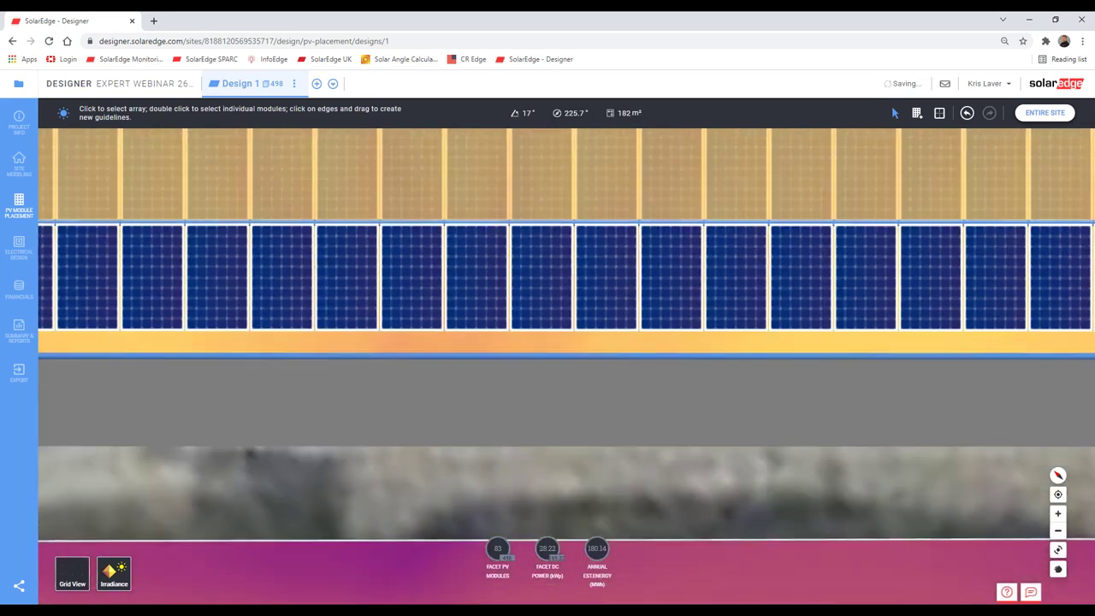
pyautogui.scroll(-5, 639, 373)
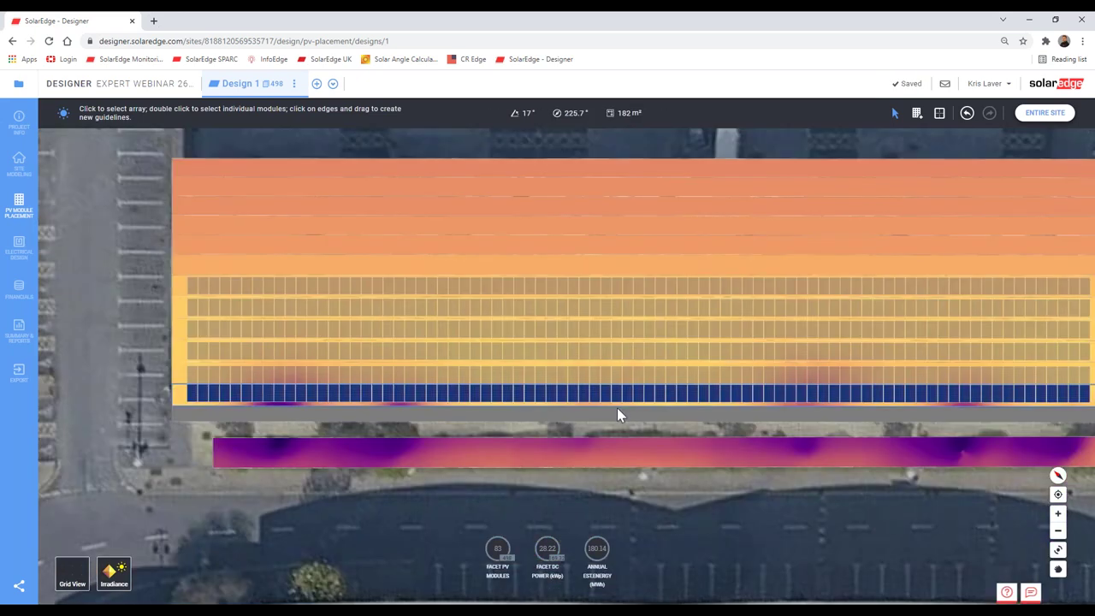
pyautogui.scroll(-3, 608, 379)
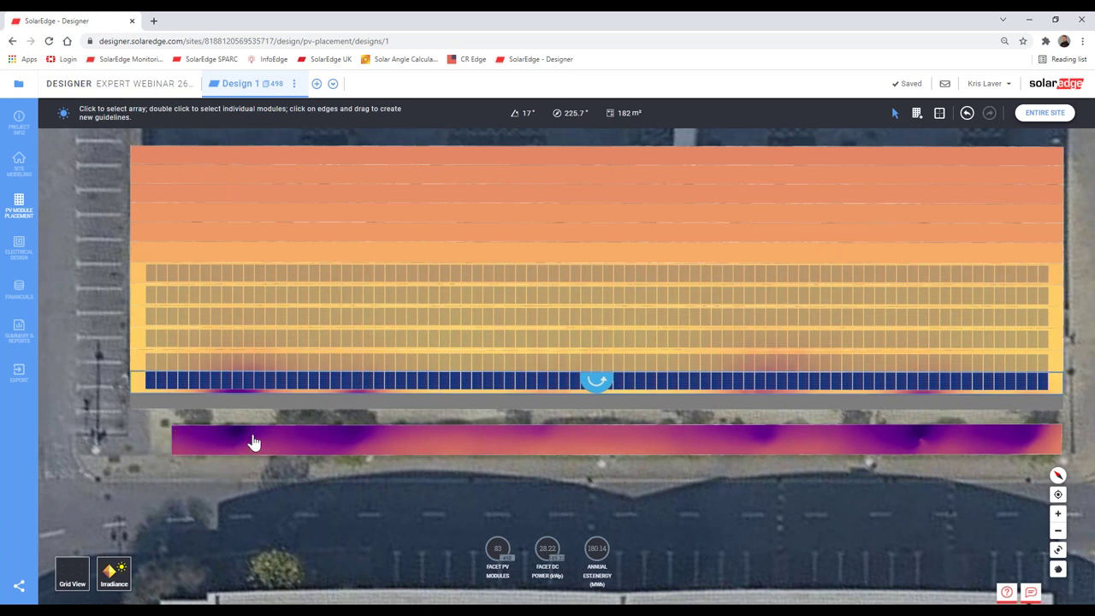
pyautogui.moveTo(253, 442)
pyautogui.scroll(2, 253, 419)
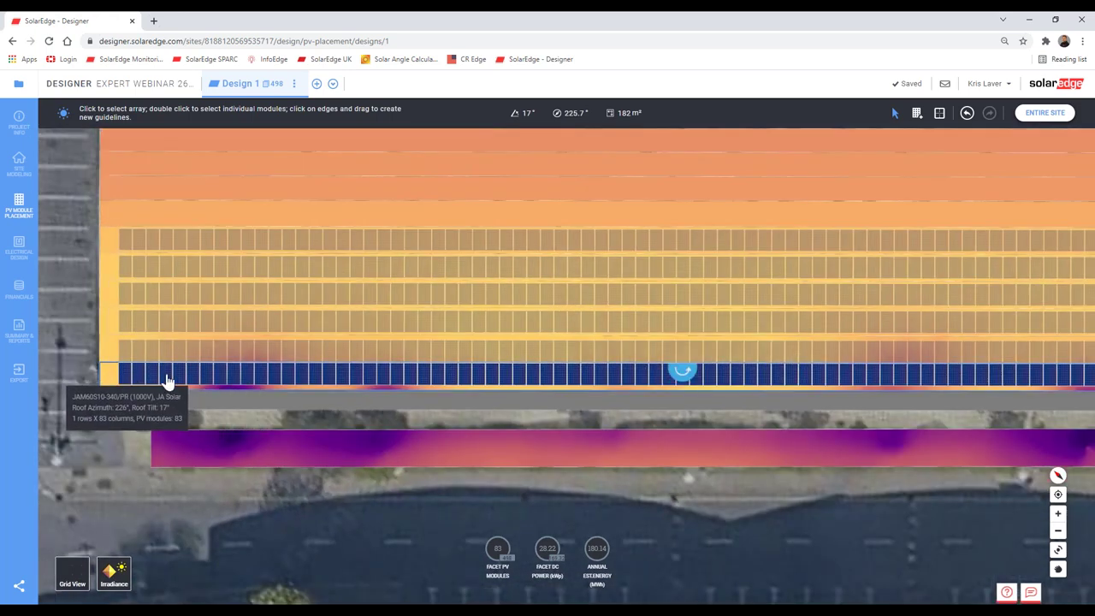
pyautogui.scroll(-3, 599, 368)
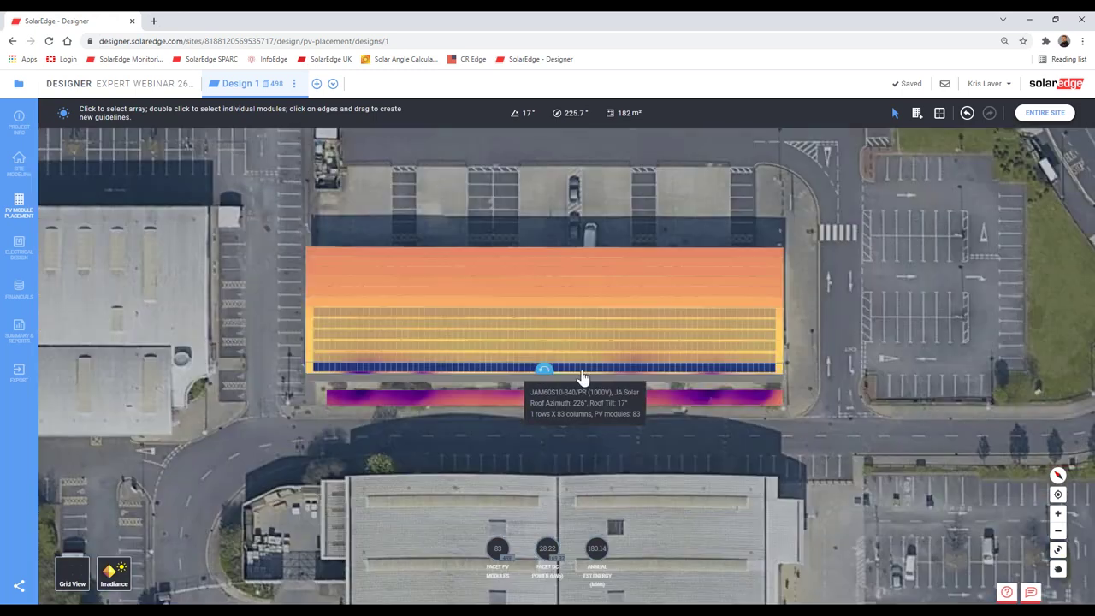
pyautogui.scroll(5, 581, 366)
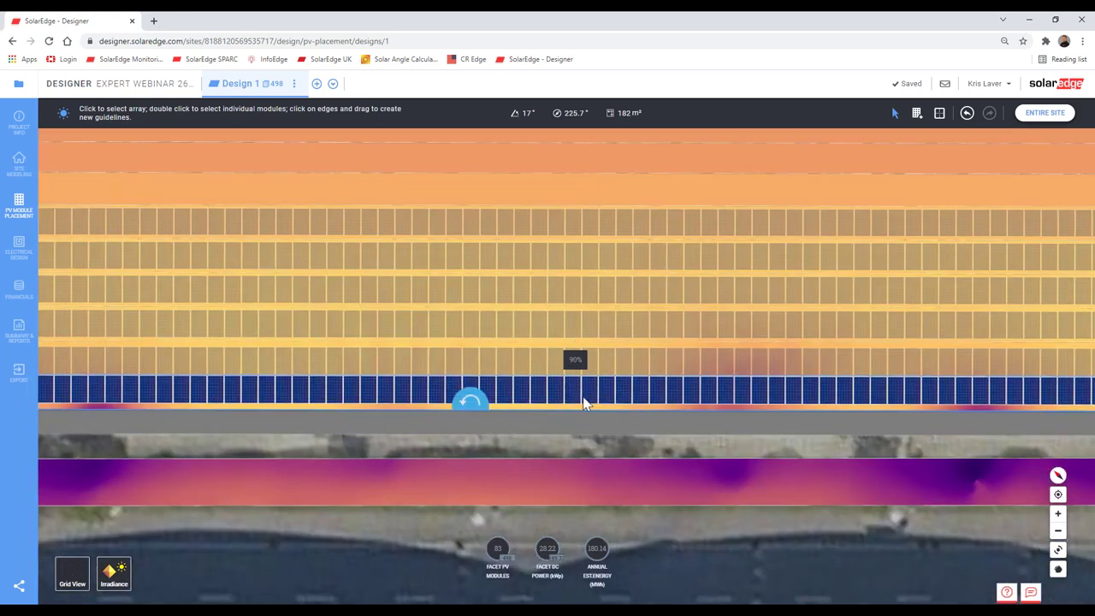
pyautogui.scroll(-3, 599, 382)
pyautogui.scroll(2, 624, 379)
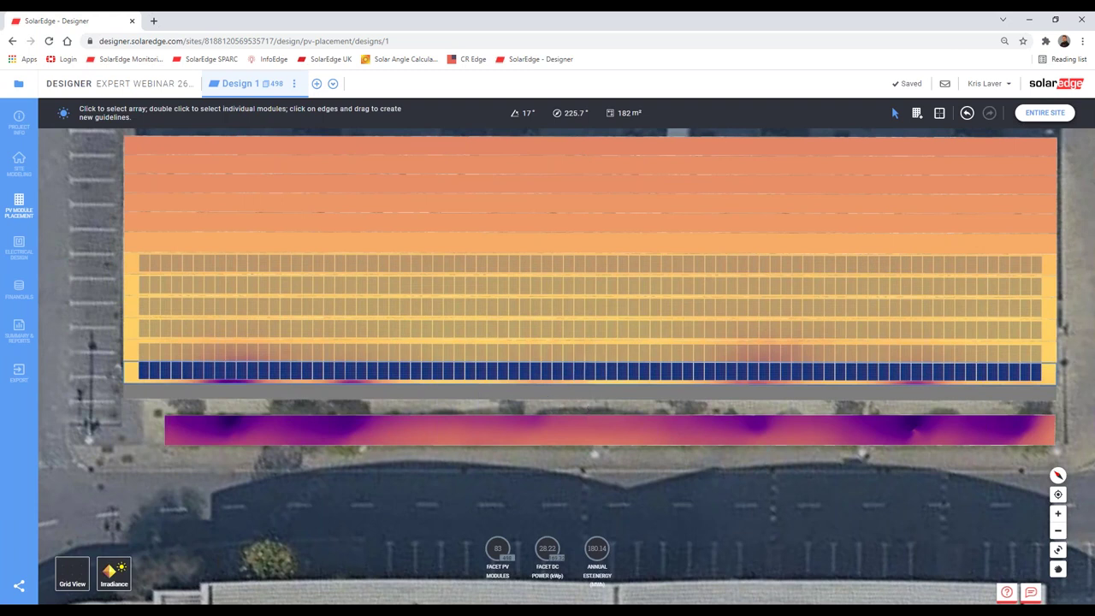
pyautogui.scroll(-3, 591, 393)
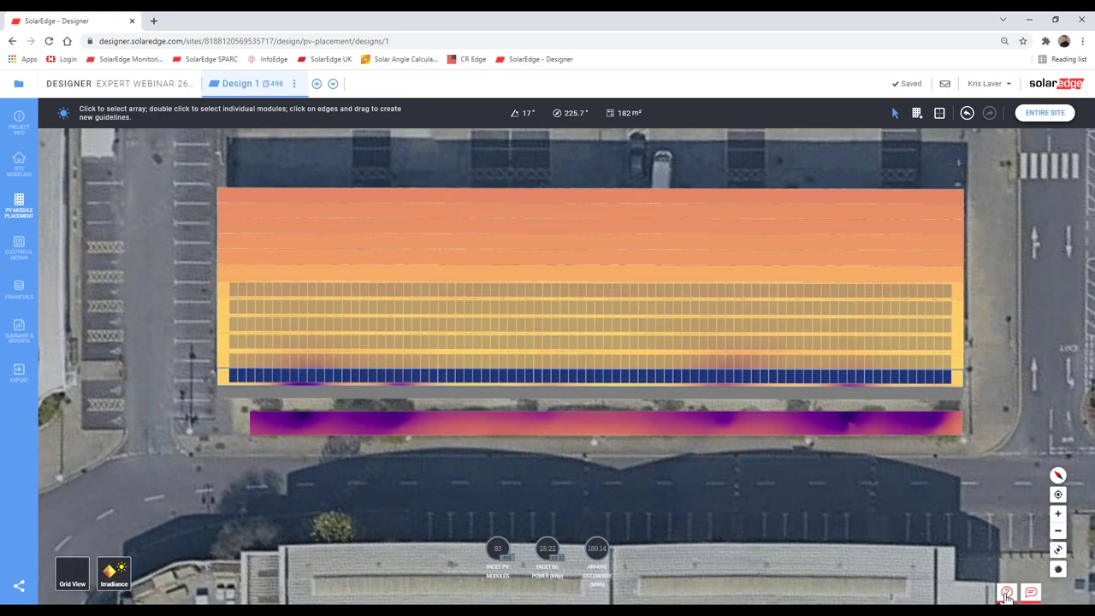
pyautogui.click(1007, 596)
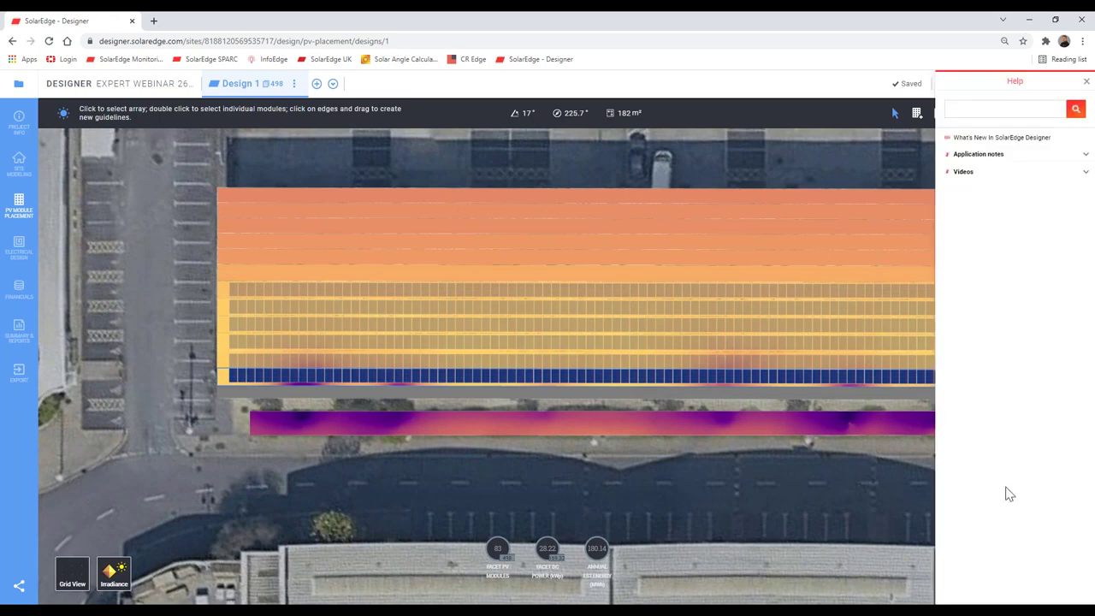
pyautogui.click(1086, 81)
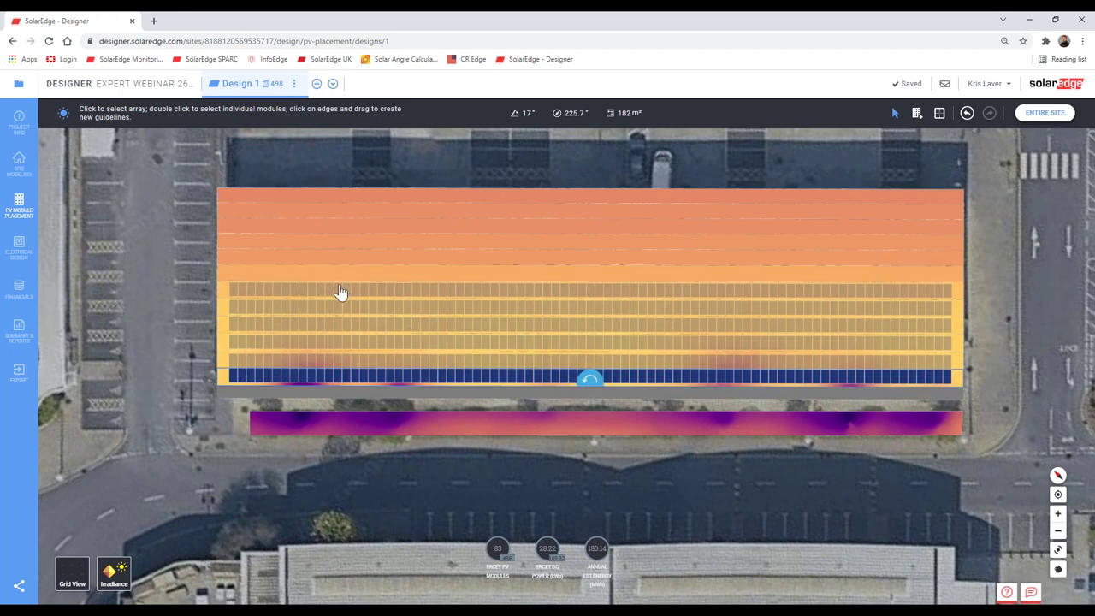
pyautogui.scroll(-5, 710, 418)
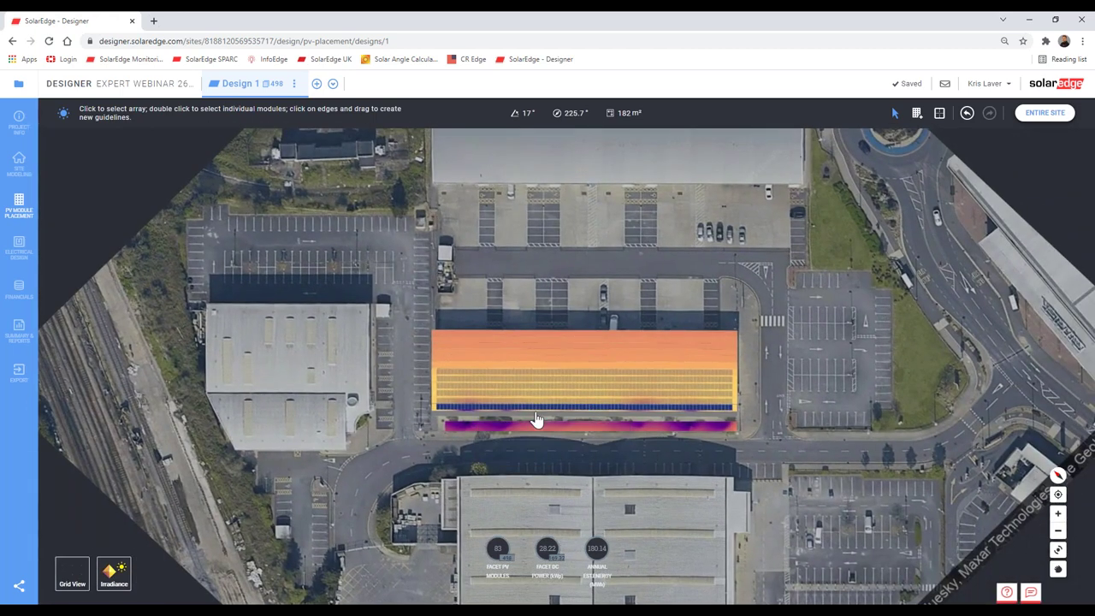
pyautogui.scroll(5, 535, 421)
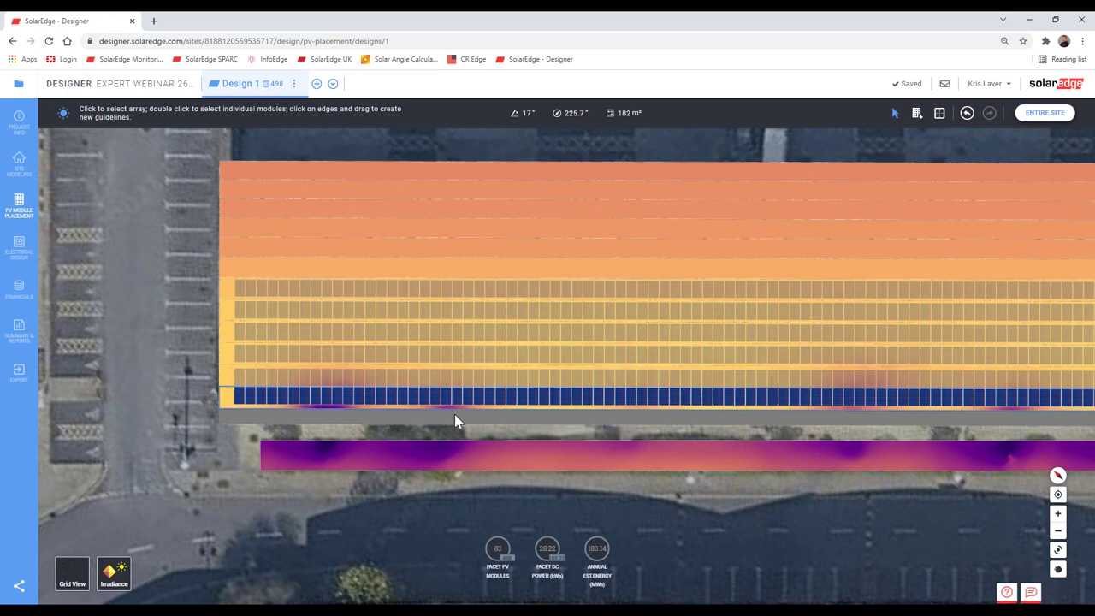
pyautogui.moveTo(379, 410)
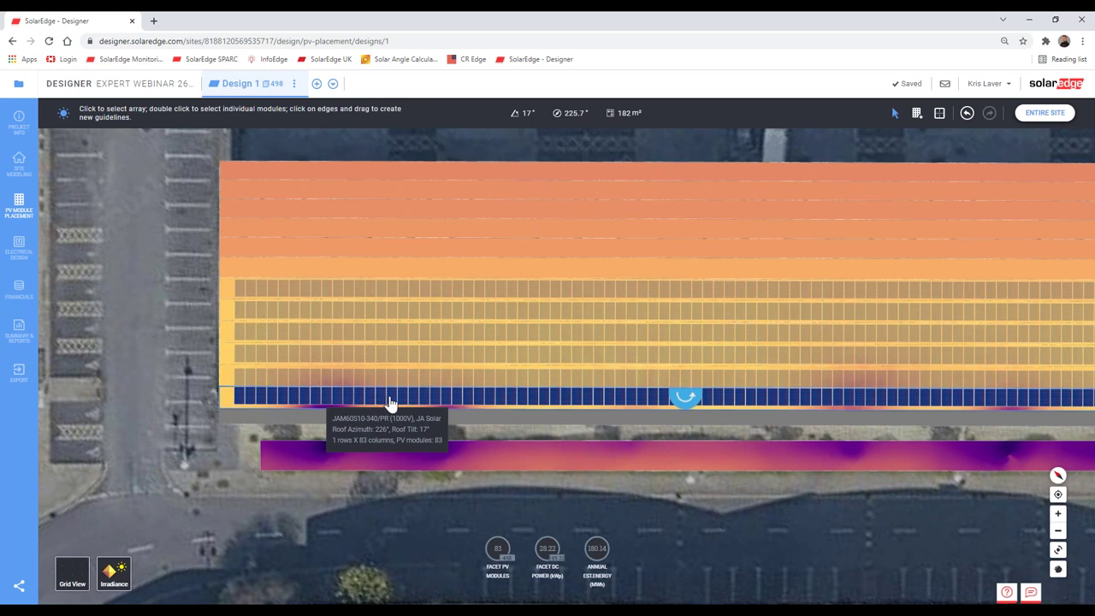
# Step: Remove one module near the left end of the blue bottom row, restoring the row after an accidental full deletion
pyautogui.click(389, 398)
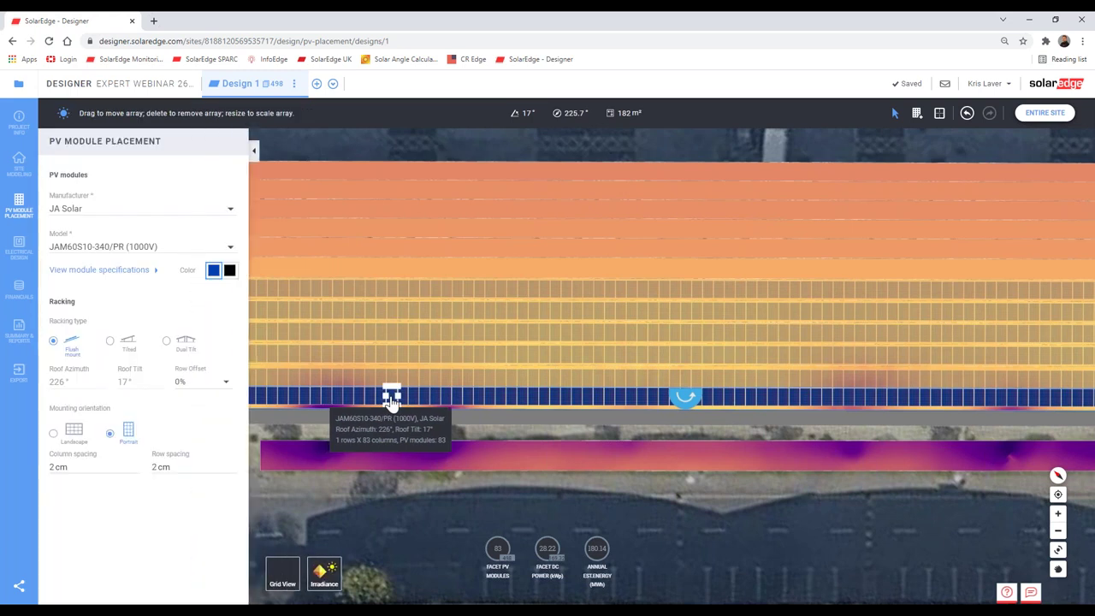
pyautogui.click(391, 390)
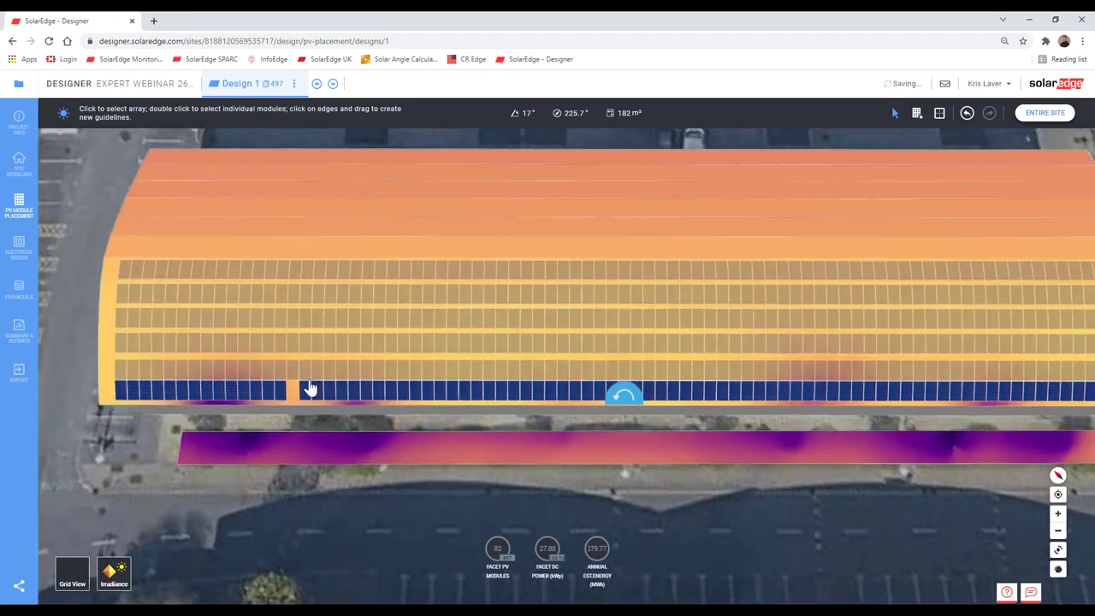
pyautogui.press('Delete')
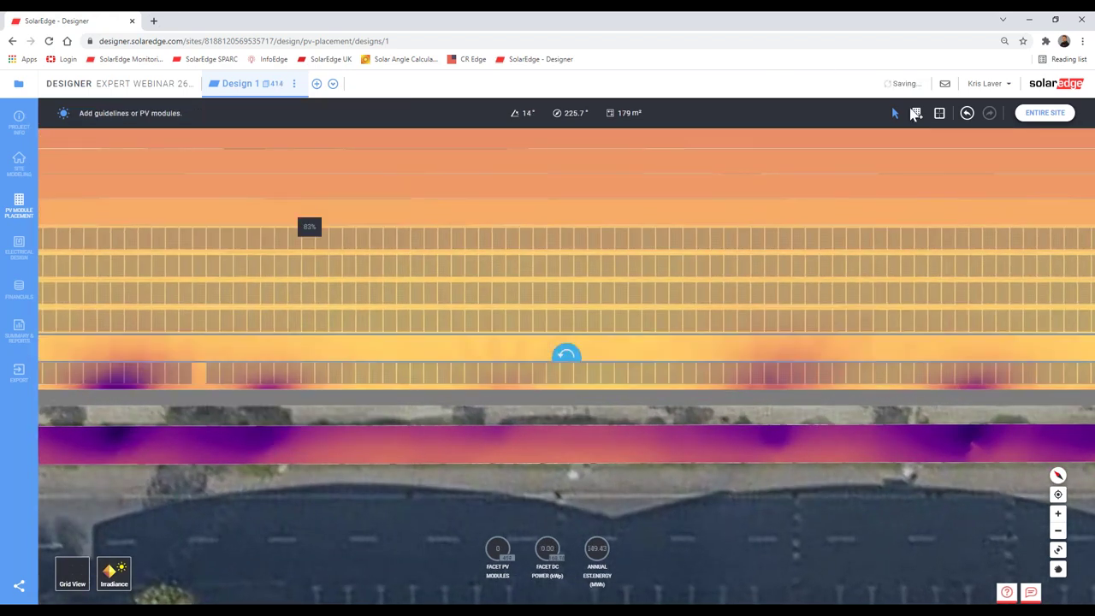
pyautogui.click(969, 114)
pyautogui.click(196, 354)
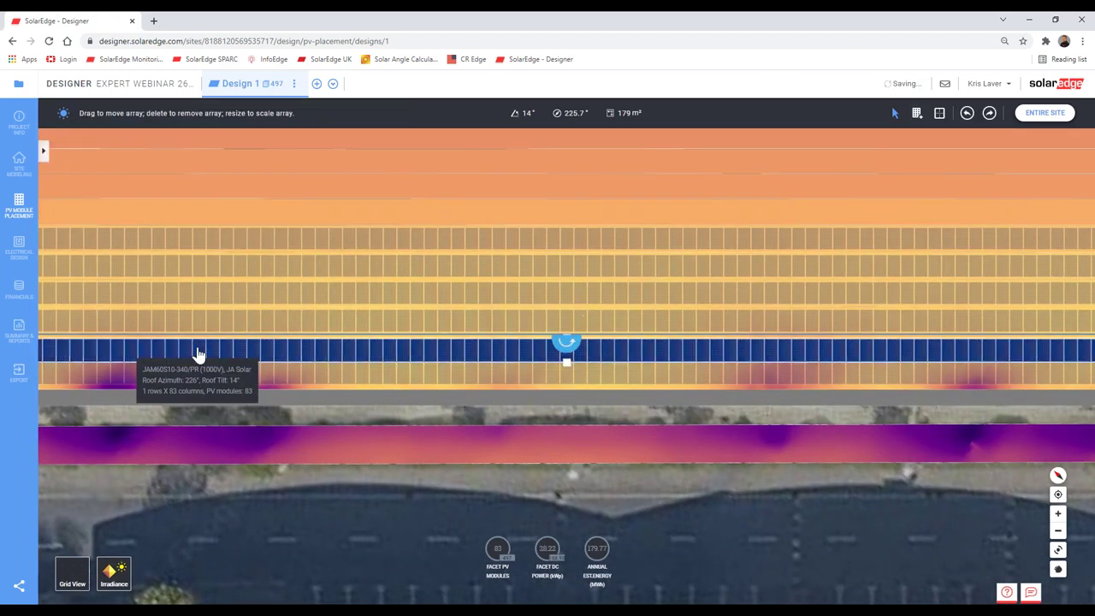
pyautogui.click(254, 152)
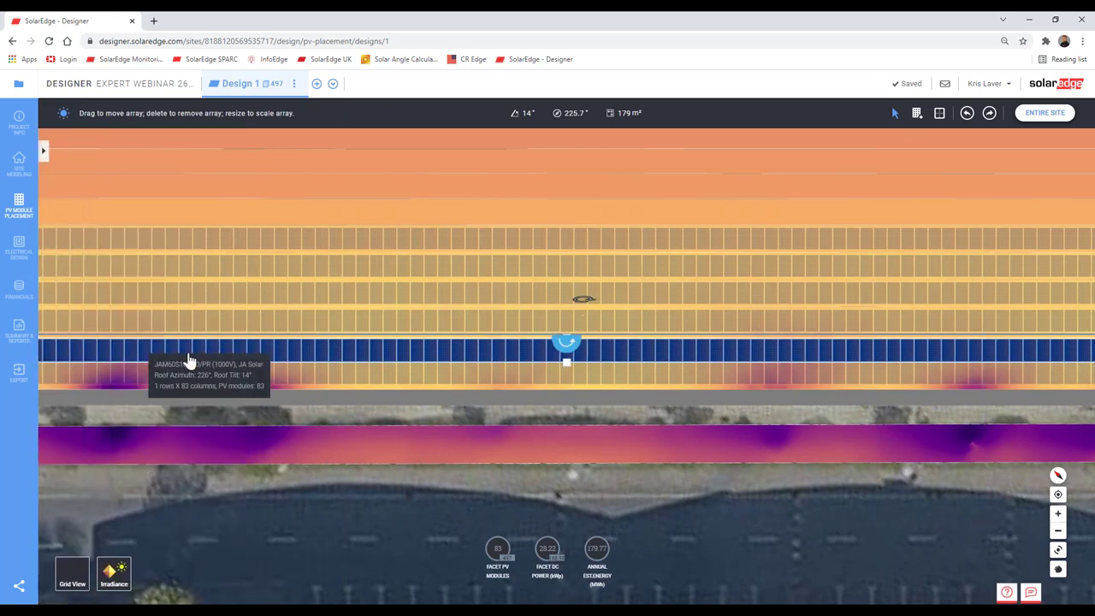
pyautogui.doubleClick(199, 351)
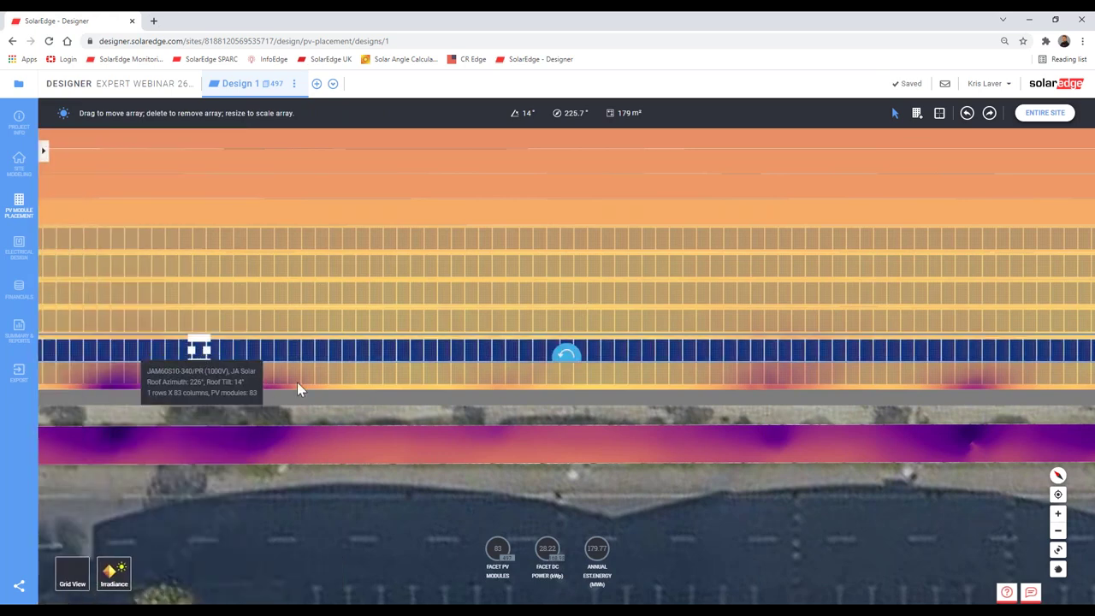
pyautogui.press('Delete')
# Step: Delete the module aligned with the gap from the next facet's row, undoing a mistaken row deletion
pyautogui.moveTo(364, 359); pyautogui.dragTo(693, 360)
pyautogui.hotkey('ctrl', 'z')
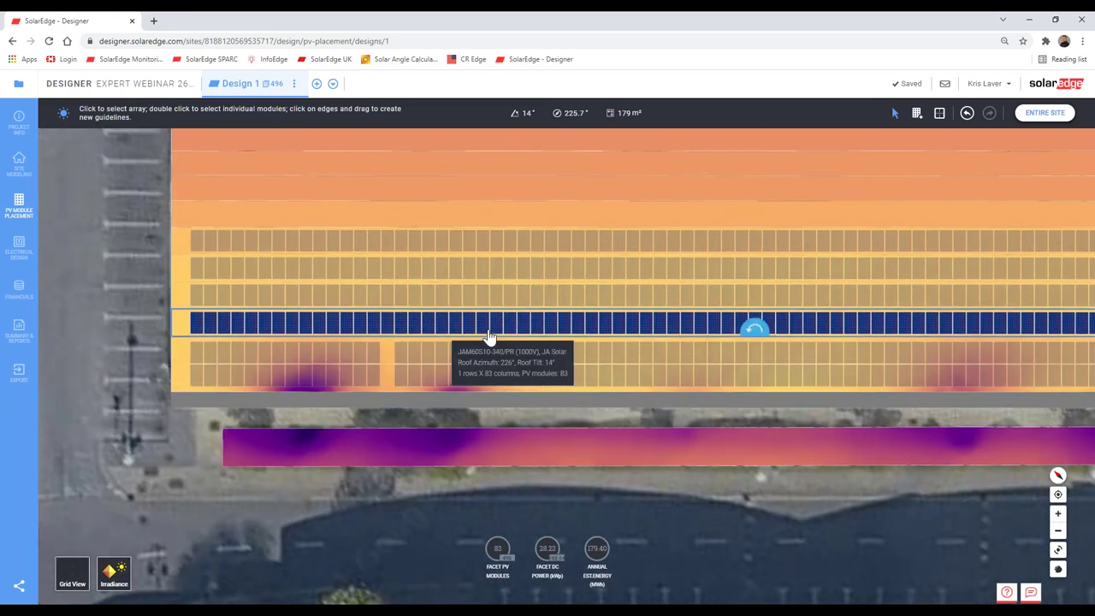
pyautogui.doubleClick(406, 328)
pyautogui.press('Delete')
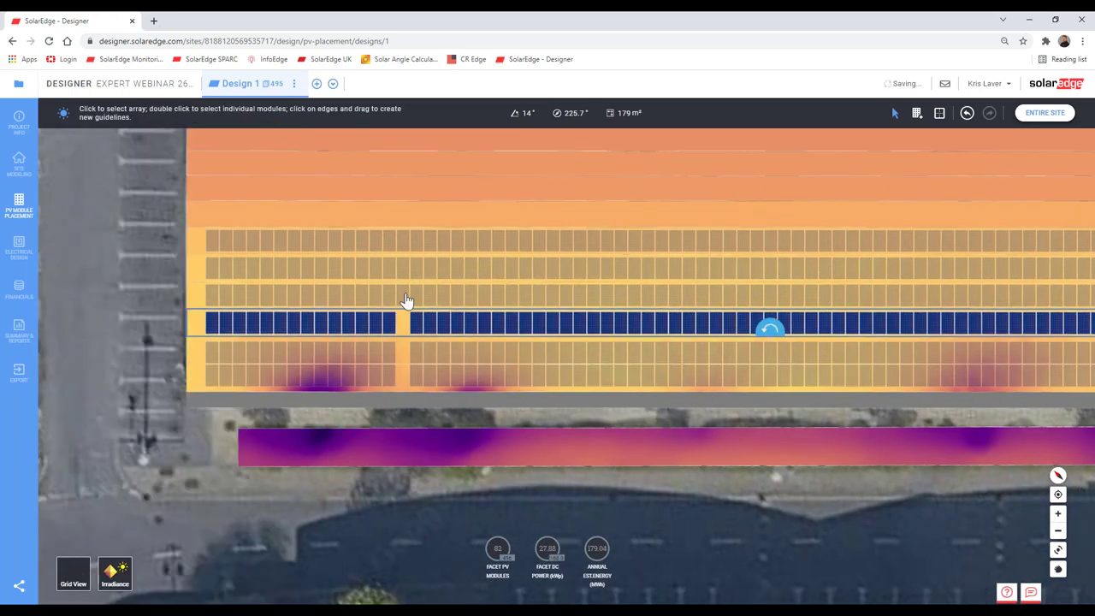
pyautogui.hotkey('ctrl', 'z')
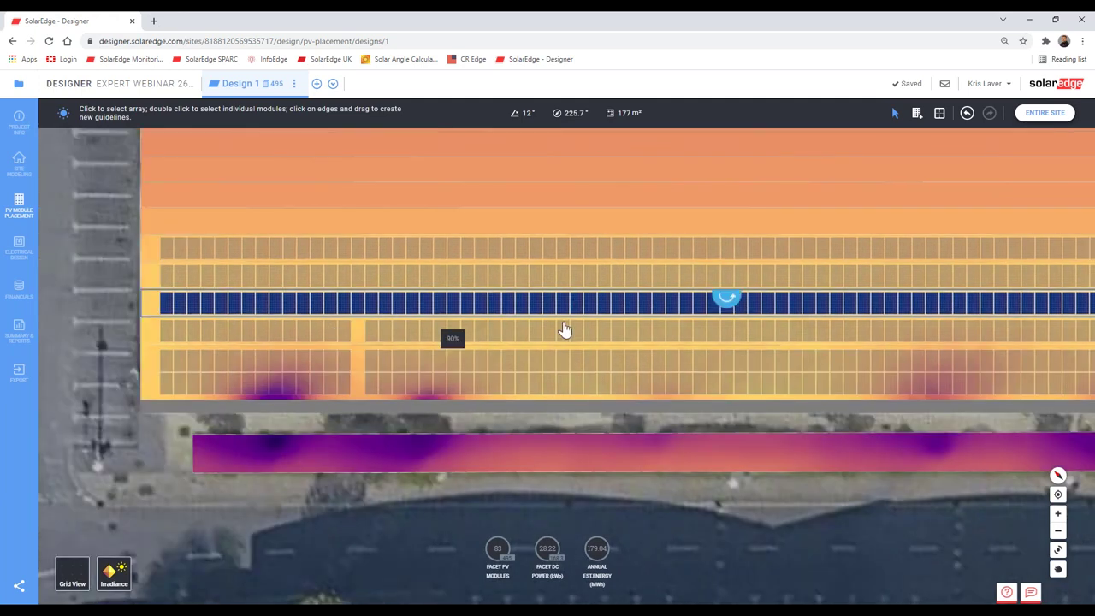
pyautogui.press('Delete')
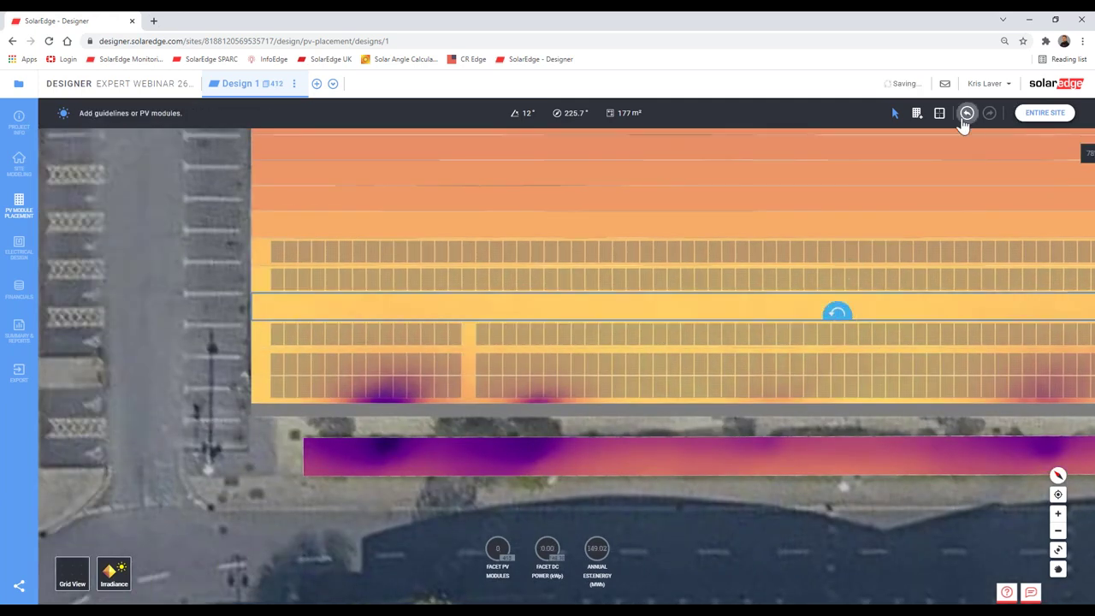
pyautogui.click(470, 310)
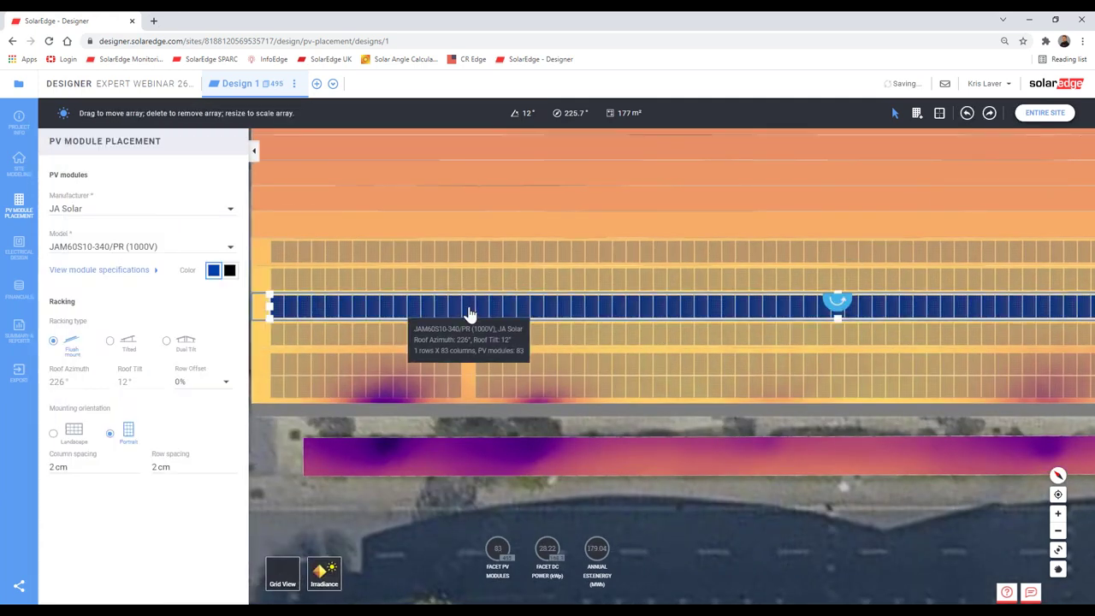
pyautogui.hotkey('ctrl', 'y')
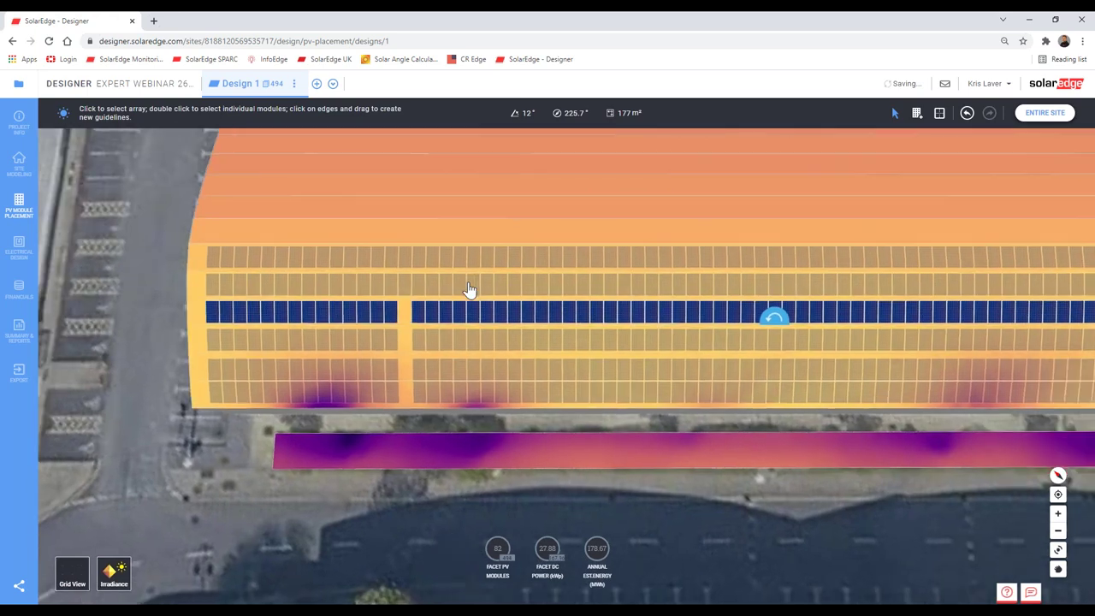
# Step: Delete the aligned module from the top facet's row, leaving 82 modules per row and 492 overall
pyautogui.hotkey('ctrl', 'z')
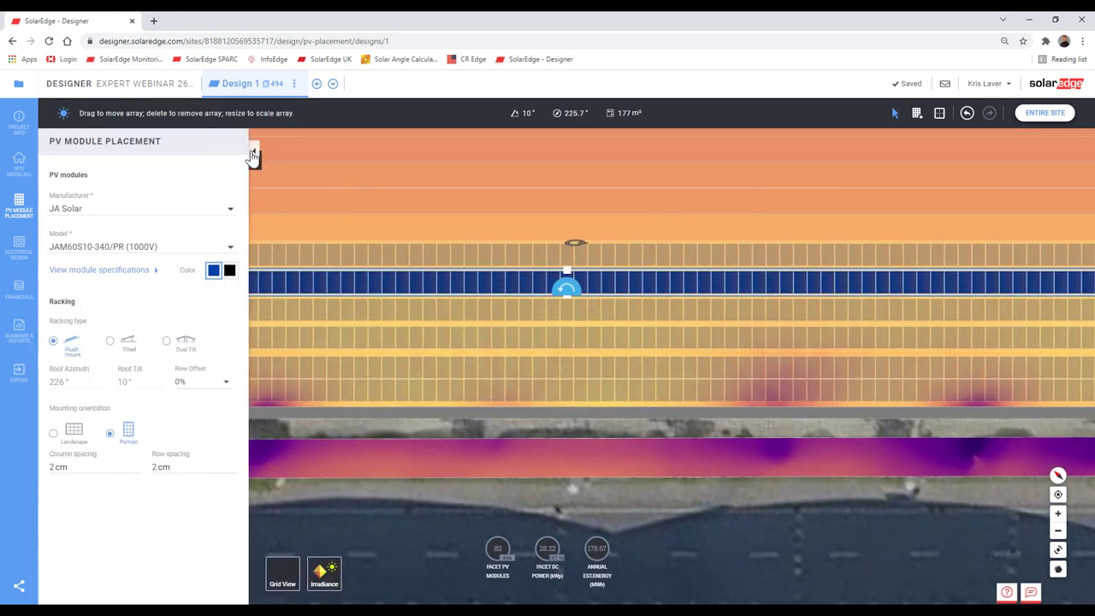
pyautogui.click(253, 152)
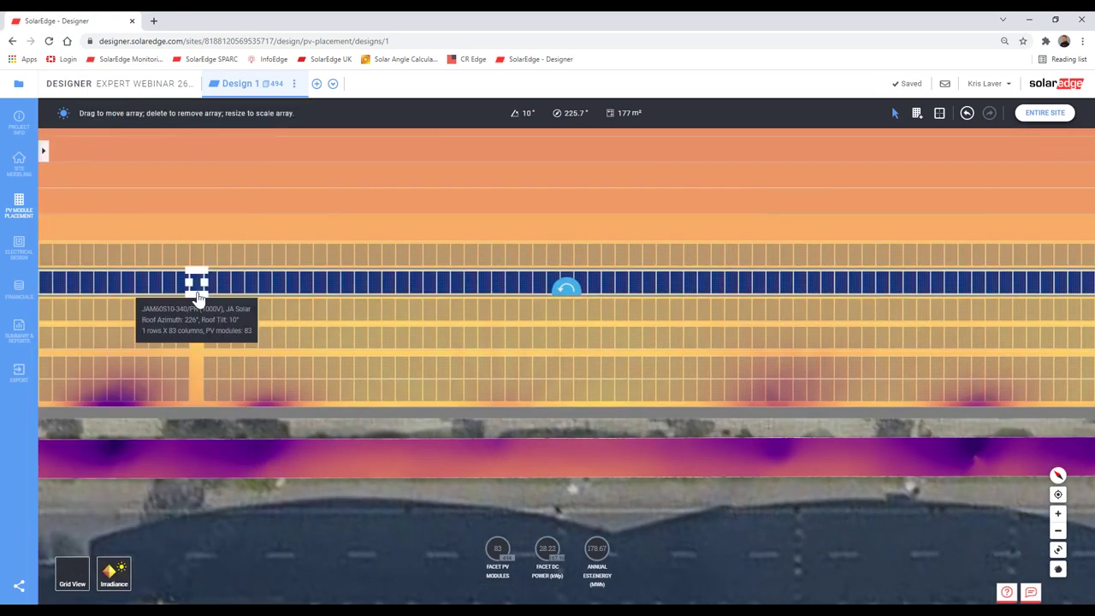
pyautogui.press('Delete')
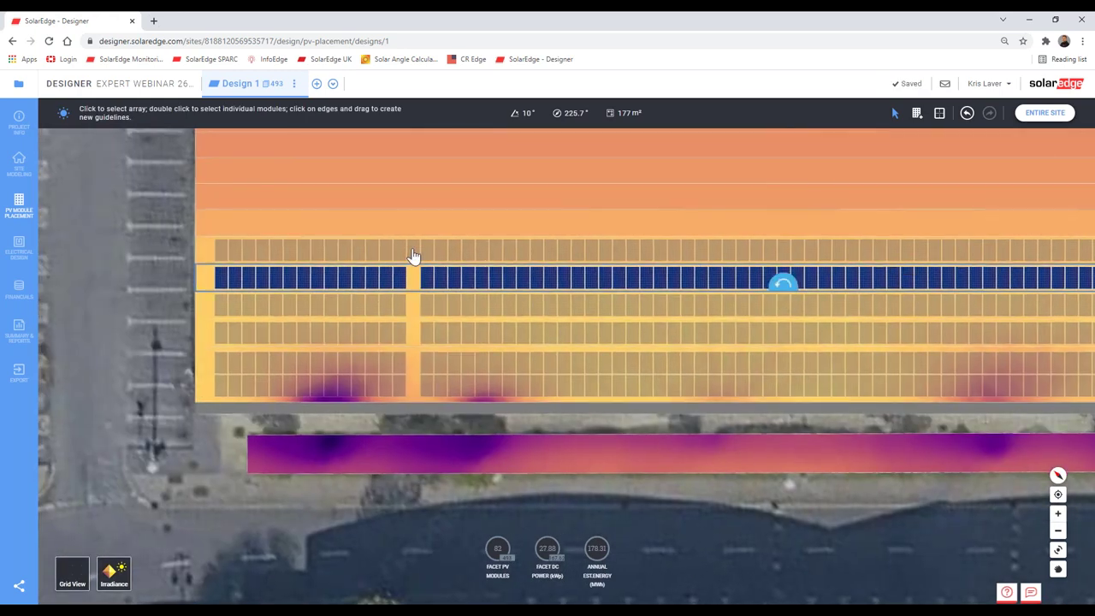
pyautogui.hotkey('ctrl', 'z')
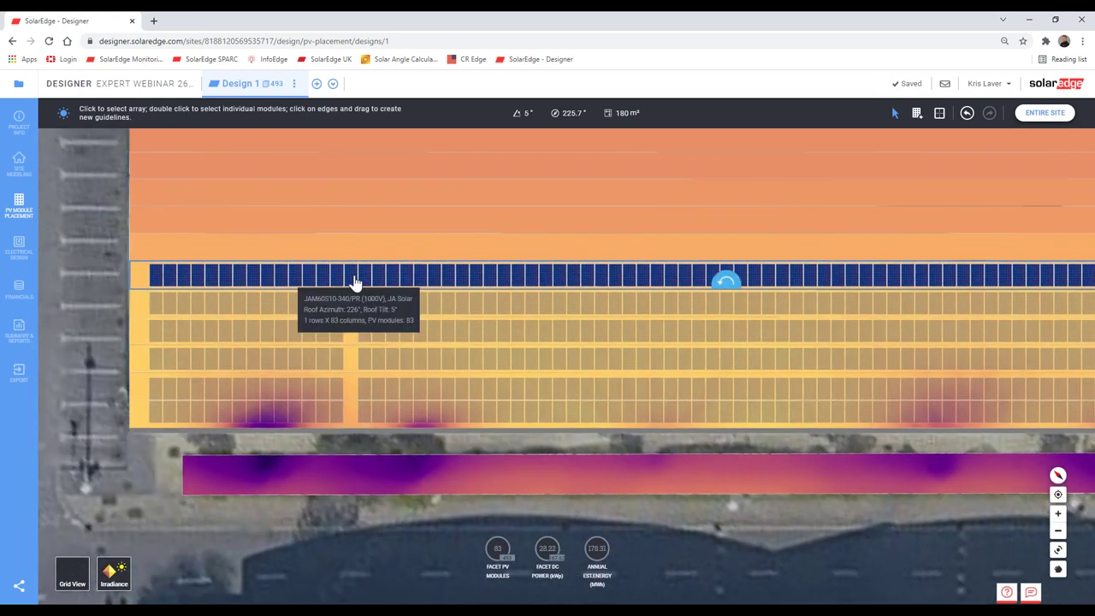
pyautogui.doubleClick(355, 282)
pyautogui.press('Delete')
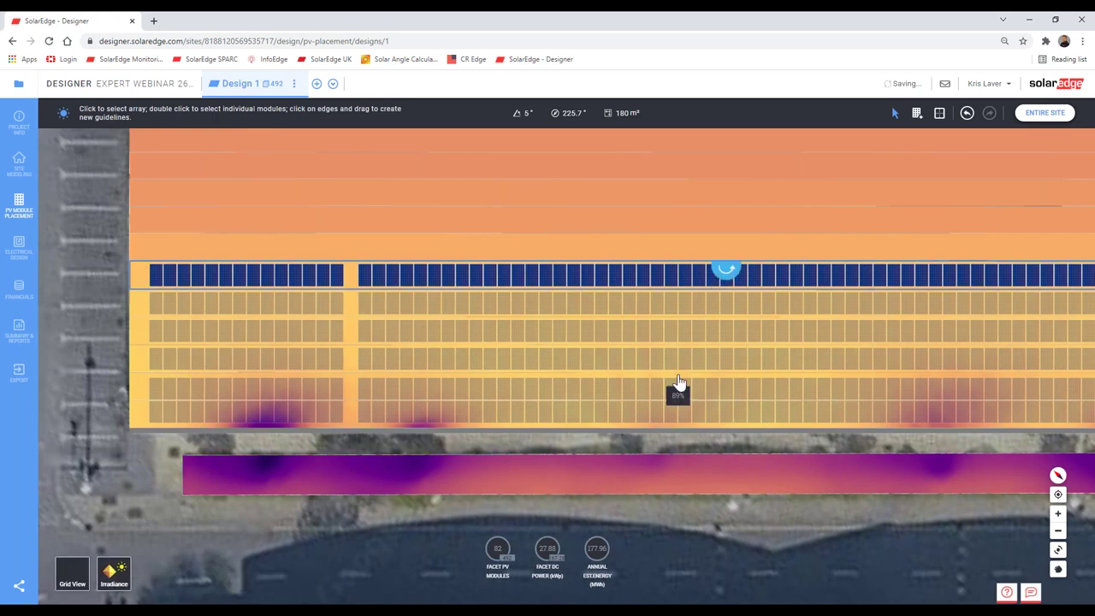
pyautogui.scroll(-2, 678, 380)
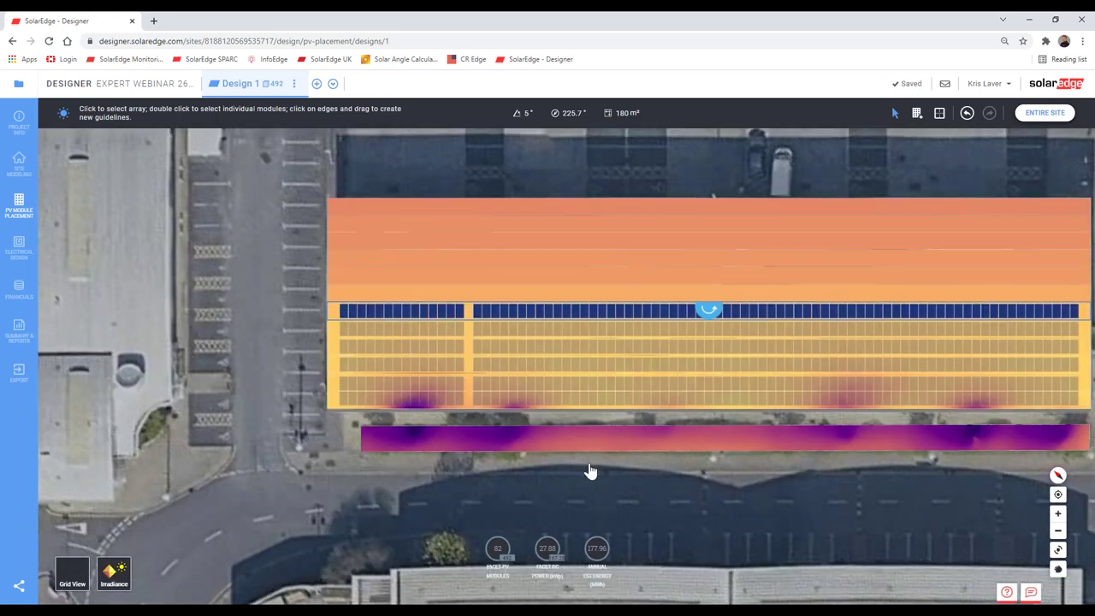
# Step: Show the entire site in 3D over satellite imagery, orbit around the warehouse, and open Site Modeling
pyautogui.click(1045, 116)
pyautogui.moveTo(842, 485); pyautogui.dragTo(564, 414, button='right')
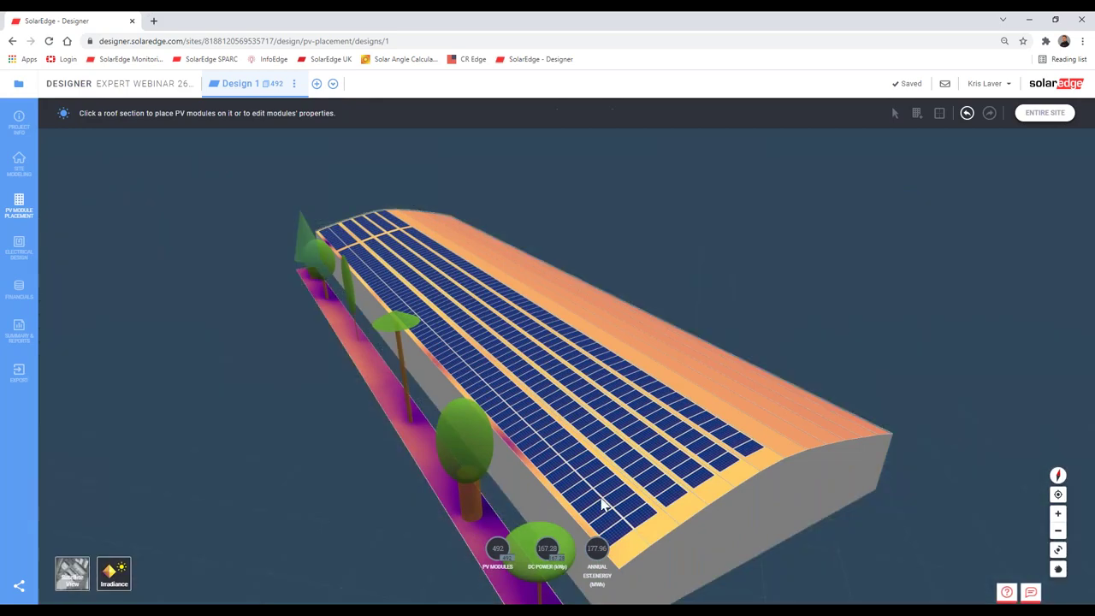
pyautogui.moveTo(602, 504); pyautogui.dragTo(648, 540, button='right')
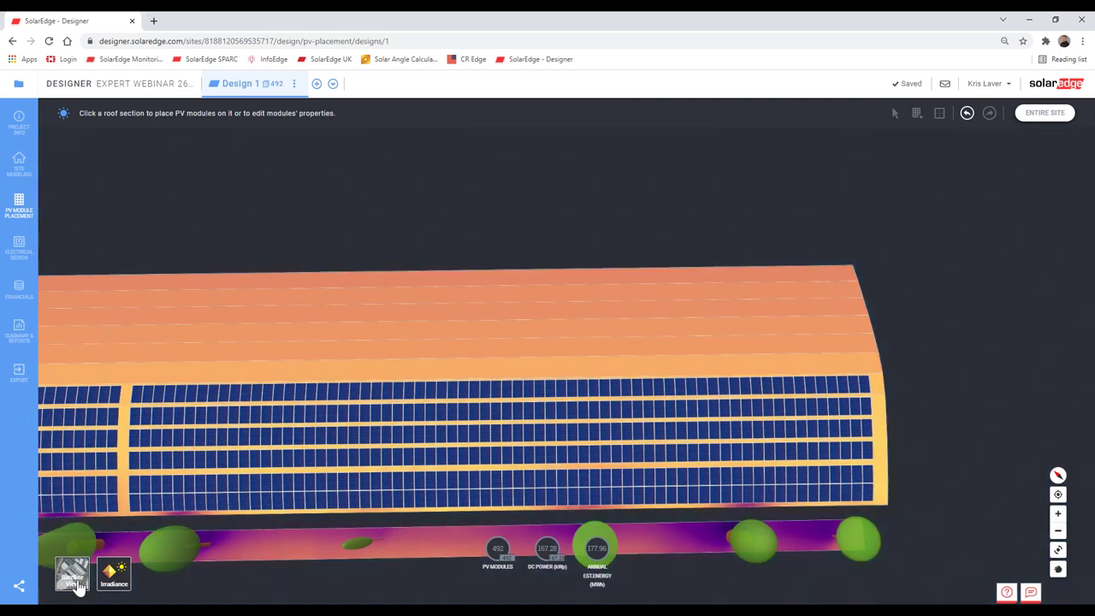
pyautogui.click(72, 573)
pyautogui.scroll(-3, 615, 435)
pyautogui.click(19, 164)
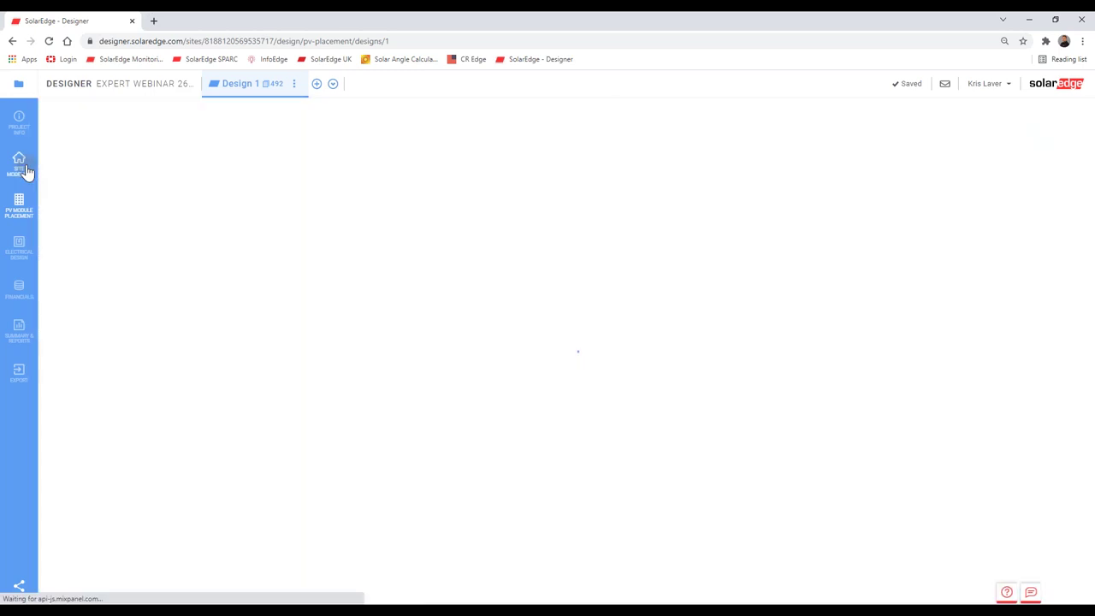
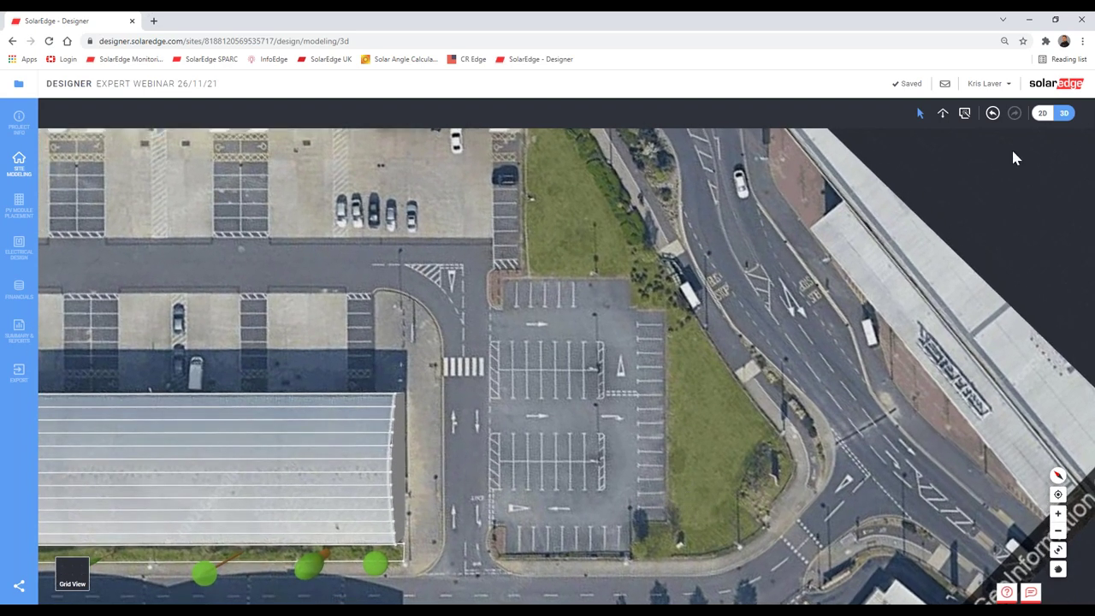
# Step: In the 2D site plan, draw a four-corner roof outline around the car park
pyautogui.click(1042, 113)
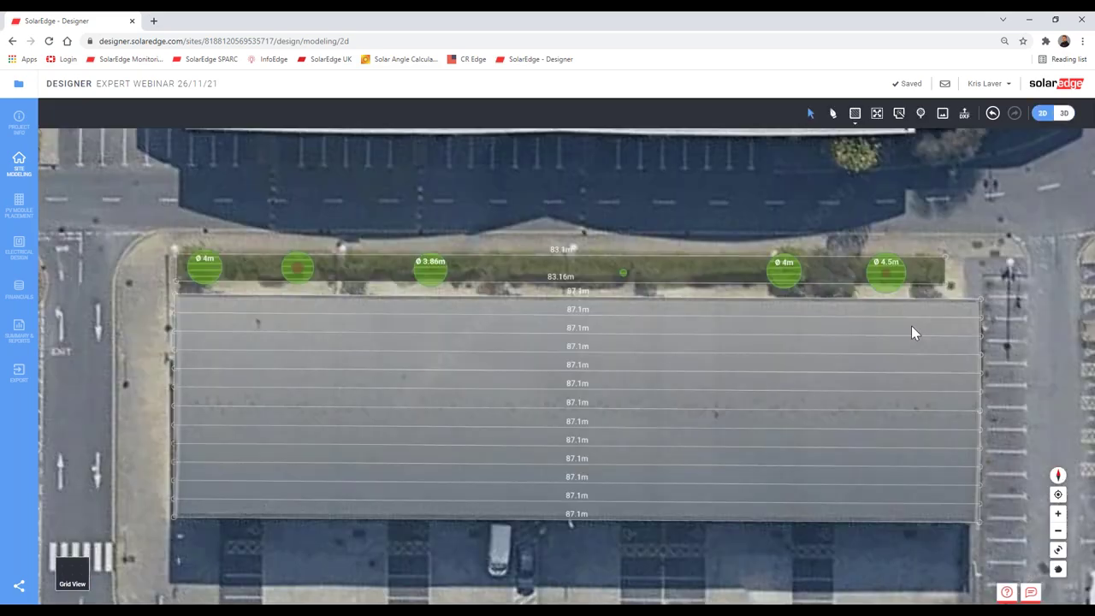
pyautogui.scroll(-3, 593, 410)
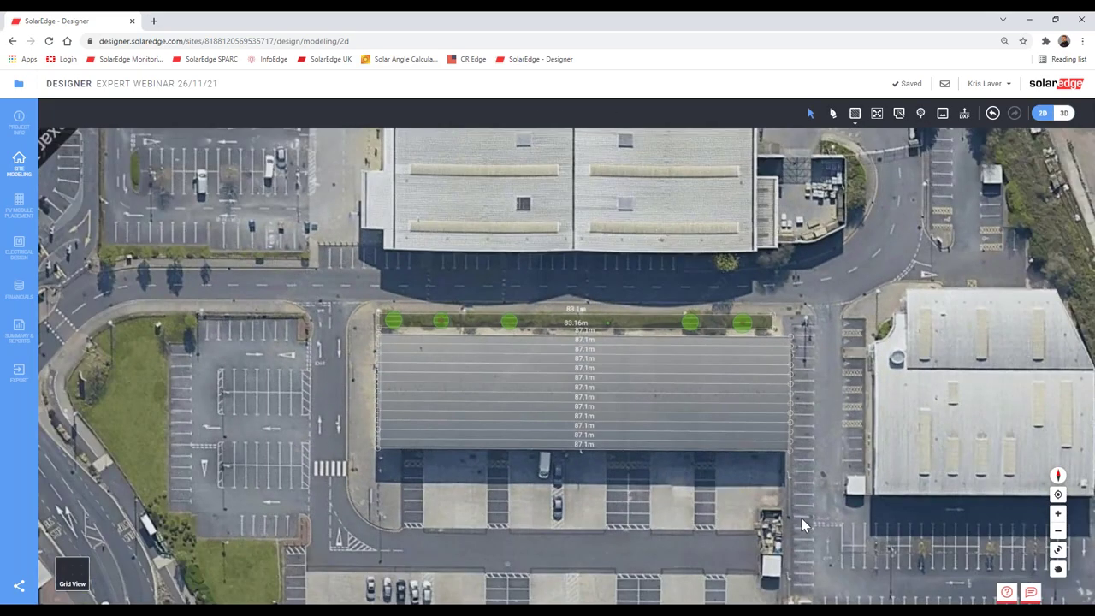
pyautogui.moveTo(804, 523); pyautogui.dragTo(873, 409, button='middle')
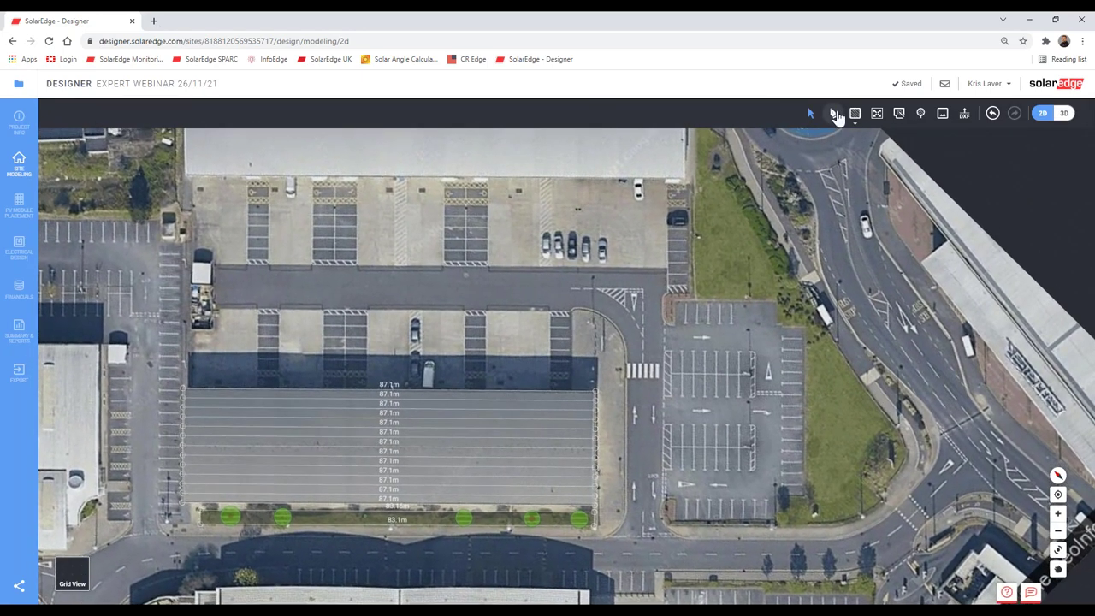
pyautogui.click(834, 114)
pyautogui.click(803, 301)
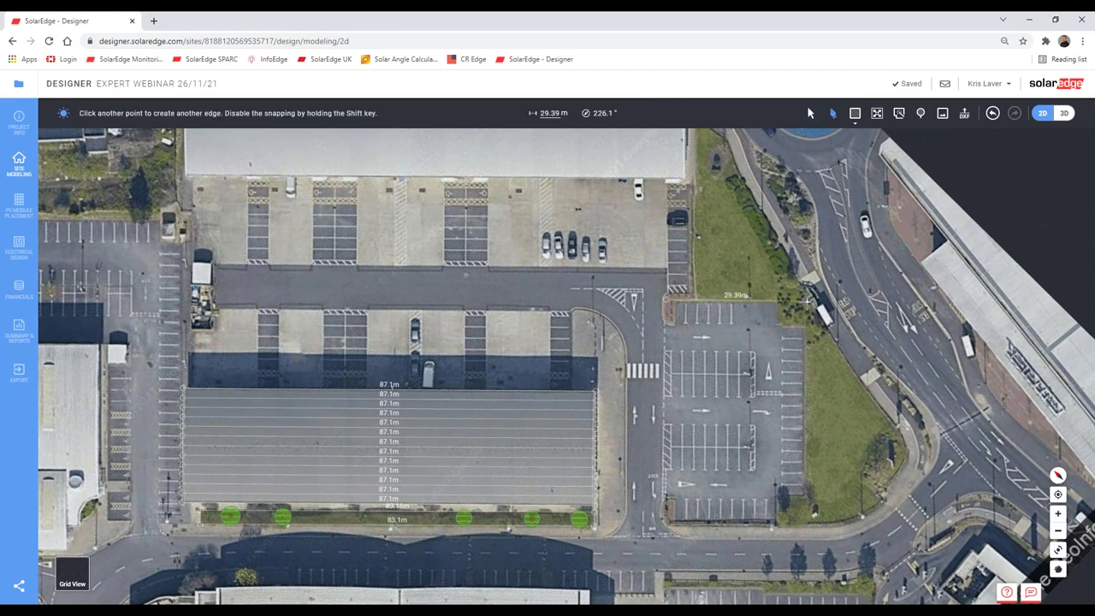
pyautogui.click(806, 301)
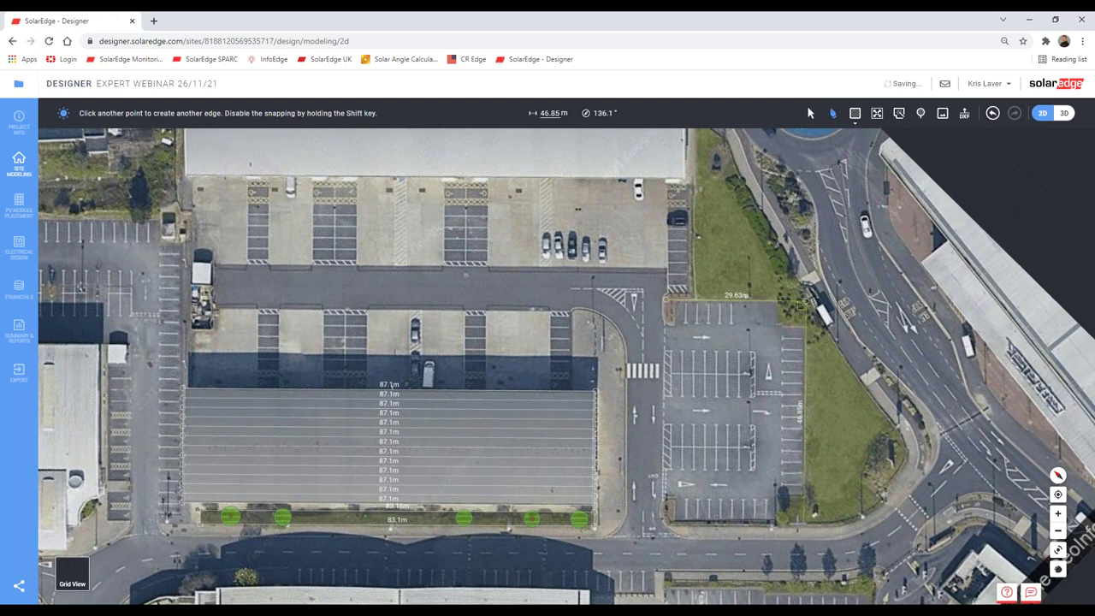
pyautogui.click(803, 519)
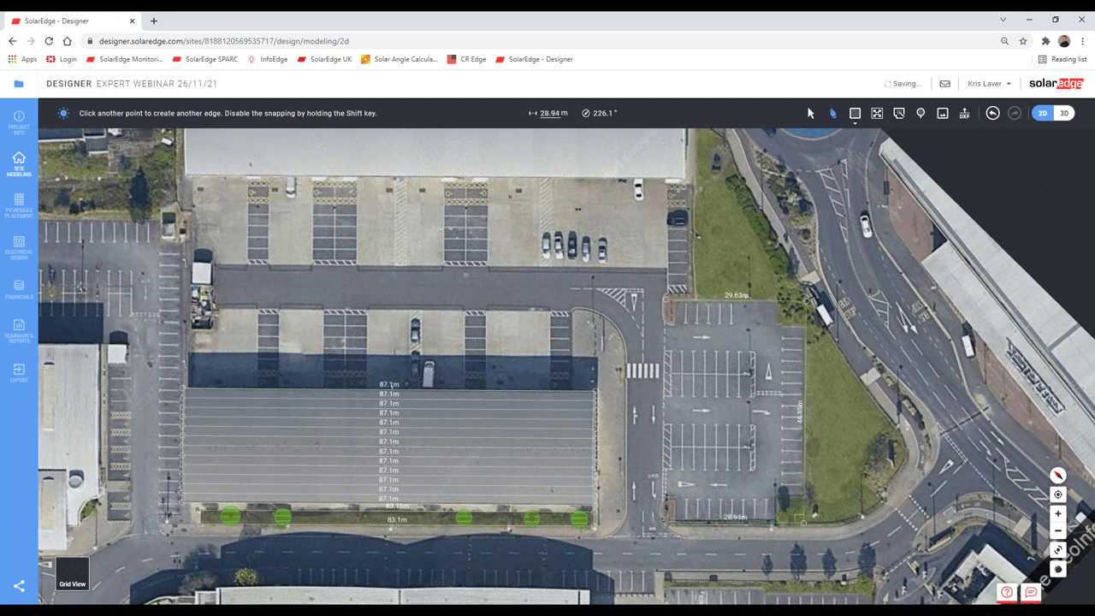
pyautogui.click(666, 519)
pyautogui.click(665, 300)
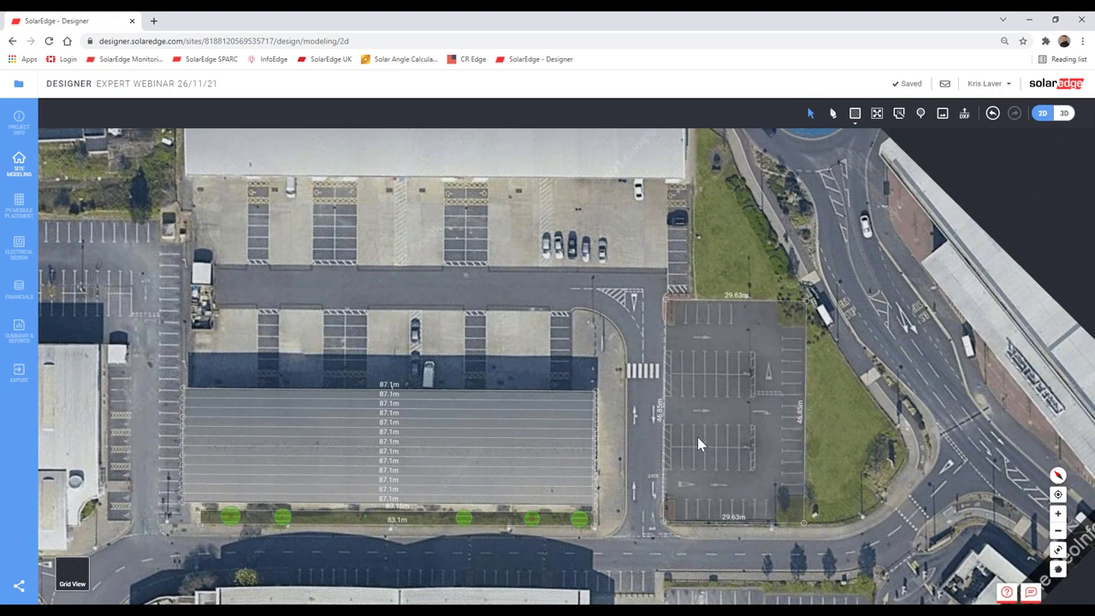
# Step: Check the outline's edges, then view it in 3D as a 29.97 m × 46.85 m block, 3 m tall
pyautogui.scroll(5, 666, 416)
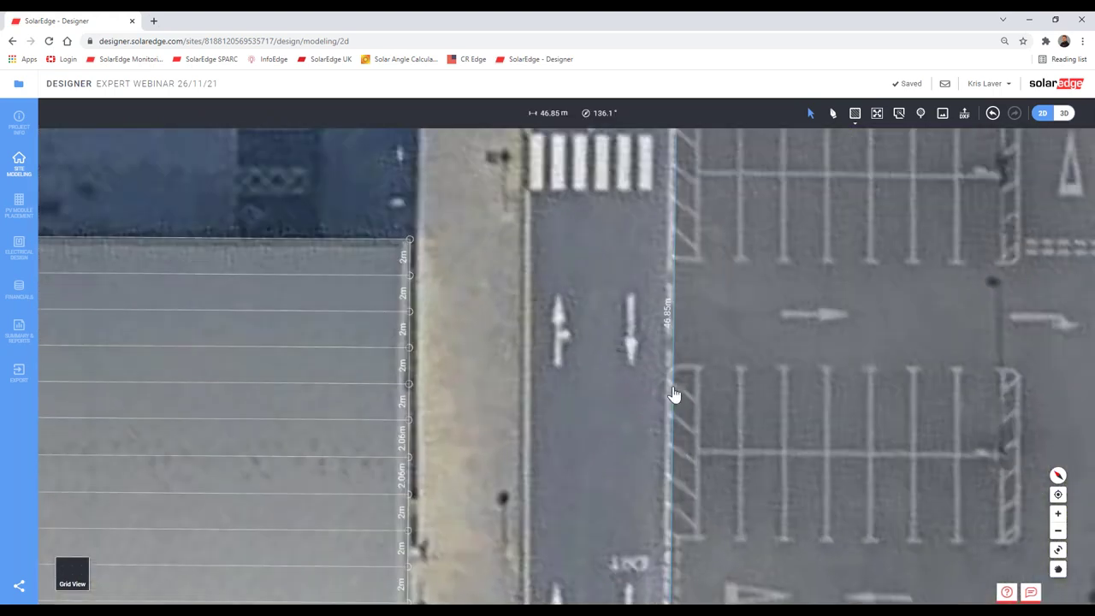
pyautogui.click(665, 386)
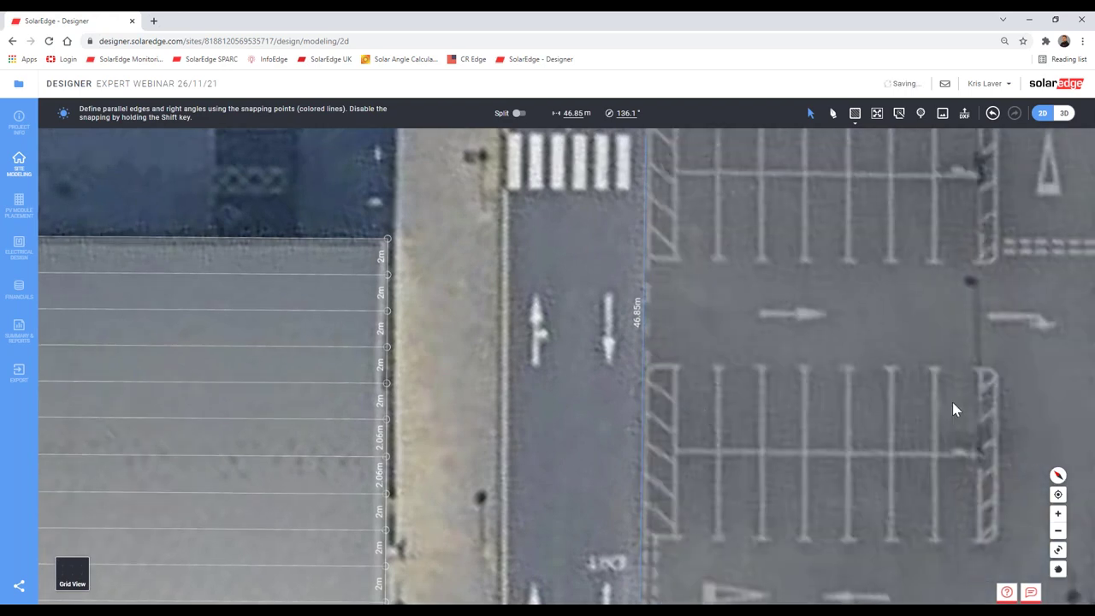
pyautogui.moveTo(955, 408); pyautogui.dragTo(693, 384)
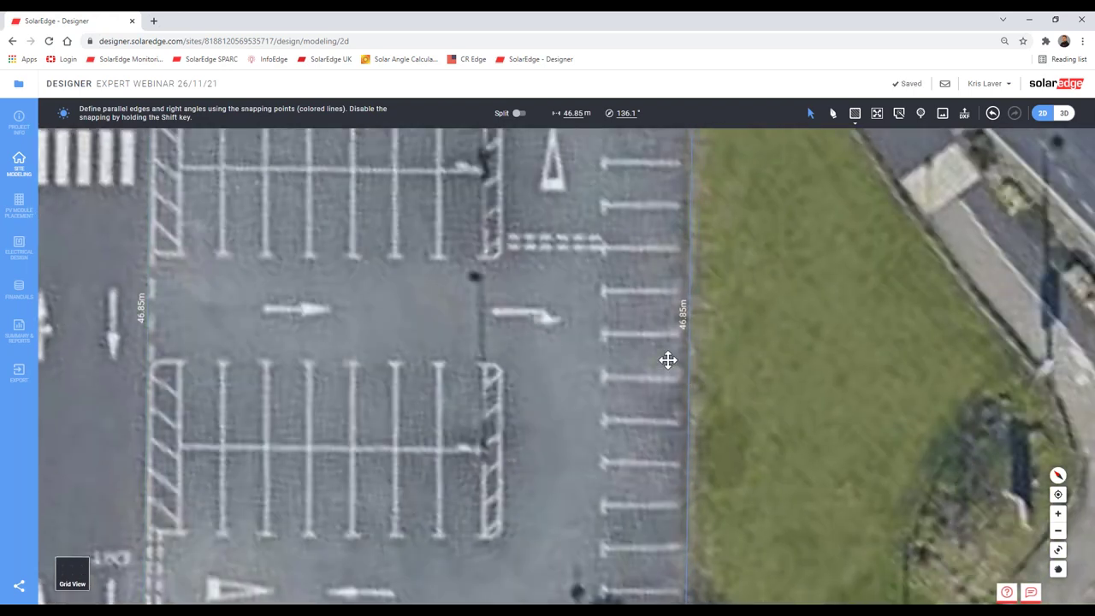
pyautogui.scroll(-3, 586, 200)
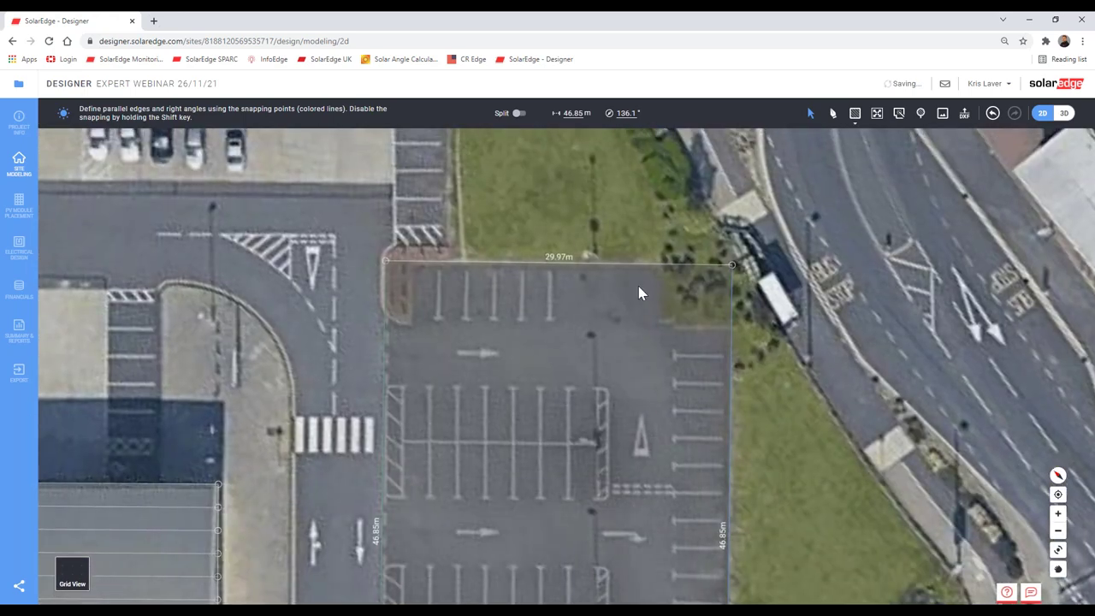
pyautogui.press('Down')
pyautogui.press('Down')
pyautogui.press('Down')
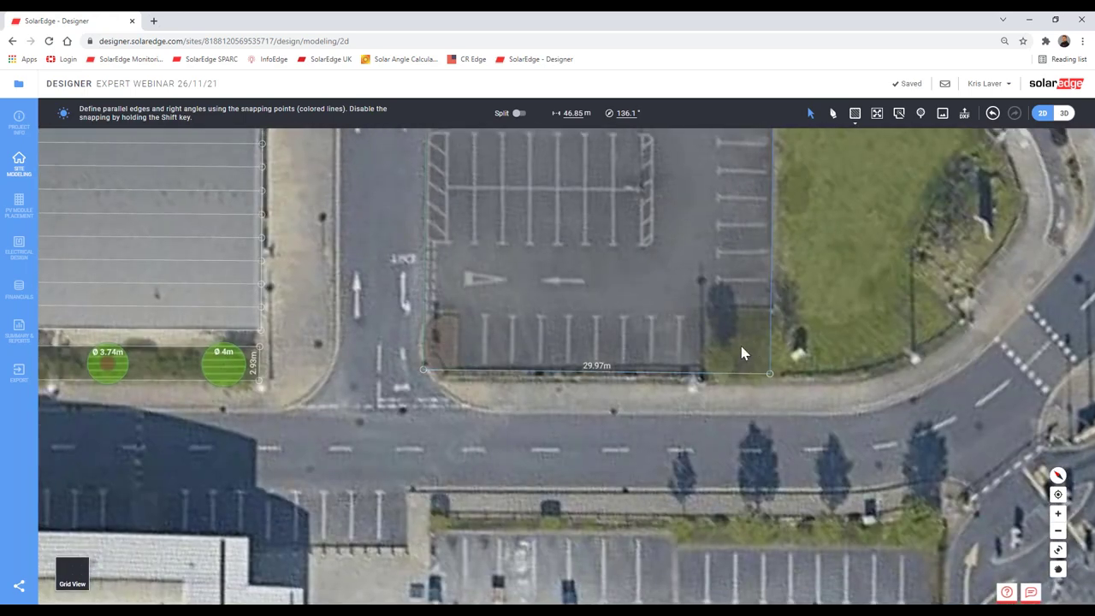
pyautogui.scroll(-2, 756, 303)
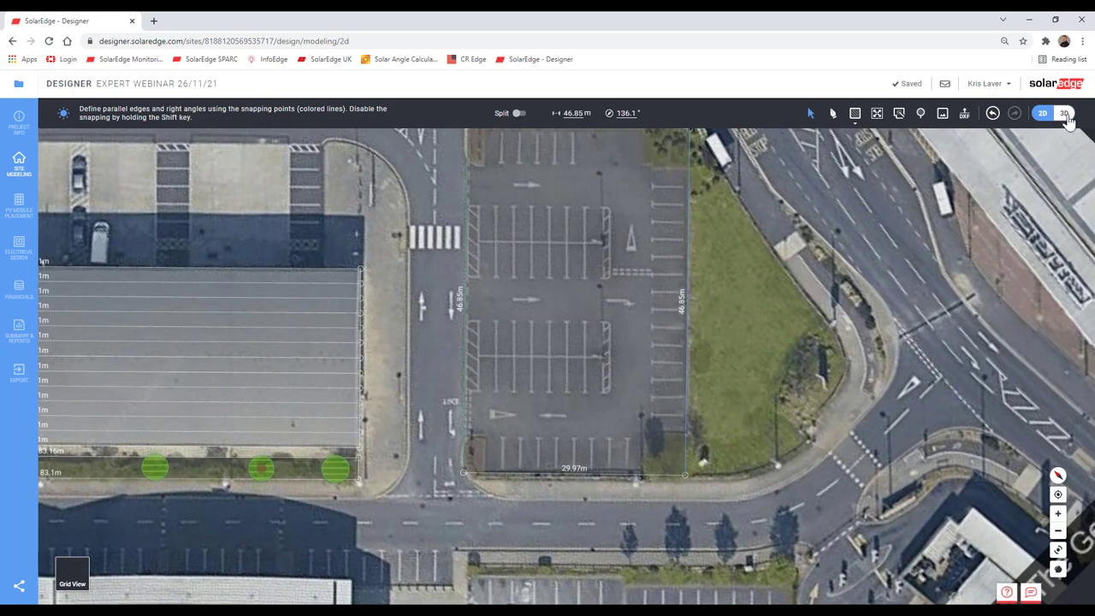
pyautogui.click(1063, 114)
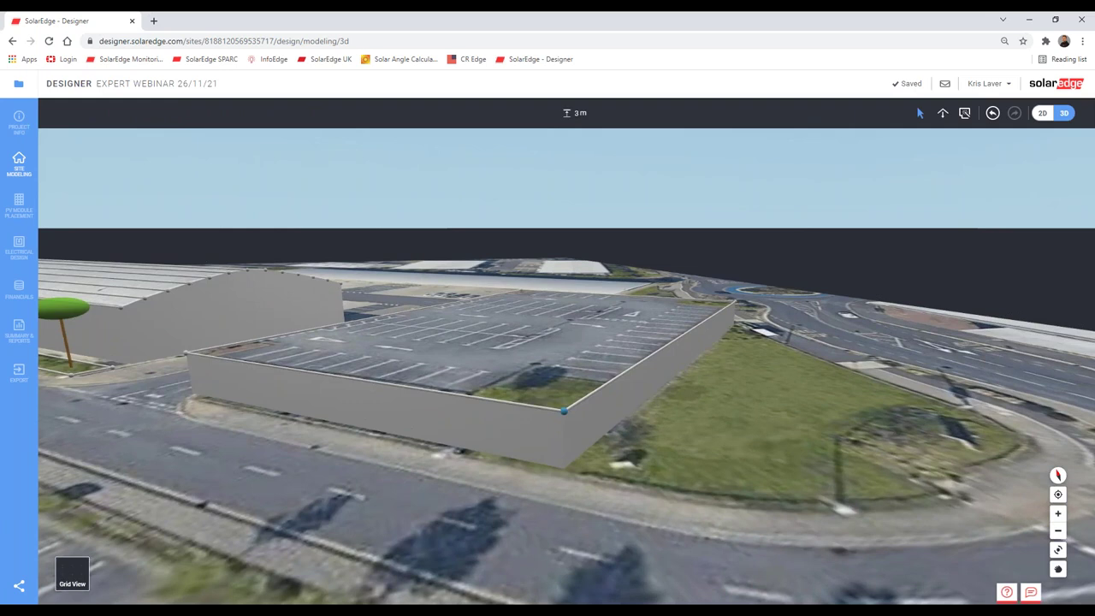
# Step: Lower the car-park block to 0 m and go to PV module placement
pyautogui.click(553, 345)
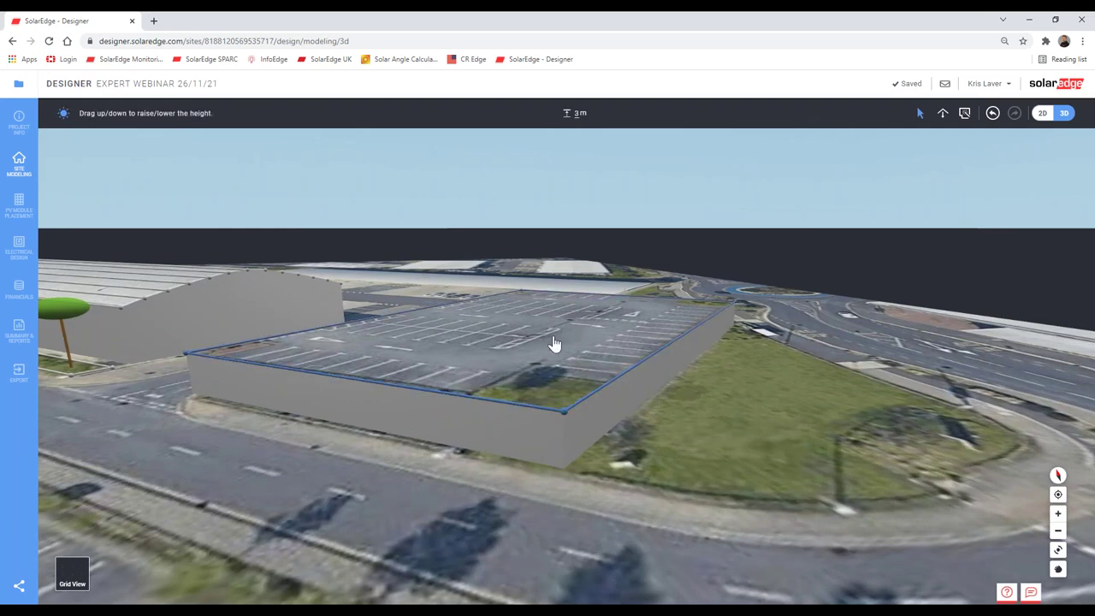
pyautogui.click(571, 112)
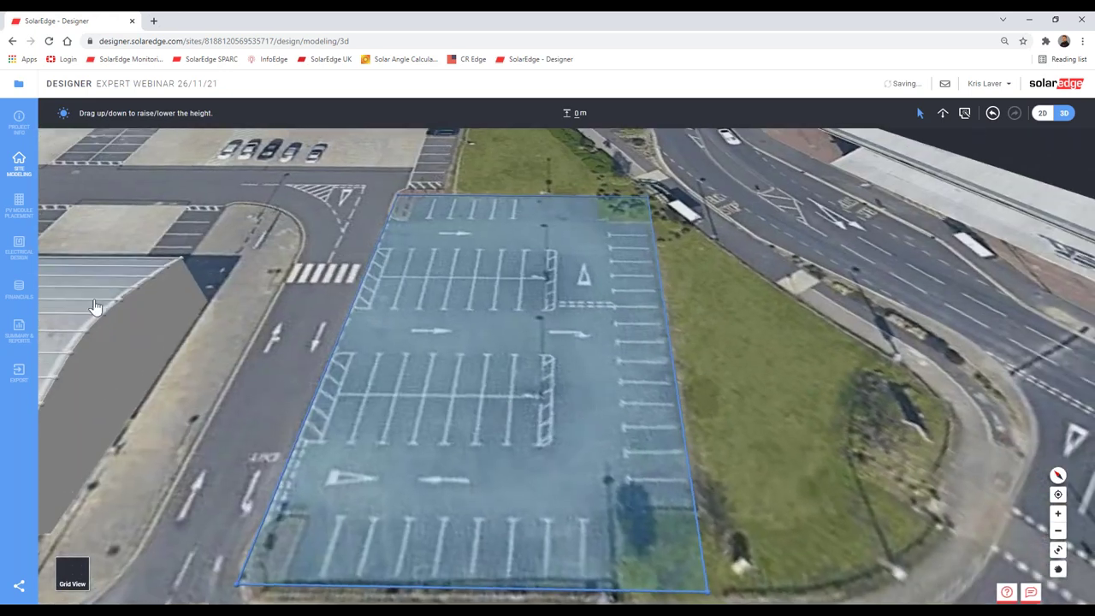
pyautogui.click(19, 206)
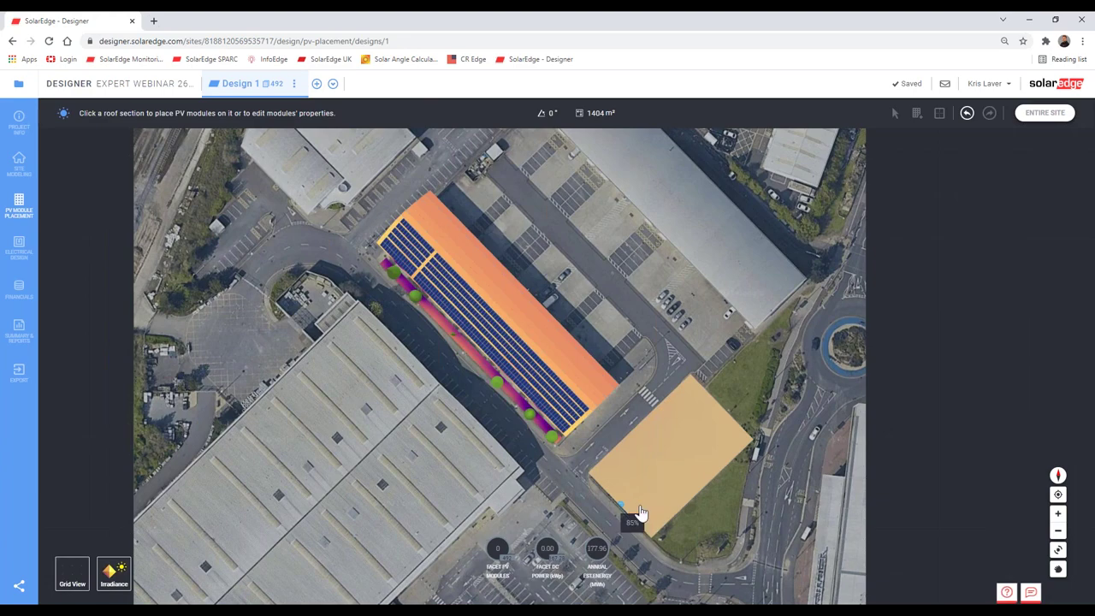
# Step: Align module rows to the car-park facet's edge and start adding PV modules
pyautogui.scroll(3, 687, 510)
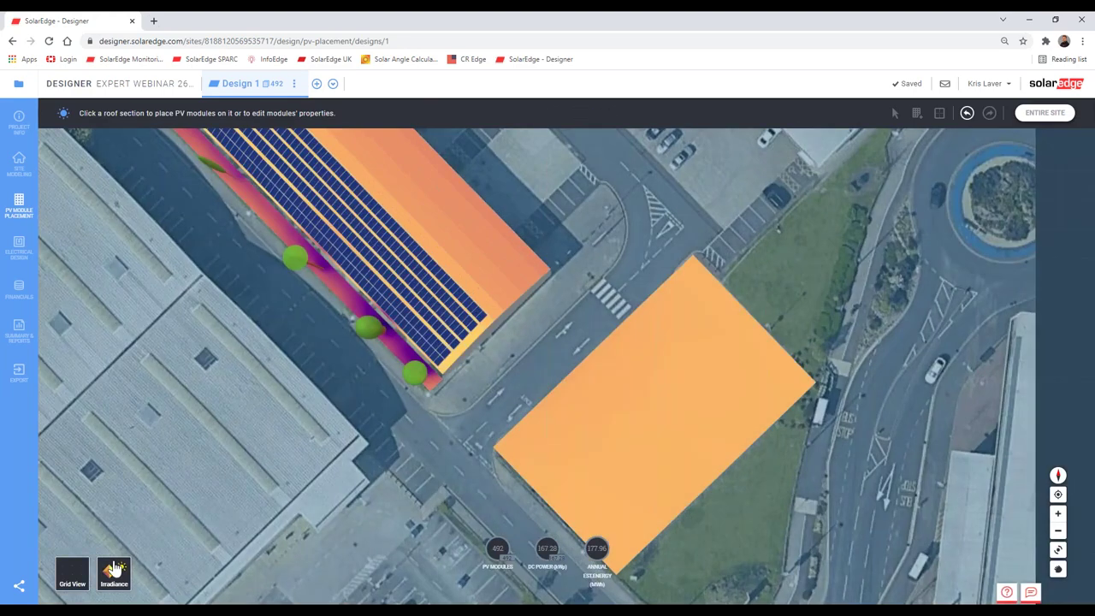
pyautogui.click(690, 496)
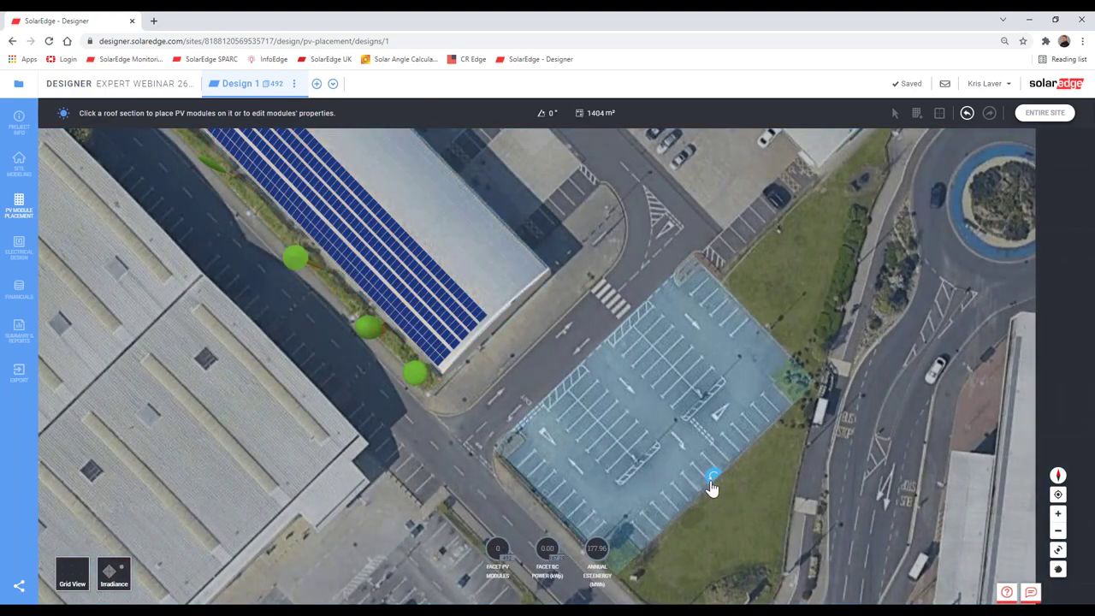
pyautogui.click(712, 481)
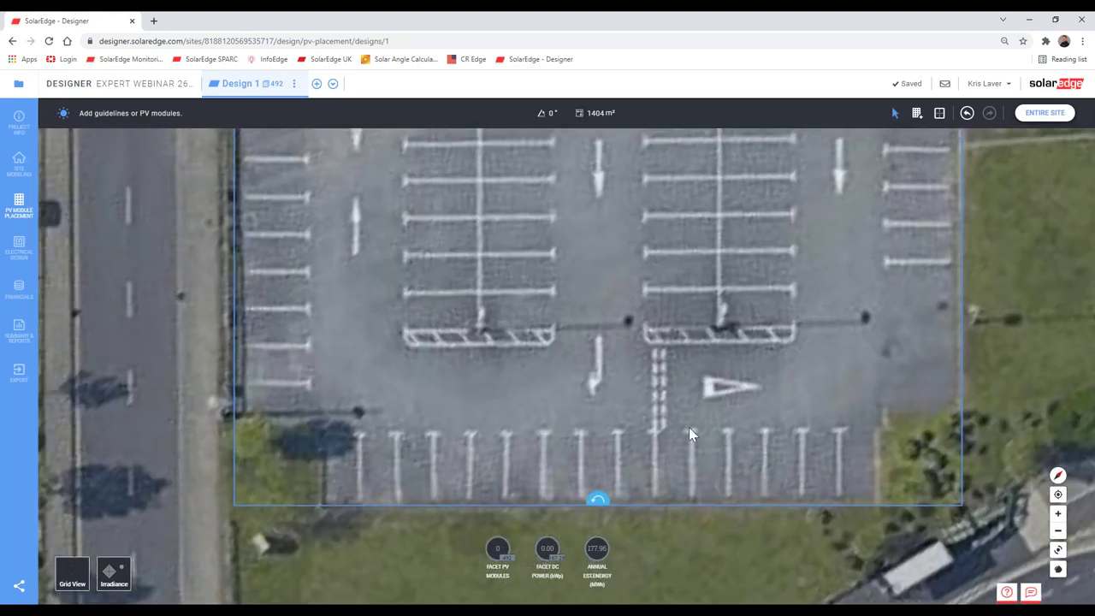
pyautogui.click(916, 116)
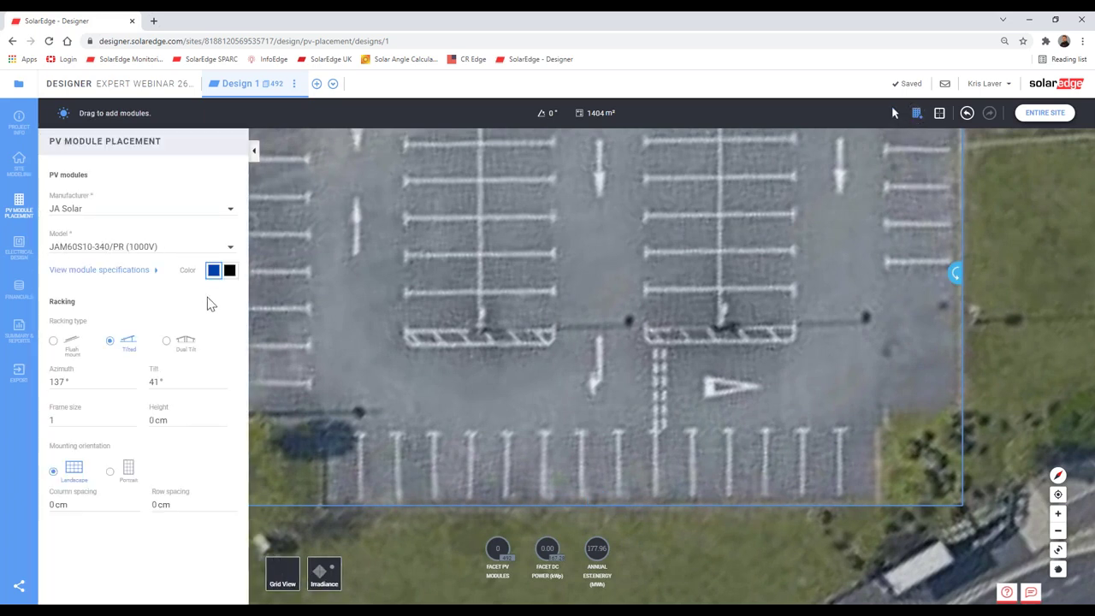
# Step: Set the modules to black, 5° tilt, frame size 3, portrait mounting and 300 cm height
pyautogui.click(226, 275)
pyautogui.doubleClick(155, 382)
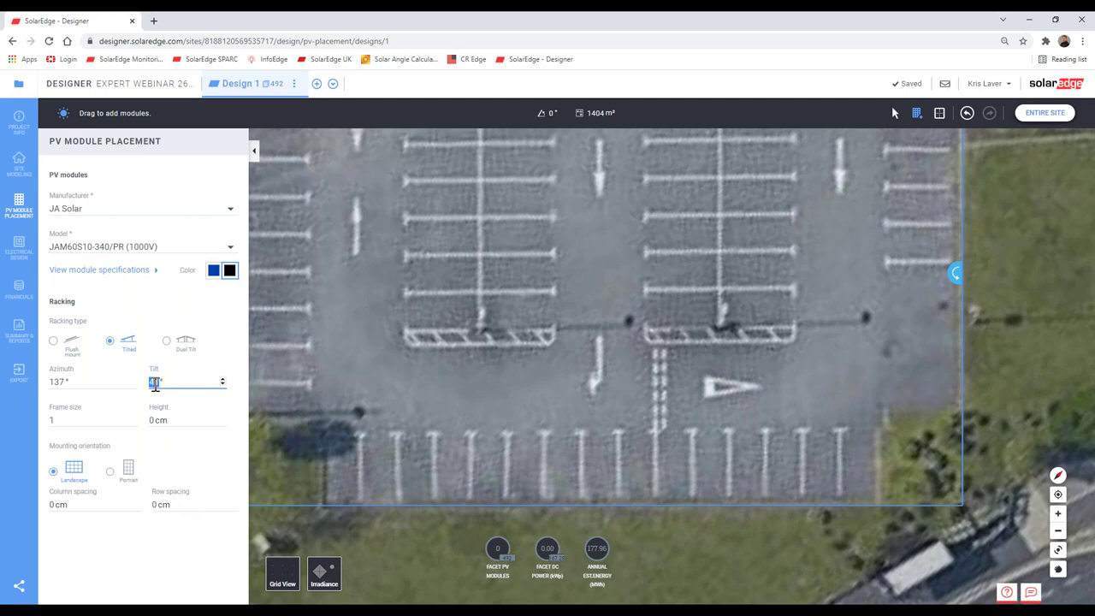
pyautogui.doubleClick(52, 420)
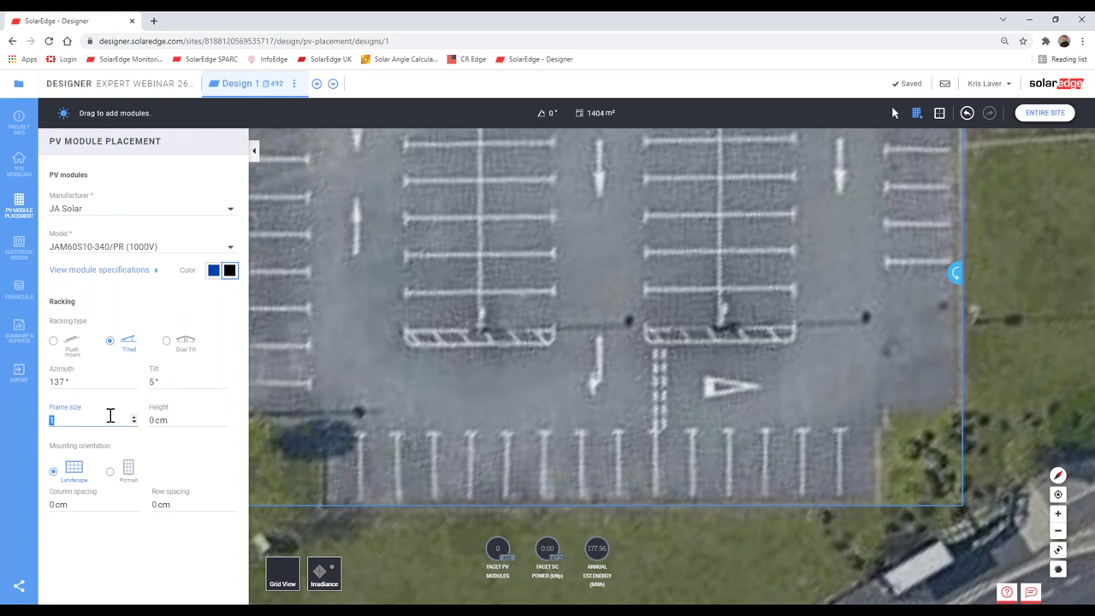
pyautogui.write('3')
pyautogui.click(110, 472)
pyautogui.doubleClick(156, 423)
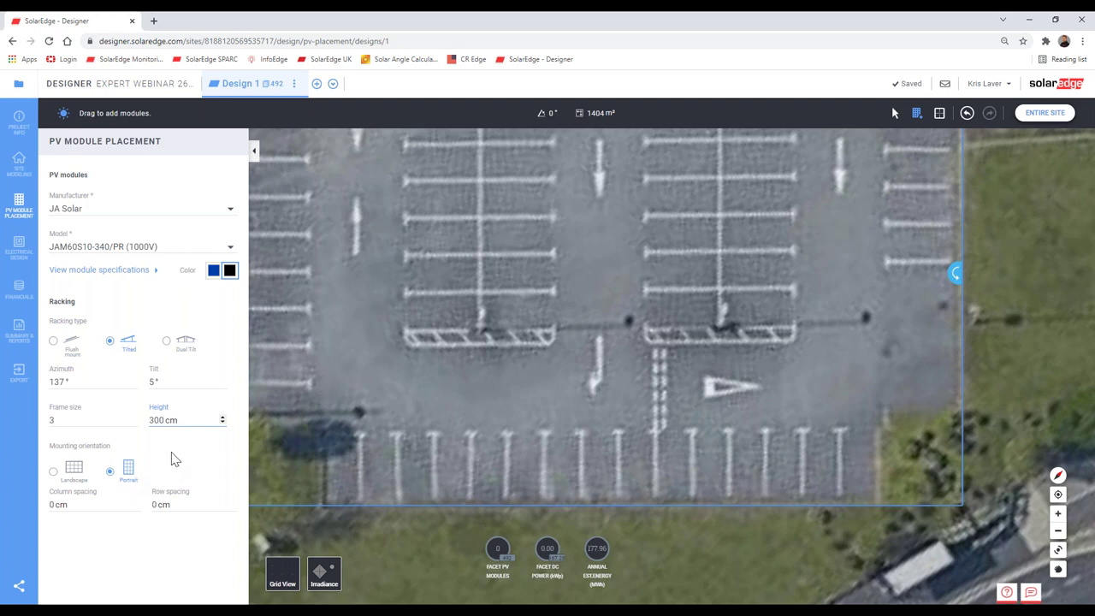
# Step: Fill a 108-module block across the lower car park and nudge it into place
pyautogui.click(254, 155)
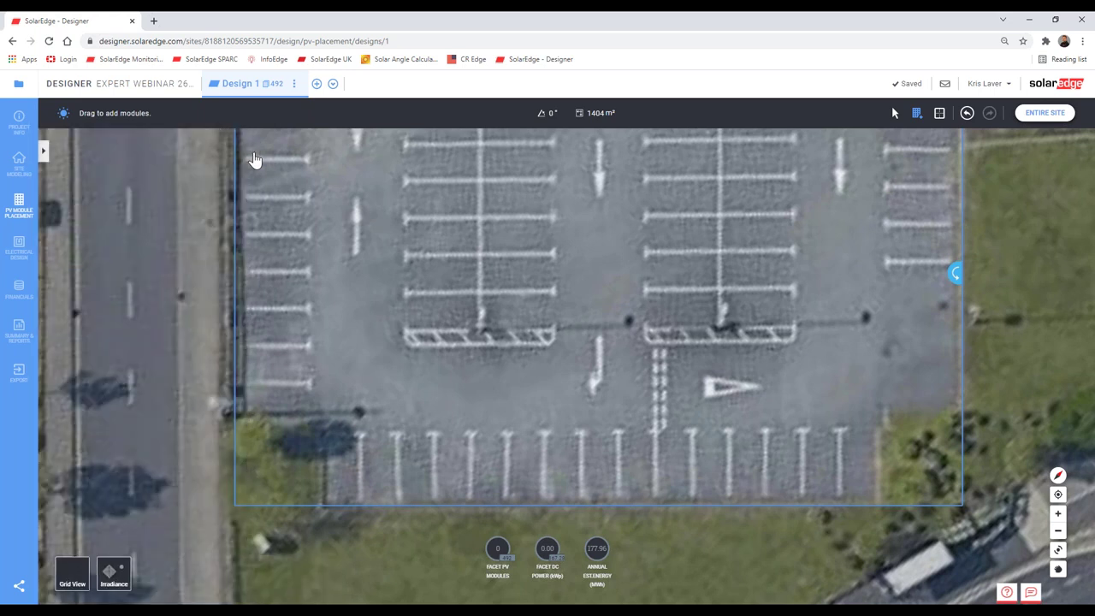
pyautogui.moveTo(324, 415); pyautogui.dragTo(896, 519)
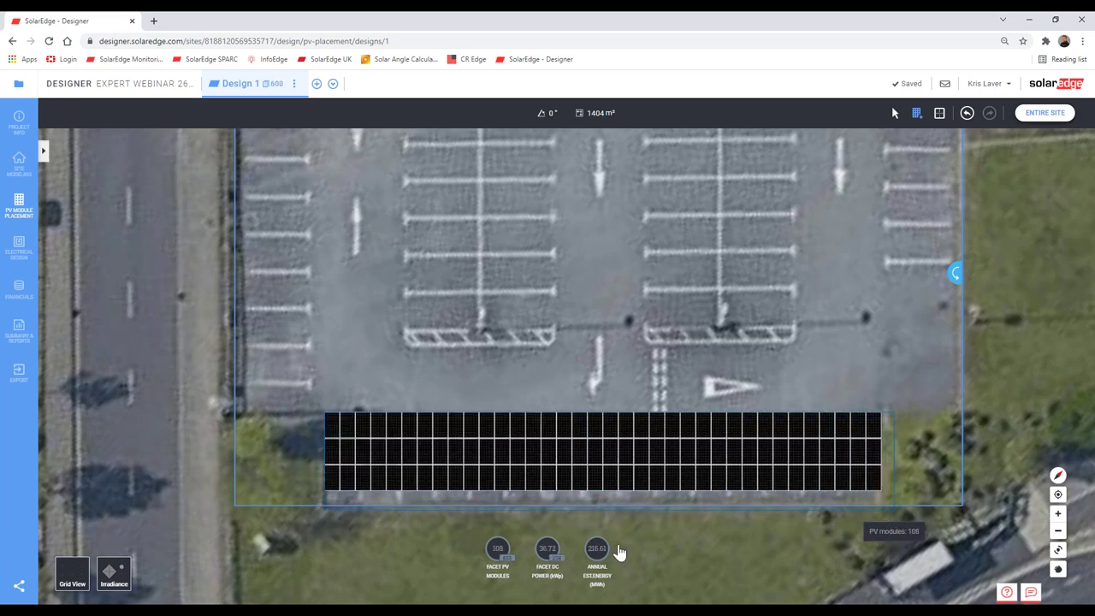
pyautogui.click(623, 470)
pyautogui.moveTo(623, 469); pyautogui.dragTo(621, 467)
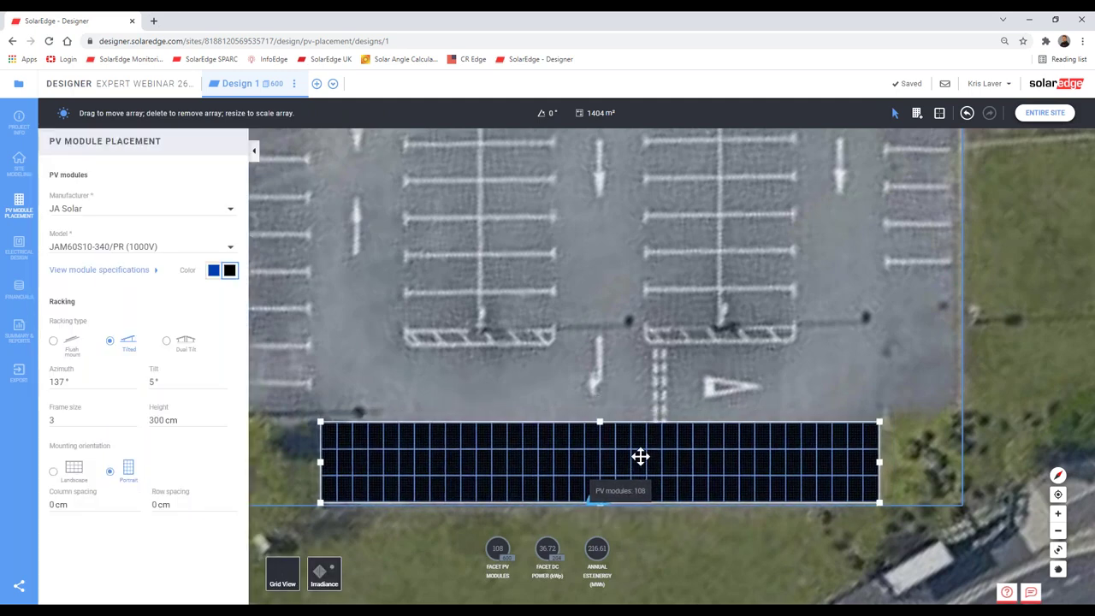
# Step: Realign the car-park modules to the facet edge at 47° azimuth for the next array
pyautogui.click(765, 368)
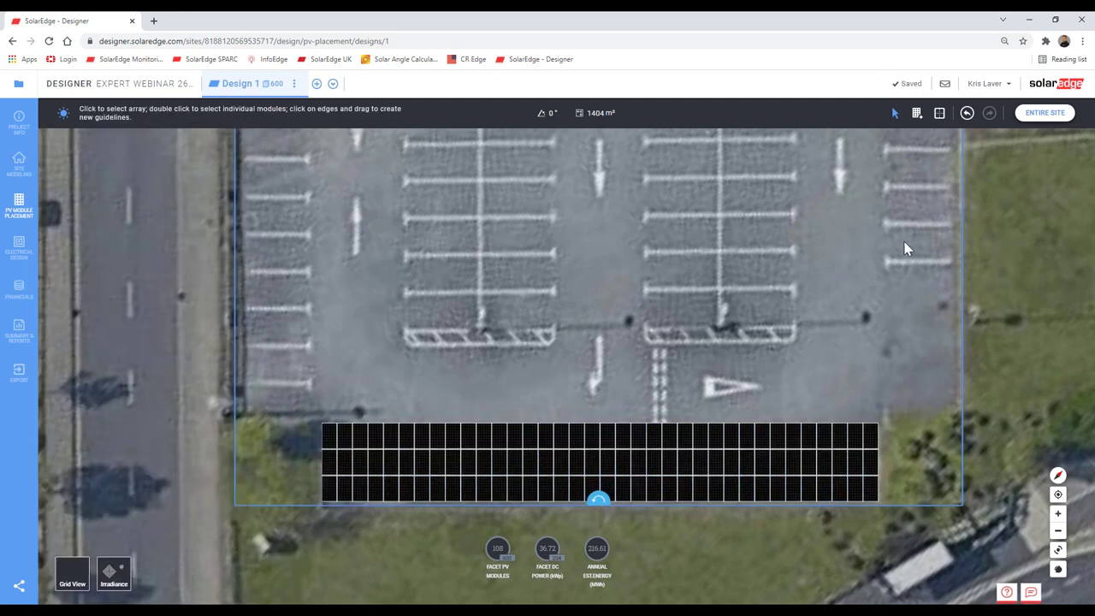
pyautogui.click(954, 276)
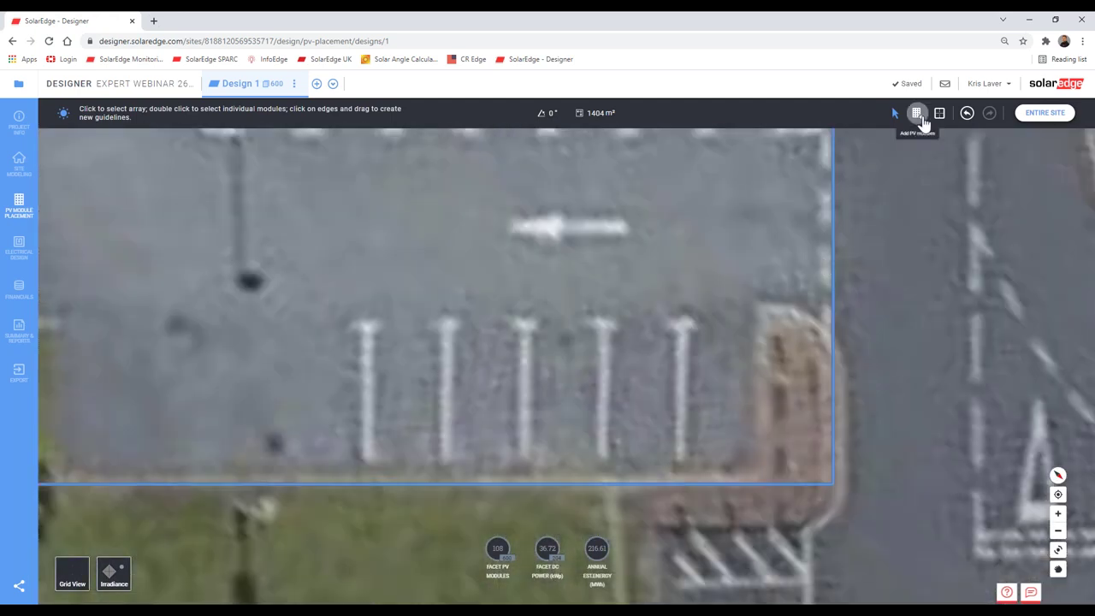
pyautogui.click(916, 112)
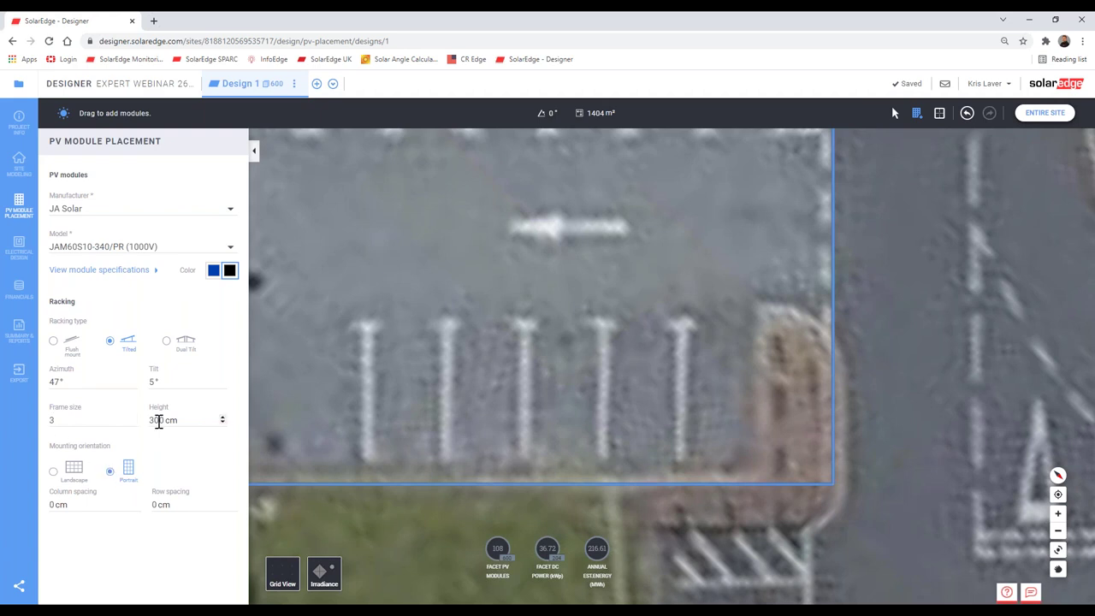
# Step: Place a 45-module array on the car park and nudge it slightly down
pyautogui.click(253, 150)
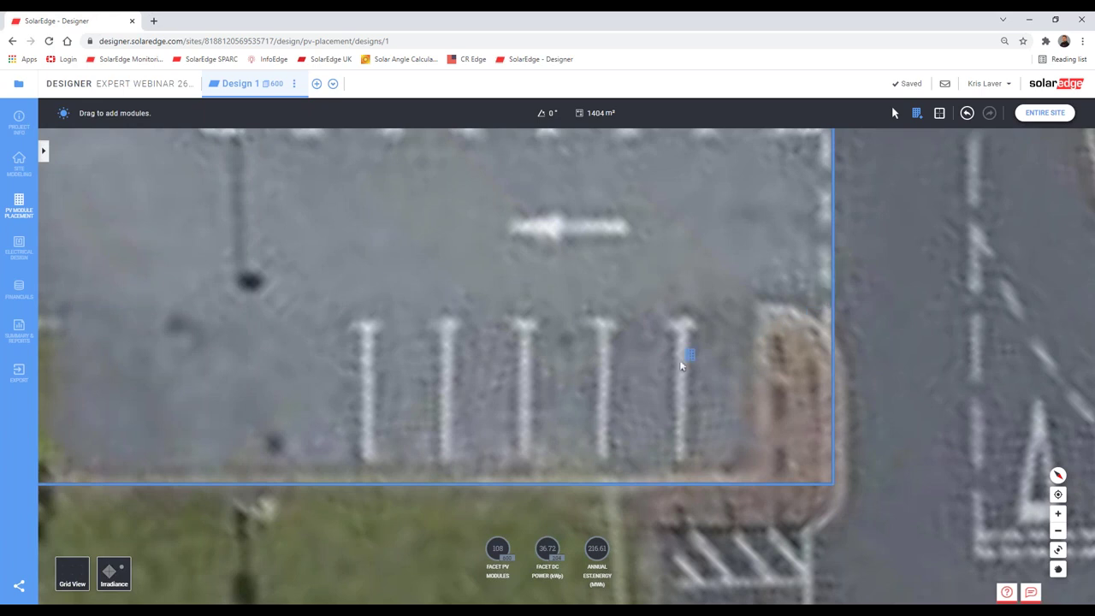
pyautogui.moveTo(681, 366); pyautogui.dragTo(504, 439)
pyautogui.moveTo(1014, 449); pyautogui.dragTo(1014, 450)
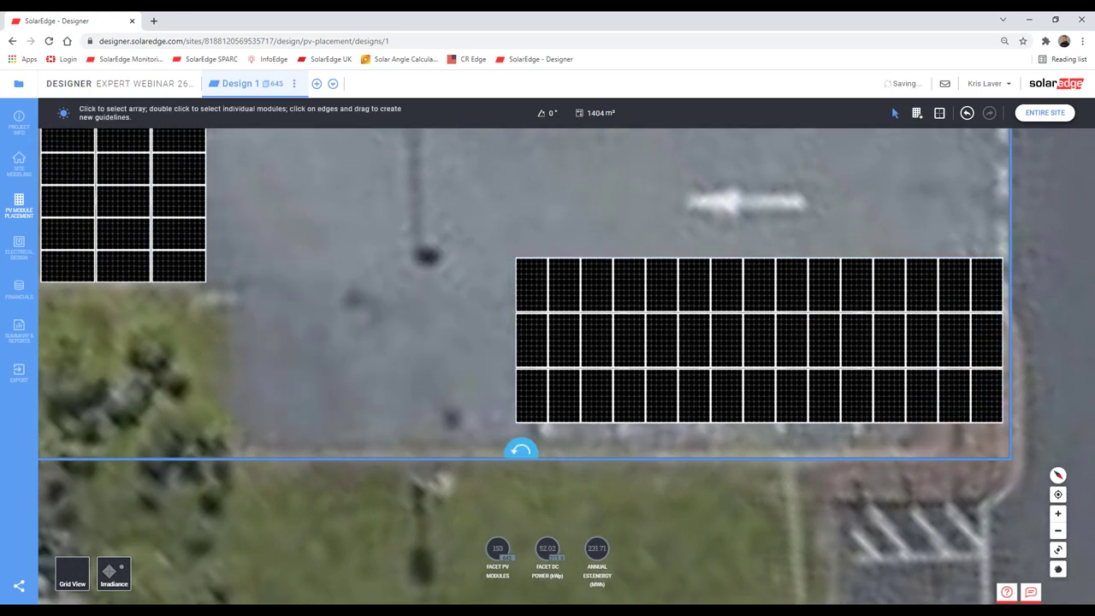
pyautogui.click(822, 379)
pyautogui.moveTo(822, 379); pyautogui.dragTo(824, 384)
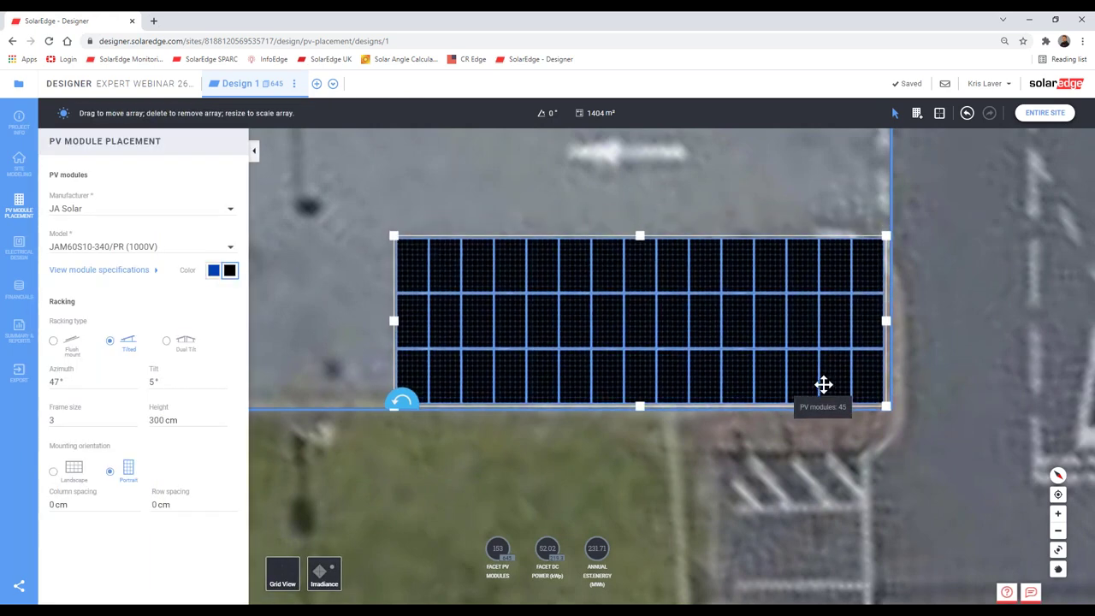
pyautogui.scroll(-4, 827, 374)
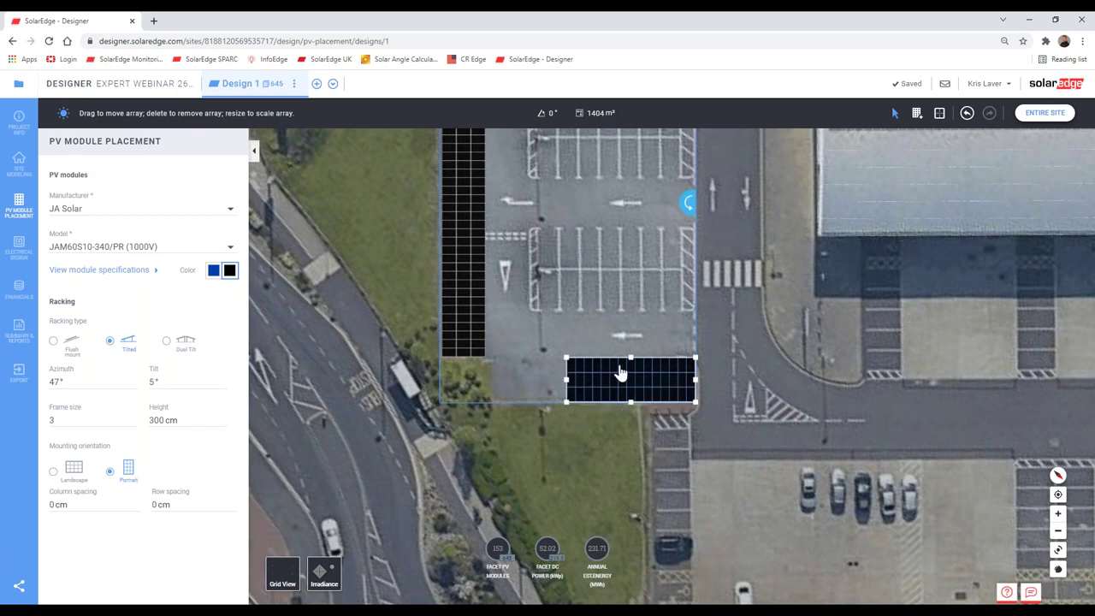
pyautogui.scroll(3, 626, 336)
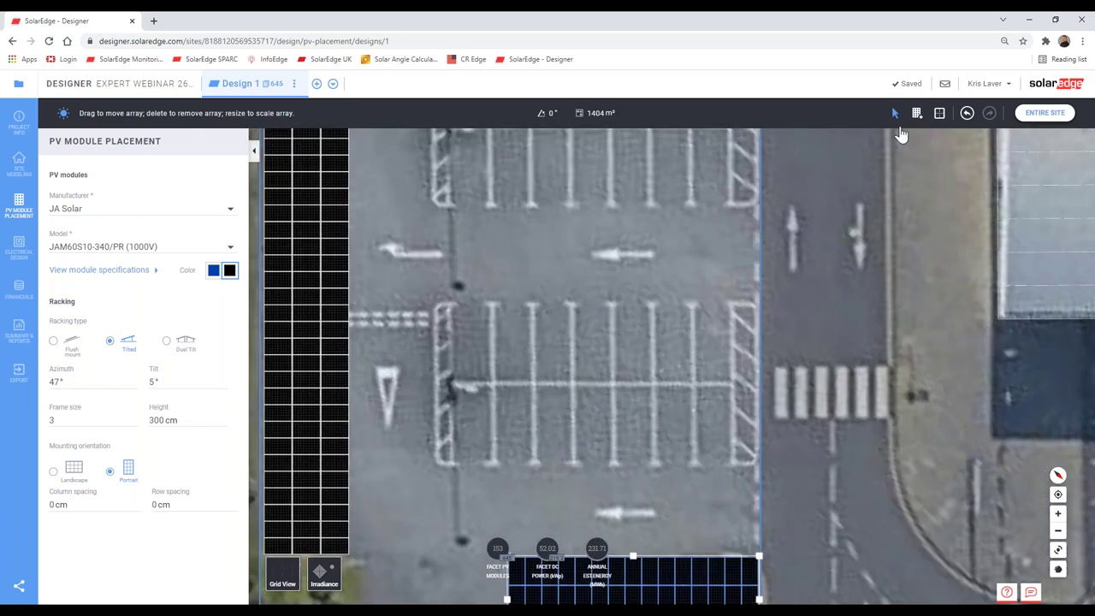
# Step: Draw a 57-module array across the parking bays and shift it slightly right
pyautogui.click(916, 113)
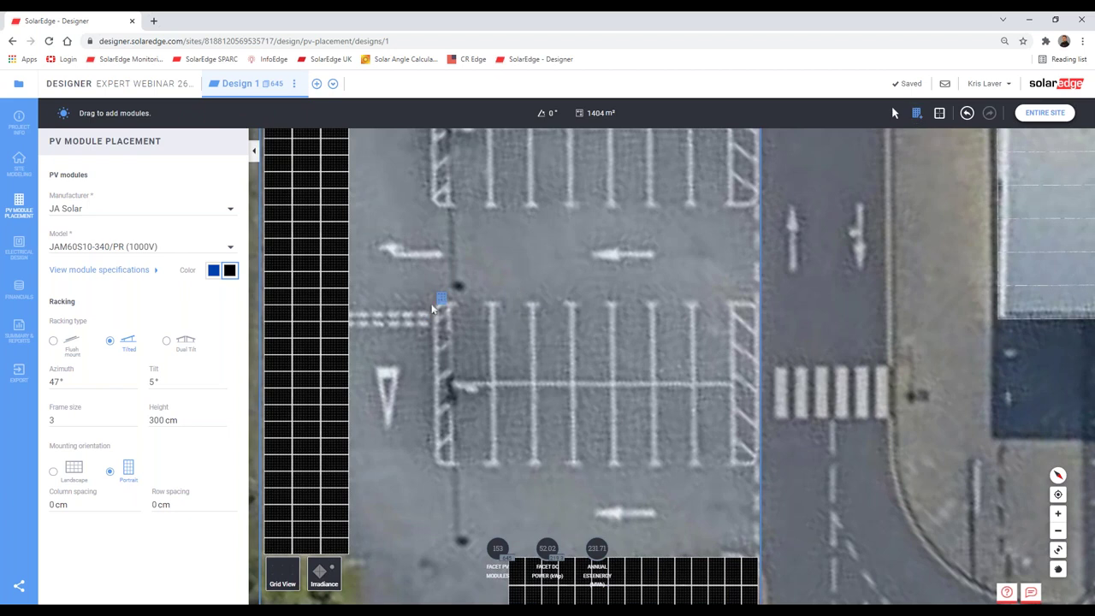
pyautogui.moveTo(435, 297)
pyautogui.mouseDown()
pyautogui.moveTo(703, 402)
pyautogui.moveTo(773, 413)
pyautogui.moveTo(745, 420)
pyautogui.mouseUp()
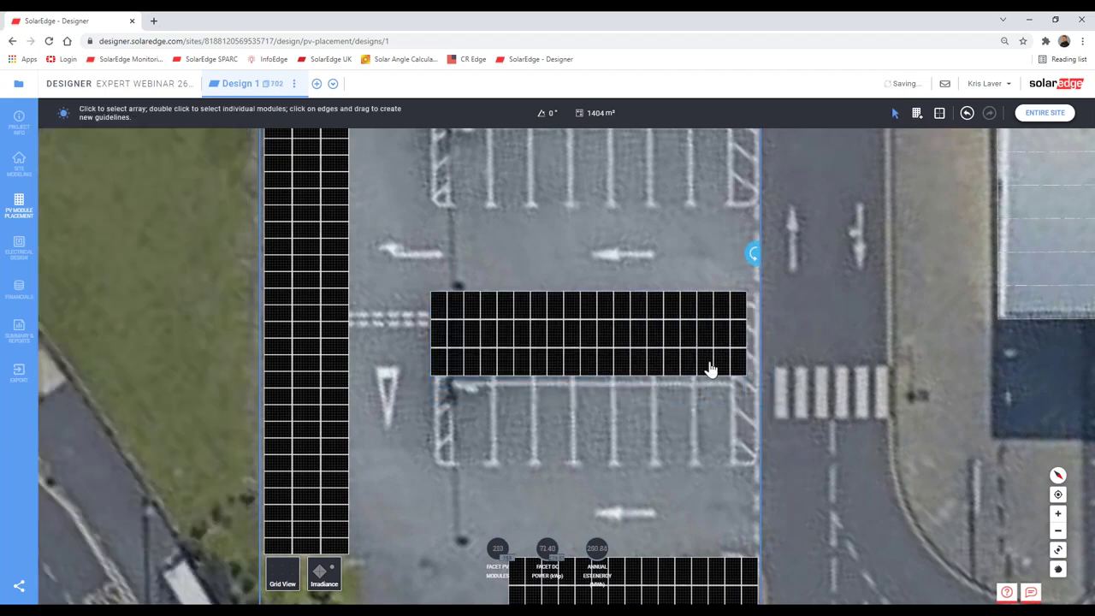
pyautogui.click(716, 359)
pyautogui.moveTo(716, 354); pyautogui.dragTo(719, 354)
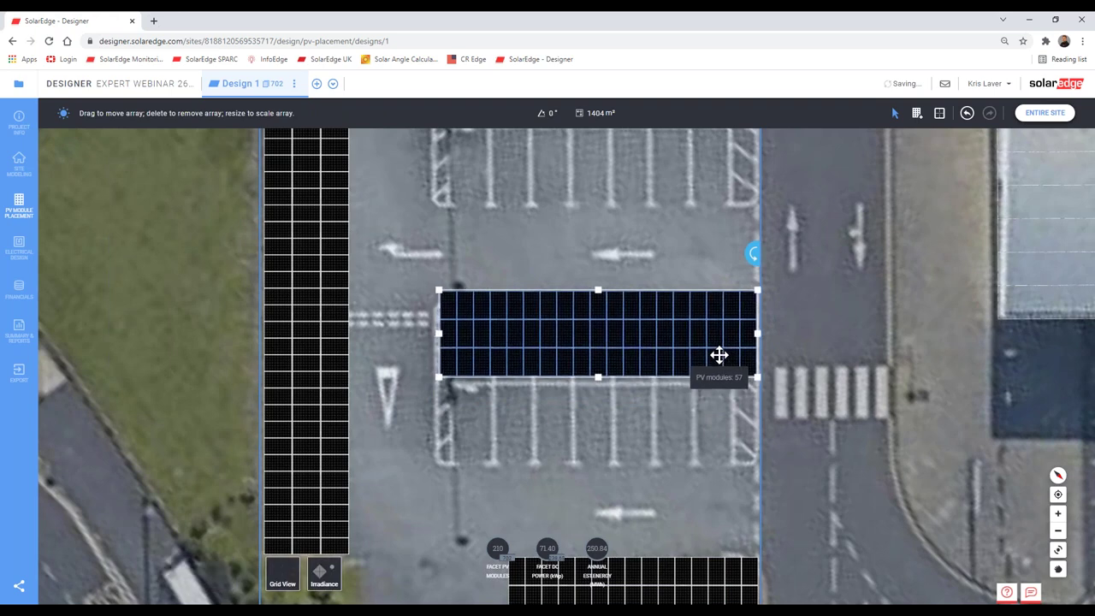
pyautogui.click(646, 260)
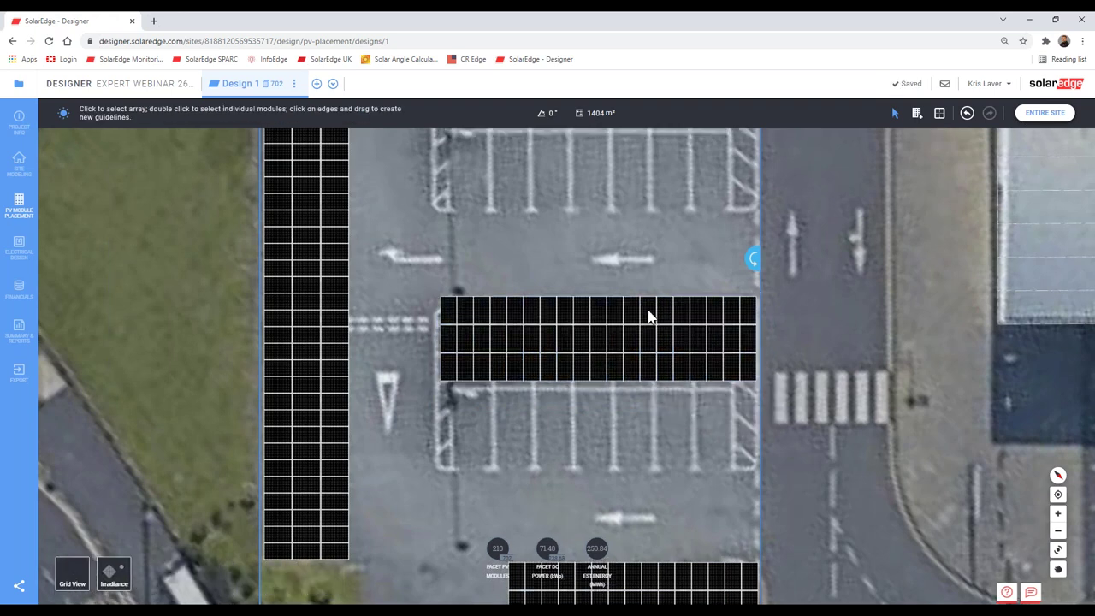
# Step: Duplicate the lower 57-module array and move the copy into a valid spot
pyautogui.moveTo(648, 316); pyautogui.dragTo(645, 381)
pyautogui.moveTo(653, 421); pyautogui.dragTo(652, 352)
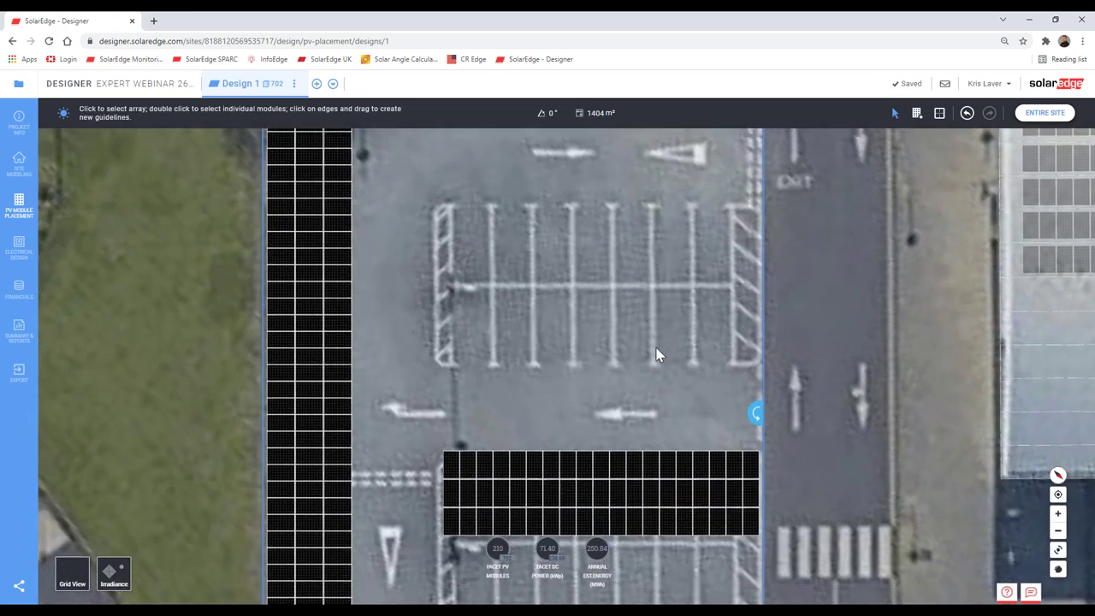
pyautogui.click(632, 408)
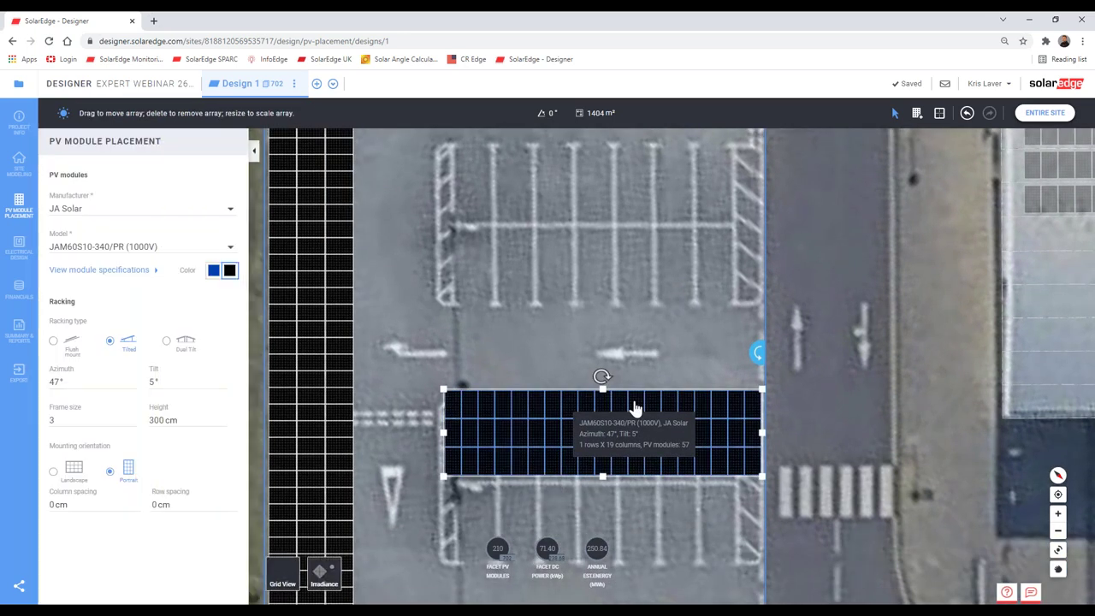
pyautogui.hotkey('ctrl', 'v')
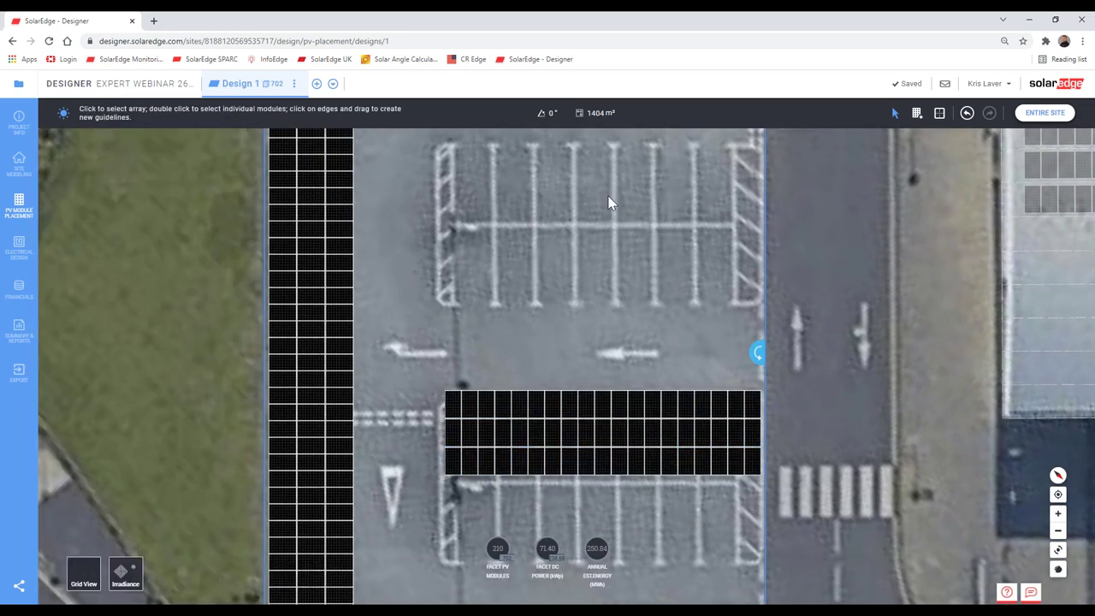
pyautogui.click(611, 203)
pyautogui.scroll(10, 751, 321)
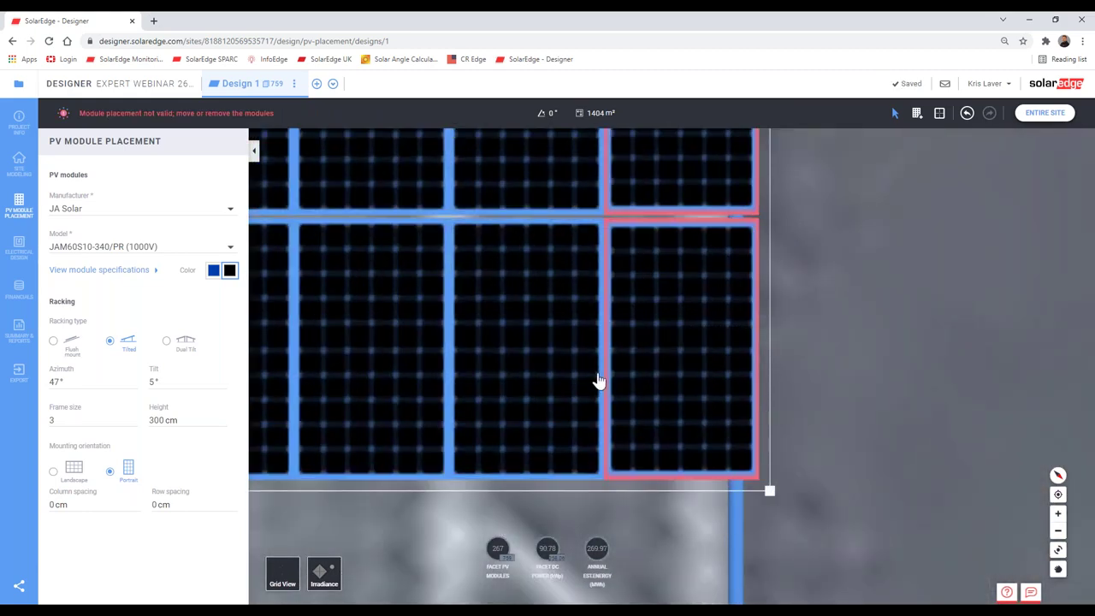
pyautogui.scroll(-5, 590, 376)
pyautogui.scroll(-5, 597, 384)
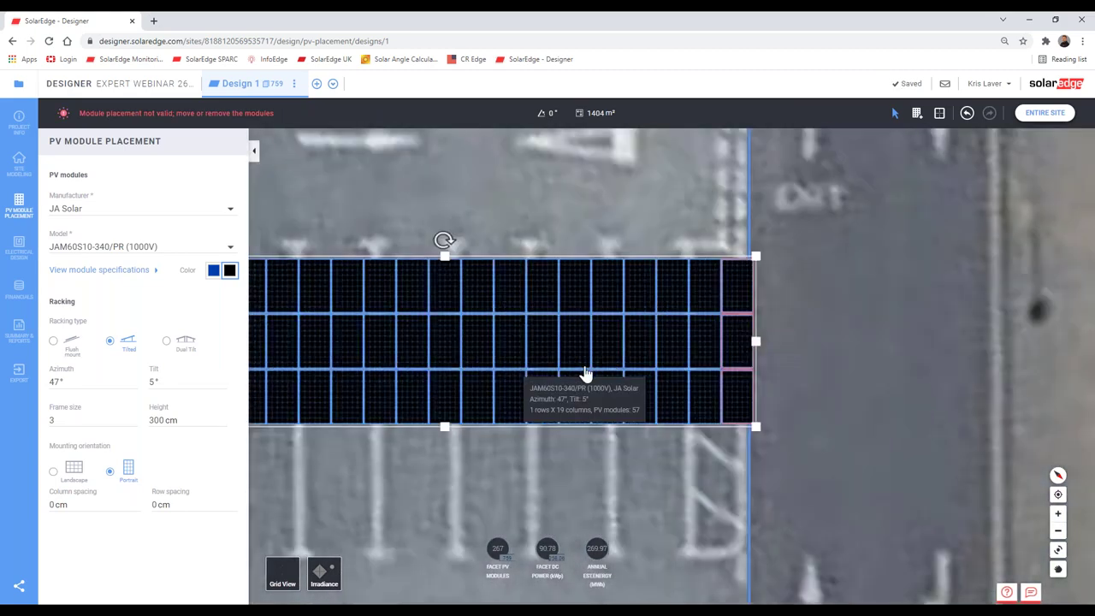
pyautogui.moveTo(624, 351); pyautogui.dragTo(641, 349)
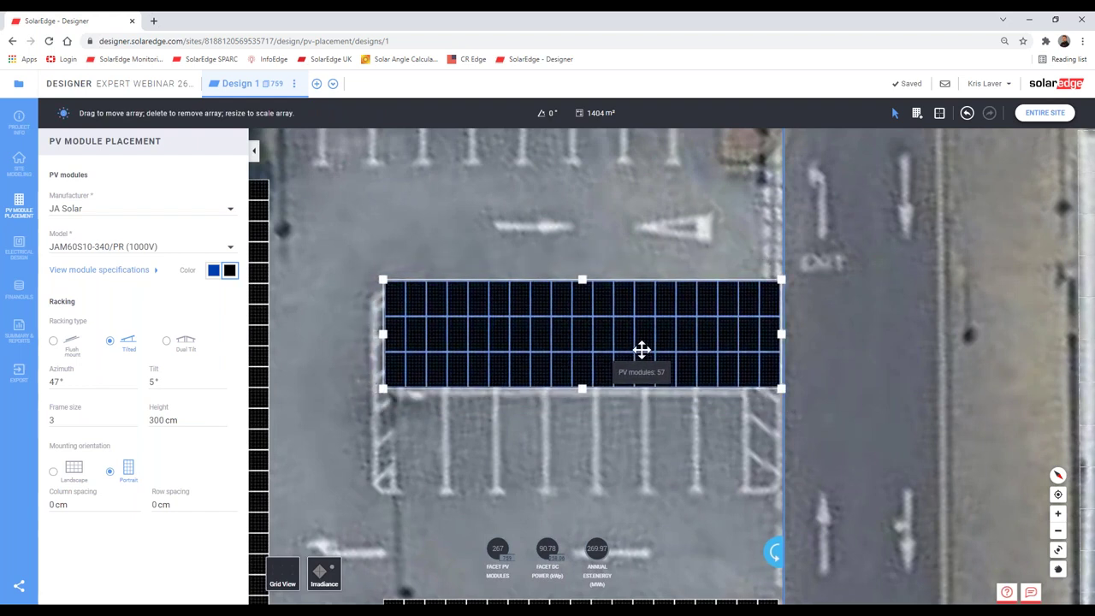
pyautogui.click(483, 458)
# Step: Align the modules to the car park's top edge
pyautogui.scroll(-4, 515, 408)
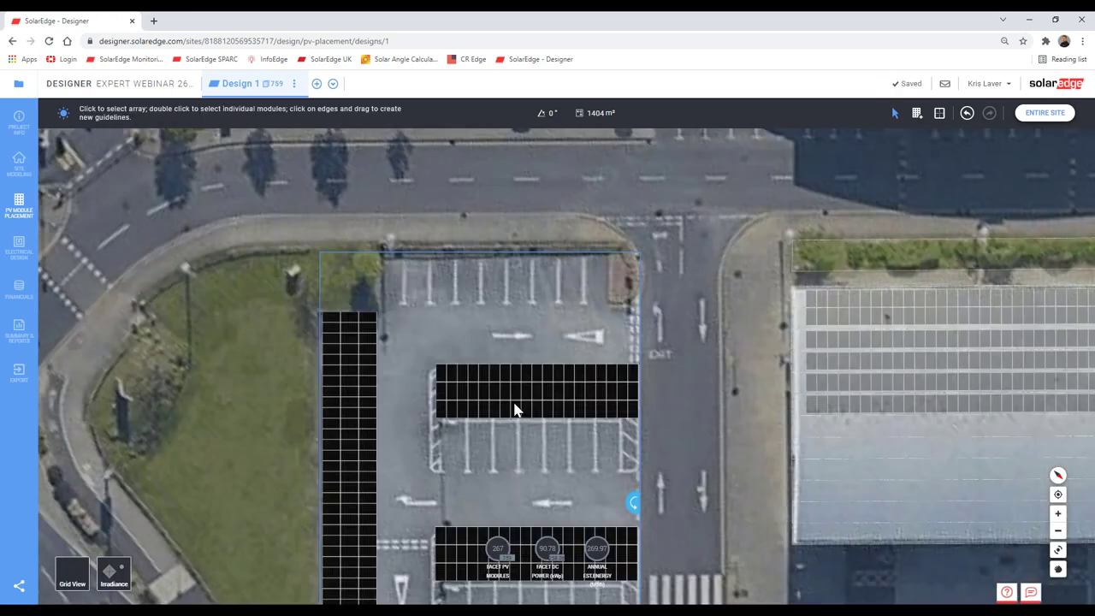
pyautogui.moveTo(514, 512); pyautogui.dragTo(514, 607)
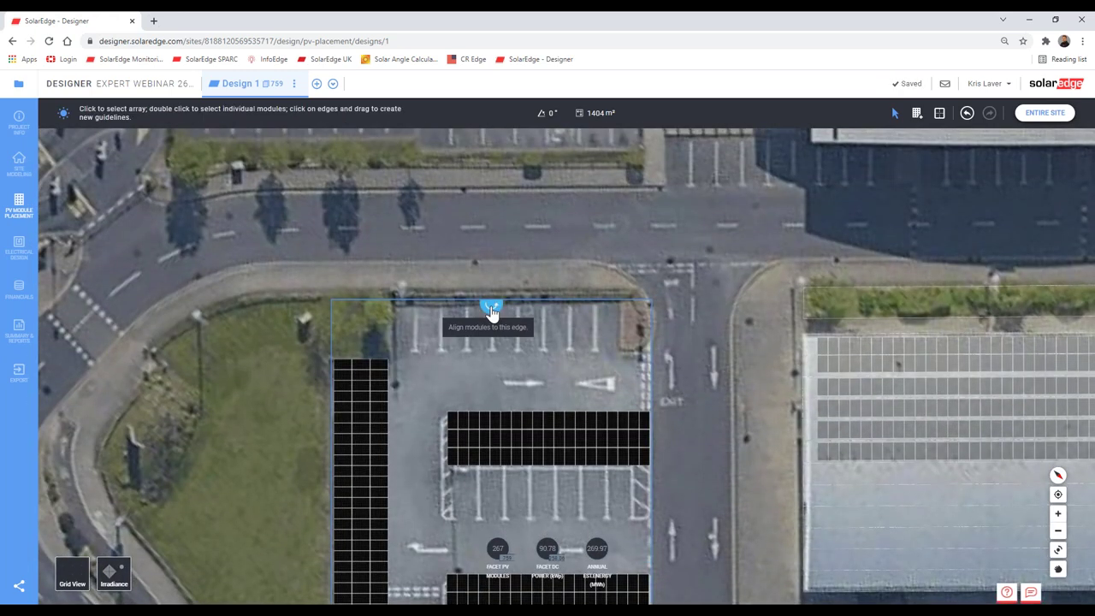
pyautogui.click(491, 313)
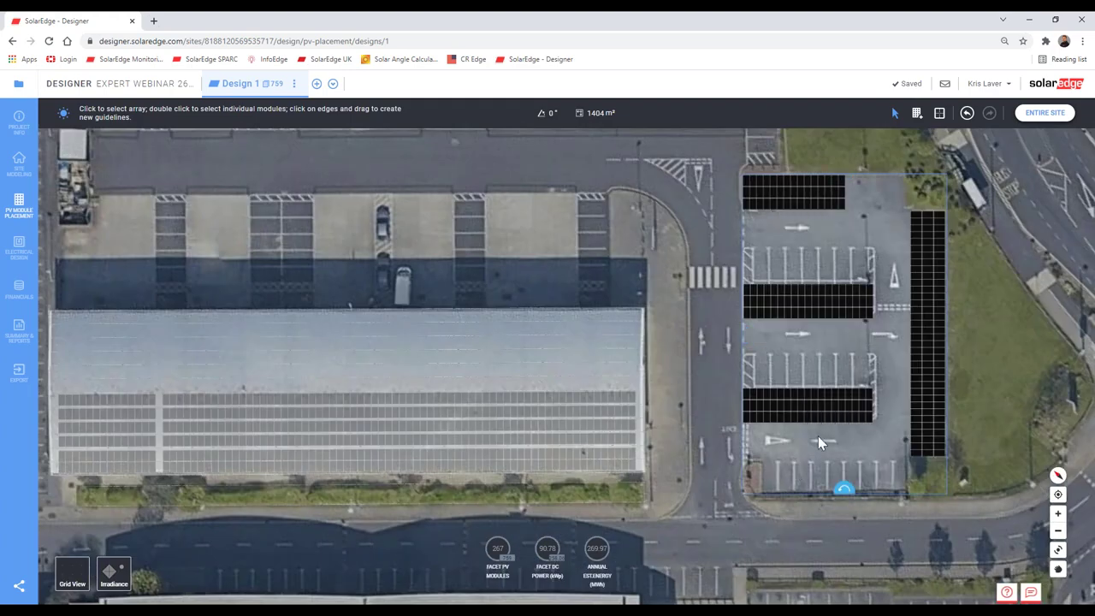
pyautogui.moveTo(818, 435); pyautogui.dragTo(659, 365)
pyautogui.scroll(2, 639, 379)
pyautogui.scroll(3, 650, 381)
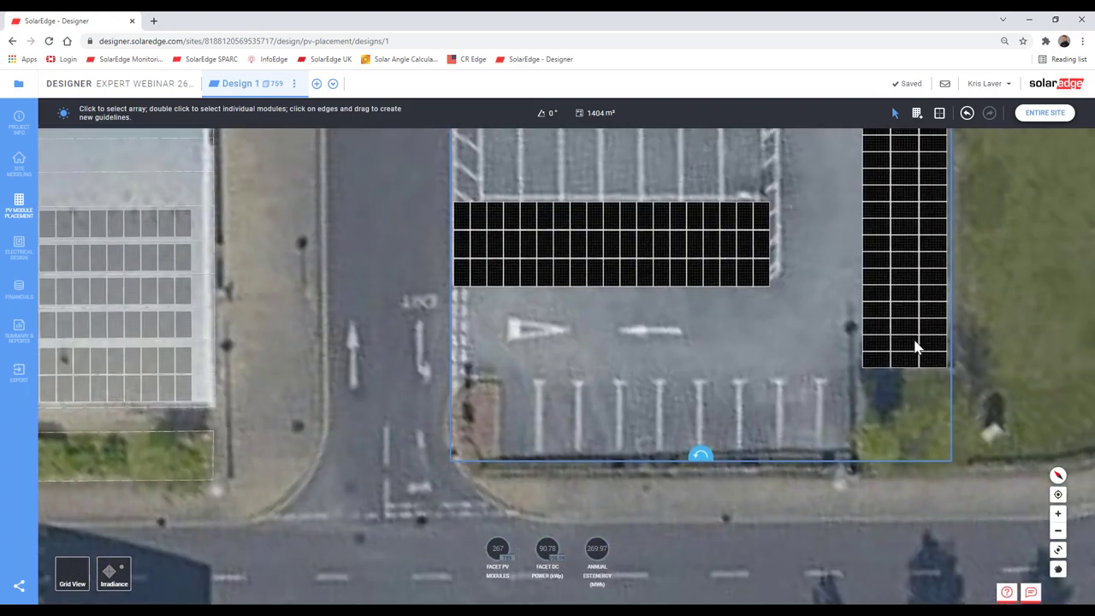
# Step: Draw a 65-module array over the lower bays and extend it to the car-park edge
pyautogui.click(916, 112)
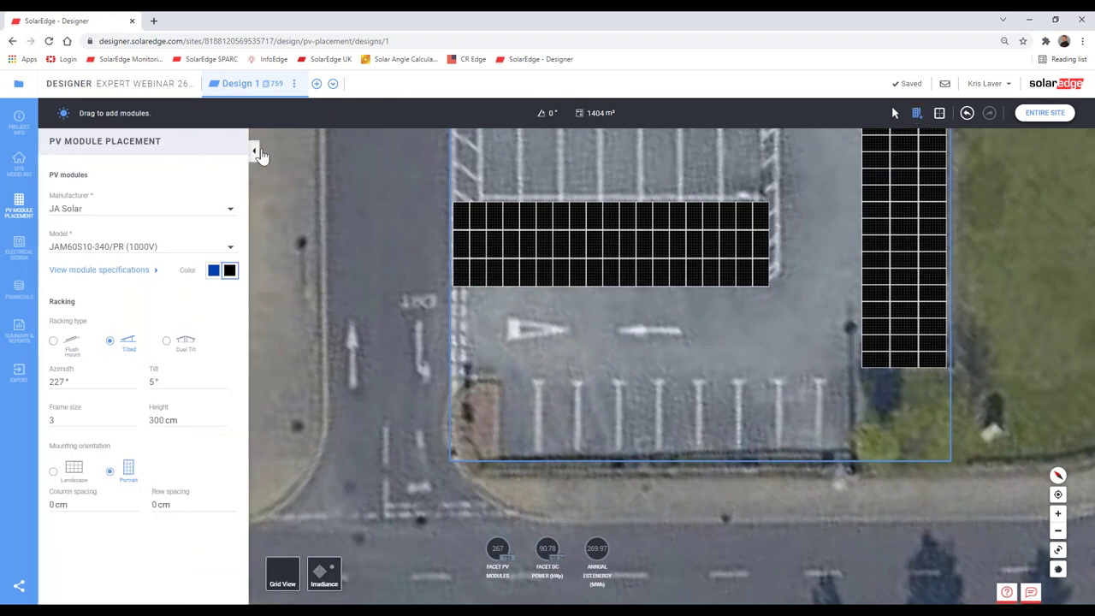
pyautogui.click(254, 154)
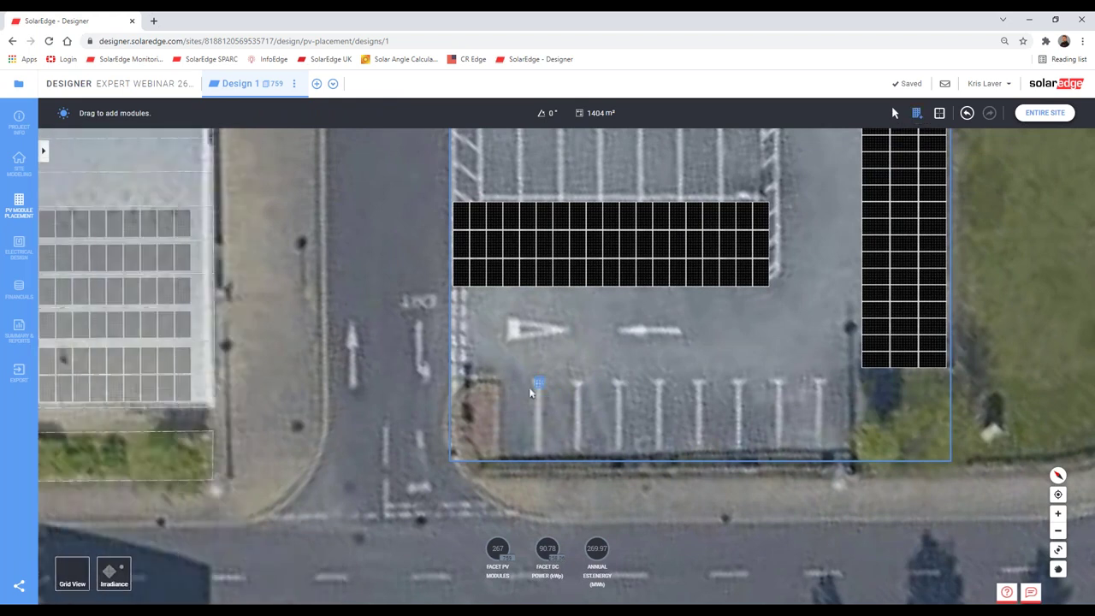
pyautogui.moveTo(530, 392); pyautogui.dragTo(865, 498)
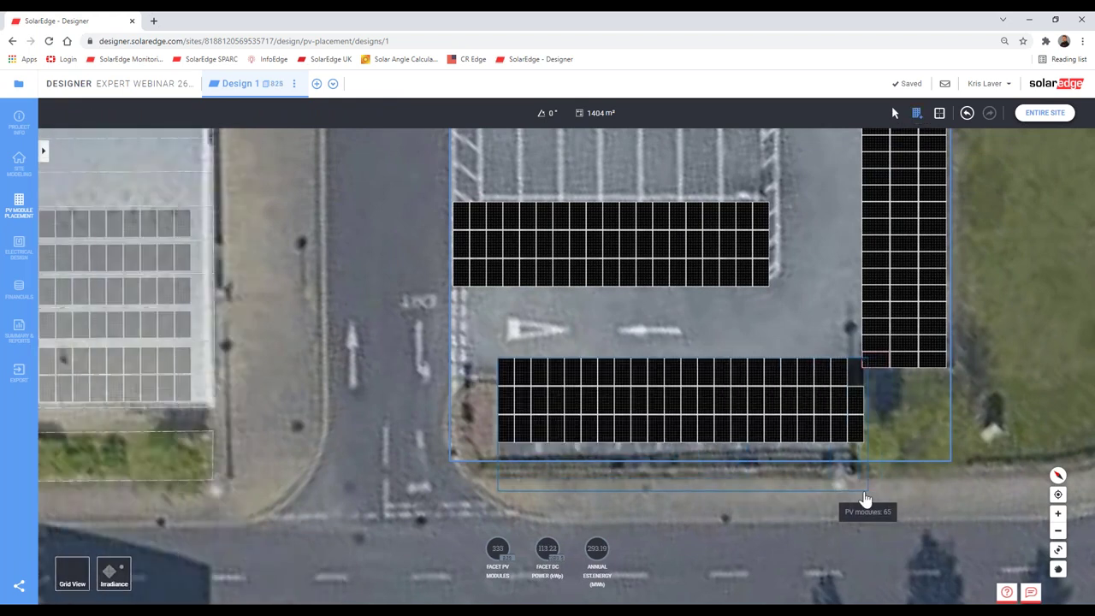
pyautogui.click(627, 425)
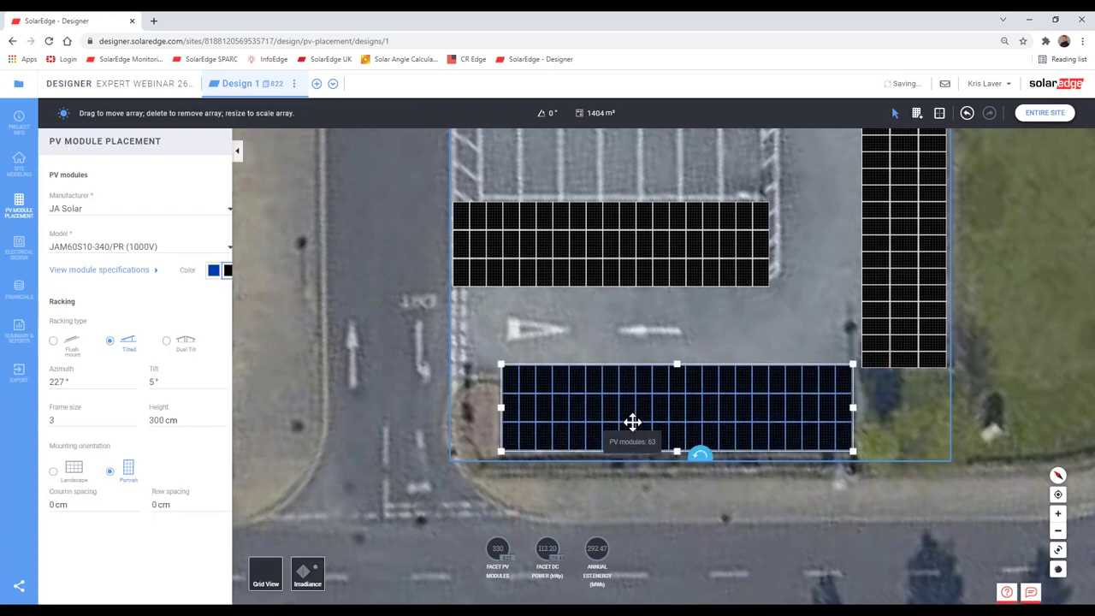
pyautogui.moveTo(606, 427); pyautogui.dragTo(582, 428)
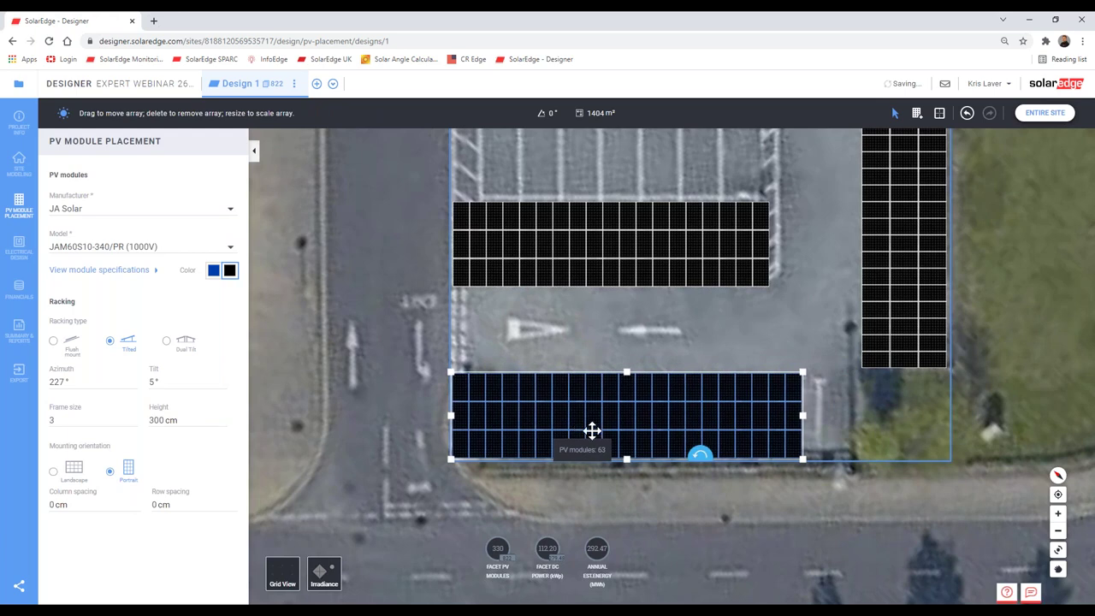
pyautogui.moveTo(845, 419); pyautogui.dragTo(855, 420)
pyautogui.click(772, 336)
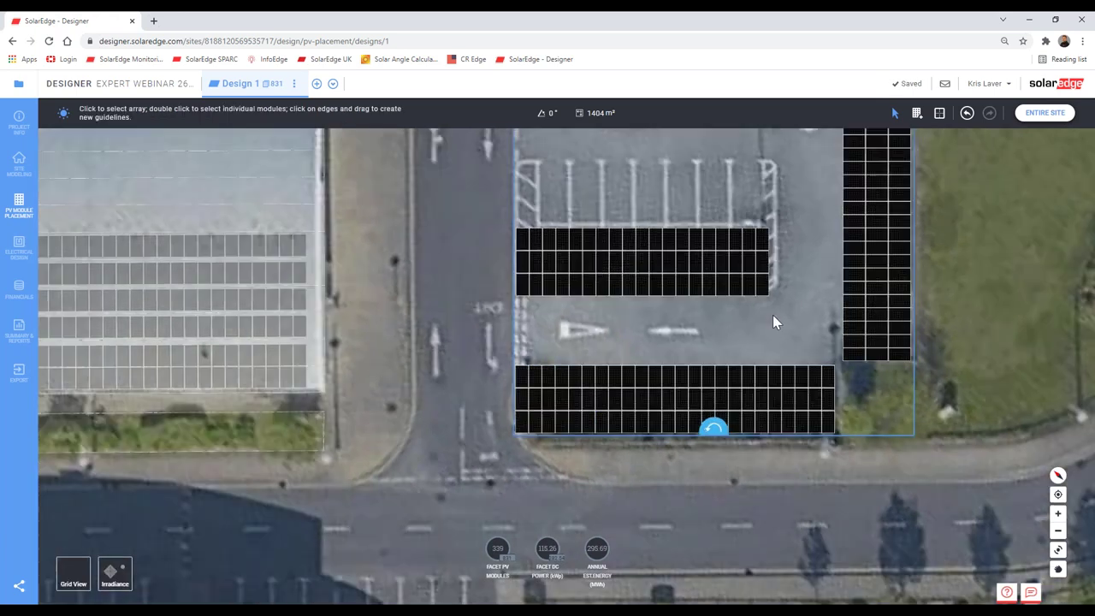
# Step: Lay out a new 51-module array in the middle of the car park
pyautogui.scroll(-3, 773, 336)
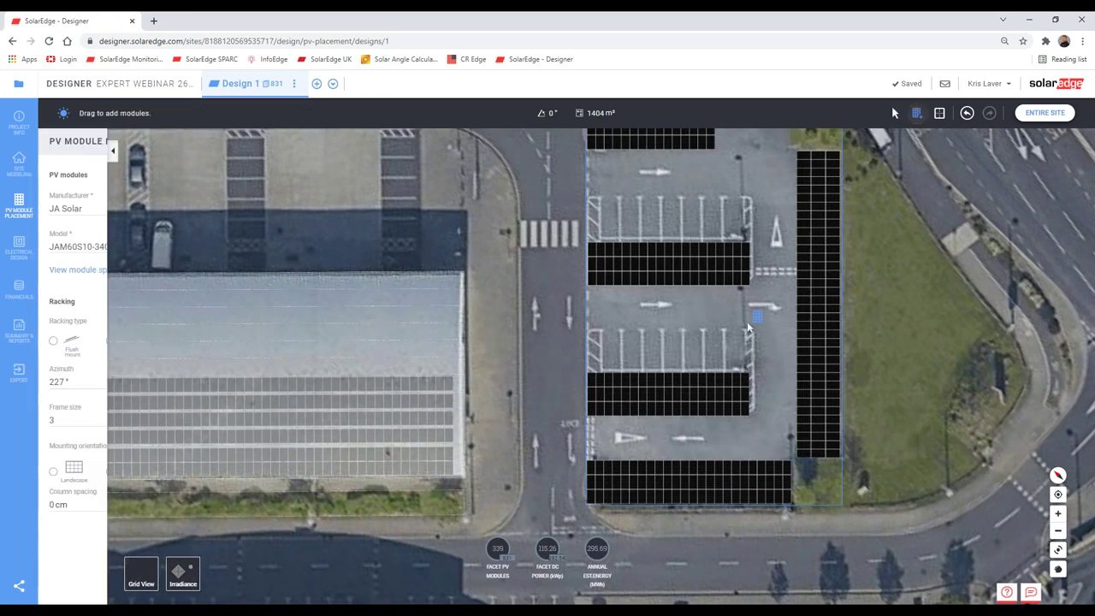
pyautogui.moveTo(628, 383); pyautogui.dragTo(587, 386)
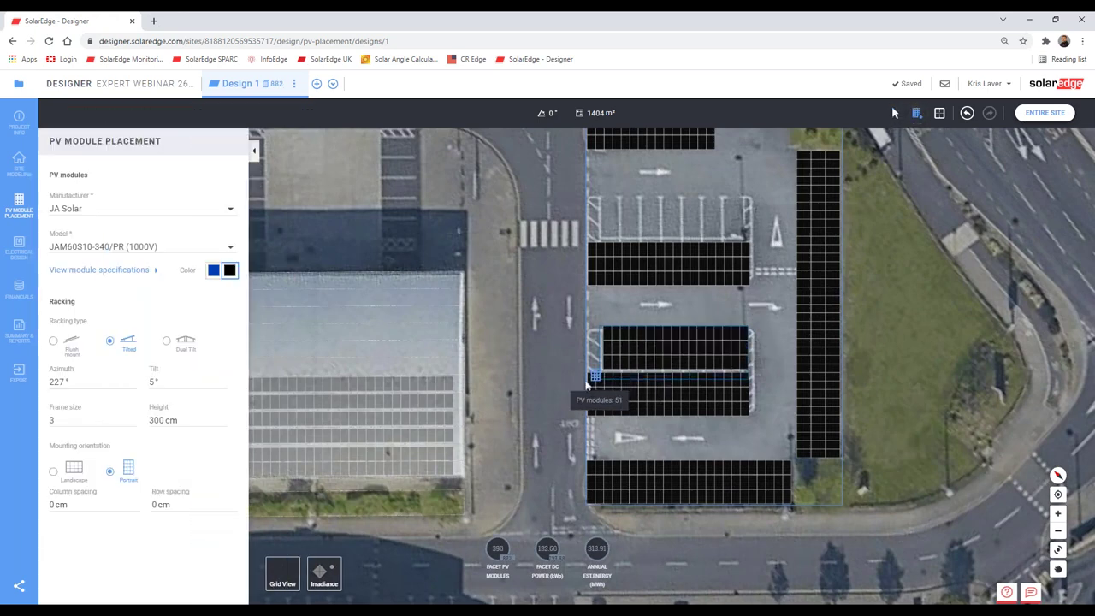
pyautogui.press('Escape')
pyautogui.scroll(5, 789, 371)
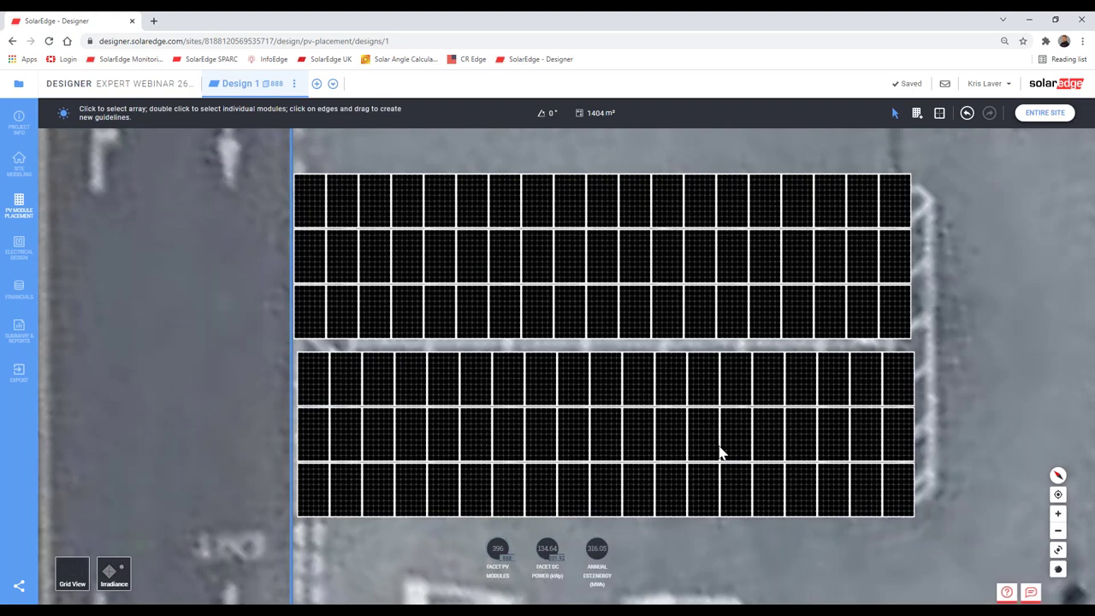
pyautogui.scroll(3, 679, 371)
pyautogui.click(679, 371)
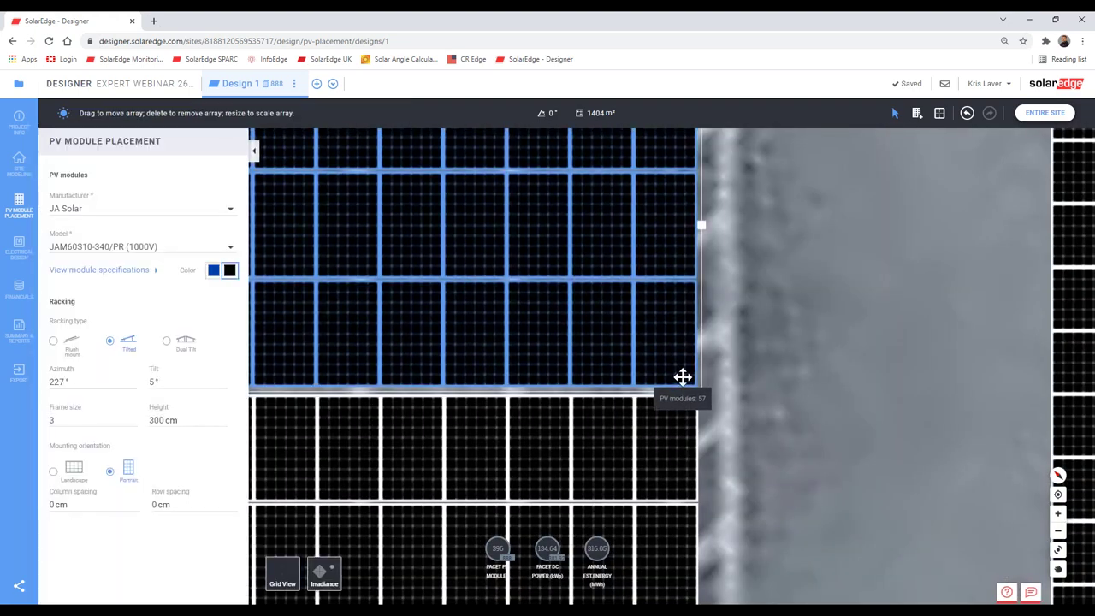
pyautogui.click(798, 441)
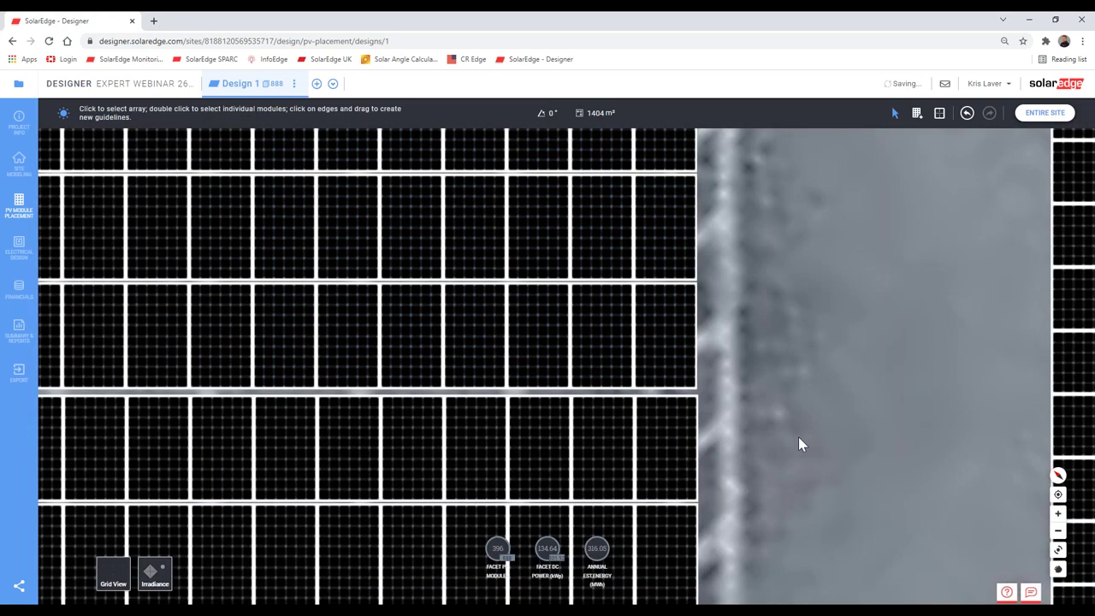
pyautogui.scroll(-1, 797, 441)
pyautogui.scroll(-3, 798, 443)
# Step: Paste a copy of the middle 57-module array against the lower array, reaching 453 modules
pyautogui.click(650, 385)
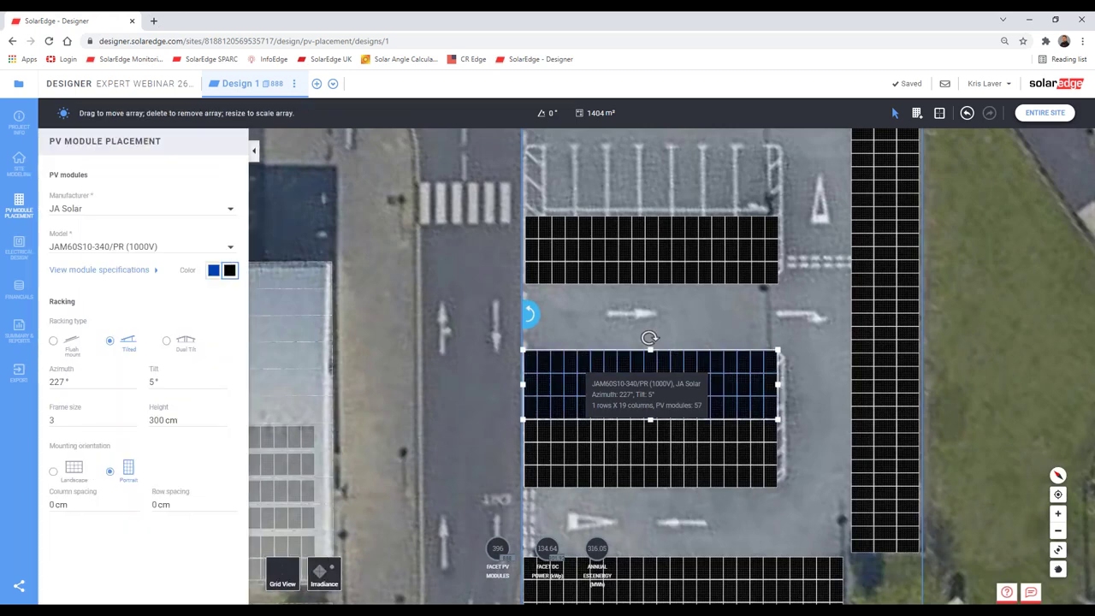
pyautogui.click(652, 177)
pyautogui.hotkey('ctrl', 'v')
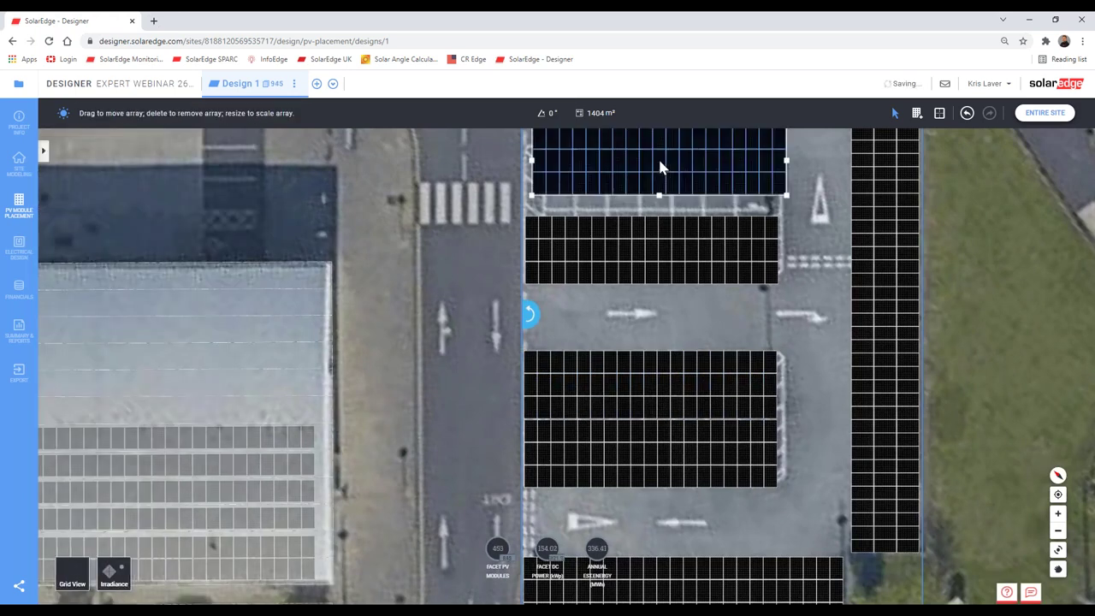
pyautogui.scroll(3, 775, 305)
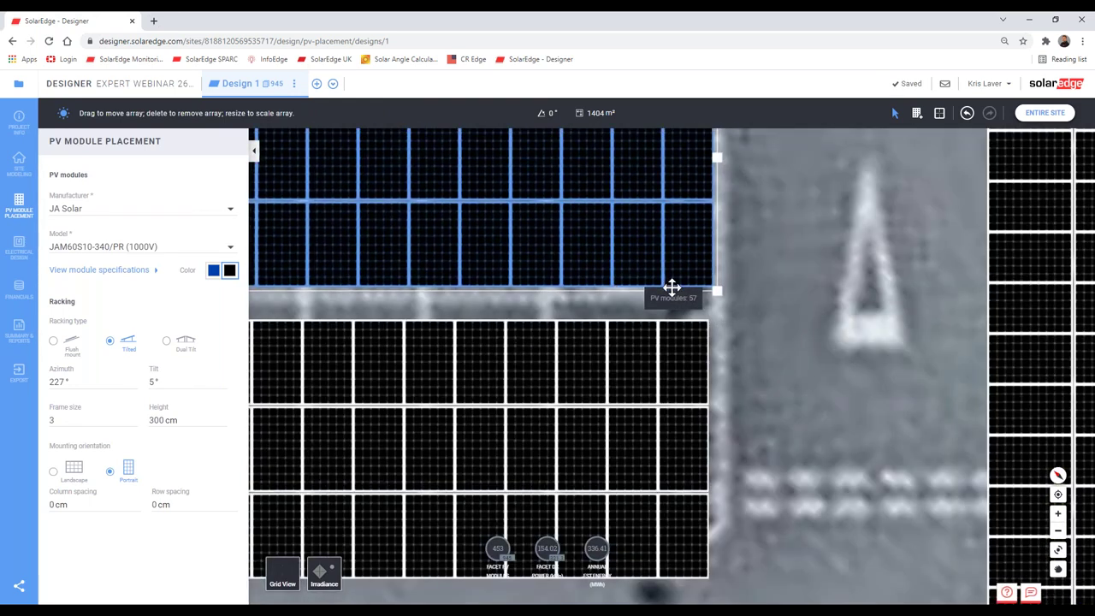
pyautogui.moveTo(672, 286); pyautogui.dragTo(667, 303)
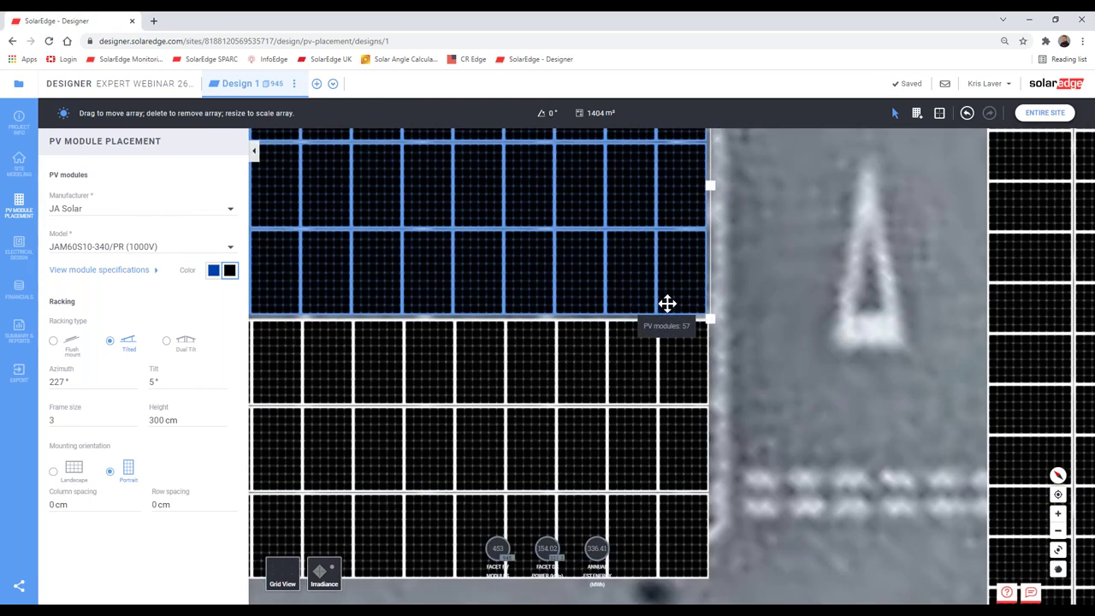
pyautogui.click(815, 379)
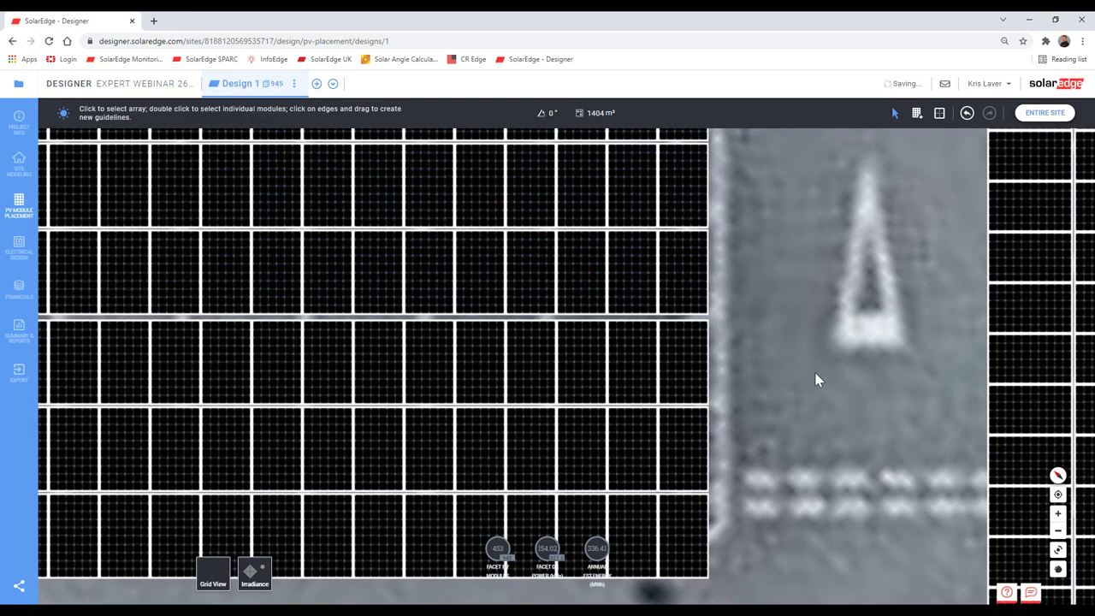
pyautogui.scroll(-5, 815, 380)
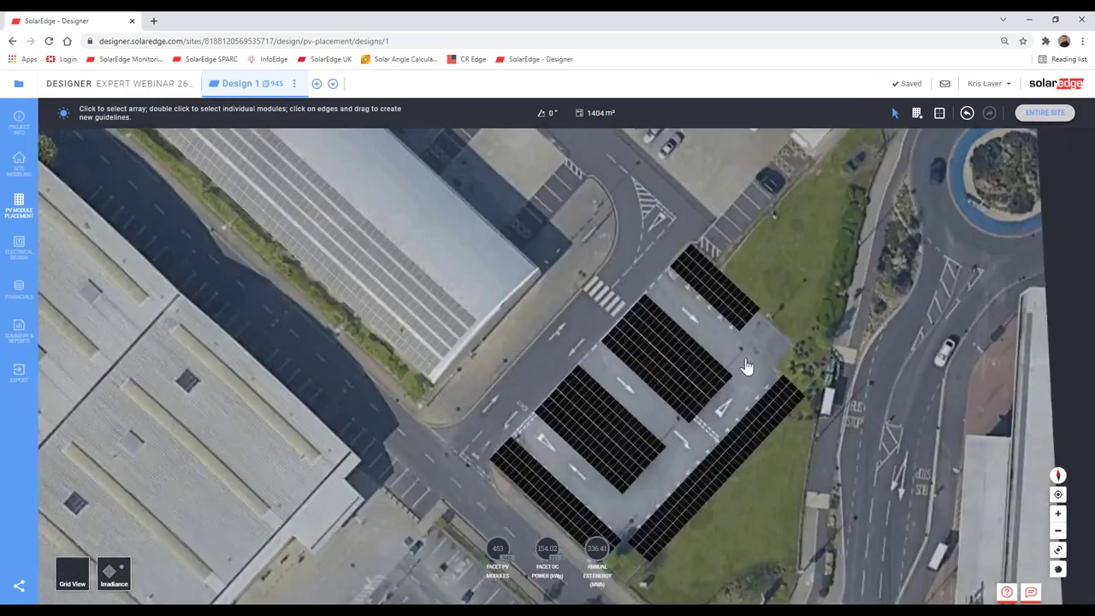
# Step: Tilt the site into 3D and orbit over the car park to read its facet figures
pyautogui.moveTo(745, 366); pyautogui.dragTo(259, 353, button='middle')
pyautogui.scroll(10, 657, 387)
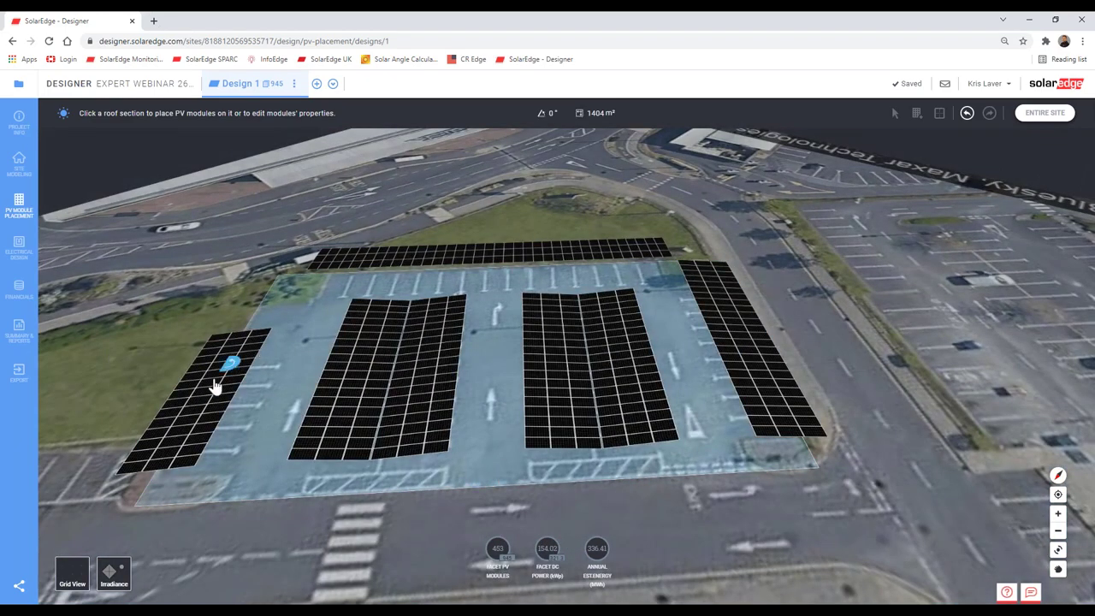
pyautogui.moveTo(215, 387); pyautogui.dragTo(622, 394, button='middle')
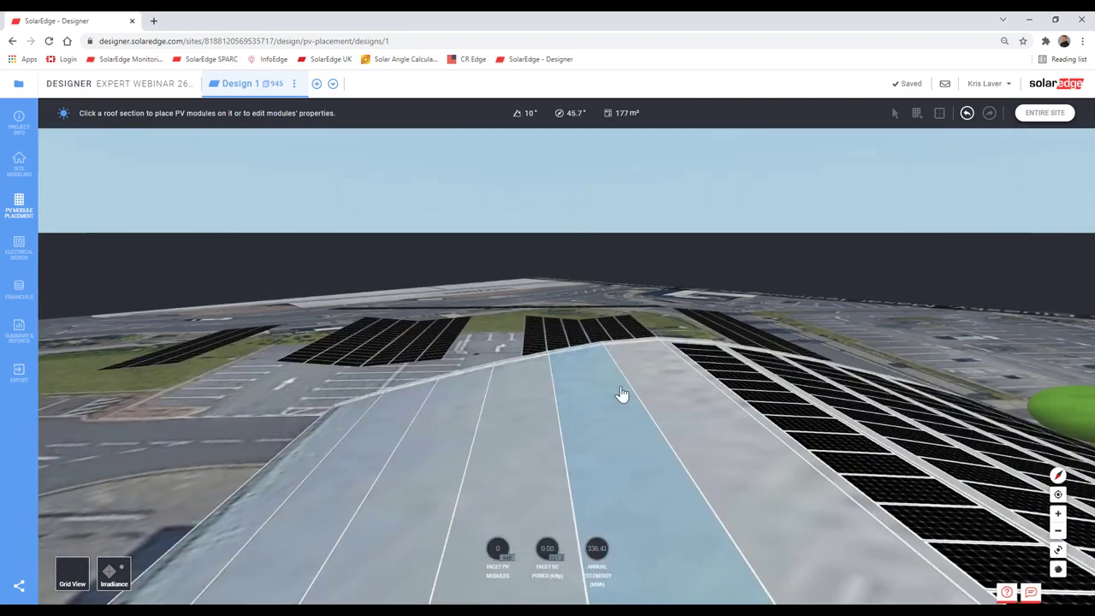
pyautogui.scroll(-5, 621, 394)
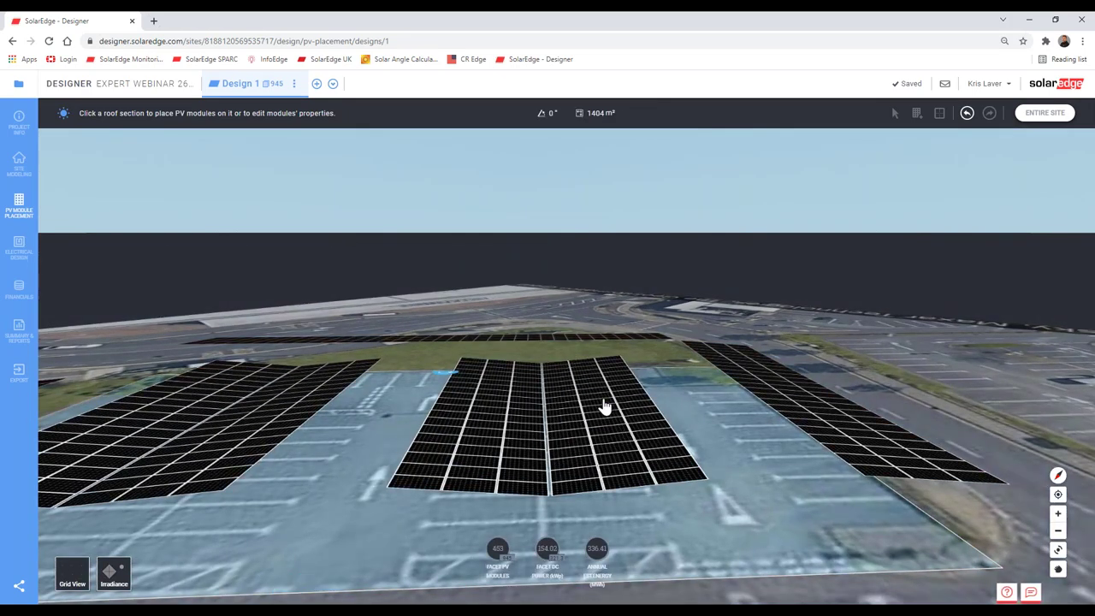
pyautogui.press('Escape')
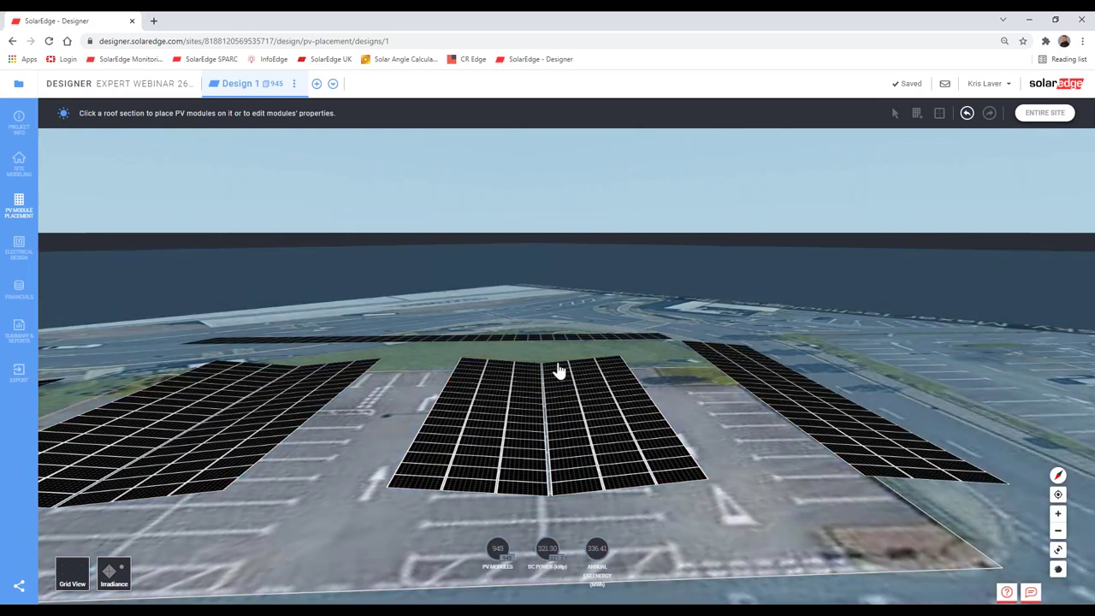
pyautogui.click(762, 456)
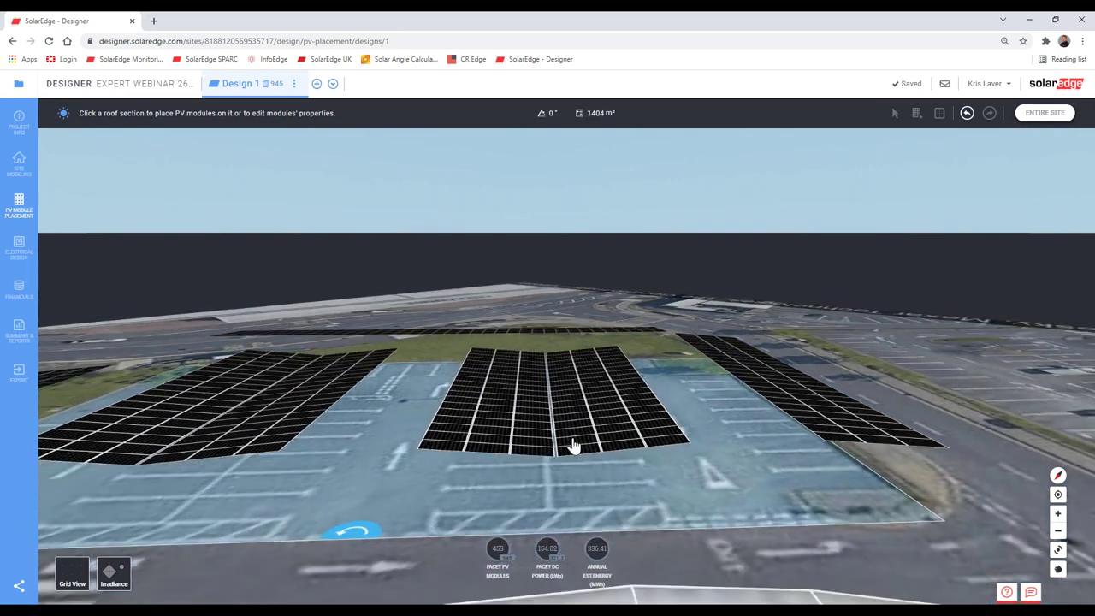
# Step: Orbit around the car park, checking facet module count and site totals of 945 modules, 321.30 kWp
pyautogui.moveTo(574, 442); pyautogui.dragTo(645, 450)
pyautogui.click(645, 451)
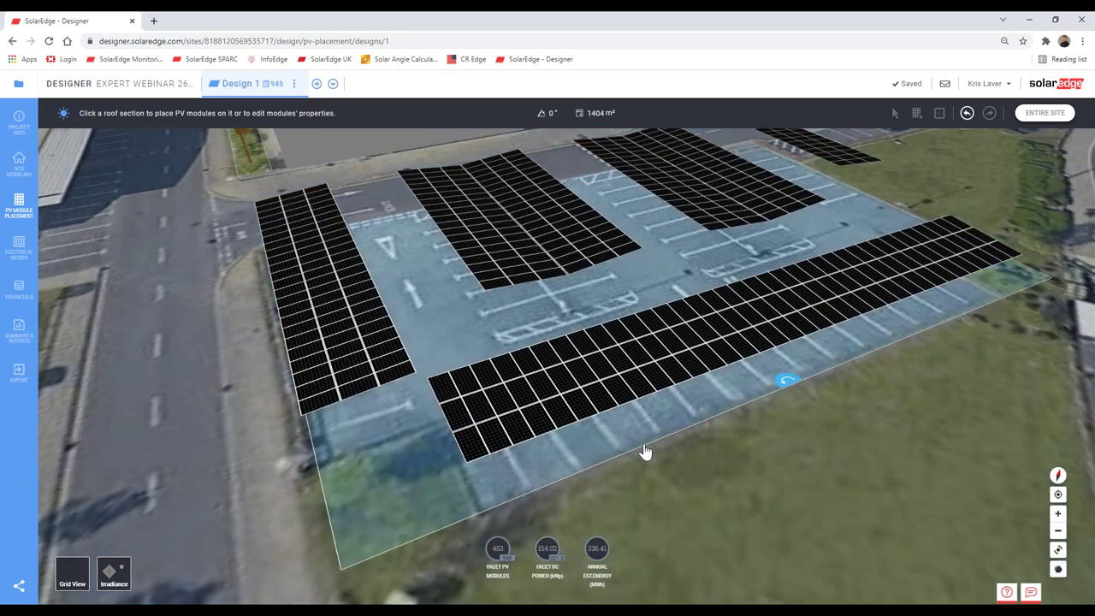
pyautogui.scroll(-10, 444, 364)
pyautogui.moveTo(386, 362); pyautogui.dragTo(505, 441)
pyautogui.click(504, 441)
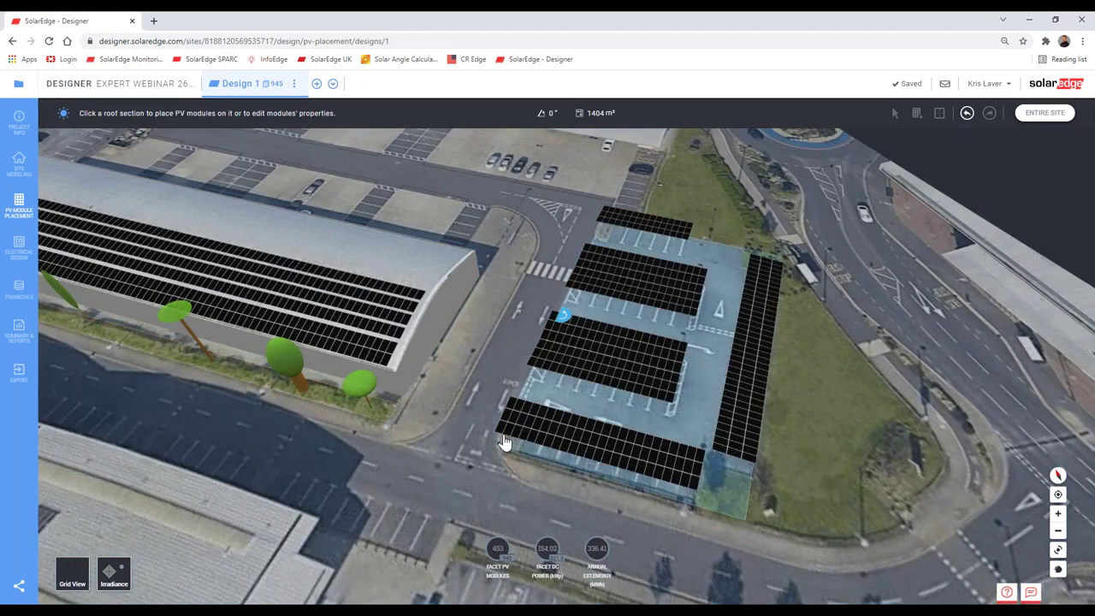
pyautogui.click(504, 402)
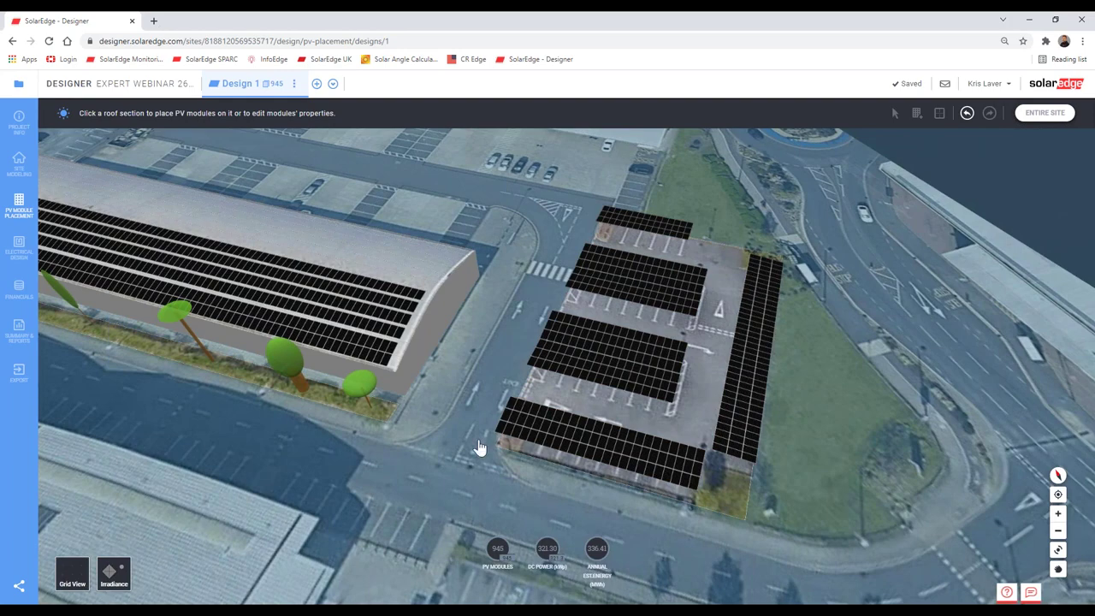
pyautogui.moveTo(480, 448); pyautogui.dragTo(116, 499)
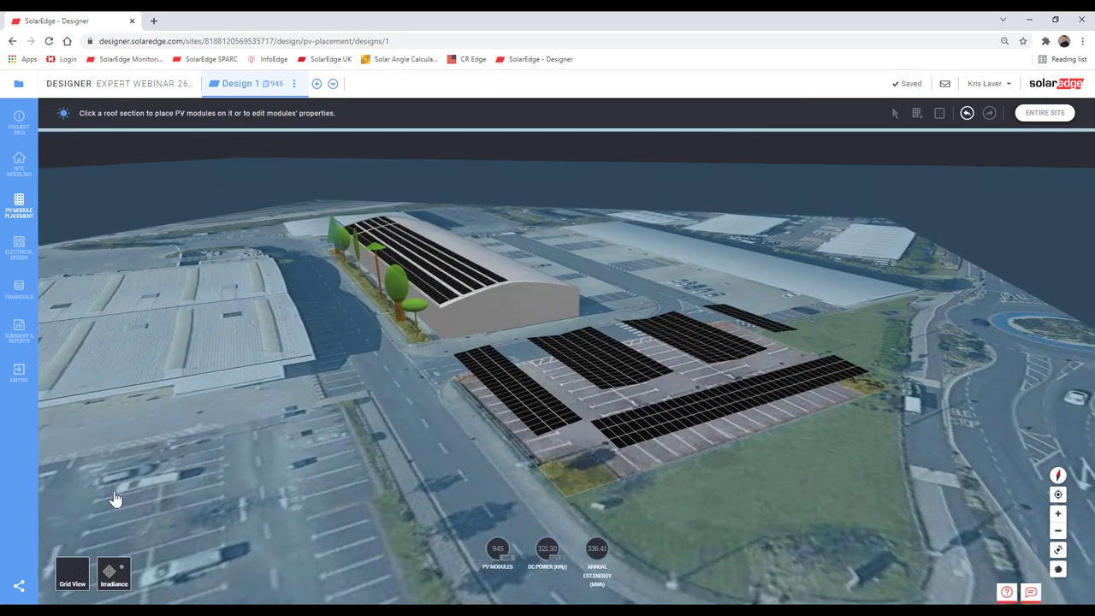
# Step: Check the car-park facet's figures by selecting and deselecting it
pyautogui.click(542, 409)
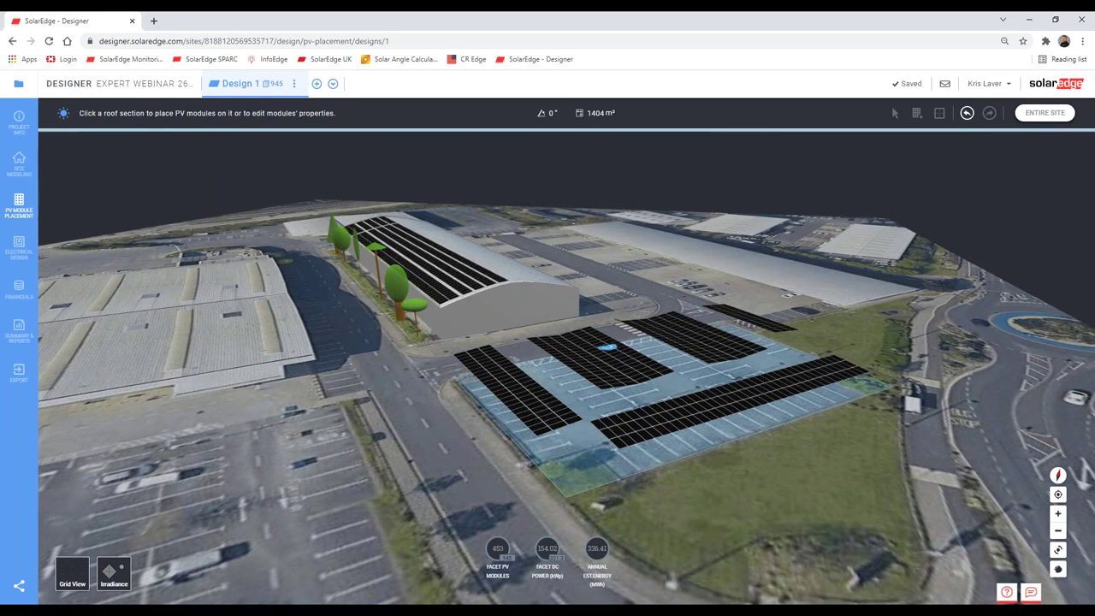
pyautogui.click(311, 274)
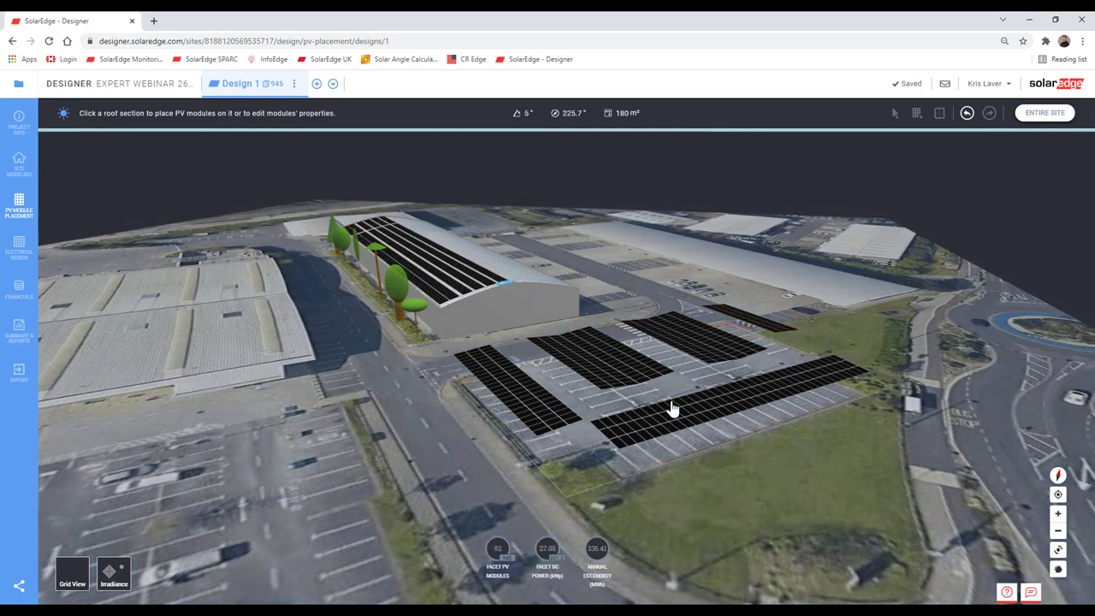
pyautogui.click(681, 332)
pyautogui.click(53, 272)
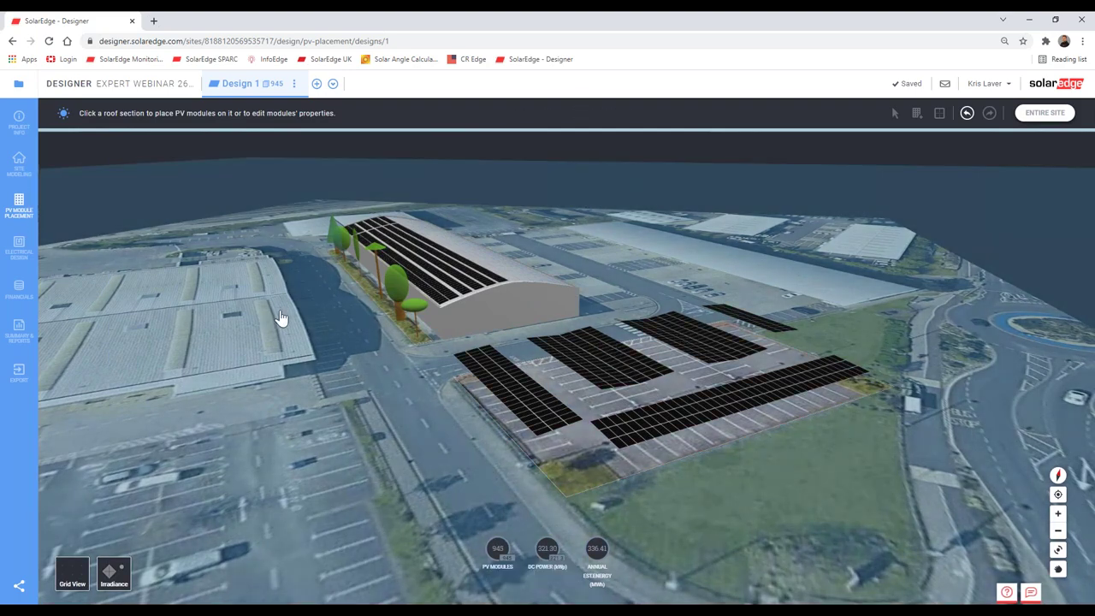
# Step: Check the warehouse roof facet's tilt, then frame the site from a low oblique angle
pyautogui.click(293, 332)
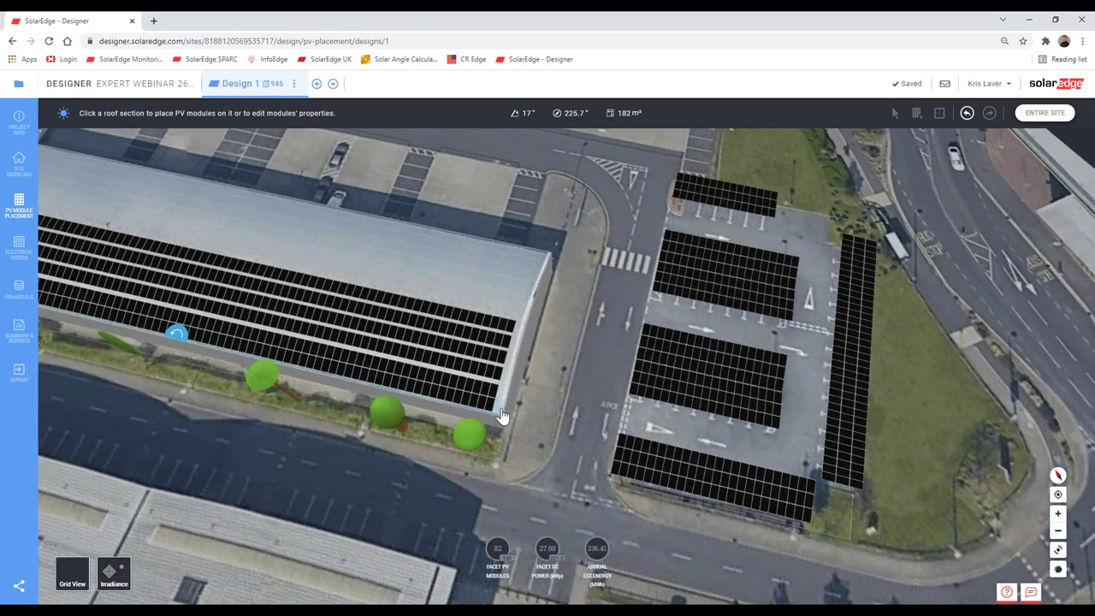
pyautogui.click(450, 407)
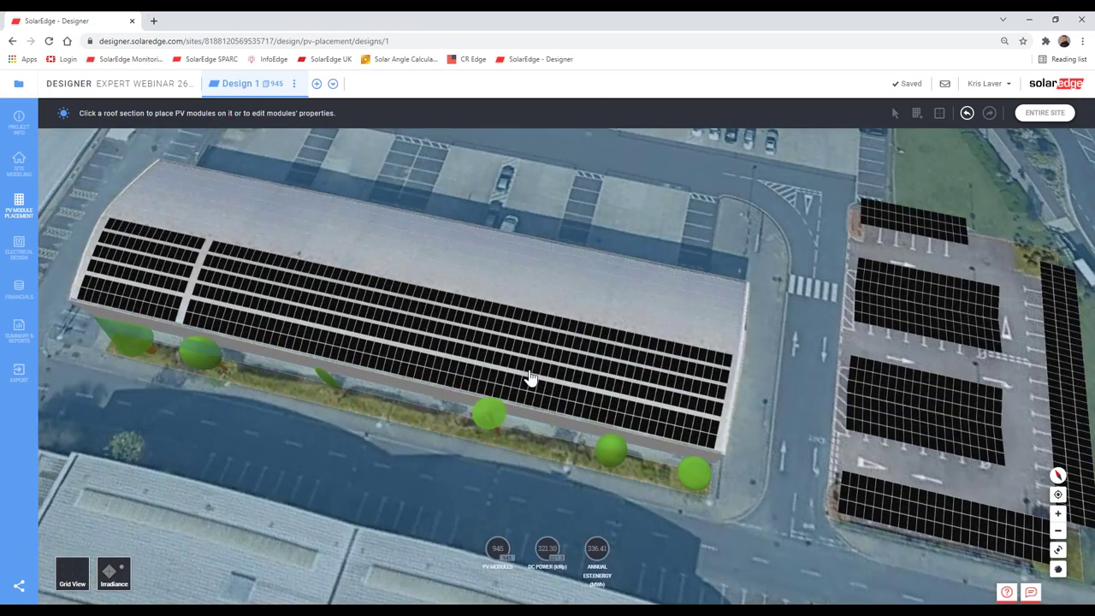
pyautogui.click(391, 313)
pyautogui.click(281, 311)
pyautogui.click(379, 362)
pyautogui.click(763, 423)
pyautogui.moveTo(763, 423); pyautogui.dragTo(587, 386)
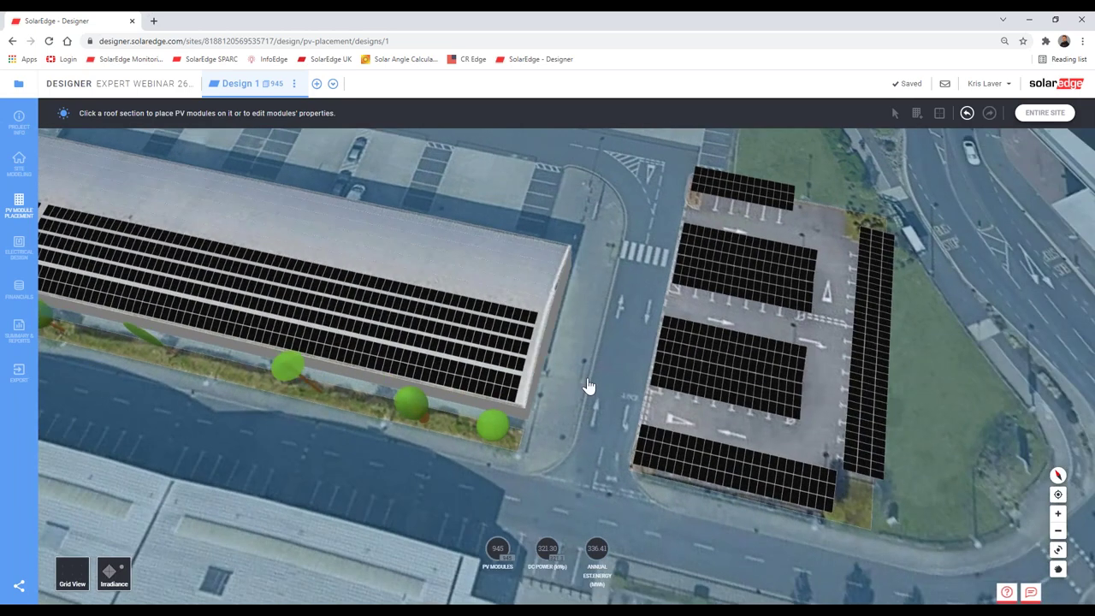
pyautogui.scroll(-3, 587, 386)
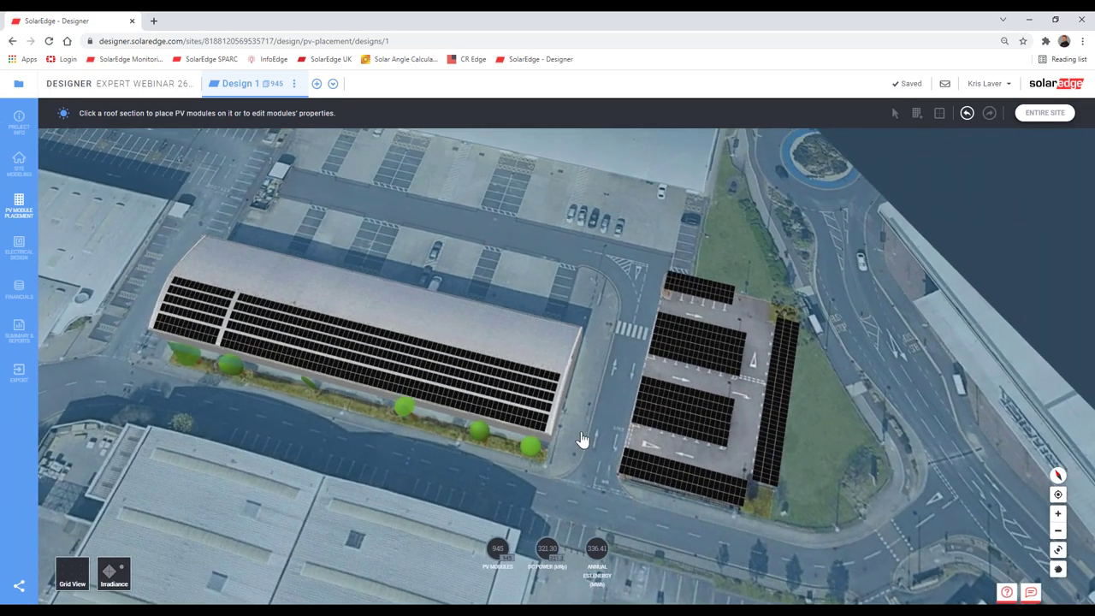
pyautogui.scroll(-5, 579, 420)
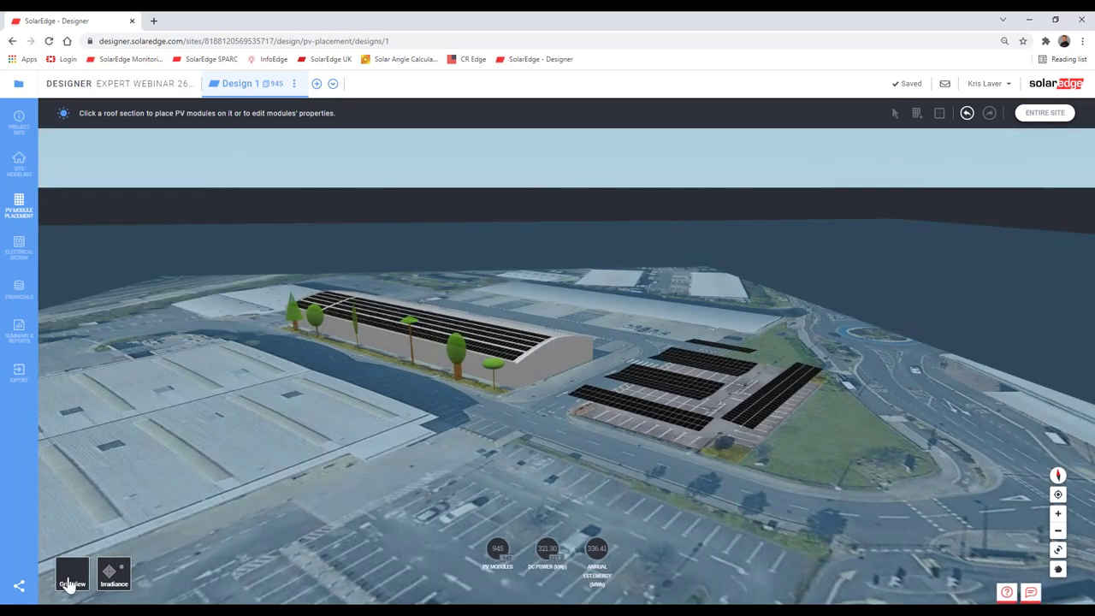
# Step: Hide the satellite map and orbit the bare 3D models until the warehouse faces front
pyautogui.click(72, 574)
pyautogui.scroll(5, 551, 473)
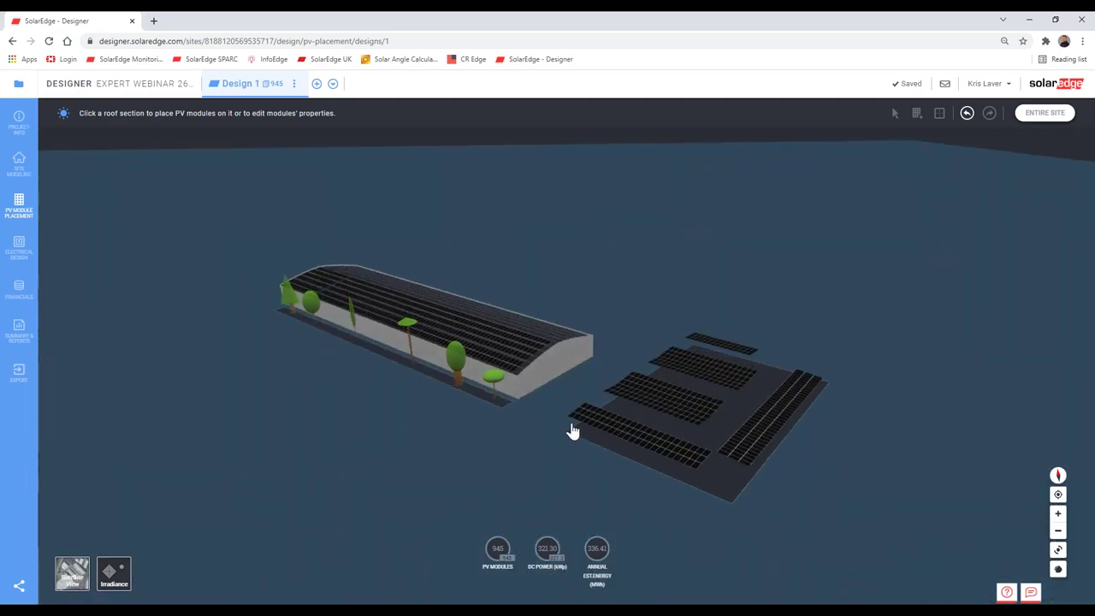
pyautogui.moveTo(572, 473)
pyautogui.mouseDown(button='right')
pyautogui.moveTo(530, 464)
pyautogui.moveTo(538, 406)
pyautogui.mouseUp(button='right')
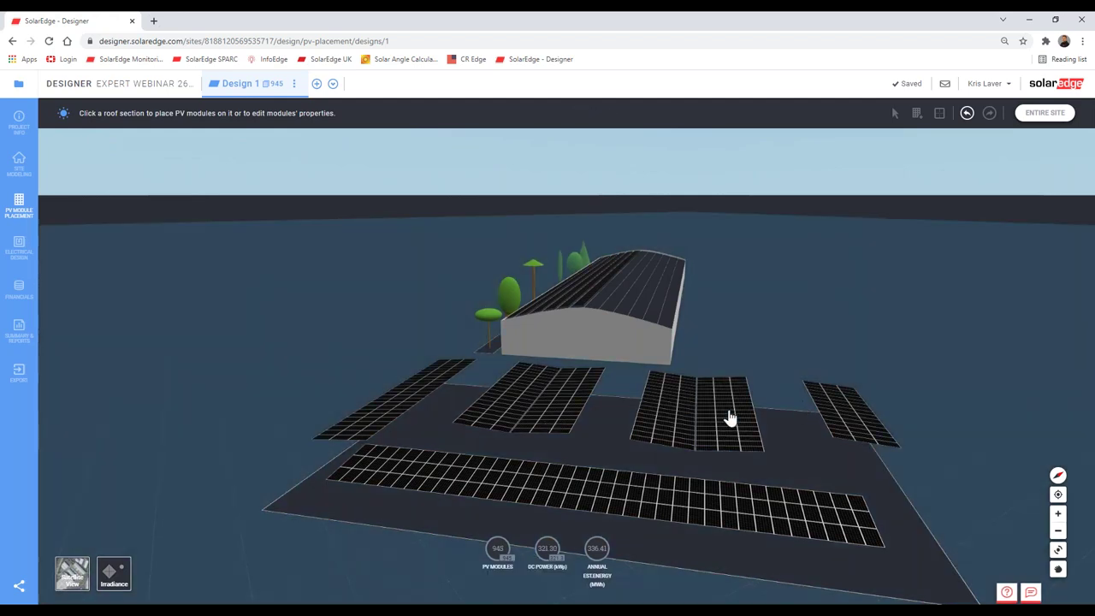
pyautogui.moveTo(729, 417); pyautogui.dragTo(729, 416, button='right')
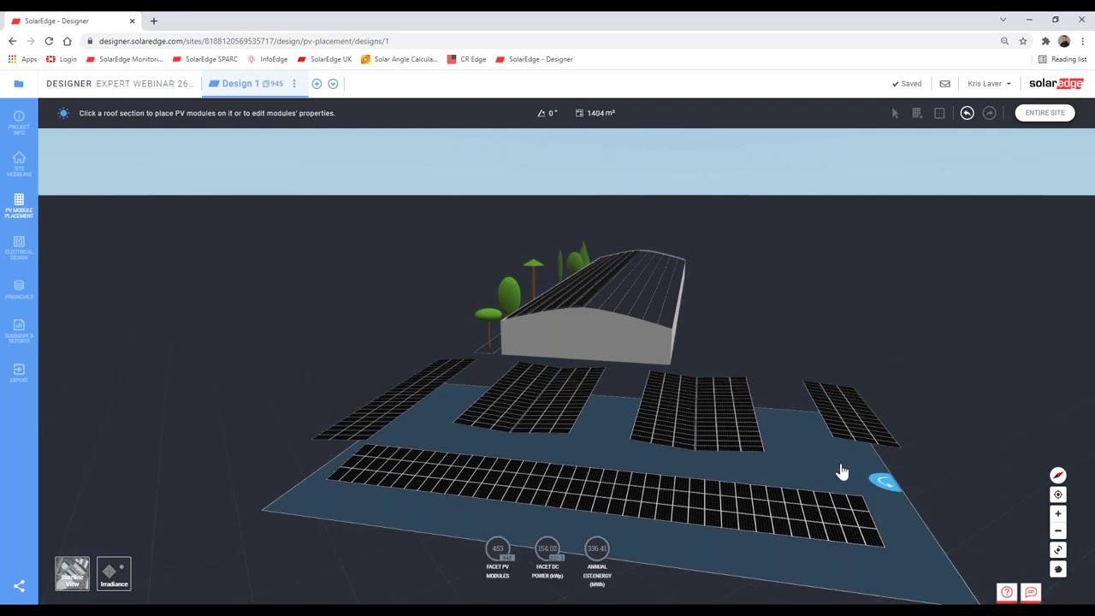
pyautogui.moveTo(841, 471); pyautogui.dragTo(796, 443, button='right')
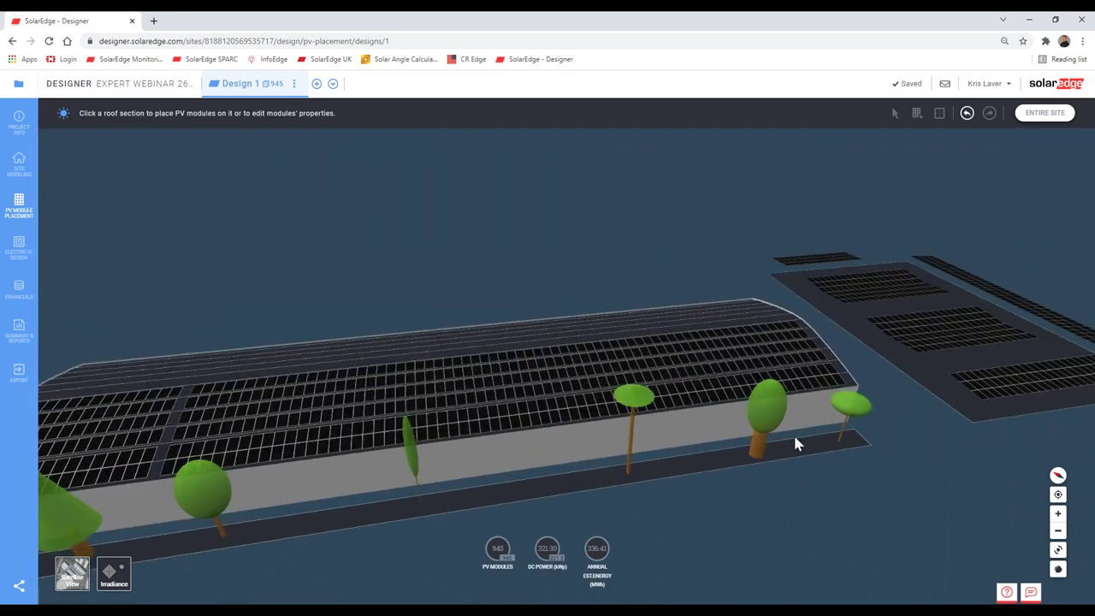
pyautogui.scroll(-3, 795, 443)
pyautogui.moveTo(687, 476); pyautogui.dragTo(601, 405, button='right')
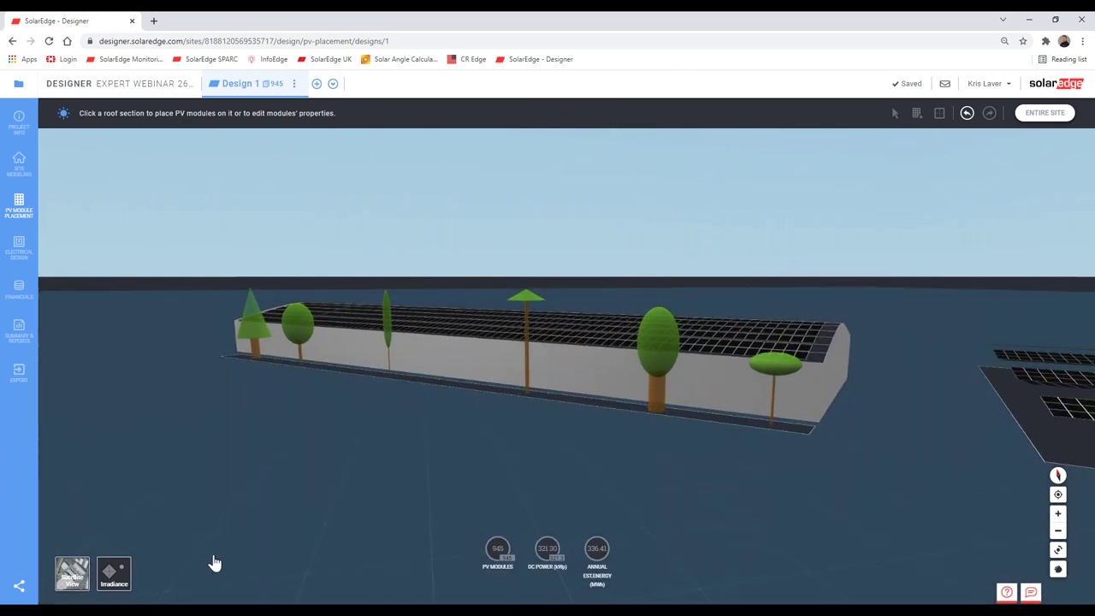
# Step: Restore the satellite map and orbit to an oblique close-up of the warehouse
pyautogui.click(75, 575)
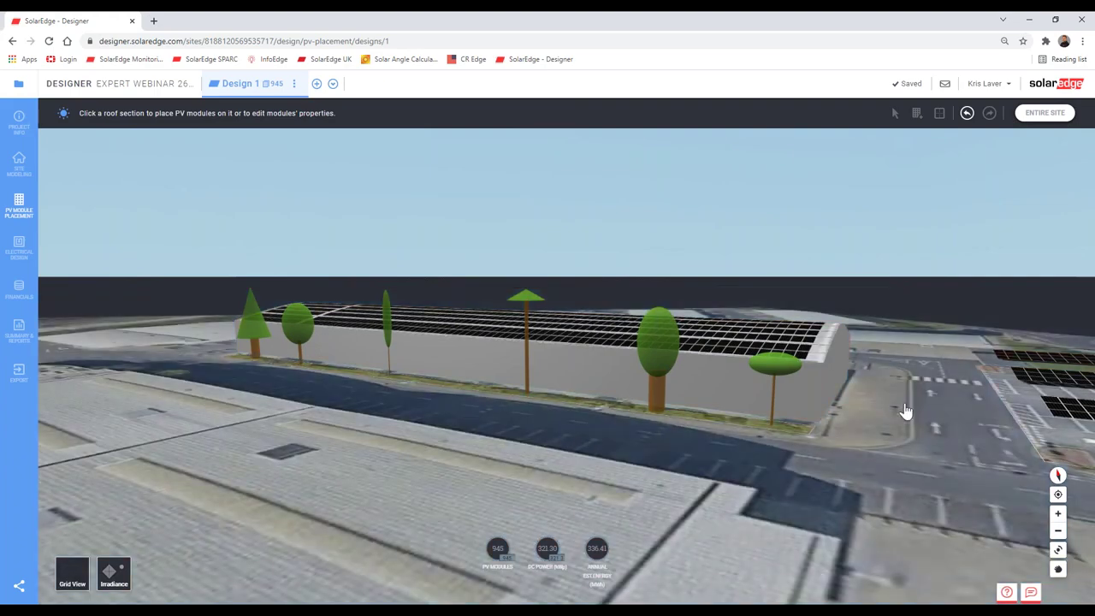
pyautogui.moveTo(899, 416); pyautogui.dragTo(816, 356, button='right')
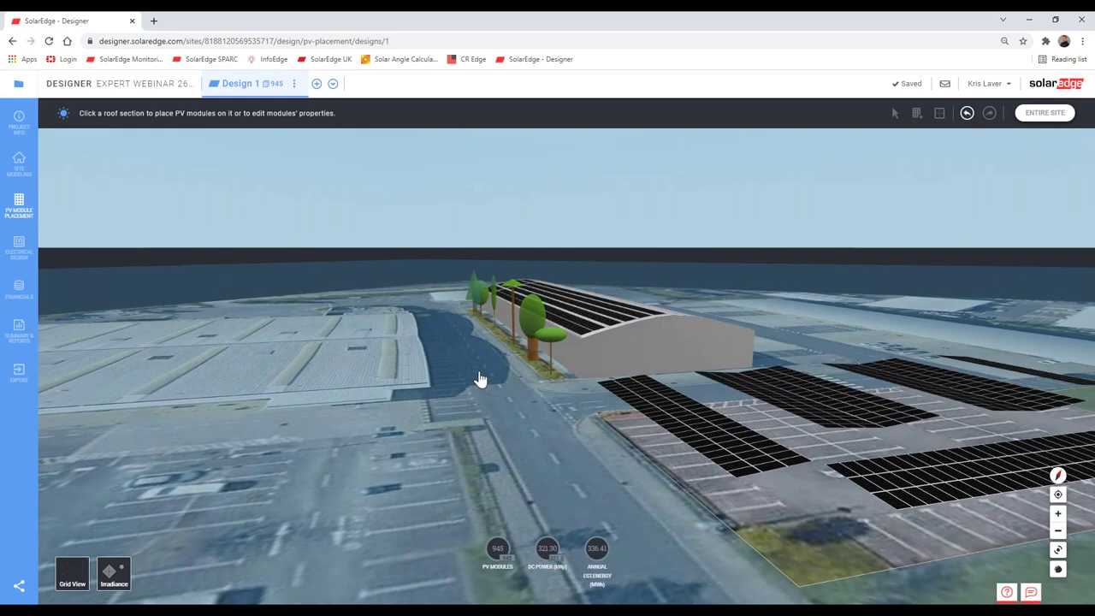
pyautogui.scroll(3, 481, 408)
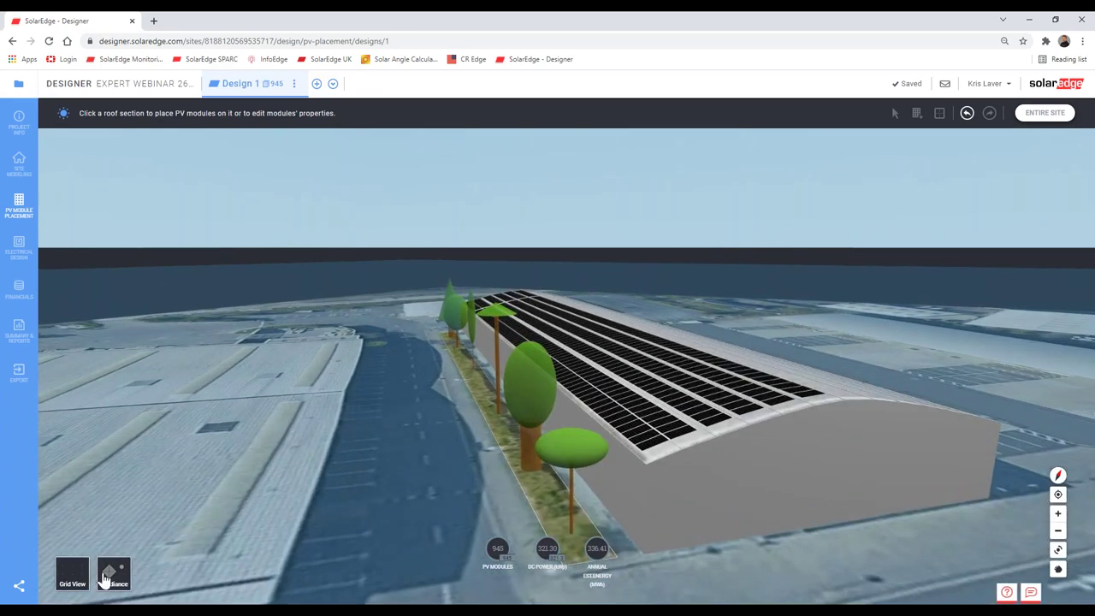
# Step: Overlay the irradiance map and select the roof facet to read its tilt and area
pyautogui.click(107, 577)
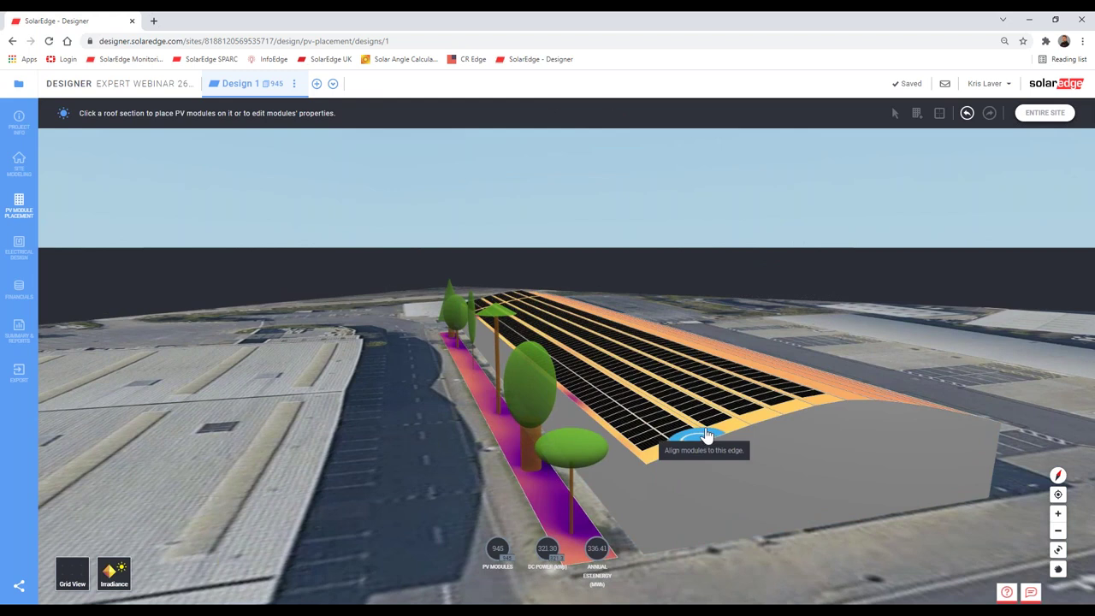
pyautogui.click(707, 431)
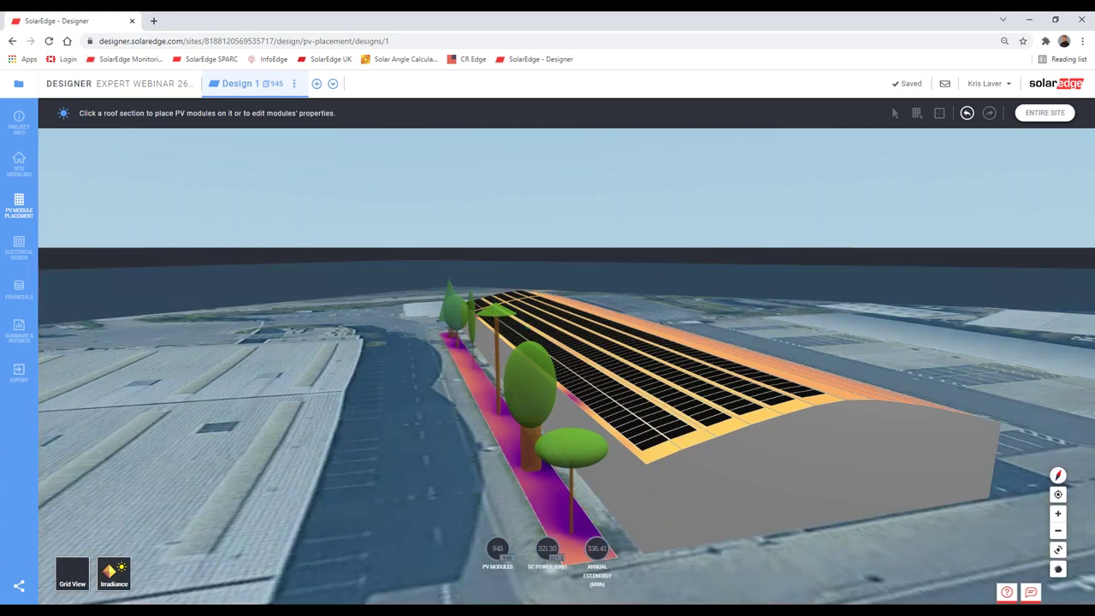
pyautogui.moveTo(449, 425); pyautogui.dragTo(567, 470)
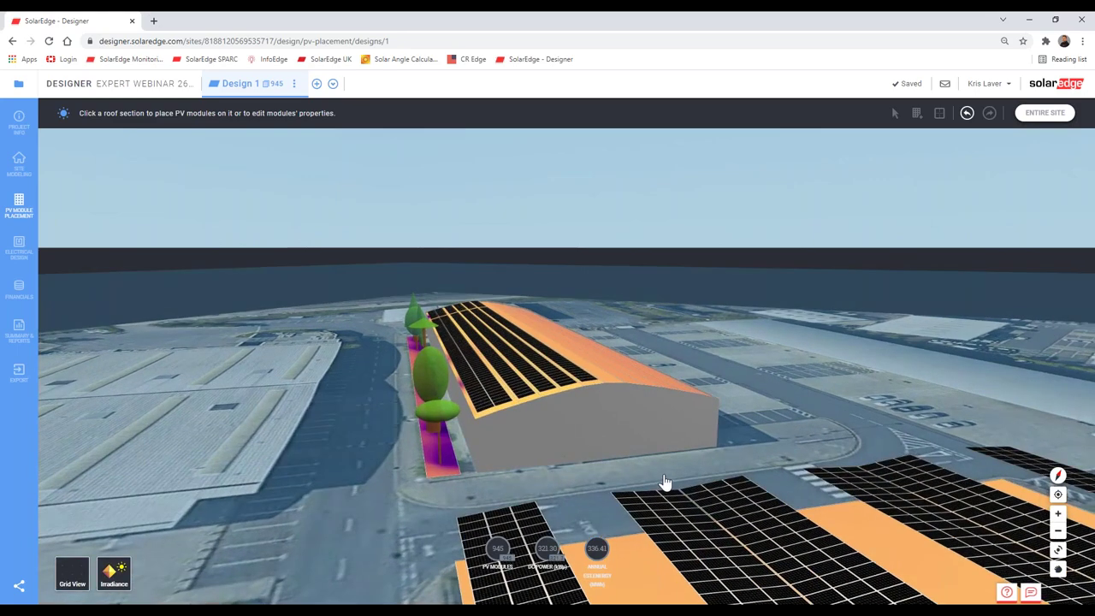
pyautogui.moveTo(664, 488); pyautogui.dragTo(596, 502)
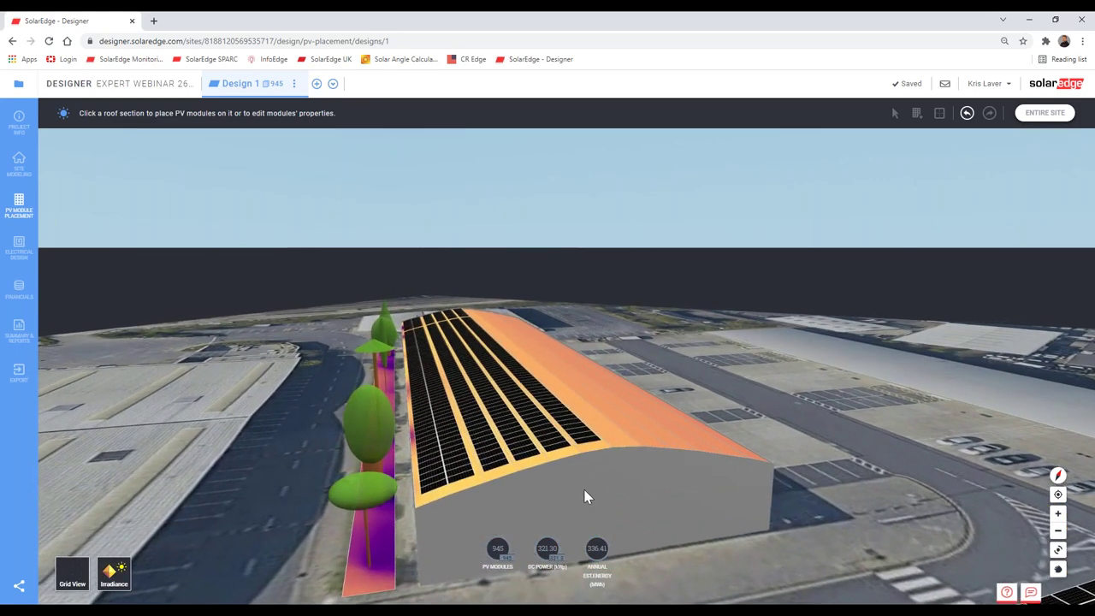
pyautogui.scroll(2, 585, 496)
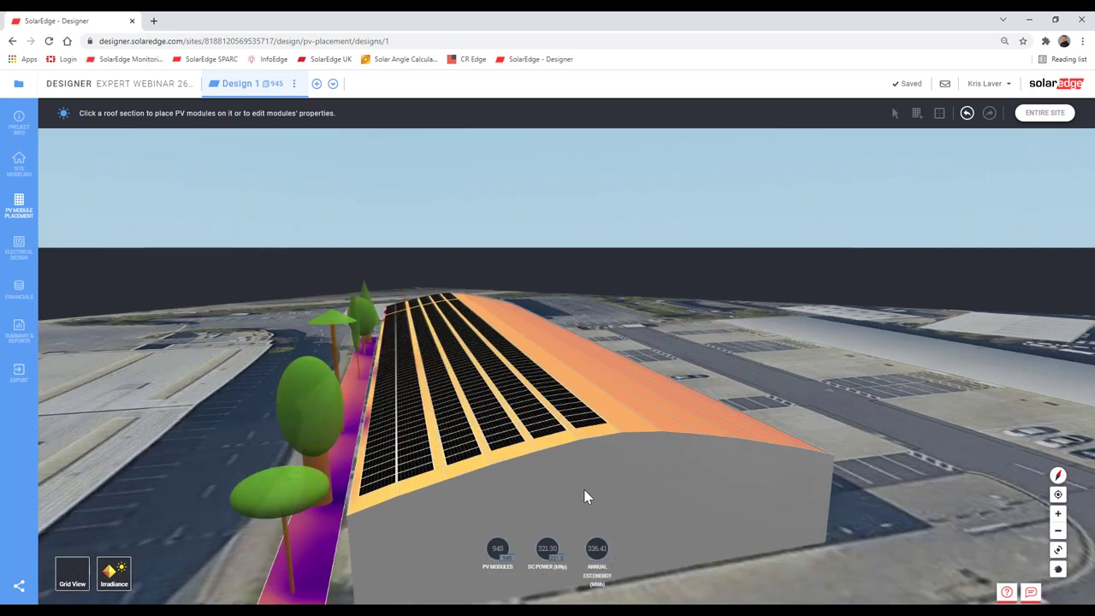
pyautogui.scroll(2, 586, 496)
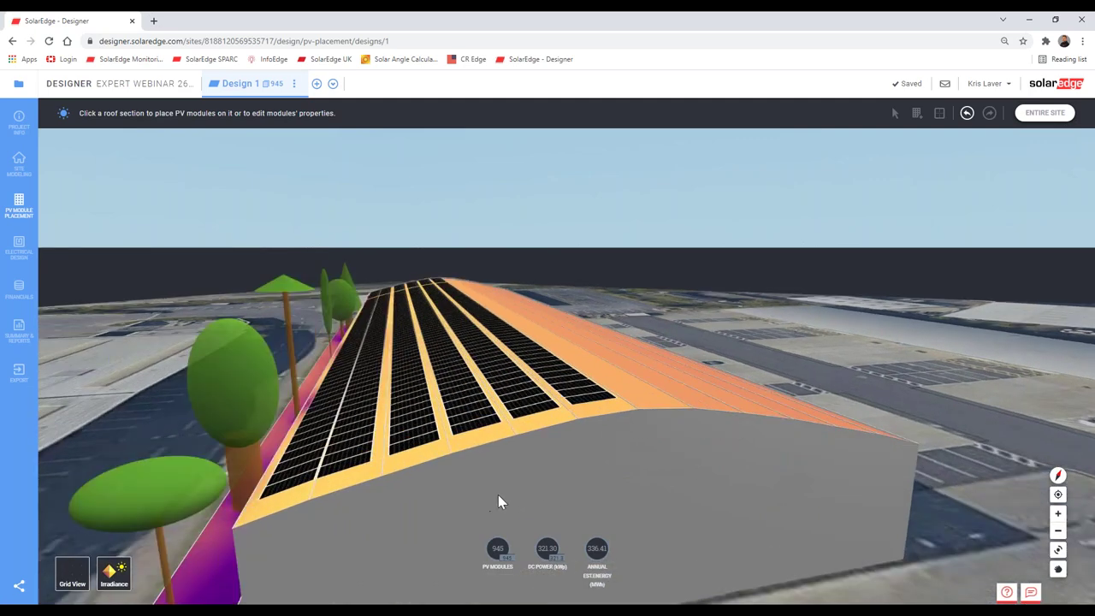
# Step: Orbit along the orange-shaded roof and tree-shaded strip, ending with the car-park arrays in view
pyautogui.moveTo(500, 503); pyautogui.dragTo(599, 492, button='middle')
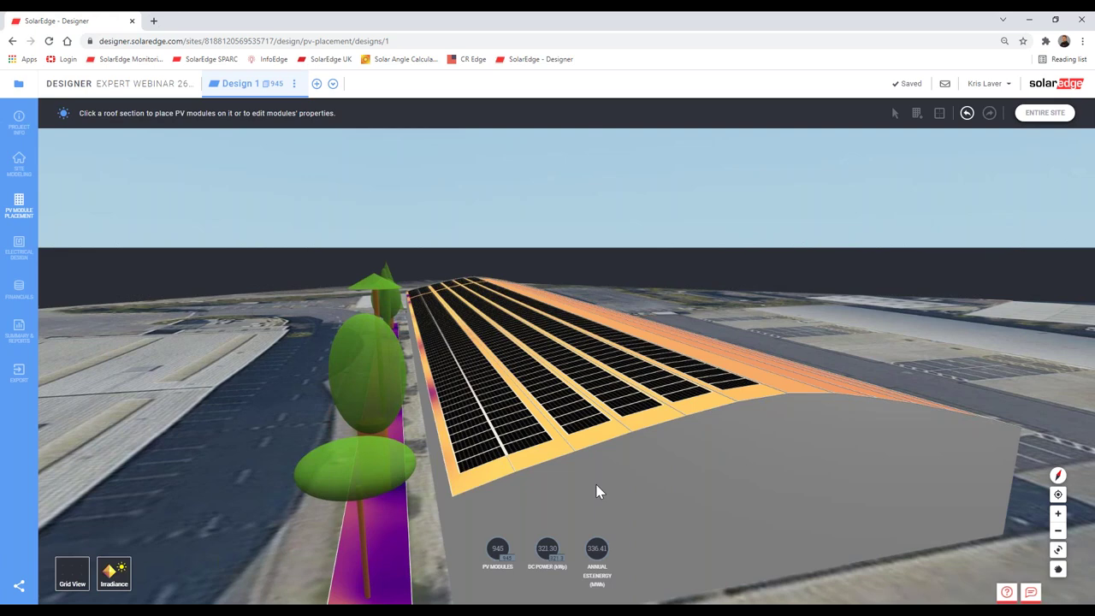
pyautogui.moveTo(488, 447); pyautogui.dragTo(569, 431)
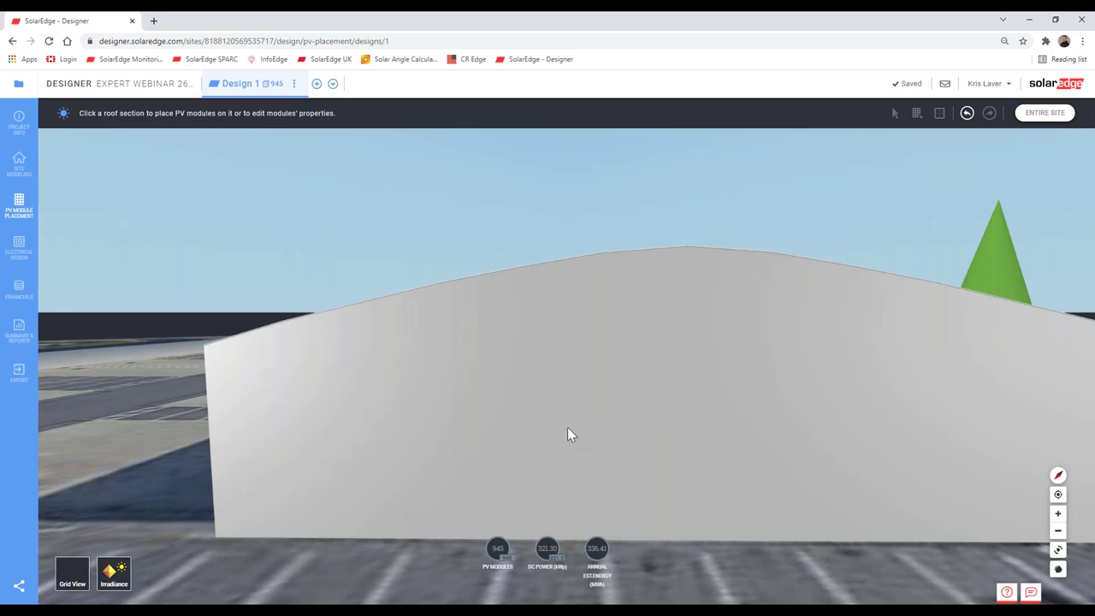
pyautogui.moveTo(570, 434); pyautogui.dragTo(437, 416)
pyautogui.moveTo(650, 453); pyautogui.dragTo(607, 432)
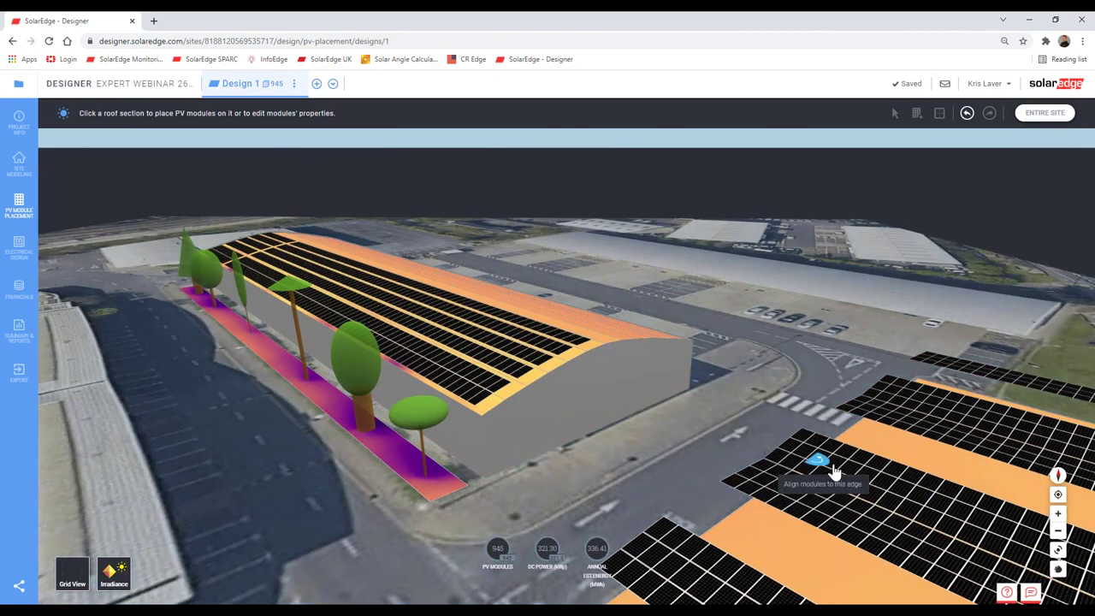
pyautogui.moveTo(833, 471); pyautogui.dragTo(657, 445)
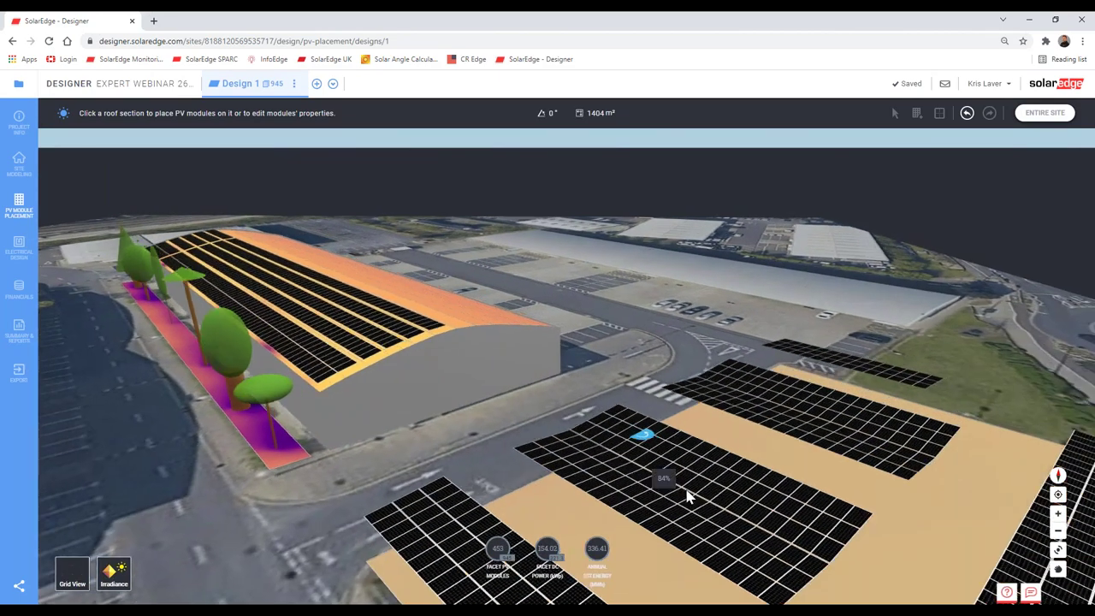
# Step: Zoom in near ground level on the car-park carport panels, then bring up the Help panel
pyautogui.click(687, 494)
pyautogui.moveTo(676, 483); pyautogui.dragTo(528, 496)
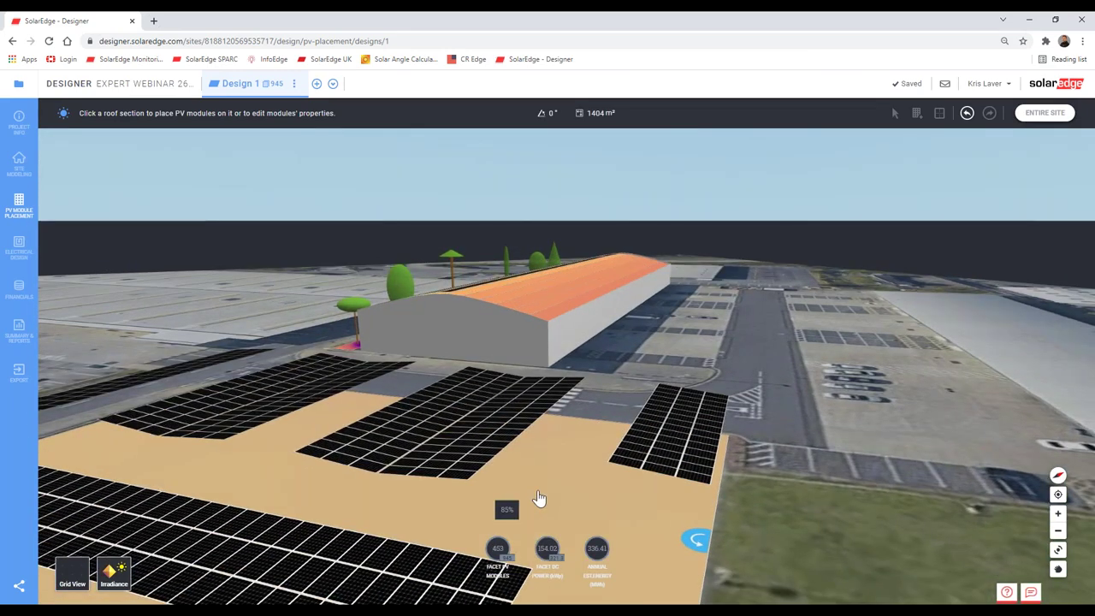
pyautogui.scroll(5, 539, 499)
pyautogui.scroll(5, 544, 482)
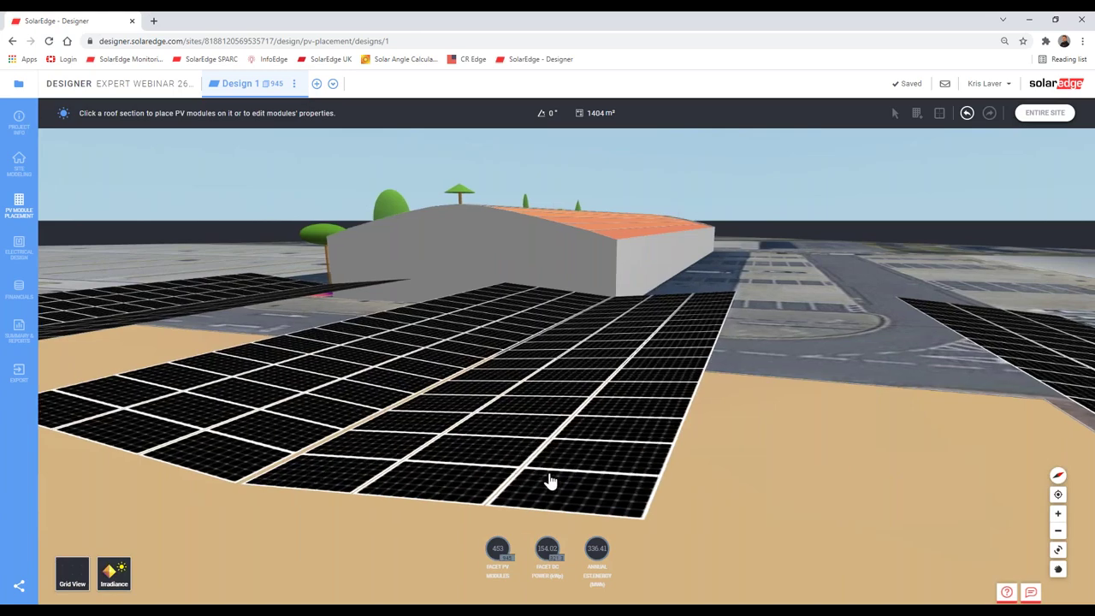
pyautogui.scroll(5, 598, 522)
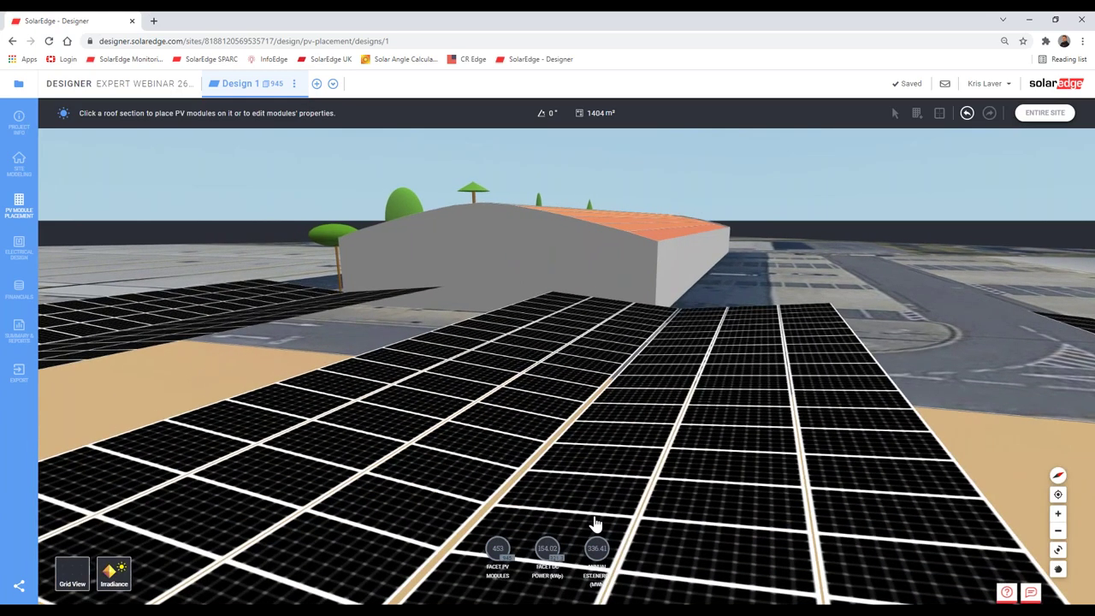
pyautogui.scroll(3, 625, 518)
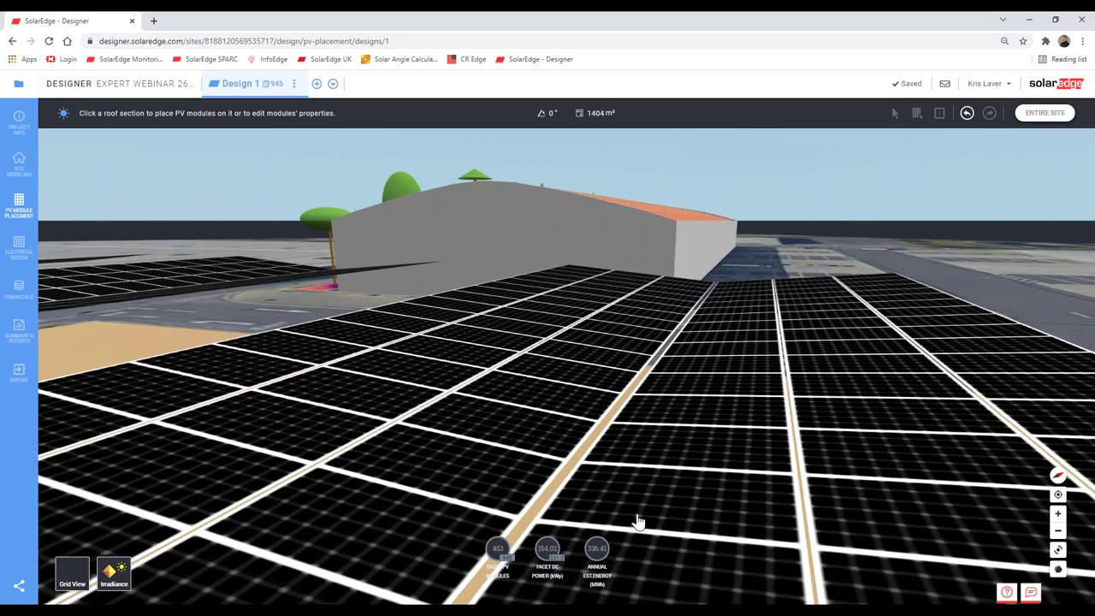
pyautogui.click(1006, 591)
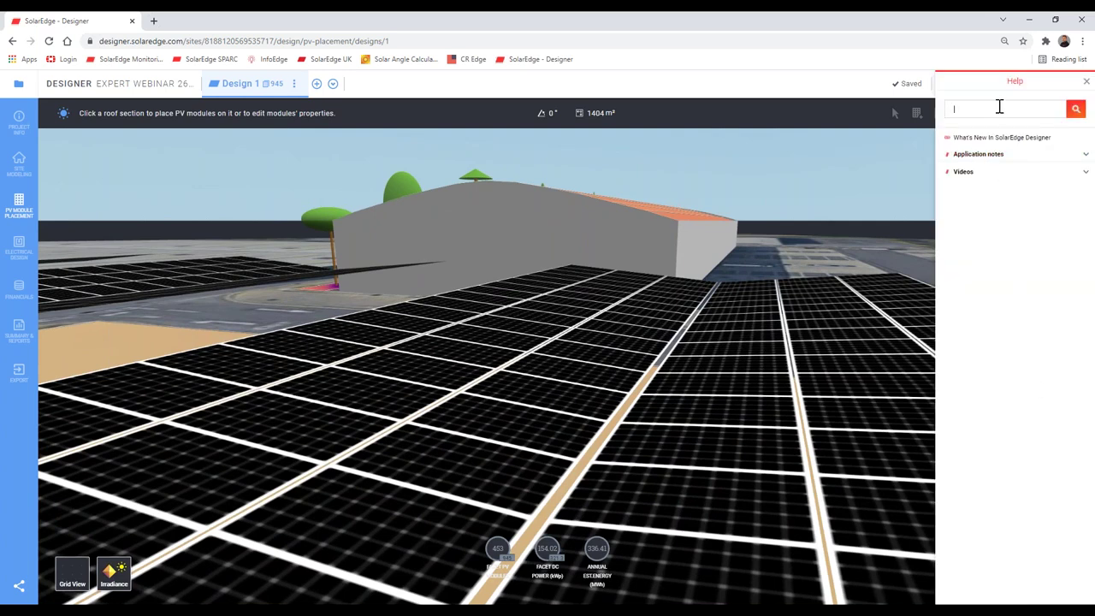
# Step: Search Help for 'financial' and open the Designer Financial Analysis guide PDF
pyautogui.write('financial')
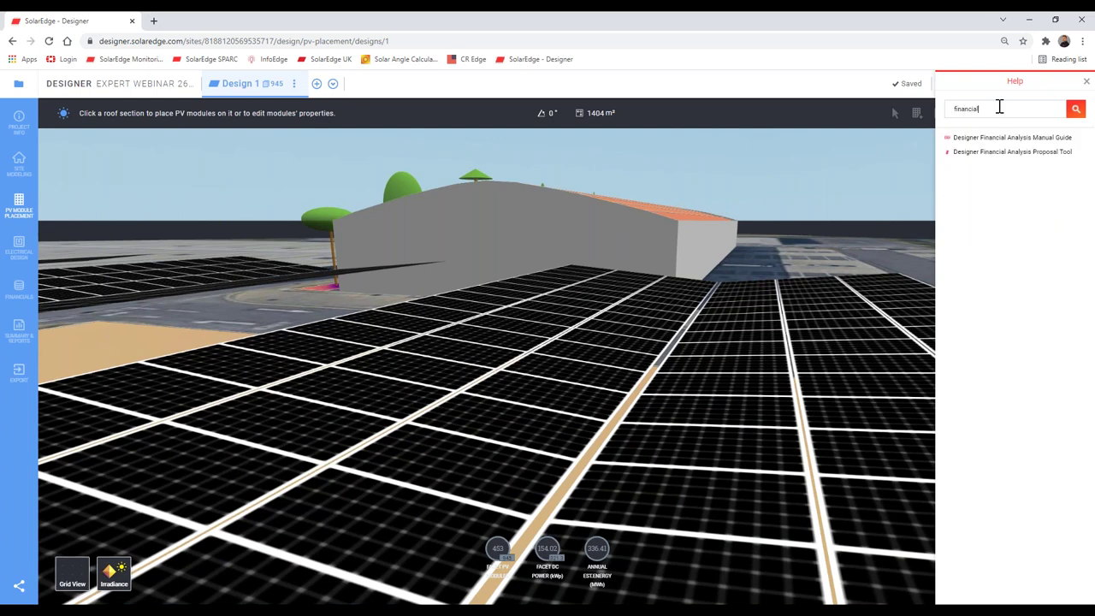
pyautogui.click(1033, 139)
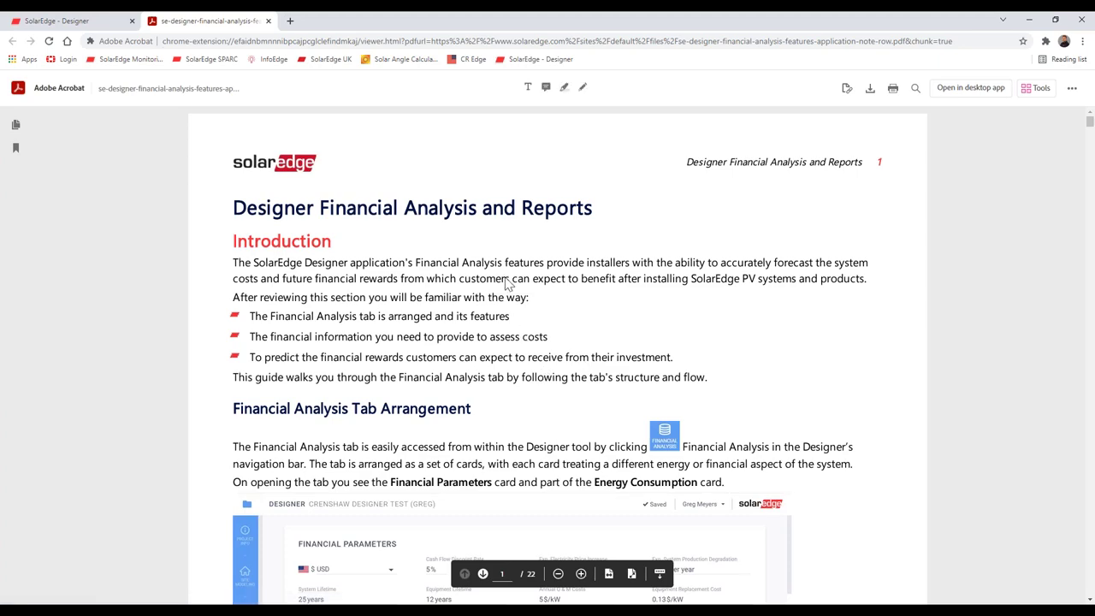
# Step: Read through the Financial Analysis application-note PDF and close its browser tab
pyautogui.scroll(-3, 507, 271)
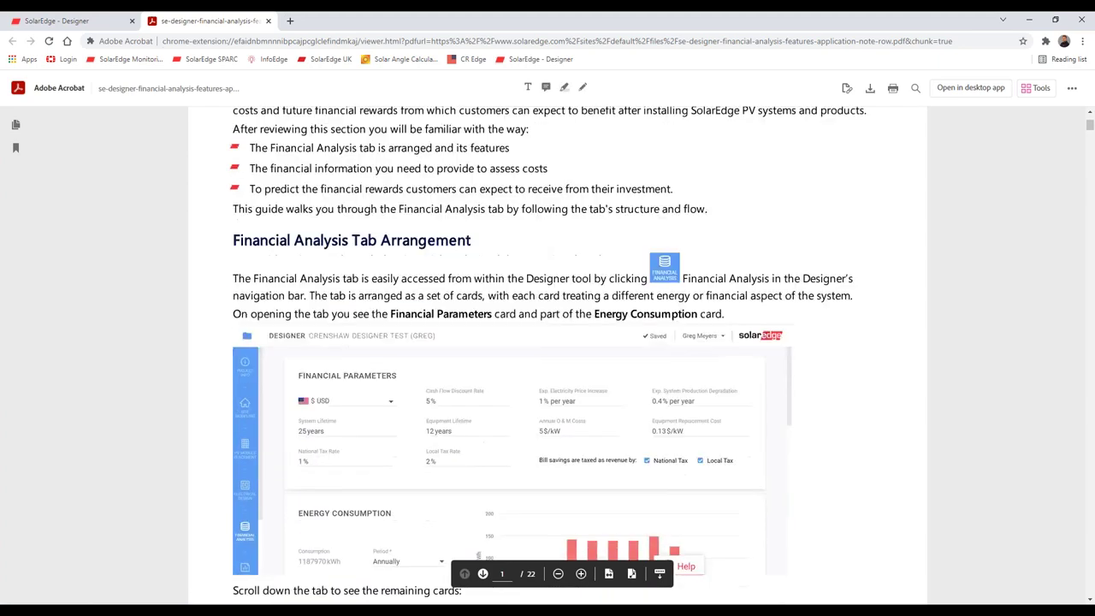
pyautogui.scroll(-6, 507, 282)
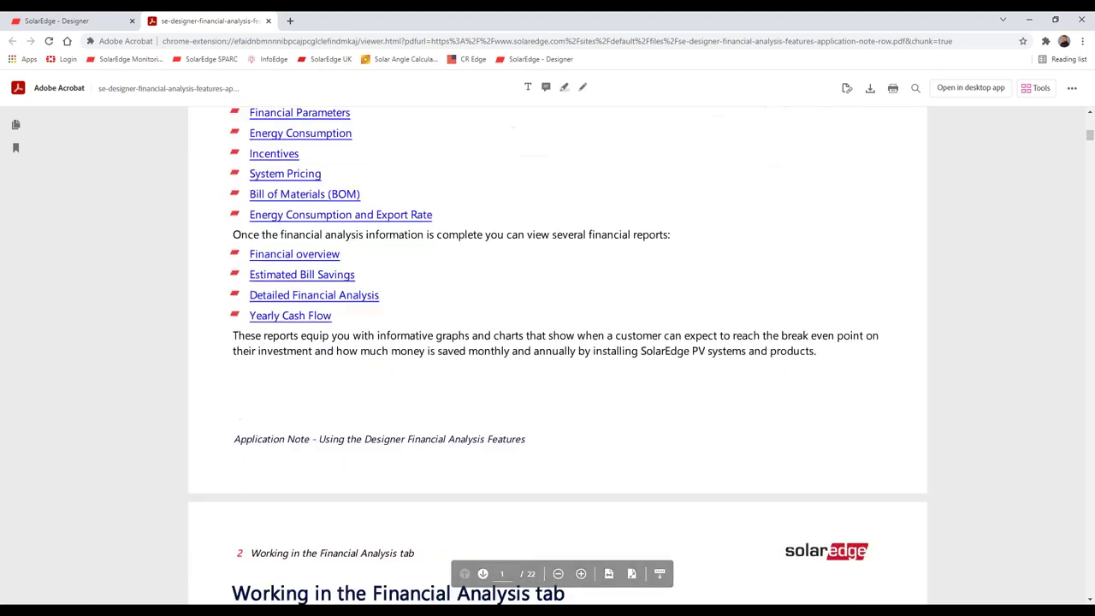
pyautogui.scroll(-10, 507, 282)
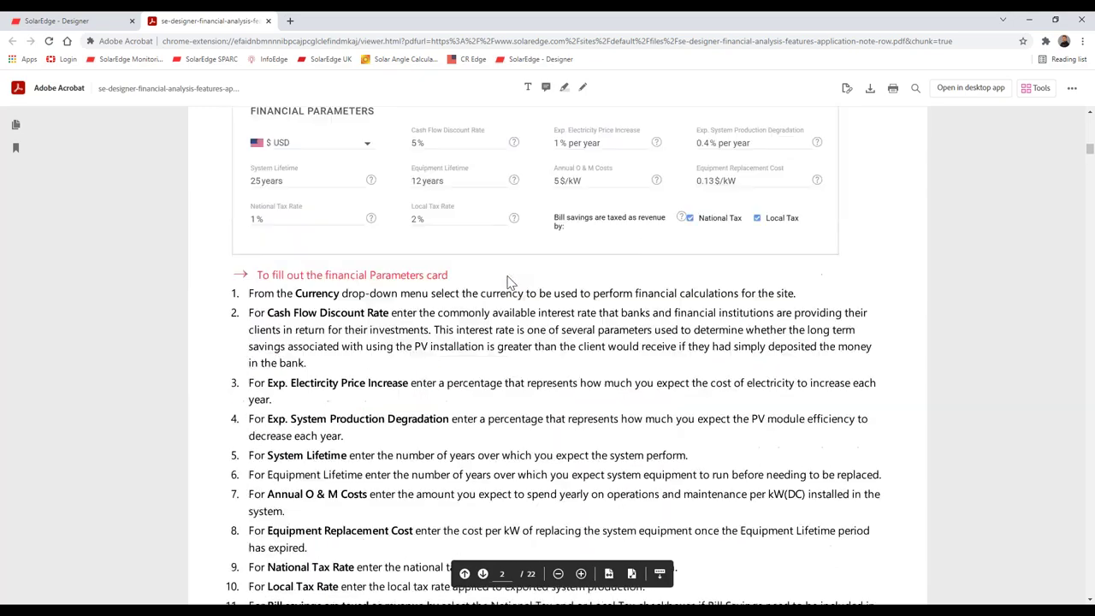
pyautogui.scroll(-12, 507, 282)
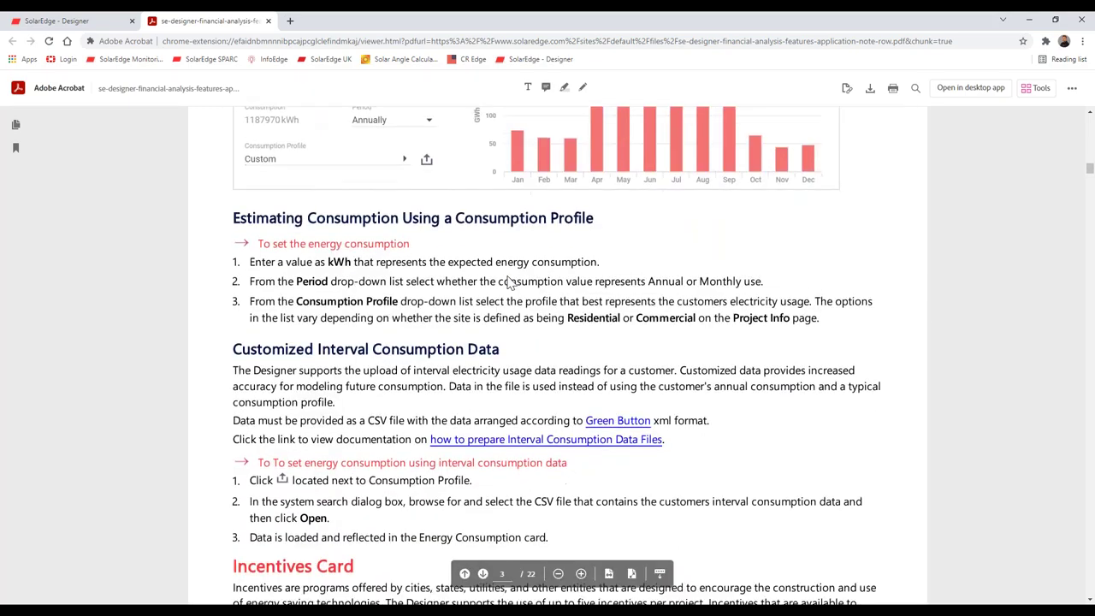
pyautogui.scroll(-4, 507, 282)
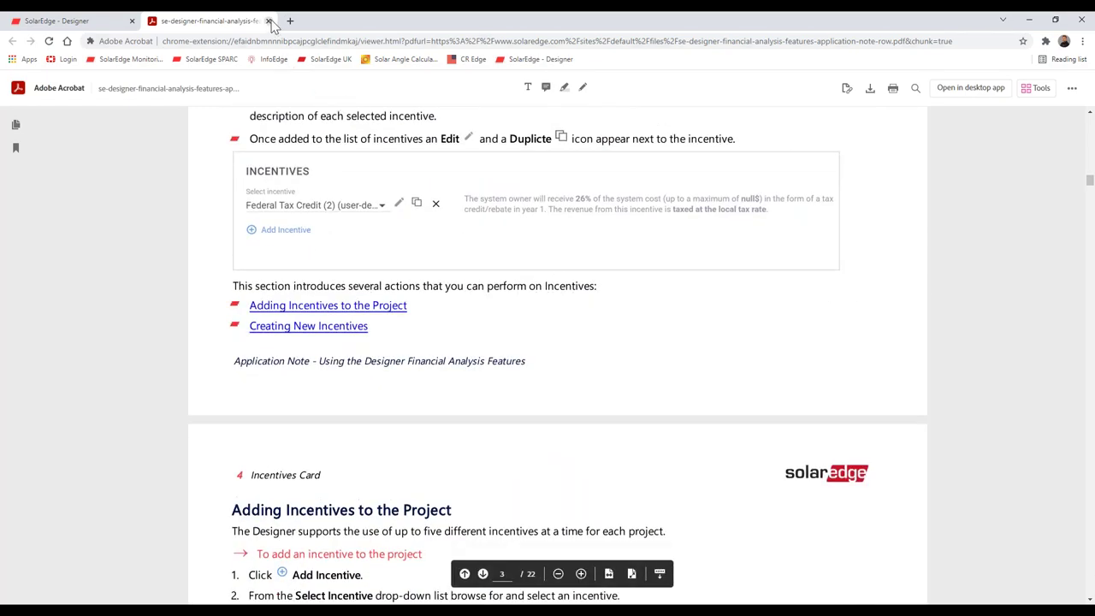
pyautogui.click(268, 21)
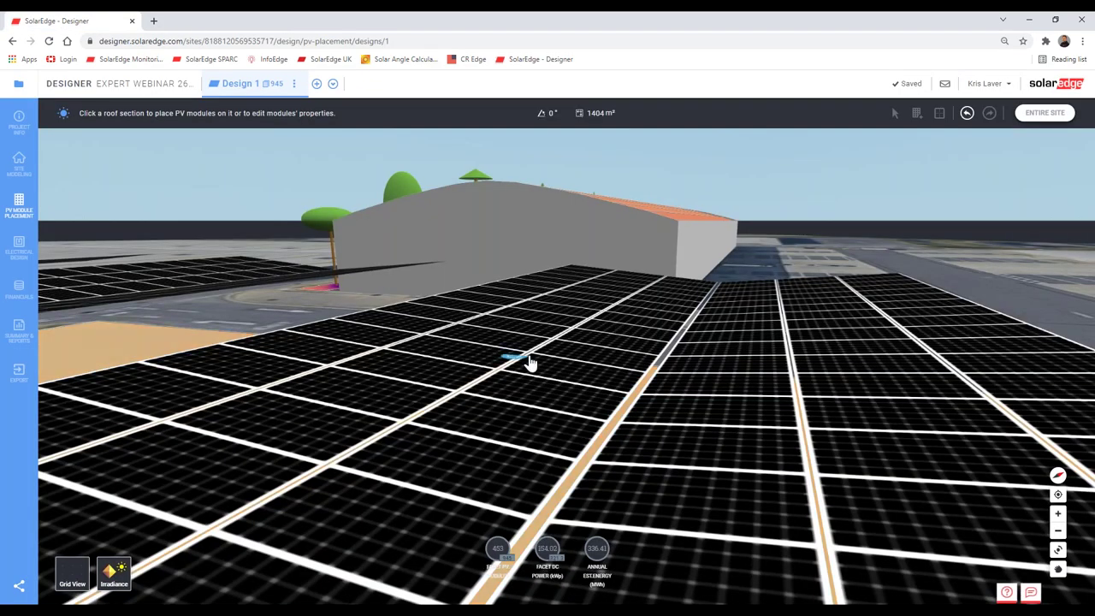
# Step: Inspect the warehouse roof and carport arrays in 3D with irradiance, then return to Your Projects
pyautogui.moveTo(496, 361); pyautogui.dragTo(575, 391)
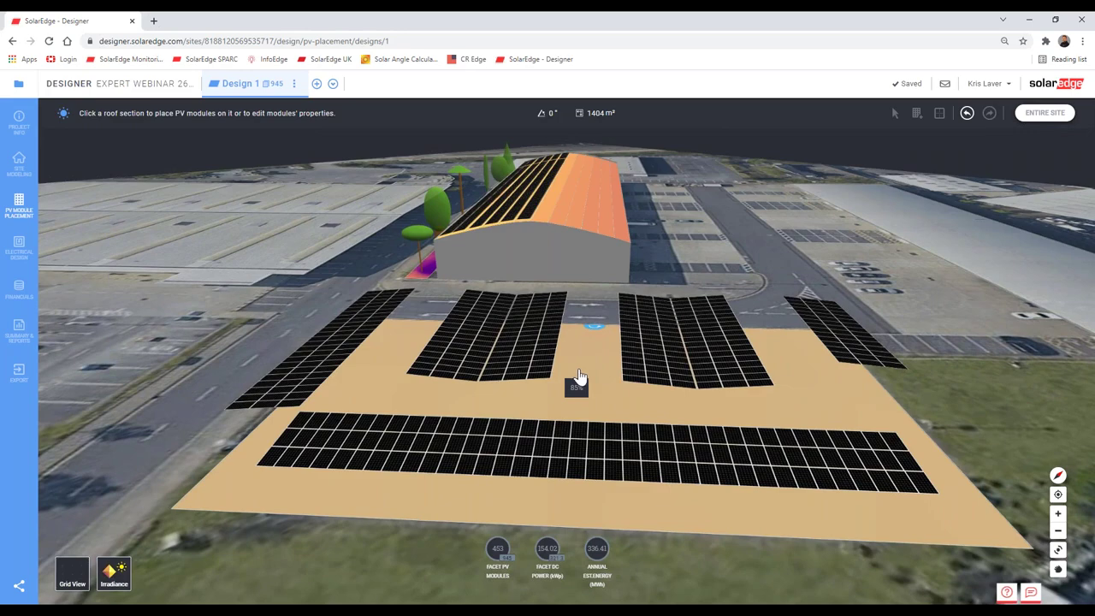
pyautogui.moveTo(576, 382); pyautogui.dragTo(418, 366)
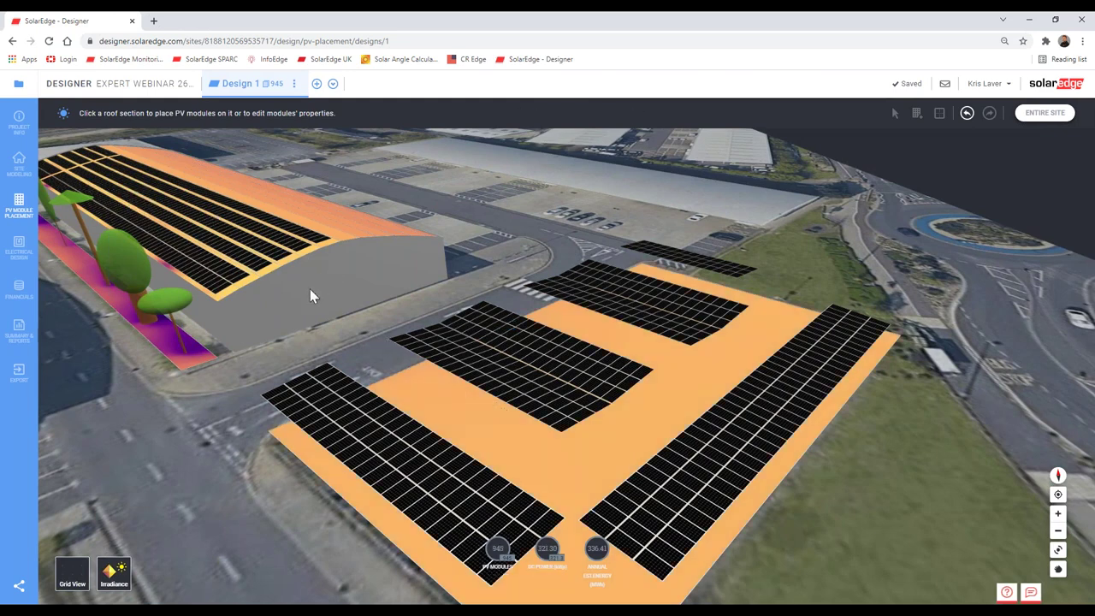
pyautogui.scroll(2, 341, 349)
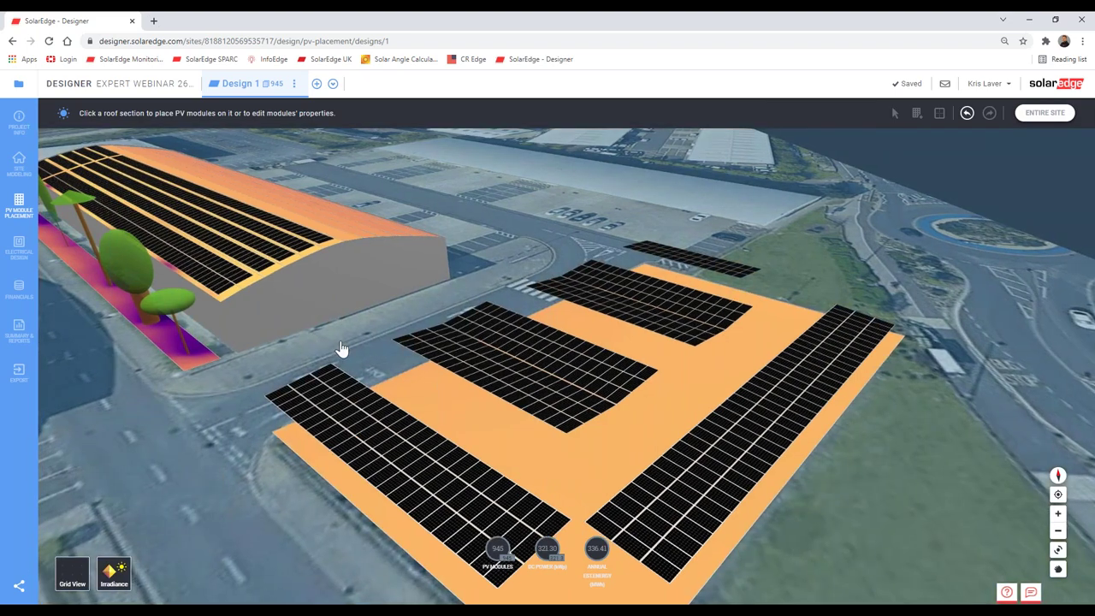
pyautogui.moveTo(380, 357); pyautogui.dragTo(468, 405)
pyautogui.scroll(3, 469, 399)
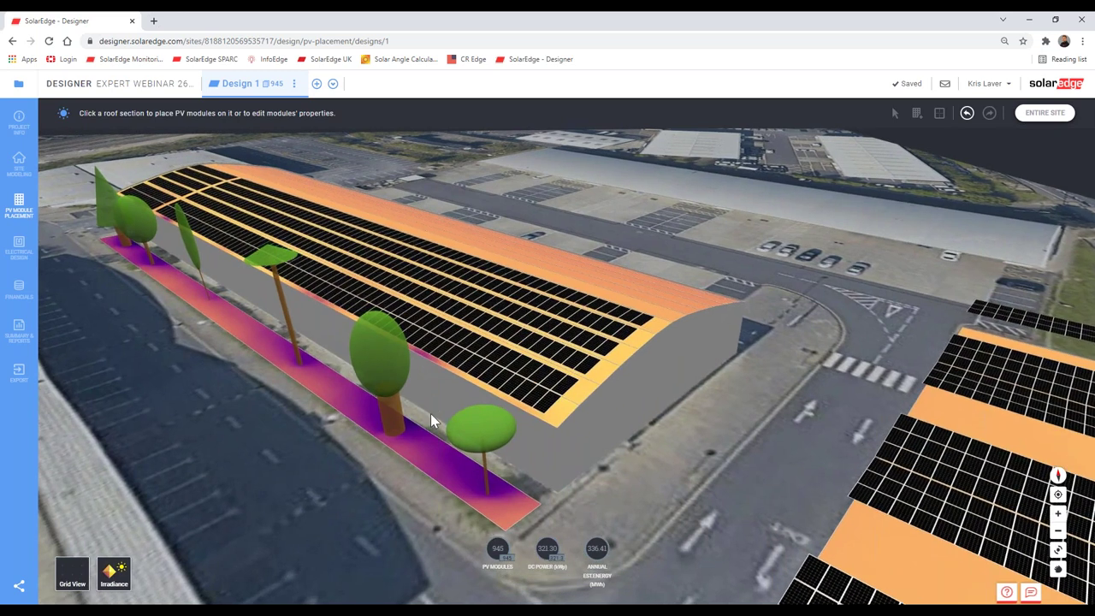
pyautogui.scroll(2, 430, 413)
pyautogui.scroll(1, 429, 431)
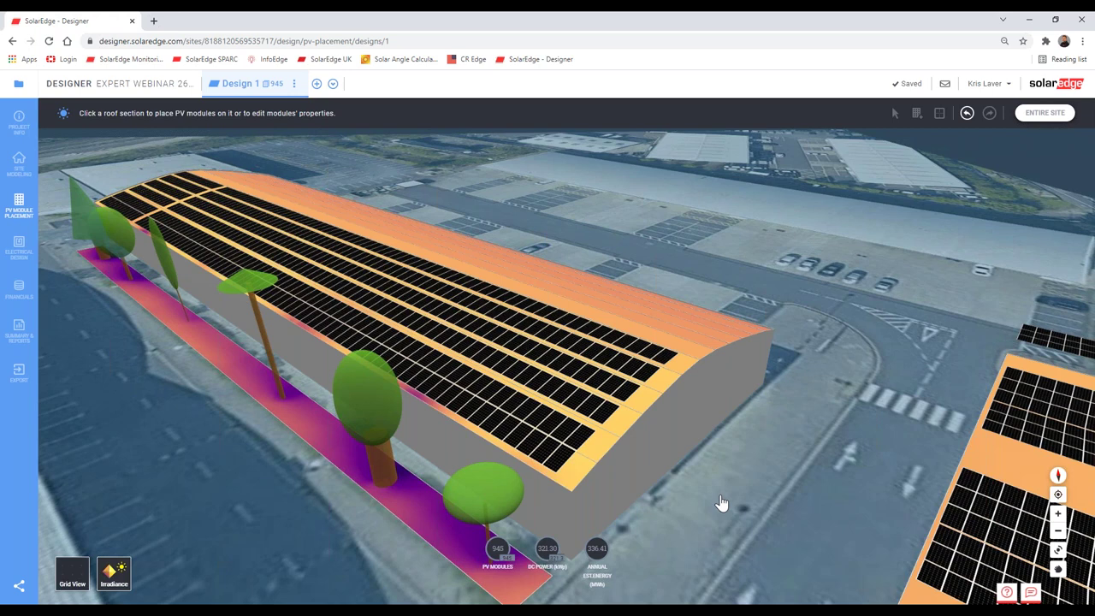
pyautogui.click(18, 85)
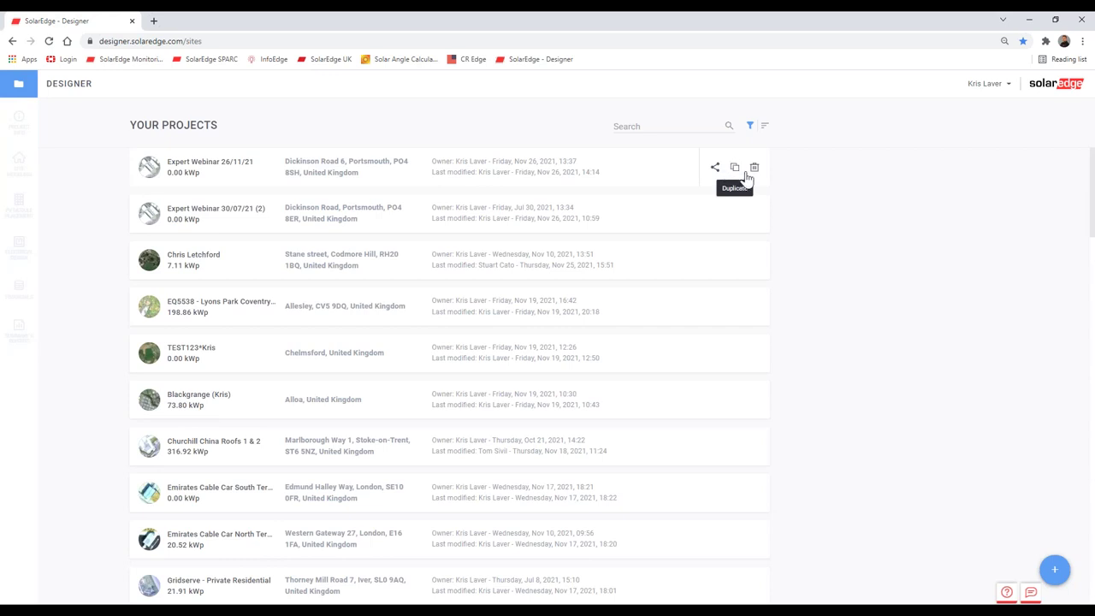
pyautogui.click(734, 170)
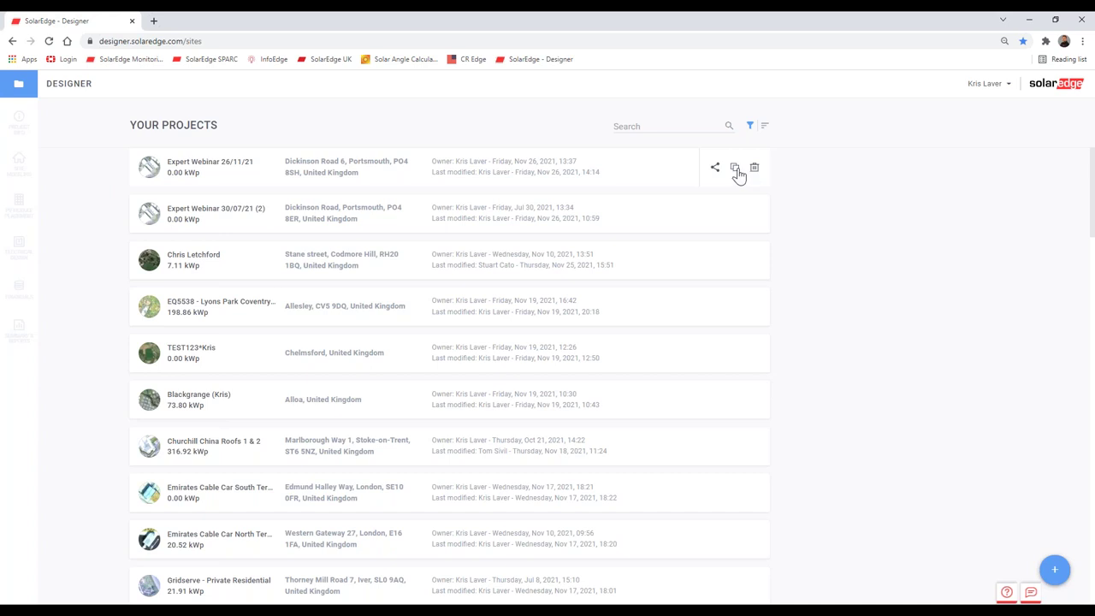
pyautogui.click(741, 171)
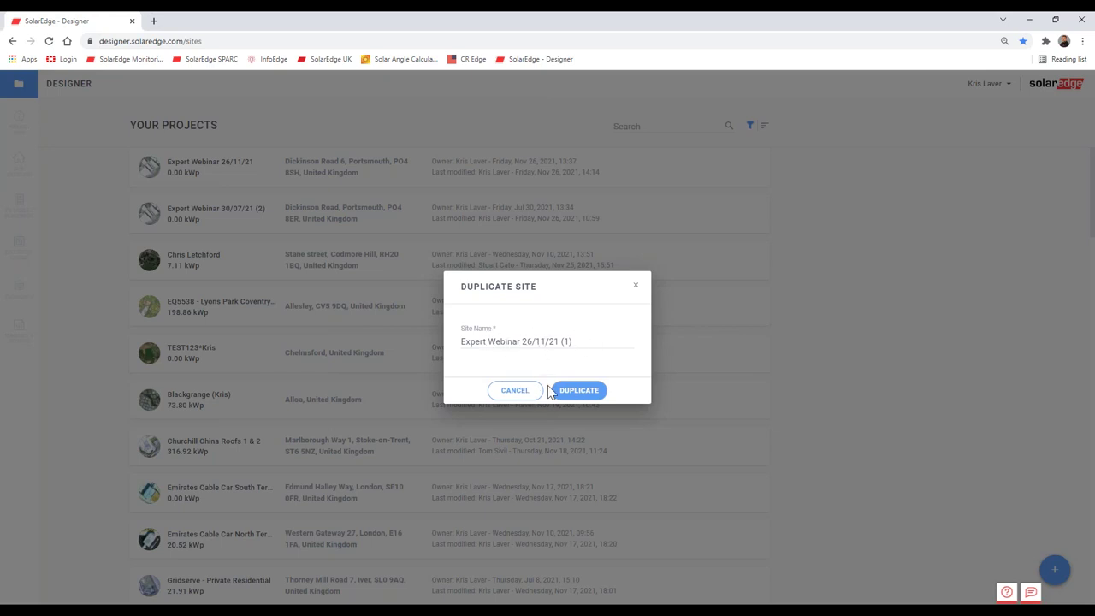
pyautogui.click(523, 394)
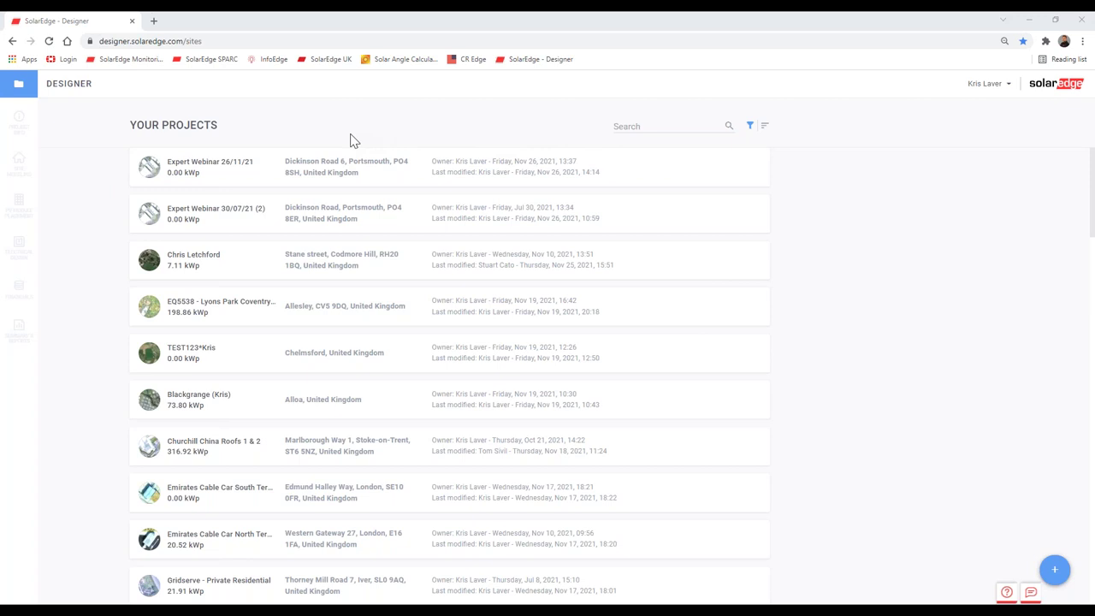
# Step: Open the Expert Webinar 26/11/21 project's Summary & Reports and scroll through the report
pyautogui.click(215, 174)
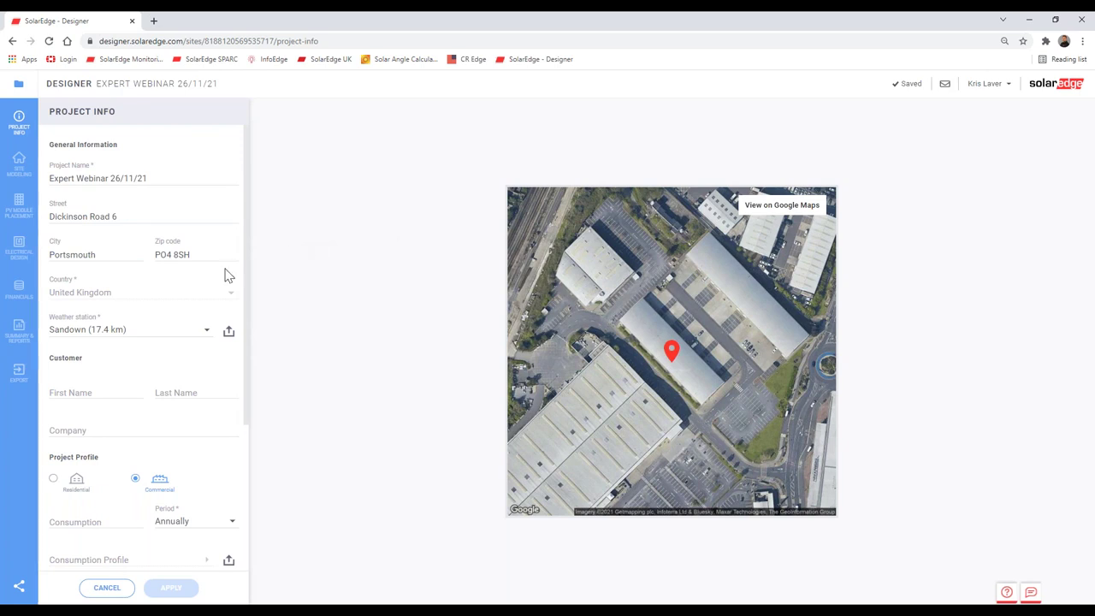
pyautogui.click(19, 331)
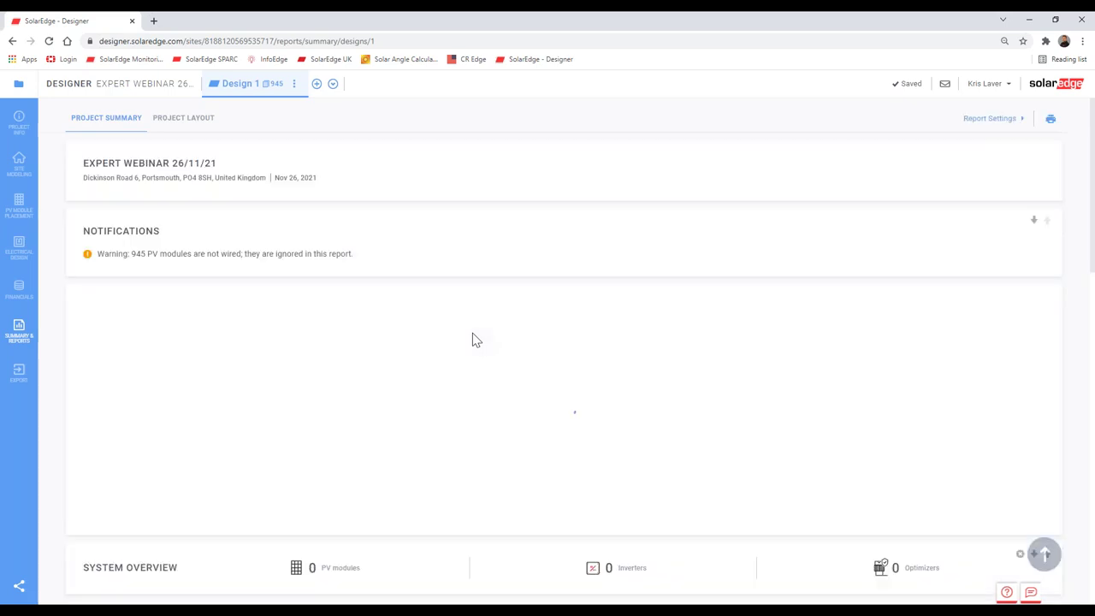
pyautogui.scroll(-5, 476, 340)
pyautogui.scroll(-8, 477, 340)
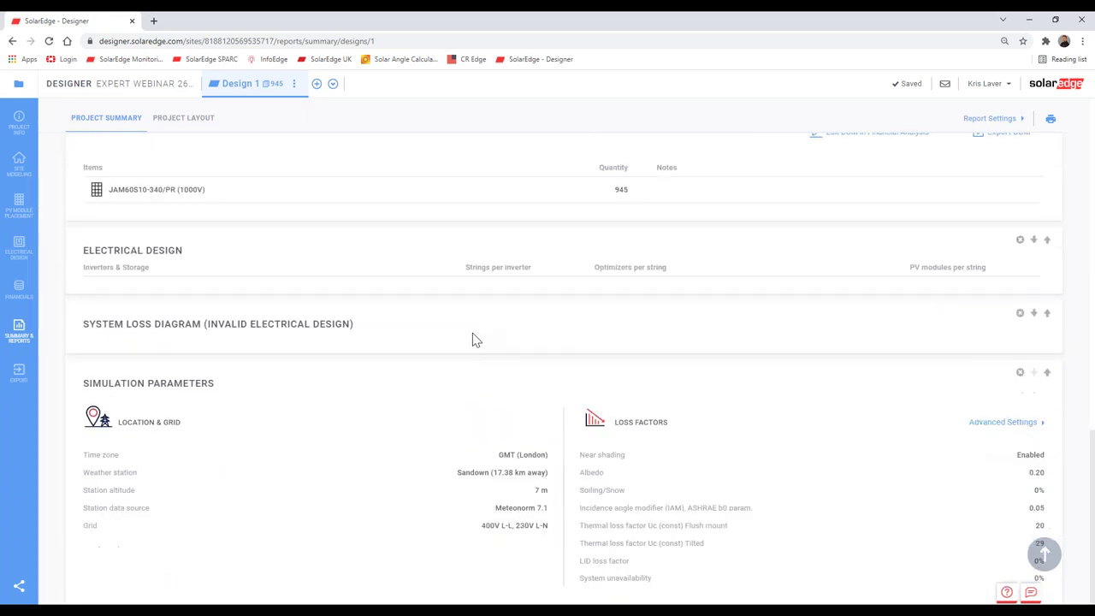
pyautogui.scroll(5, 589, 450)
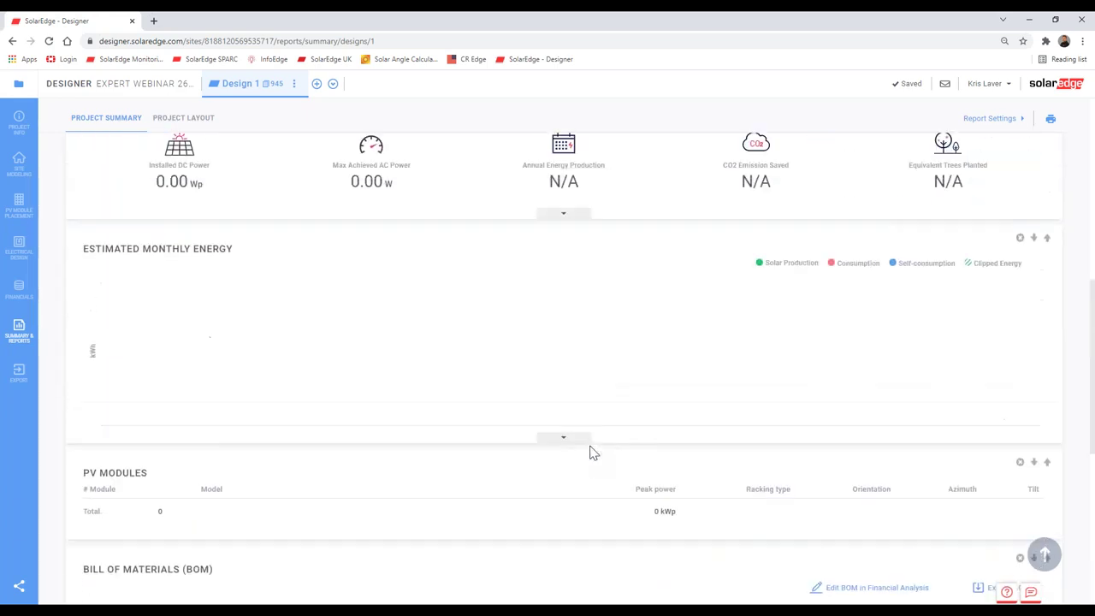
pyautogui.scroll(-5, 589, 450)
pyautogui.scroll(10, 257, 391)
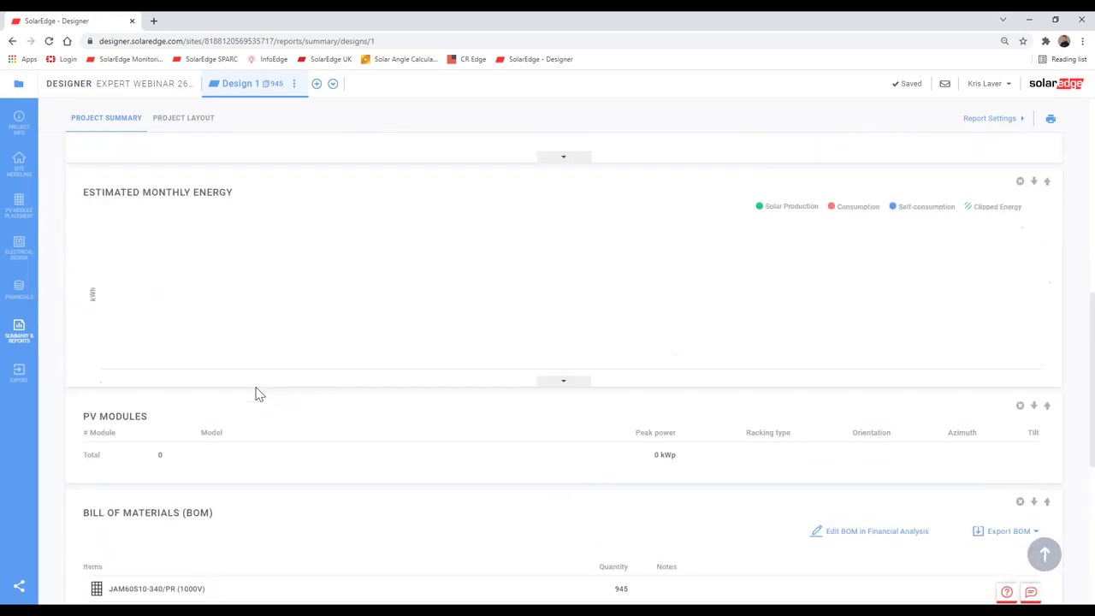
# Step: In Site Modeling, hide the satellite imagery with Grid View and bring the car park outline into view
pyautogui.click(20, 174)
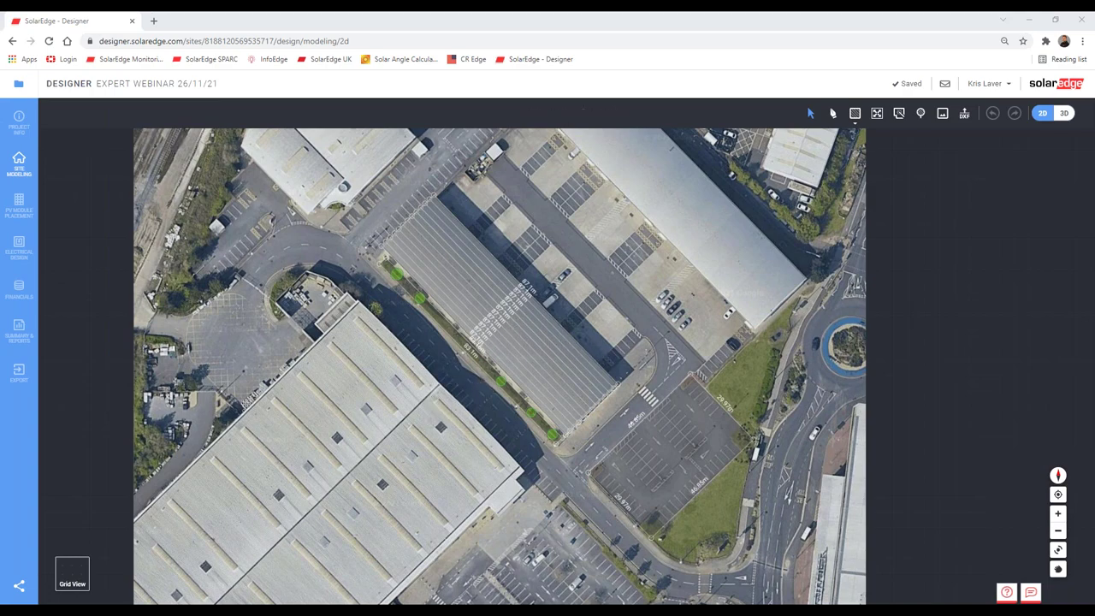
pyautogui.click(72, 573)
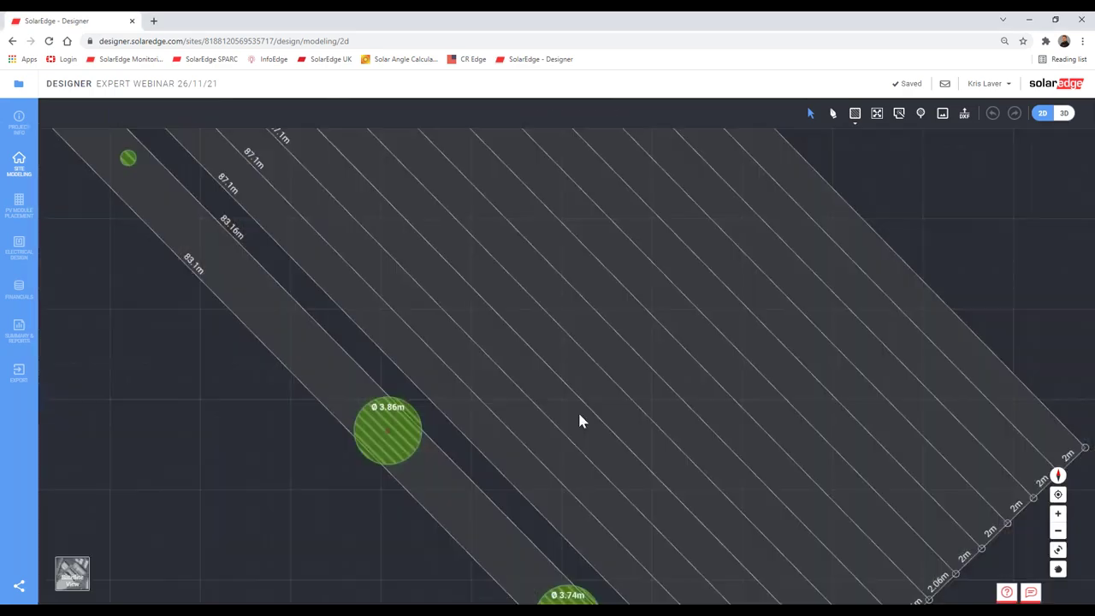
pyautogui.scroll(-5, 577, 410)
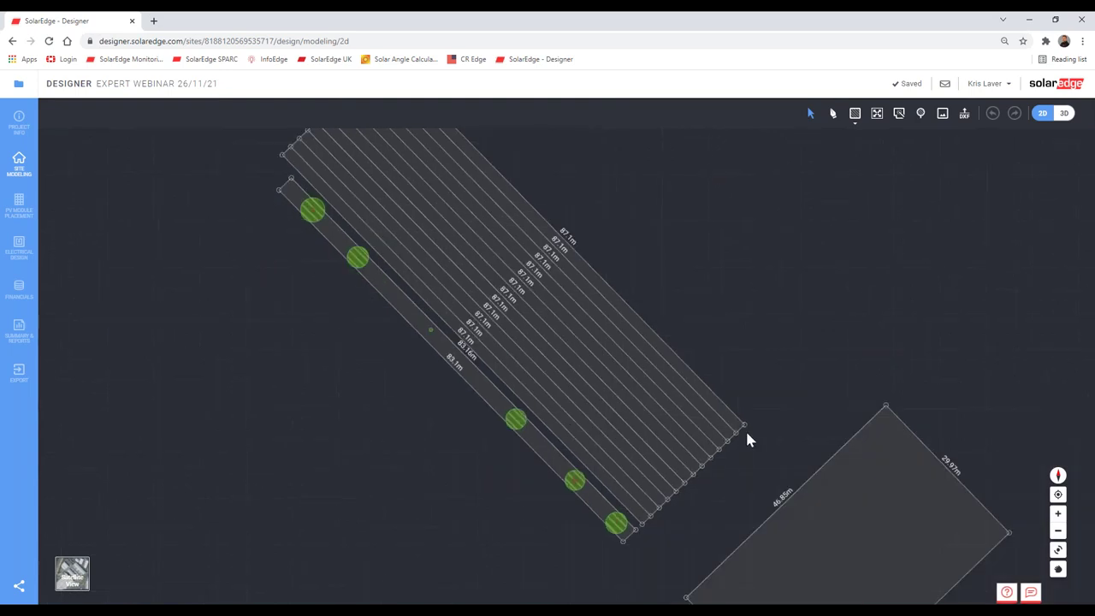
pyautogui.moveTo(747, 439); pyautogui.dragTo(711, 405)
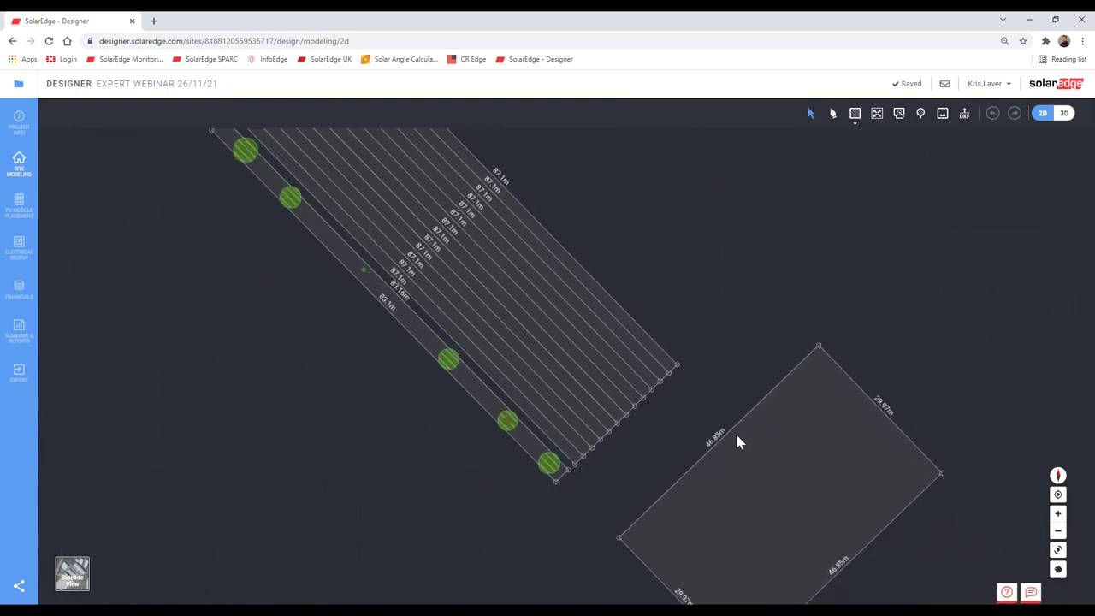
# Step: Back in PV Module Placement, select the car-park facet showing 453 modules at 154.02 kWp
pyautogui.click(19, 205)
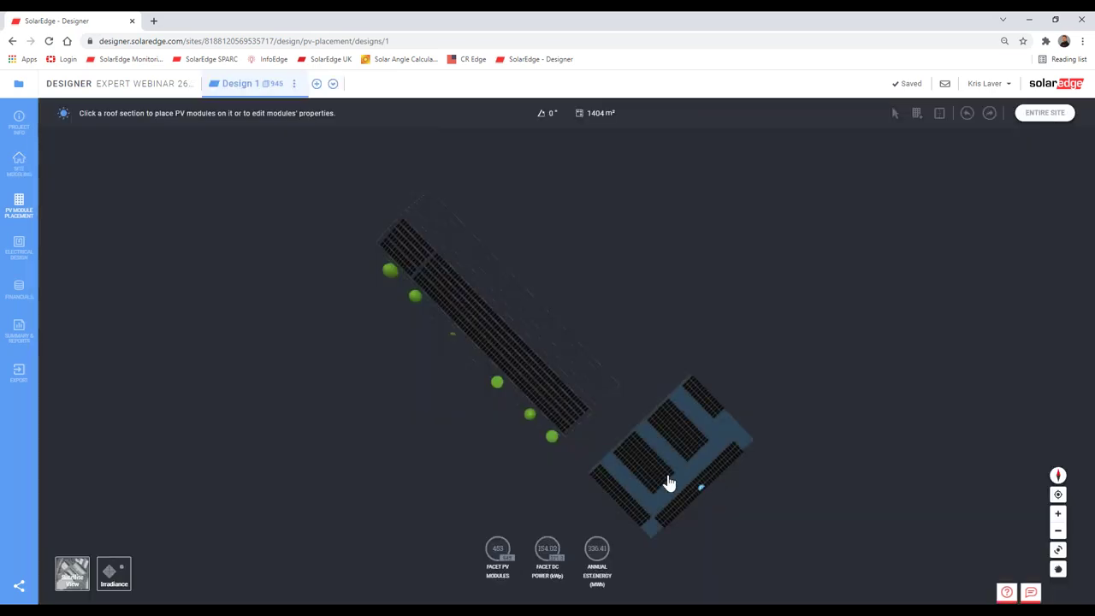
pyautogui.click(596, 443)
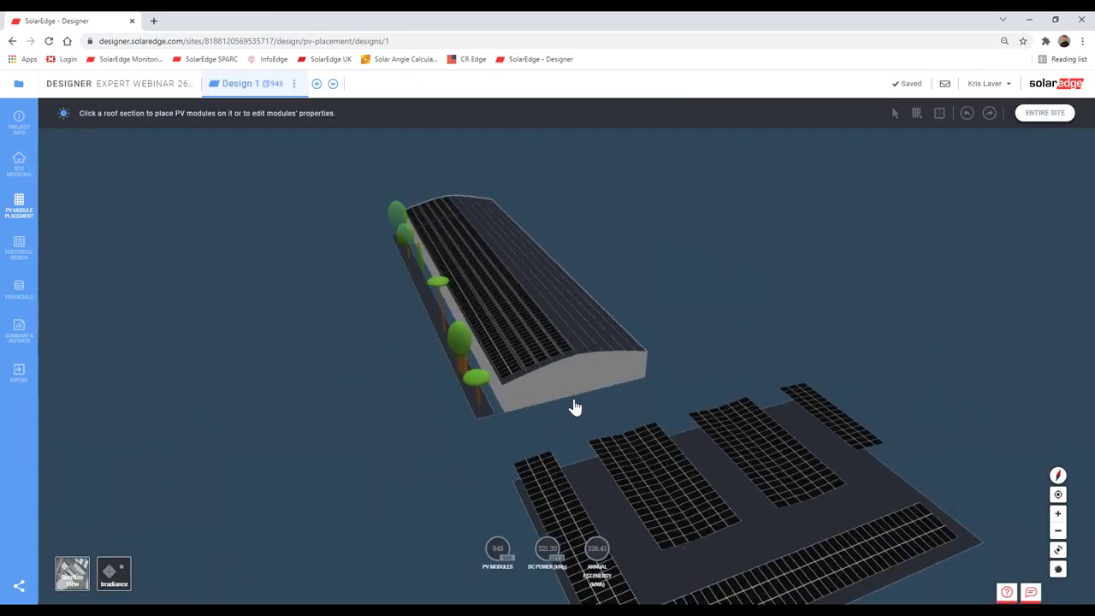
pyautogui.click(642, 510)
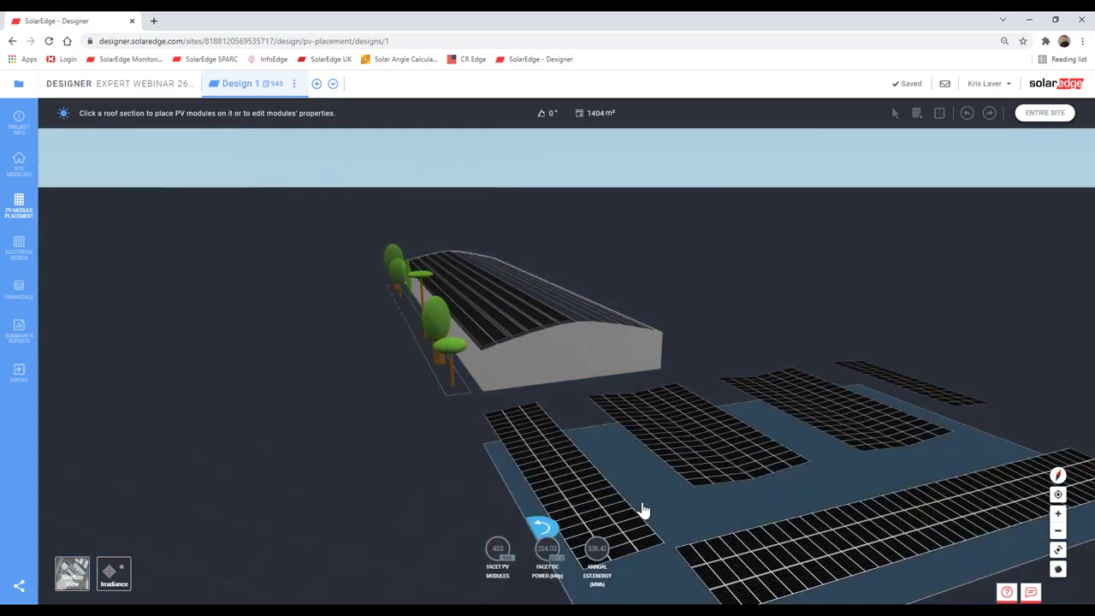